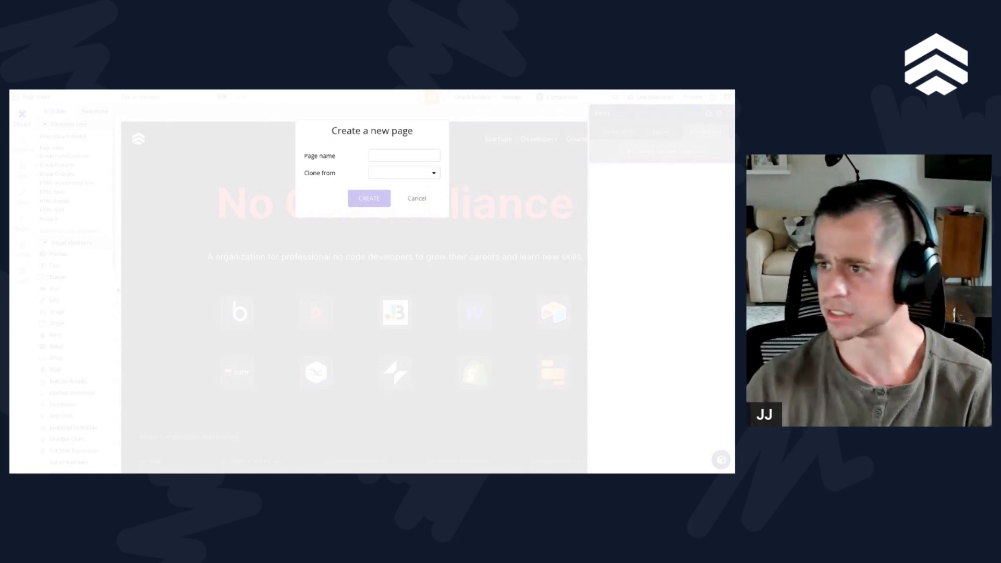
Step: Try to create a page named bubble-audits, cloned from bubble-databases-course, in the live version
left_click(169, 160)
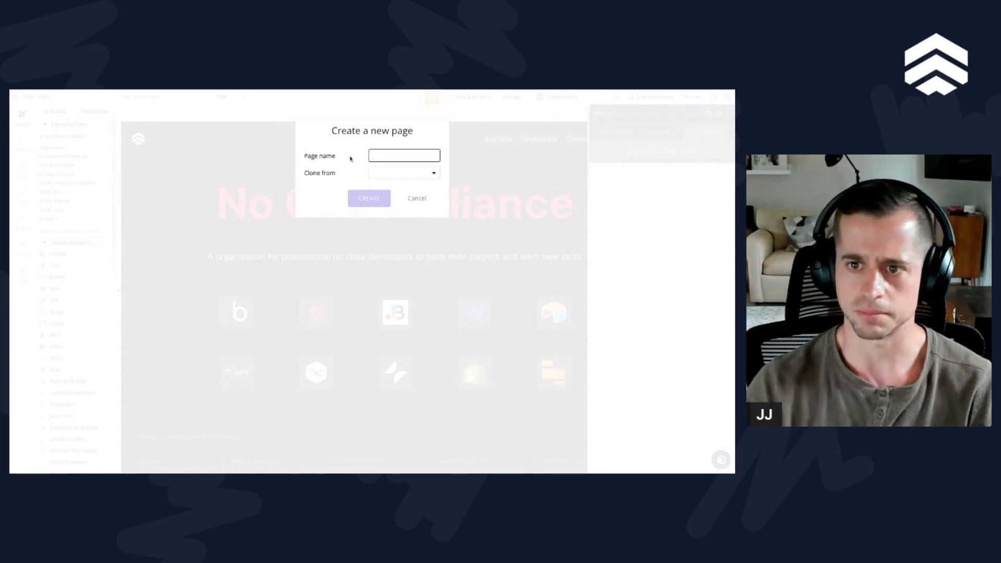
type("bubble-audits")
left_click(419, 177)
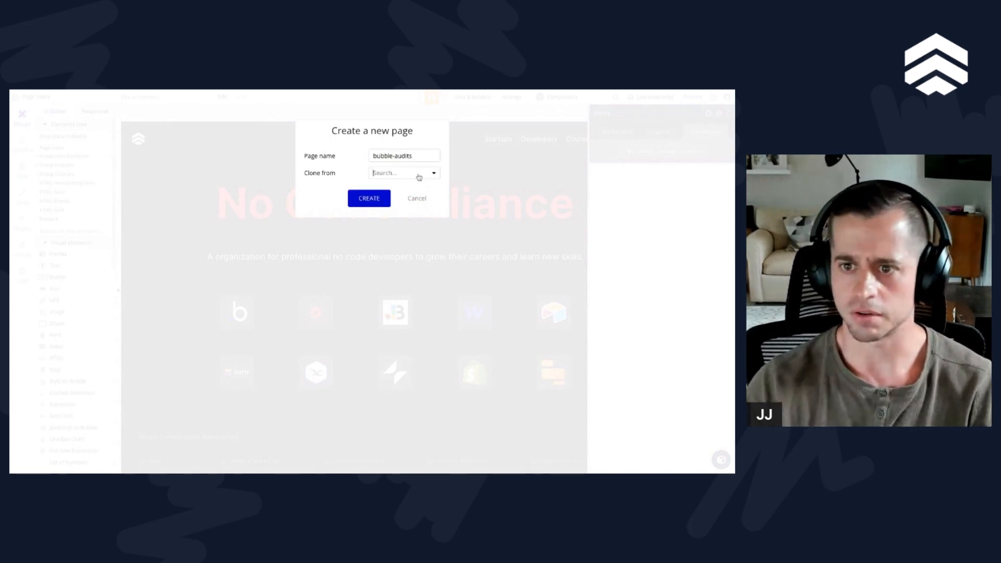
scroll(413, 262, "down", 1)
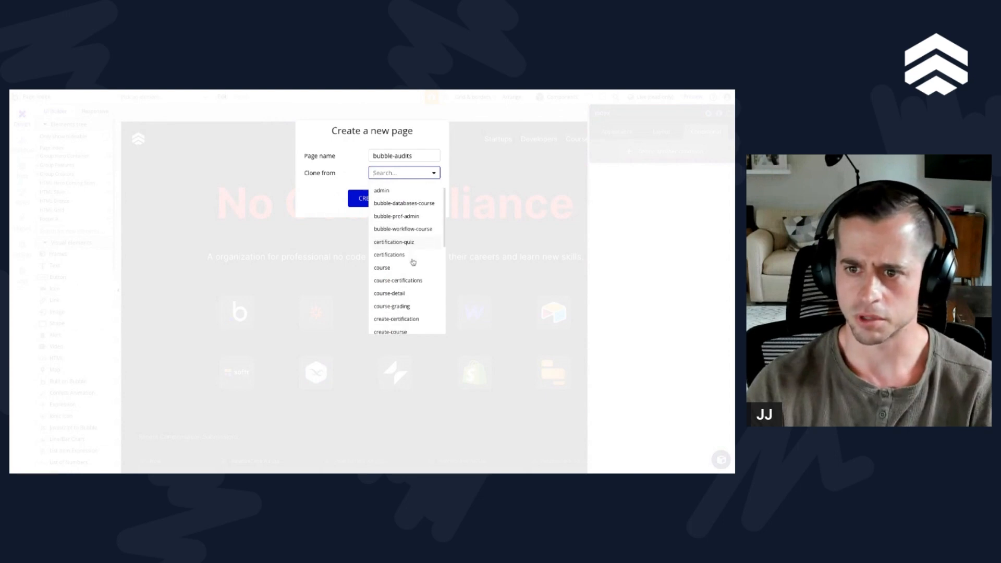
left_click(405, 205)
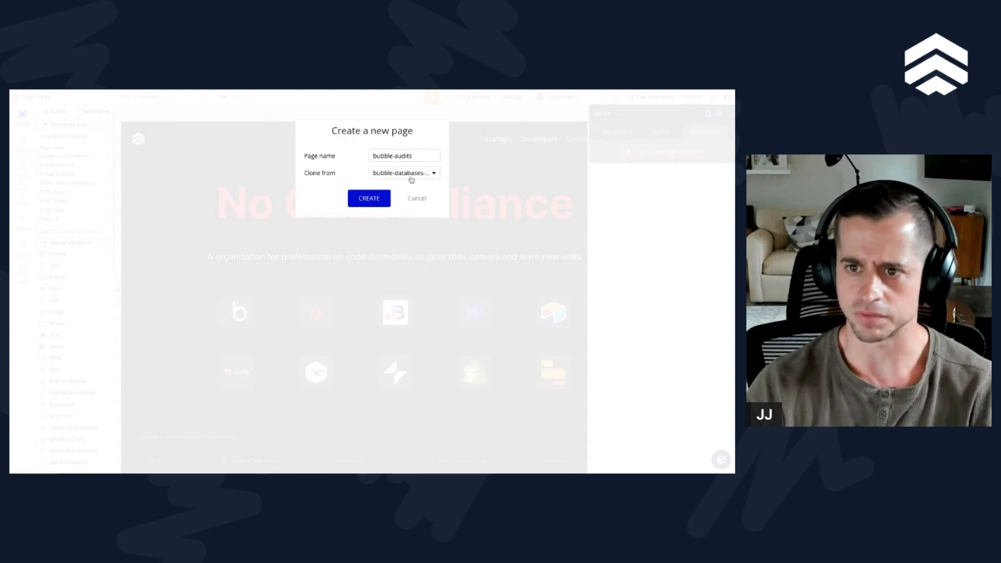
left_click(367, 202)
Step: Dismiss the read-only Live notice and switch to the Main development branch
left_click(363, 207)
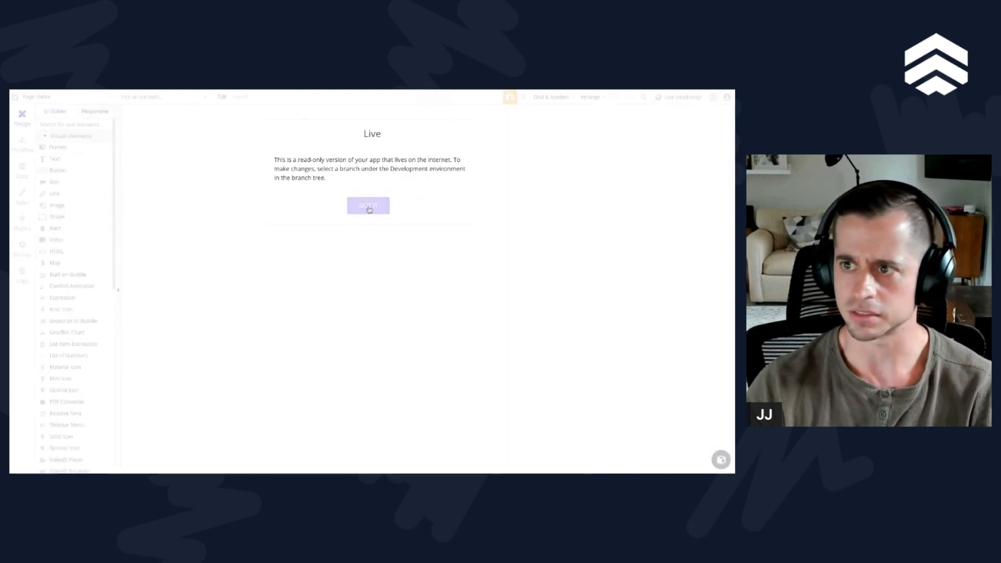
left_click(678, 97)
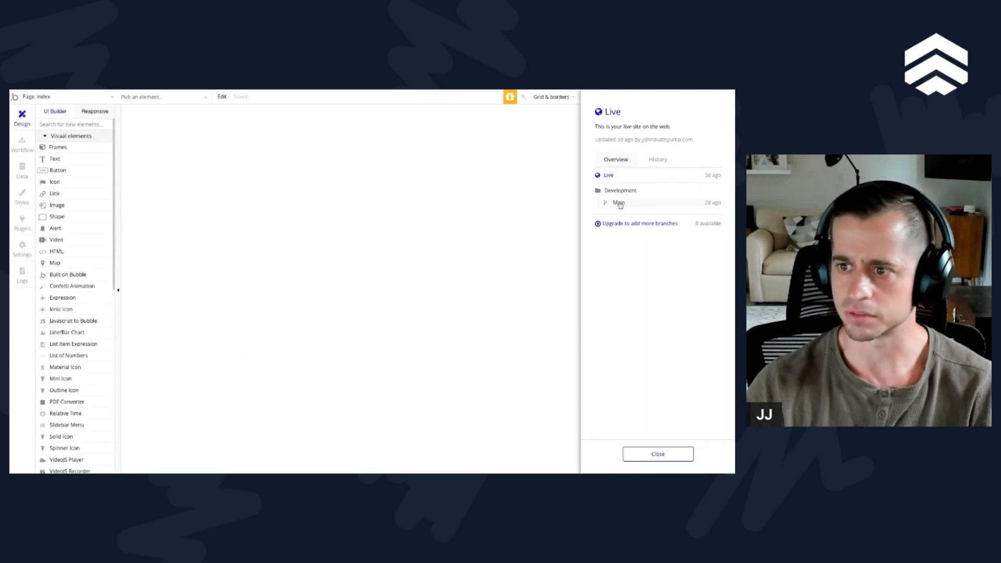
left_click(619, 202)
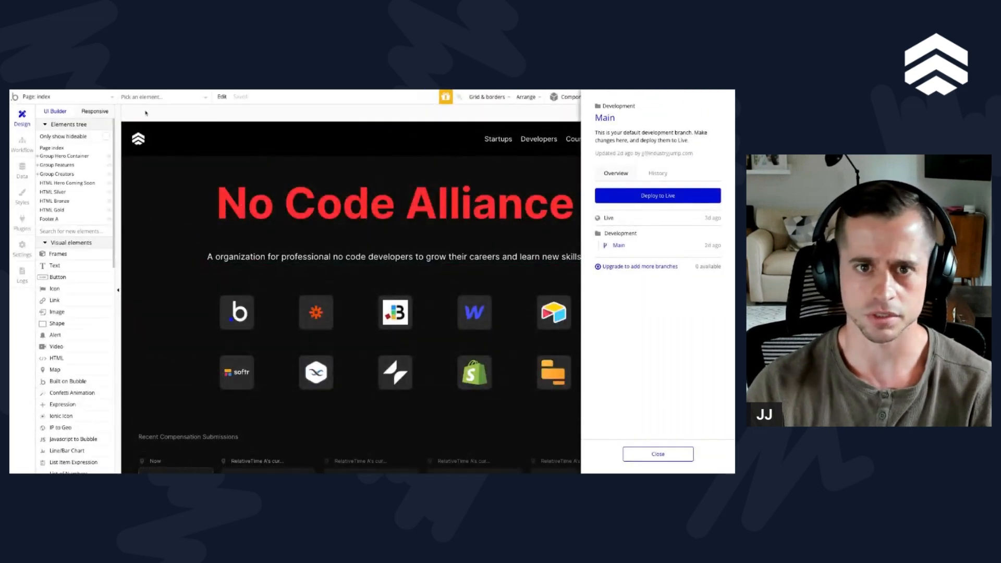
Step: Create a new page named bubble-audits, cloned from bubble-databases-course
left_click(104, 97)
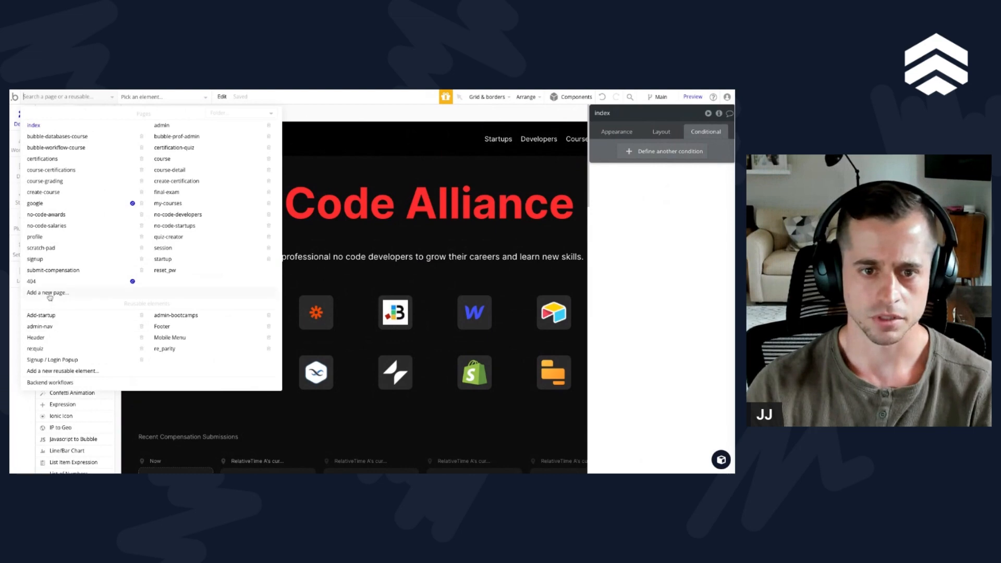
left_click(52, 298)
type("bubble-")
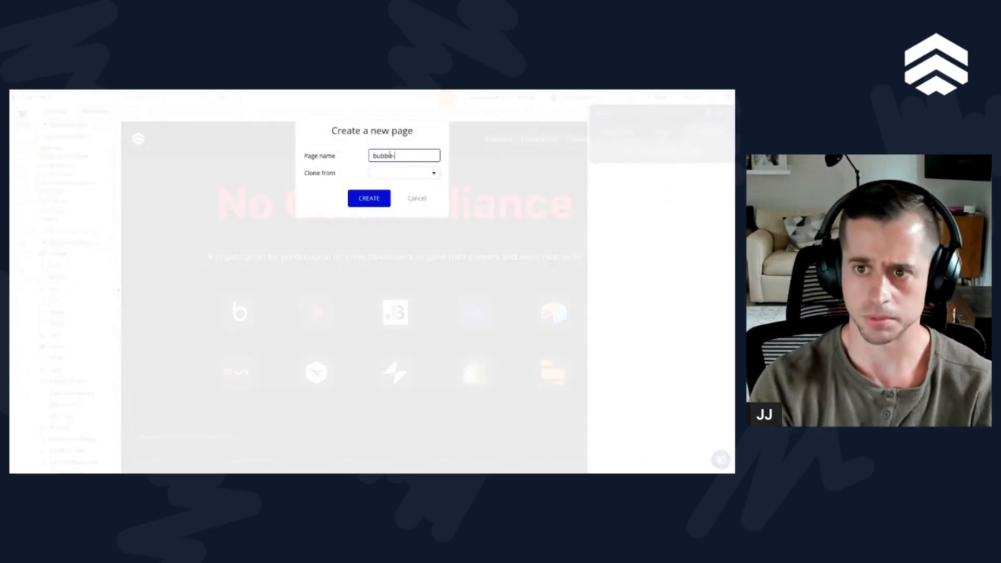
type("audits")
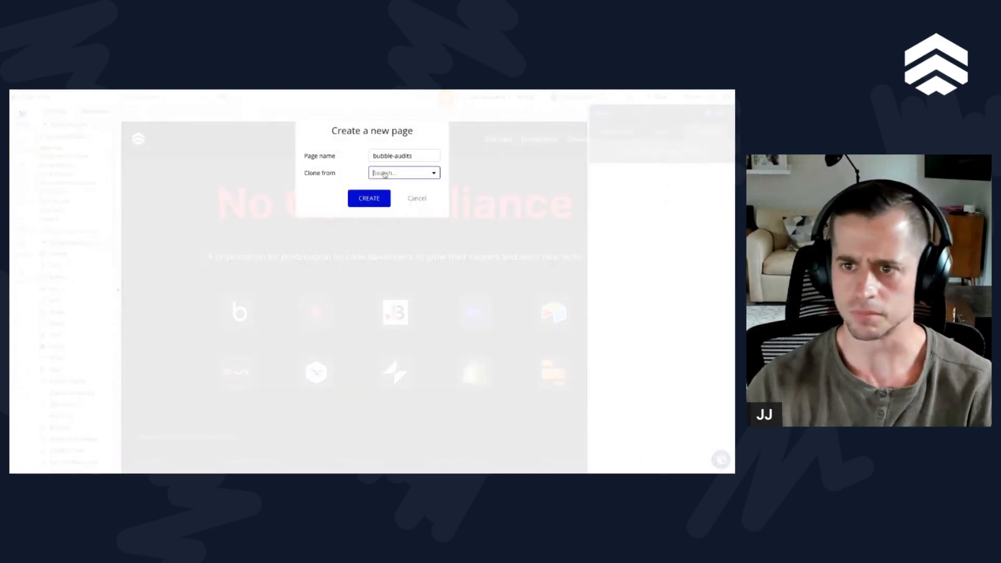
left_click(403, 172)
left_click(409, 226)
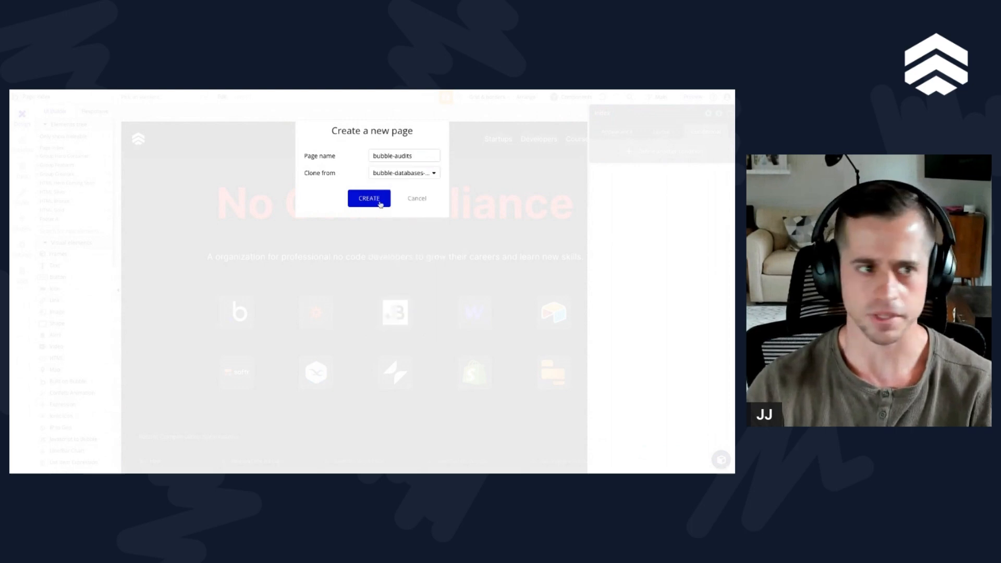
left_click(380, 200)
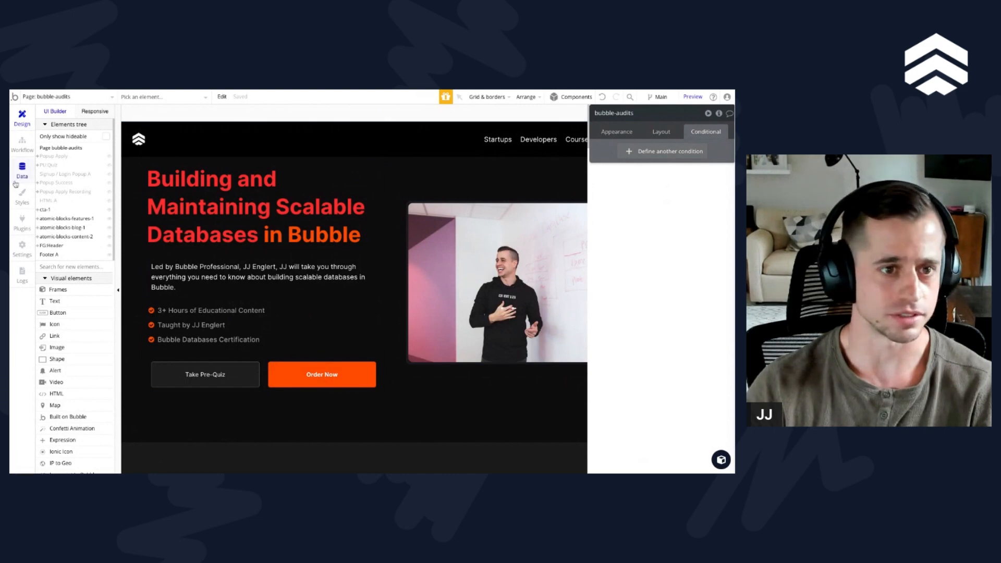
Step: Switch to the Figma landing page design and examine its hero section and the What Do You Get? section
left_click_drag(11, 182, 12, 186)
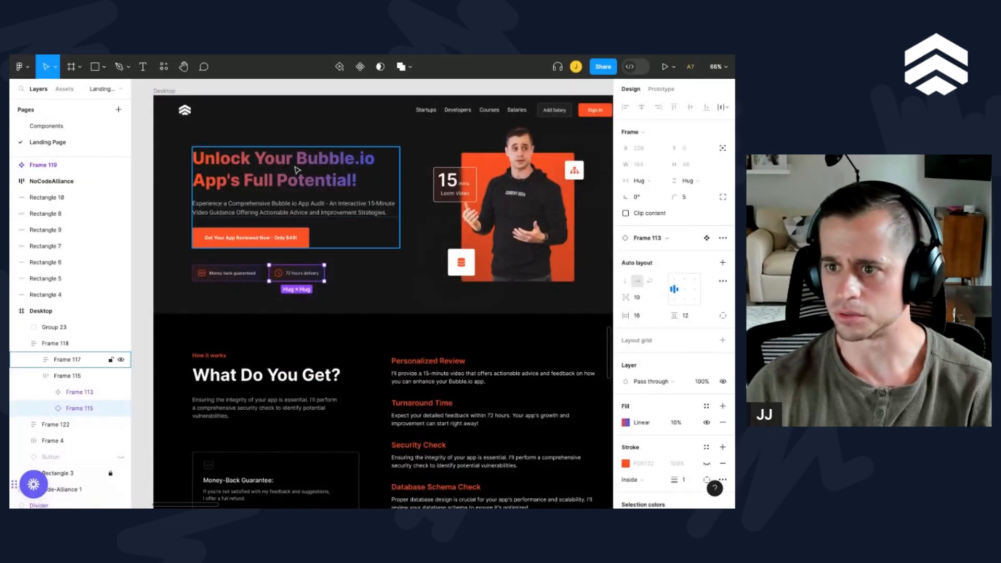
left_click(433, 143)
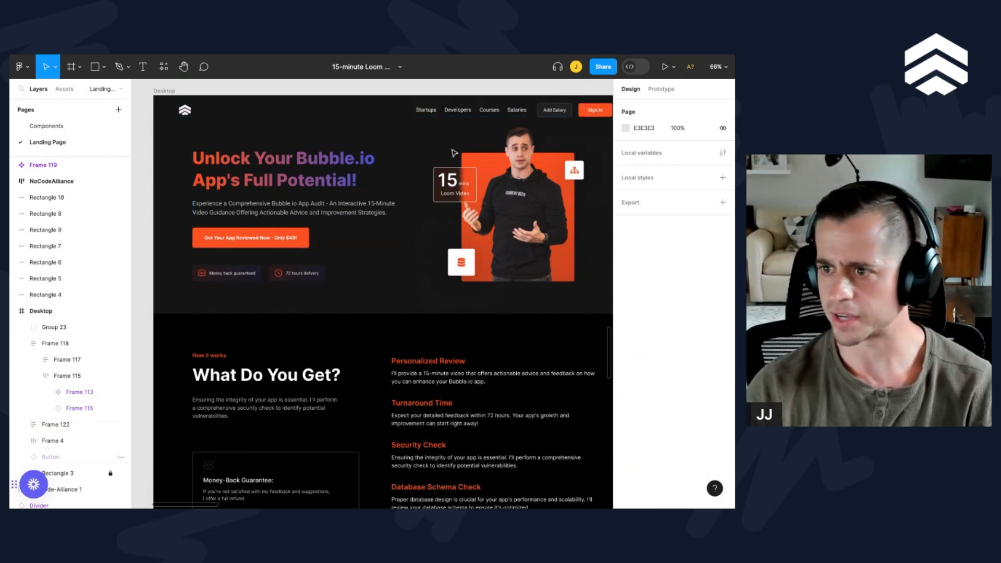
scroll(340, 194, "right", 3)
scroll(339, 194, "down", 1)
scroll(339, 194, "right", 1)
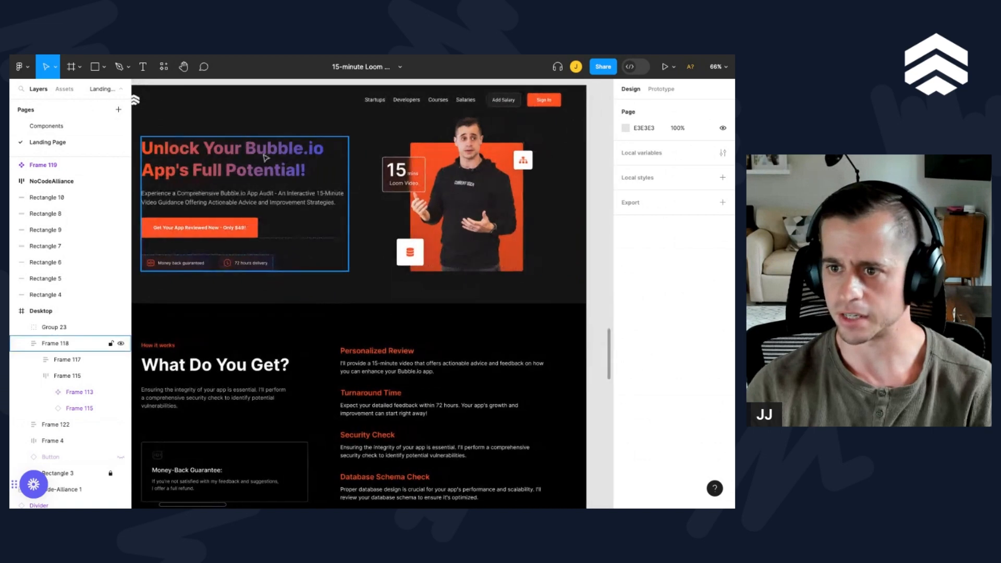
scroll(231, 164, "up", 1)
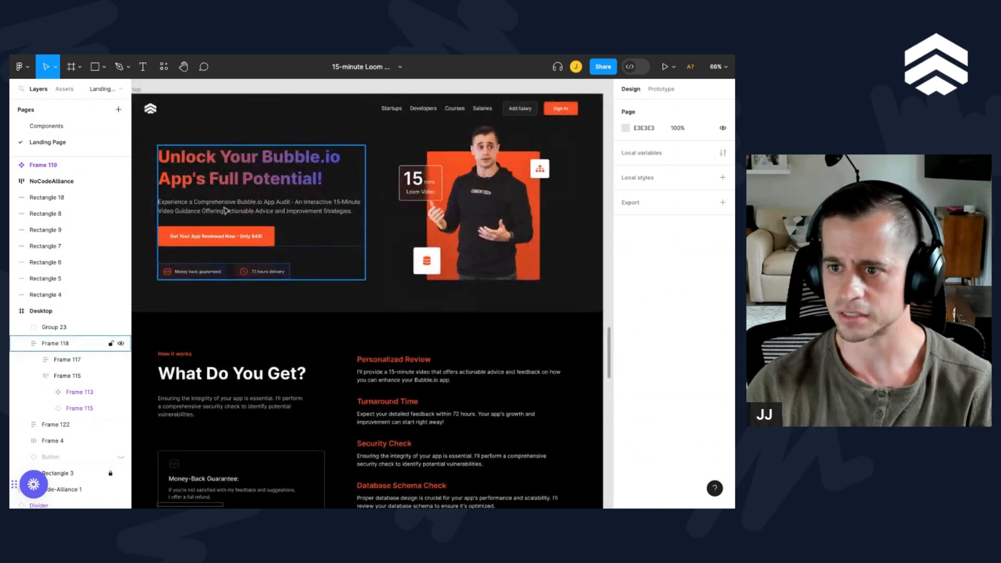
scroll(230, 214, "down", 2)
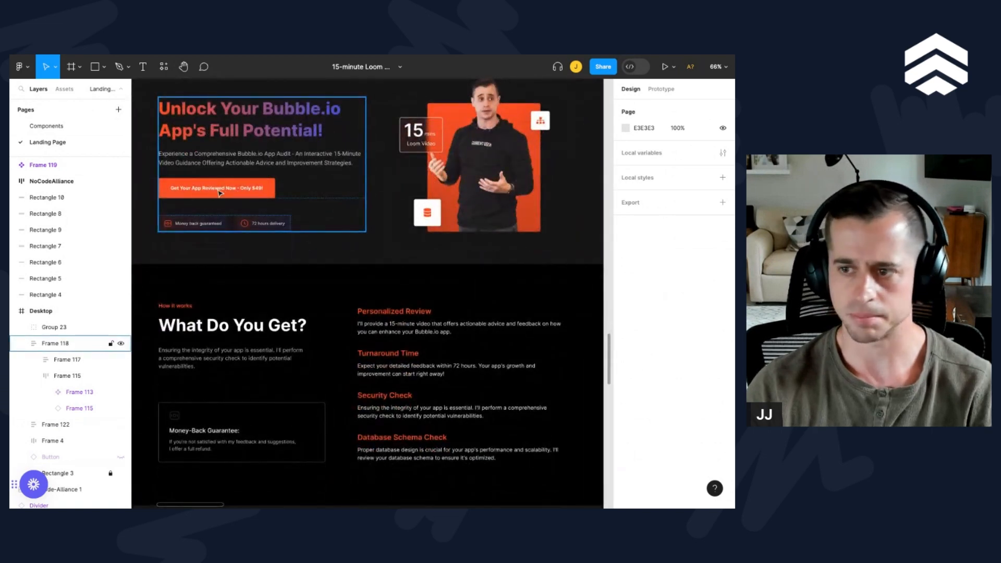
scroll(427, 209, "up", 1)
scroll(427, 251, "up", 2)
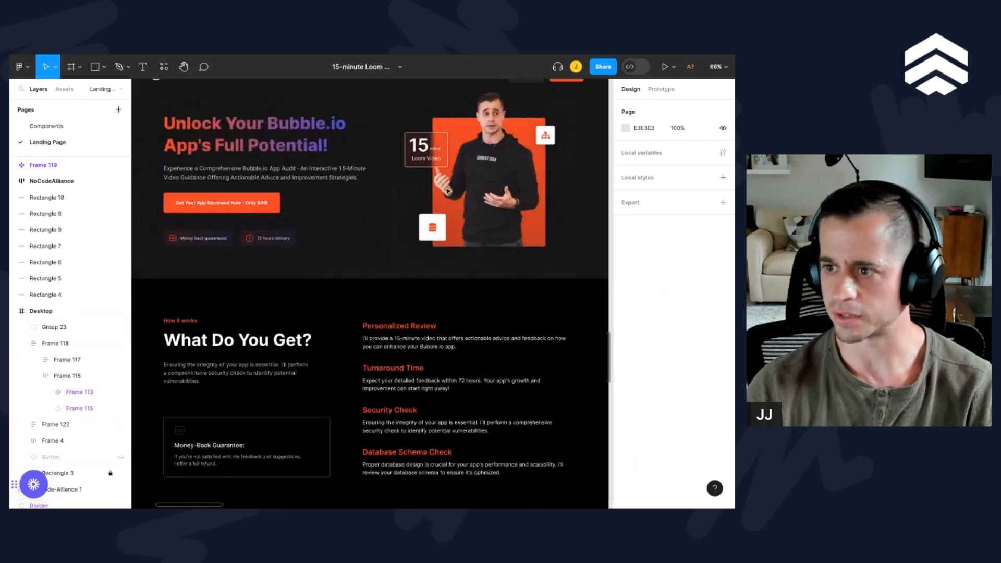
scroll(370, 251, "down", 2)
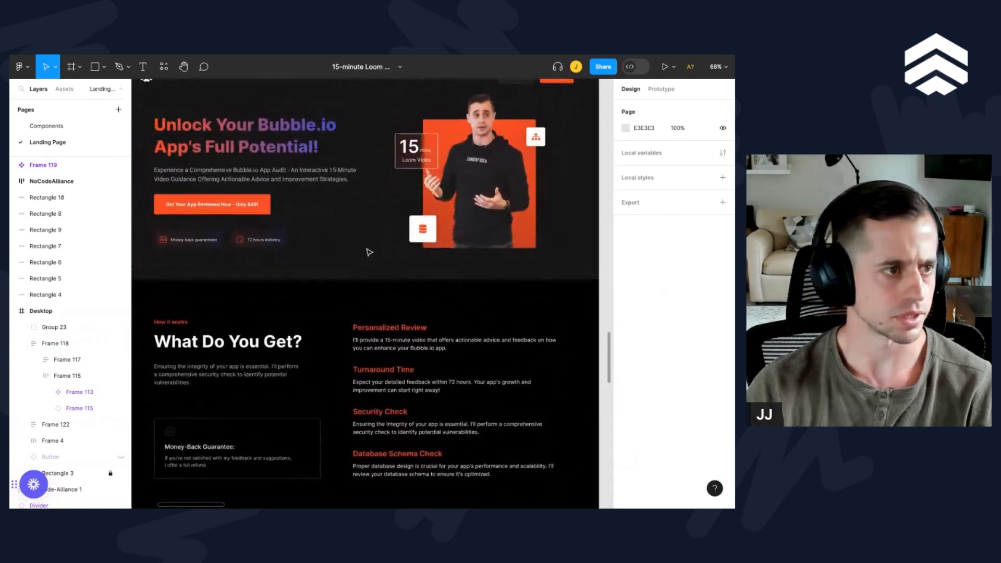
scroll(369, 252, "up", 2)
scroll(369, 252, "up", 2)
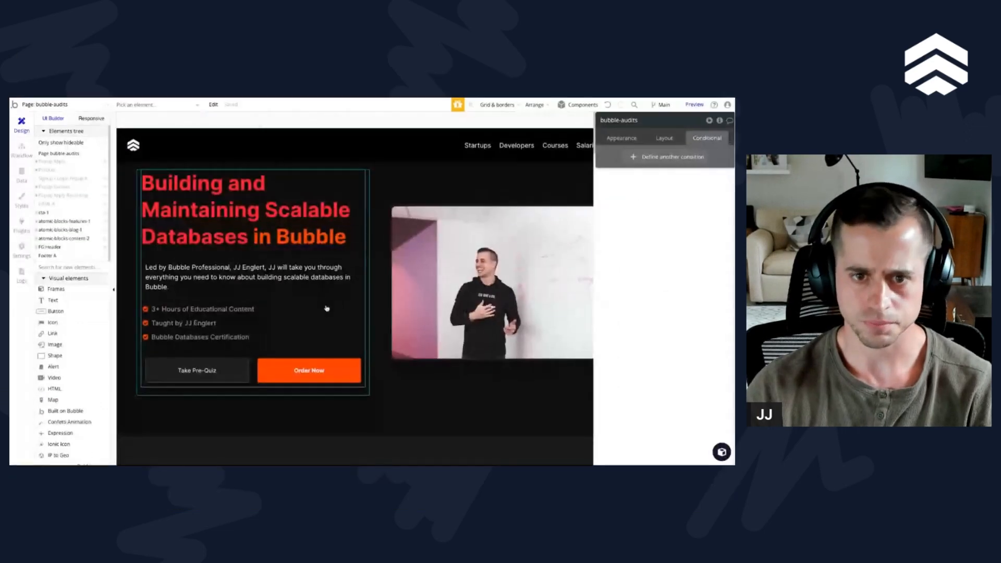
Step: Back in Bubble, replace the hero title text with "Unlock Your Bubble.io App's Full Potential!"
scroll(371, 233, "down", 5)
scroll(371, 233, "up", 5)
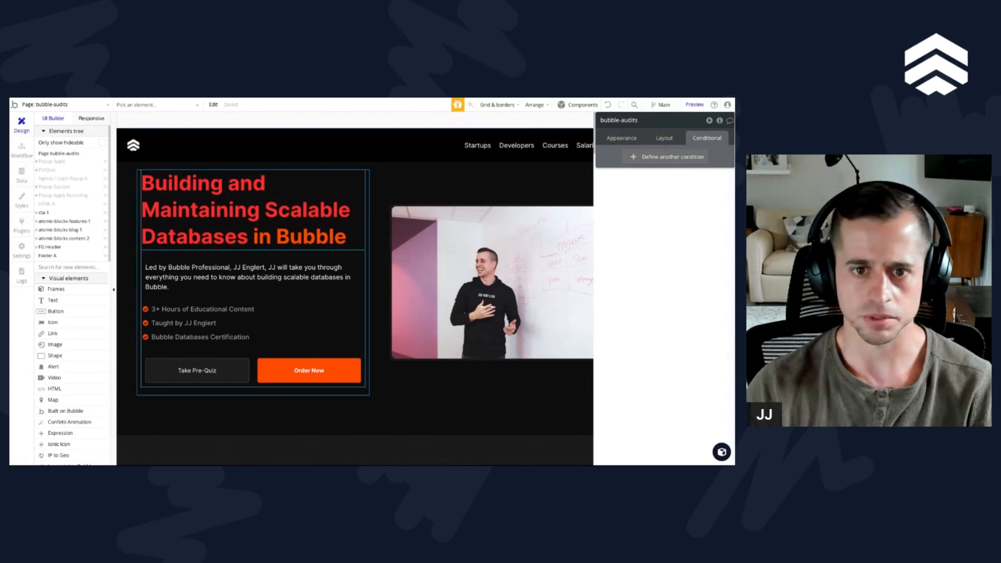
left_click(252, 222)
triple_click(653, 169)
left_click(677, 187)
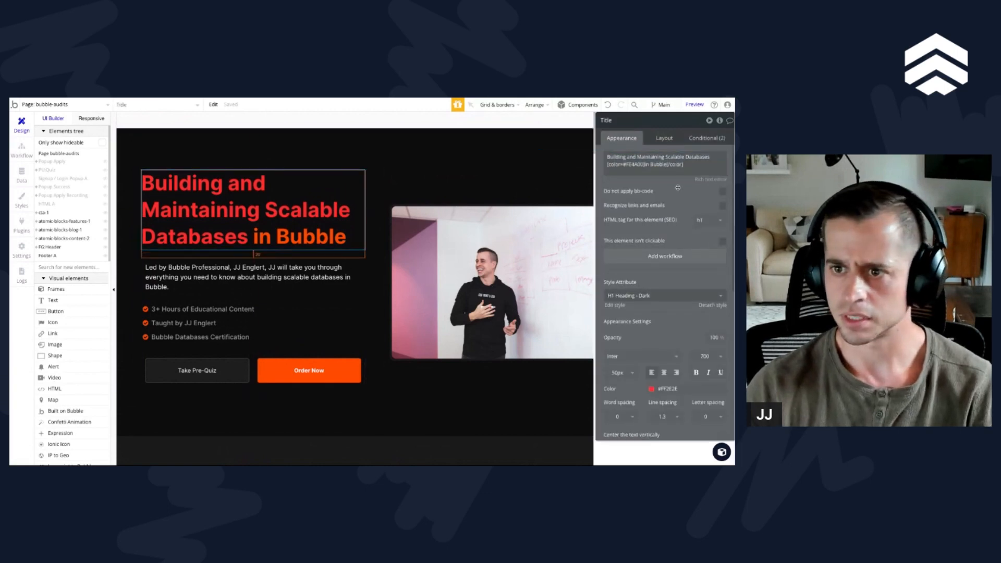
left_click(671, 163)
left_click(668, 157)
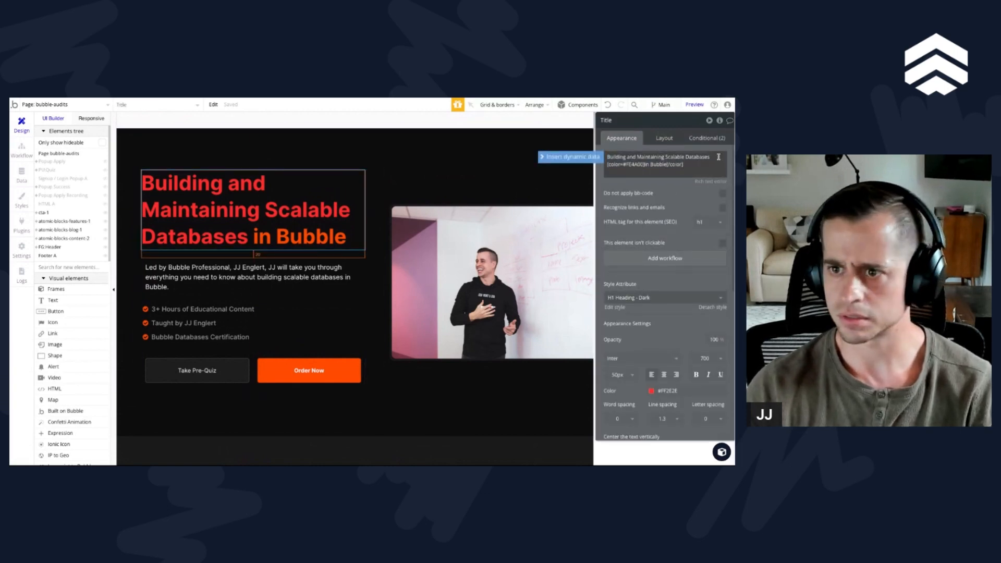
key("ctrl+a")
type("Unlock Your Bubble.io App's Full Potential!")
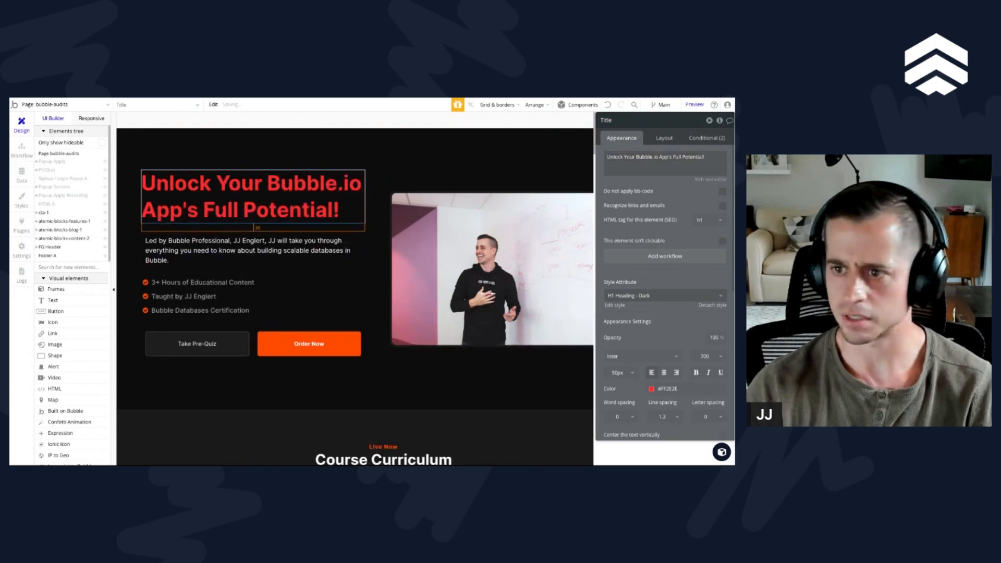
Step: Replace the hero subtitle with "Experience a Comprehensive Bubble.io App Audit - An Interactive 15-Minute Video Guidance Offering Actionable Advice and Improvement Strategies."
left_click(291, 242)
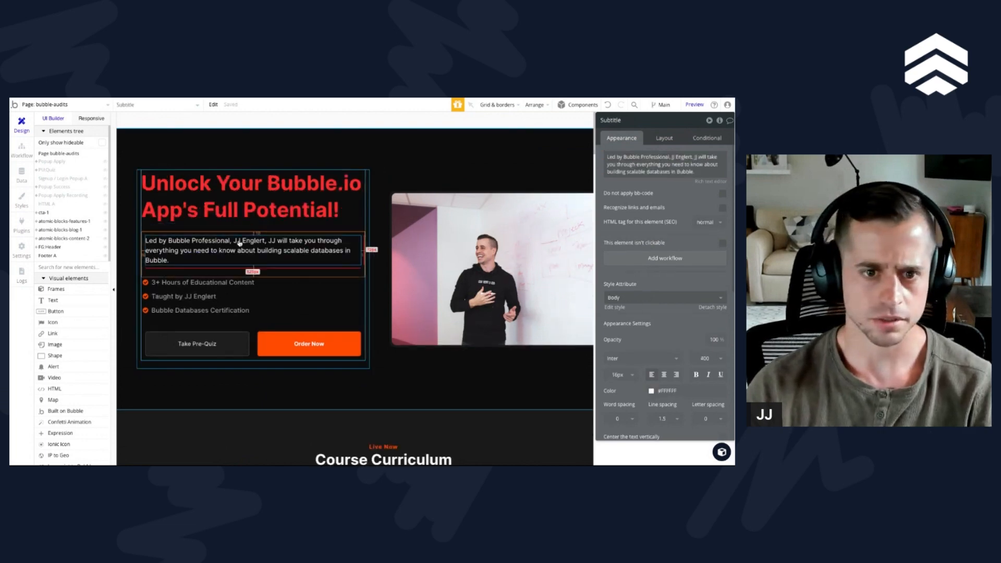
left_click(652, 177)
type("Experience a Comprehensive Bubble.io App Audit - An Interactive 15-Minute Video Guidance Offering Actionable Advice and Improvement Strategies.")
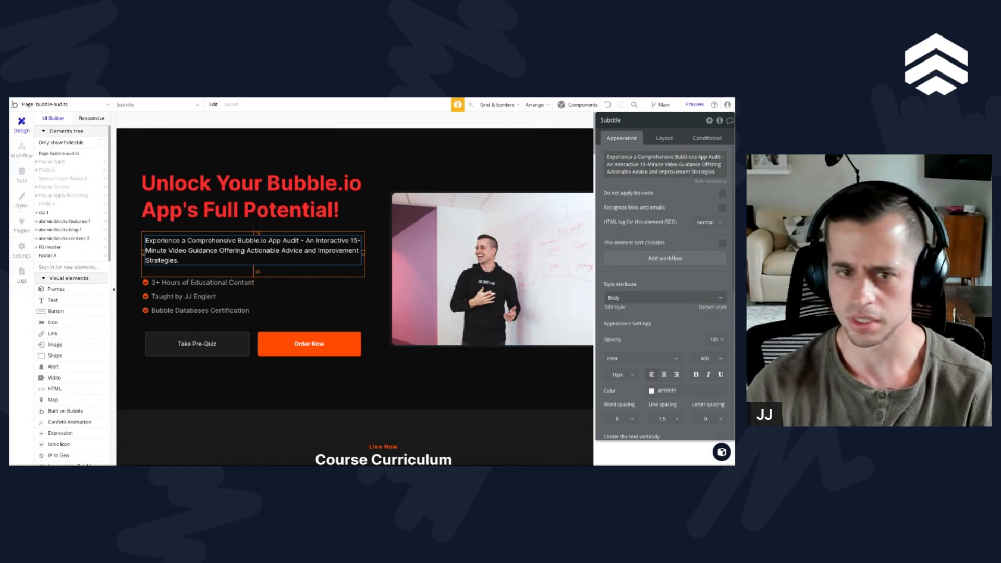
Step: Move the Order Now button directly beneath the subtitle and relabel it "Get Your App Reviewed Now - Only $49!"
left_click(284, 344)
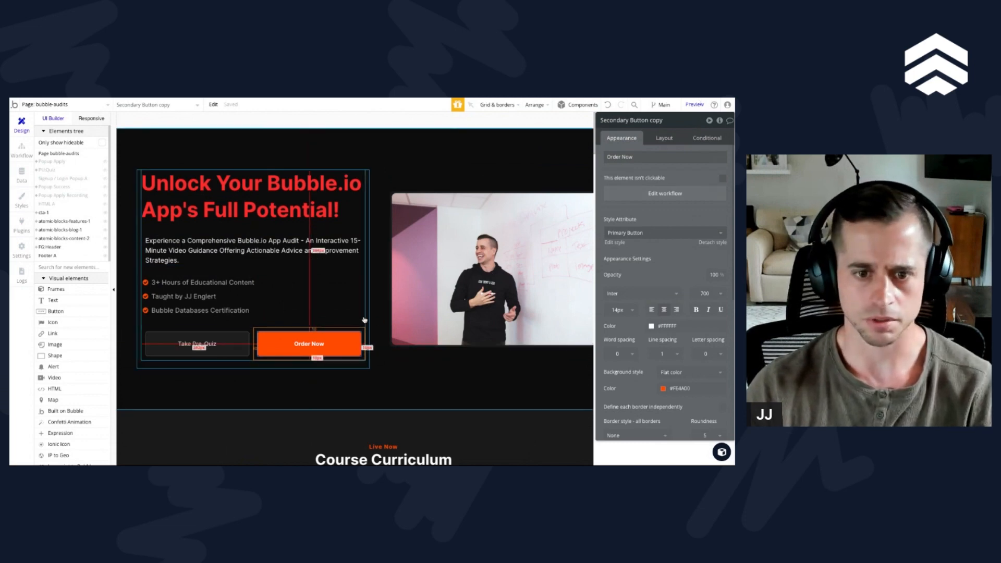
left_click_drag(351, 332, 344, 312)
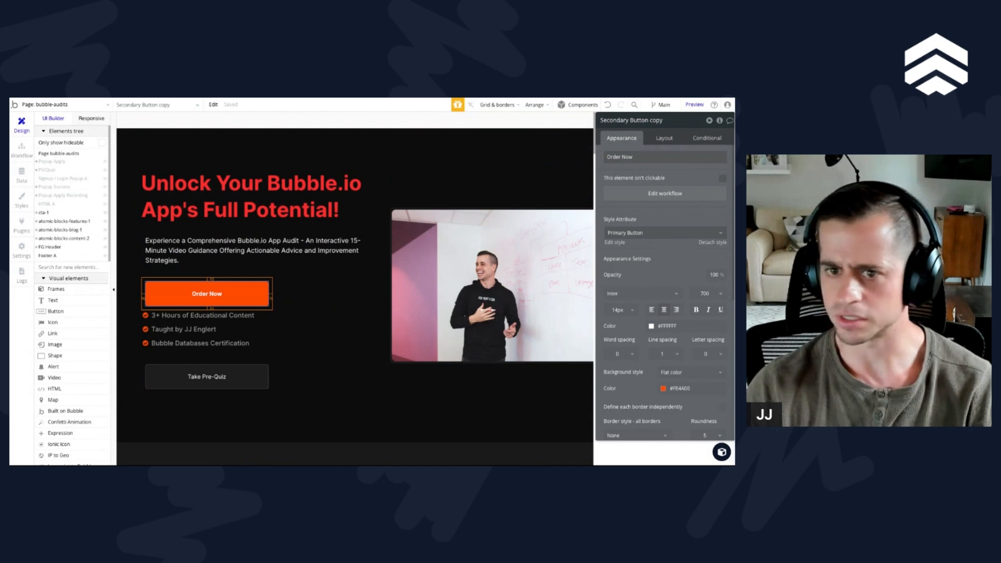
triple_click(620, 157)
type("Get Your App Reviewed Now - Only $49!")
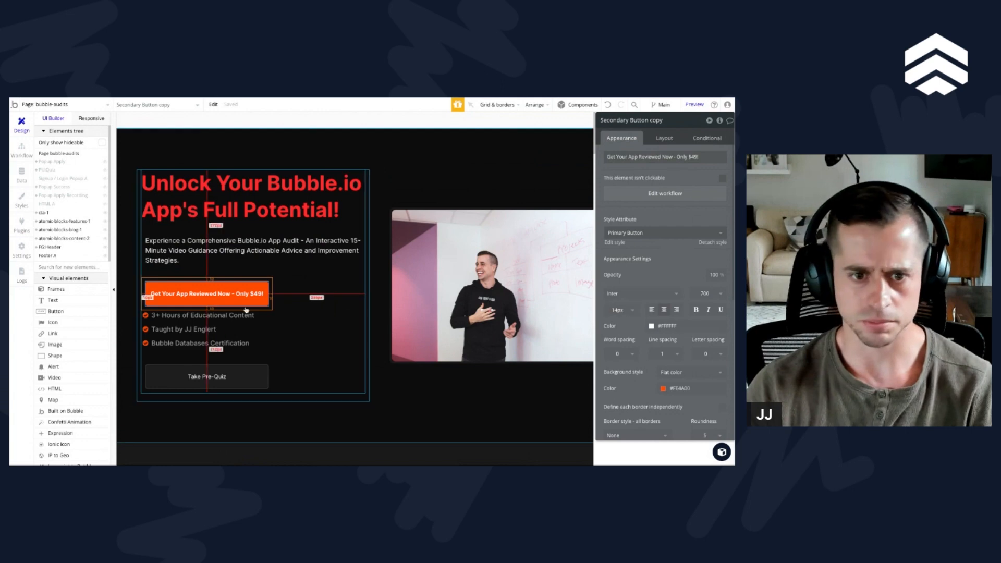
Step: Set the orange review button's maximum width to 400 px
left_click(655, 140)
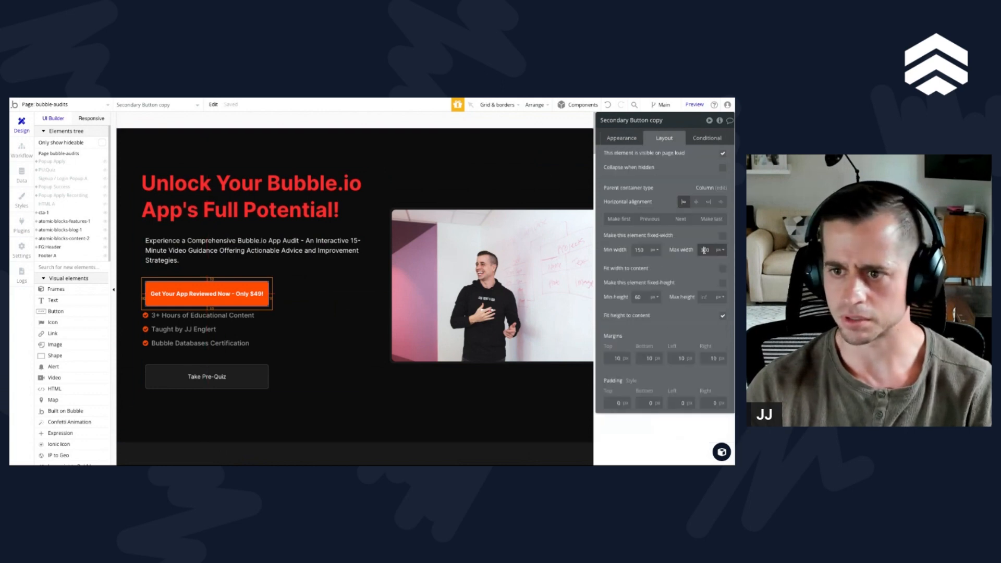
double_click(704, 250)
type("400")
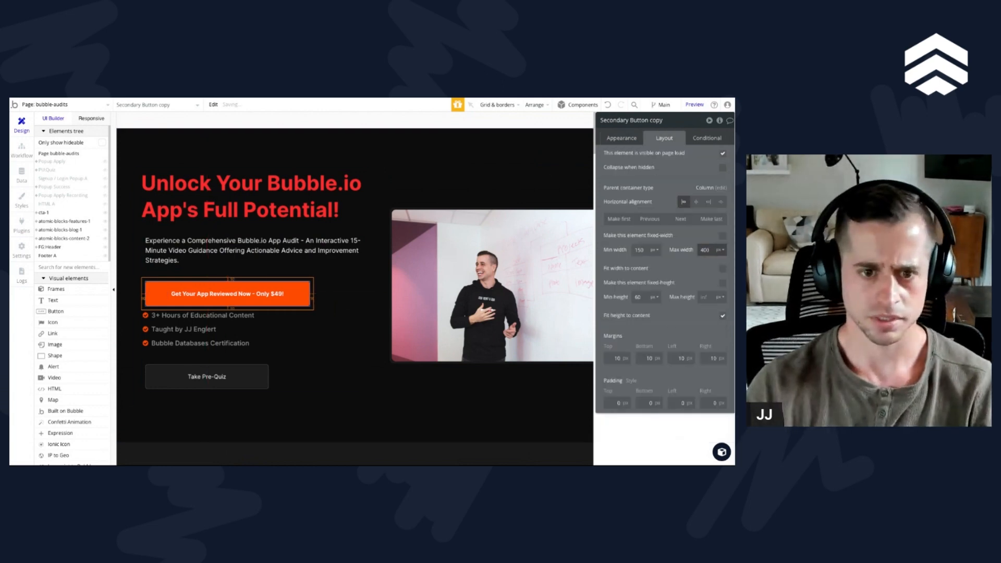
Step: Delete the checkmarked feature bullets and the Take Pre-Quiz button group from the hero, and select the orange review button
left_click(217, 342)
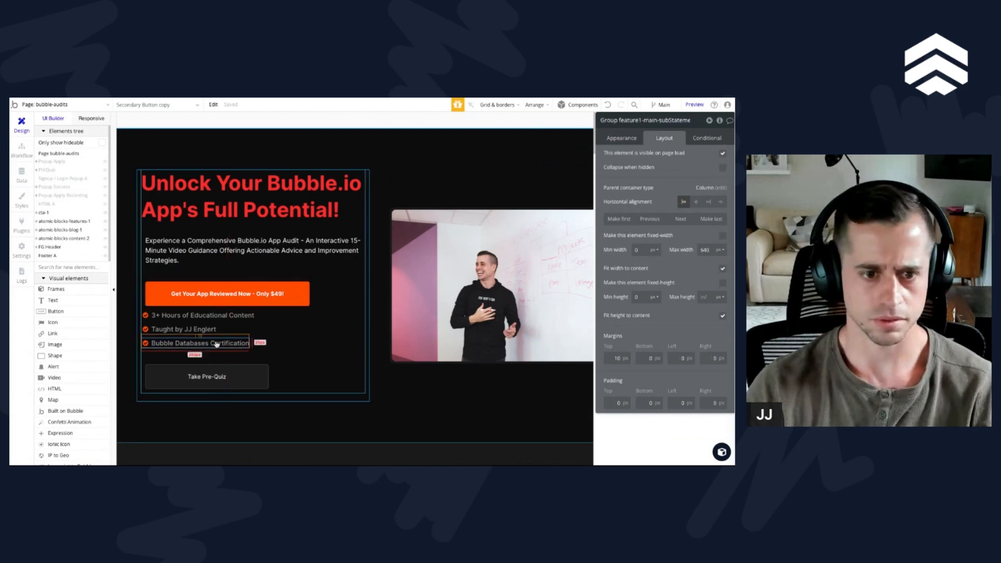
key("Delete")
left_click(240, 317)
key("Delete")
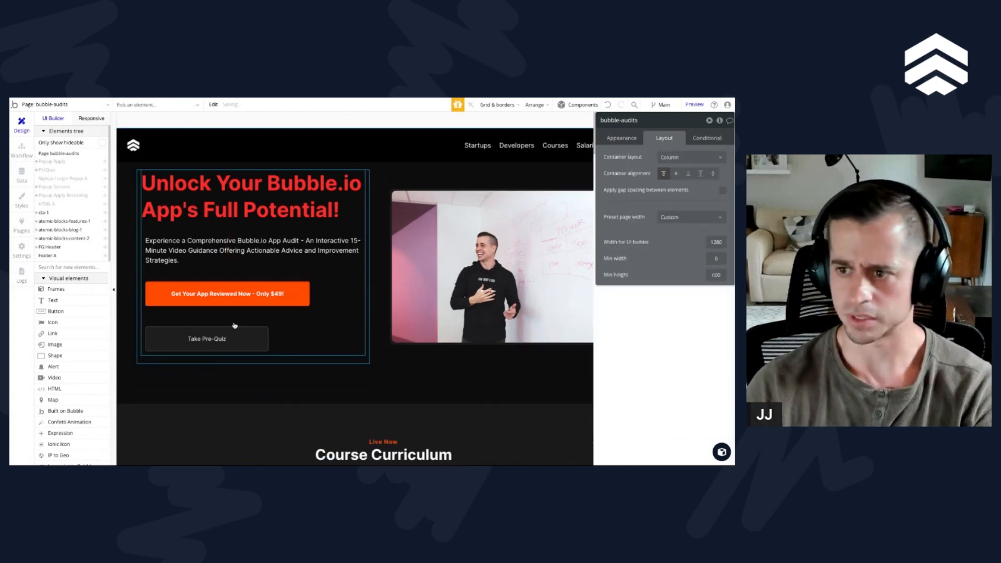
left_click(258, 329)
left_click(331, 333)
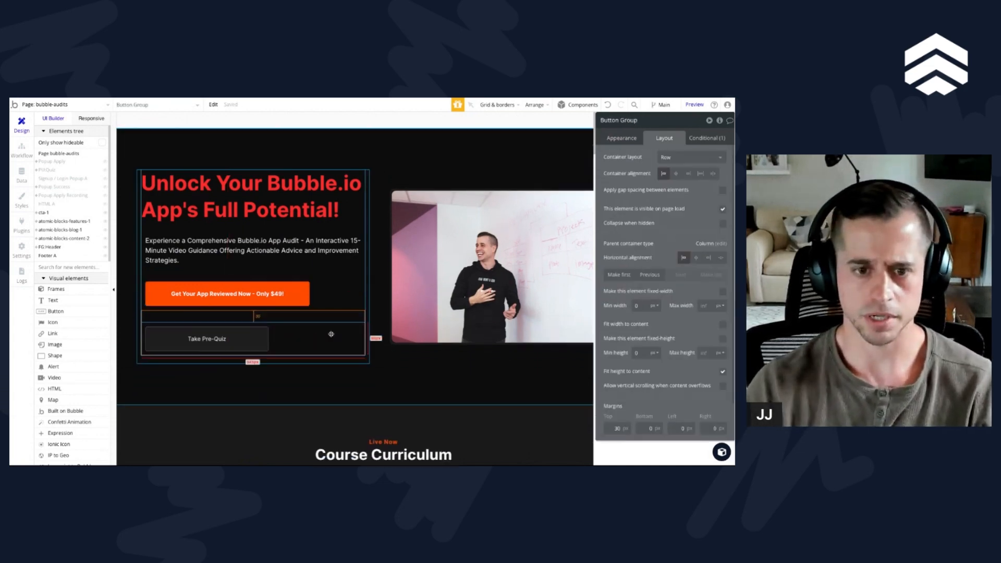
key("Delete")
left_click(306, 305)
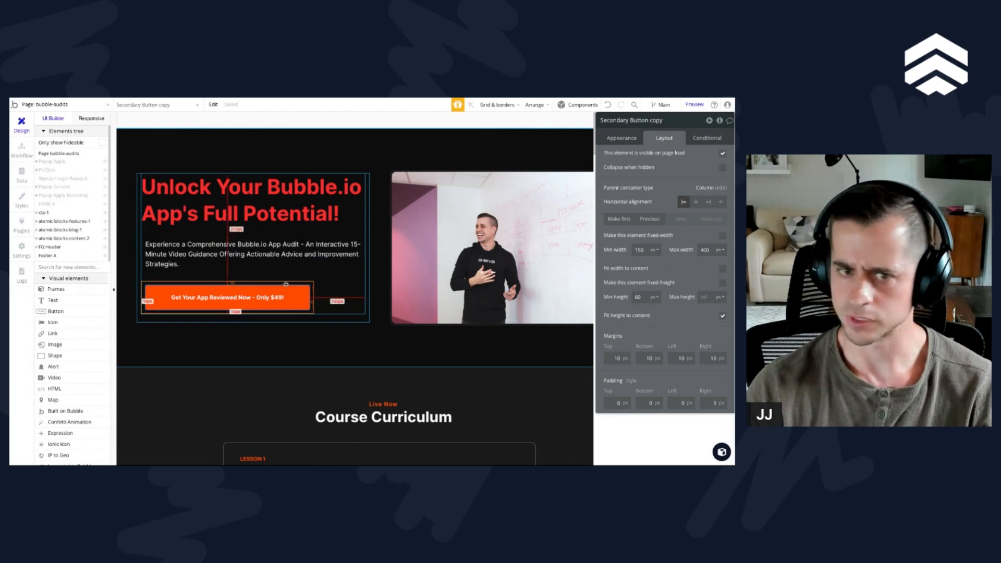
Step: Rename the container group holding the hero headline, subtitle and review button to G:hero_left
left_click(333, 255)
left_click(328, 279)
left_click(658, 122)
type("G")
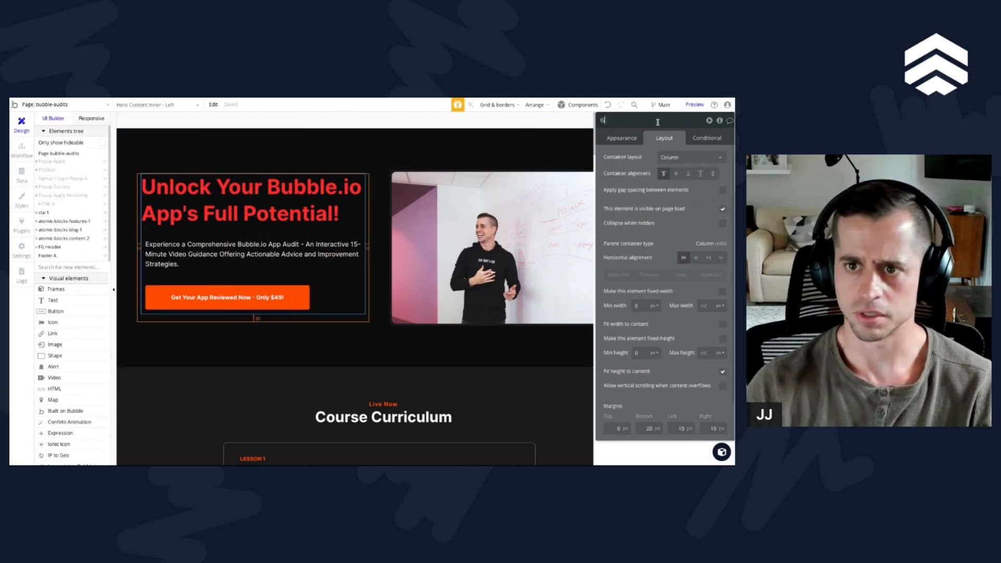
type("Ler")
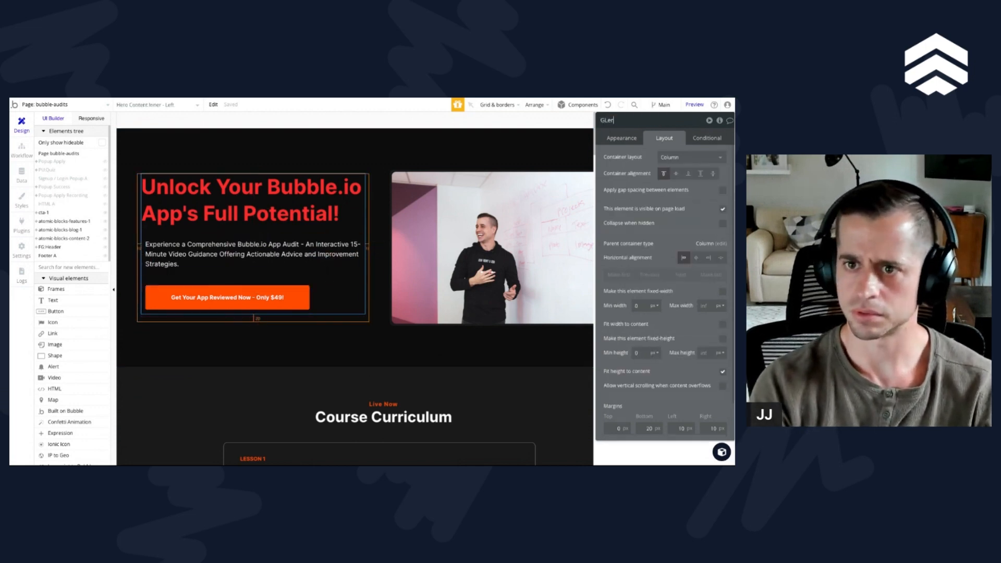
key("BackSpace")
type("hero ")
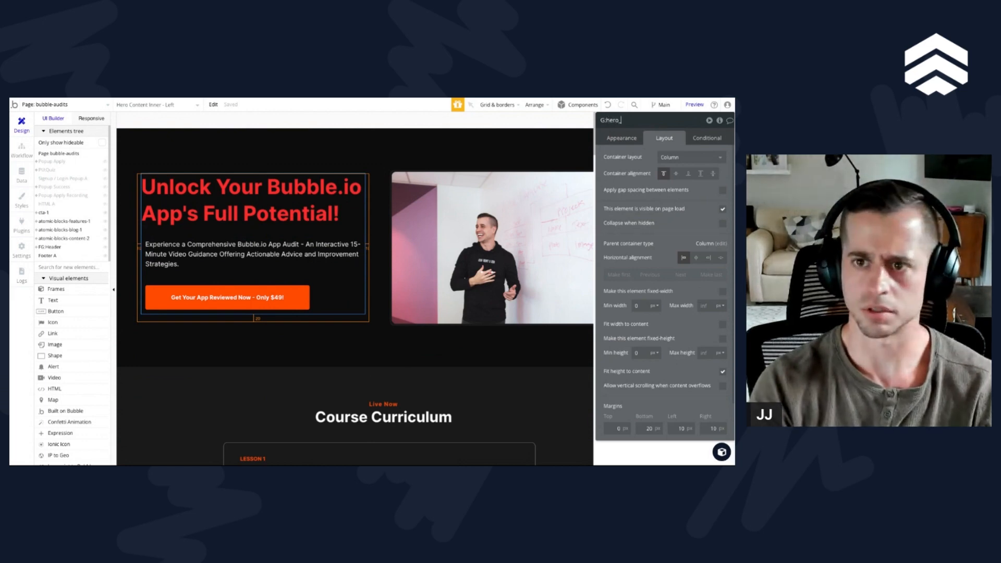
type("left")
key("Return")
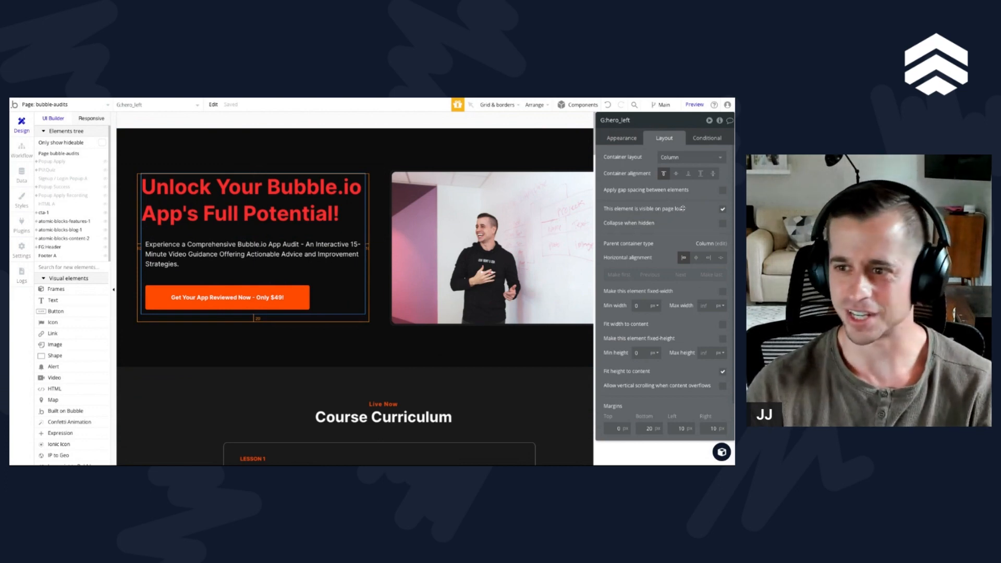
Step: Draw a group about 231 × 64 px in the hero's text column, give it a Row container layout, and order it after the review button
left_click(333, 266)
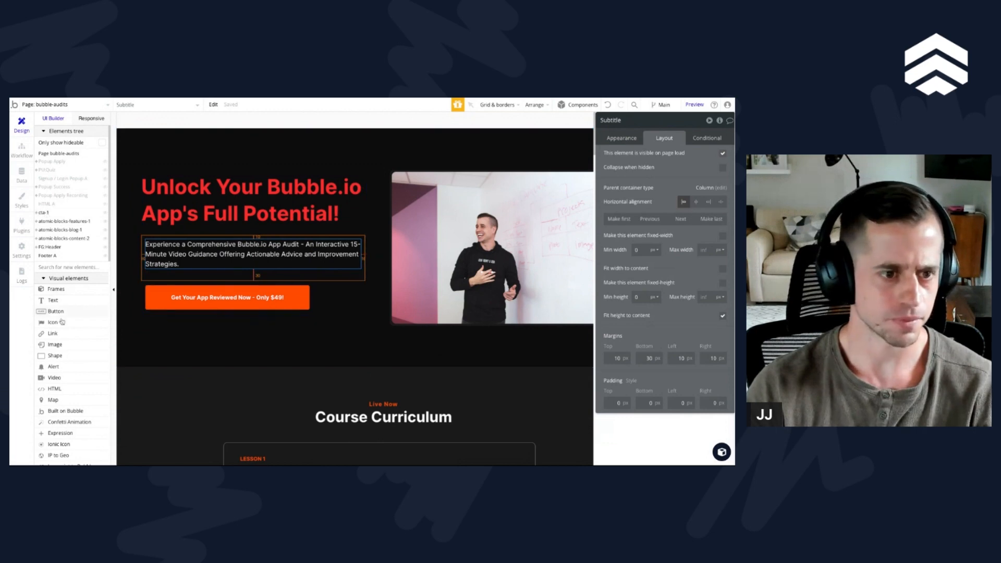
left_click(67, 268)
type("group")
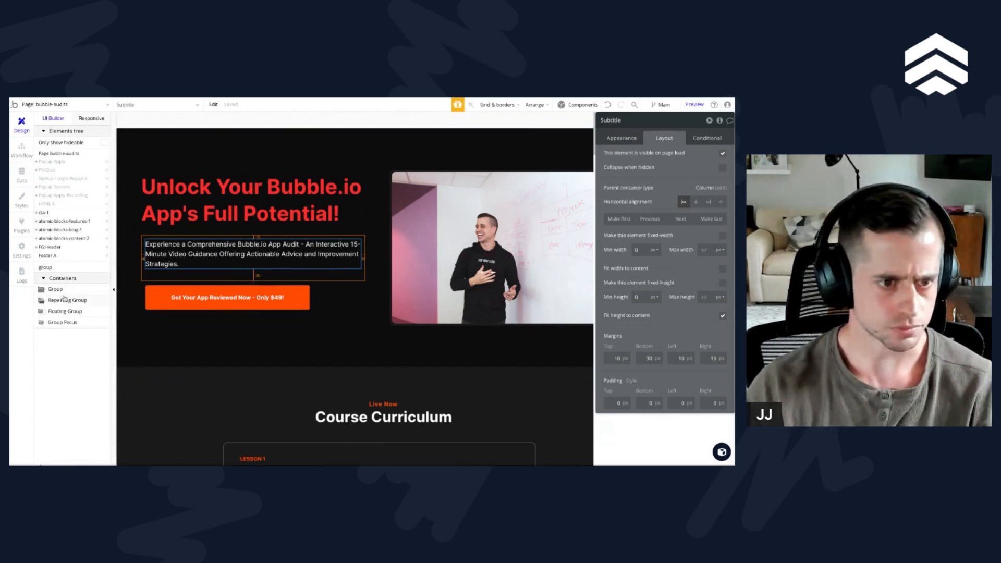
left_click(89, 288)
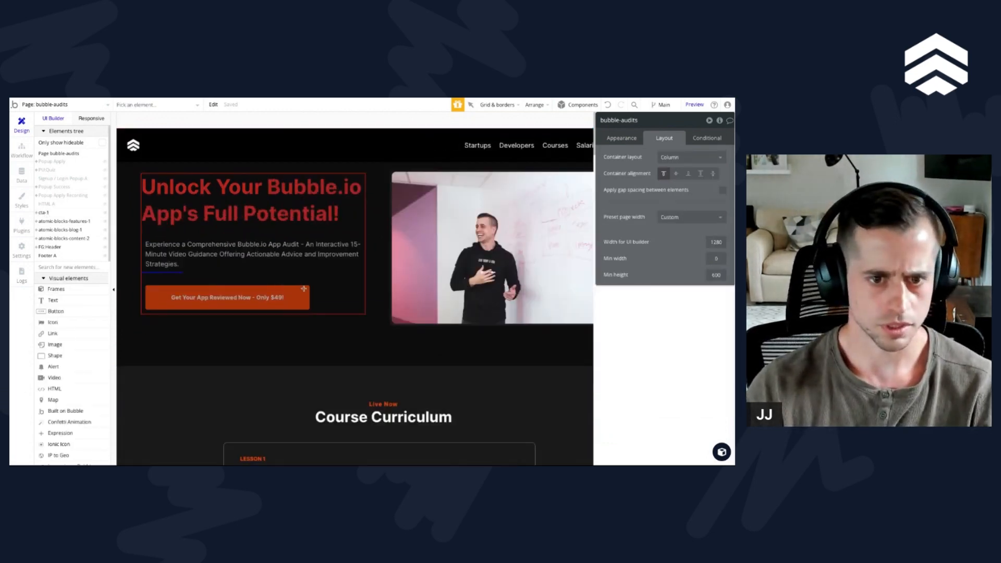
left_click_drag(303, 289, 187, 261)
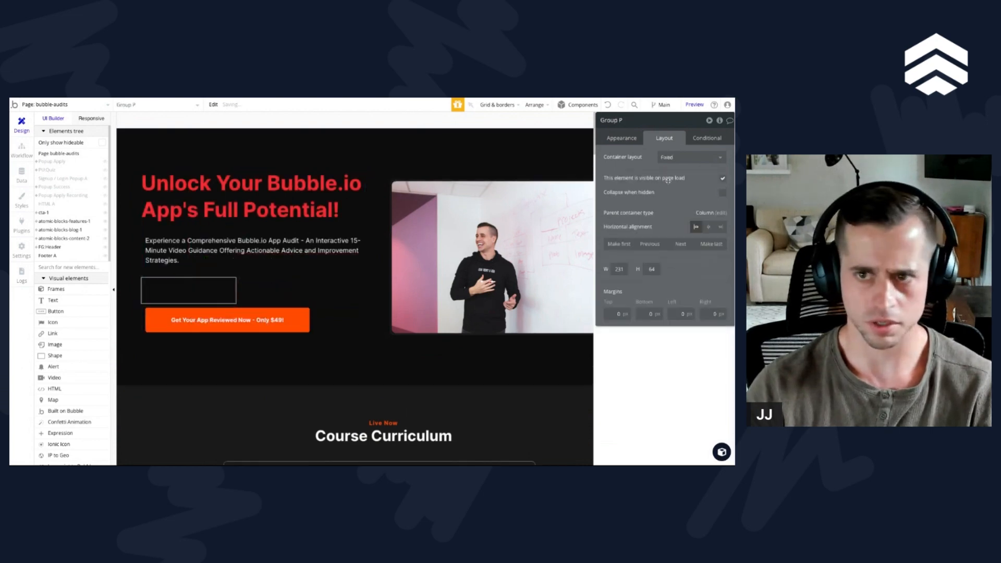
left_click(667, 159)
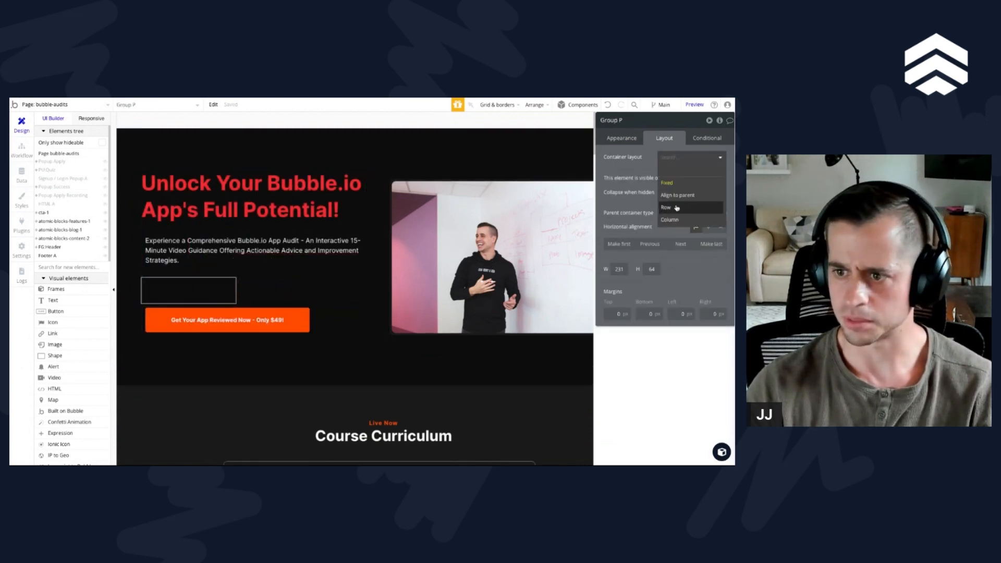
left_click(676, 208)
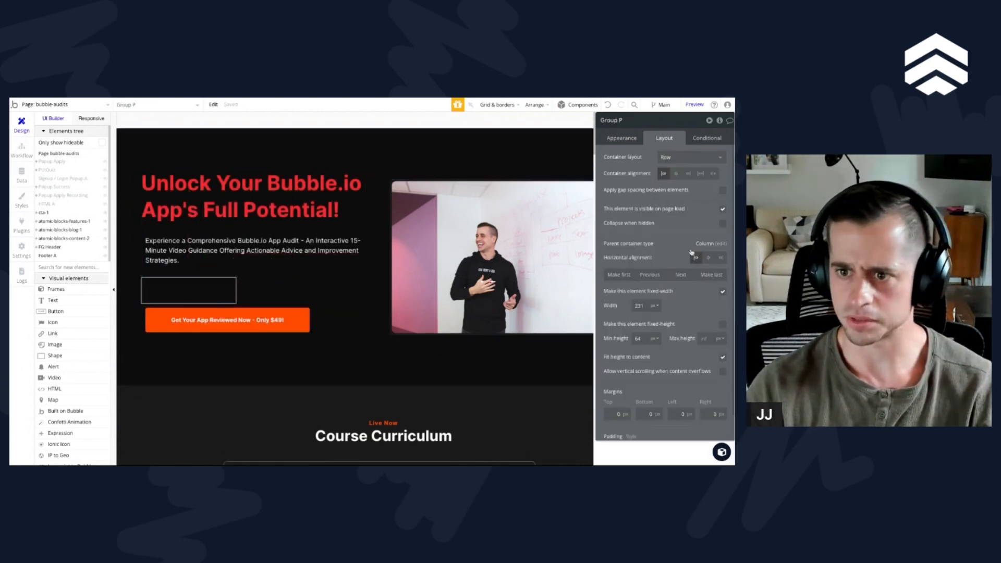
left_click(680, 275)
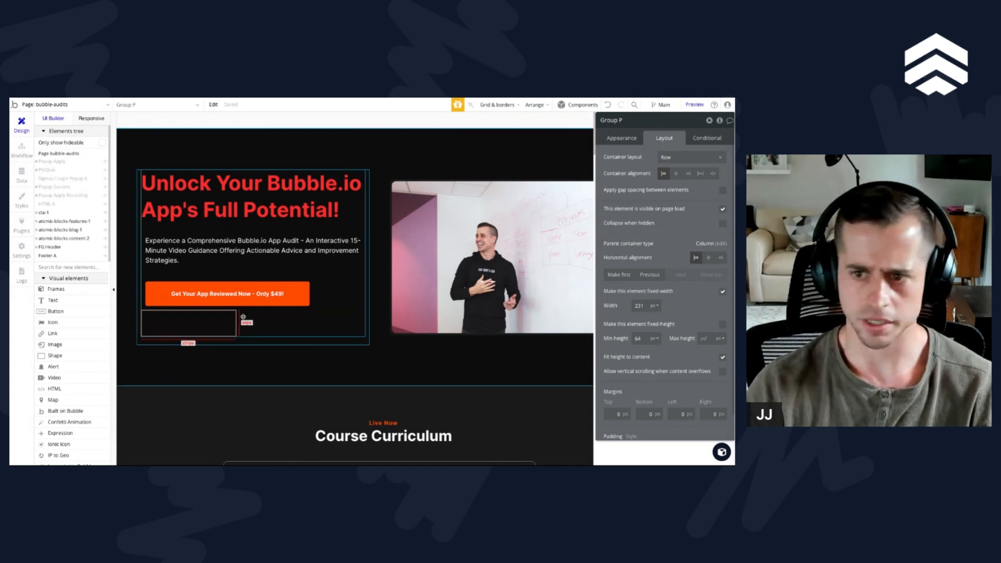
Step: Turn off the new group's fixed width and set its minimum width to 0 px and maximum width to 200 px
left_click(722, 291)
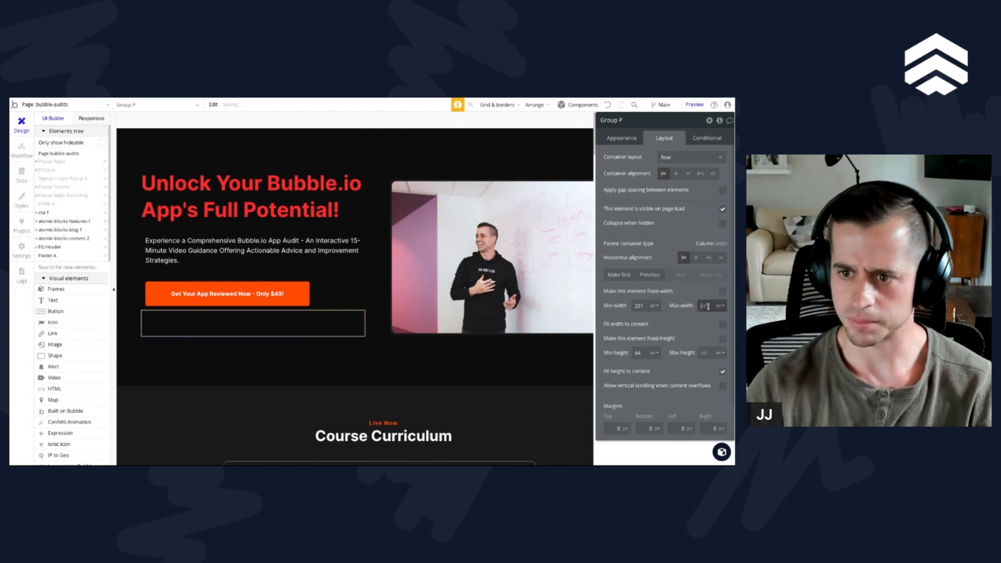
double_click(640, 307)
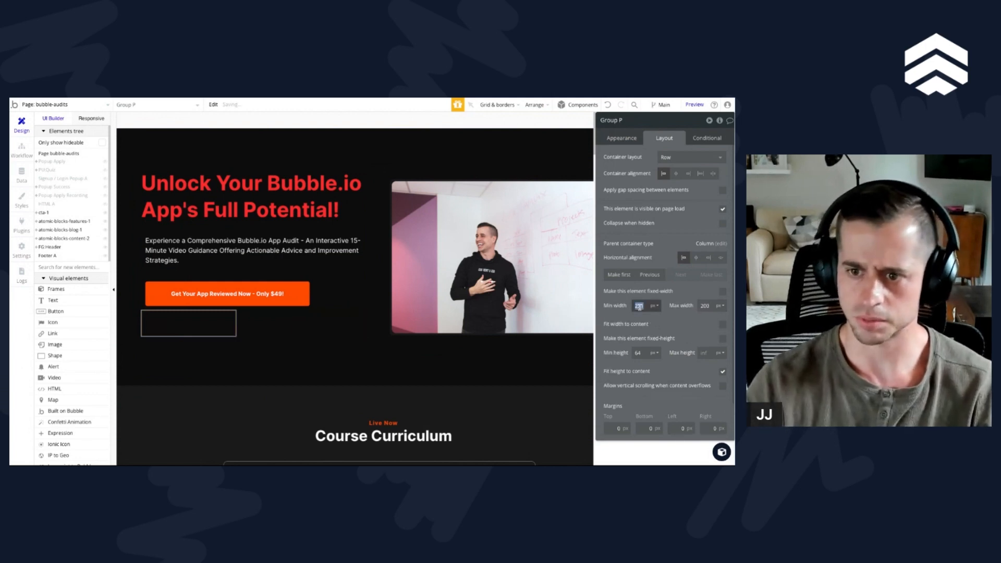
type("0")
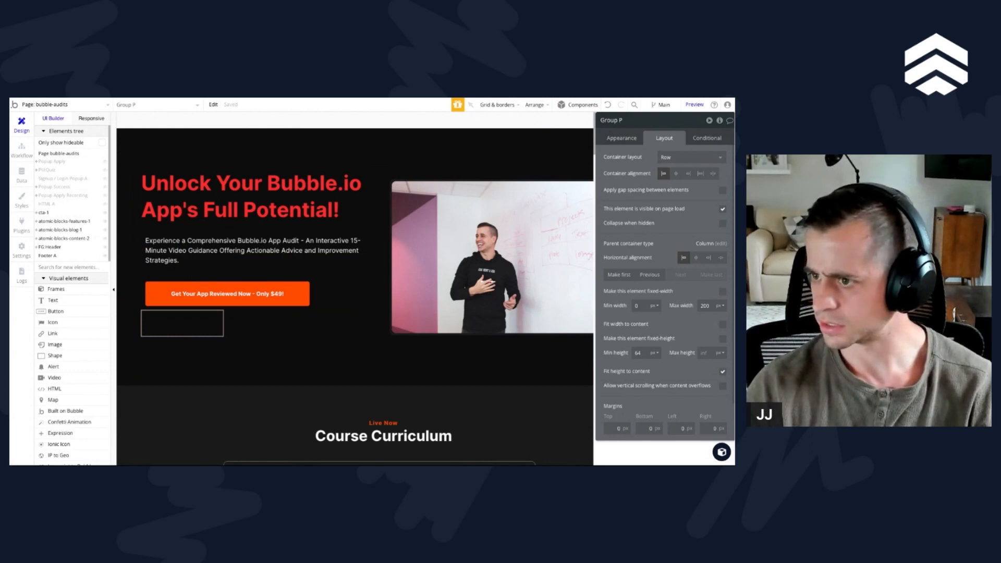
Step: Rename the new group beneath the review button to G:money_back
left_click(628, 121)
type("G")
type("Gr")
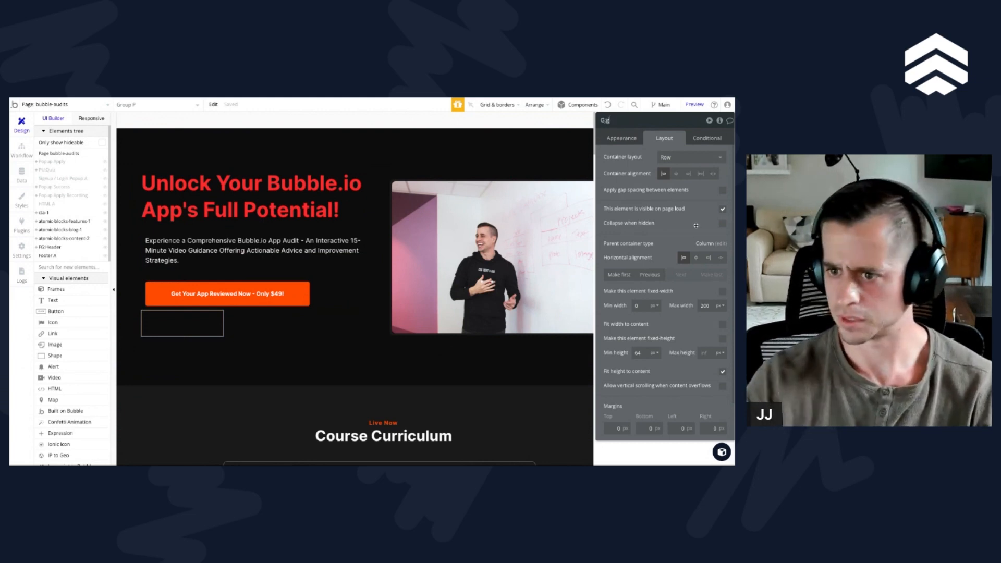
type(":money_")
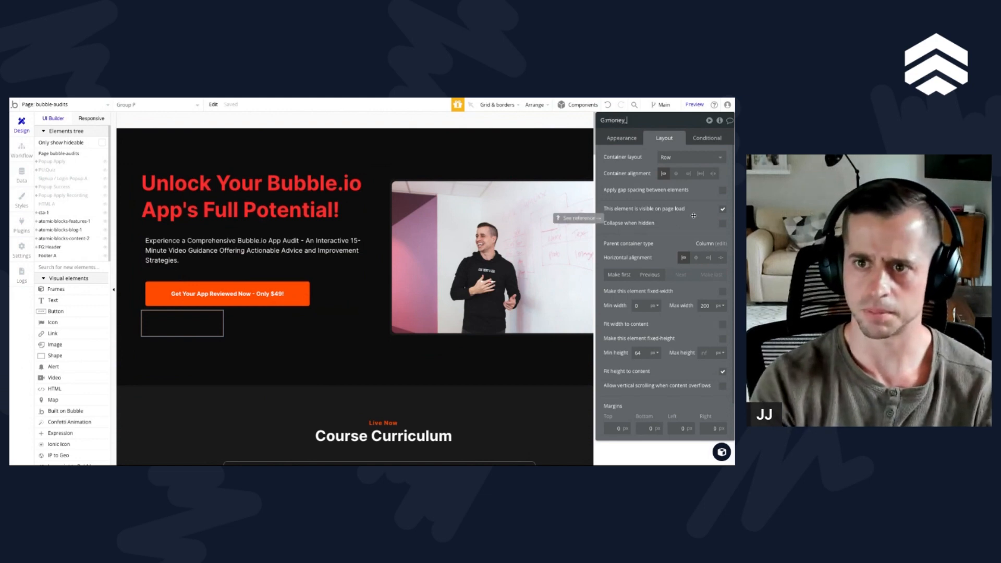
type("back")
key("Return")
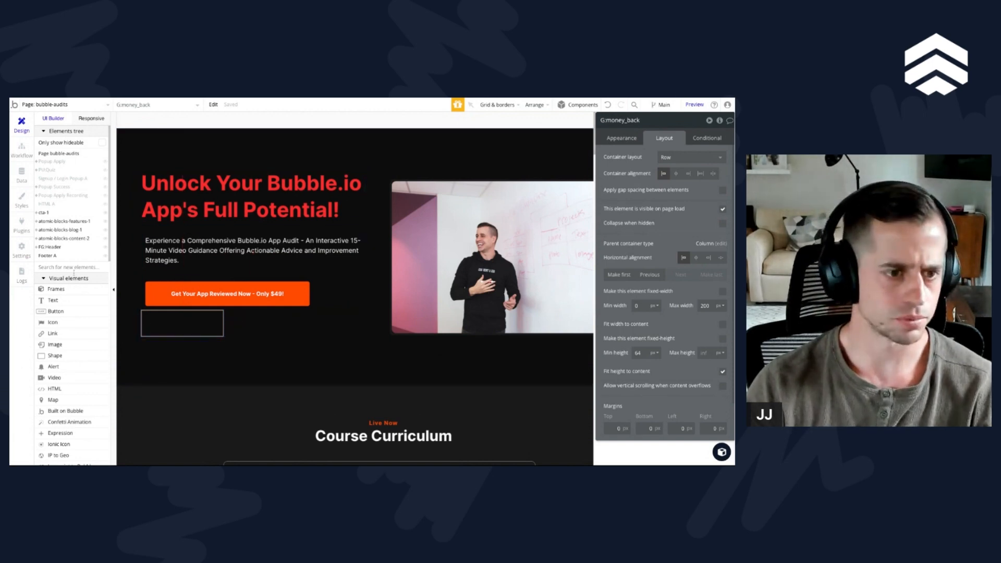
Step: Place a small image inside the G:money_back group and upload money.svg as its static image
left_click(57, 346)
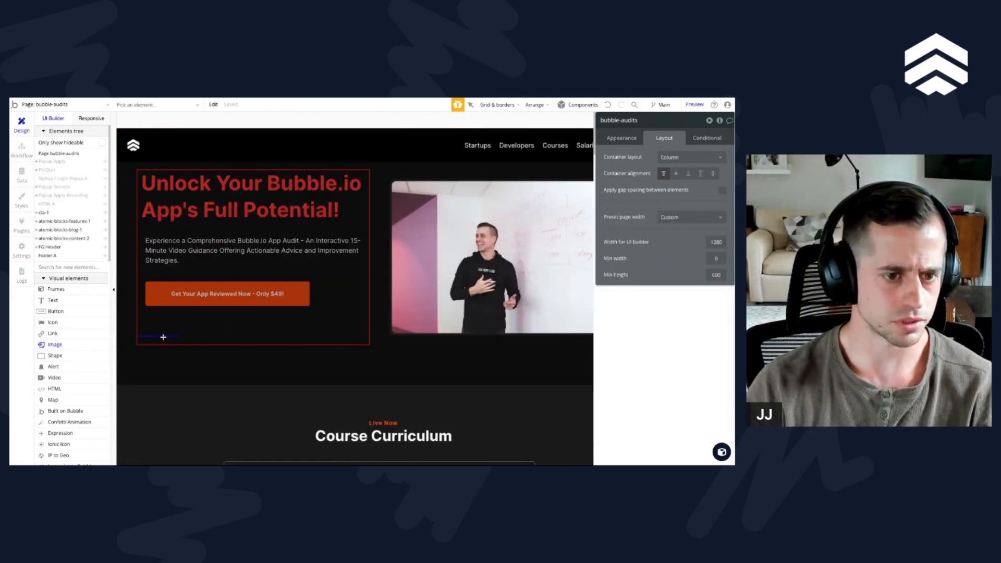
left_click(149, 317)
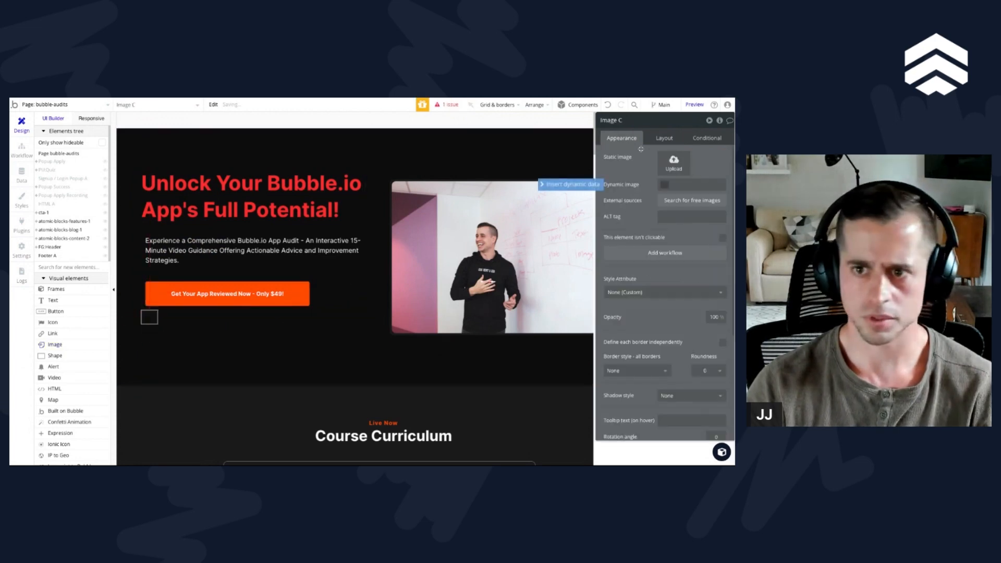
left_click(667, 168)
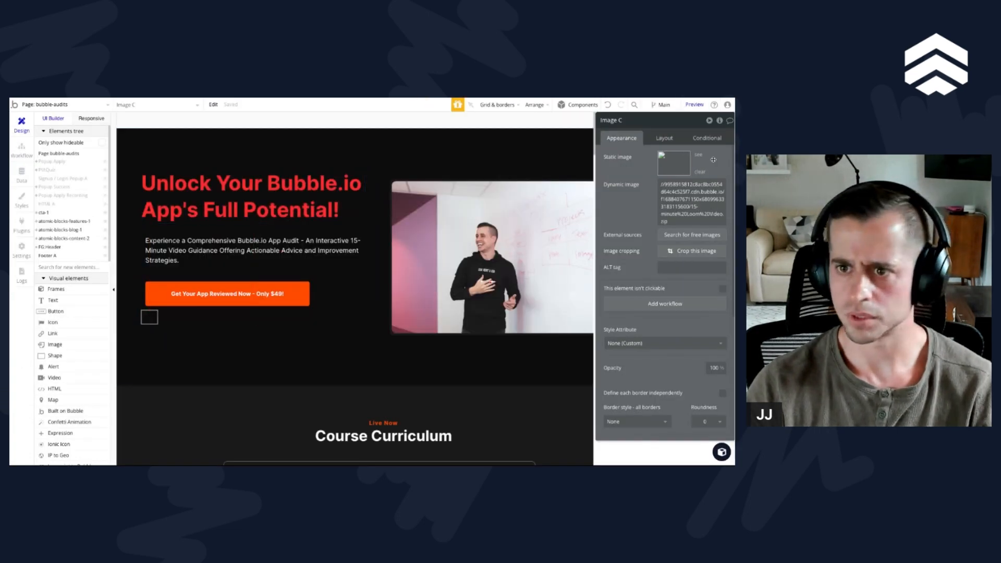
left_click(699, 172)
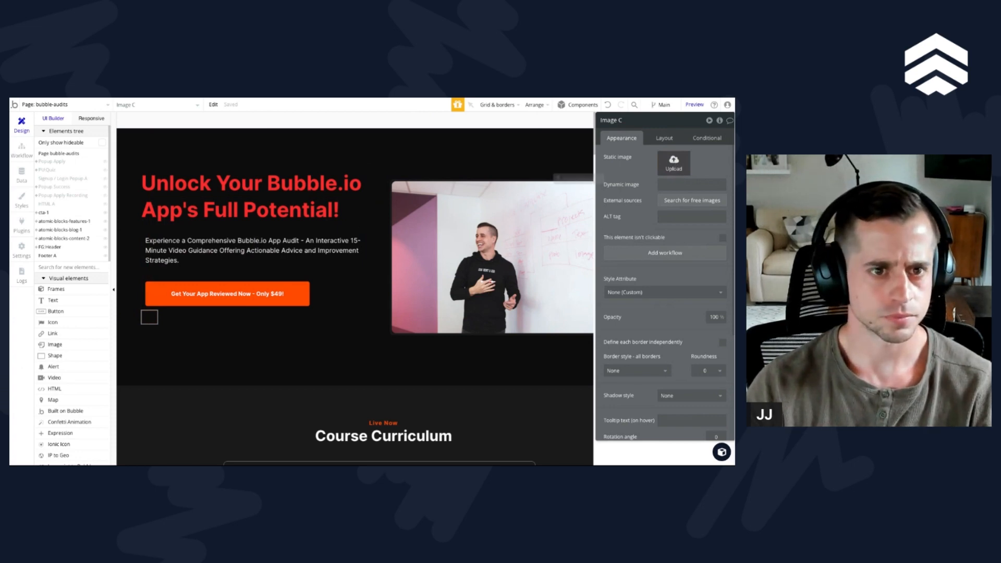
double_click(421, 299)
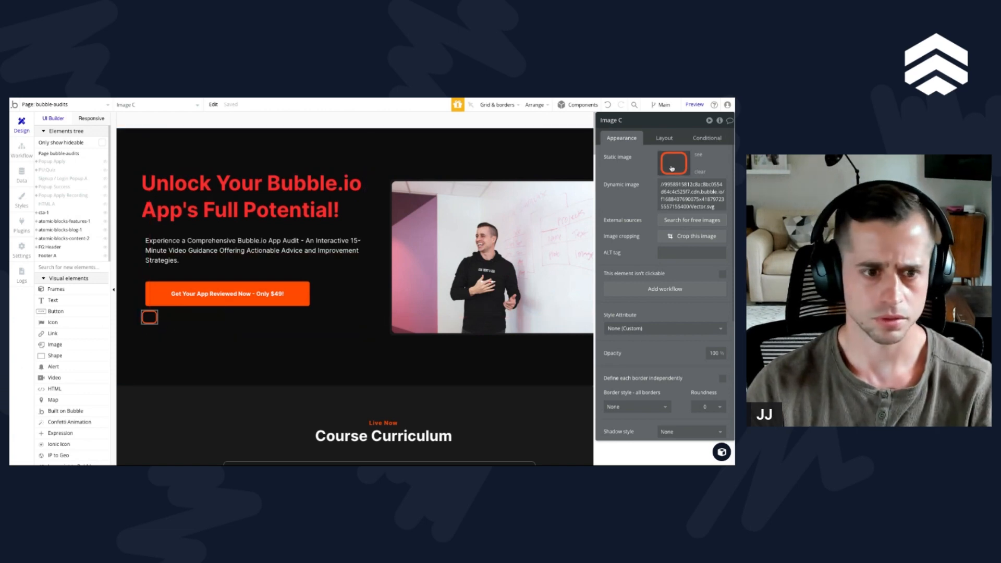
double_click(363, 169)
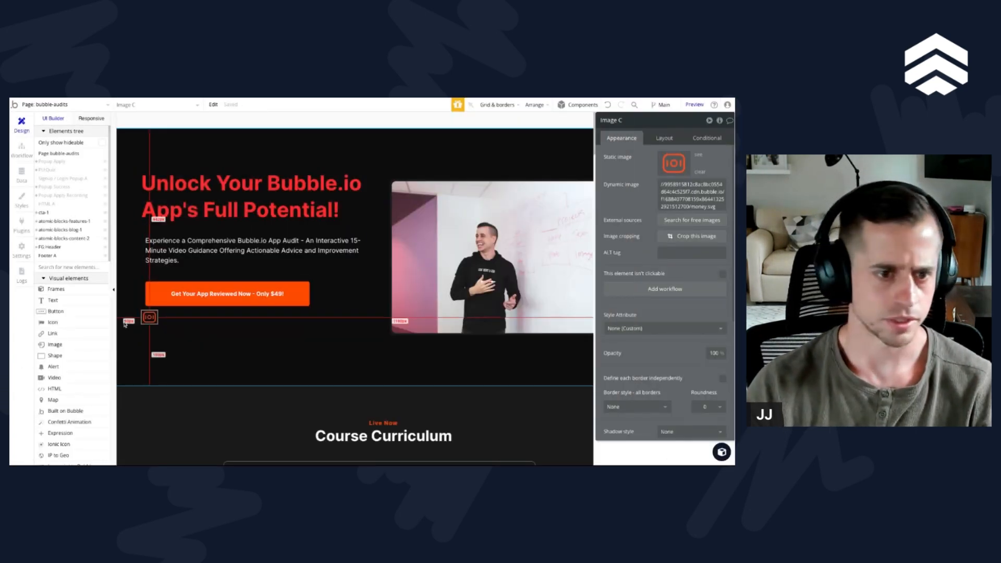
Step: Paste a copy of the subtitle text beside the money icon and change its content to "Money back guaranteed"
left_click(196, 293)
left_click(177, 324)
key("ctrl+v")
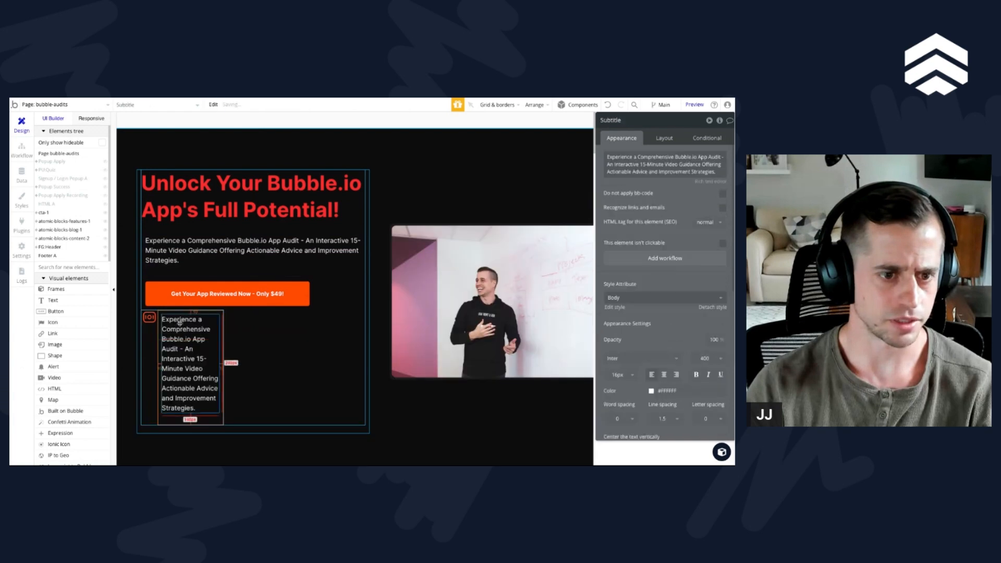
left_click(663, 167)
key("ctrl+a")
type("Money back guaranteed")
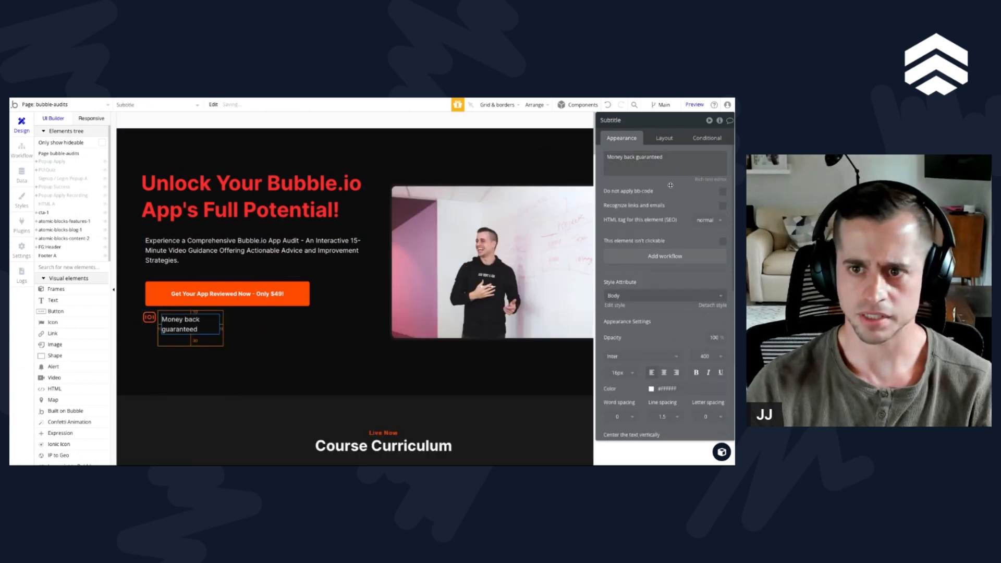
Step: Rename the "Money back guaranteed" text element to T:money_back
left_click(630, 122)
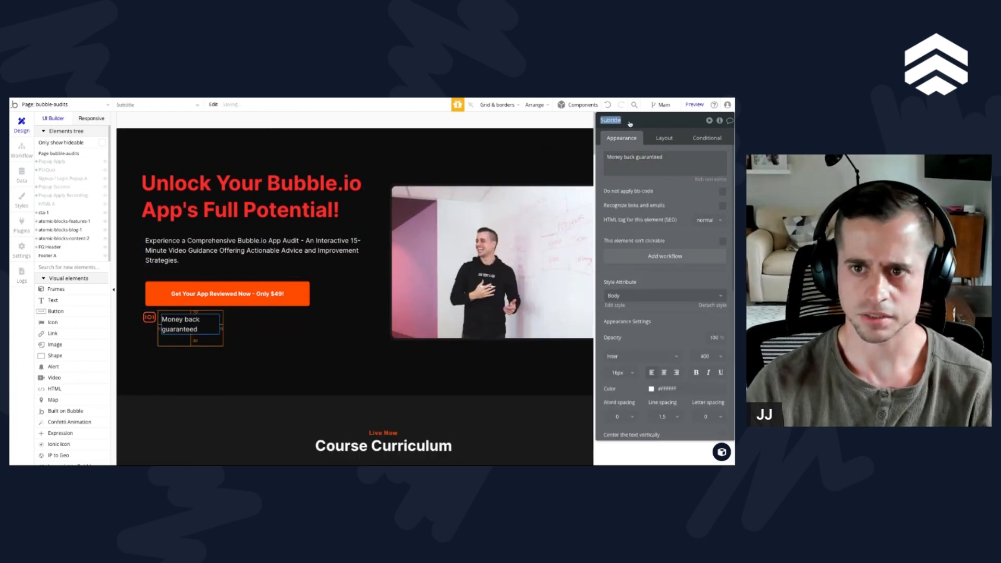
type("G:money_back")
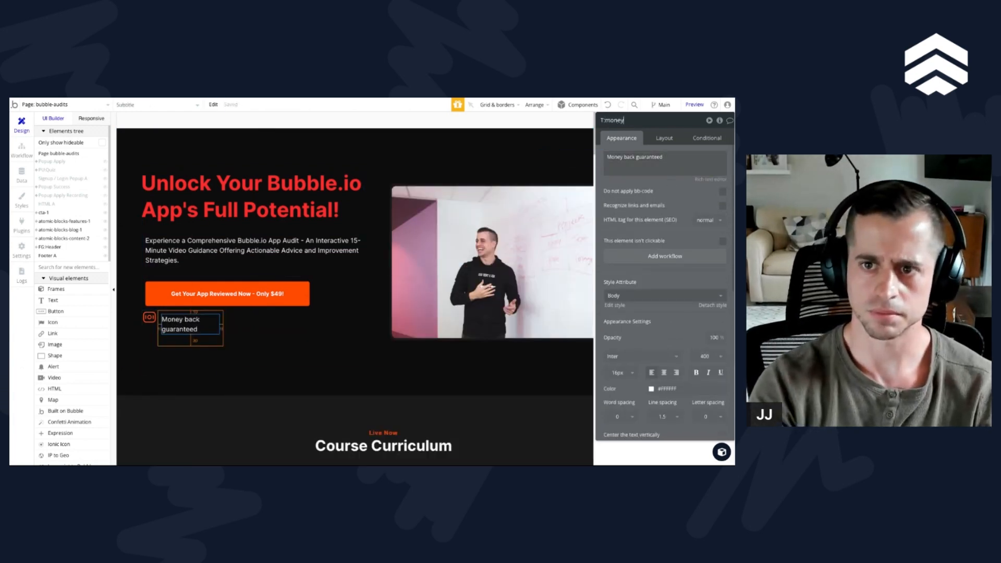
key("Return")
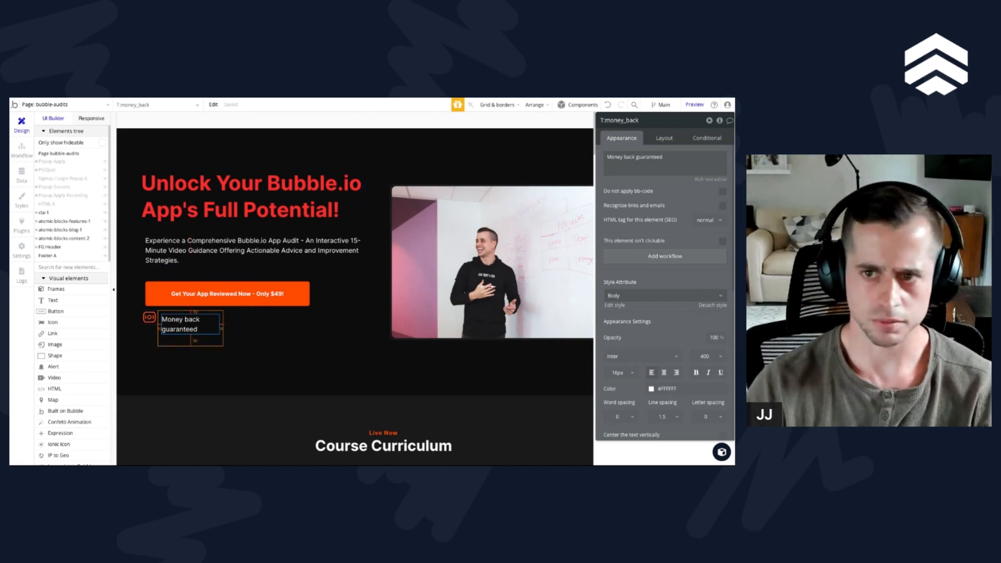
Step: Set the top, bottom, left and right margins of the "Money back guaranteed" text to 0 px
left_click(664, 137)
double_click(618, 359)
type("0")
key("Tab")
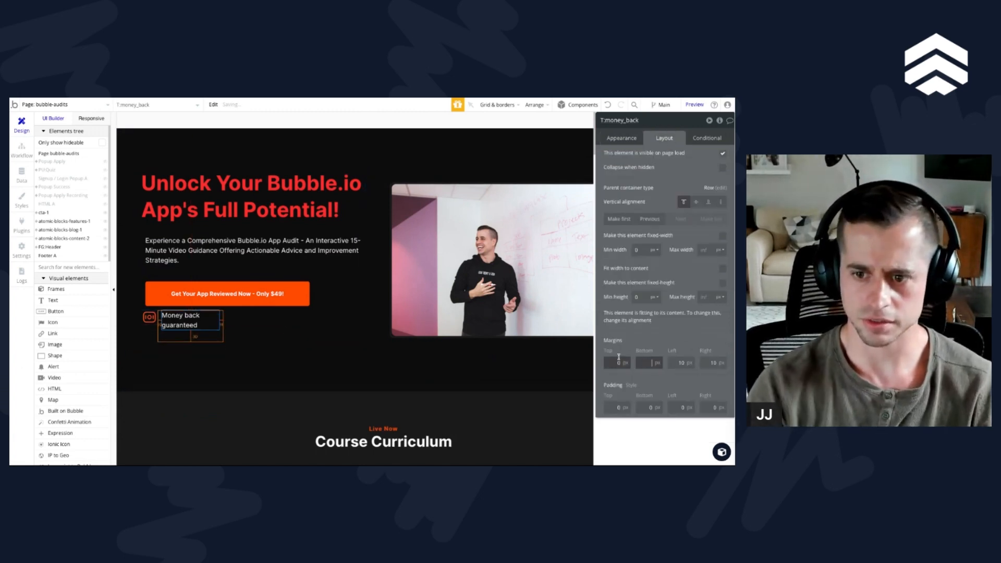
type("0")
key("Tab")
type("0")
key("Tab")
type("0")
key("Tab")
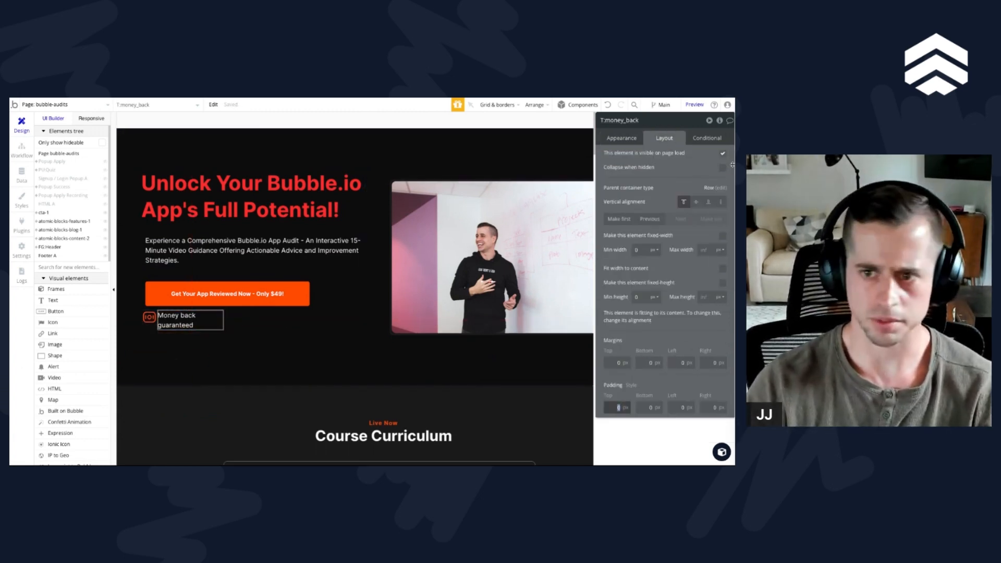
left_click(722, 269)
left_click(722, 269)
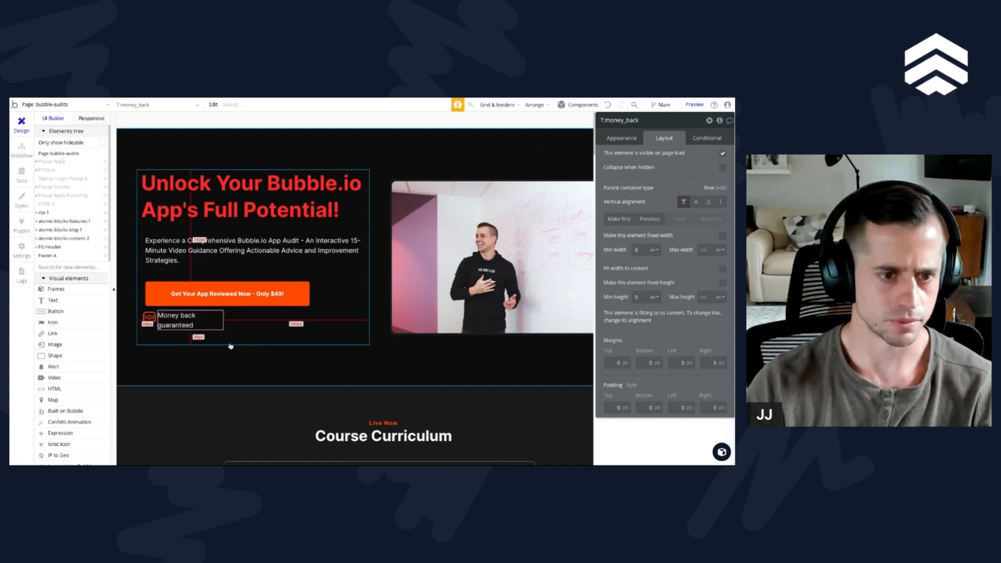
Step: Set the minimum height of the G:money_back group to 0 px
left_click(148, 334)
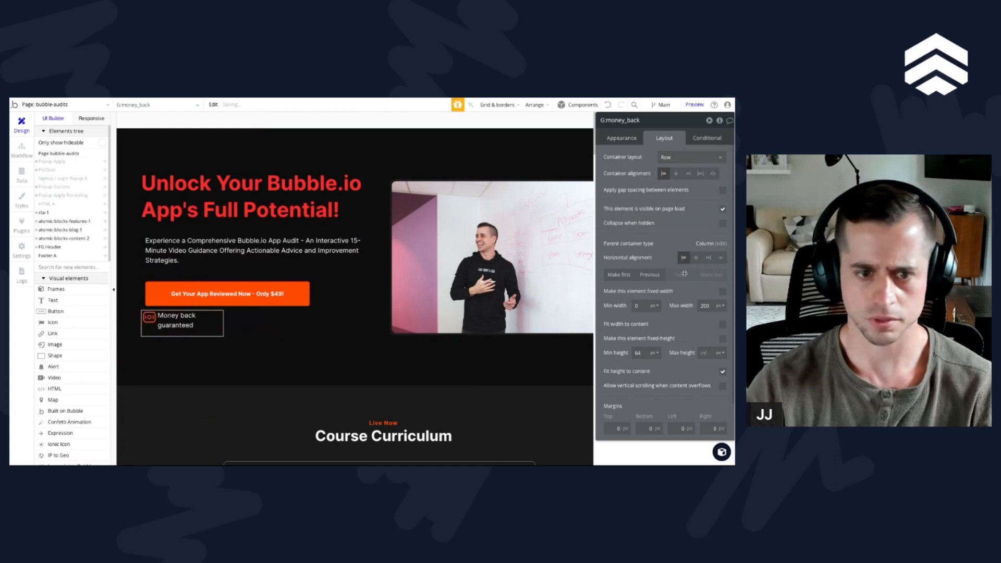
scroll(662, 291, "down", 2)
double_click(641, 310)
type("0")
key("Tab")
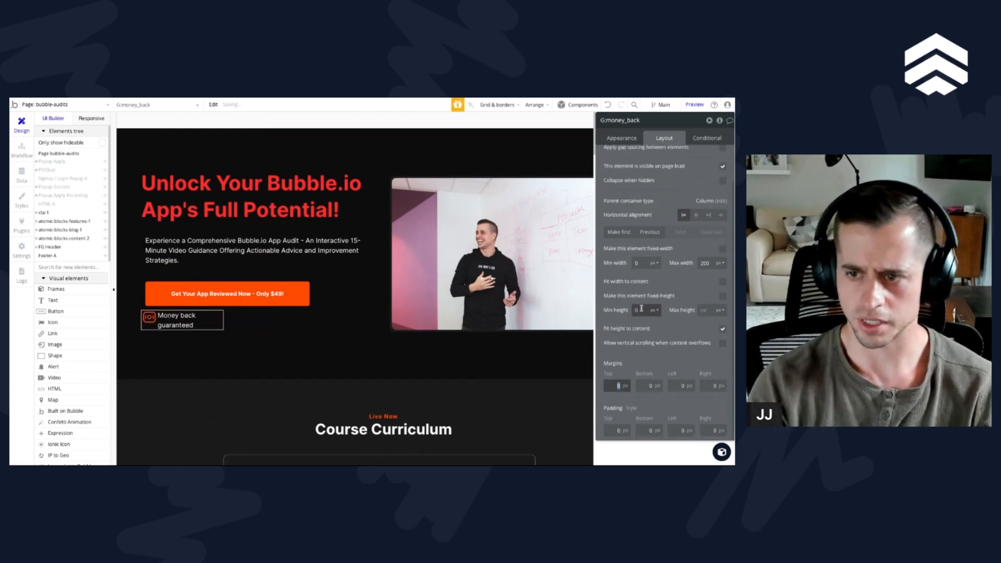
Step: Set the padding of the G:money_back group to 10 px on all four sides
key("Tab")
key("Tab")
key("Tab")
key("Tab")
type("10")
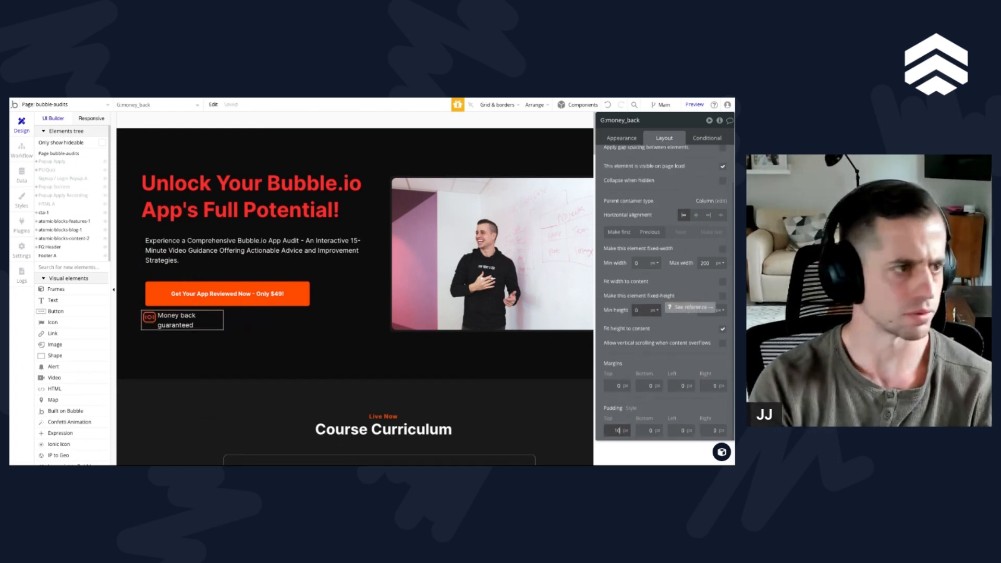
key("Tab")
type("10")
key("Tab")
type("10")
key("Tab")
type("10")
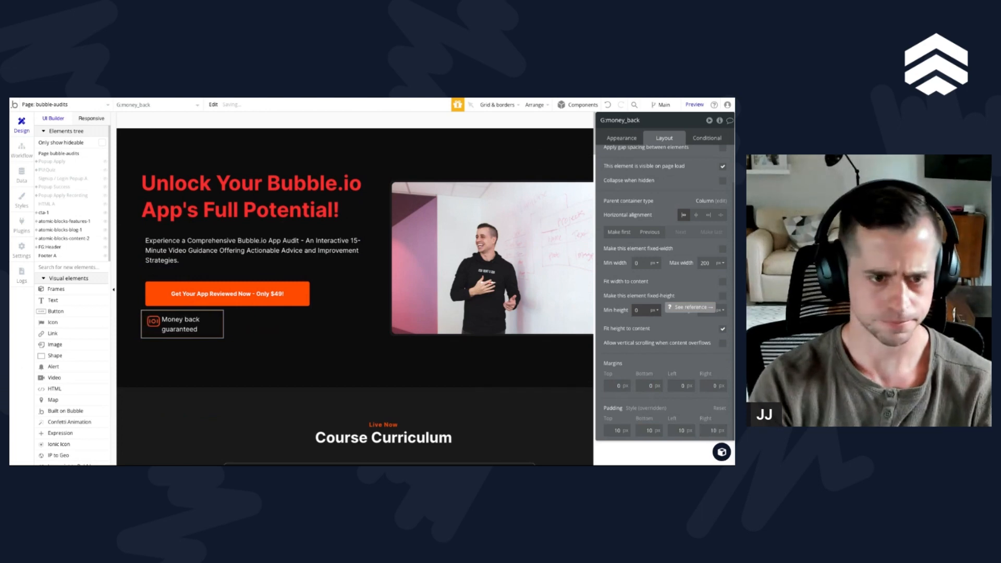
scroll(687, 209, "up", 1)
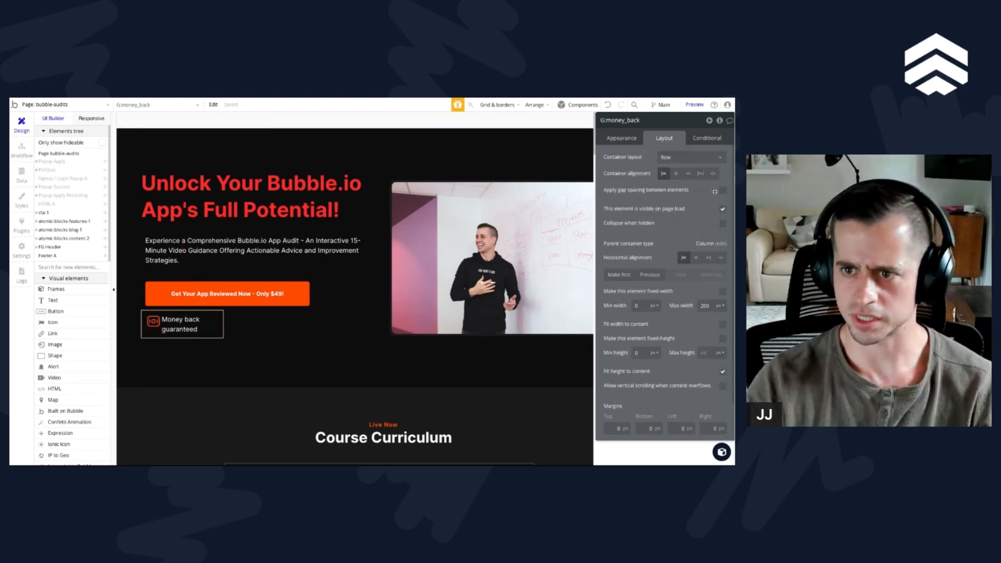
Step: Enable gap spacing between elements in the G:money_back group with a column gap of 10 px
left_click(719, 191)
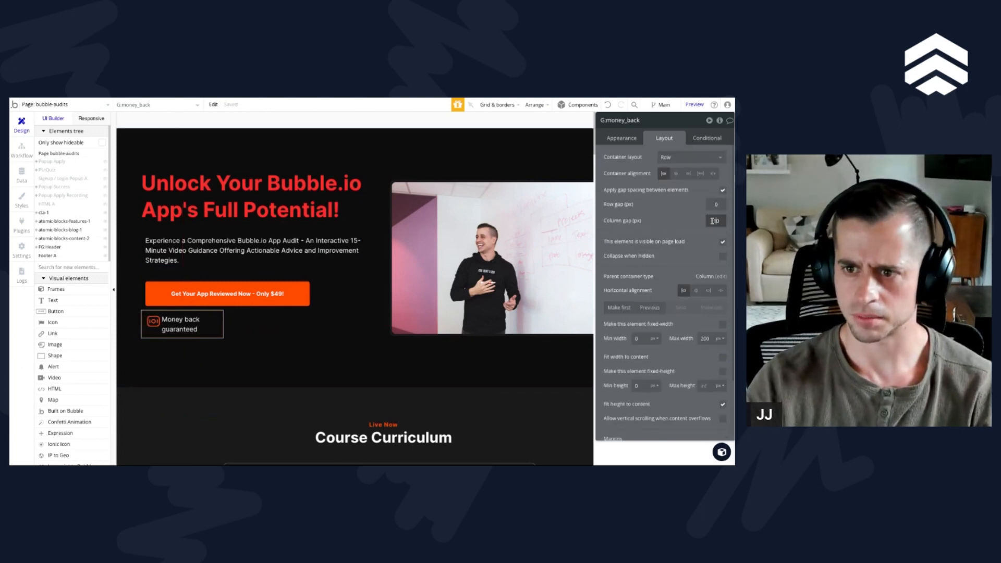
left_click(691, 226)
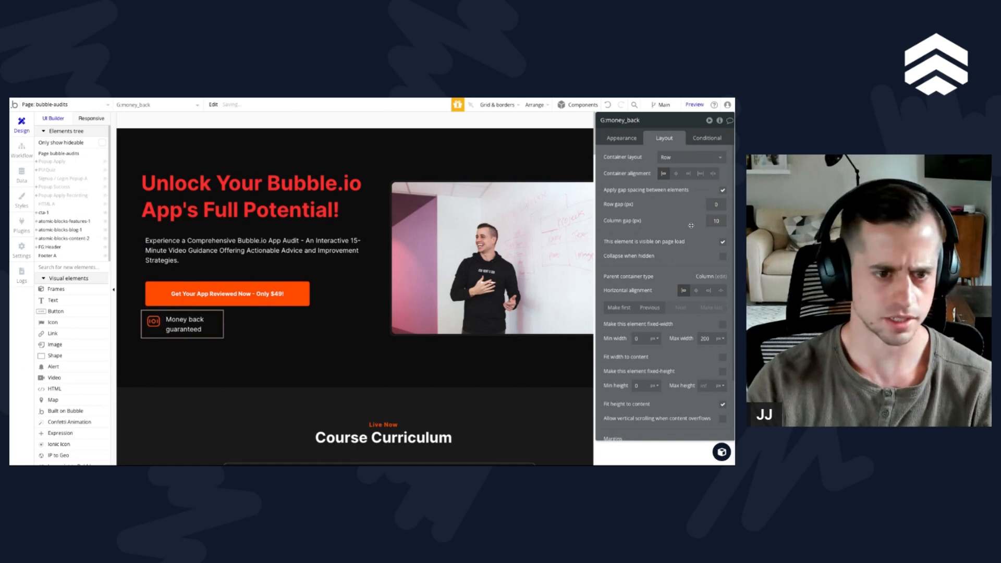
left_click(198, 327)
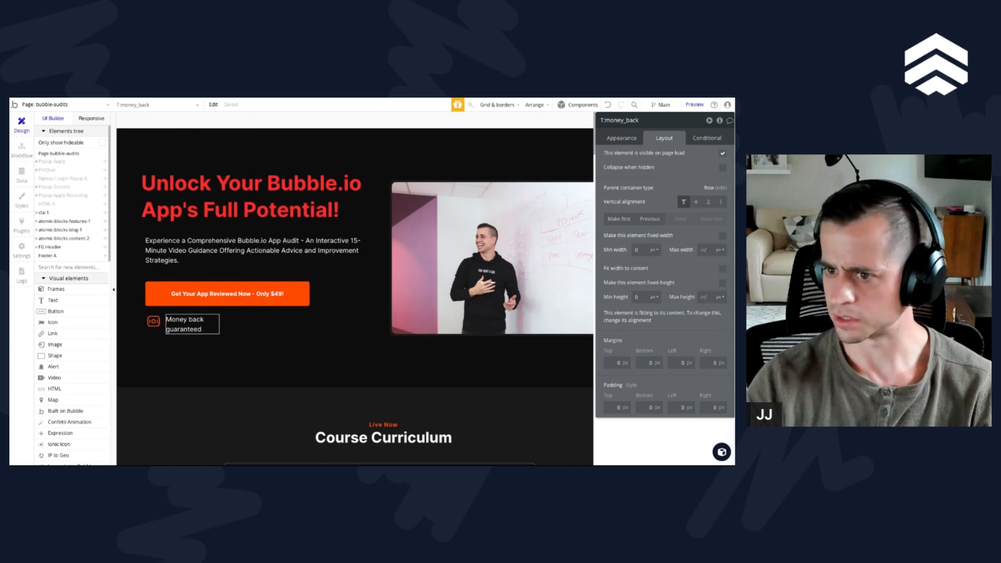
left_click(159, 333)
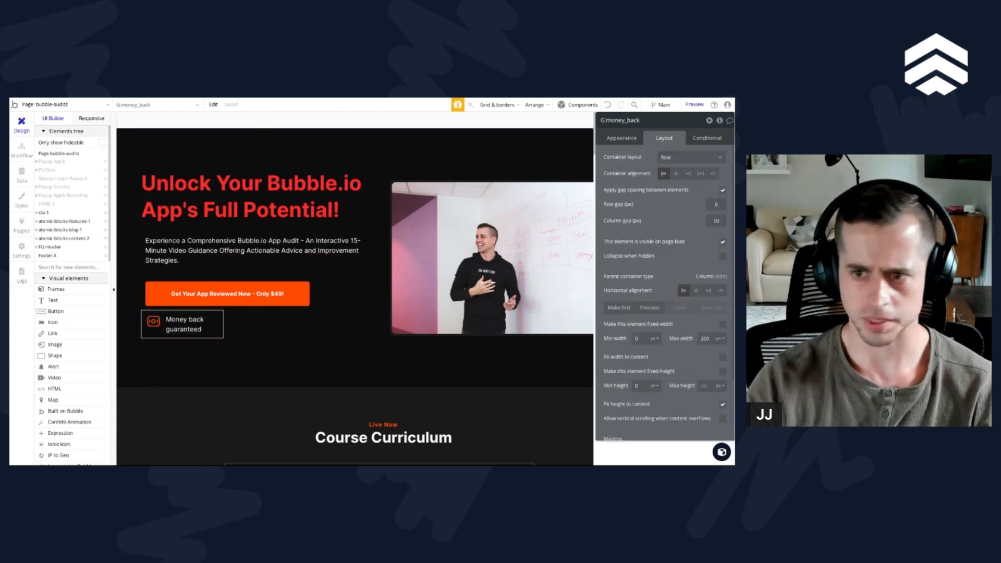
Step: Remove the maximum width of G:money_back and make both the group and its text fit their width to content
left_click(706, 339)
key("BackSpace")
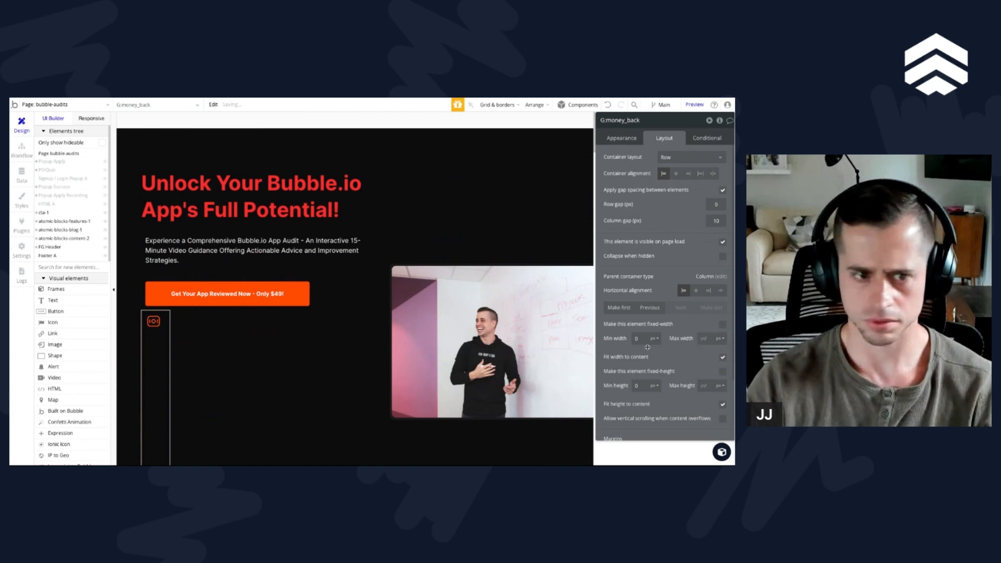
scroll(719, 334, "down", 1)
left_click(723, 313)
left_click(208, 319)
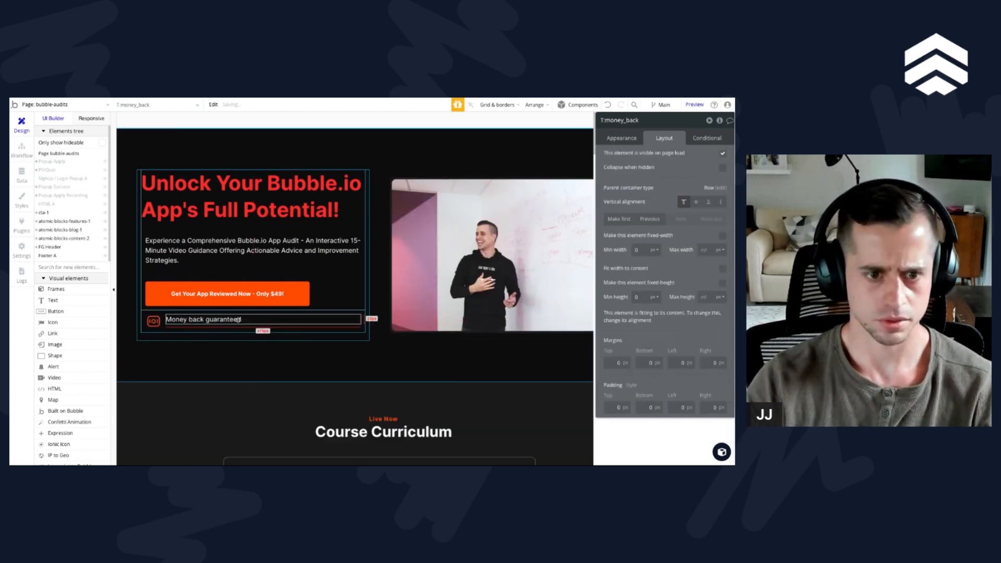
left_click(265, 325)
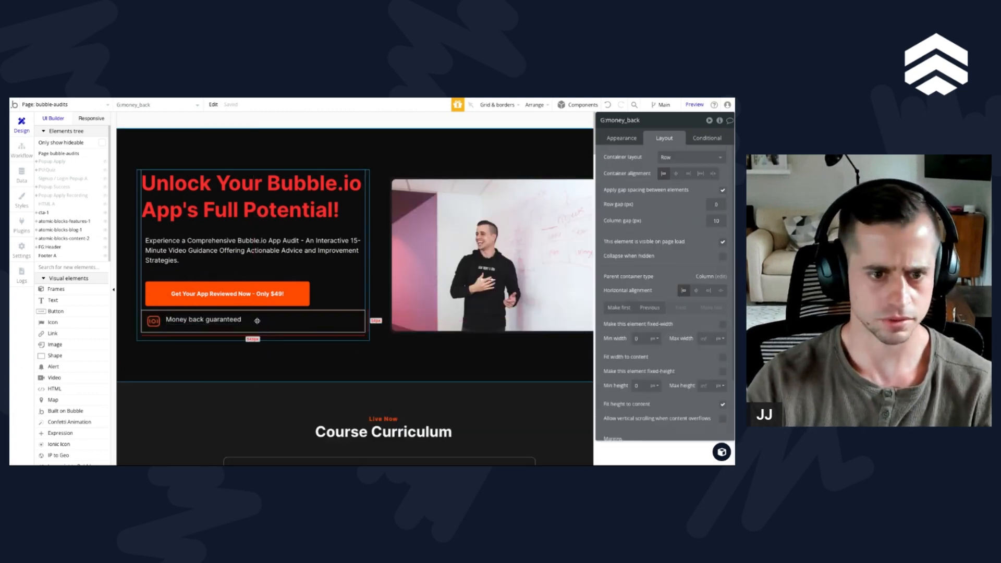
left_click(723, 358)
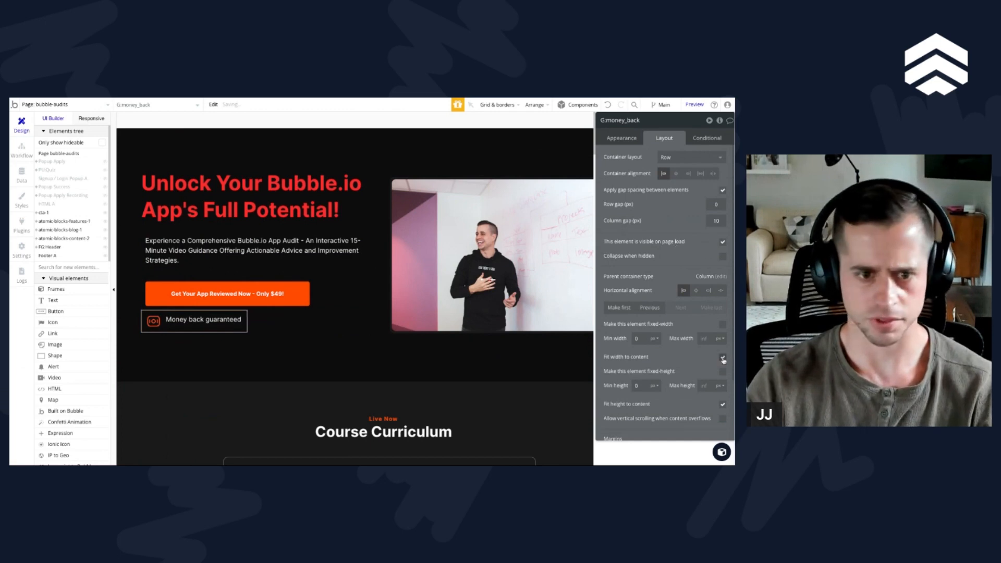
Step: Centre the "Money back guaranteed" text vertically within its row group
left_click(231, 324)
left_click(695, 202)
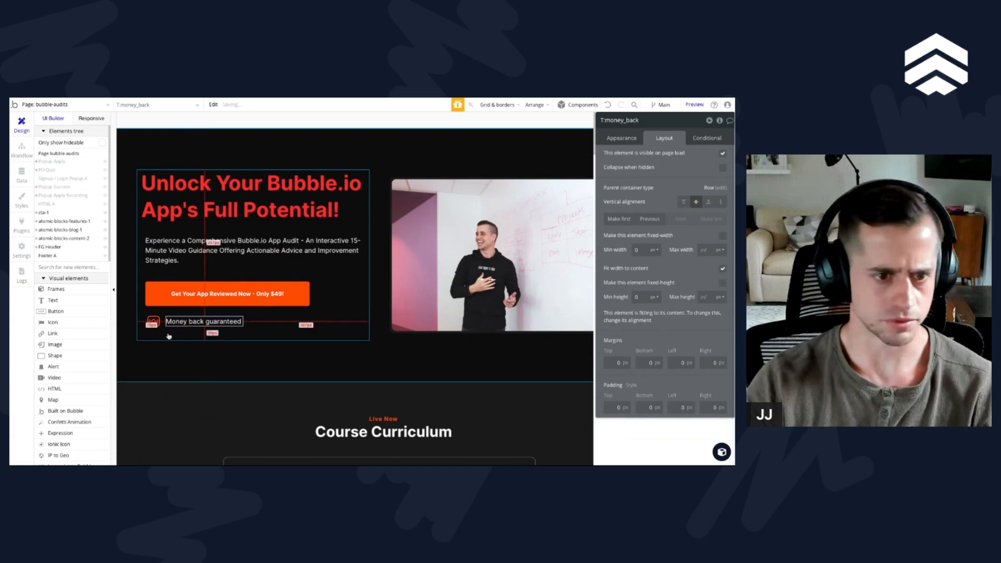
Step: Detach the G:money_back group from its default style and set its background style to Gradient
left_click(152, 324)
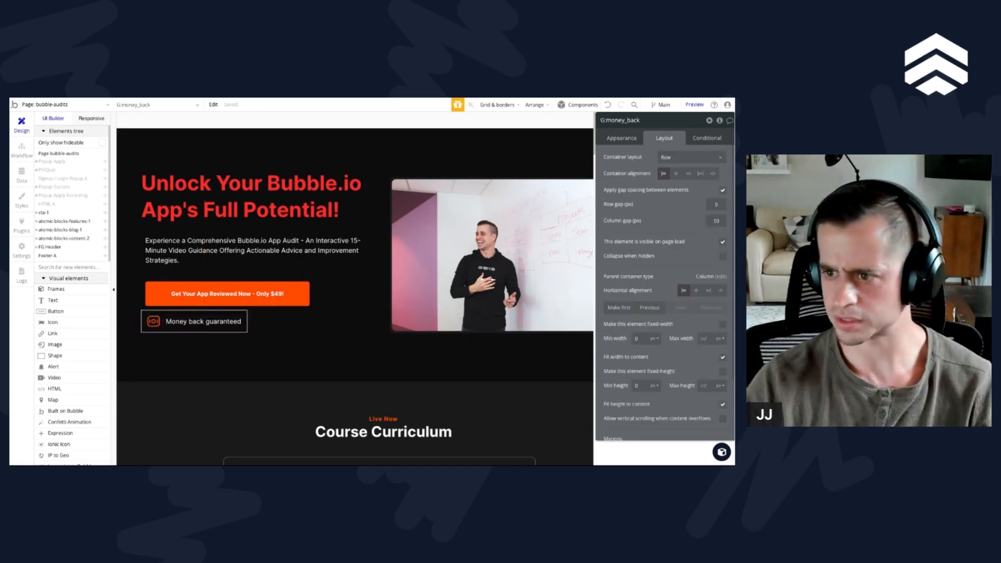
left_click(625, 139)
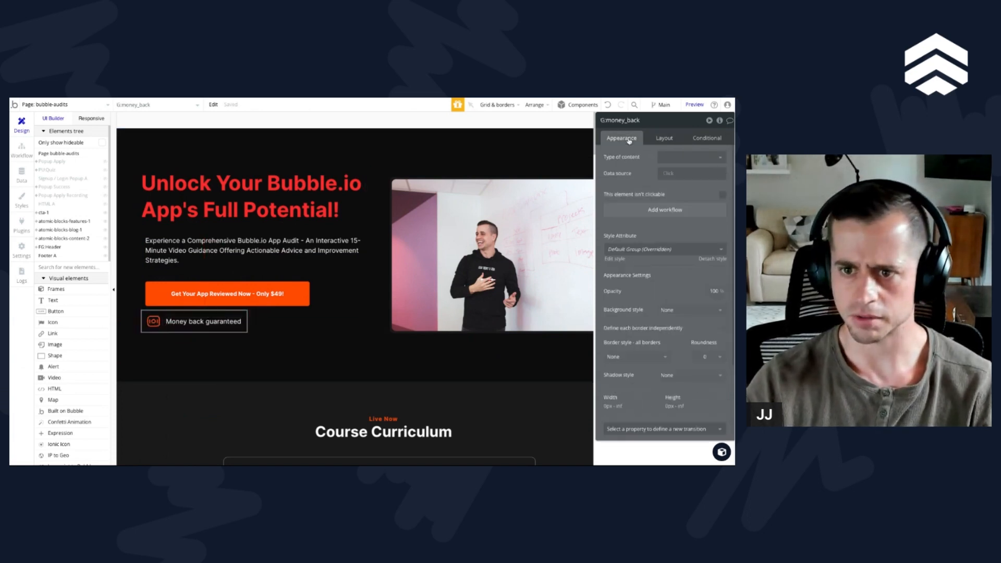
left_click(691, 299)
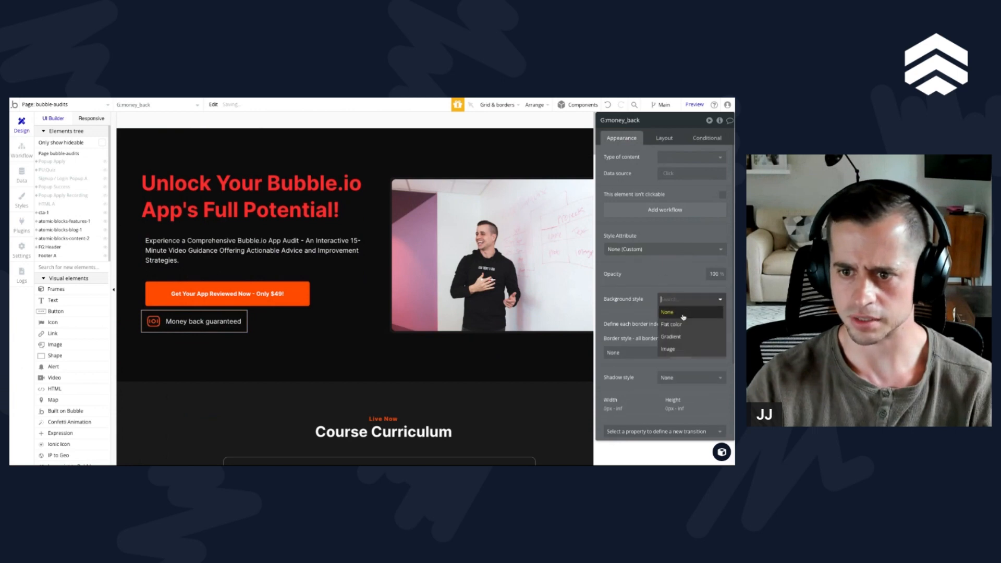
left_click(677, 336)
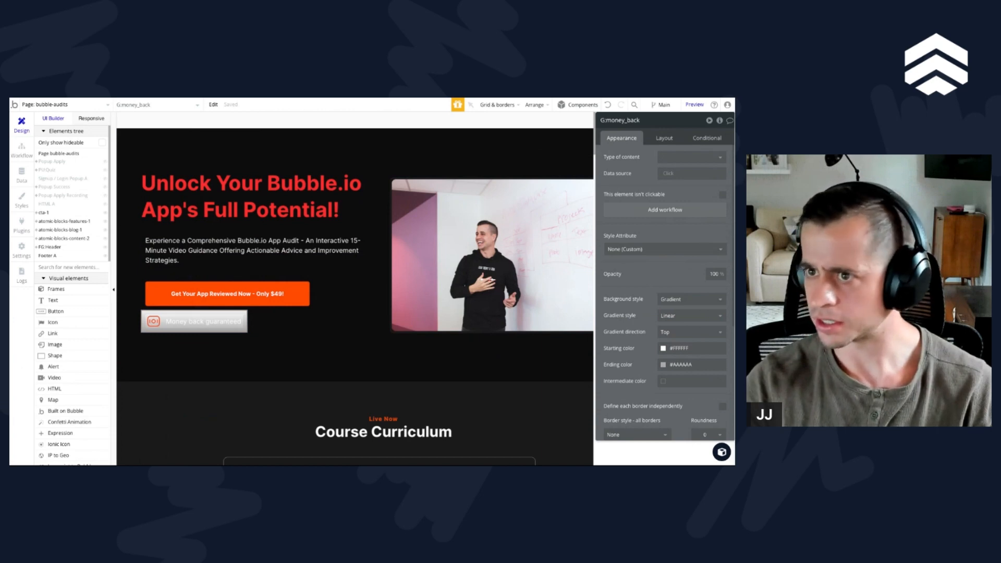
Step: Switch to Figma and copy the starting and ending hex colours of the money-back badge's linear gradient fill
key("super+Tab")
left_click(642, 394)
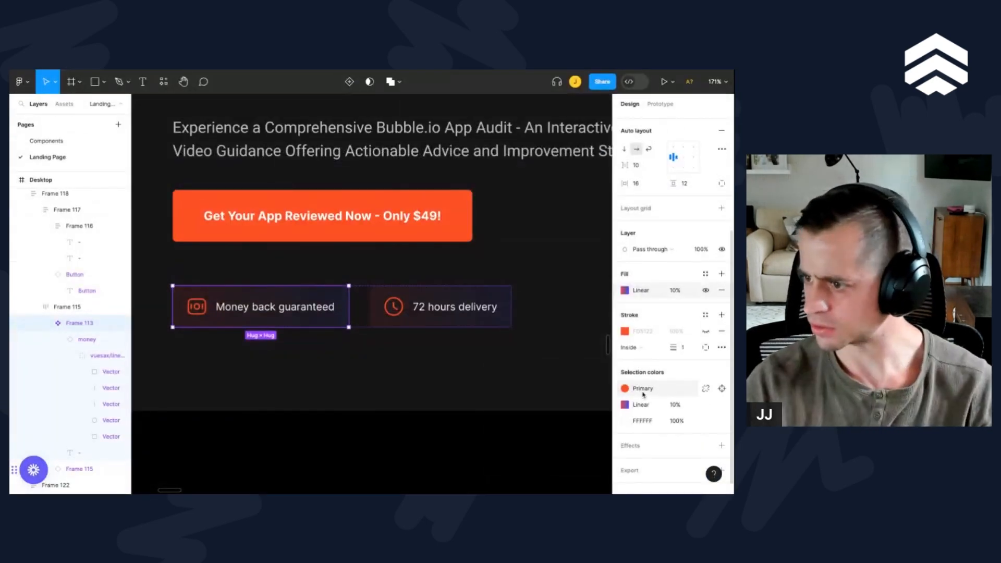
left_click(624, 390)
left_click(626, 407)
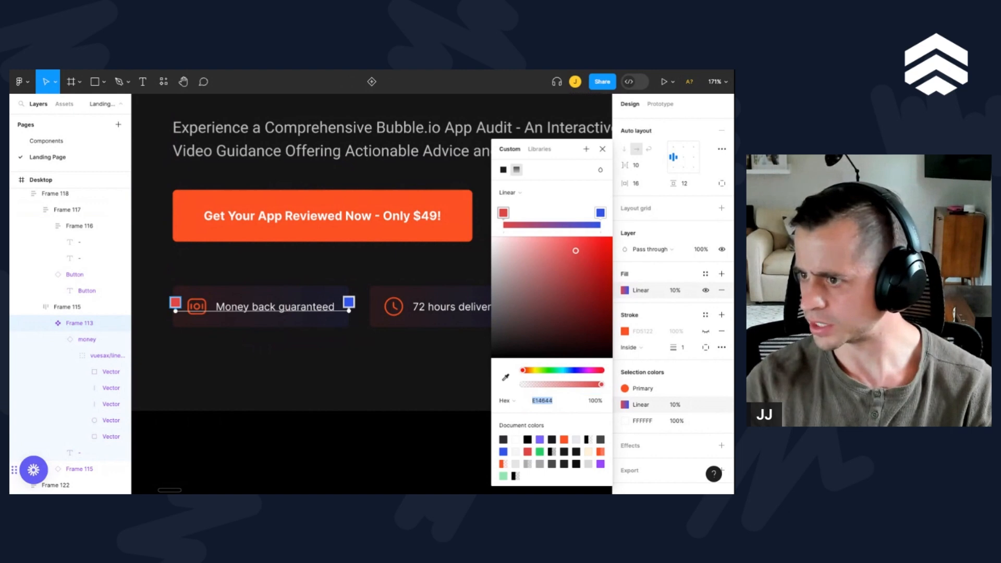
left_click(600, 213)
left_click(544, 400)
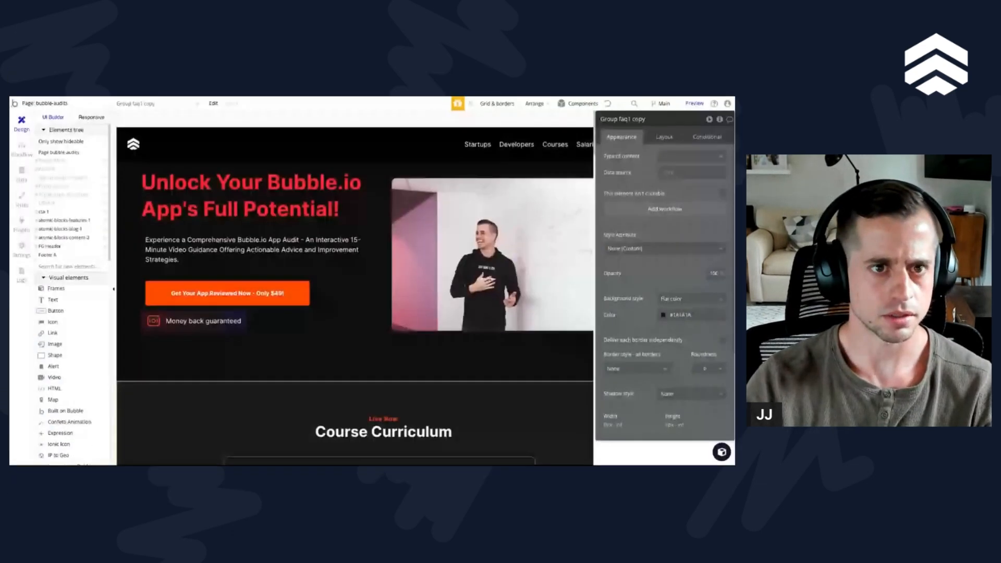
Step: Set the corner roundness of the G:money_back group to 1
left_click(237, 314)
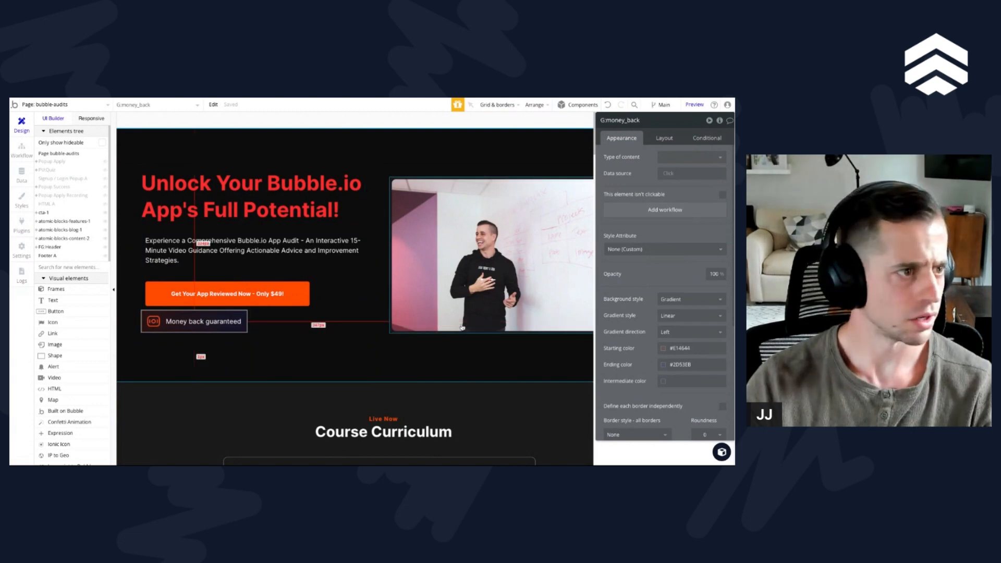
scroll(667, 313, "down", 4)
left_click(709, 252)
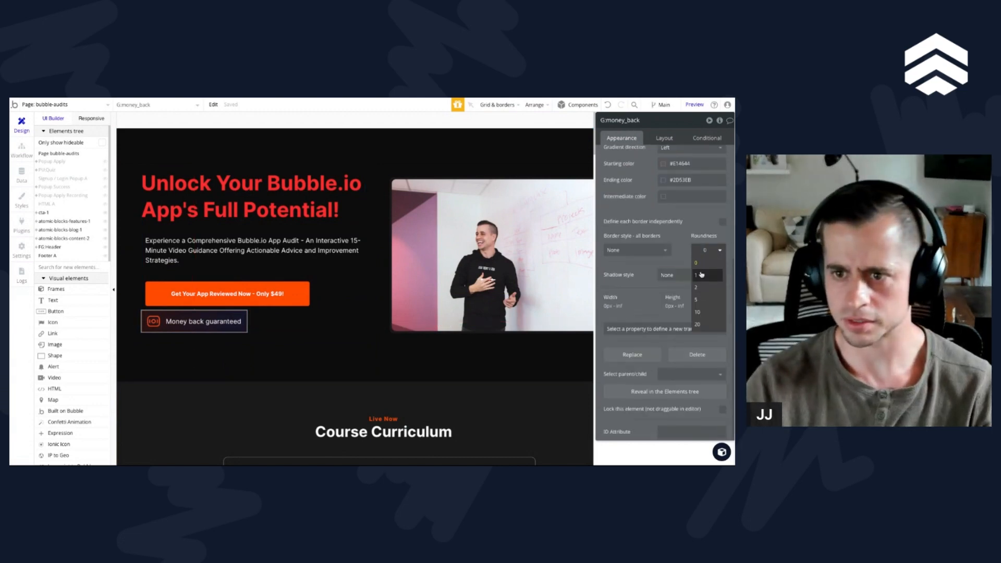
left_click(702, 275)
left_click(242, 362)
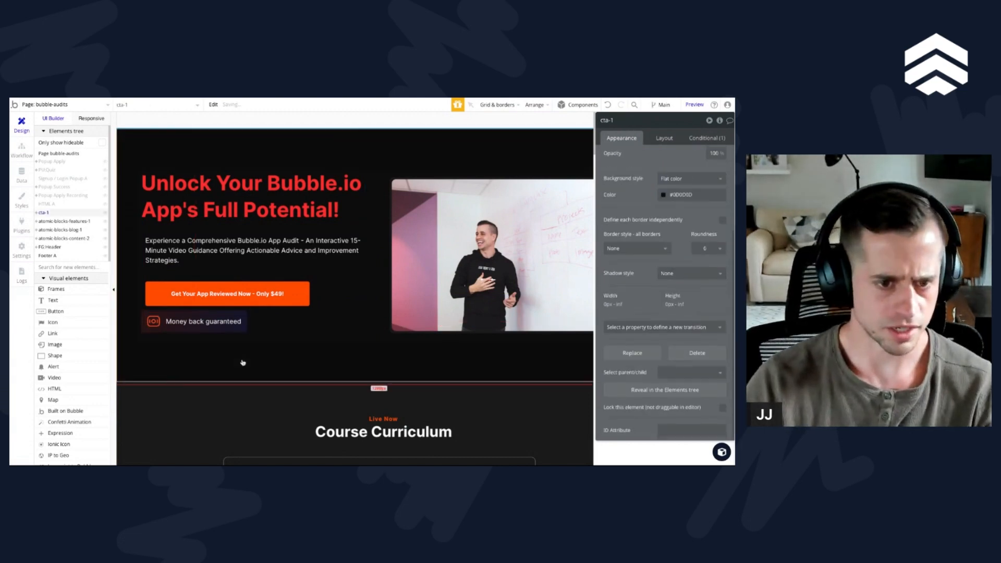
Step: Set the top, bottom, left and right margins of the "Get Your App Reviewed Now - Only $49!" button to 0 px
left_click(236, 303)
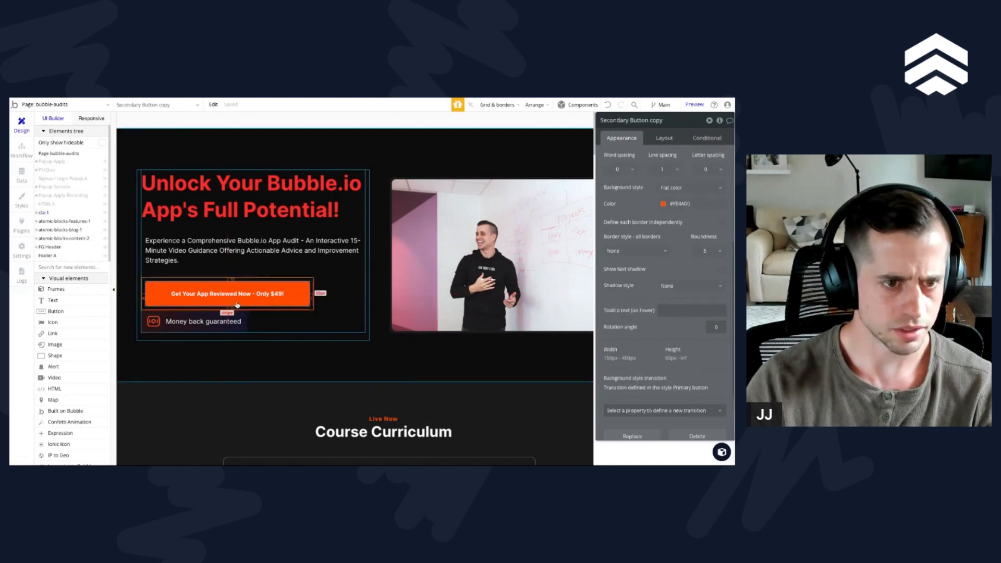
left_click(265, 326)
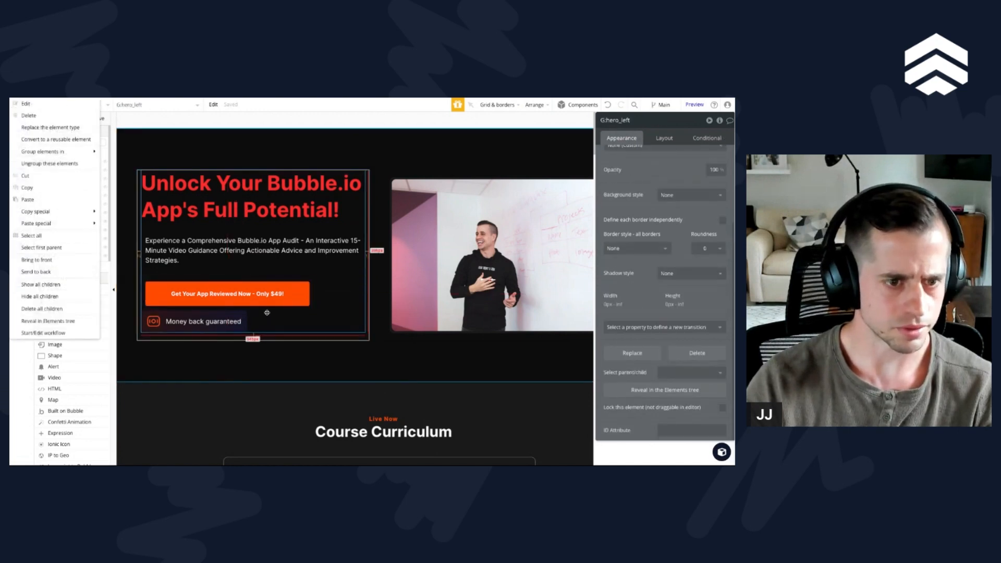
left_click(207, 285)
left_click(660, 138)
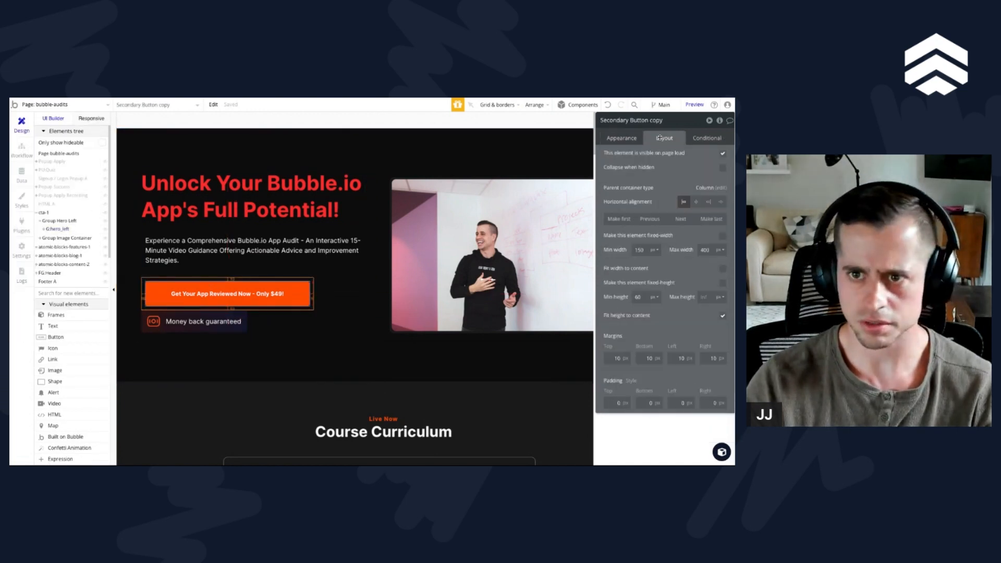
left_click(615, 359)
type("0")
key("Tab")
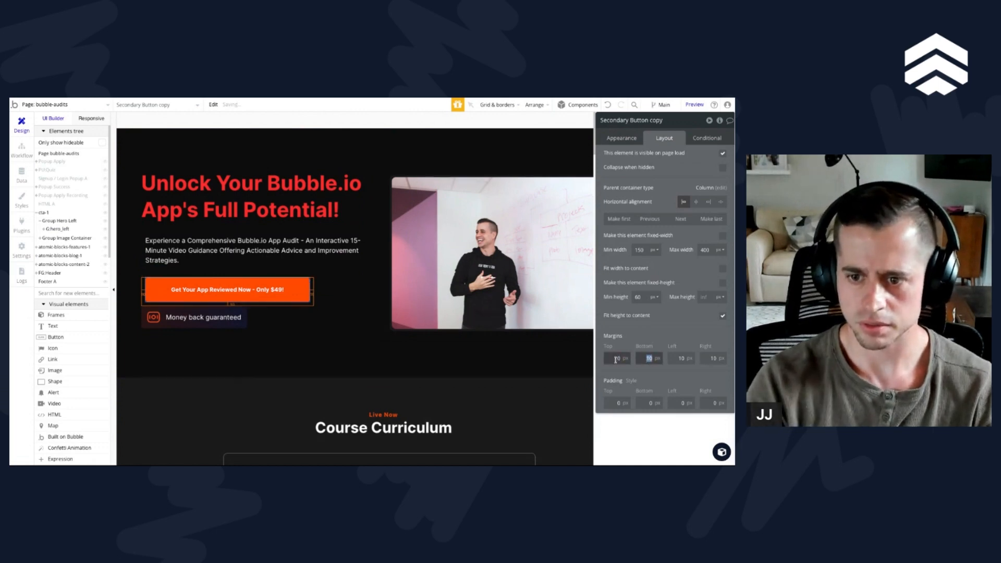
type("0")
key("Tab")
type("0")
key("Tab")
type("0")
key("Tab")
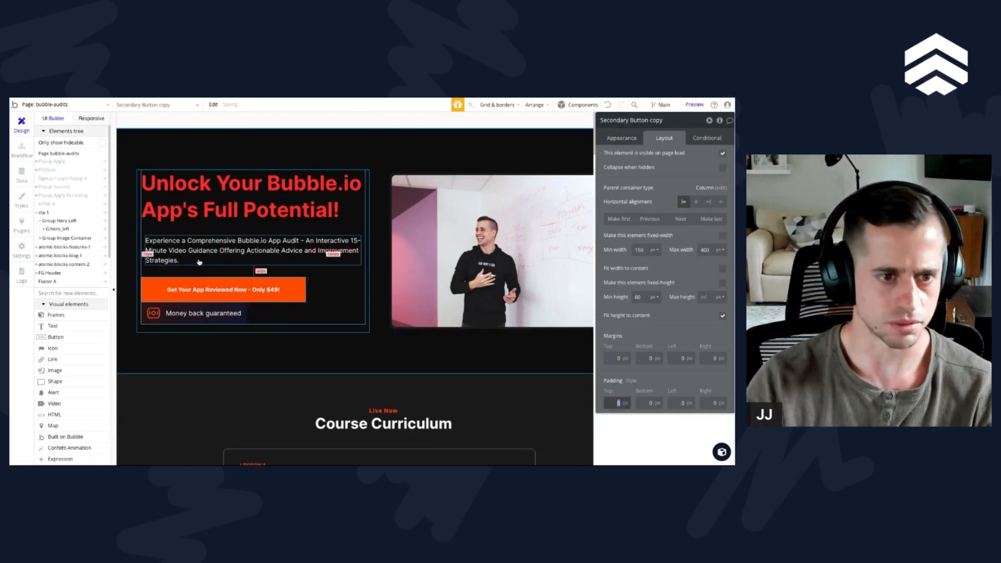
Step: Enable gap spacing between elements in the G:hero_left group with a row gap of 20 px
left_click(216, 272)
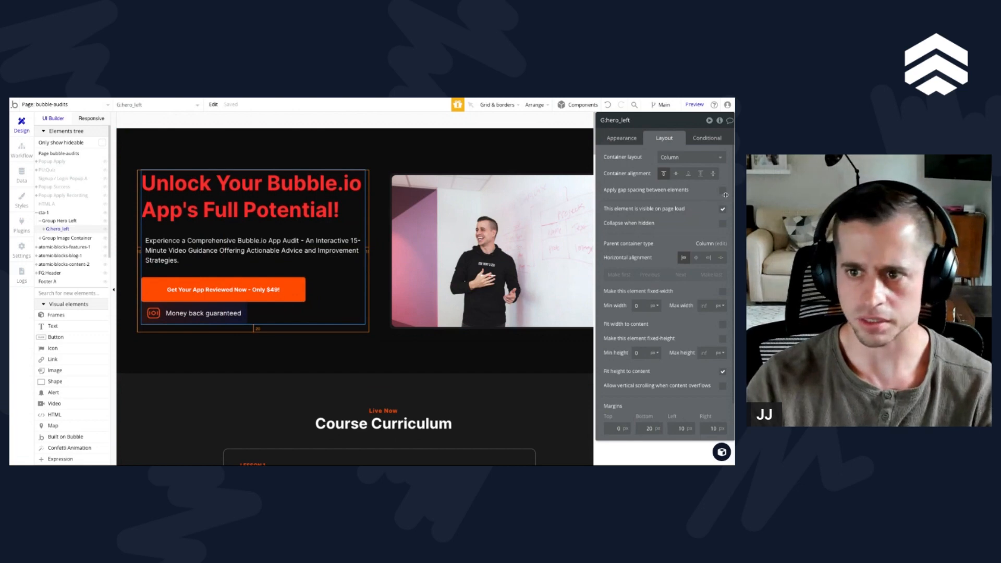
left_click(722, 191)
left_click(716, 205)
type("16")
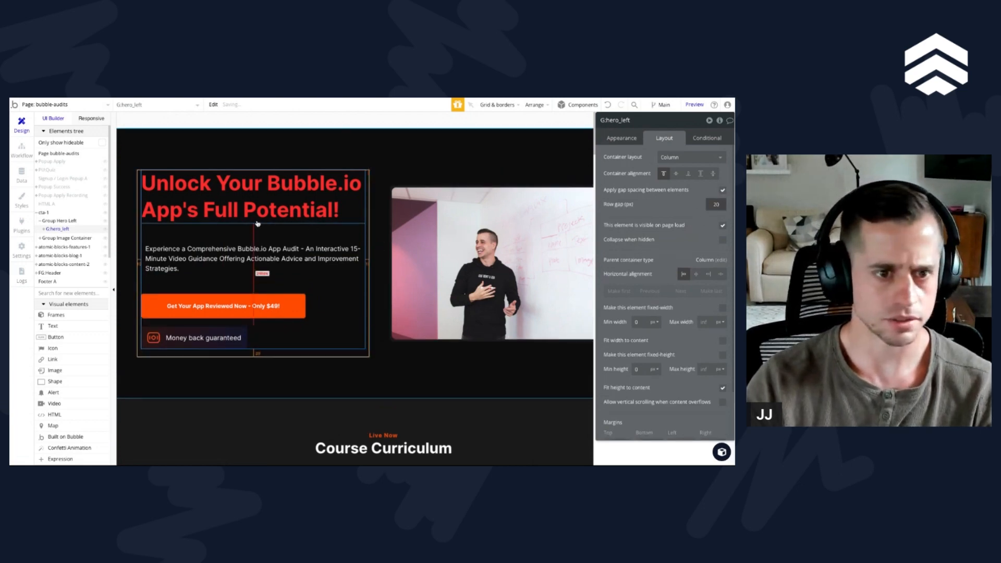
Step: Set the hero title's bottom margin and all four margins of the subtitle to 0 px
left_click(248, 218)
left_click(645, 359)
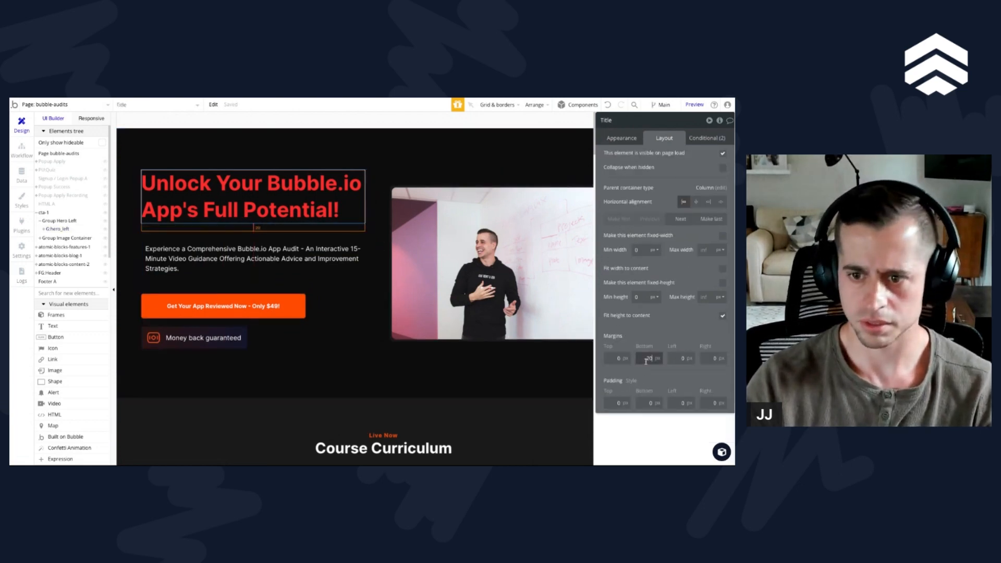
left_click(313, 256)
left_click(617, 358)
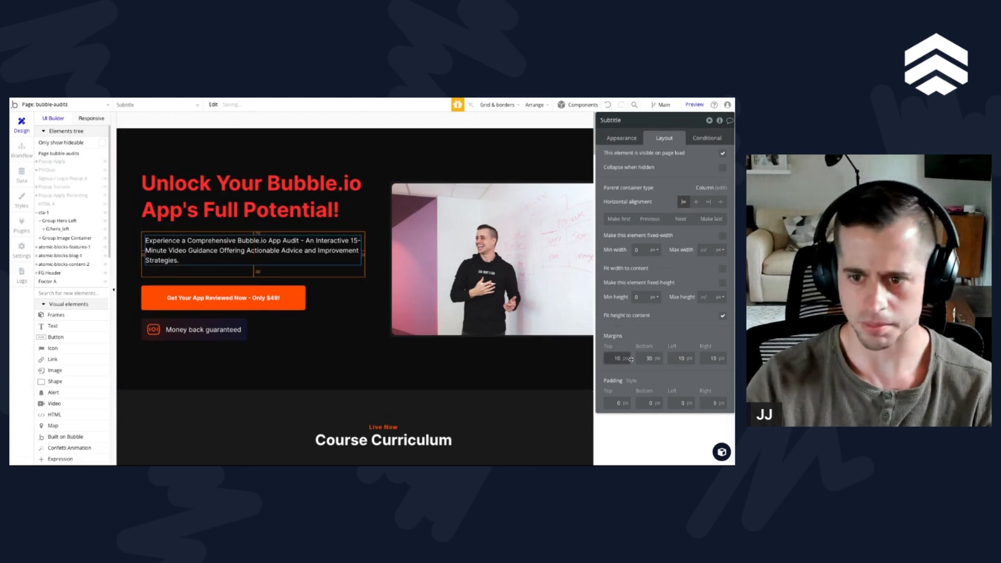
type("0")
key("Tab")
type("0")
key("Tab")
type("0")
key("Tab")
type("0")
key("Tab")
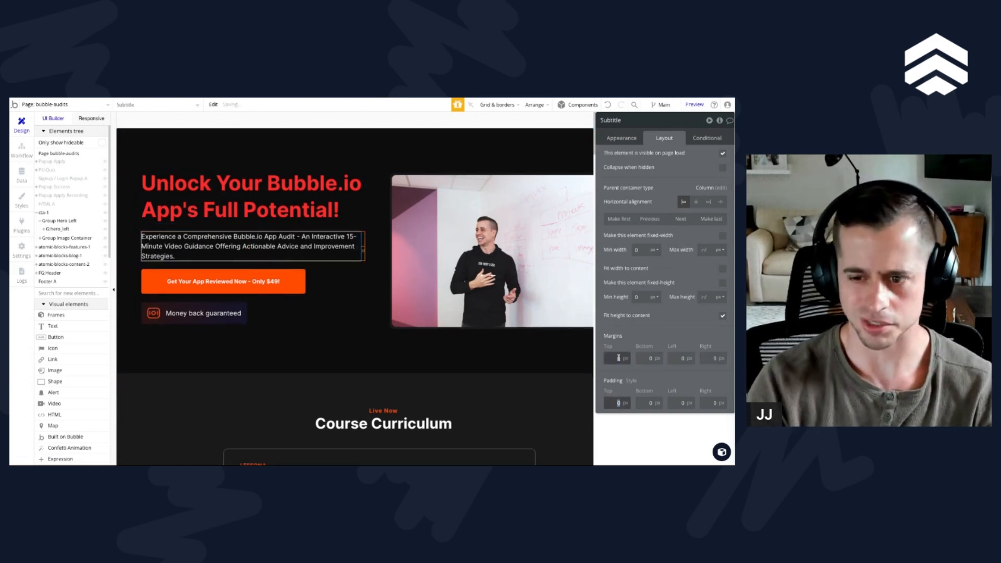
Step: Duplicate the G:money_back badge group inside G:hero_left
left_click(162, 224)
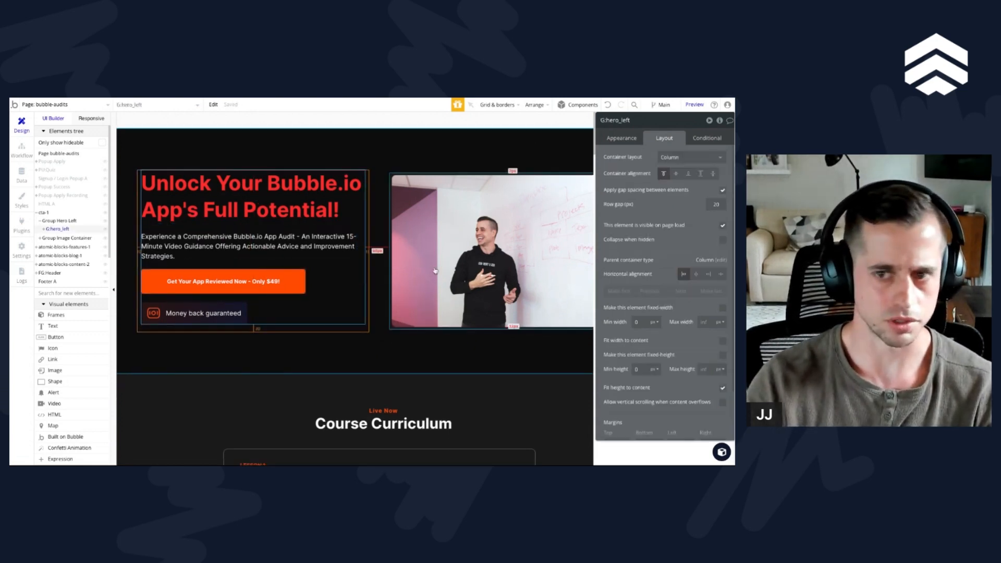
left_click(185, 290)
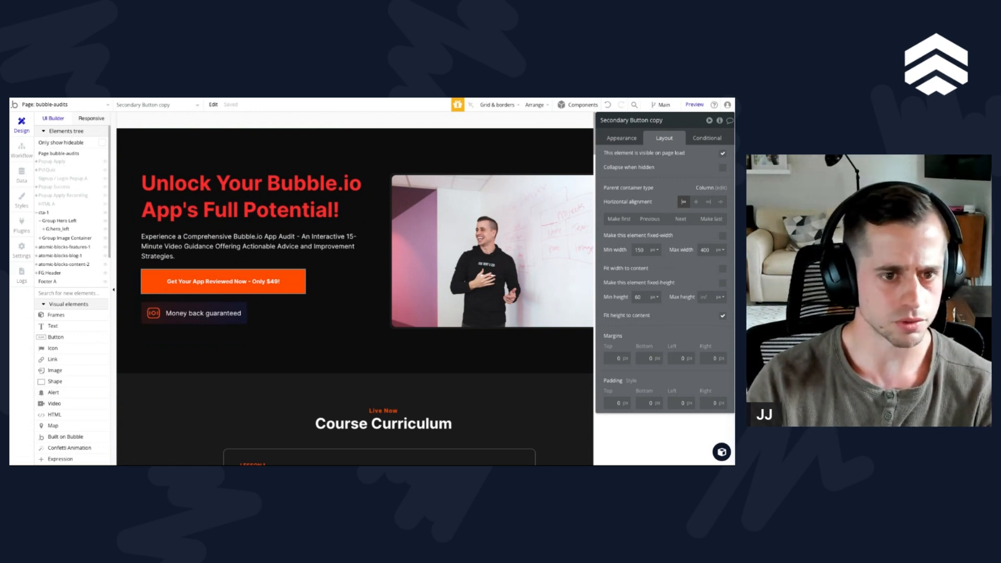
left_click(227, 319)
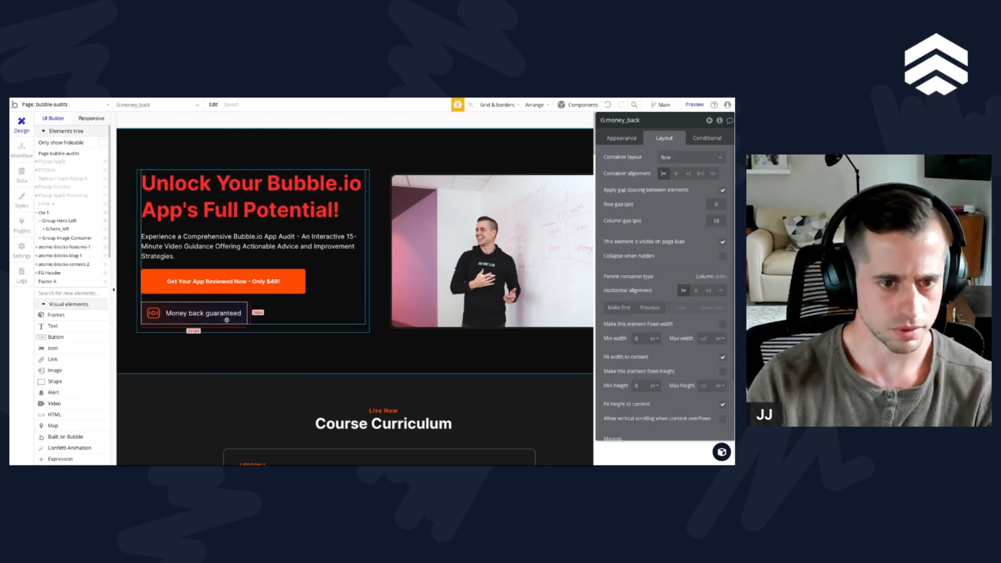
key("ctrl+d")
left_click(226, 328)
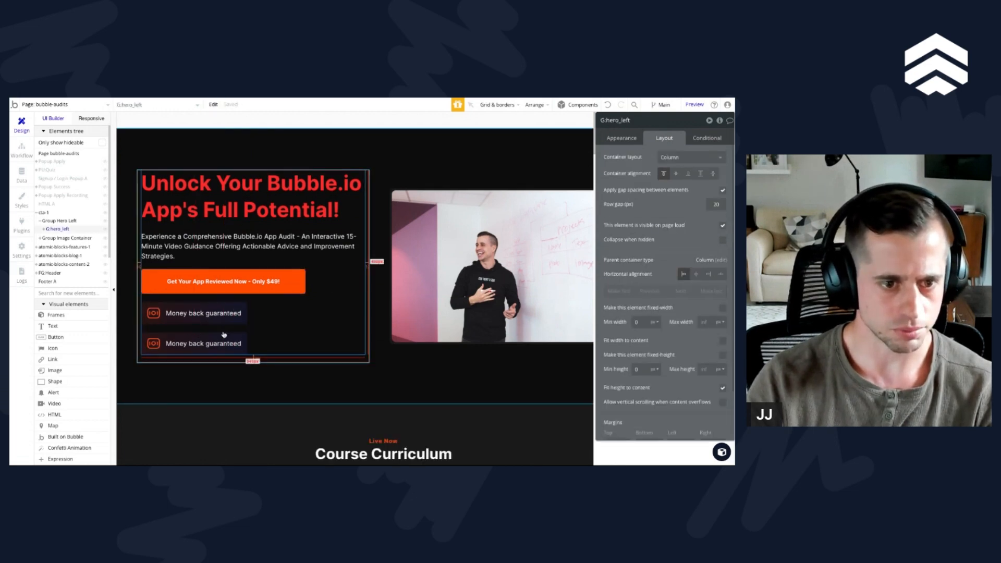
Step: Group the two "Money back guaranteed" badges in a row container
left_click(192, 344)
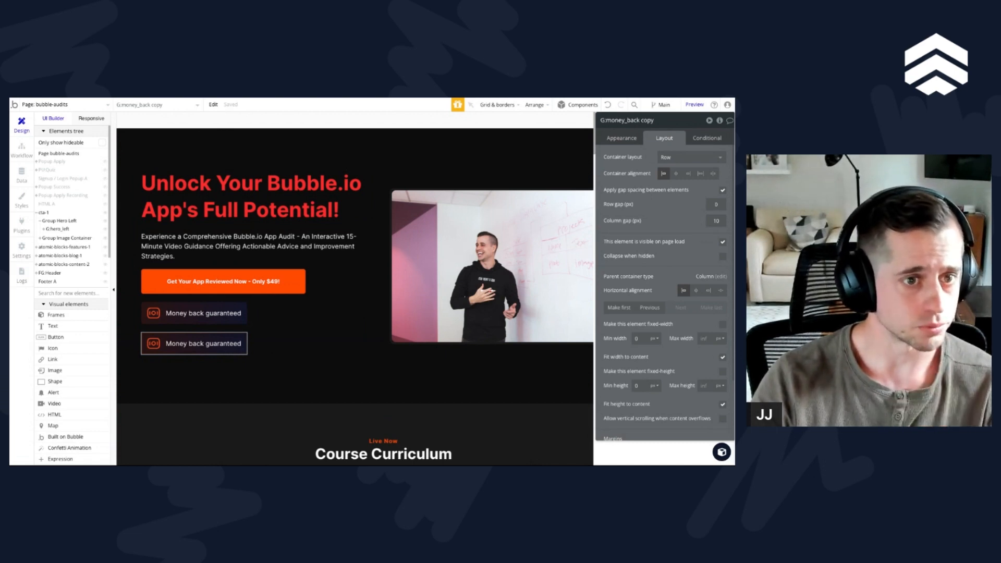
left_click(237, 316, "shift")
right_click(237, 319)
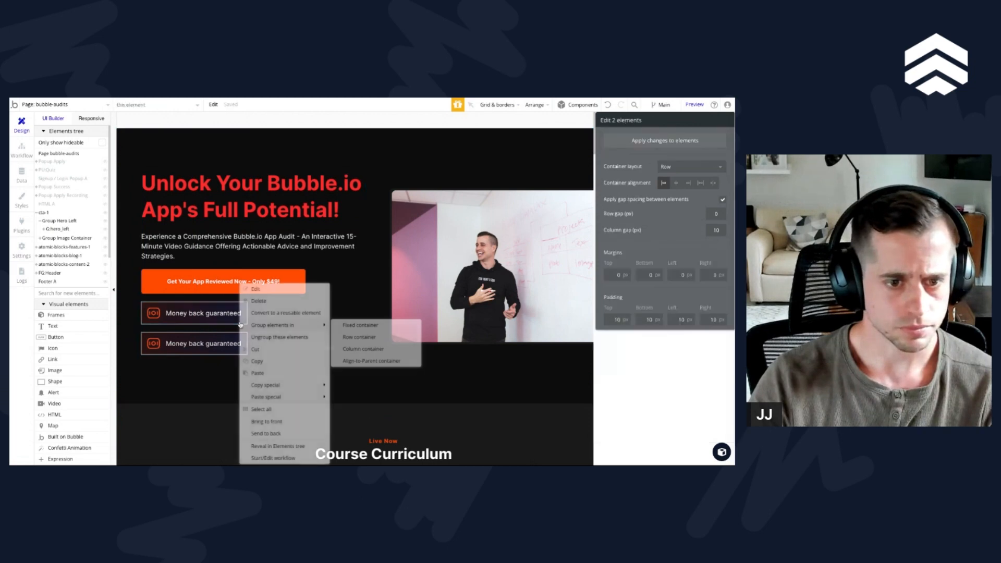
mouse_move(285, 325)
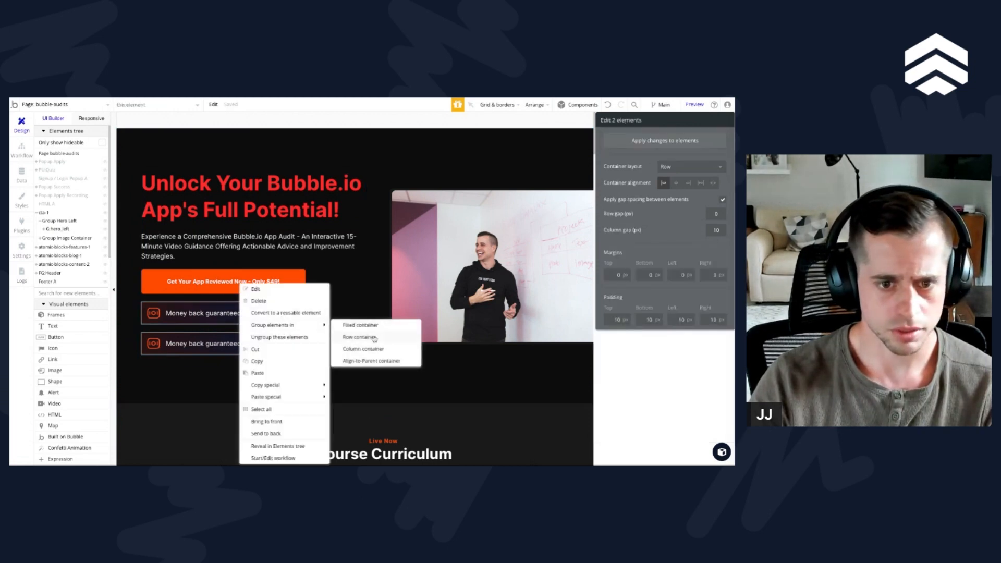
left_click(373, 338)
Step: Apply gap spacing to the new badge row with a column gap of 20 px and fit its width to content
left_click(722, 191)
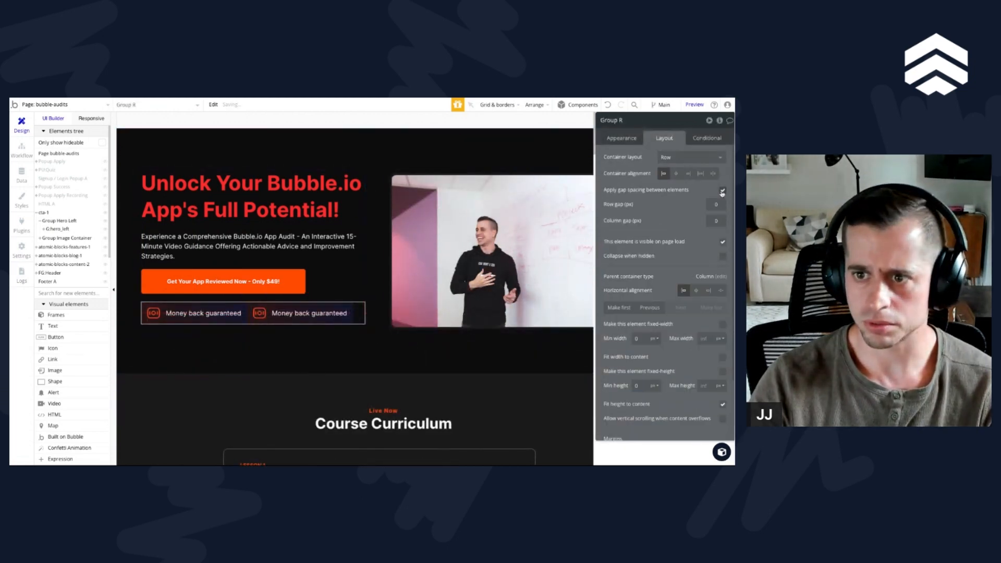
type("2")
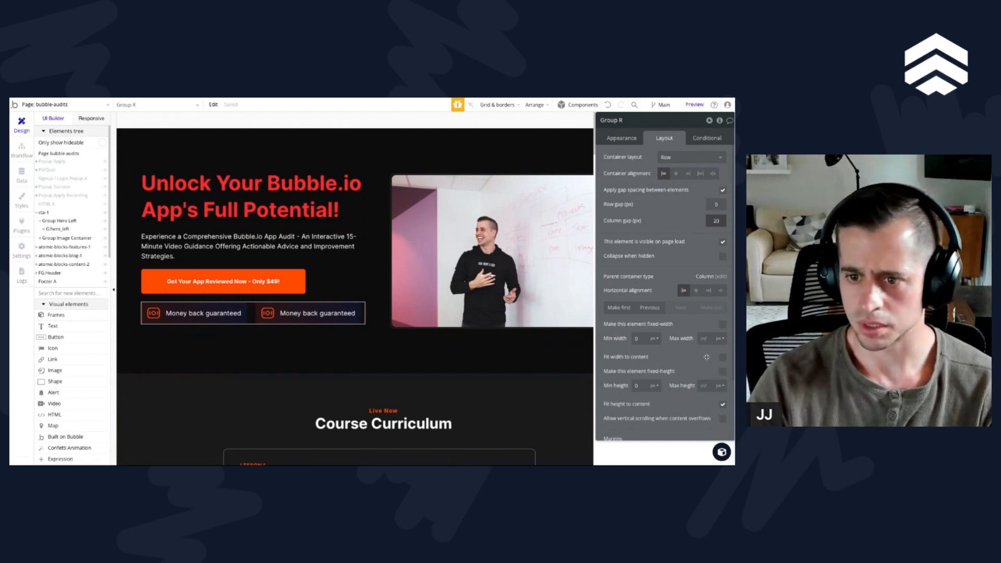
left_click(723, 357)
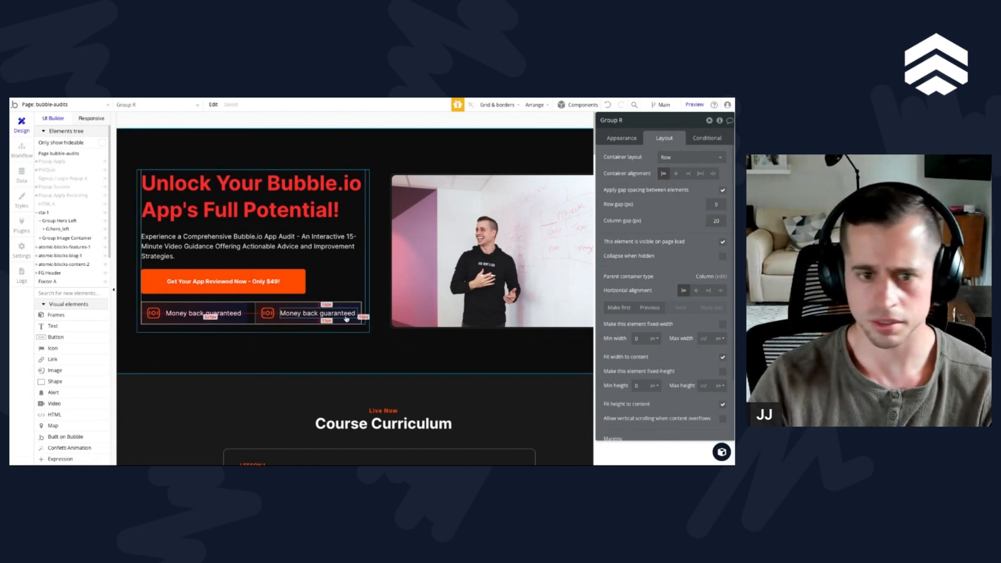
Step: Replace the text of the second badge with "72 hours delivery"
left_click(329, 313)
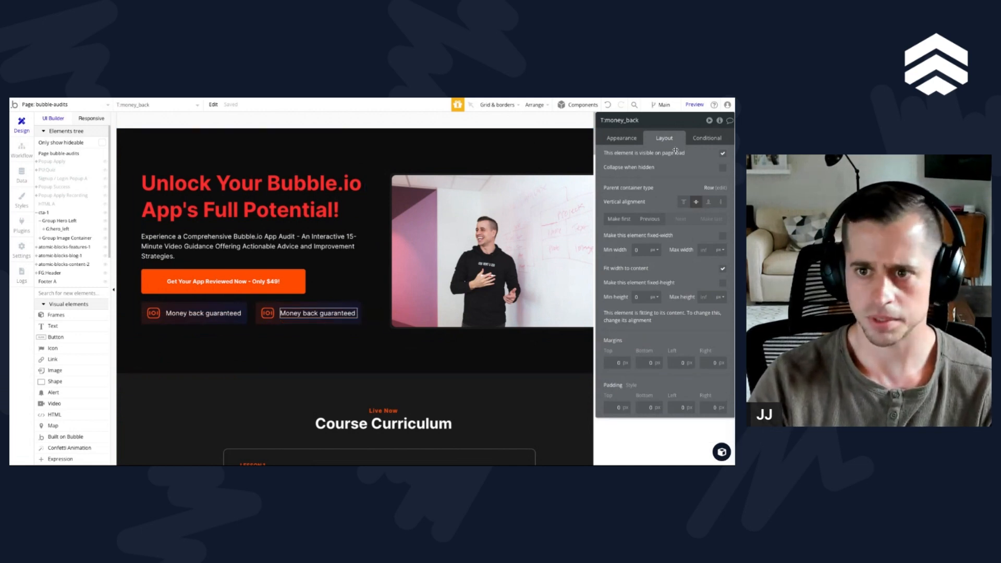
left_click(621, 137)
triple_click(655, 163)
type("72 hours delivery")
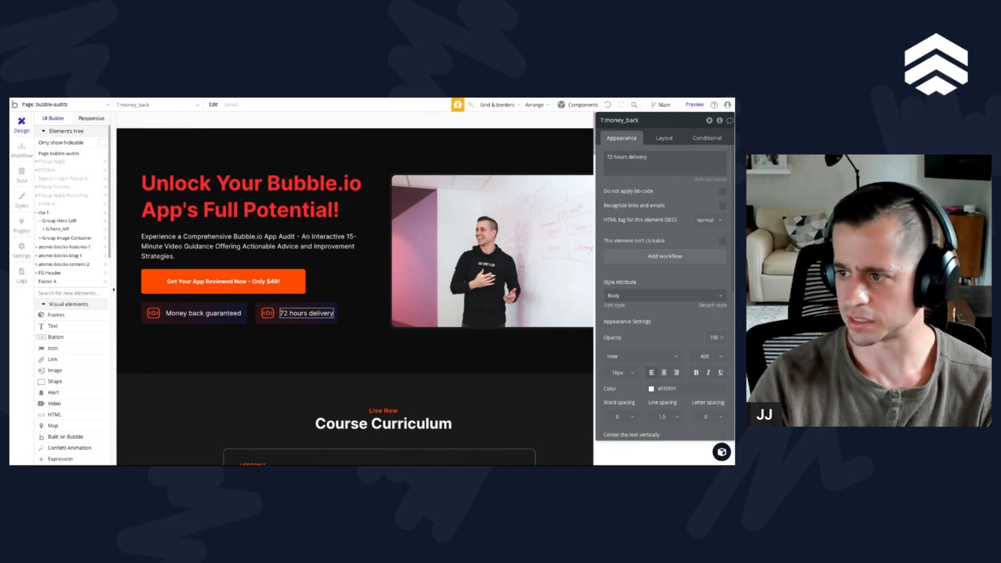
Step: Switch to Figma and export the clock icon of the "72 hours delivery" badge as SVG
key("super+Tab")
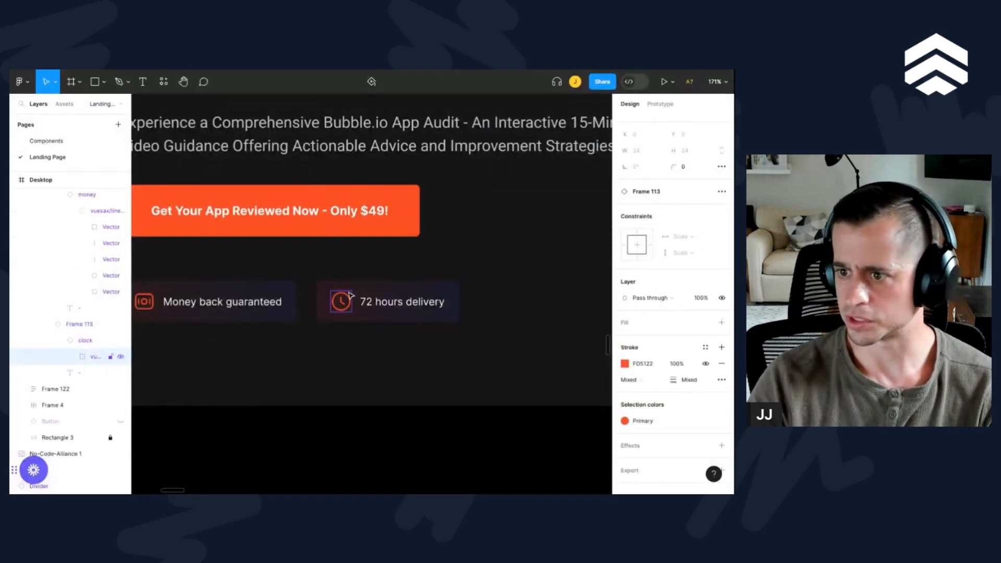
left_click(84, 336)
left_click(96, 356)
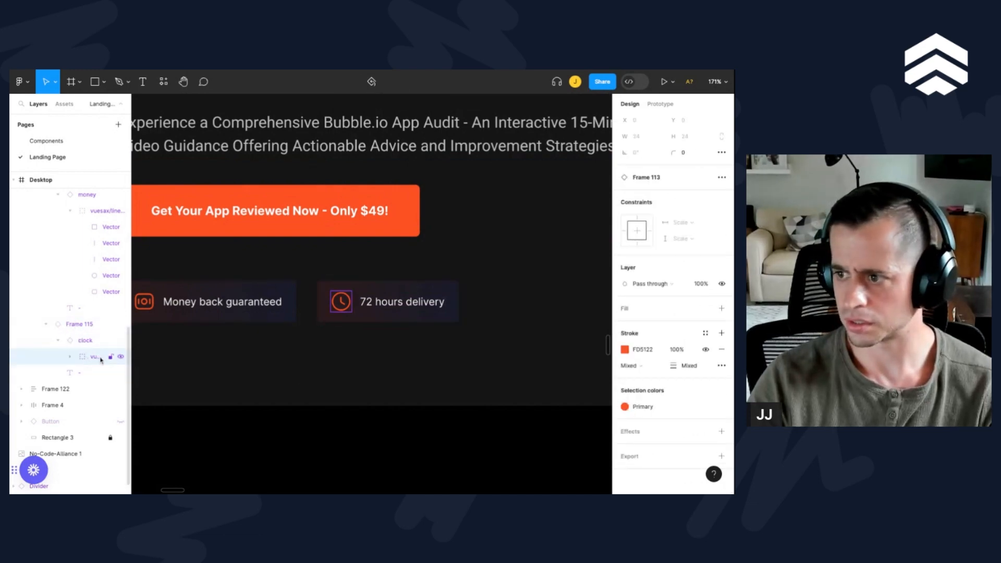
left_click(86, 339)
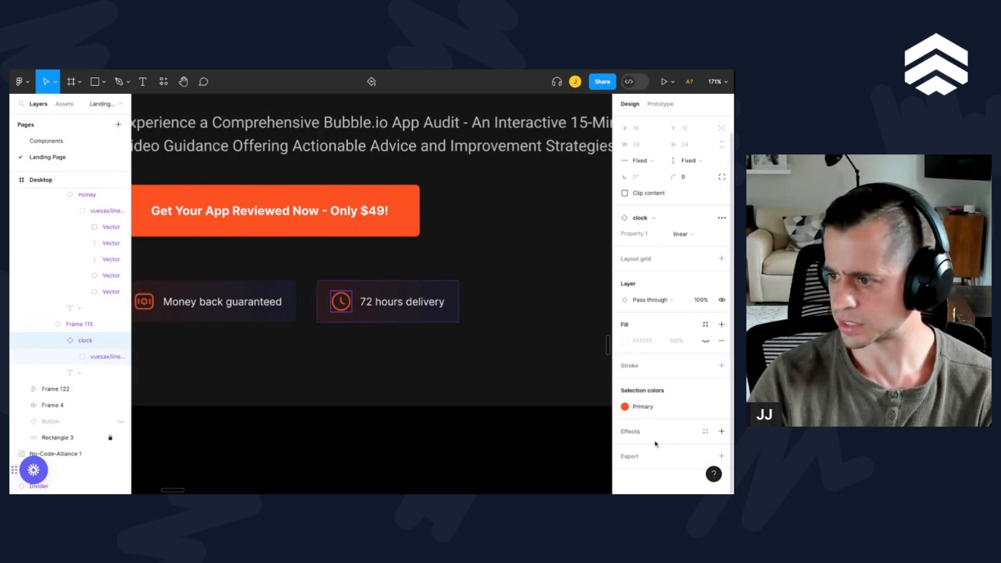
left_click(721, 456)
scroll(677, 417, "down", 2)
left_click(699, 416)
left_click(699, 439)
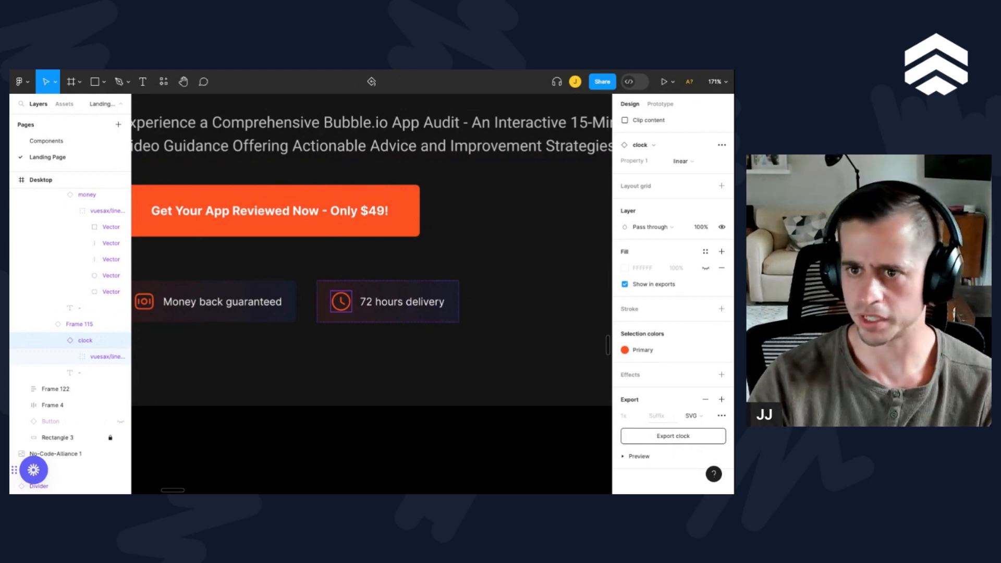
Step: Check the spacing between the hero's text, button and badge frames in the Figma design
left_click(239, 245)
scroll(239, 229, "left", 1)
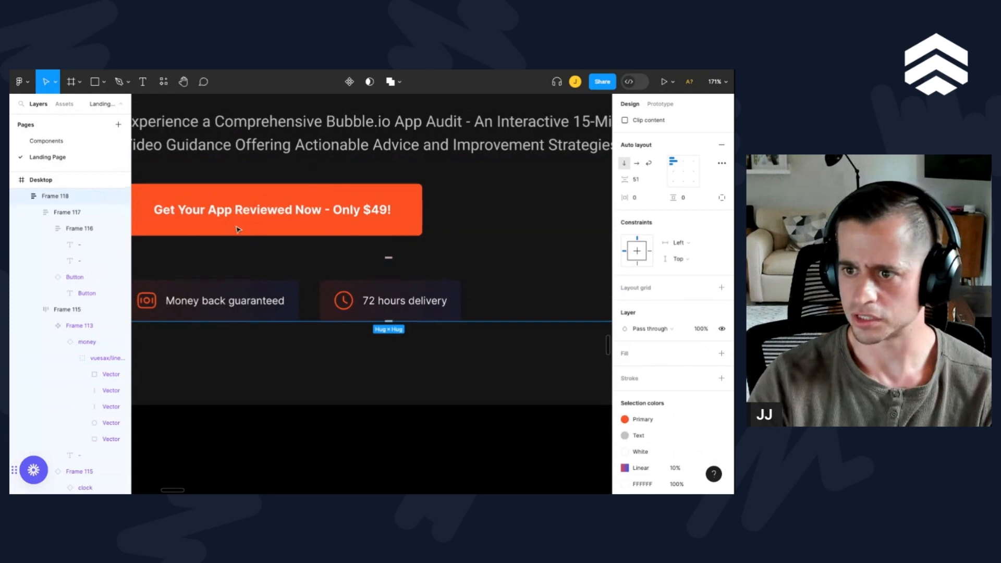
scroll(238, 228, "down", 1)
left_click(228, 207)
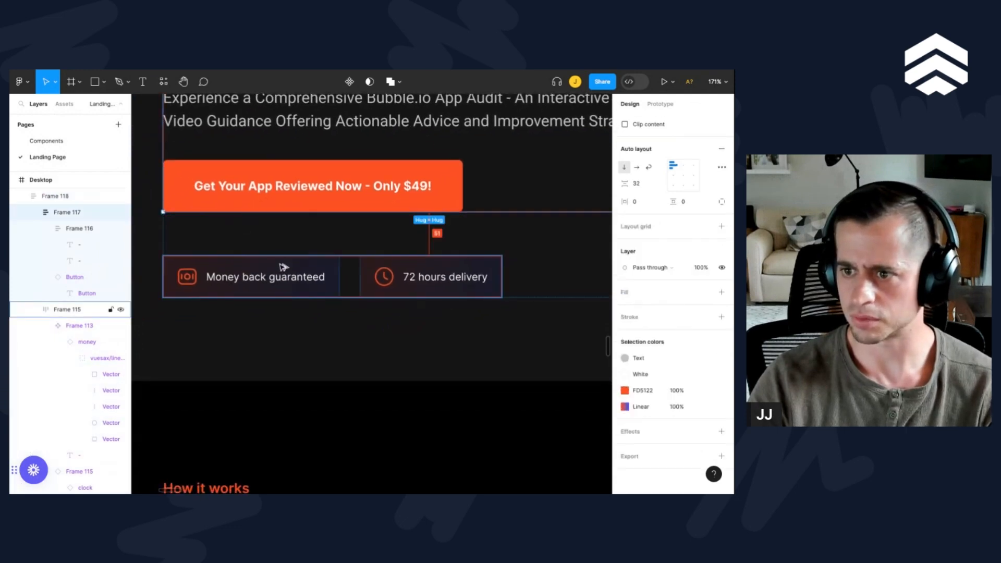
scroll(292, 268, "up", 3)
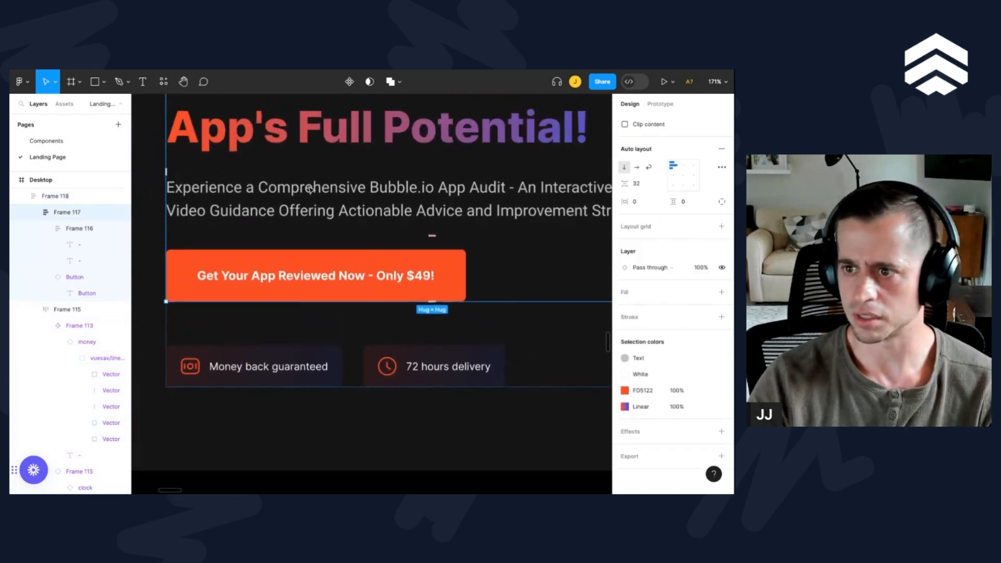
left_click(306, 268)
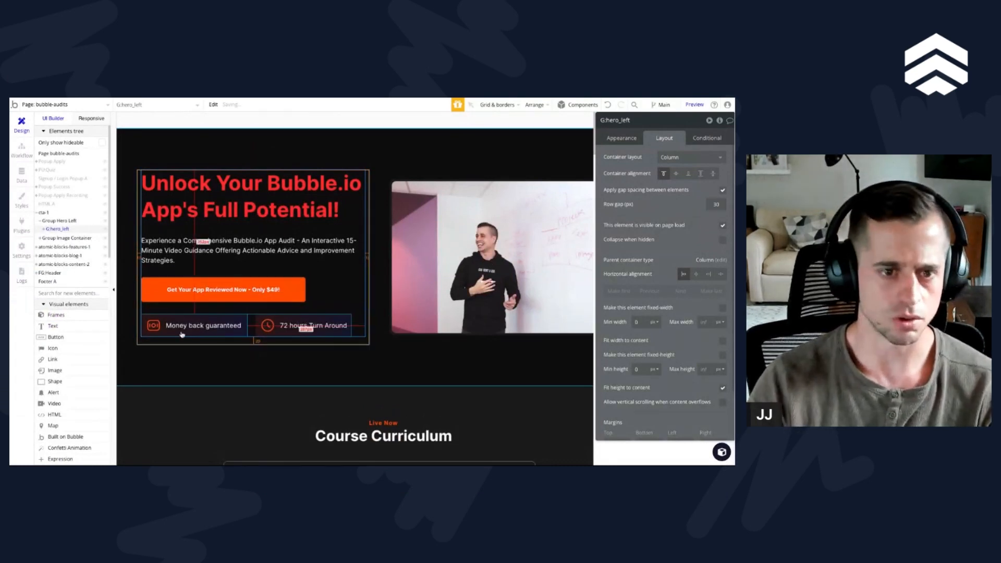
Step: Set the top margin of the badge row group to 20 px
left_click(252, 327)
scroll(630, 385, "down", 2)
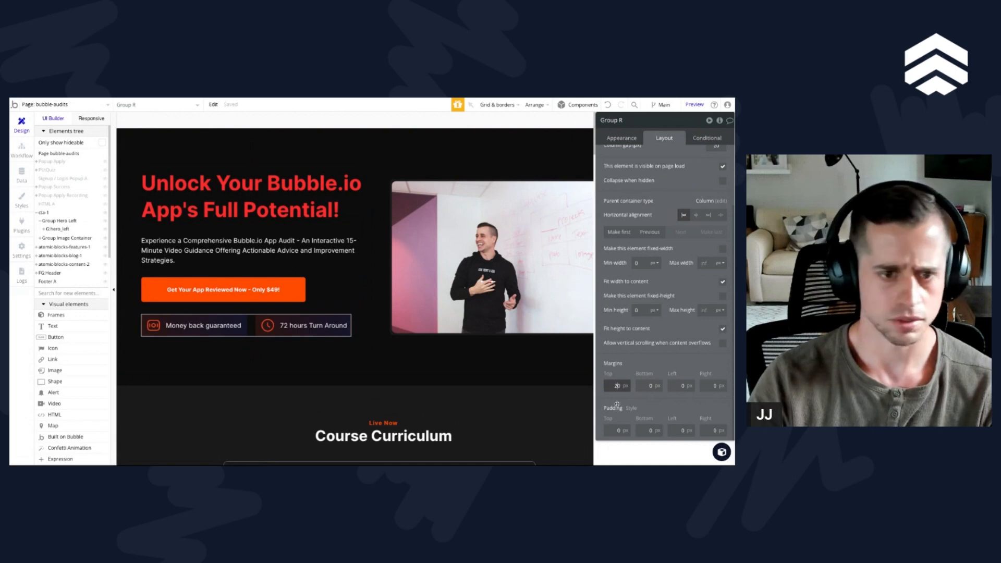
left_click(252, 384)
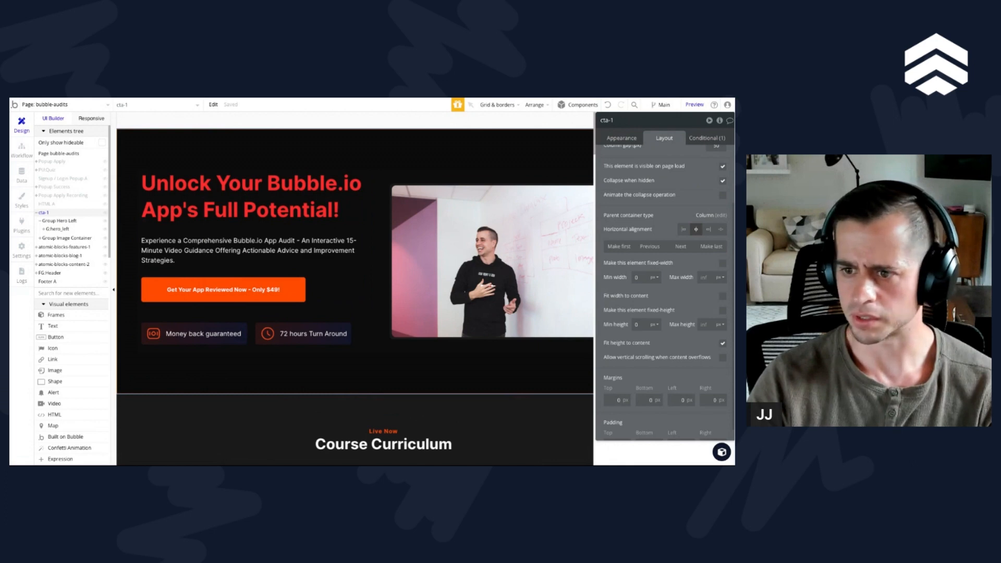
Step: Switch to the Figma landing page design and export the hero image group, Group 23, as a 1x PNG
left_click(660, 98)
scroll(309, 287, "down", 3)
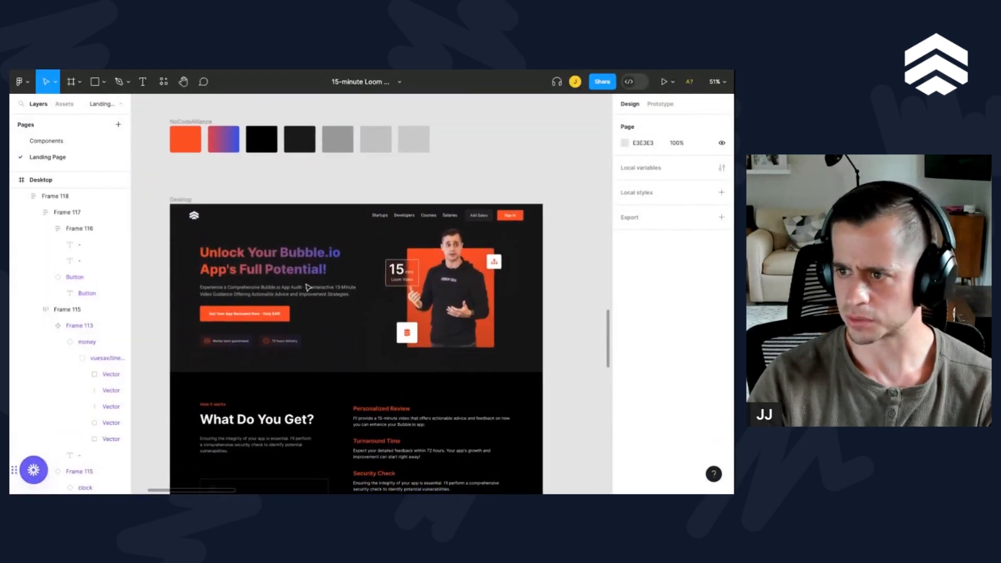
scroll(309, 287, "up", 2)
scroll(292, 276, "down", 1)
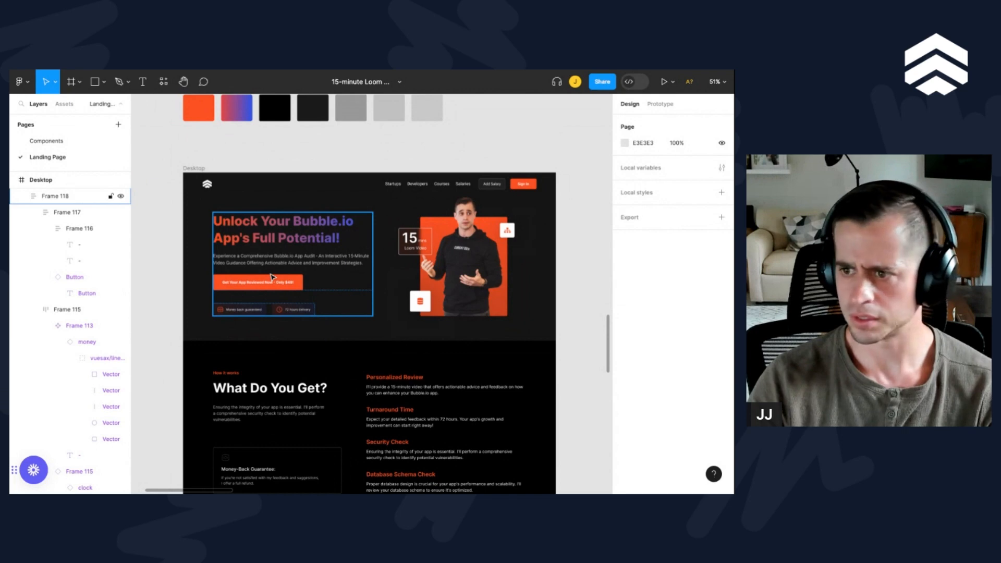
left_click(464, 239)
scroll(684, 425, "down", 1)
scroll(685, 426, "down", 5)
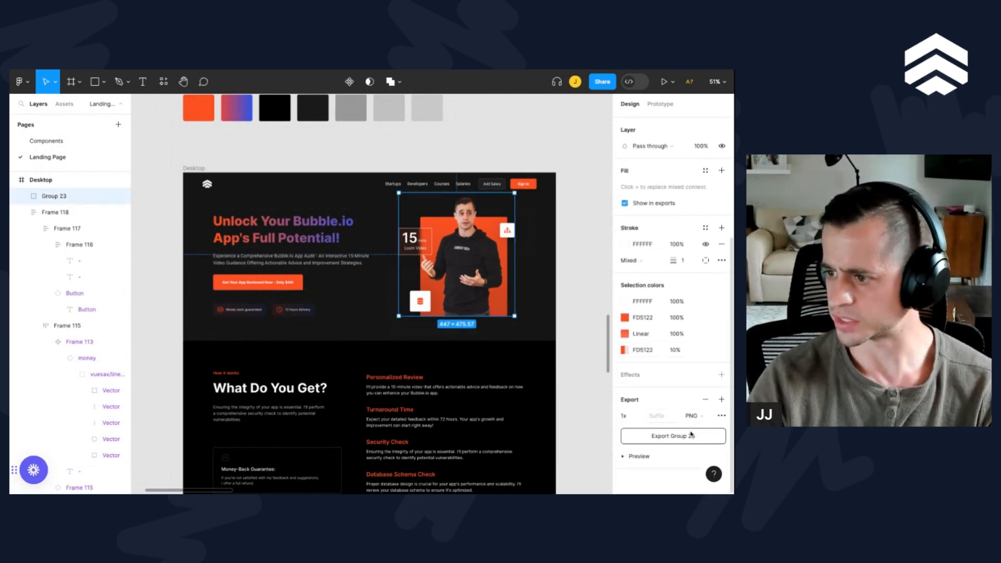
left_click(690, 440)
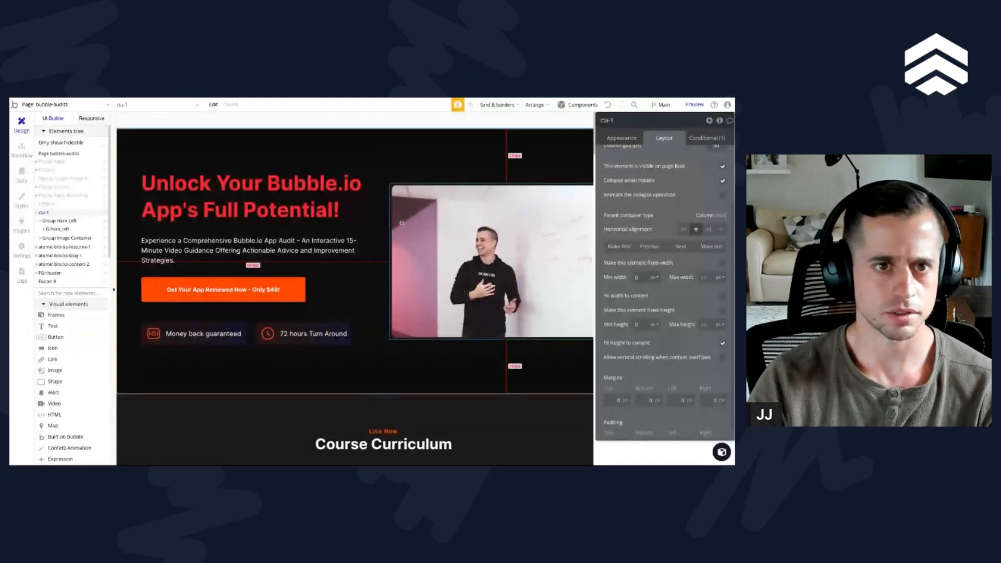
Step: Switch back to Bubble and open the appearance settings of the hero image, Image Woman Laptop
left_click(401, 223)
left_click(622, 137)
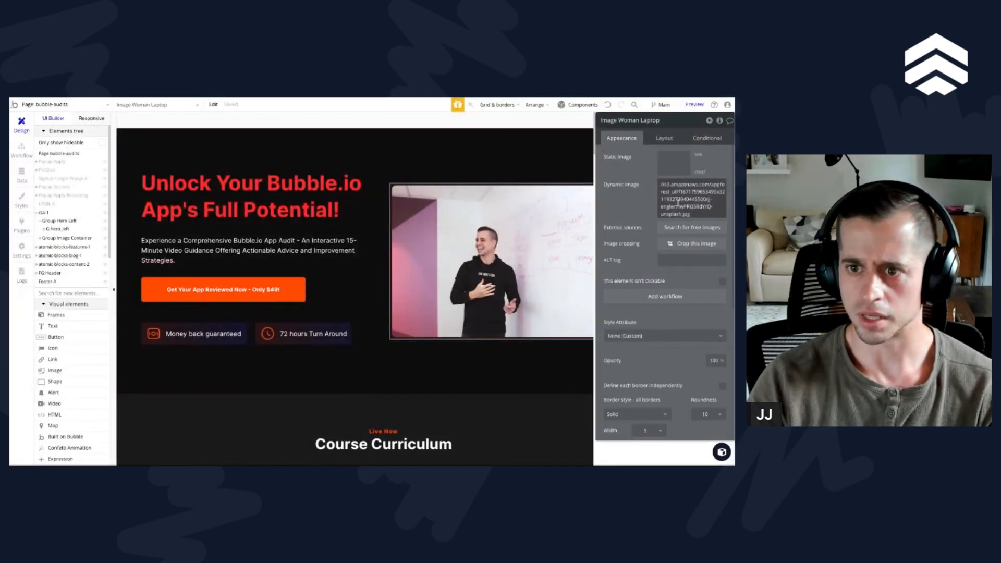
mouse_move(67, 238)
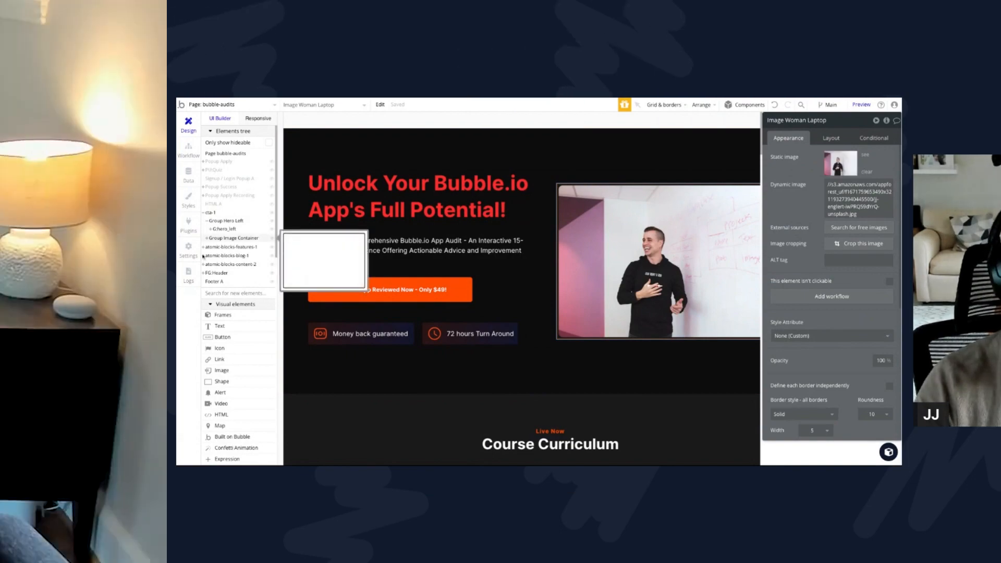
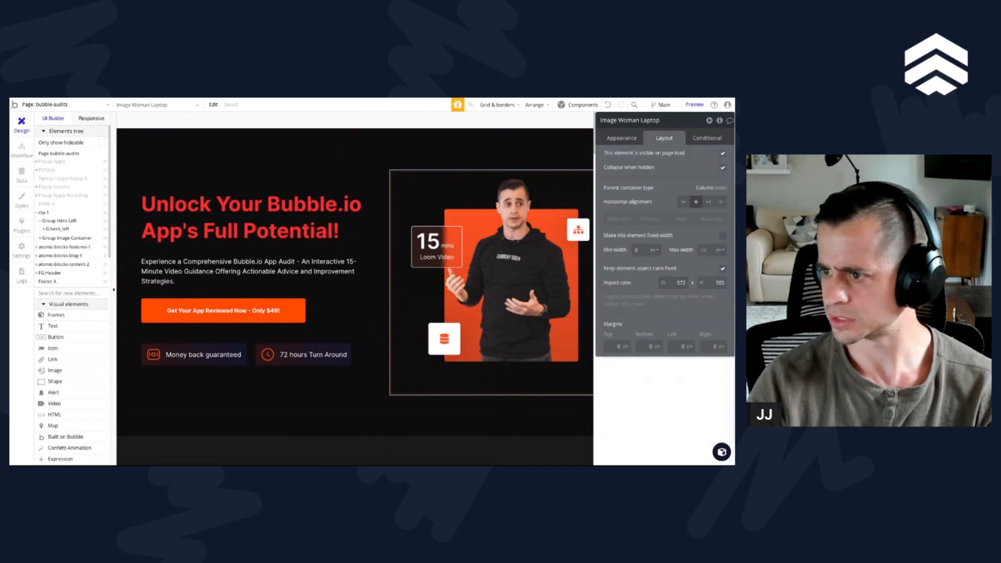
Step: Preview the page responsively at 992 px width and set the row gap of the badge row group, Group R, to 20 px
left_click(375, 362)
scroll(376, 363, "down", 1)
scroll(375, 364, "up", 1)
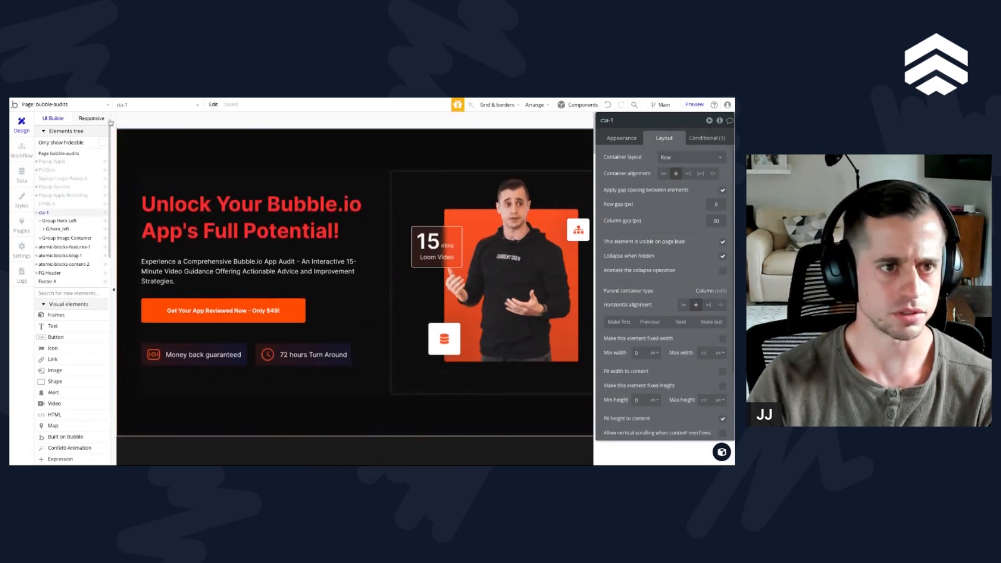
left_click(92, 119)
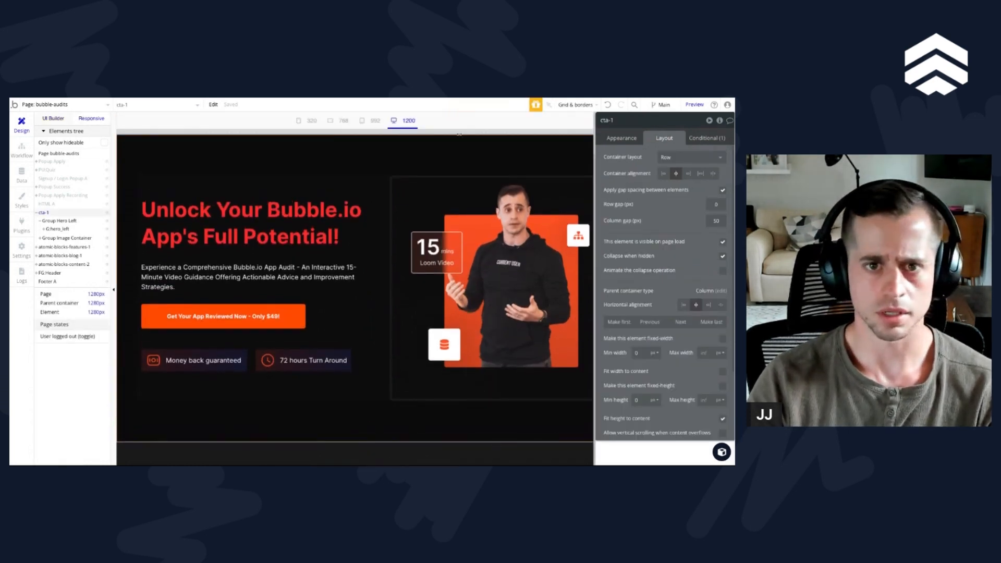
left_click(380, 120)
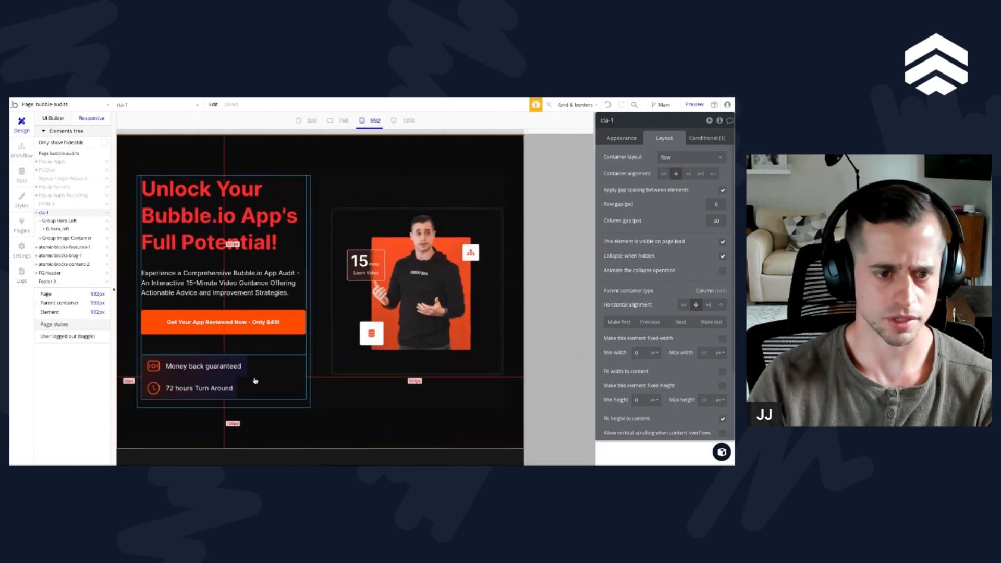
left_click(294, 377)
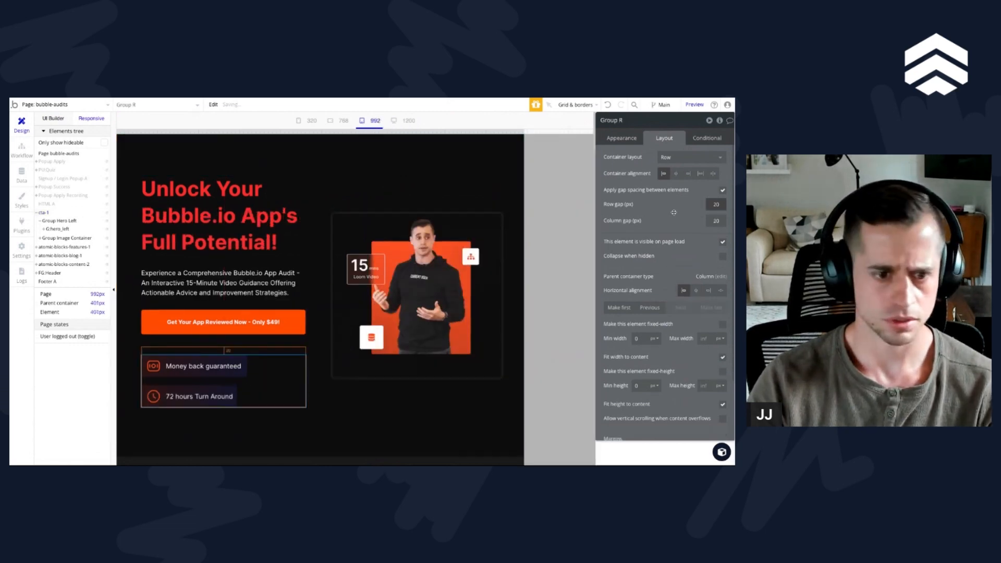
Step: Remove the page-width visibility condition from Group Image Container so the hero image can show on smaller screens
left_click(347, 122)
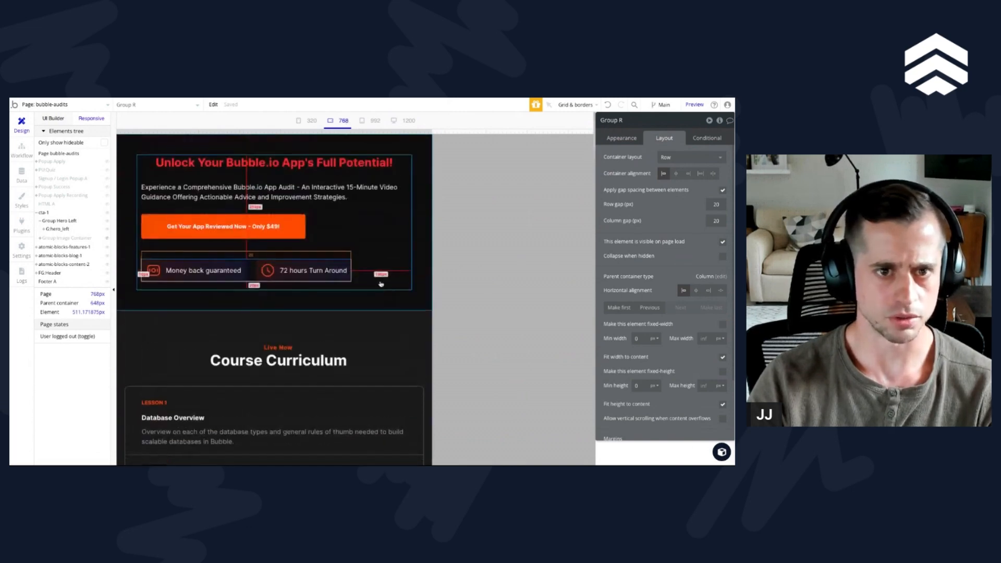
left_click(313, 121)
left_click(336, 122)
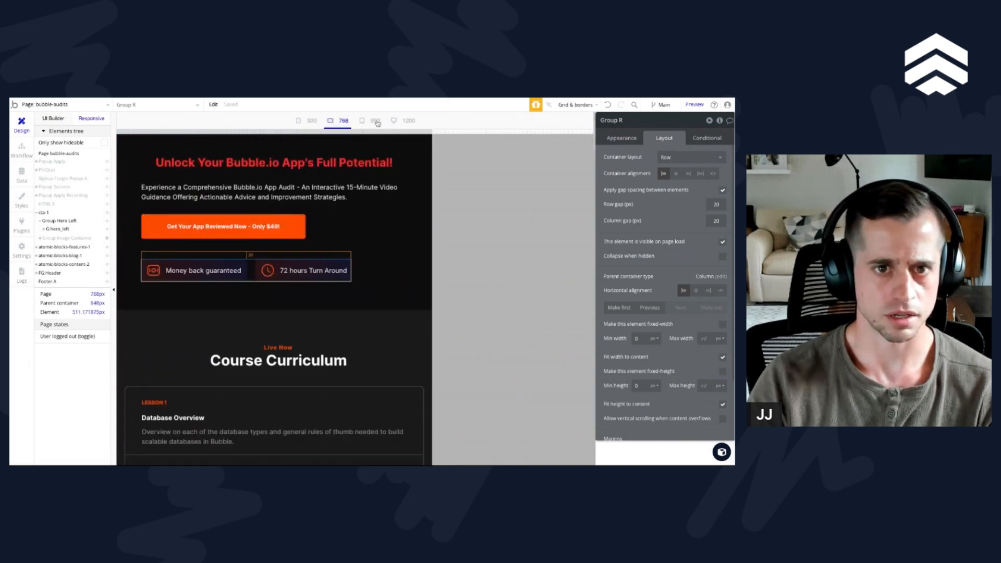
left_click(375, 121)
left_click(407, 216)
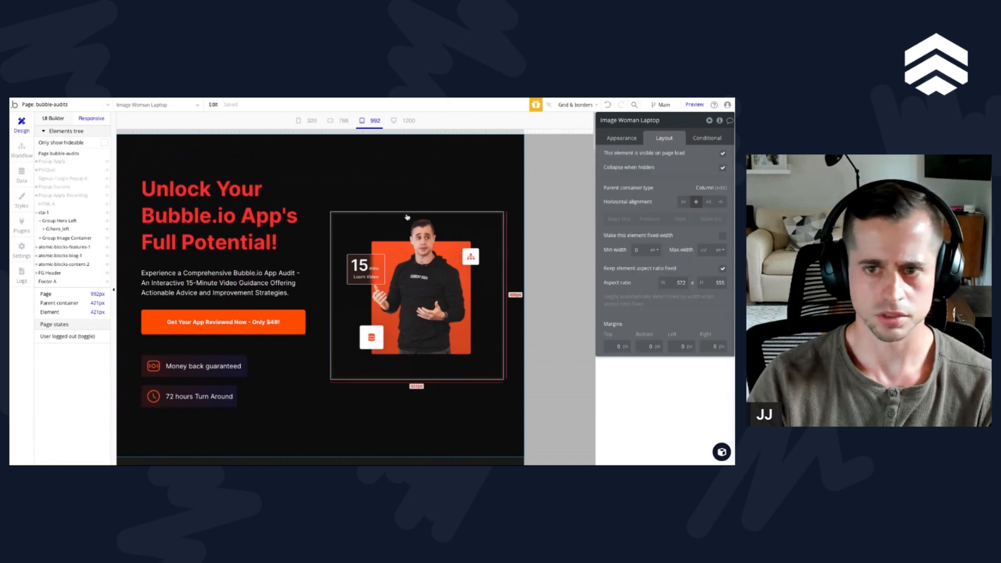
left_click(716, 141)
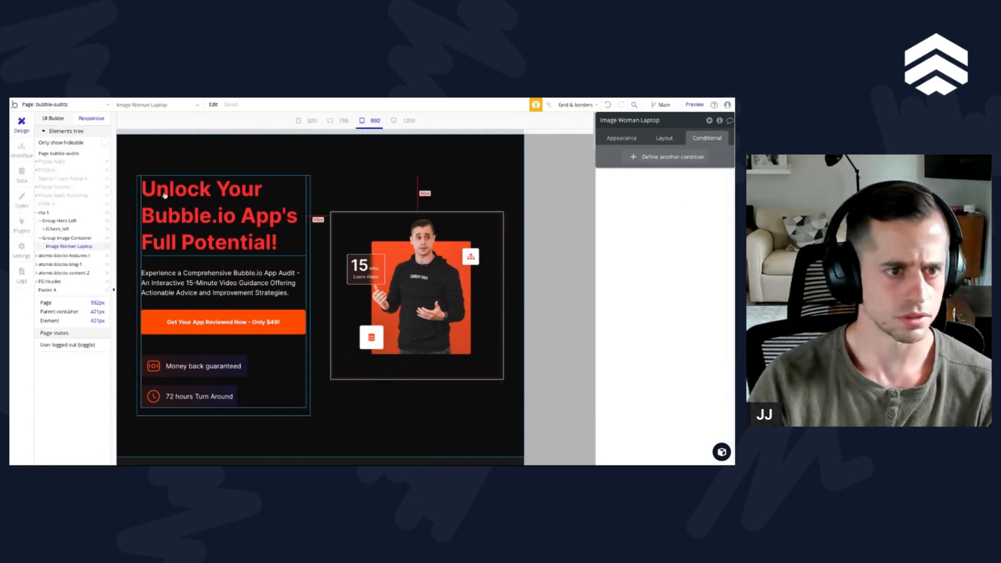
left_click(76, 238)
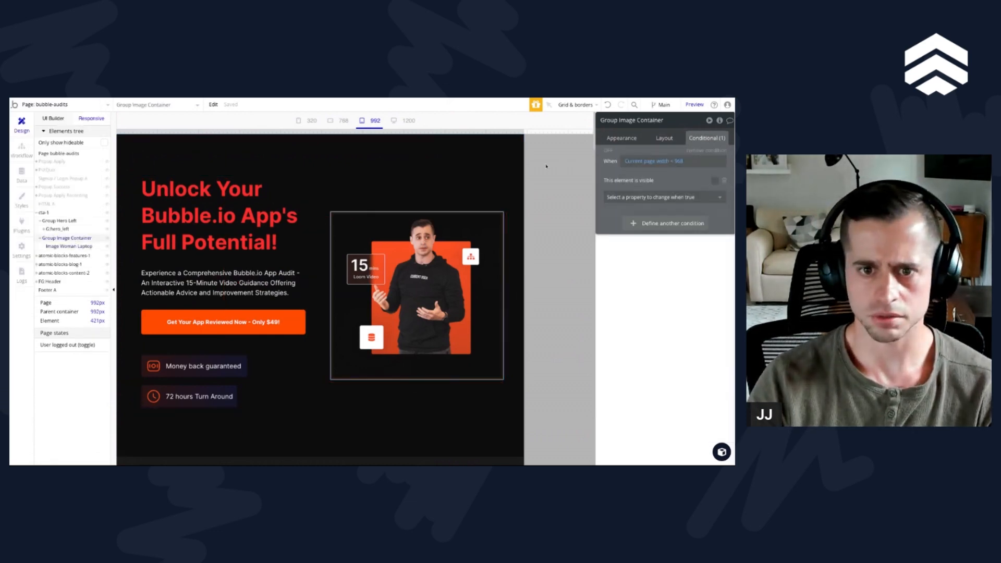
left_click(721, 152)
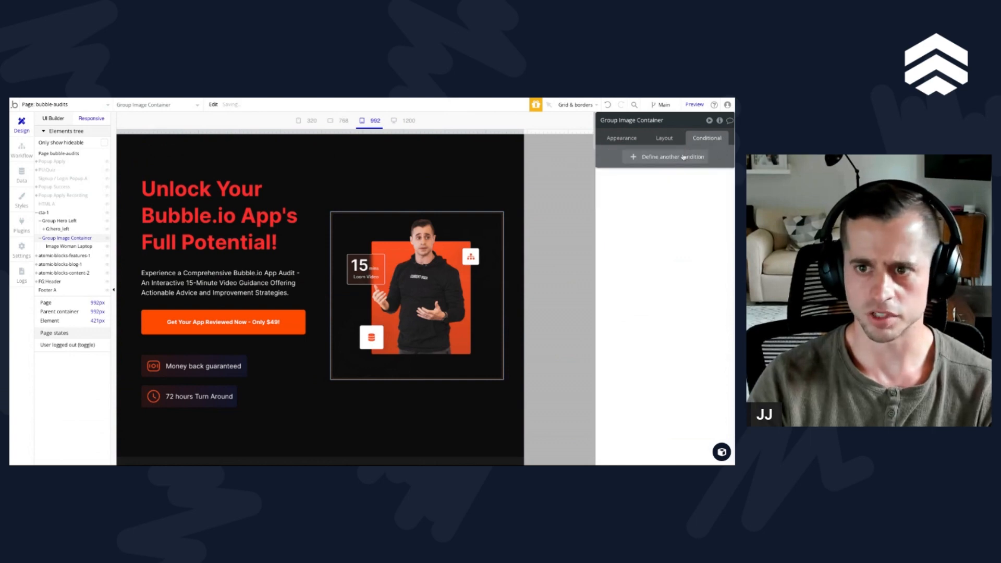
Step: Check the hero's text, badges and image layout at the 320, 768 and 992 px page widths
left_click(351, 121)
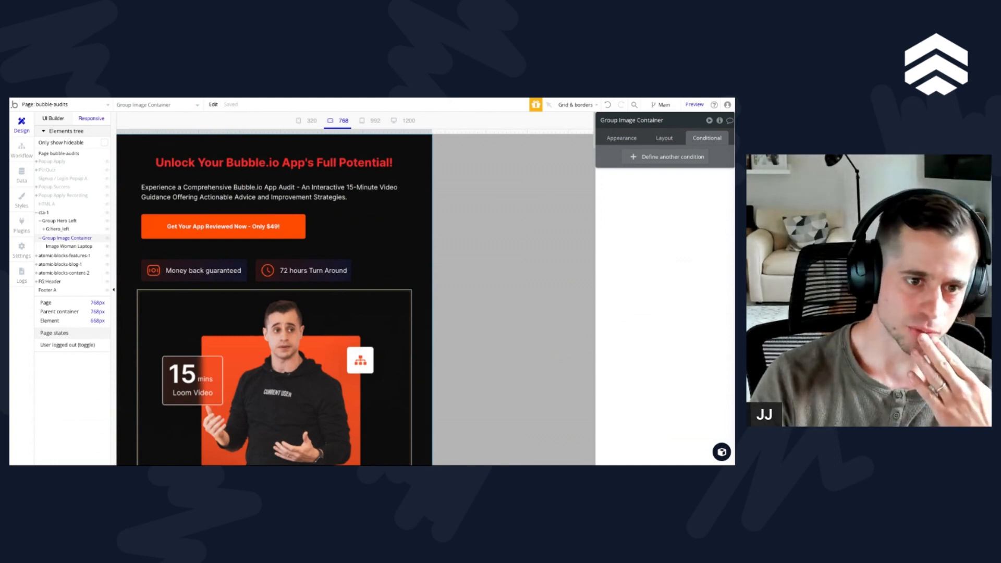
left_click(243, 318)
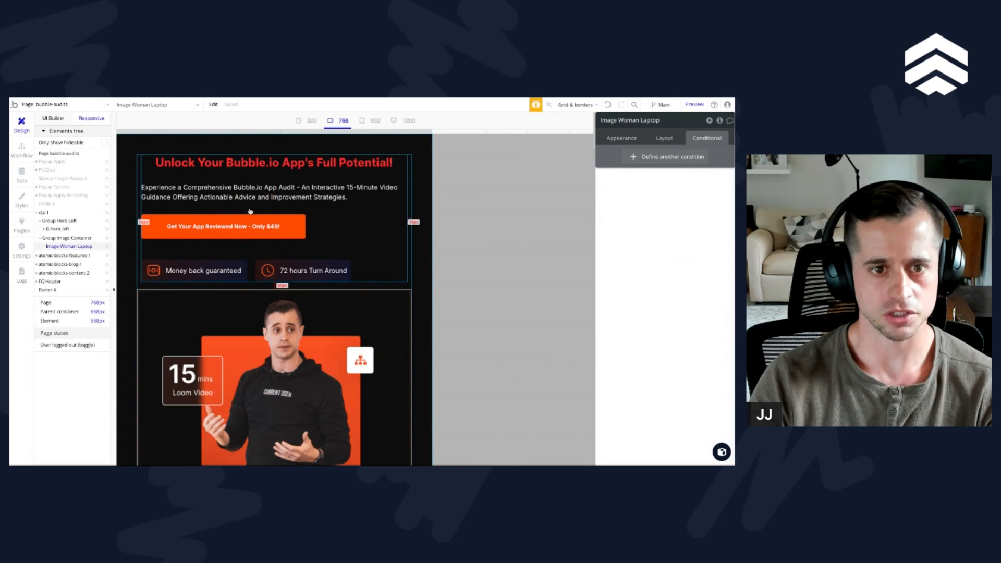
left_click(315, 123)
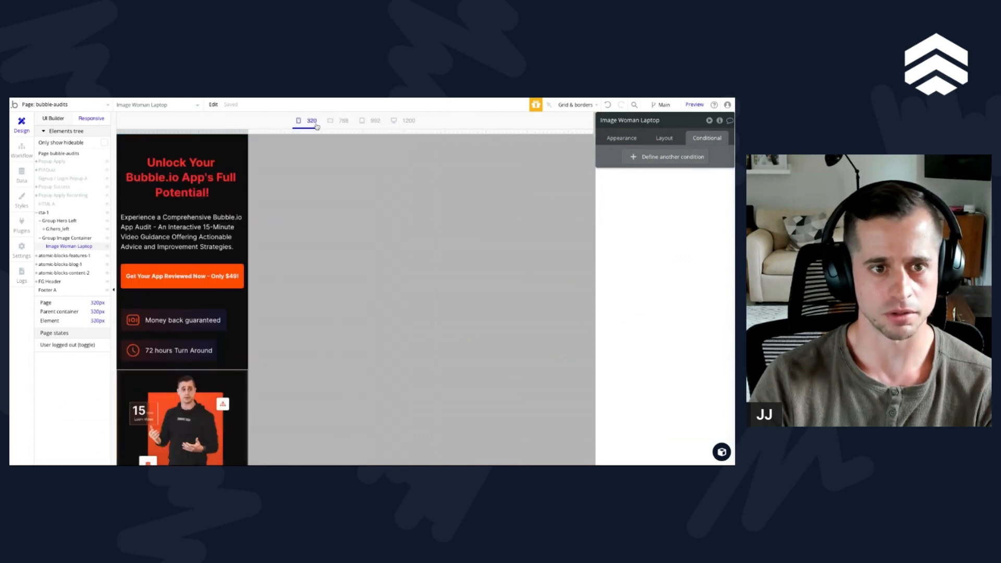
left_click(343, 121)
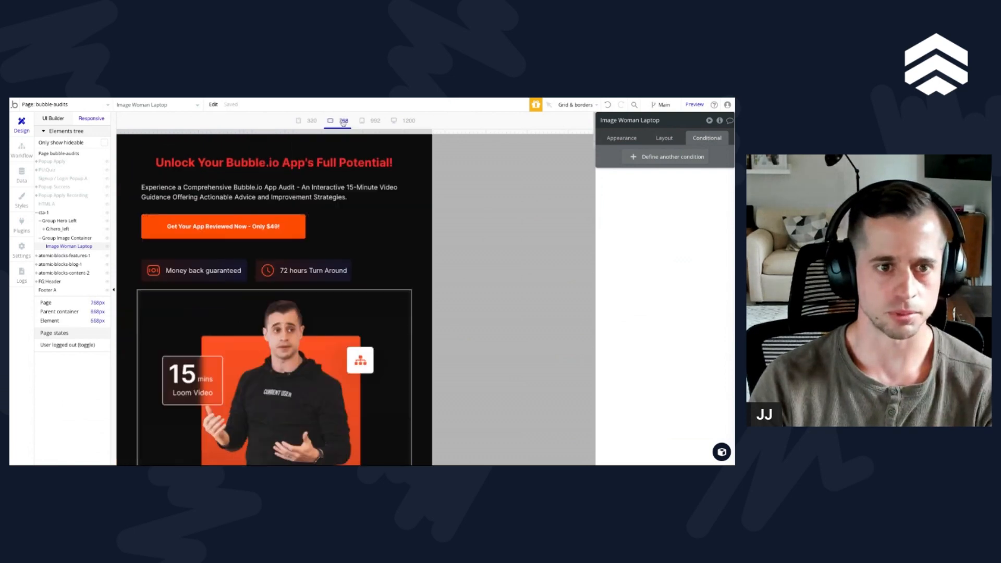
left_click(372, 123)
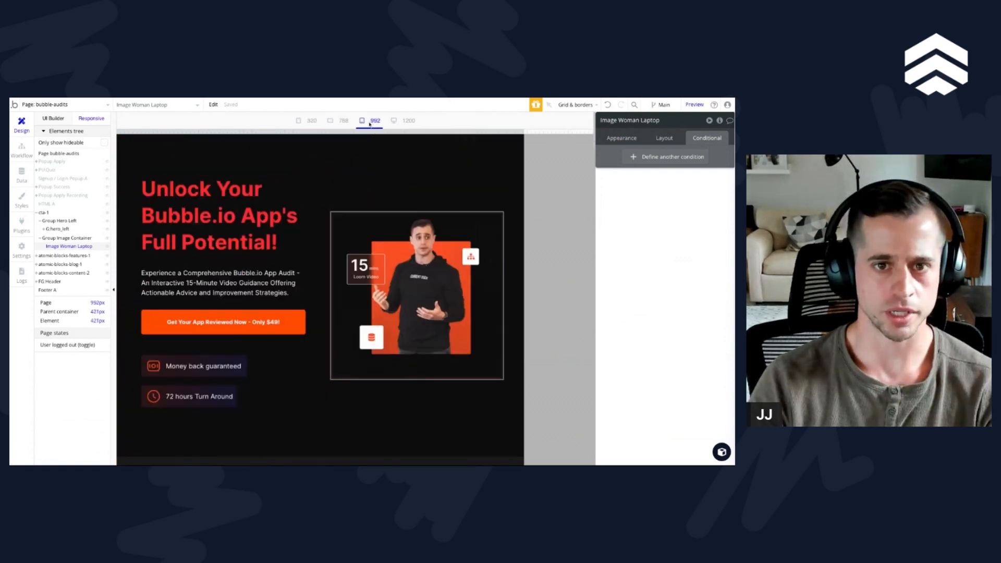
left_click(345, 123)
left_click(386, 168)
left_click(383, 177)
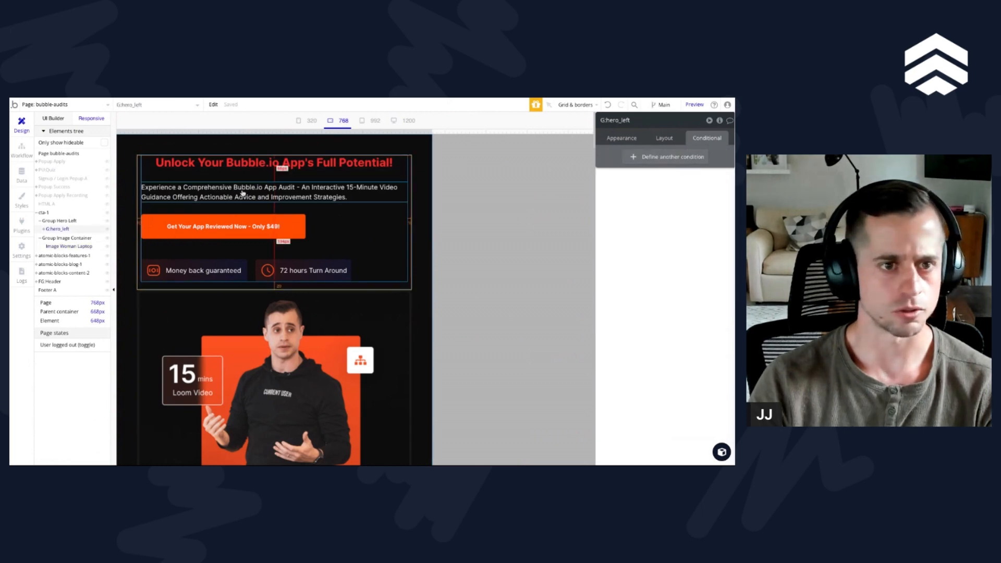
Step: Copy the Title's condition for page width ≤ 768 to the Subtitle, keeping centered text alignment and removing the font size change
left_click(265, 165)
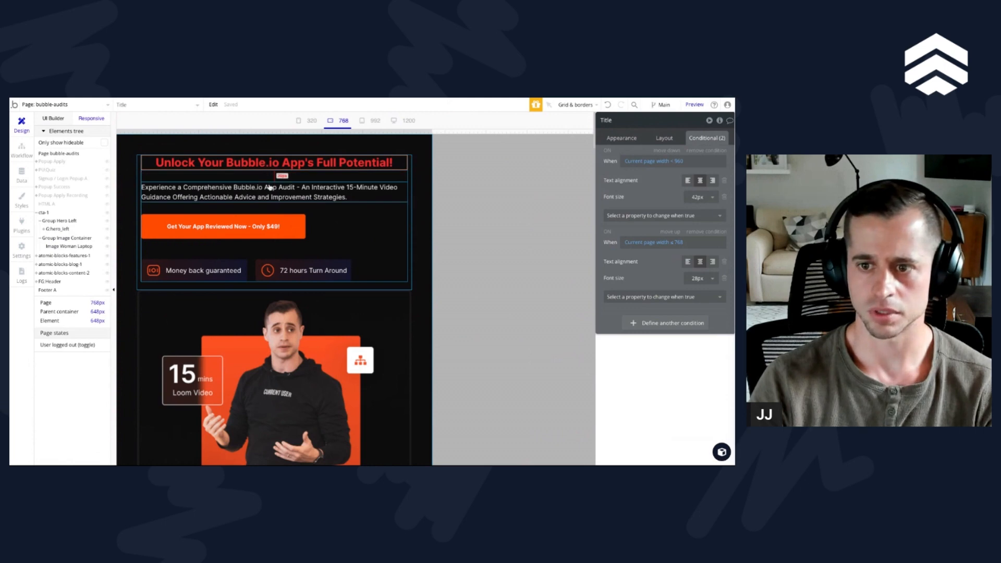
left_click(336, 195)
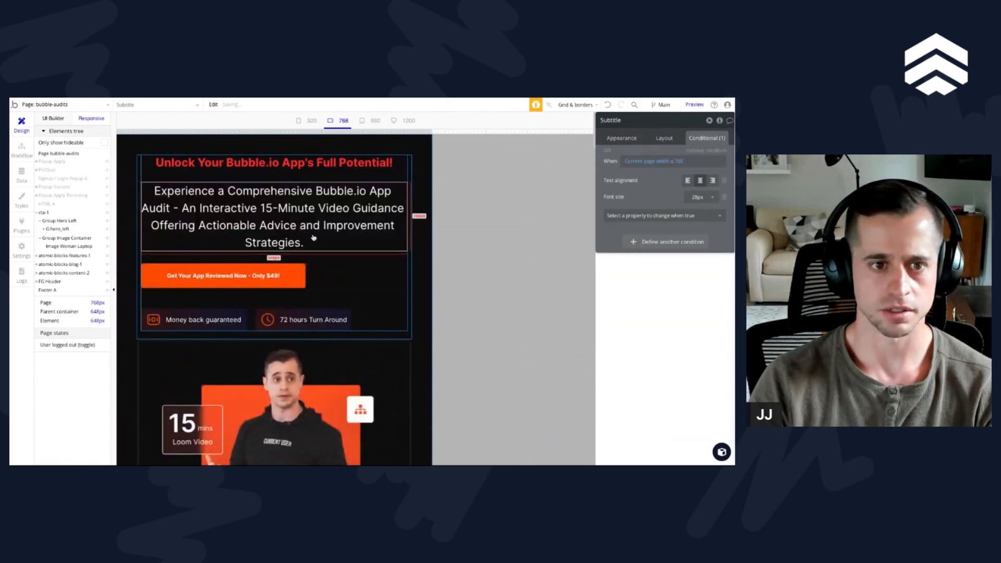
left_click(725, 196)
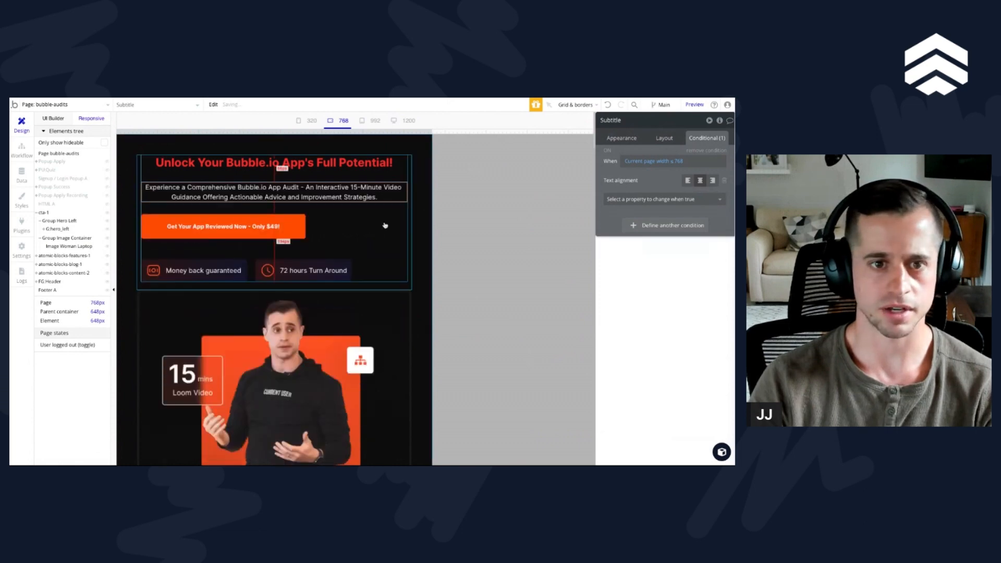
Step: Give the hero's call-to-action button the page width ≤ 768 condition with centered horizontal alignment as its only property change
left_click(290, 233)
right_click(604, 159)
left_click(663, 136)
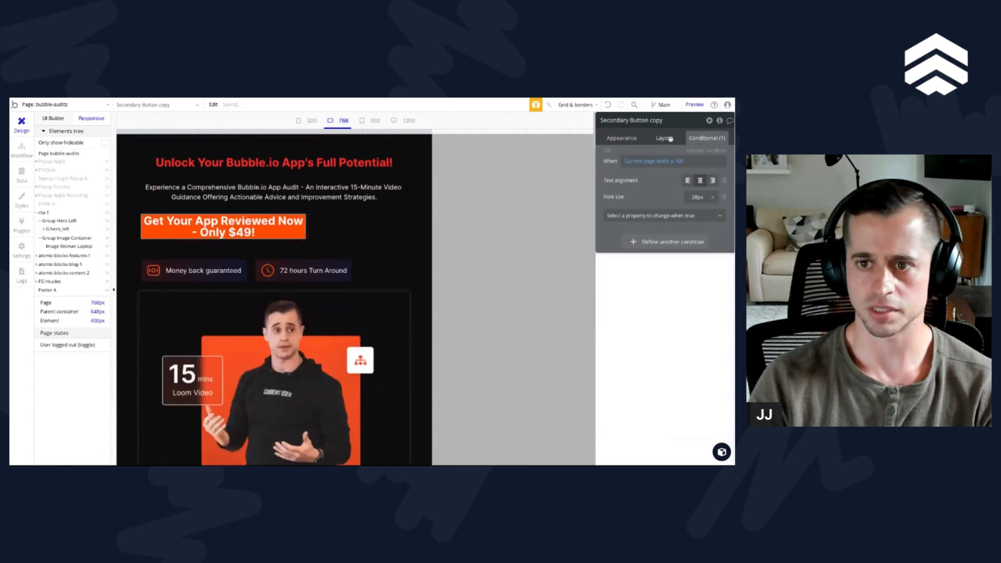
left_click(726, 196)
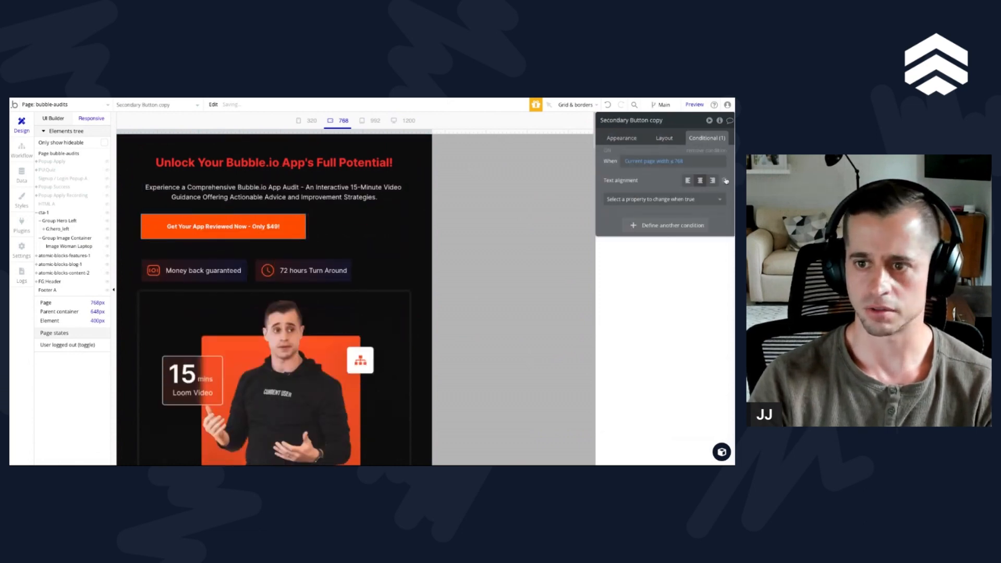
left_click(724, 180)
left_click(667, 184)
type("al")
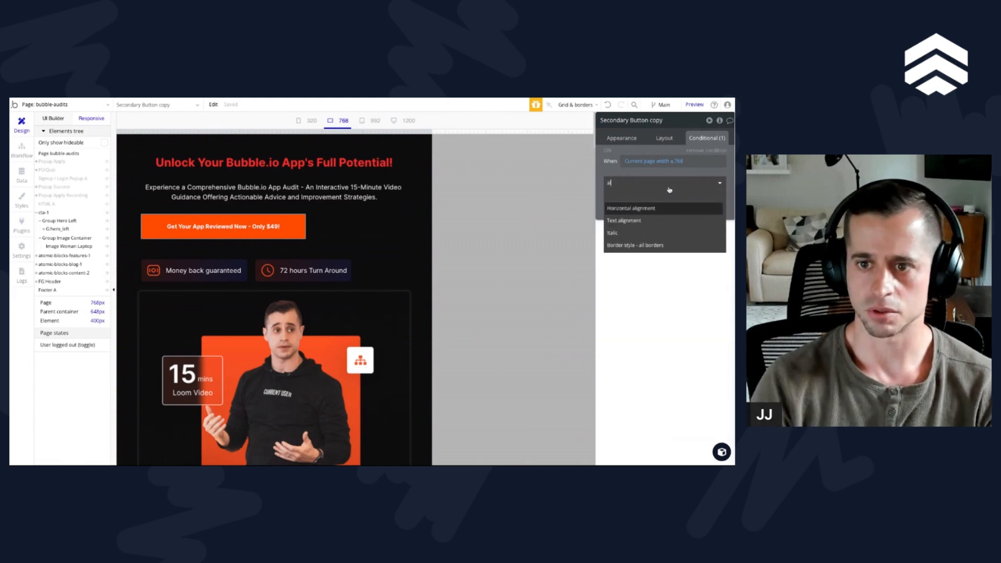
left_click(652, 208)
left_click(687, 181)
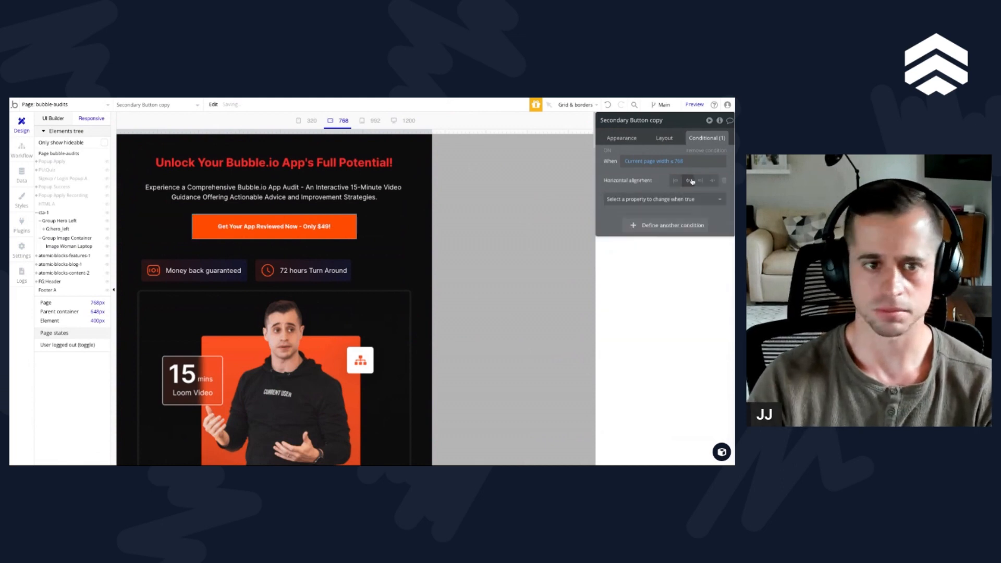
Step: Add a page width ≤ 768 condition to the badge row group that sets its horizontal alignment to center
left_click(251, 271)
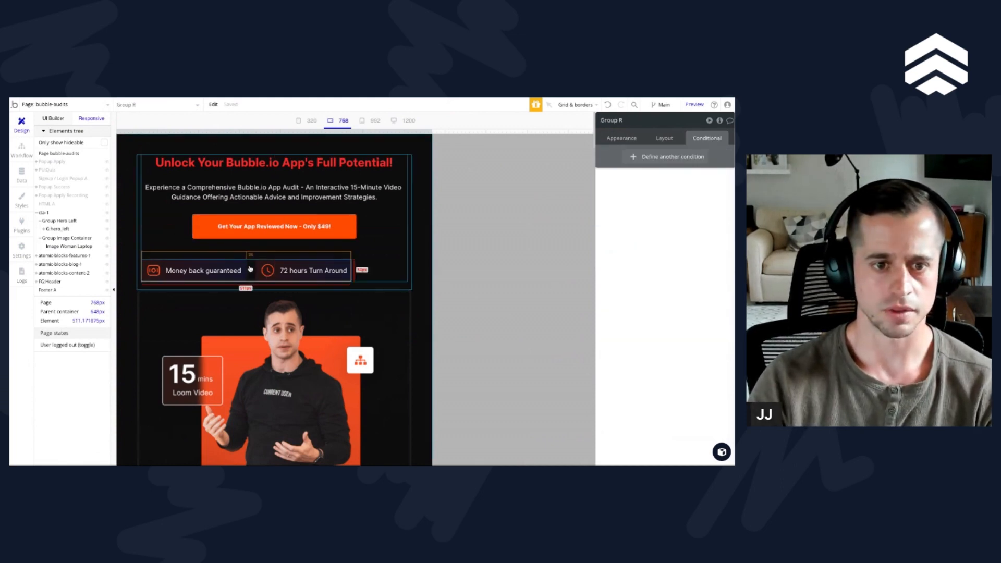
left_click(672, 128)
left_click(700, 183)
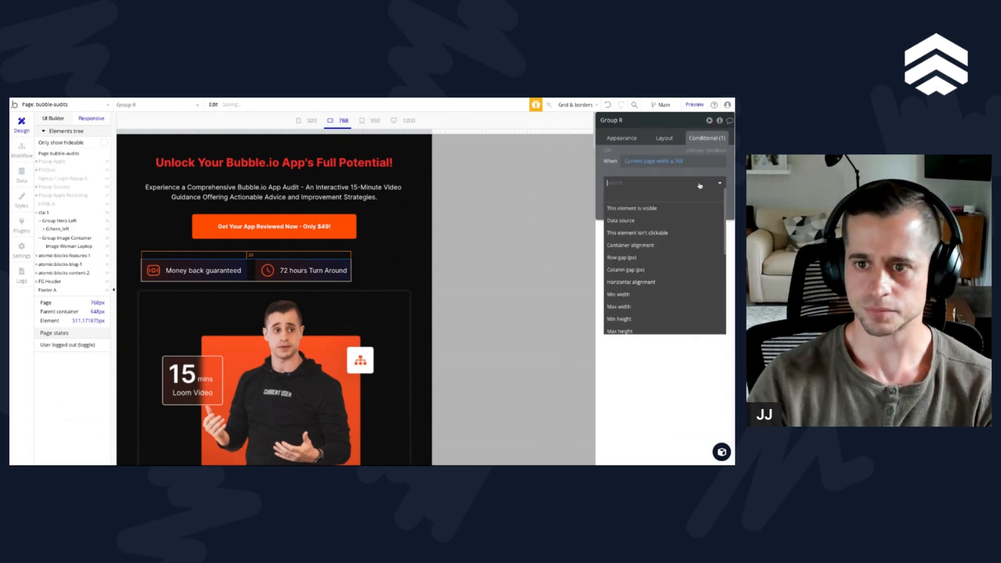
type("al")
key("Down")
key("Down")
key("Return")
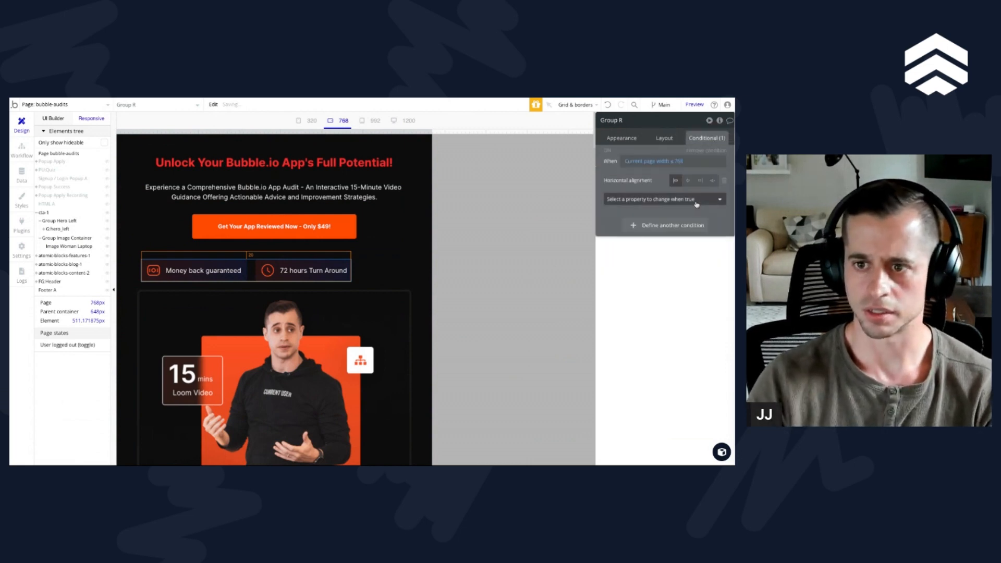
left_click(687, 183)
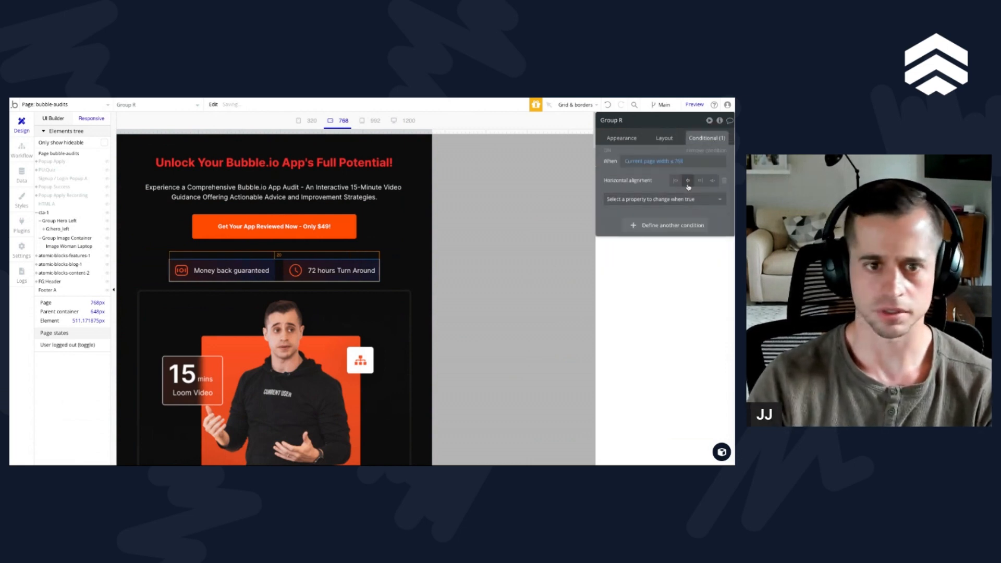
Step: Rename the hero image, Image Woman Laptop, as I:jj_Desktop_hero
left_click(386, 319)
left_click(628, 122)
type("G")
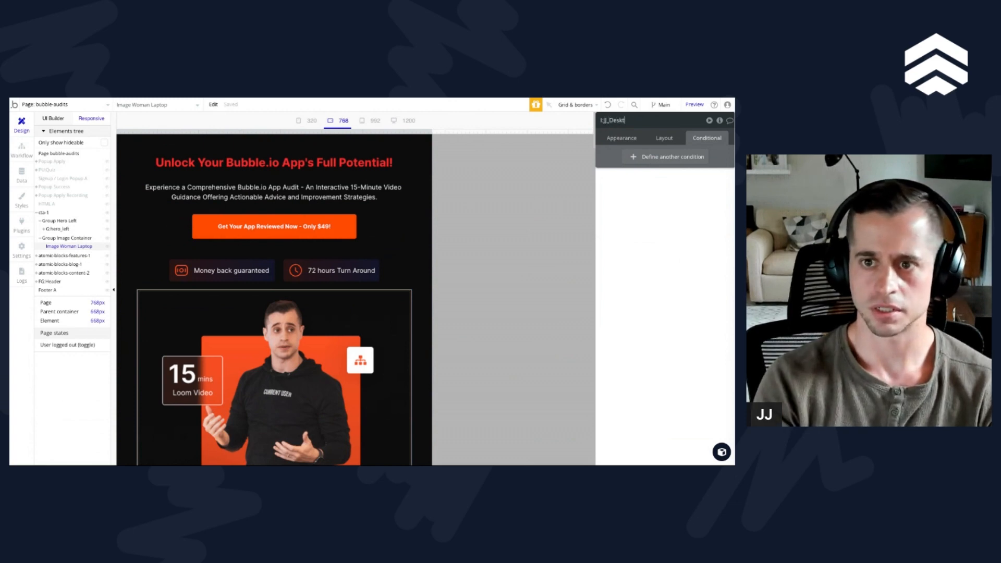
key("Return")
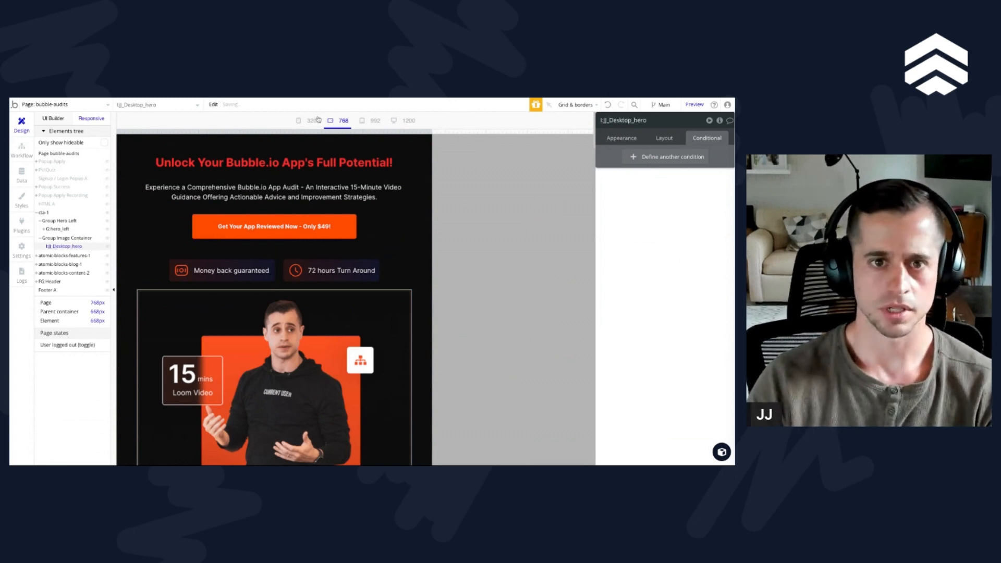
Step: Return to the standard design view, duplicate the desktop hero image and rename the copy as I:jj_mobile_hero
left_click(52, 118)
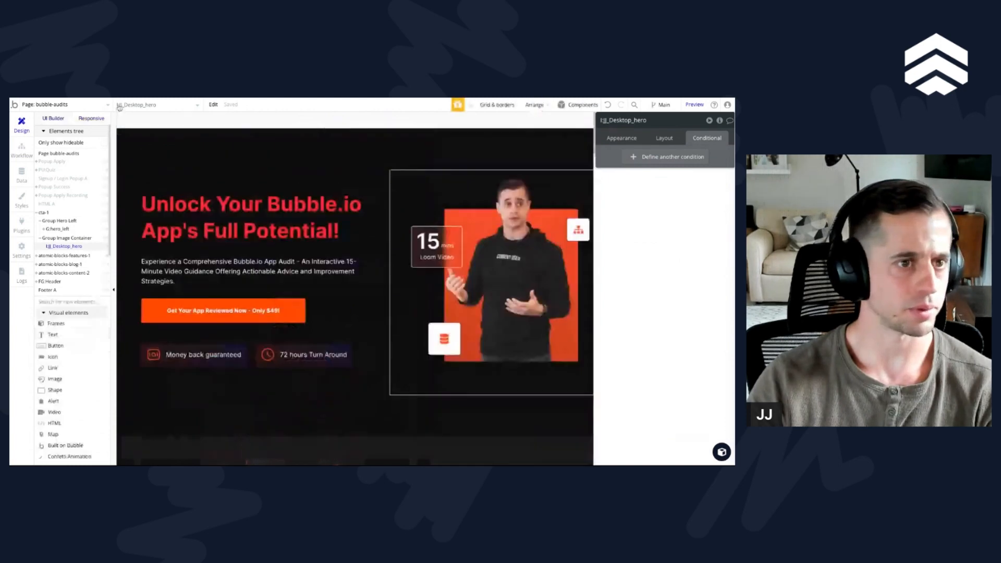
key("ctrl+d")
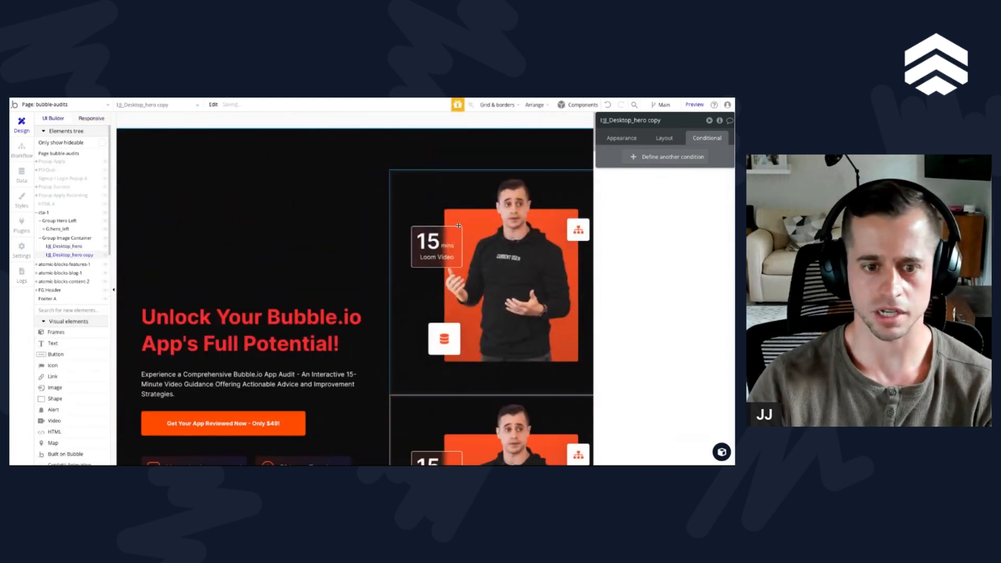
key("shift+Left")
key("shift+Left")
key("shift+Left")
key("shift+Left")
key("shift+Left")
key("shift+Left")
key("shift+Left")
key("shift+Left")
key("shift+Left")
key("shift+Left")
key("shift+Left")
key("shift+Left")
key("shift+Left")
key("shift+Left")
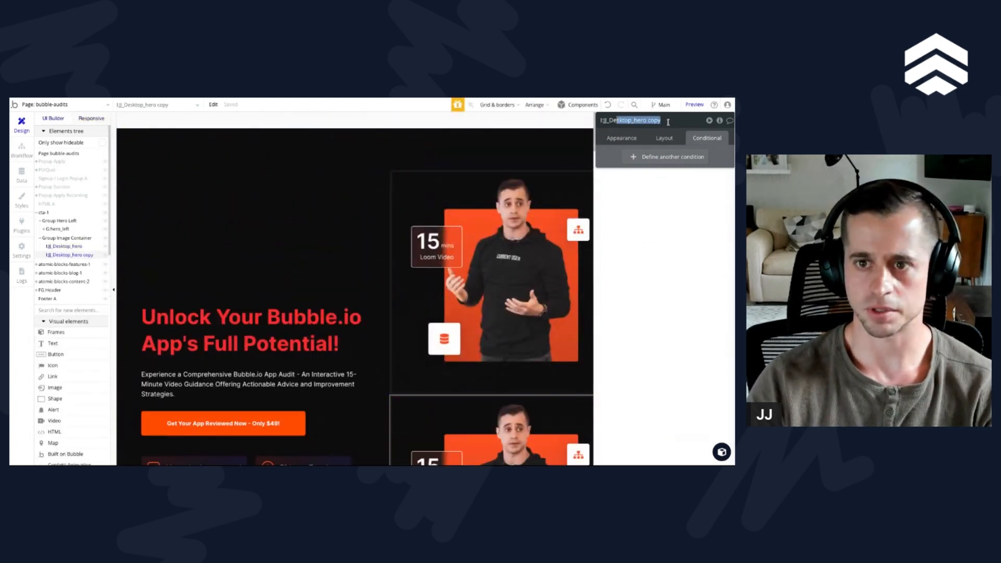
key("BackSpace")
key("BackSpace")
key("BackSpace")
type("_mobile_hero")
key("Return")
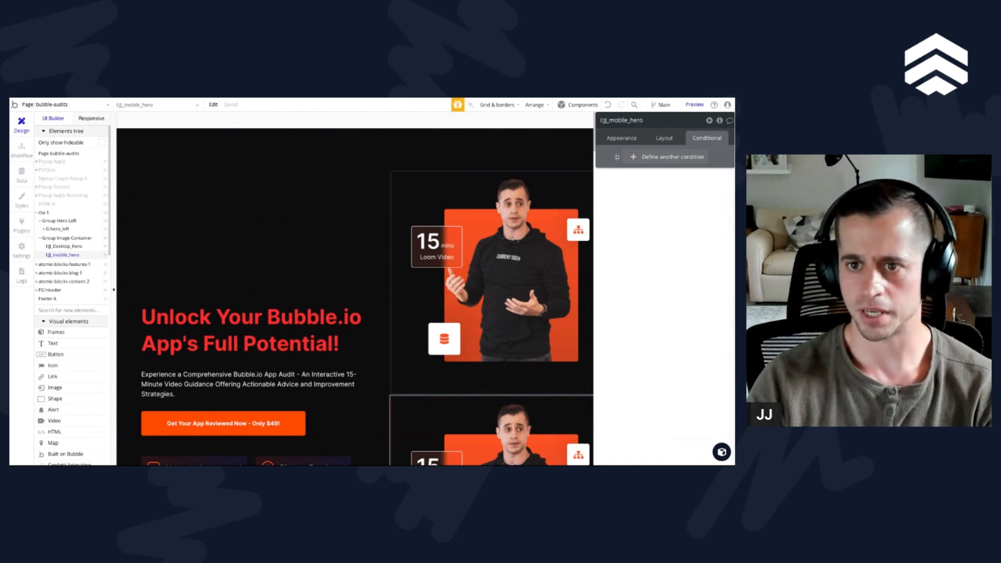
Step: Add a page width ≤ 768 condition to the mobile hero image that makes the element visible
left_click(669, 157)
left_click(662, 182)
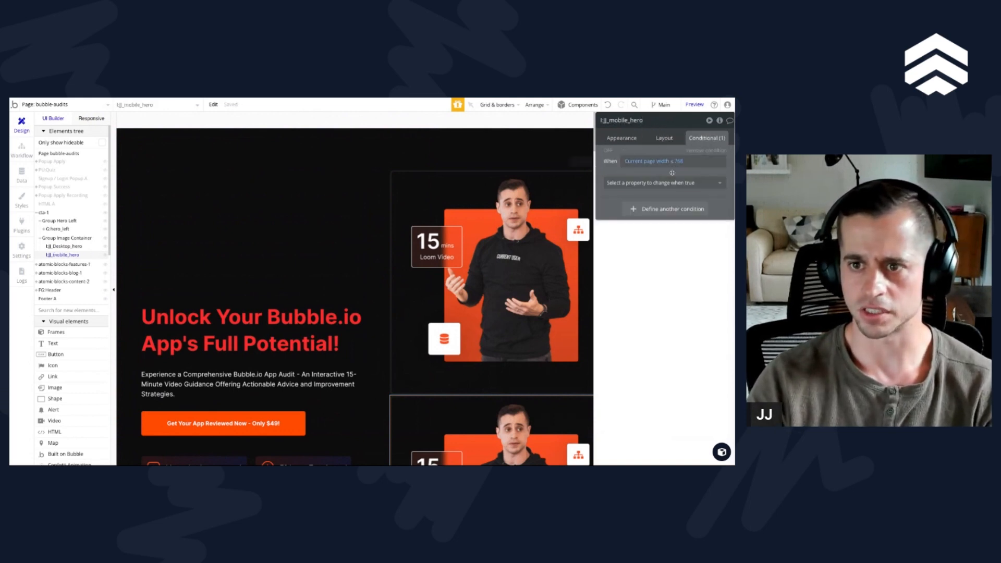
left_click(707, 186)
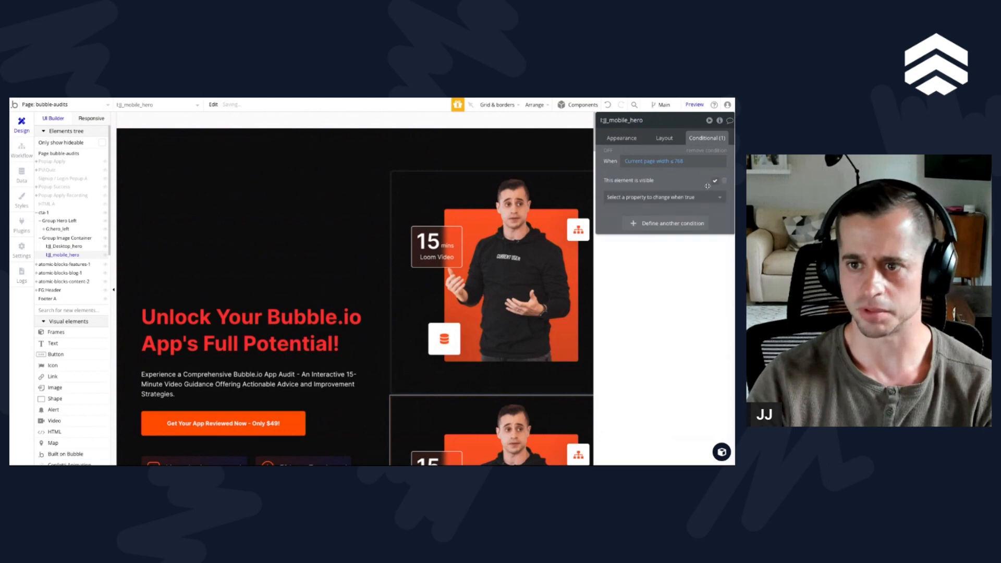
Step: Copy the mobile hero image's page width ≤ 768 condition and paste it onto I:jj_Desktop_hero
left_click(672, 142)
left_click(707, 138)
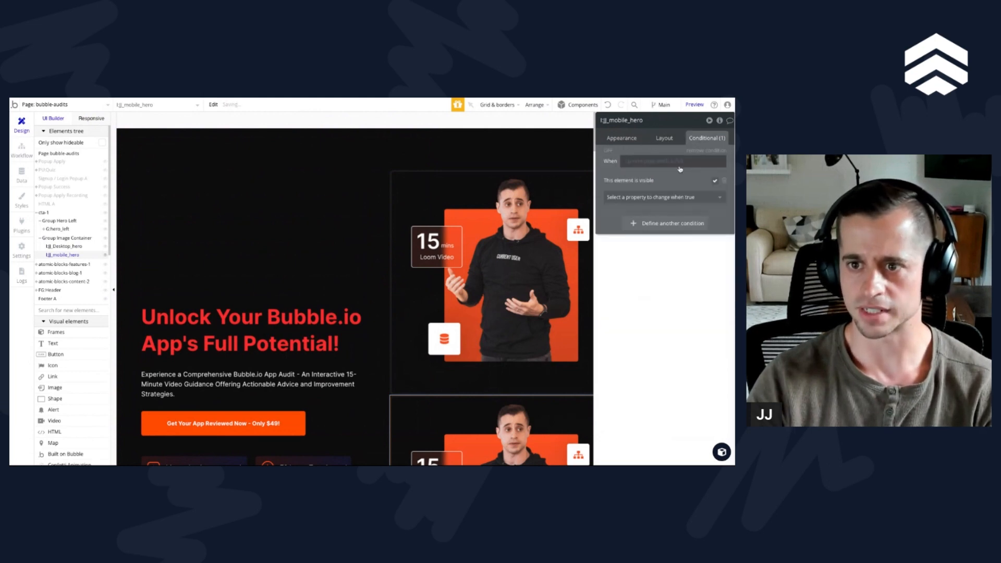
right_click(690, 174)
left_click(704, 153)
left_click(570, 190)
right_click(617, 159)
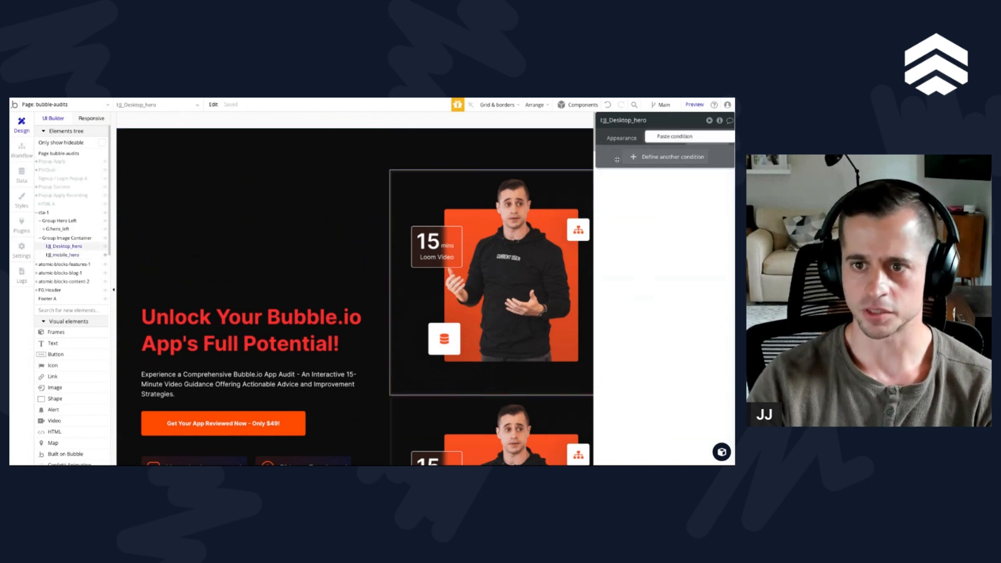
left_click(679, 136)
Step: Set the desktop hero image's page width ≤ 768 condition to make the element not visible
left_click(664, 138)
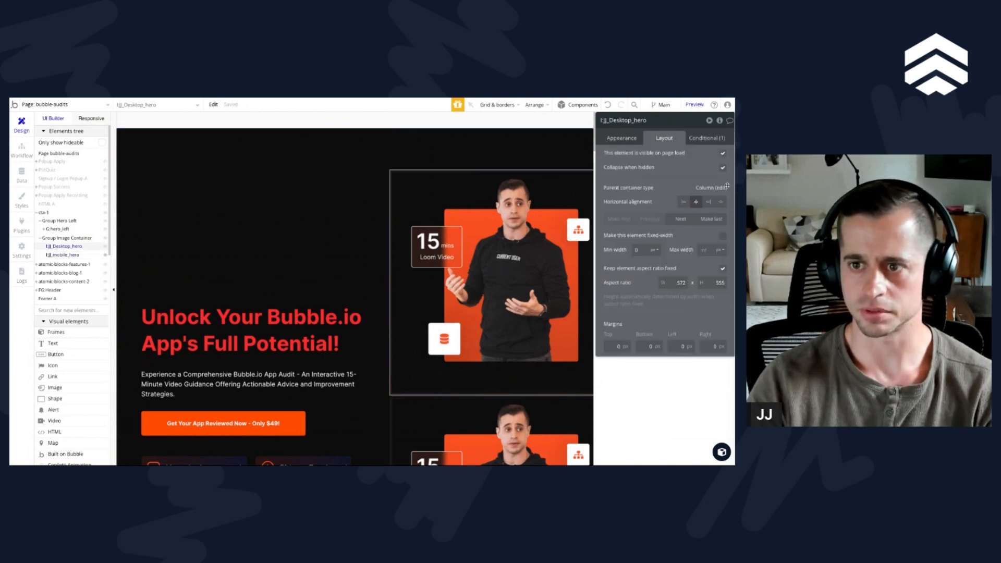
left_click(712, 143)
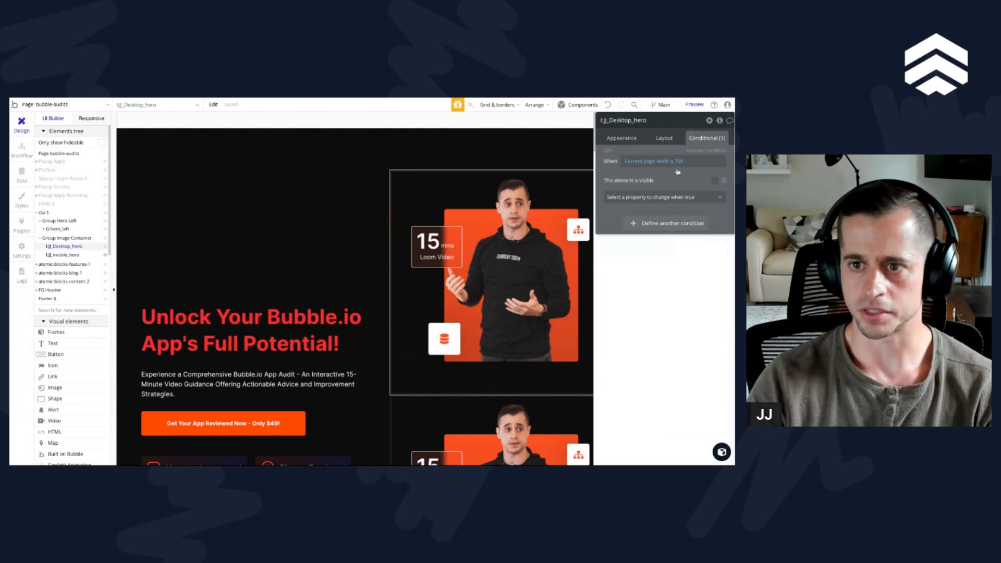
left_click(675, 162)
left_click(684, 211)
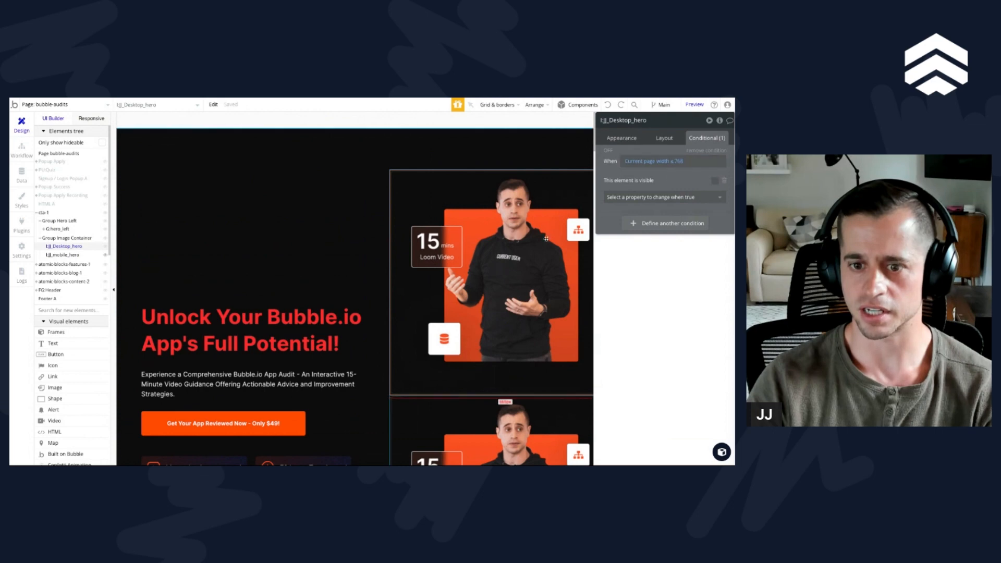
Step: Make the mobile hero image the first element inside Group Image Container
scroll(543, 246, "down", 1)
left_click(442, 347)
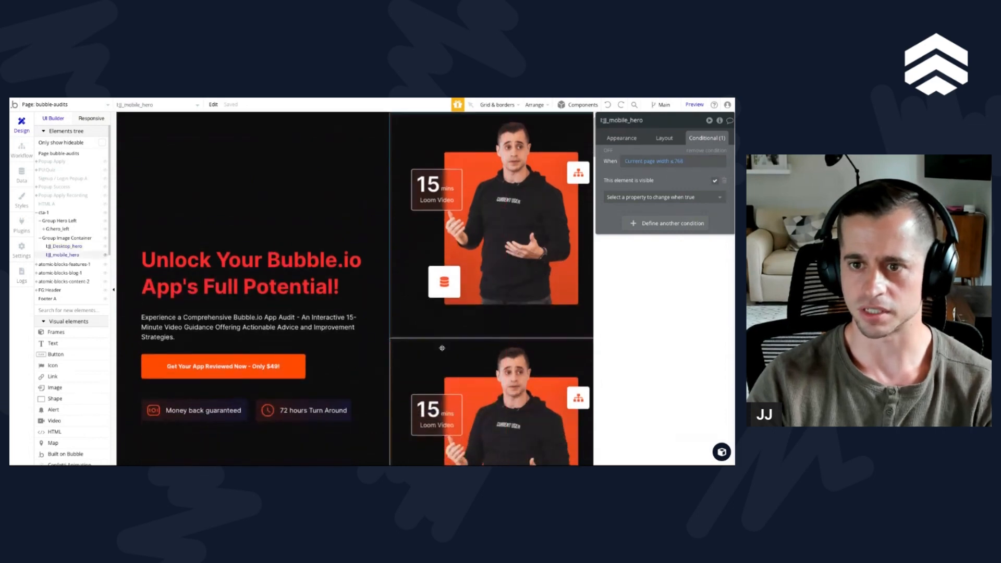
scroll(442, 347, "down", 1)
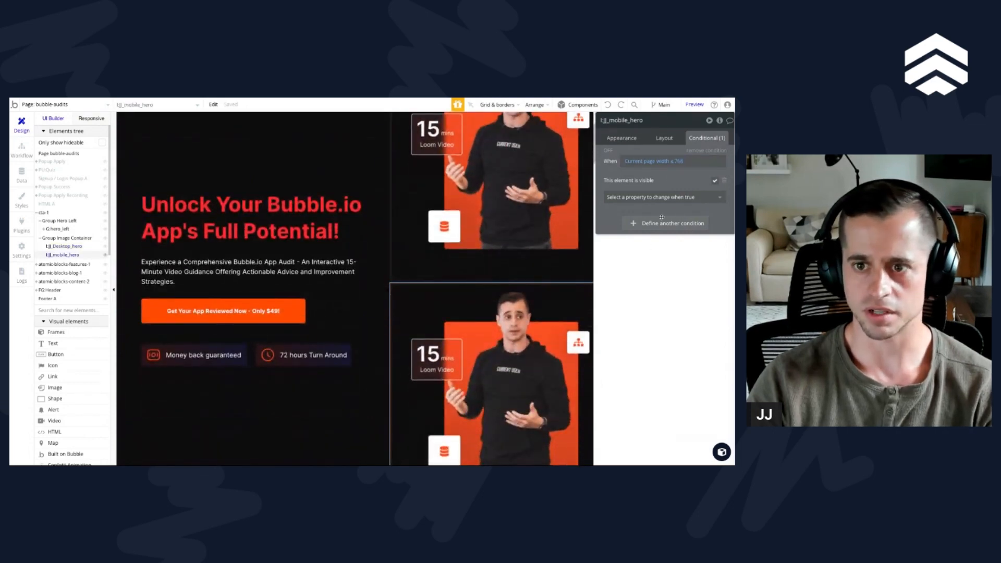
left_click(622, 138)
left_click(667, 140)
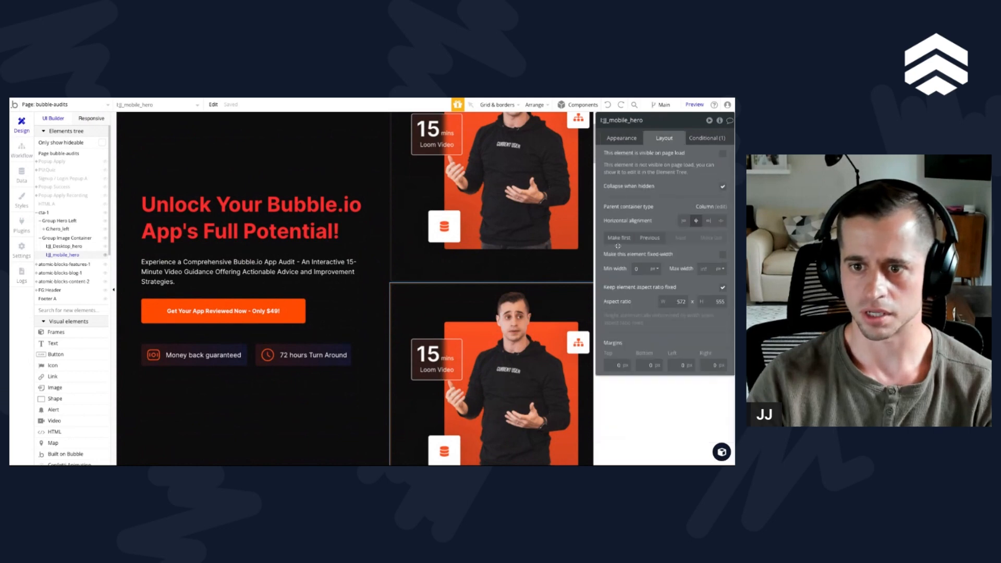
left_click(611, 239)
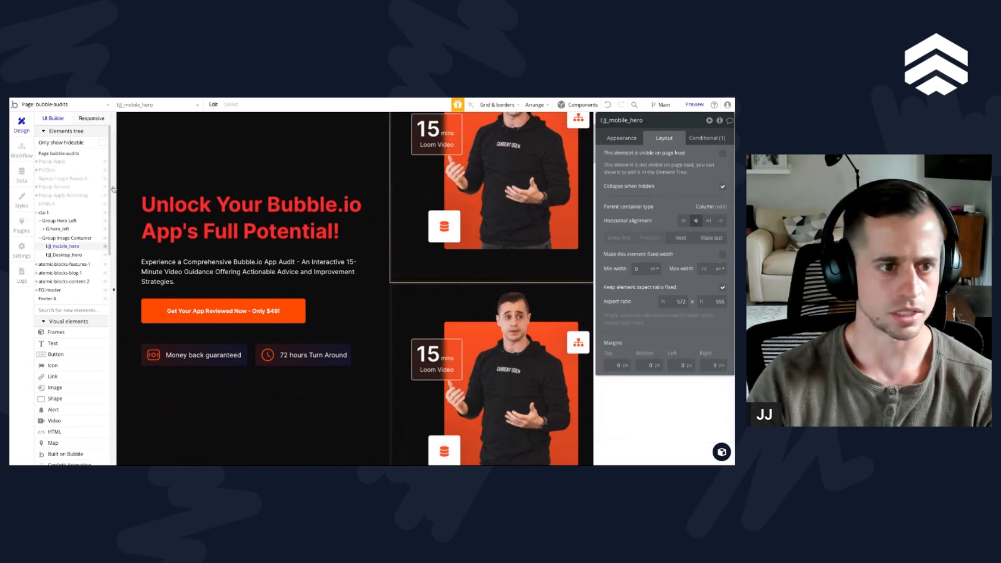
Step: Move I:jj_mobile_hero into Group Hero Left, placed above the G:hero_left group
mouse_move(68, 248)
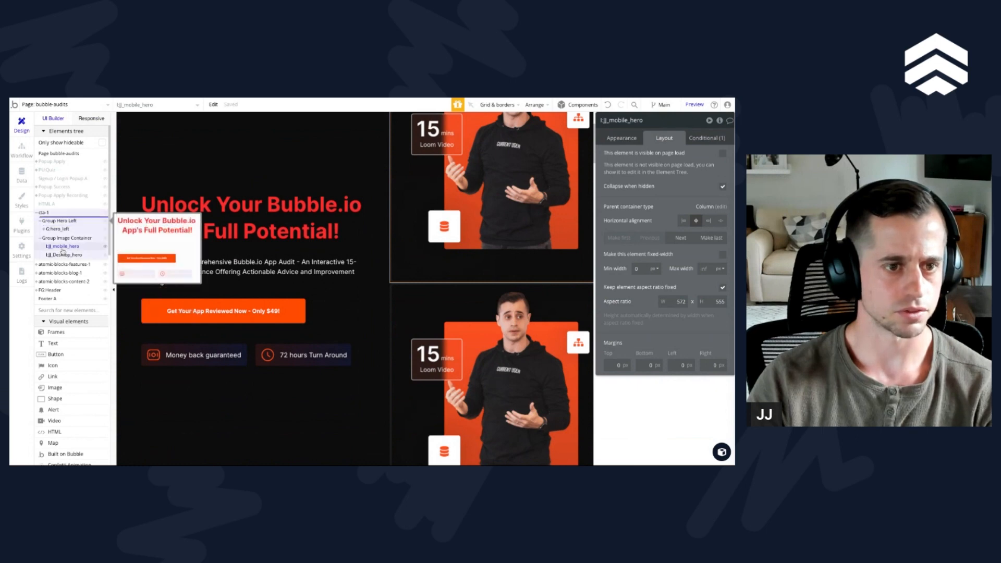
left_click_drag(62, 253, 62, 220)
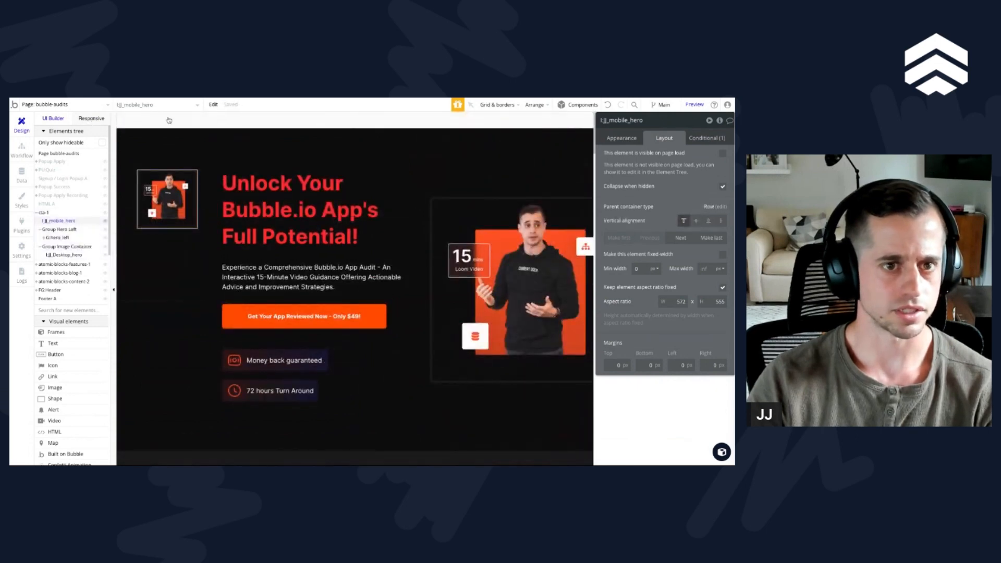
left_click(91, 118)
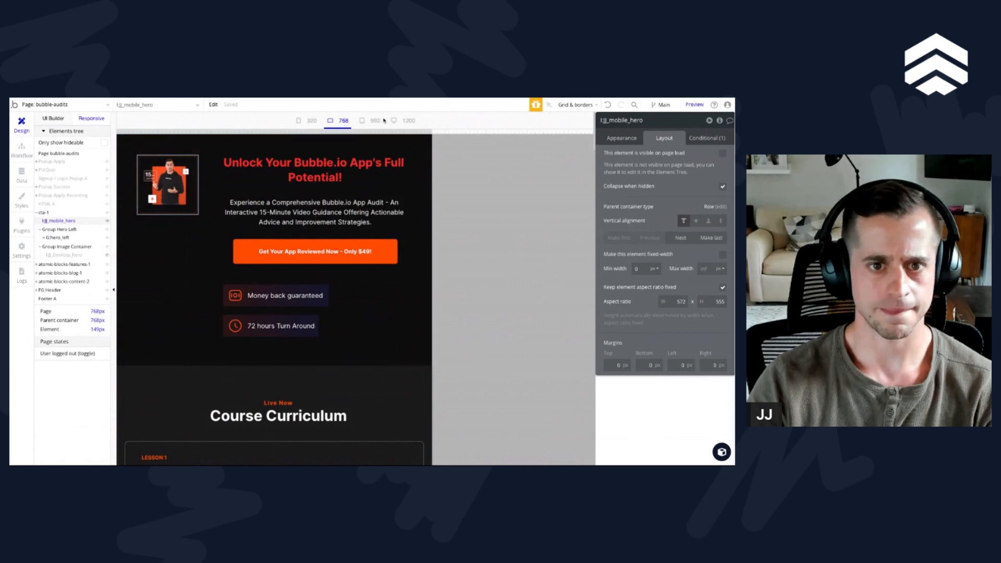
left_click_drag(63, 221, 62, 237)
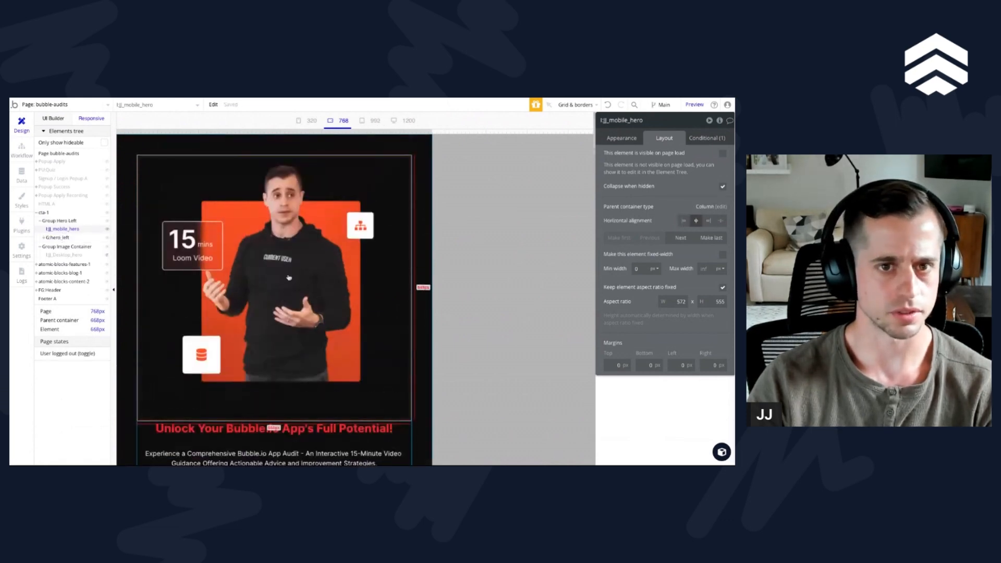
Step: Check how the hero image and text stack at the 1200, 992, 768 and 320 page widths
left_click(375, 126)
left_click(401, 123)
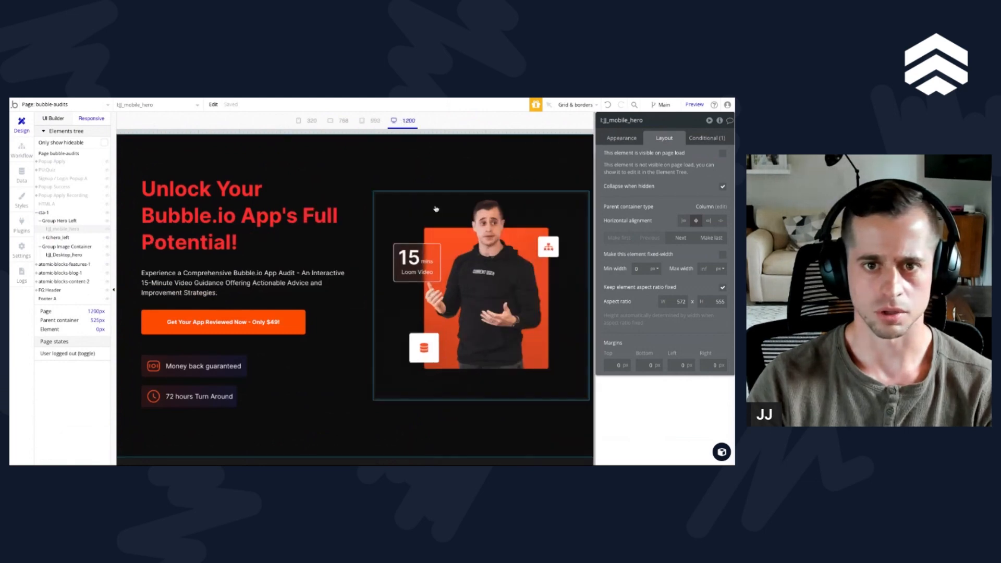
left_click(375, 125)
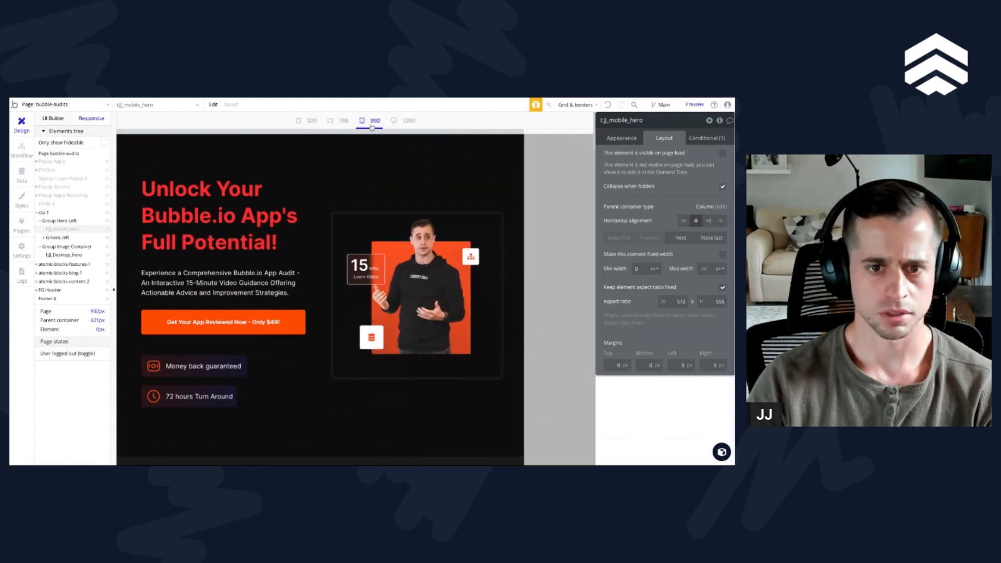
left_click(351, 125)
scroll(321, 247, "down", 5)
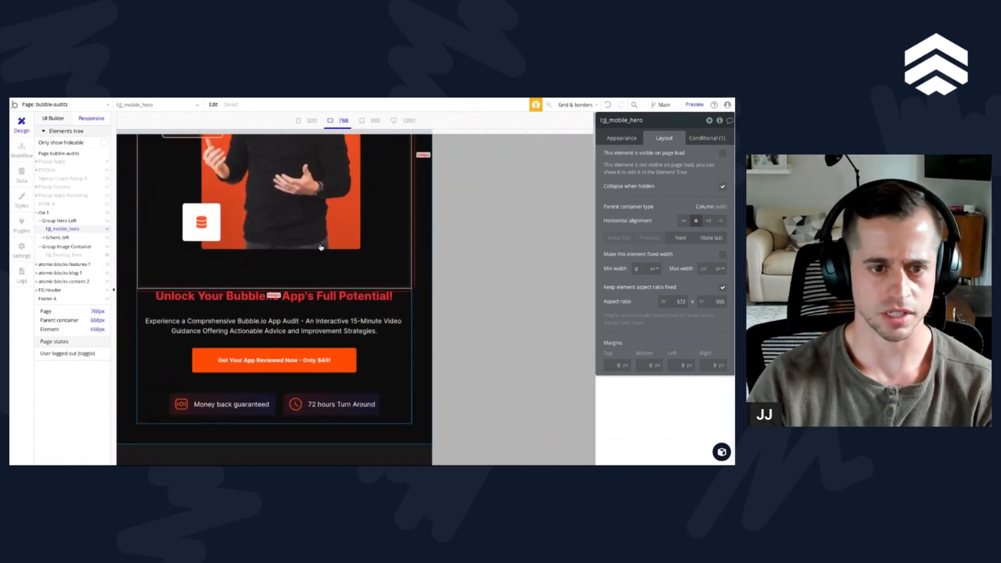
scroll(321, 247, "down", 2)
scroll(320, 247, "up", 5)
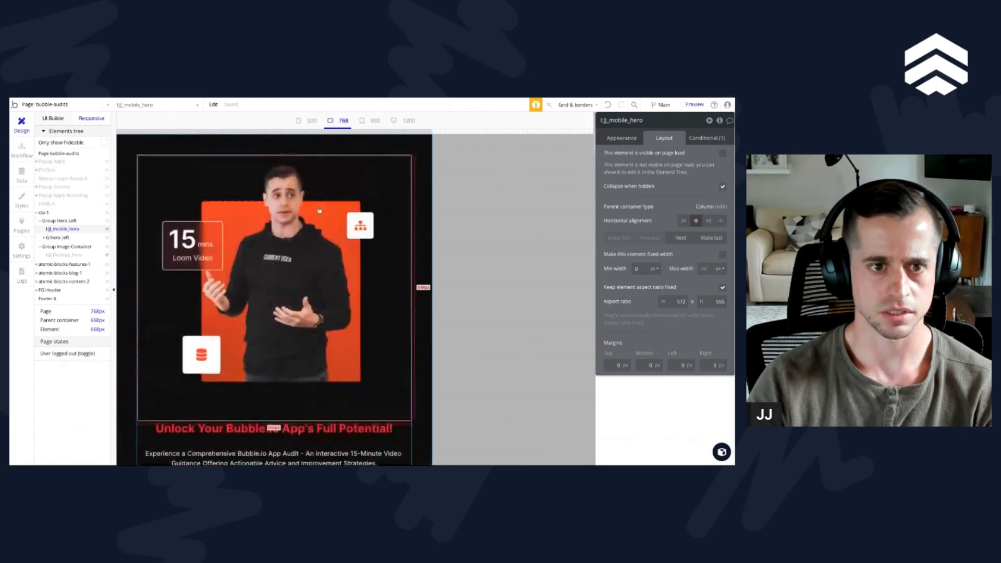
left_click(309, 121)
left_click(337, 123)
Step: Return to the standard design view, search the elements for "head" and try to place a header above the hero
left_click(225, 153)
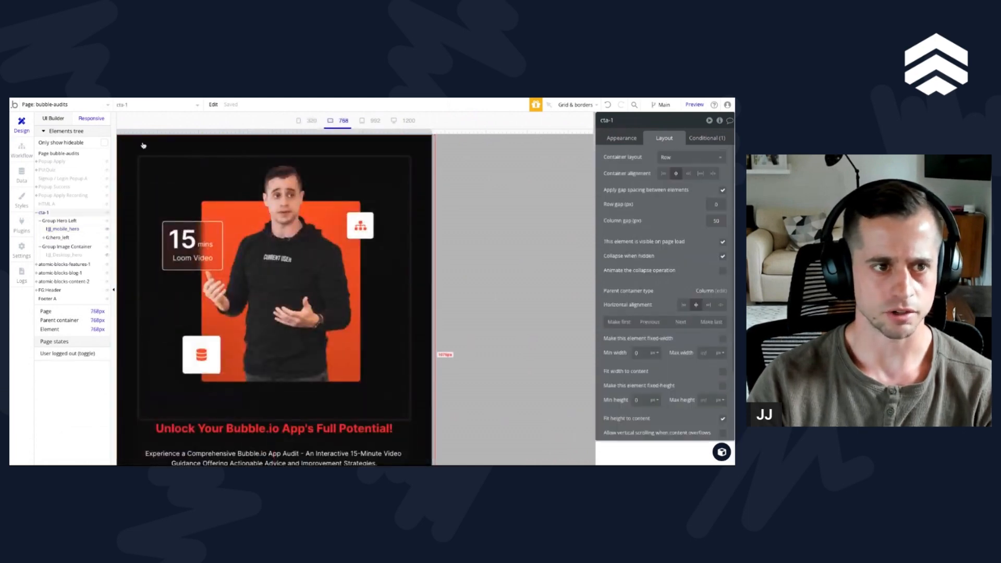
left_click(54, 119)
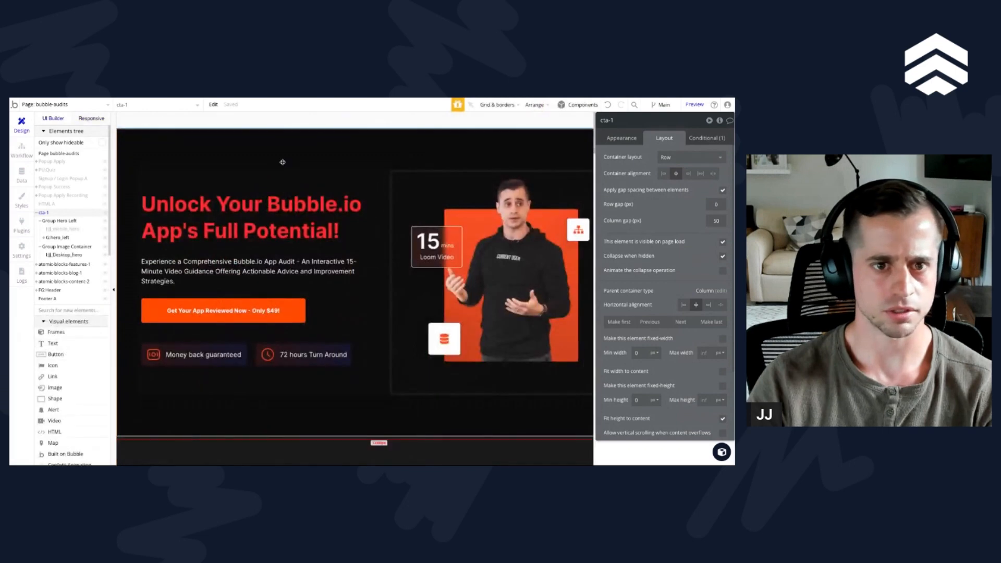
scroll(292, 172, "down", 3)
scroll(292, 172, "up", 3)
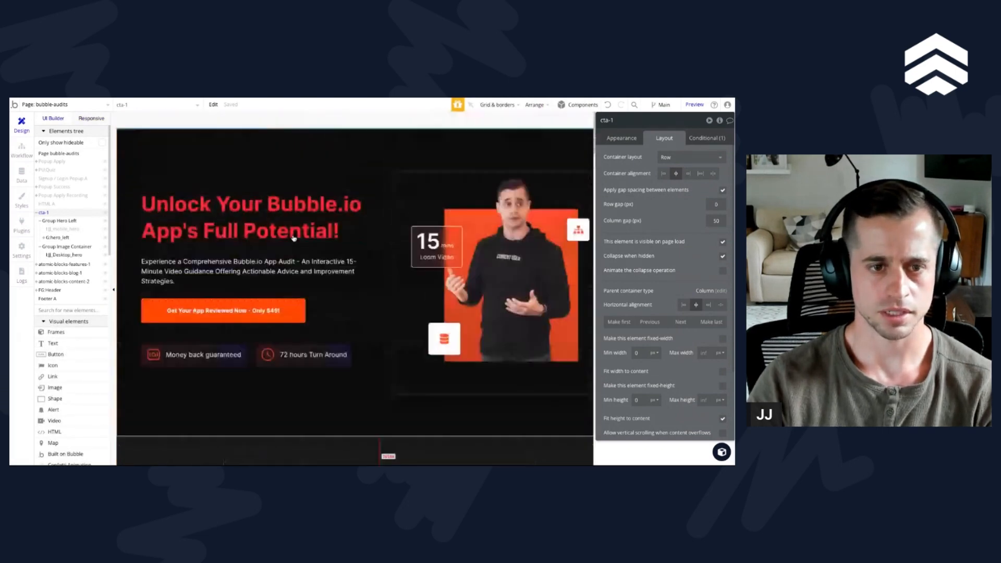
left_click(55, 312)
type("head")
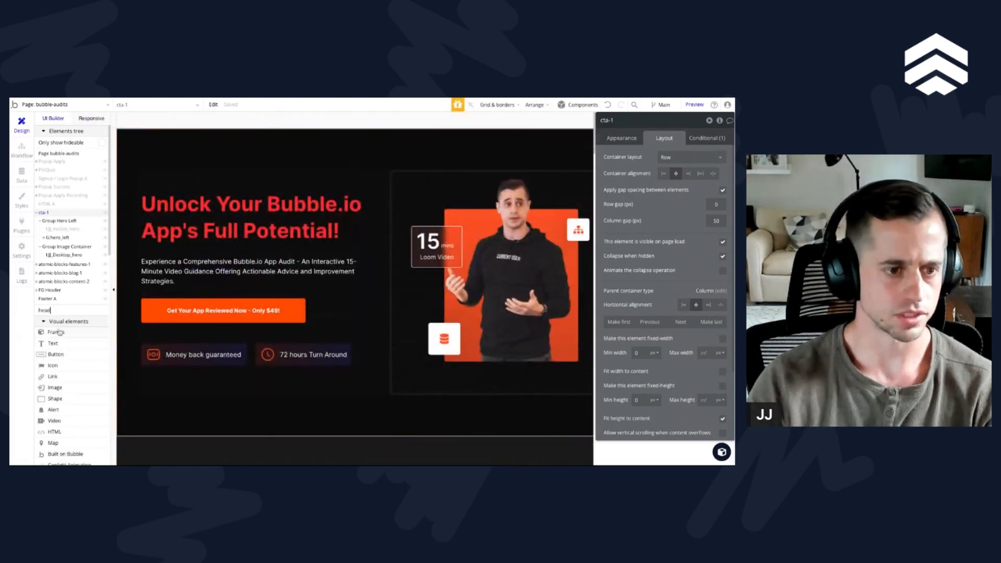
left_click(47, 332)
left_click(339, 143)
left_click(345, 153)
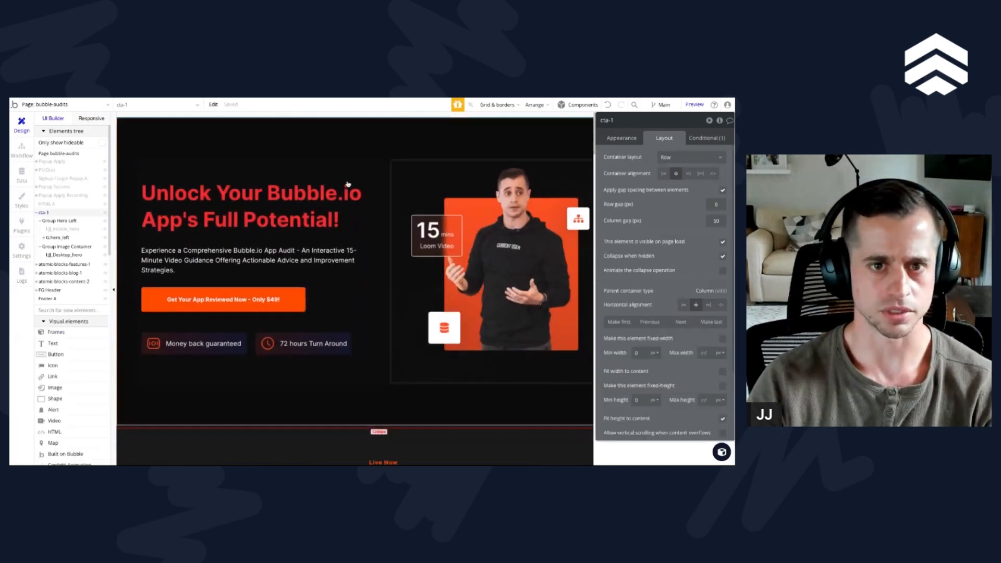
Step: Send the cta-1 section to the back to reveal the page header
right_click(347, 158)
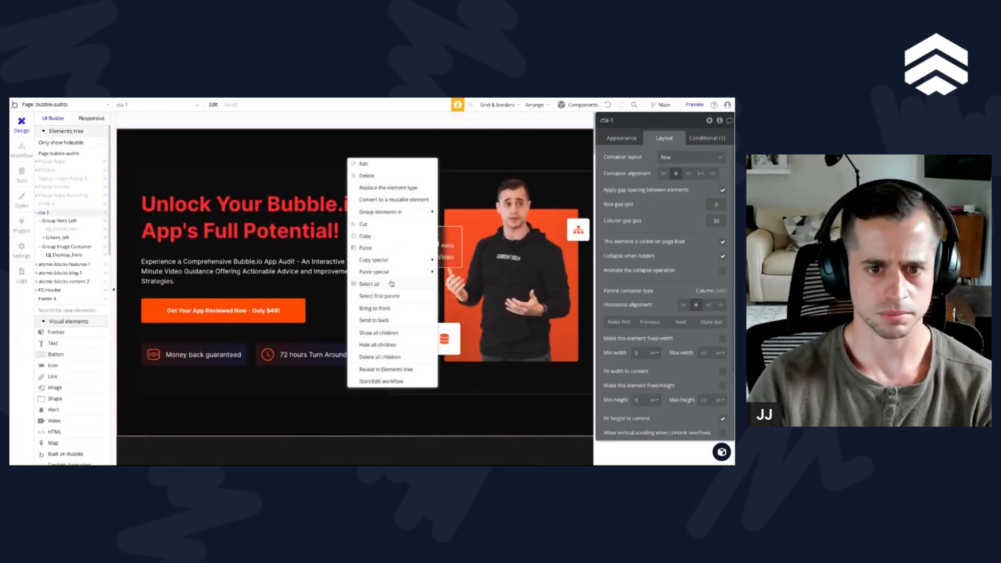
left_click(383, 320)
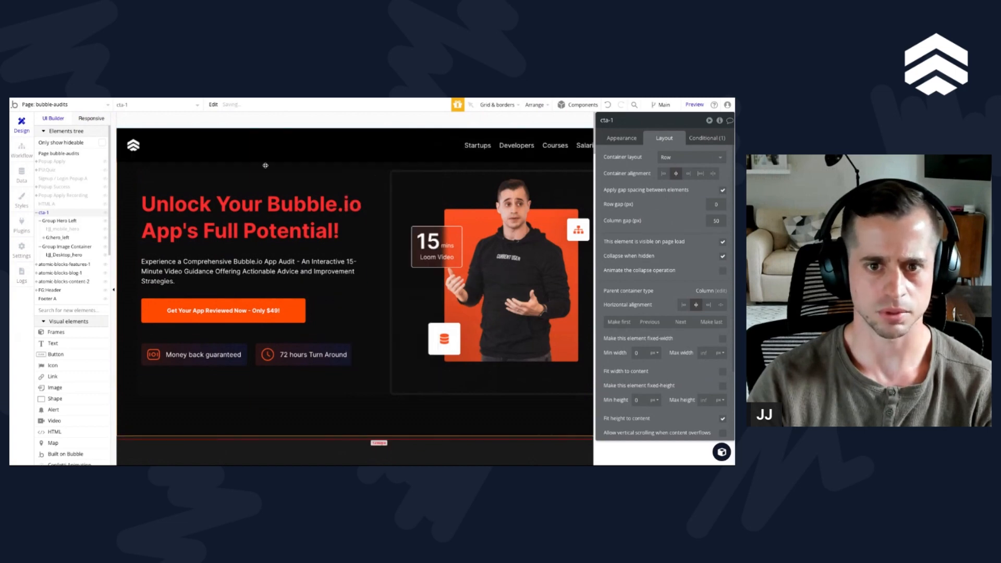
Step: Open the reusable Header element for editing, examine its background style and return to the bubble-audits page
left_click(616, 139)
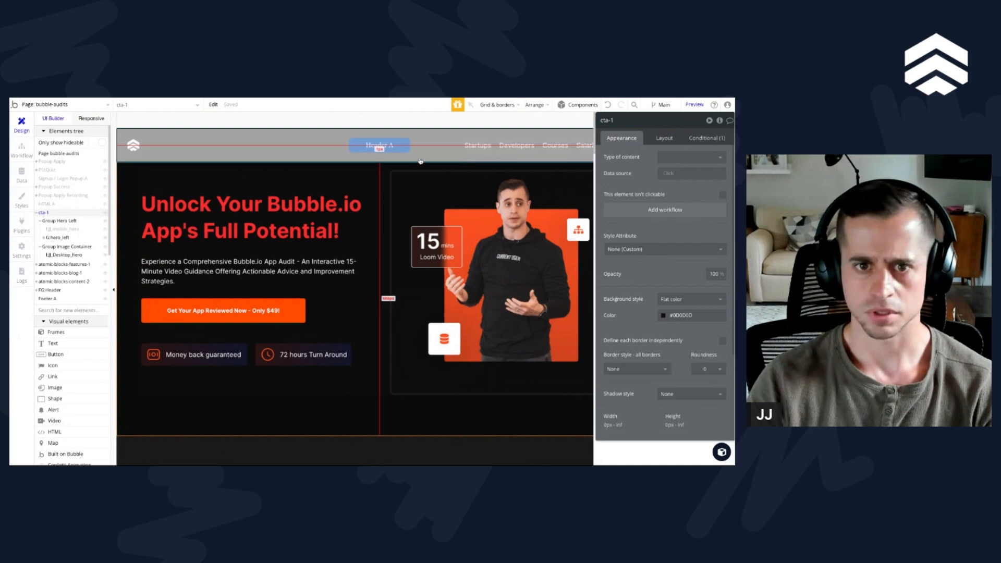
left_click(387, 180)
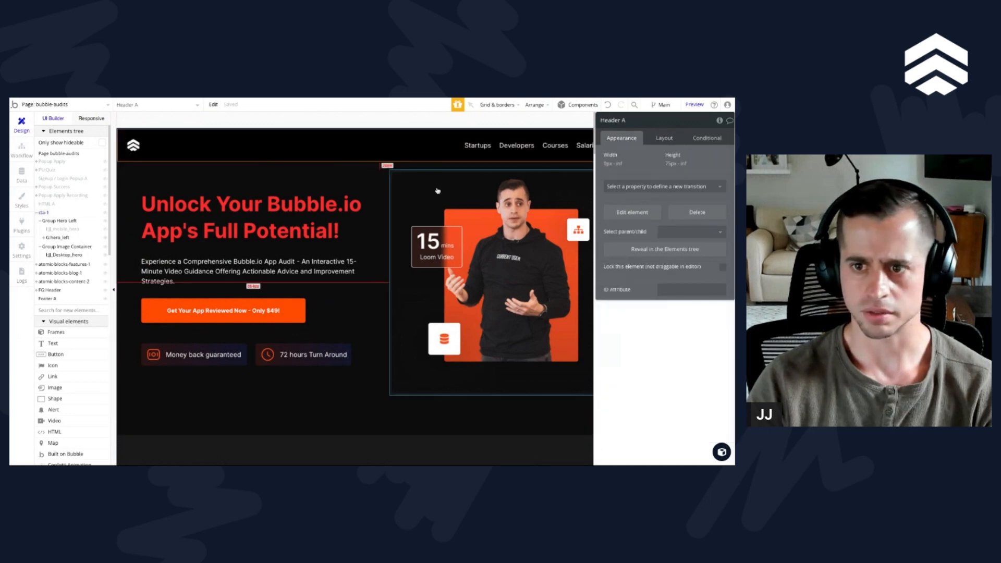
left_click(630, 213)
left_click(690, 262)
left_click(679, 269)
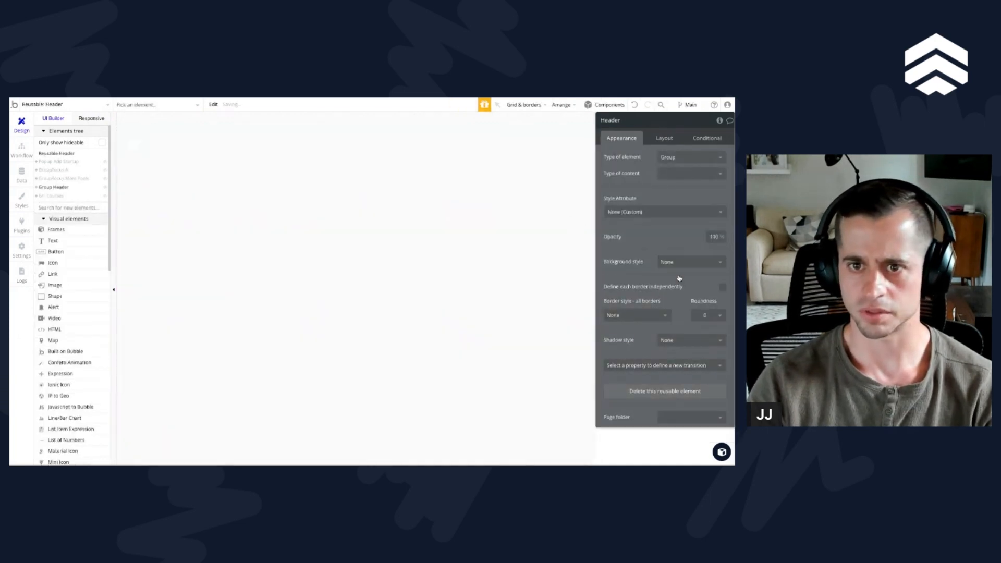
left_click(55, 106)
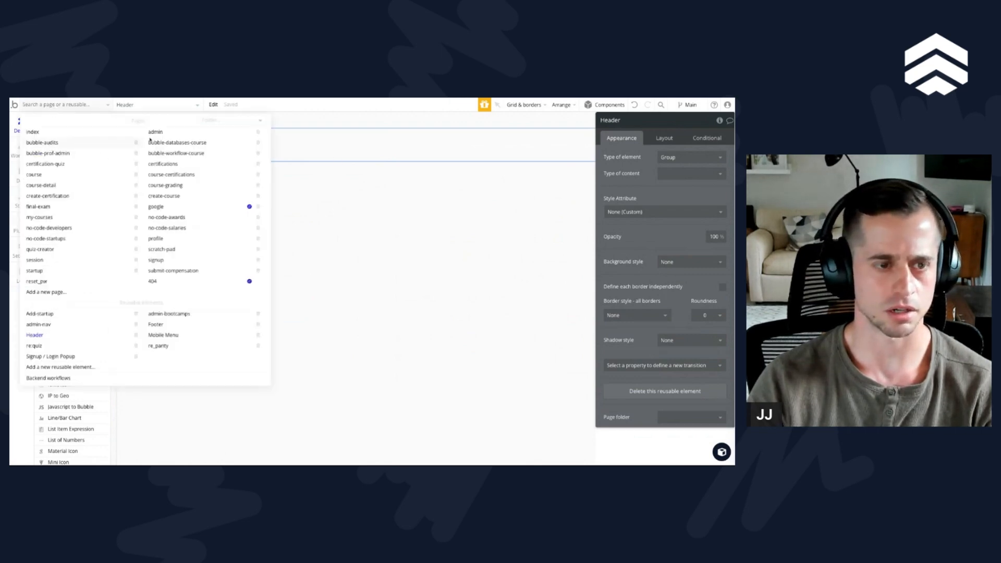
left_click(42, 142)
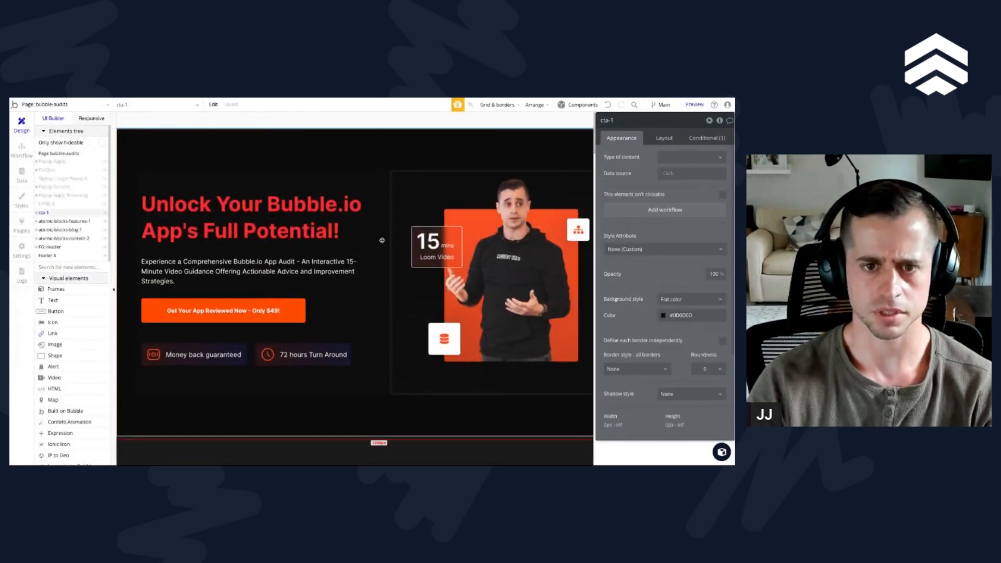
Step: Place the cta-1 section behind the header by sending it to the back on the bubble-audits page
right_click(374, 177)
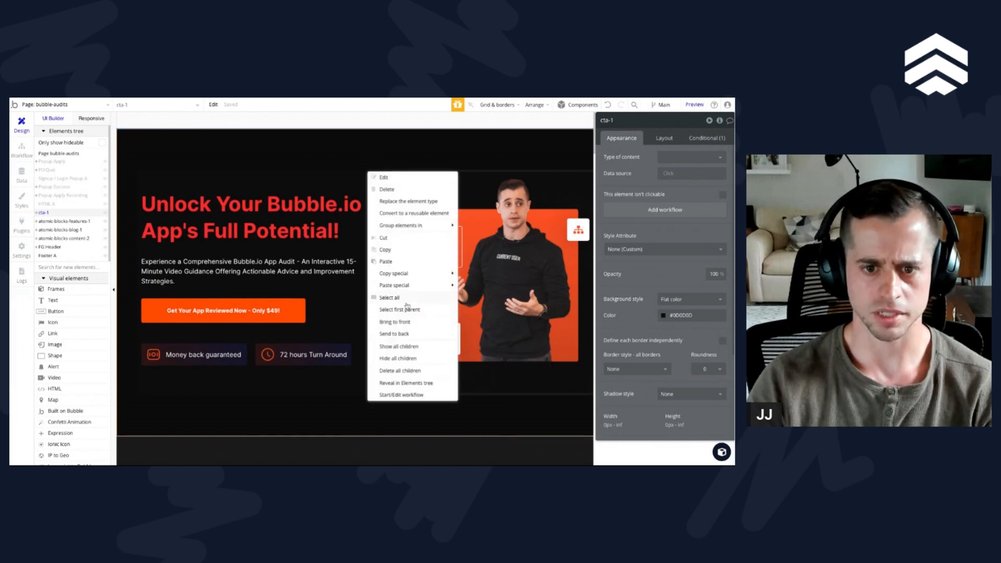
left_click(397, 334)
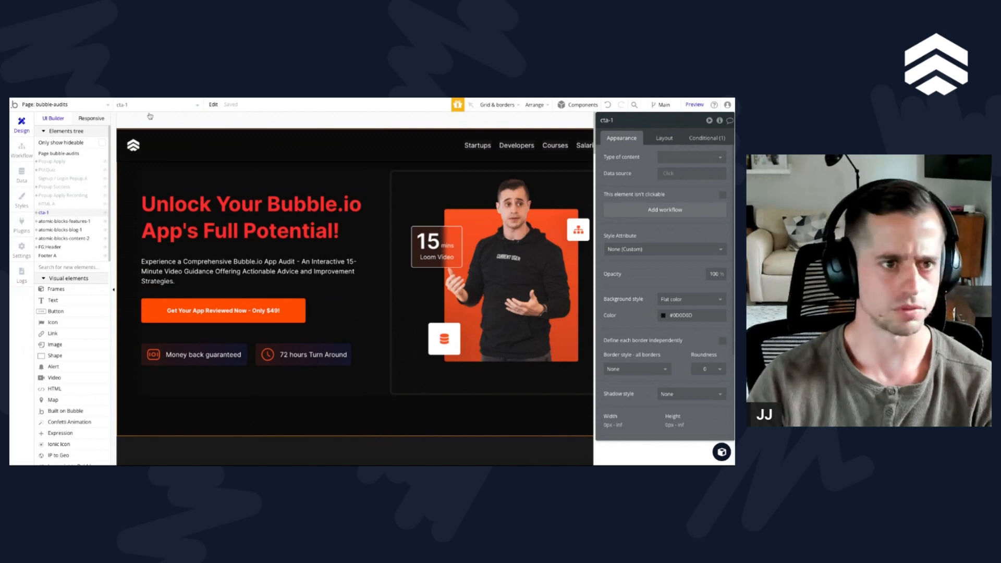
Step: Examine the hero together with the header at the 1200, 992 and 768 page widths in the responsive view
left_click(91, 118)
scroll(455, 231, "down", 1)
scroll(437, 356, "up", 1)
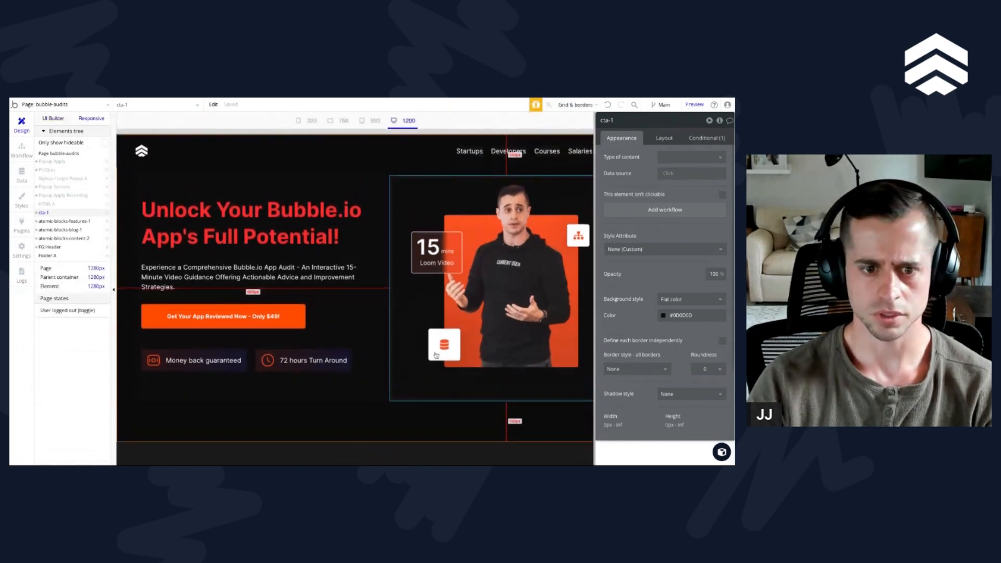
left_click_drag(733, 130, 893, 129)
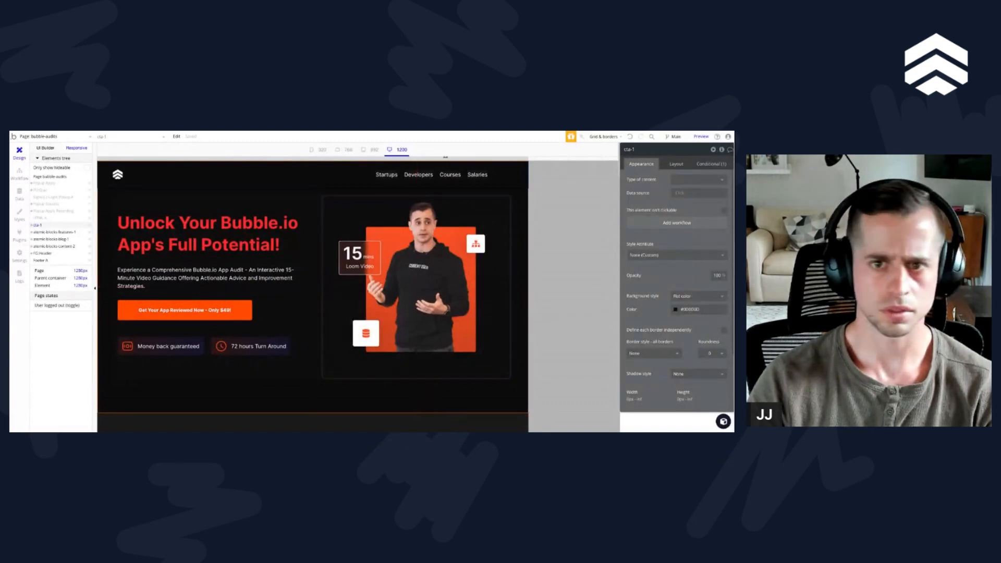
left_click(375, 150)
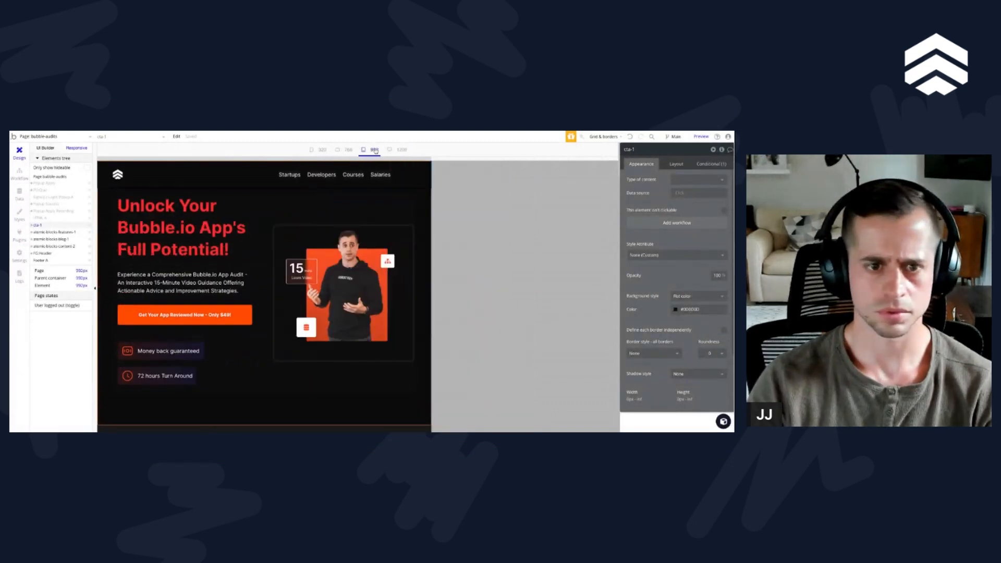
left_click(346, 151)
scroll(310, 237, "down", 5)
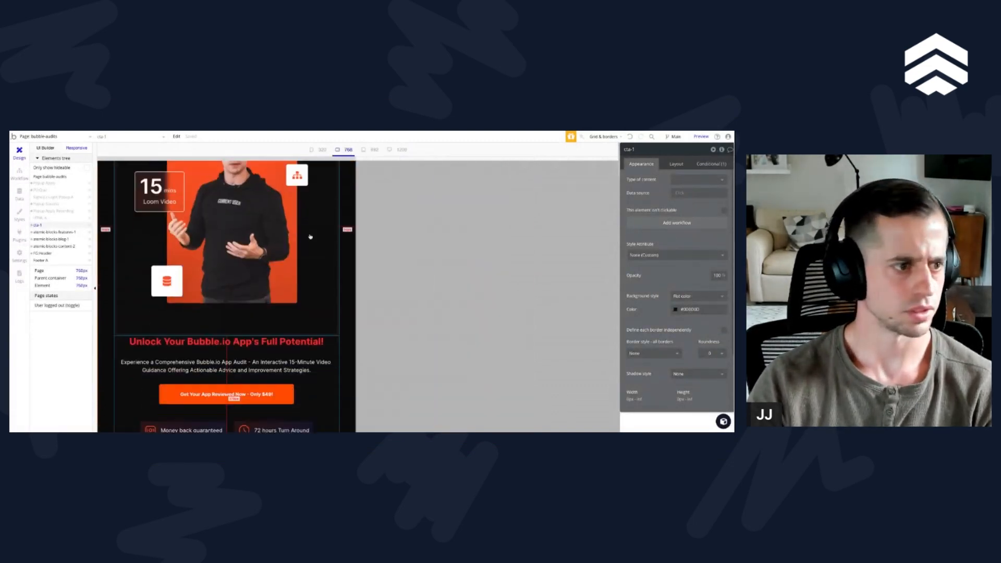
Step: Add a max width of 500 px to the mobile hero image's condition for page widths up to 768
scroll(310, 236, "up", 3)
left_click(310, 236)
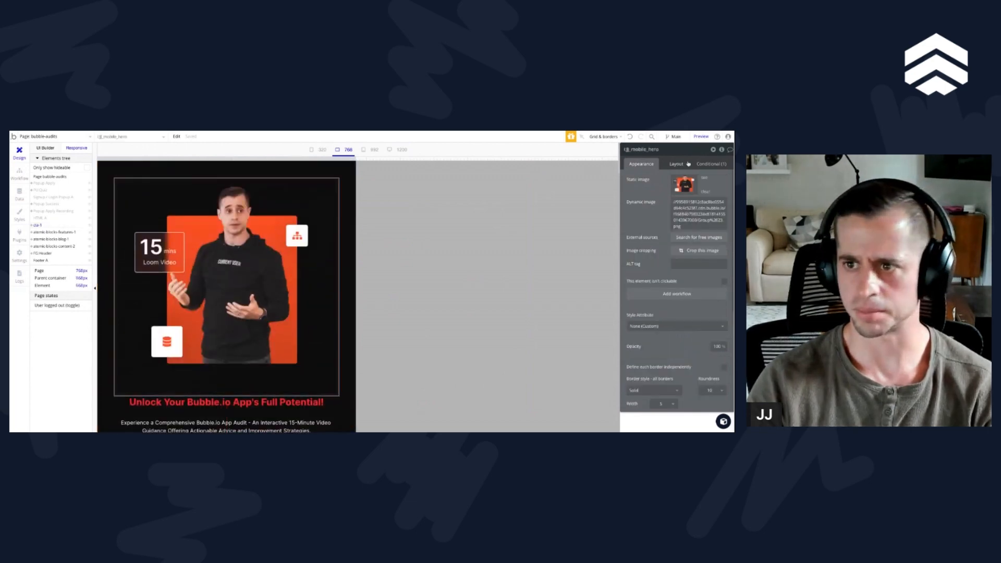
left_click(713, 170)
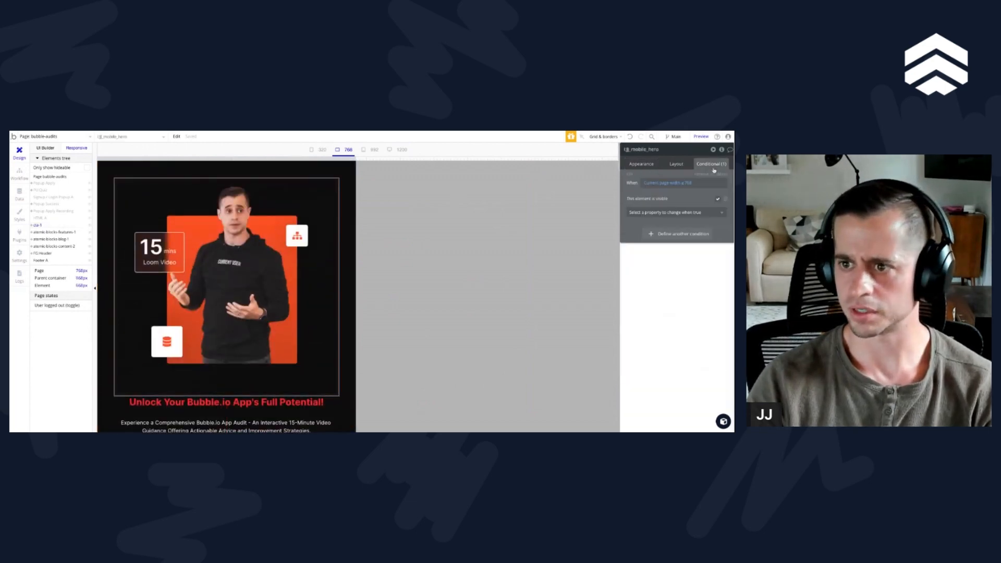
left_click(667, 213)
type("max")
key("Return")
left_click(703, 210)
type("500")
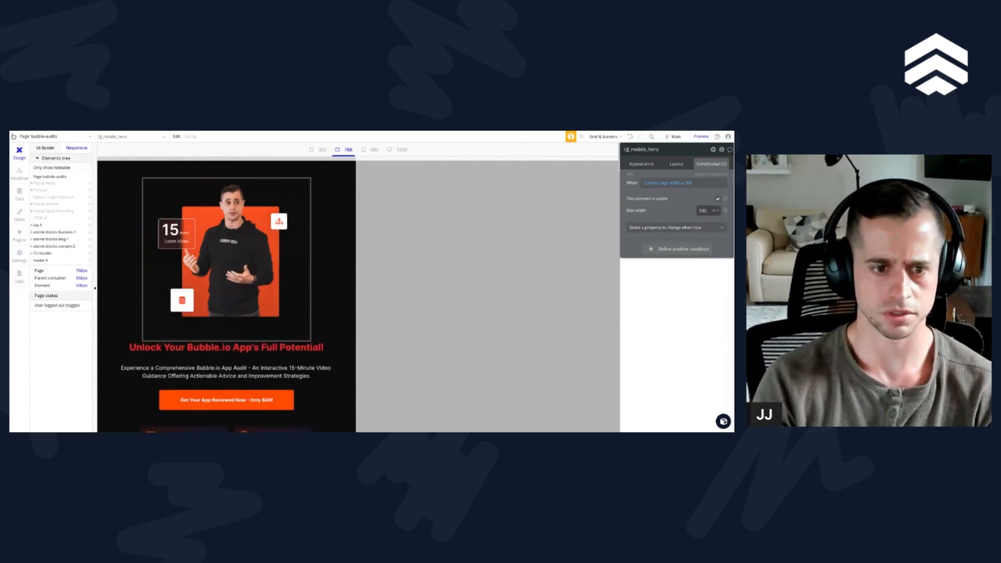
Step: Examine the hero's resized image and the two guarantee badges at the 320 and 768 page widths
left_click(325, 151)
left_click(336, 150)
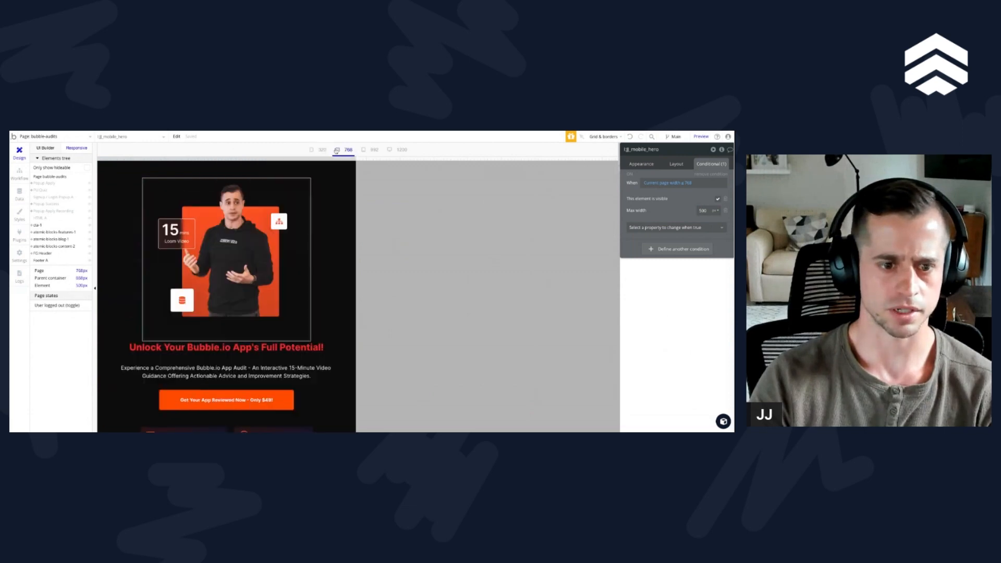
scroll(295, 317, "down", 2)
scroll(295, 317, "up", 2)
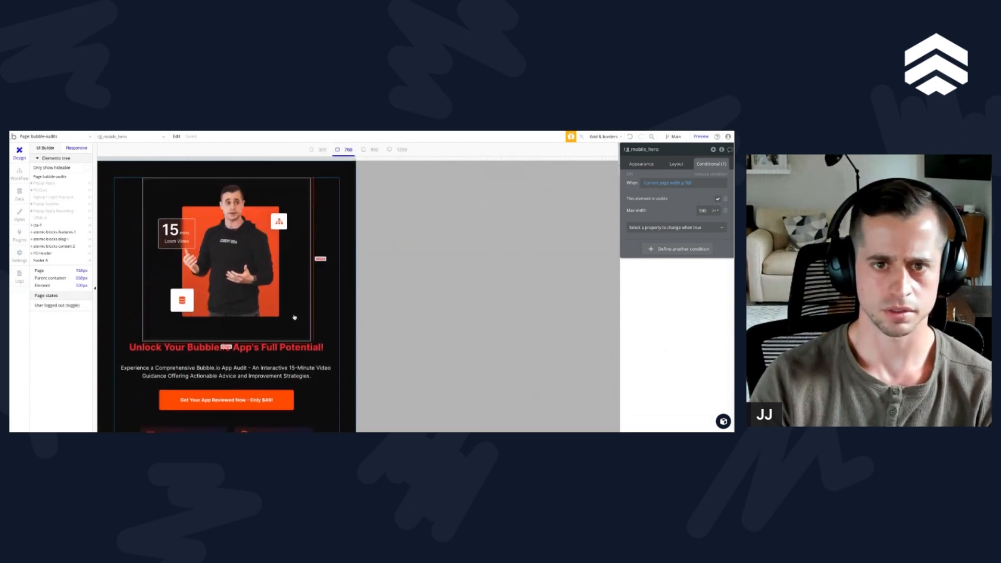
left_click(324, 170)
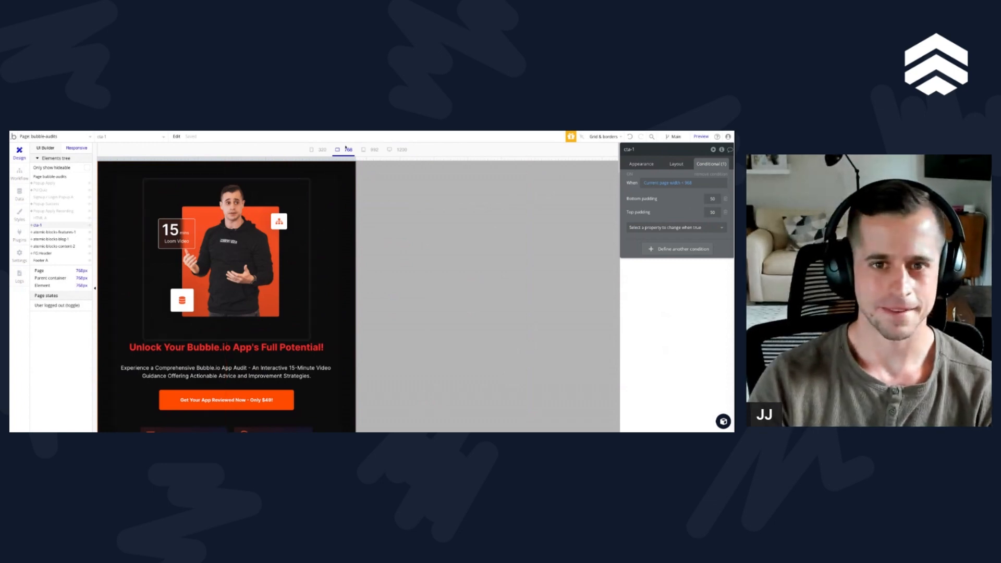
left_click(320, 150)
scroll(174, 380, "down", 1)
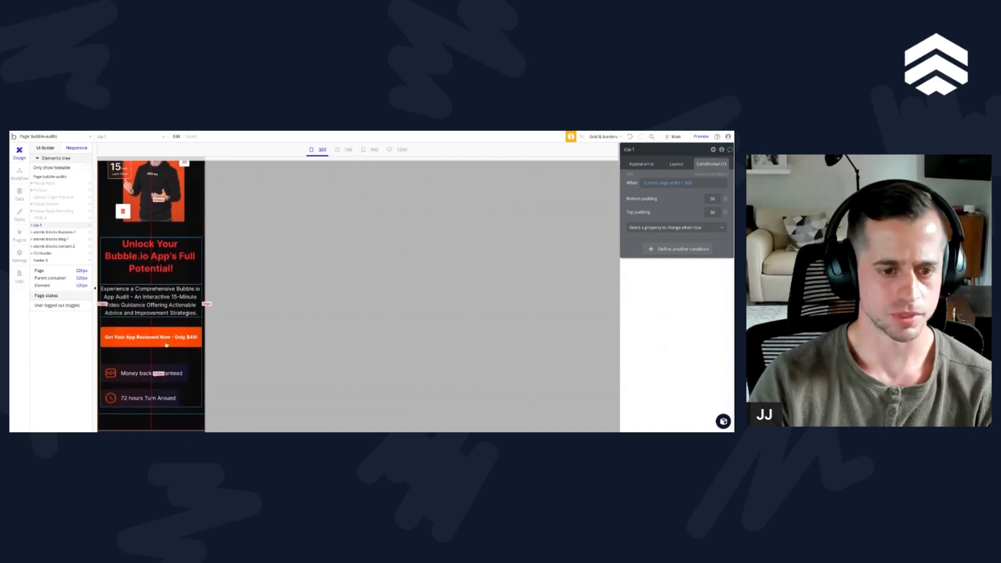
left_click(174, 381)
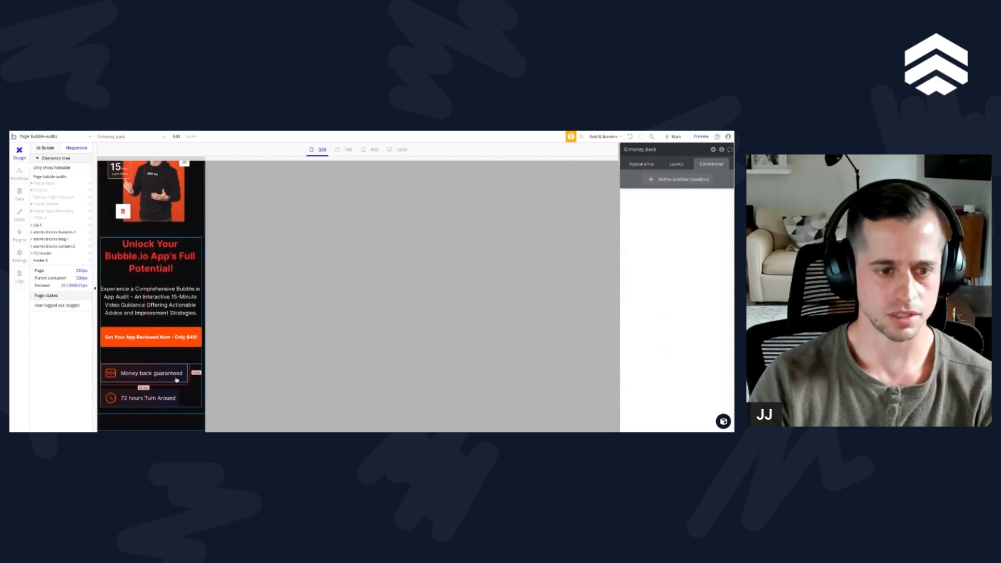
left_click(346, 150)
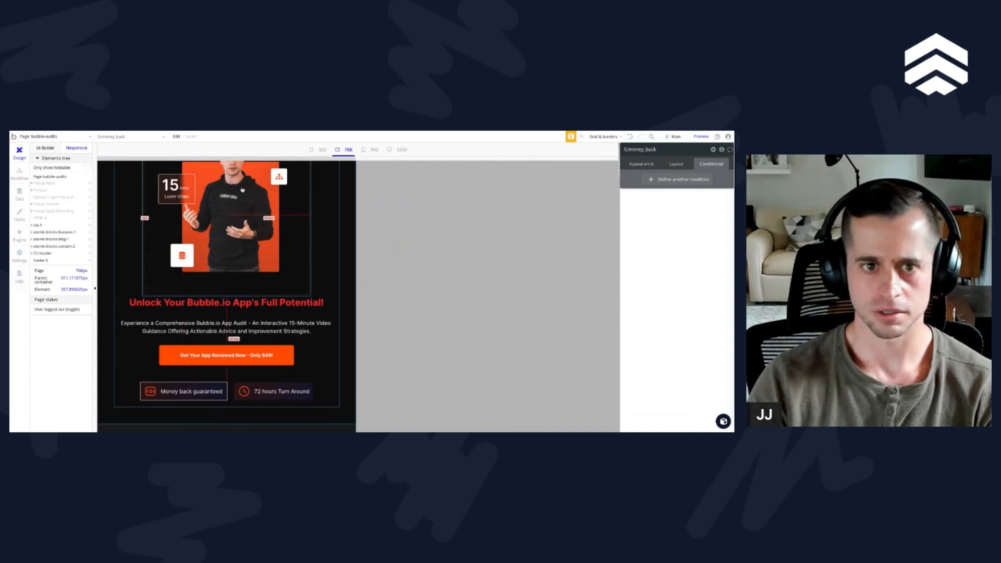
left_click(316, 150)
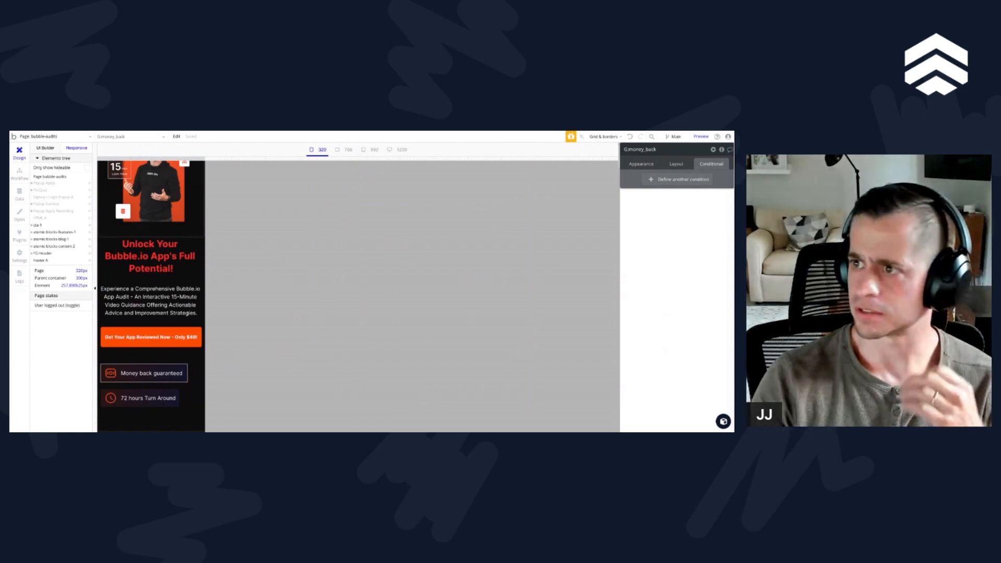
Step: Paste the copied conditional formatting onto the Money back guaranteed group and set its page width threshold to 450
right_click(710, 164)
left_click(678, 157)
left_click(689, 183)
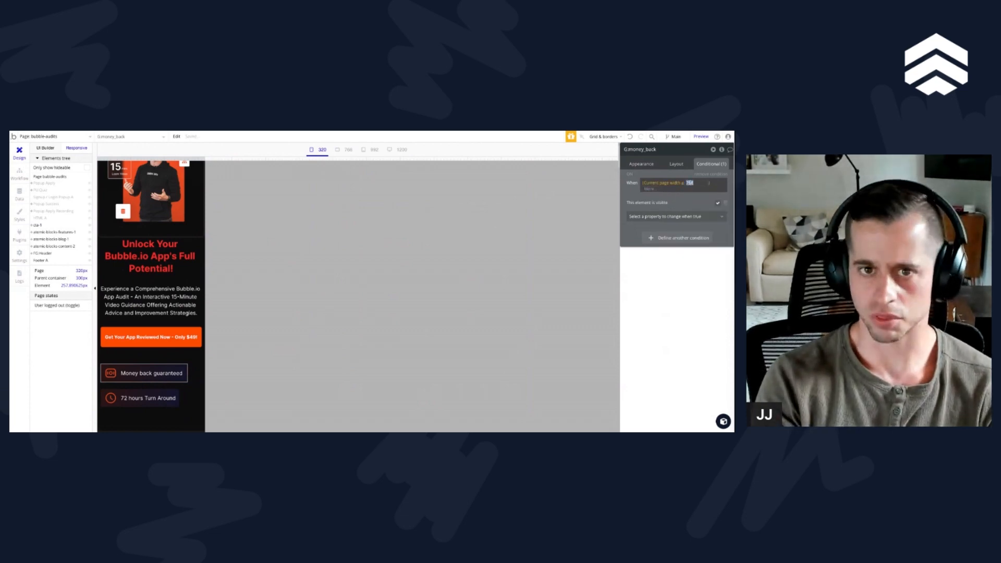
type("400")
left_click(694, 199)
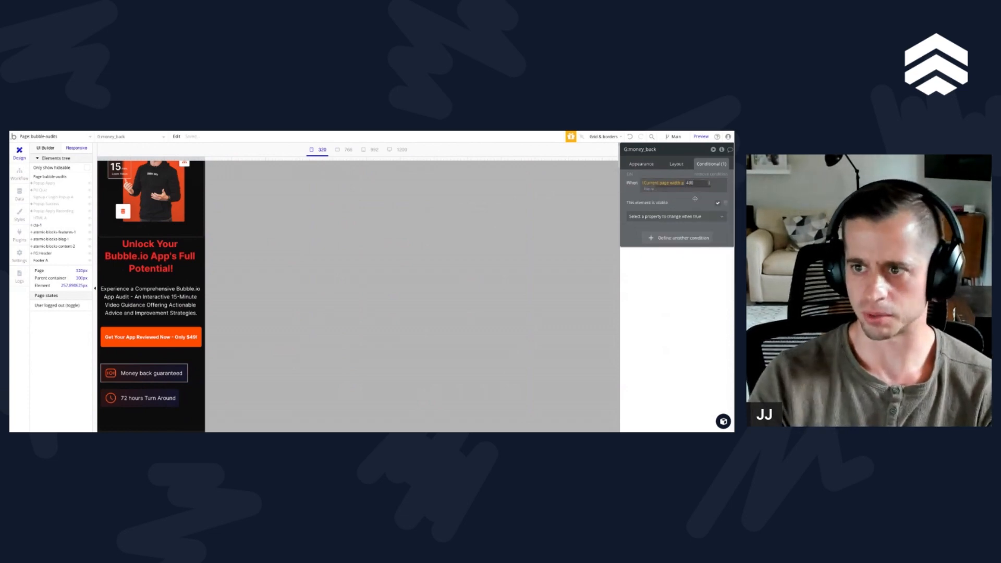
key("BackSpace")
key("BackSpace")
type("50")
key("Return")
key("Escape")
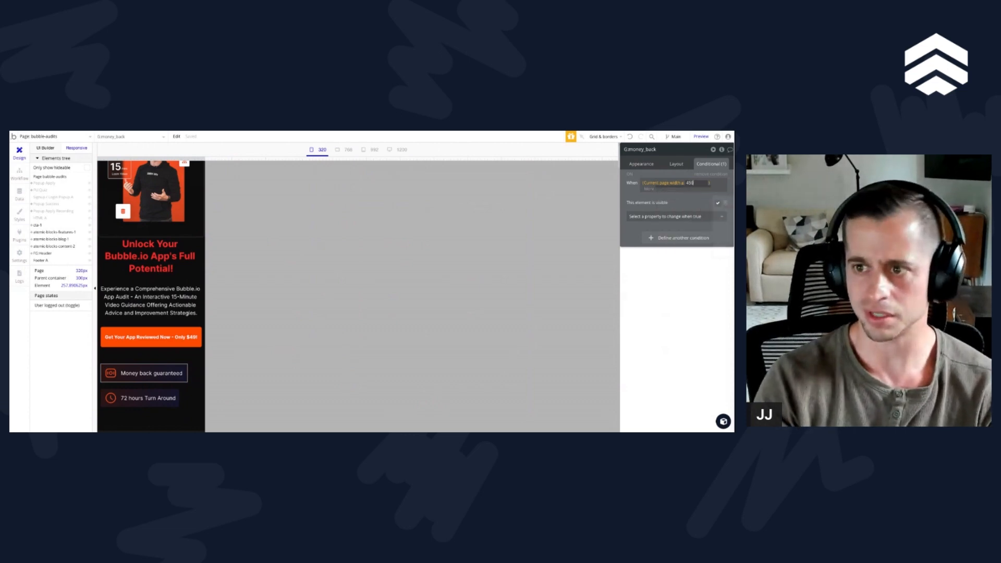
Step: Replace the visibility property in the Money back guaranteed group's condition with a centered container alignment
left_click(669, 199)
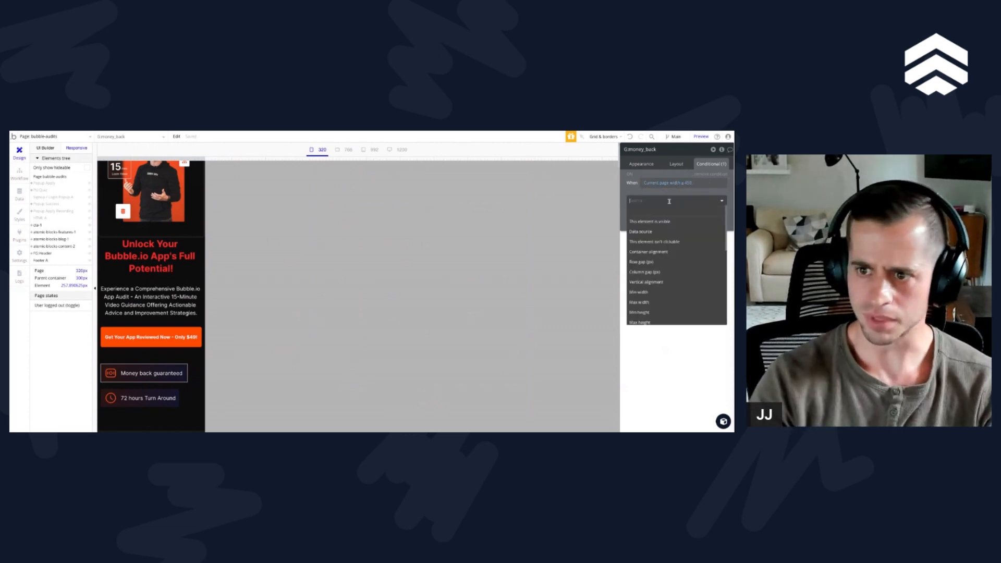
type("hi")
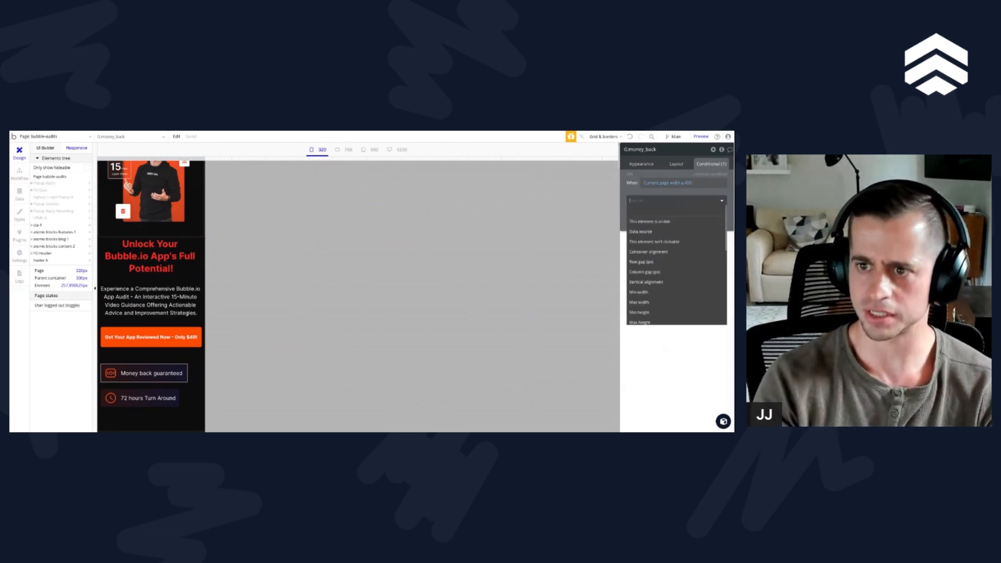
type("or")
type("ali")
key("Down")
key("Down")
key("Up")
key("Return")
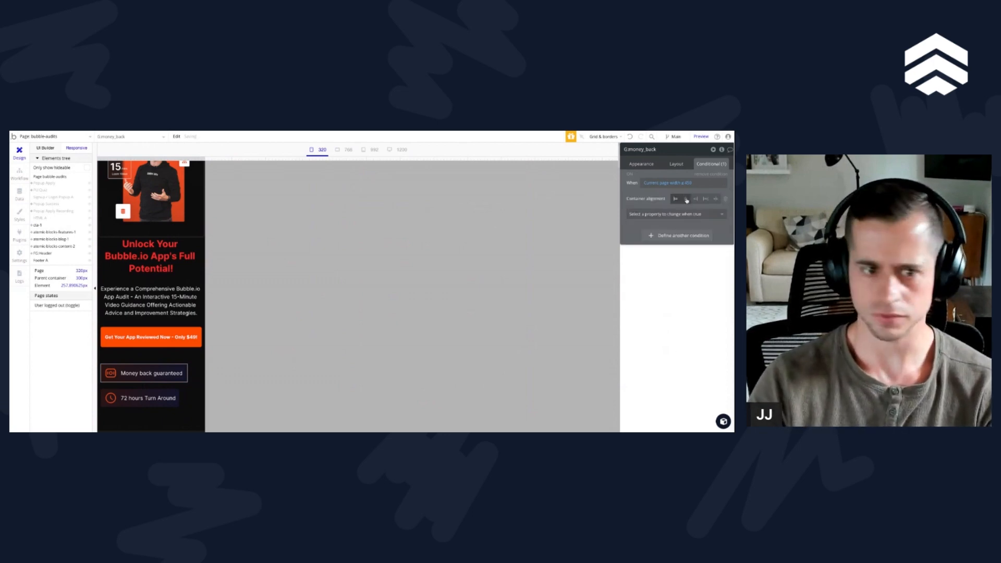
Step: Try a vertical alignment property in the Money back guaranteed group's condition, and remove it
left_click(197, 374)
left_click(197, 375)
left_click(668, 213)
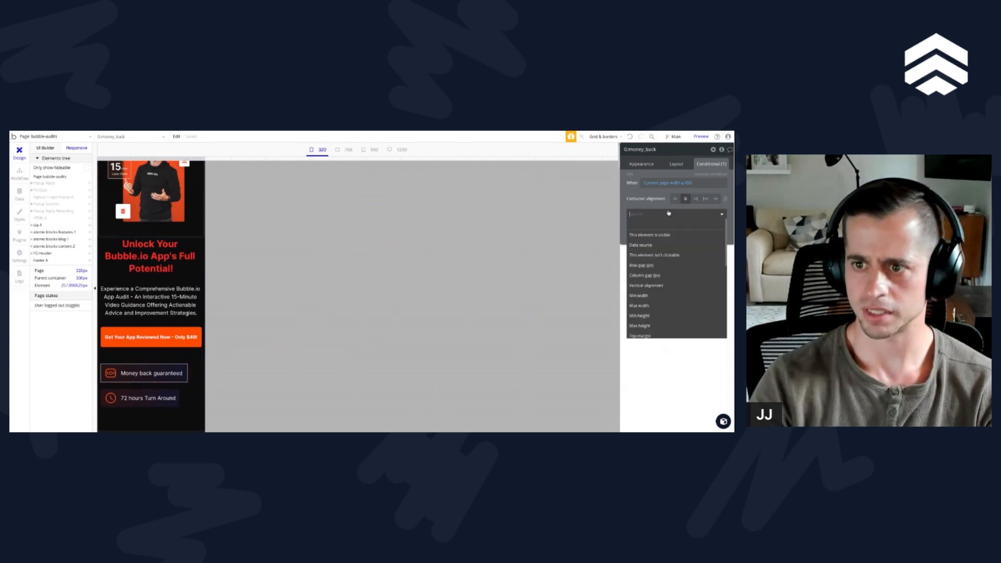
left_click(646, 285)
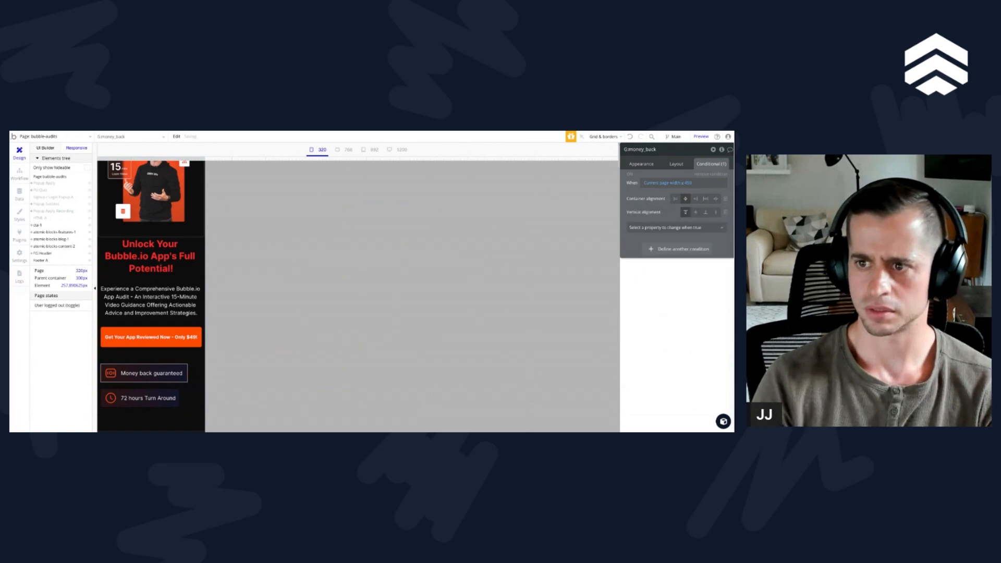
left_click(725, 212)
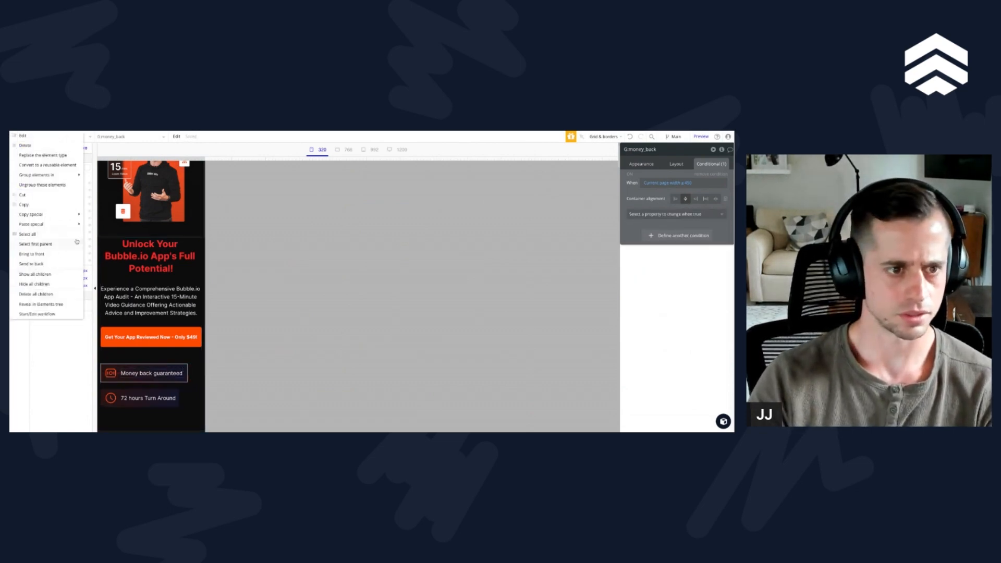
Step: Select Group R, the parent of the two badges, and review its layout and conditional settings
left_click(50, 273)
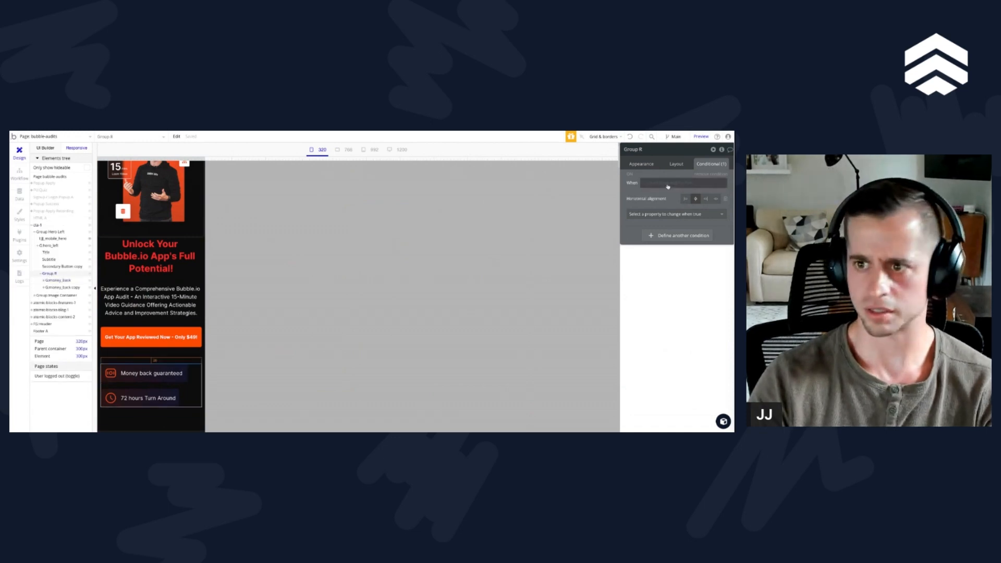
left_click(676, 164)
left_click(710, 164)
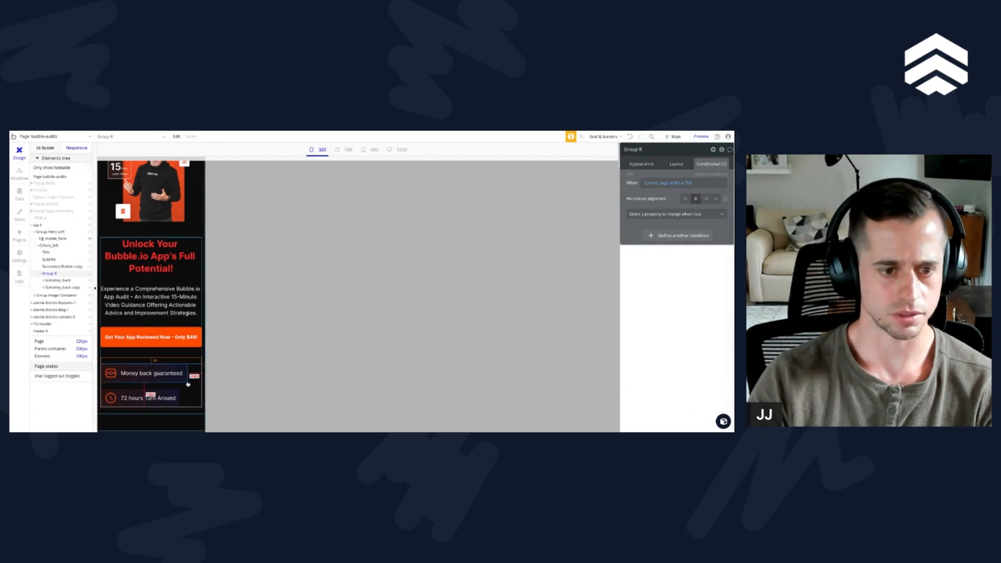
Step: Rename the copied money_back group holding the 72 hours Turn Around badge as G:turn_around
left_click(79, 288)
double_click(663, 150)
key("ctrl+shift+Left")
key("ctrl+shift+Left")
type("turn_aro")
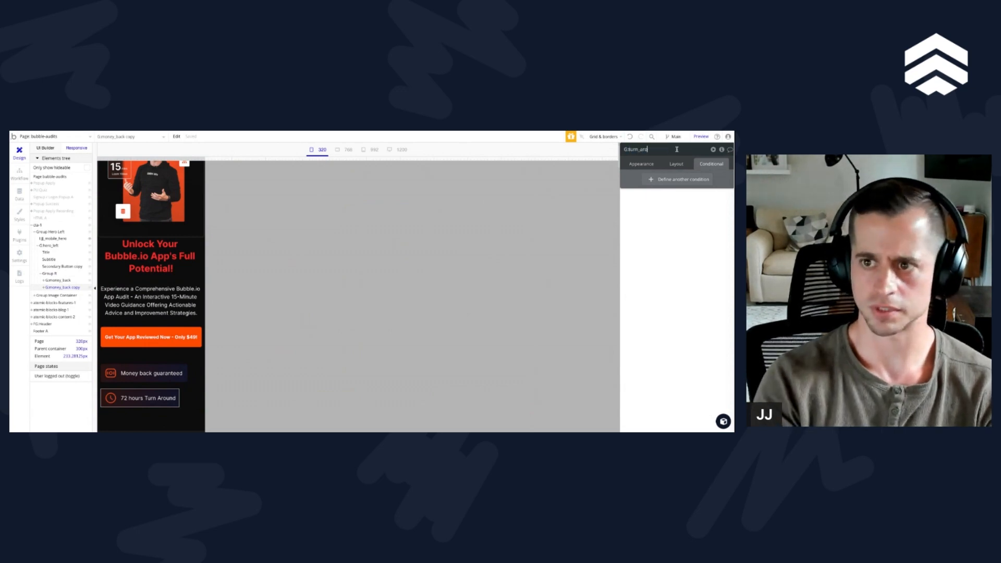
type("und")
Step: Try centering the container alignment of the G:turn_around group, and restore its left alignment
left_click(57, 280)
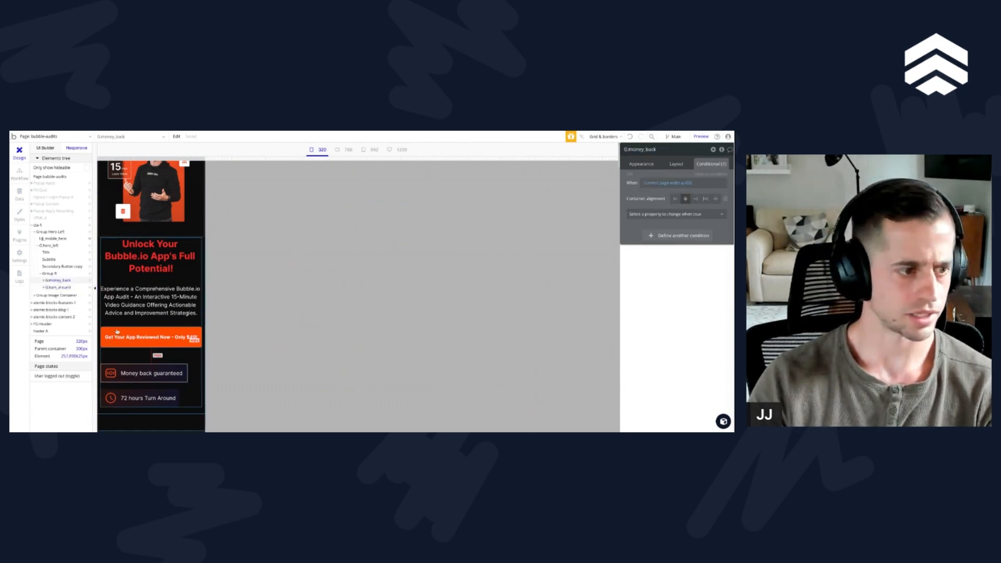
left_click(179, 400)
left_click(676, 163)
left_click(688, 194)
left_click(674, 193)
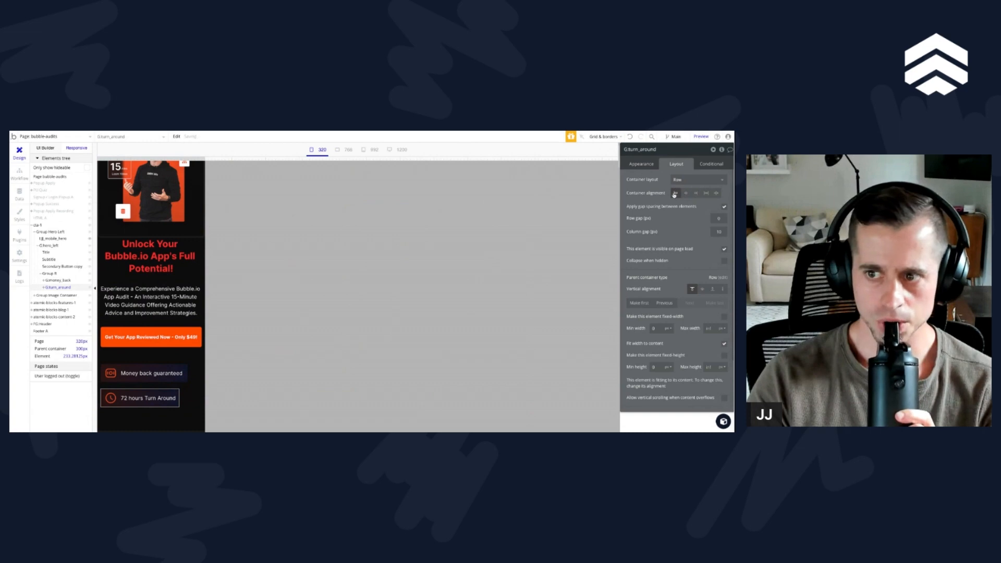
Step: Try centering Group R's container alignment in its layout, and restore its left alignment
left_click(186, 397)
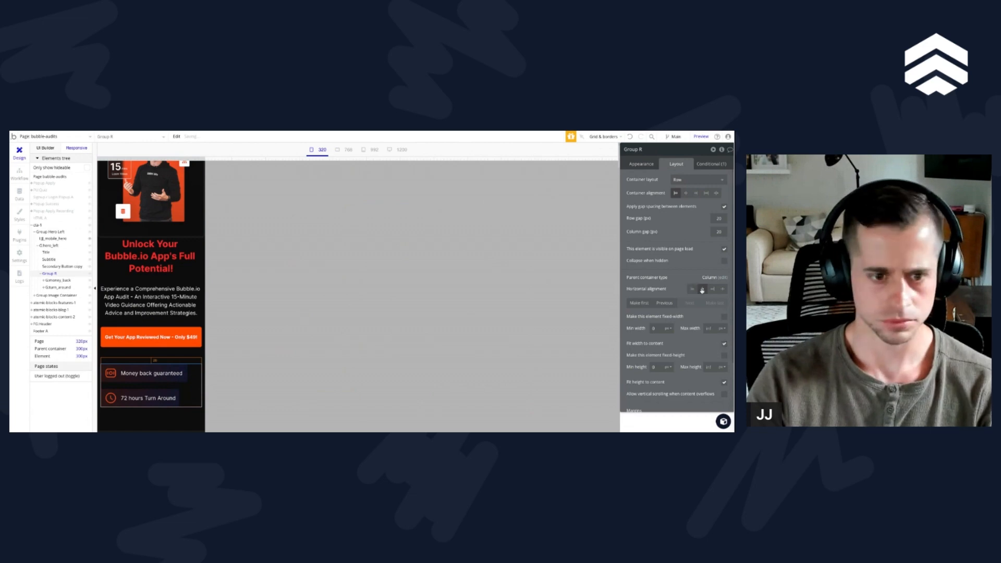
left_click(685, 193)
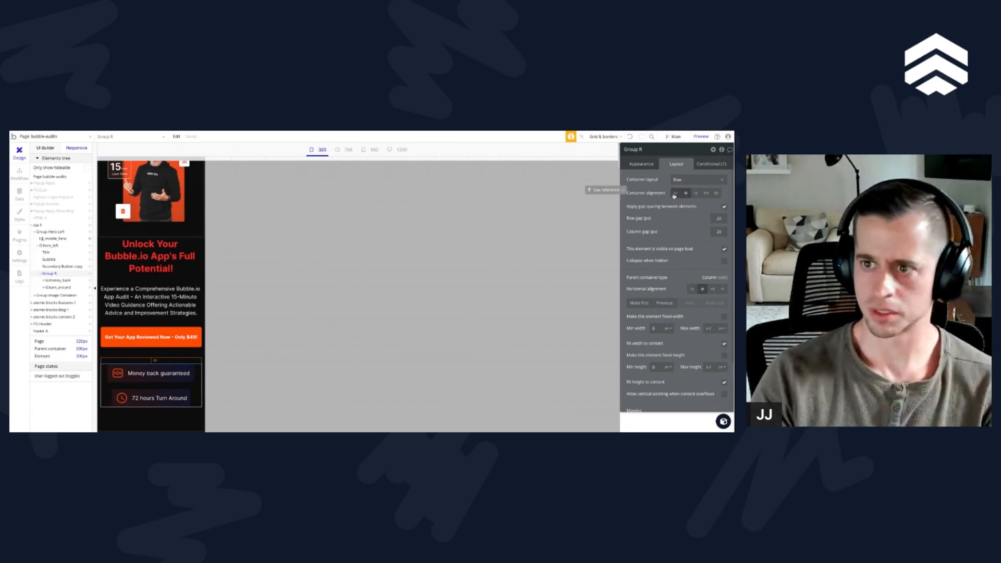
left_click(675, 194)
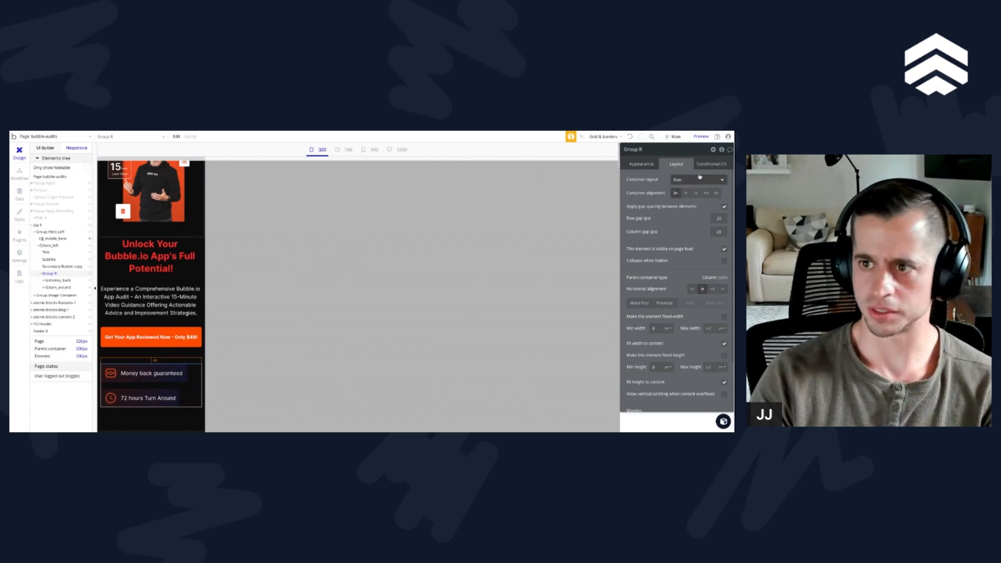
left_click(711, 164)
left_click(695, 198)
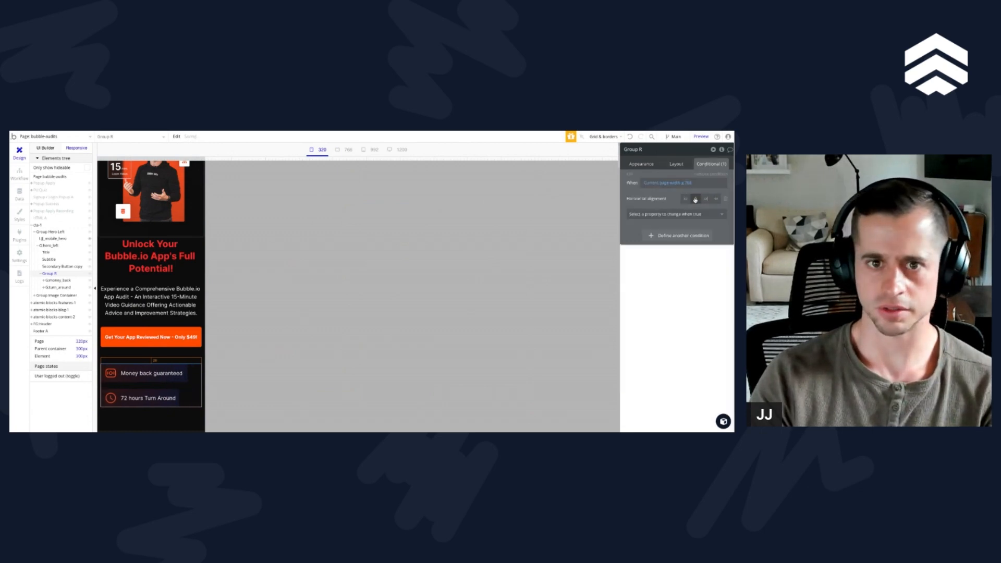
Step: Examine how Group R's condition with centered horizontal alignment behaves at page widths of about 510, 768 and 320 px
left_click_drag(205, 158, 270, 158)
right_click(681, 183)
left_click(697, 173)
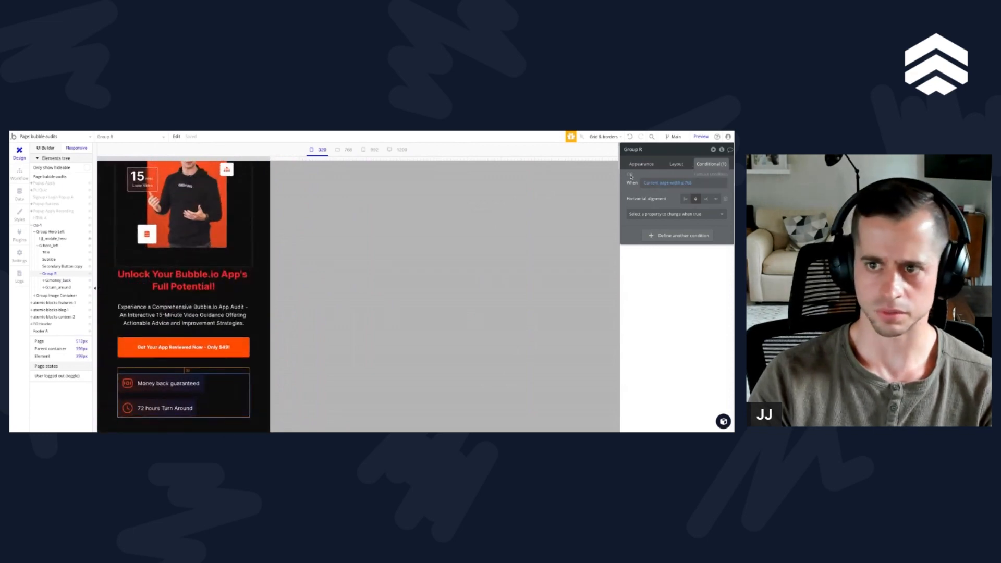
left_click(711, 174)
right_click(673, 163)
left_click(678, 158)
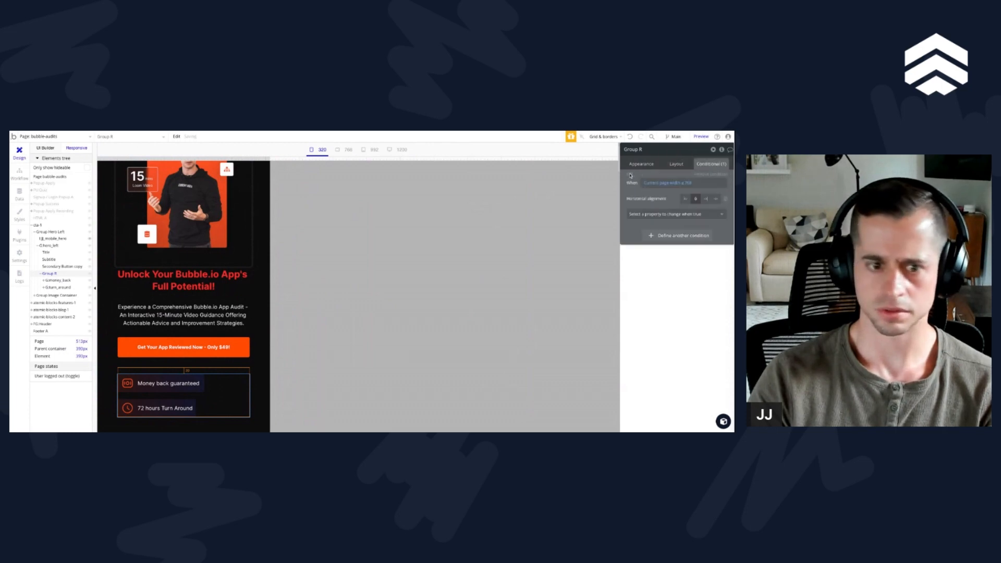
left_click(695, 199)
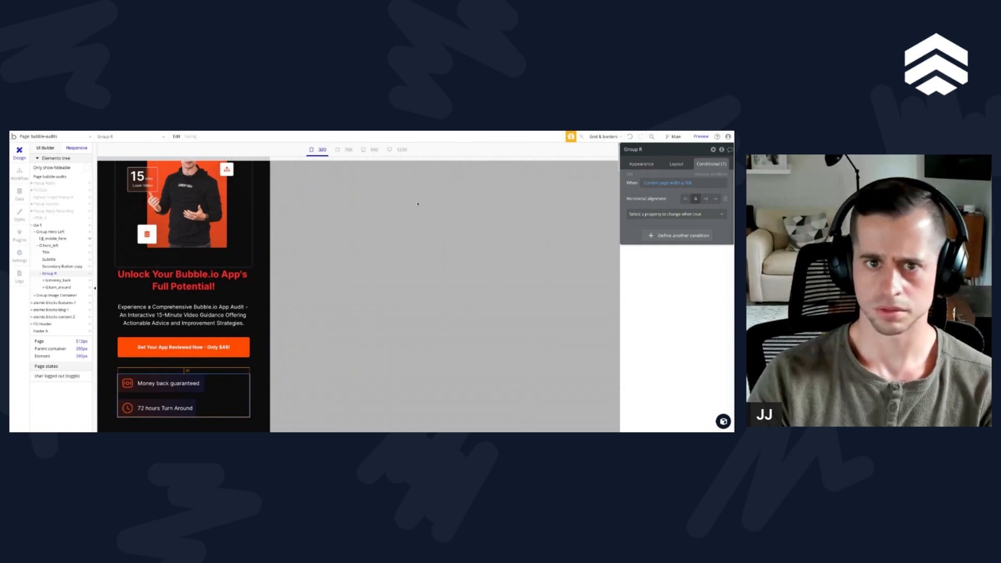
left_click(342, 150)
left_click(326, 150)
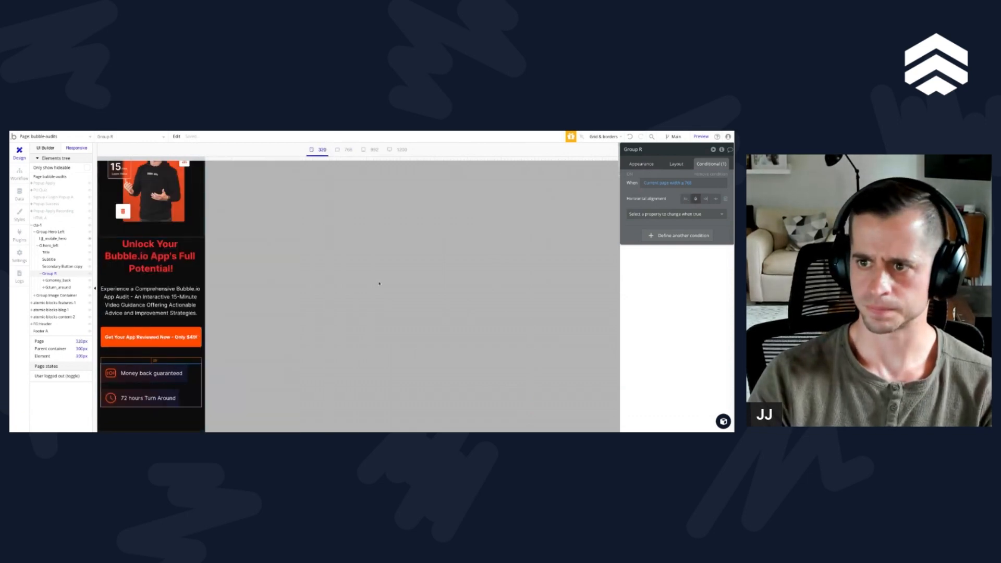
Step: Add a centered container alignment to Group R's page-width condition, and restore the condition's horizontal alignment after trying to remove it
left_click(659, 183)
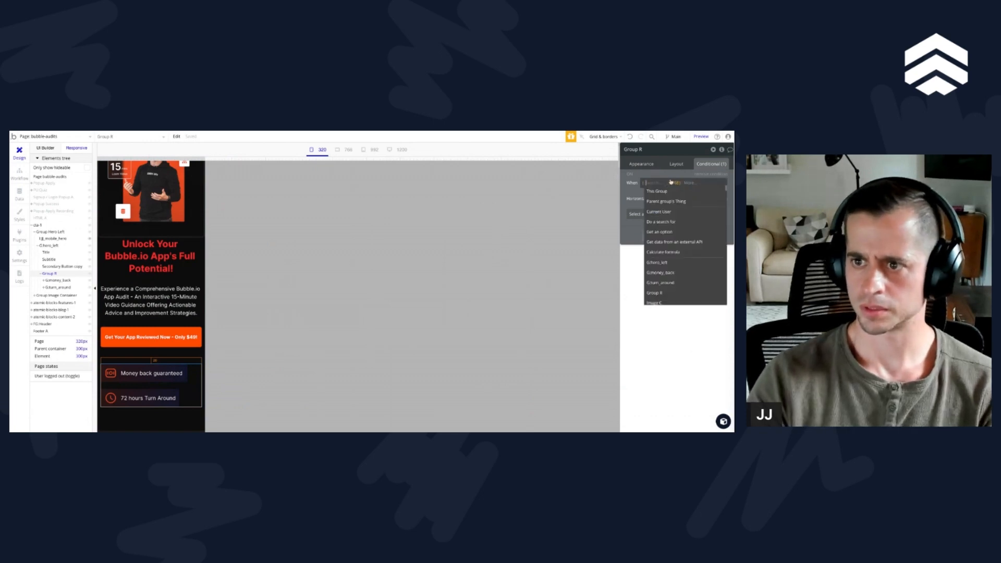
left_click(637, 194)
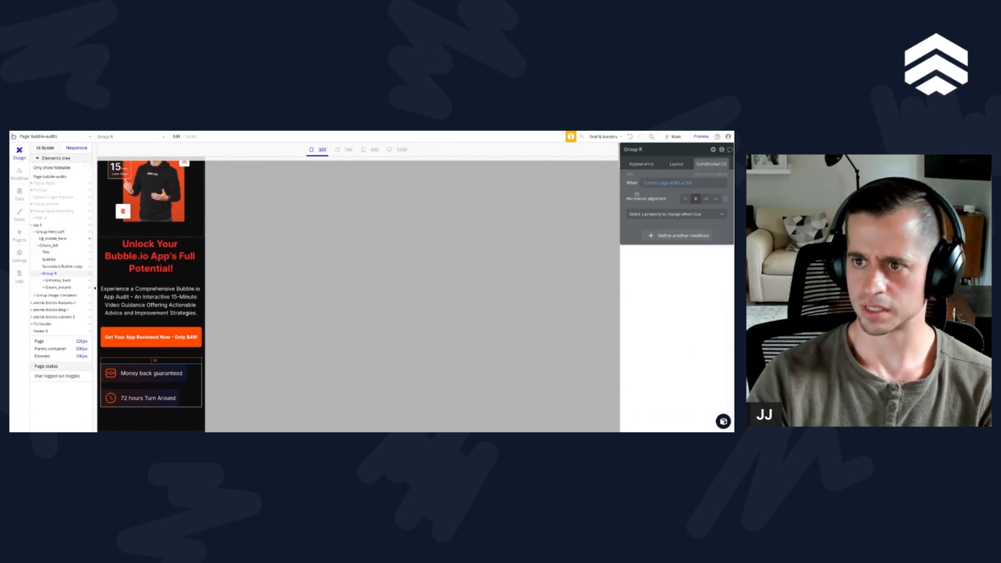
left_click(663, 219)
type("a")
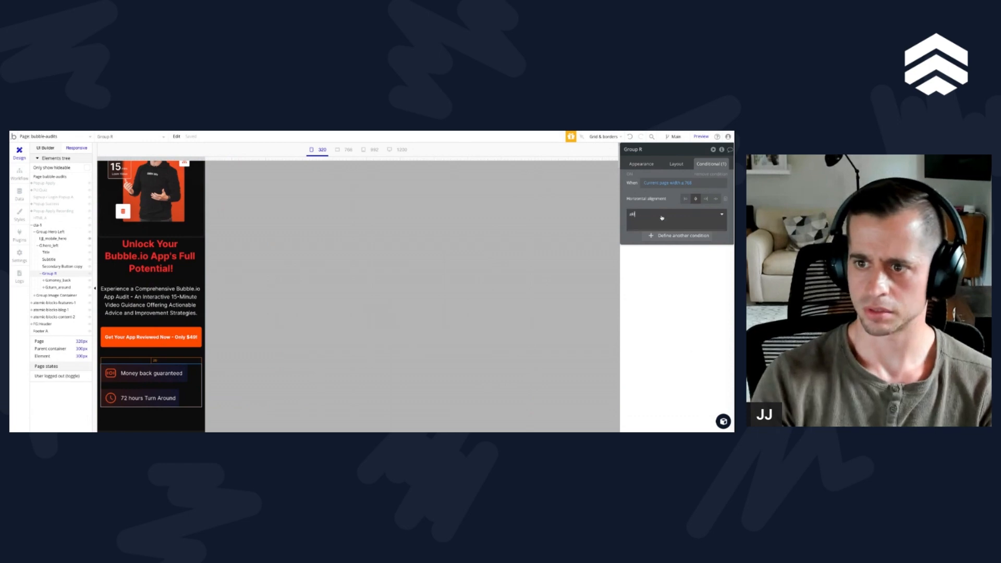
type("li")
key("Down")
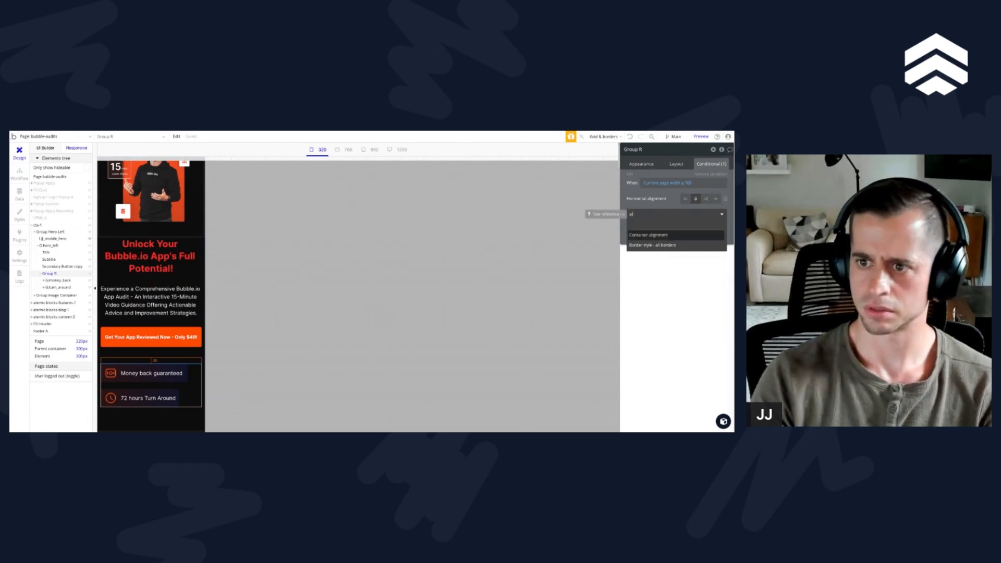
key("Return")
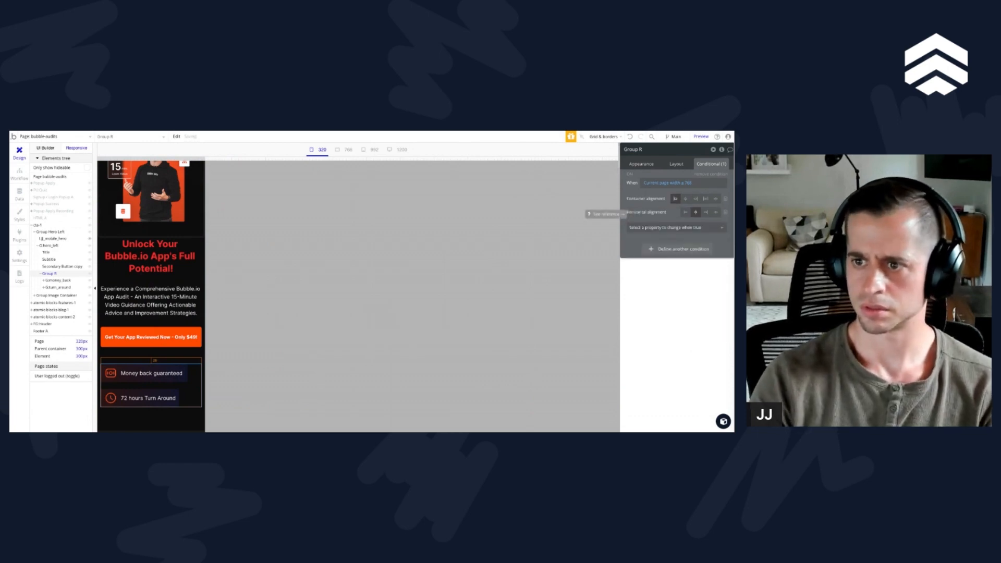
left_click(686, 200)
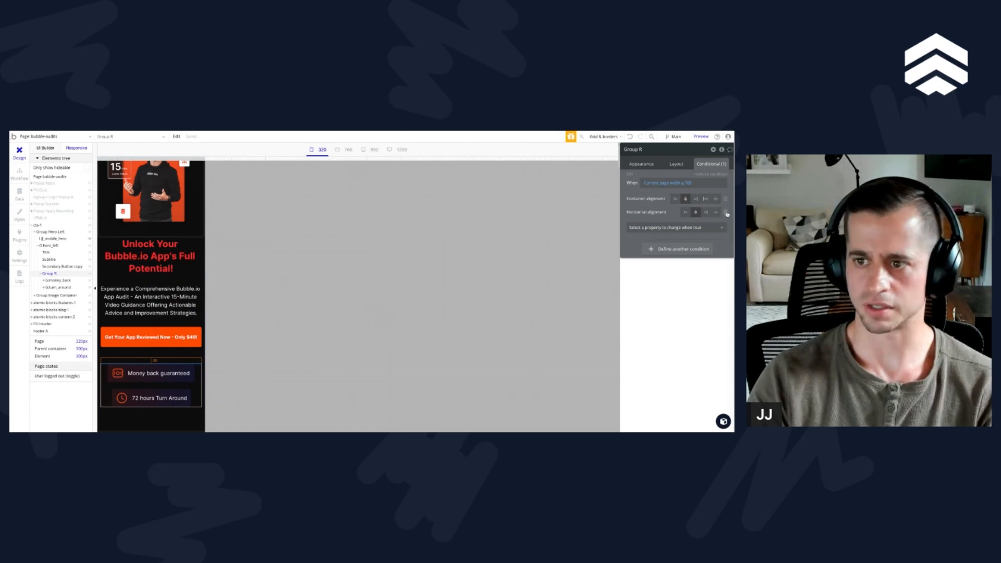
left_click(726, 212)
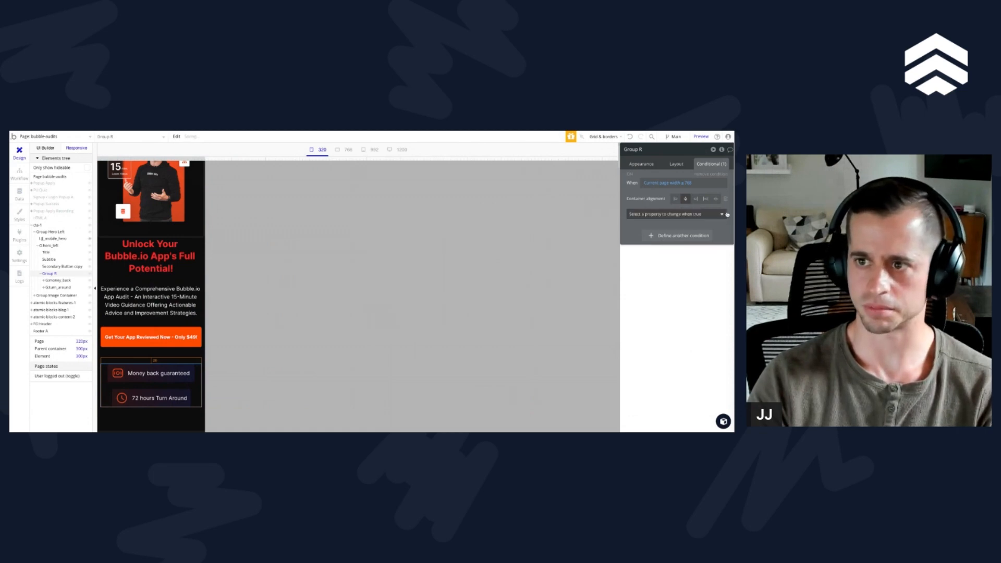
left_click(630, 137)
Step: Set Group R's default horizontal alignment to left in its layout, and check the badges at 992 px and wider desktop widths
left_click_drag(206, 159, 611, 158)
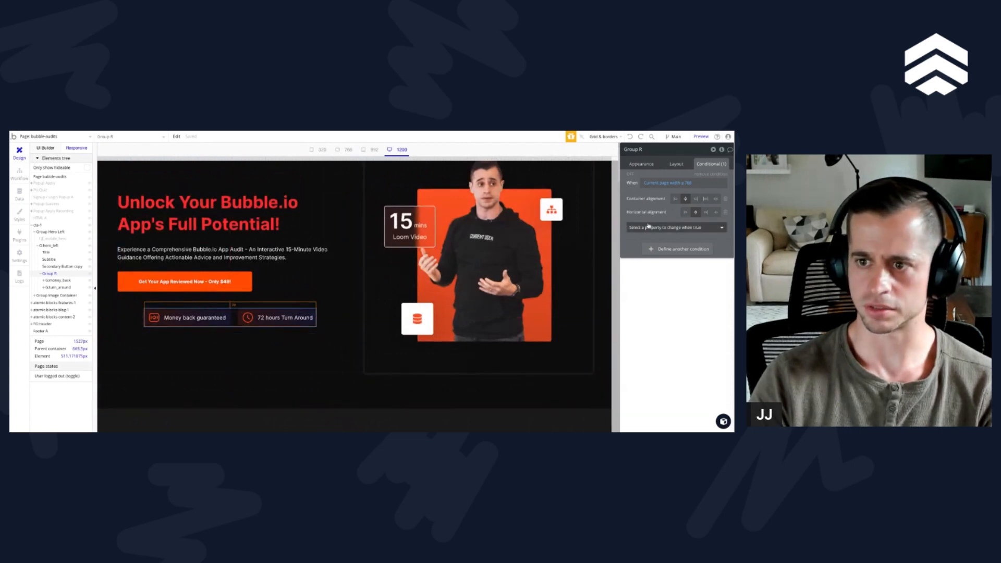
left_click(677, 165)
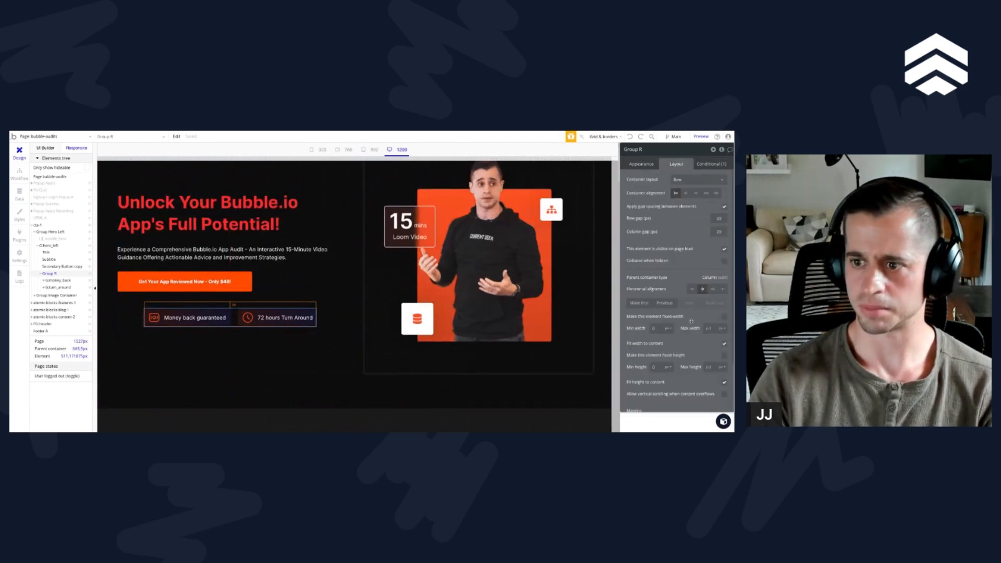
left_click(692, 289)
left_click(710, 164)
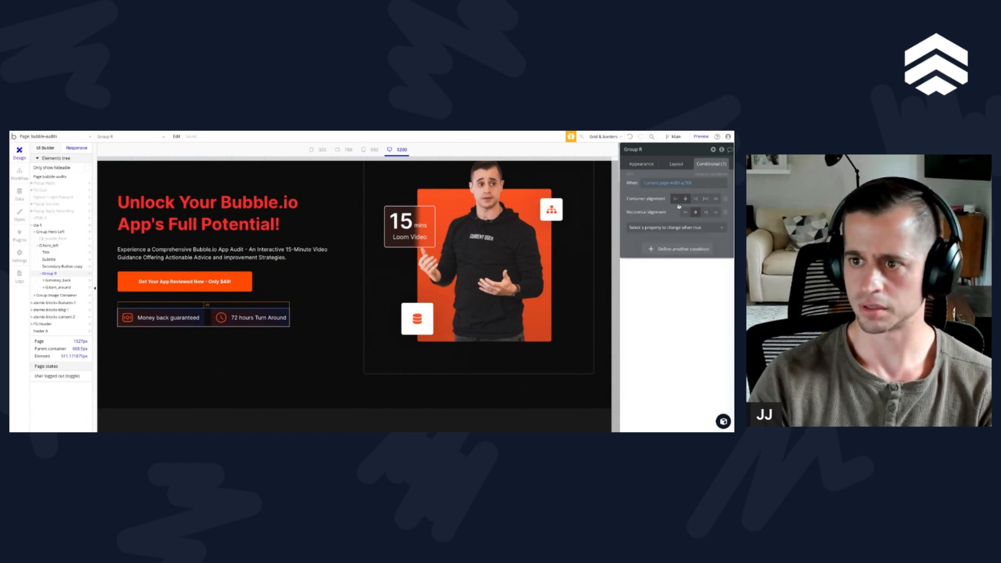
left_click(368, 150)
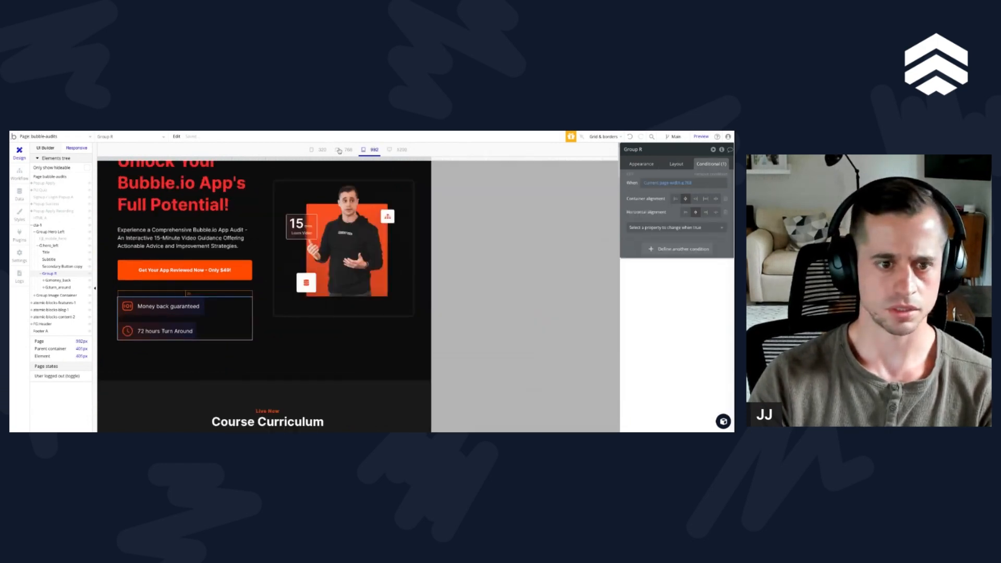
left_click_drag(430, 157, 586, 158)
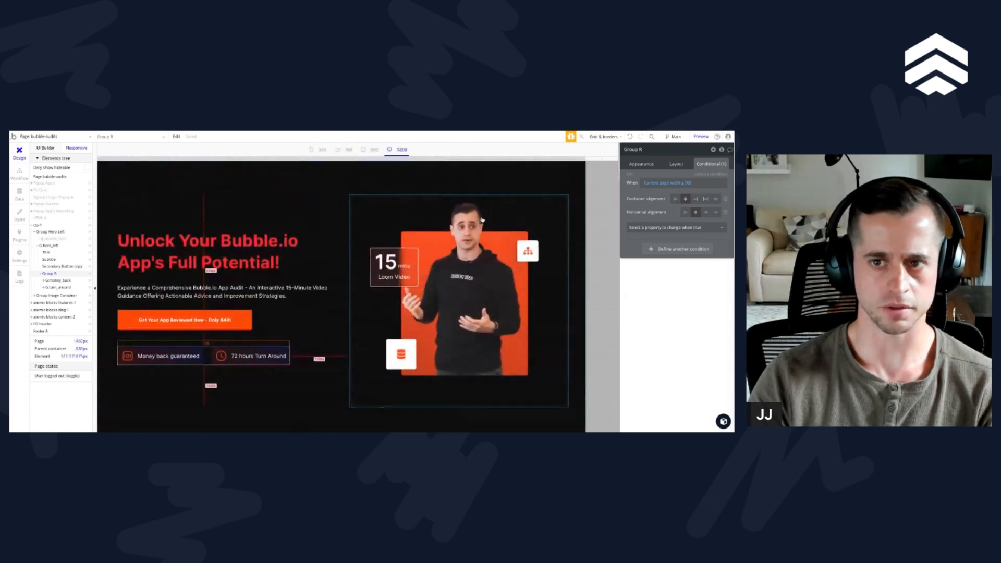
mouse_move(586, 158)
left_mouse_down()
mouse_move(494, 158)
mouse_move(590, 158)
left_mouse_up()
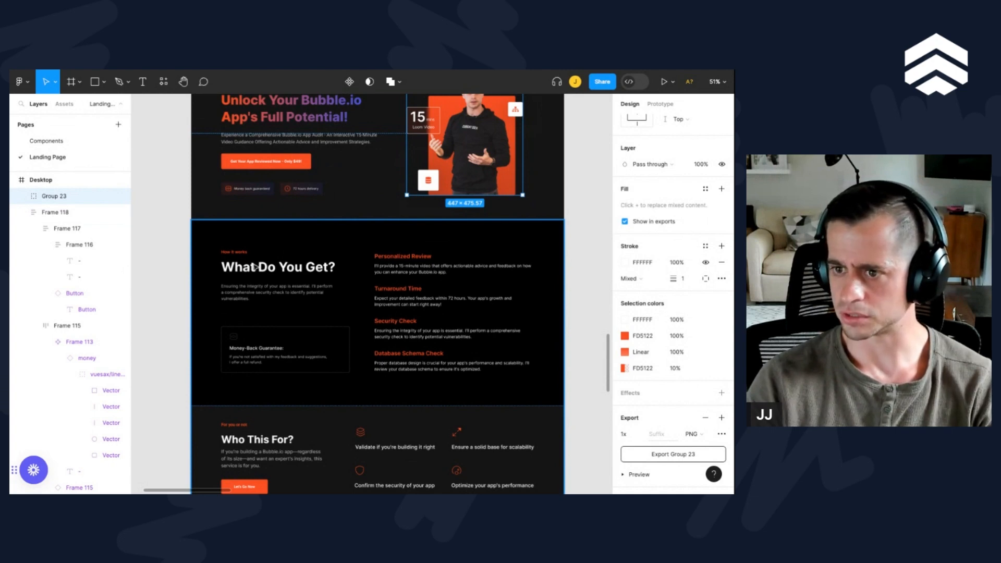
Step: Compare the "What Do You Get?" section in the Figma design with the Course Curriculum section on the Bubble page
scroll(281, 285, "down", 3)
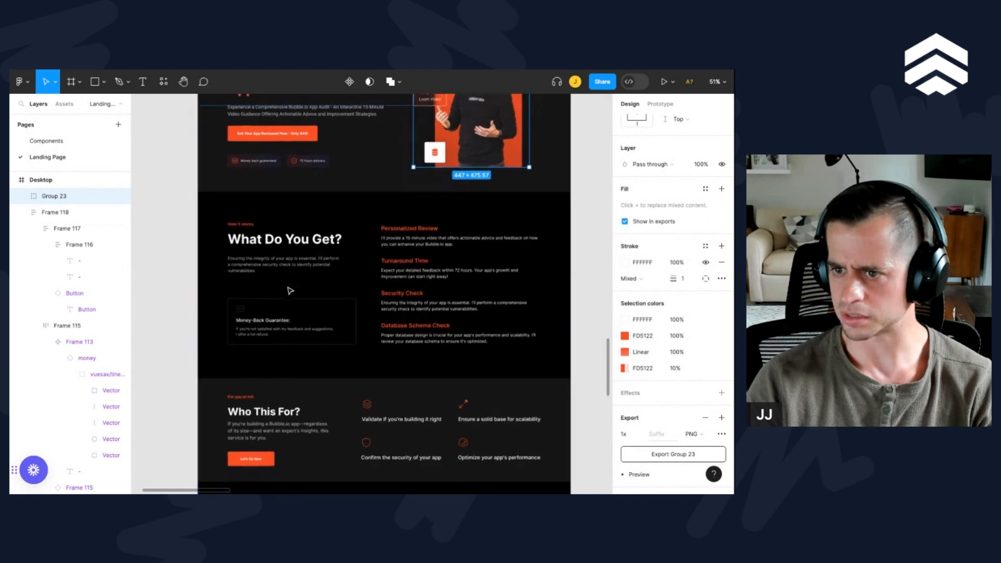
scroll(425, 262, "up", 2)
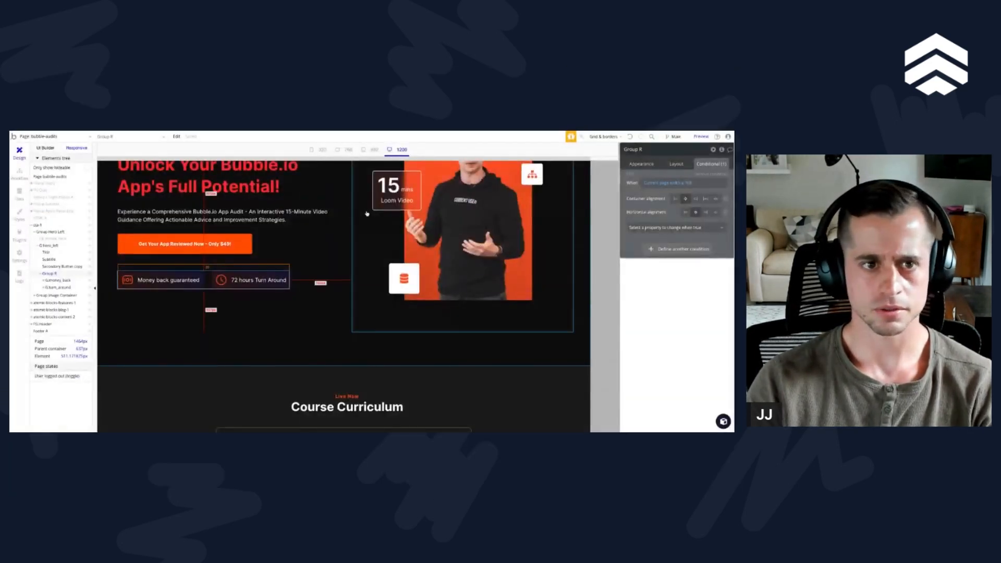
scroll(231, 251, "up", 2)
scroll(230, 251, "down", 7)
scroll(231, 251, "up", 5)
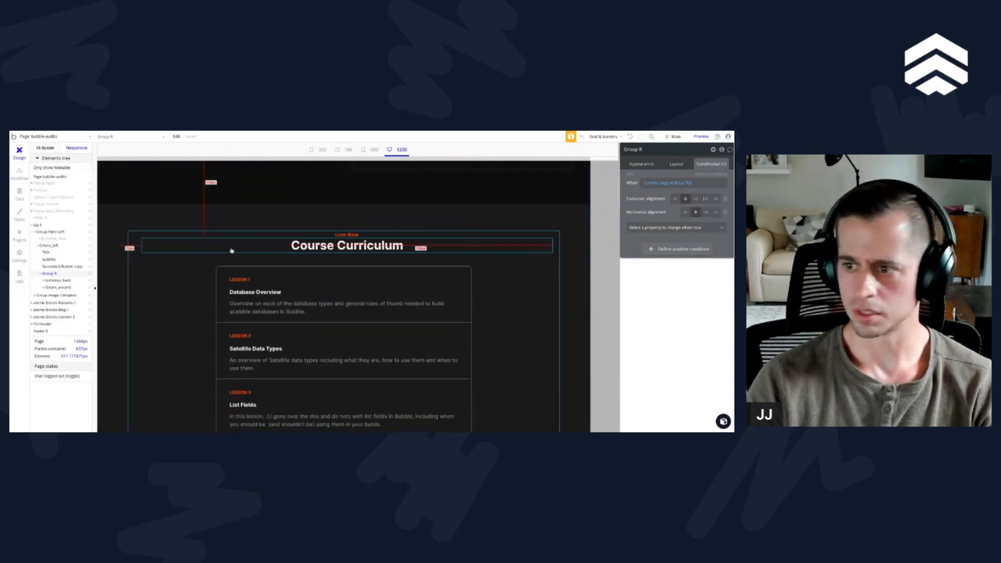
scroll(182, 315, "up", 2)
scroll(496, 313, "down", 2)
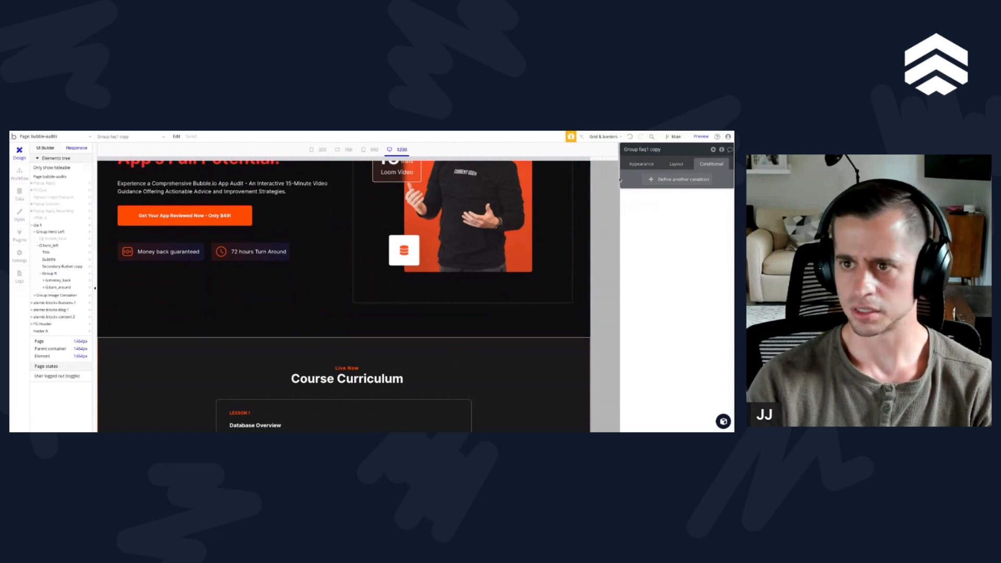
Step: Copy the Course Curriculum section's background color #1A1A1A to the hero section's background
left_click(642, 163)
double_click(688, 309)
key("ctrl+c")
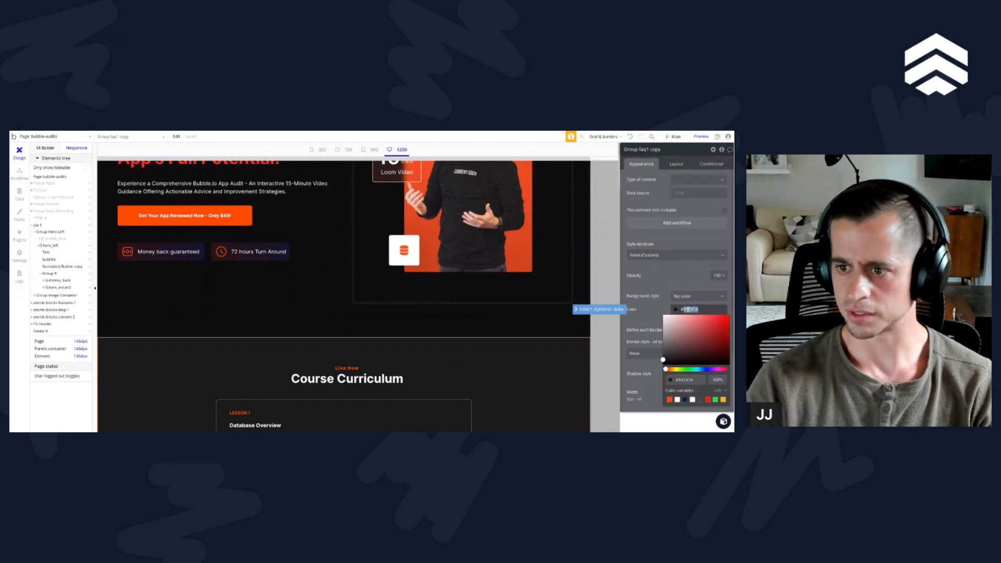
left_click(372, 329)
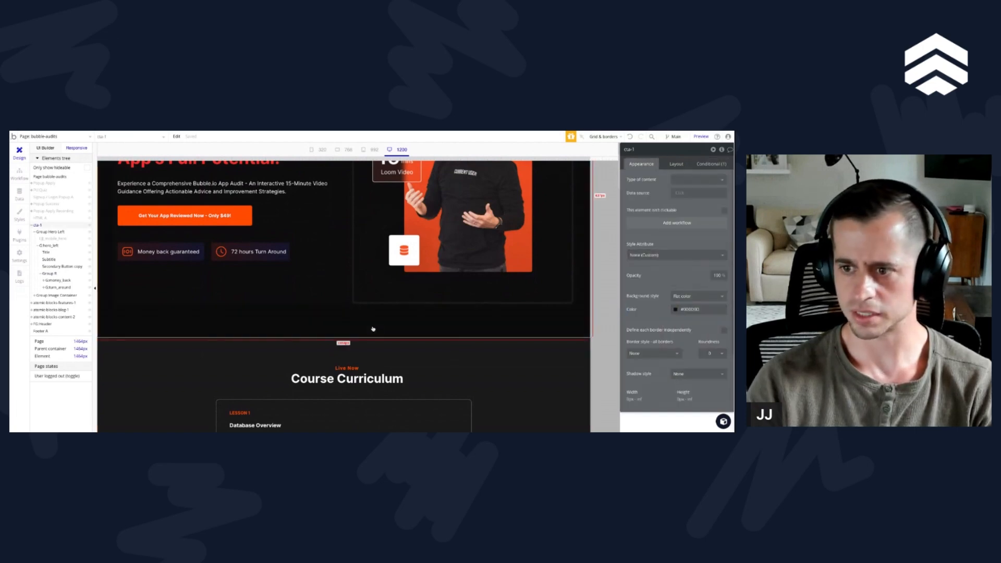
double_click(687, 309)
key("ctrl+v")
Step: Set the background color of Group faq1 copy, the Course Curriculum section, to black #000000
left_click(574, 347)
left_click(676, 309)
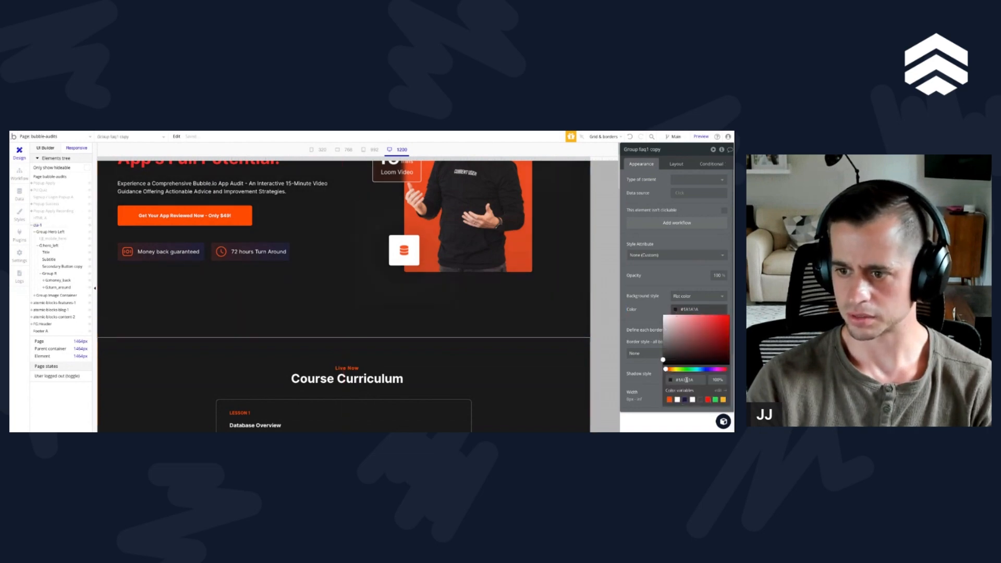
scroll(505, 330, "down", 15)
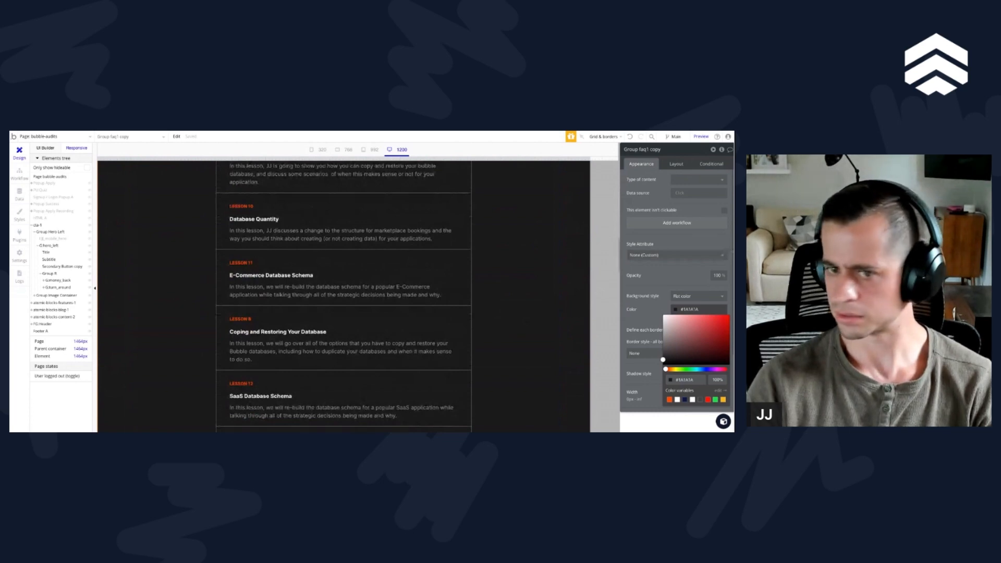
scroll(509, 268, "up", 2)
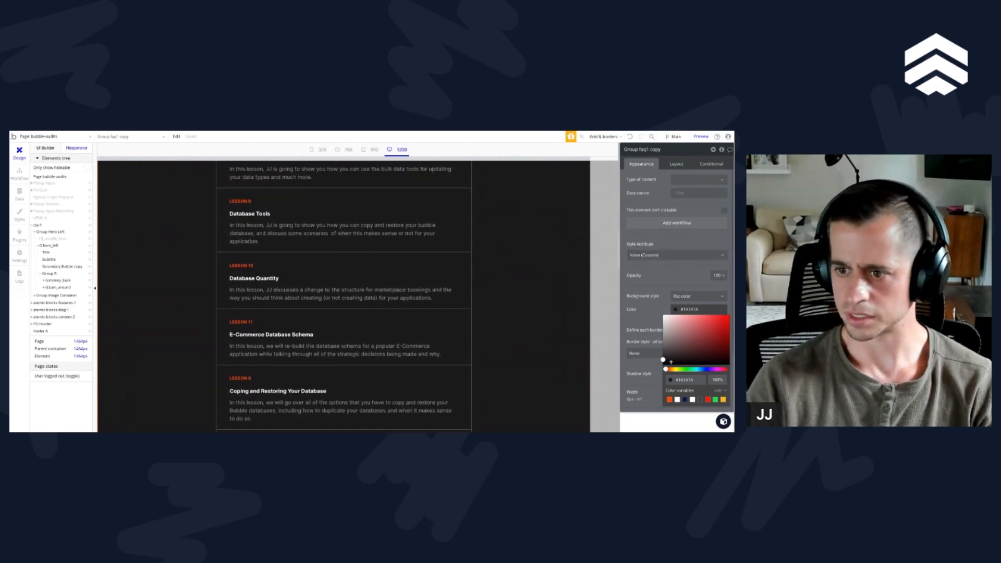
left_click_drag(670, 362, 663, 365)
scroll(531, 326, "up", 12)
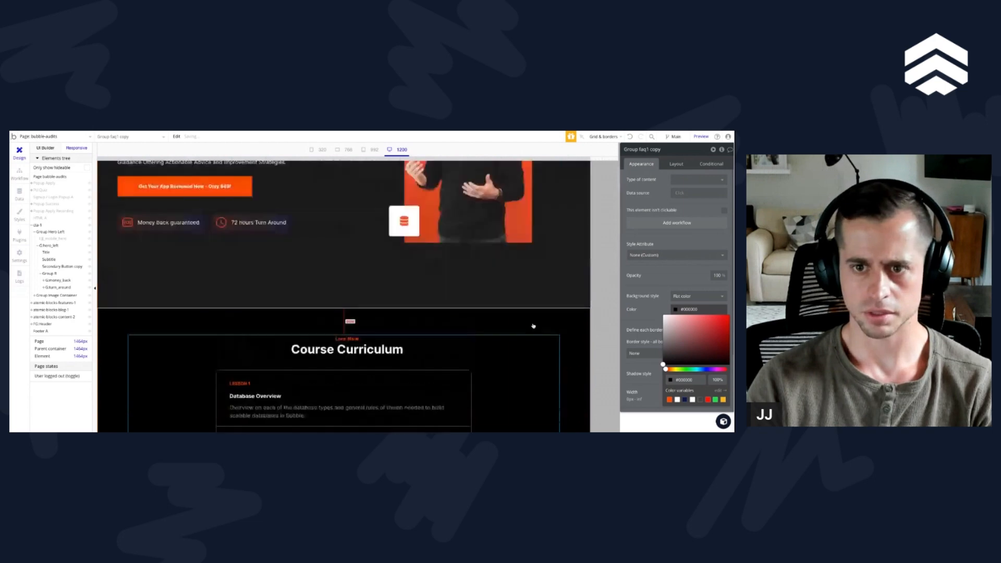
scroll(532, 326, "up", 3)
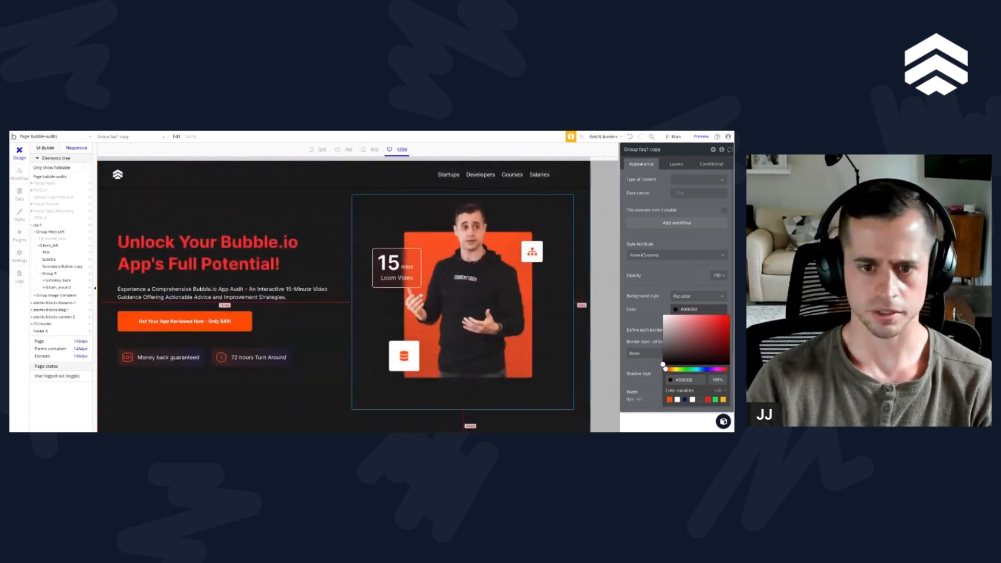
Step: Delete the lesson list group, Group Session 1, below the Course Curriculum heading
scroll(420, 295, "down", 5)
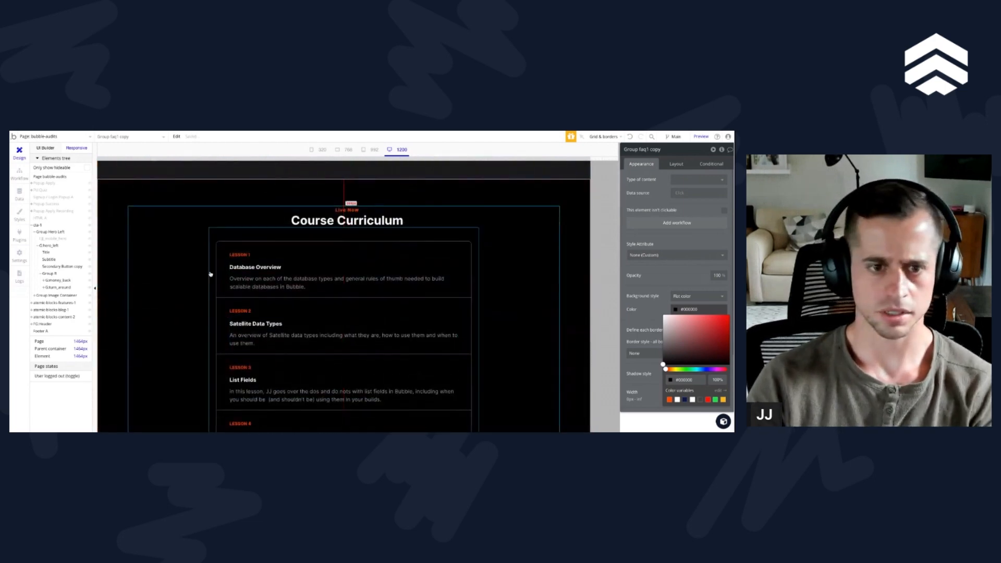
left_click(211, 273)
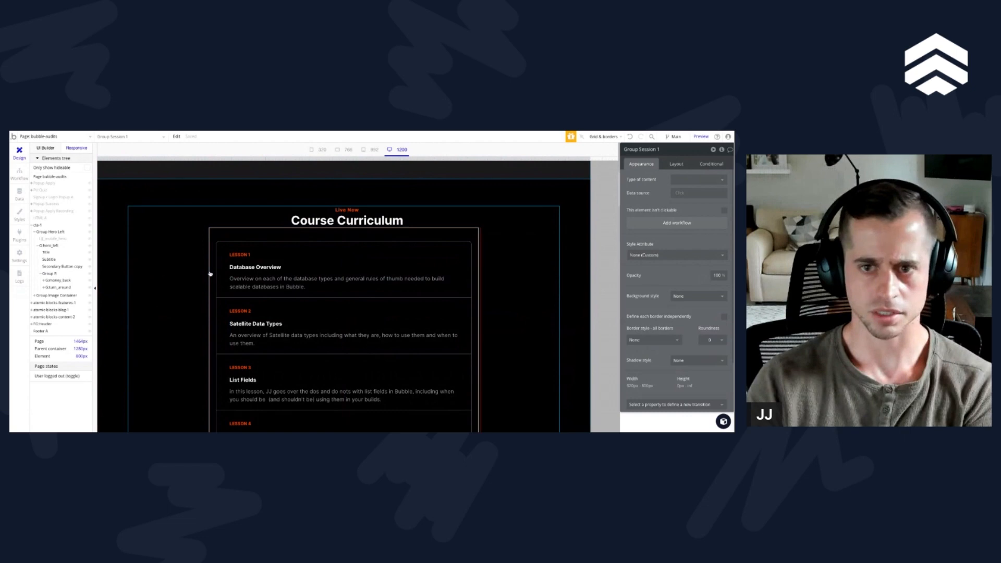
left_click(354, 211)
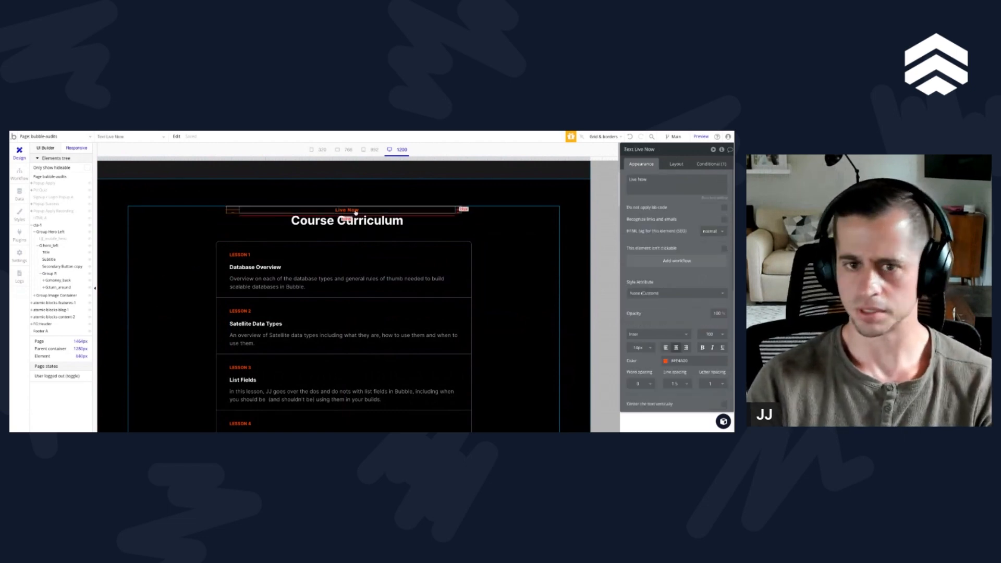
left_click(293, 237)
key("Delete")
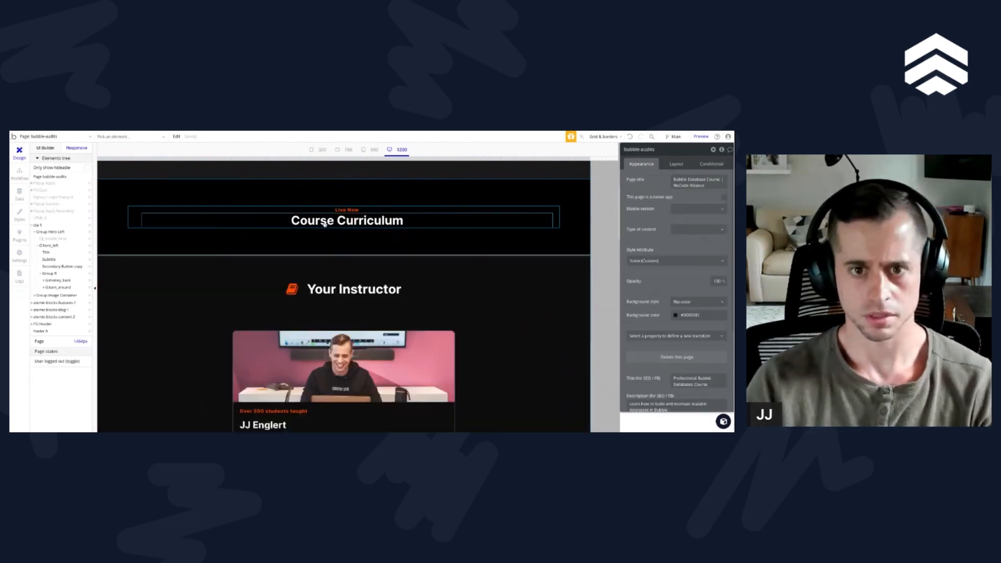
Step: Reveal the Course Curriculum group in the elements tree, and rename its outer atomic-blocks-features-1 group as G:what_do_you_get
left_click(272, 212)
right_click(375, 184)
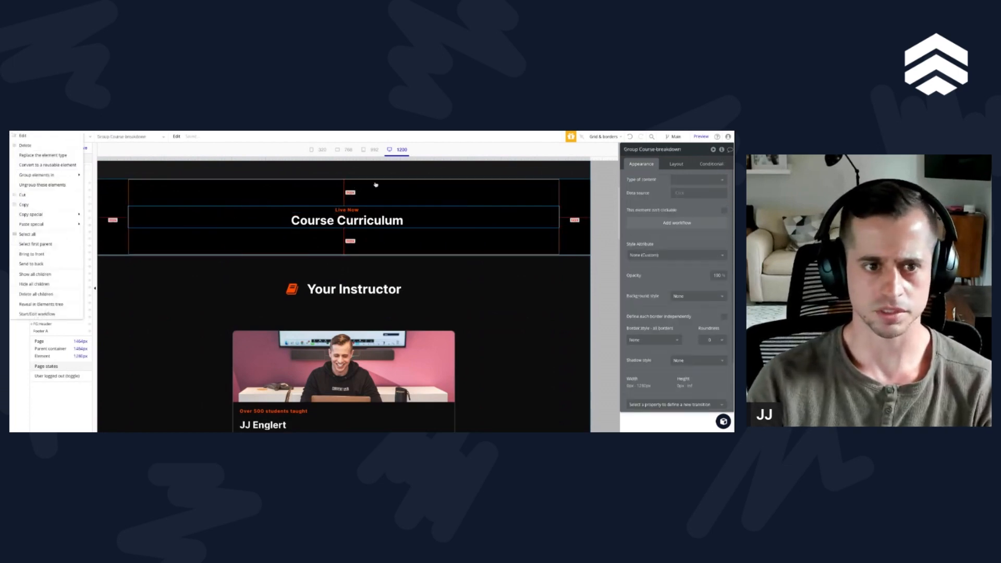
left_click(42, 304)
left_click(55, 303)
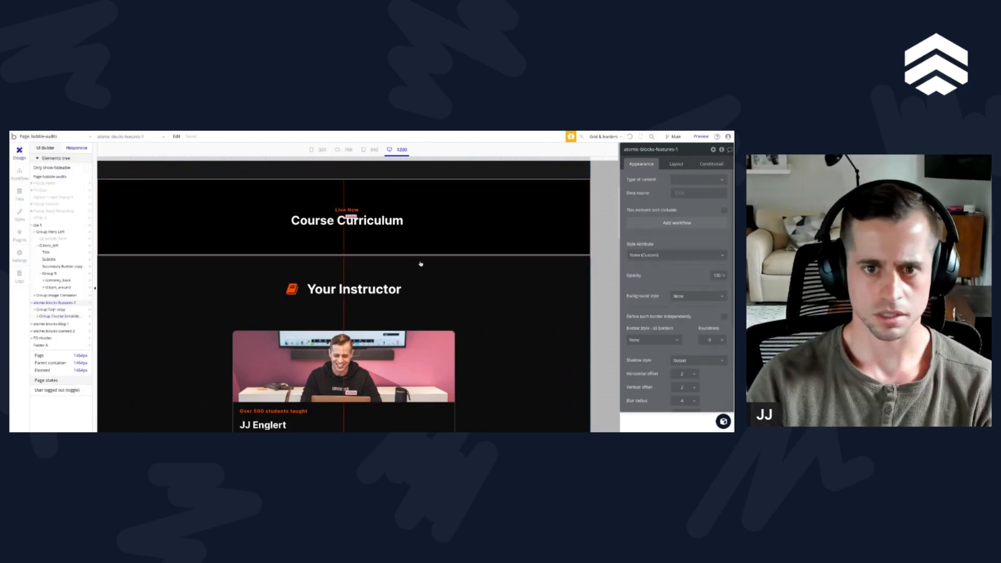
scroll(425, 308, "up", 3)
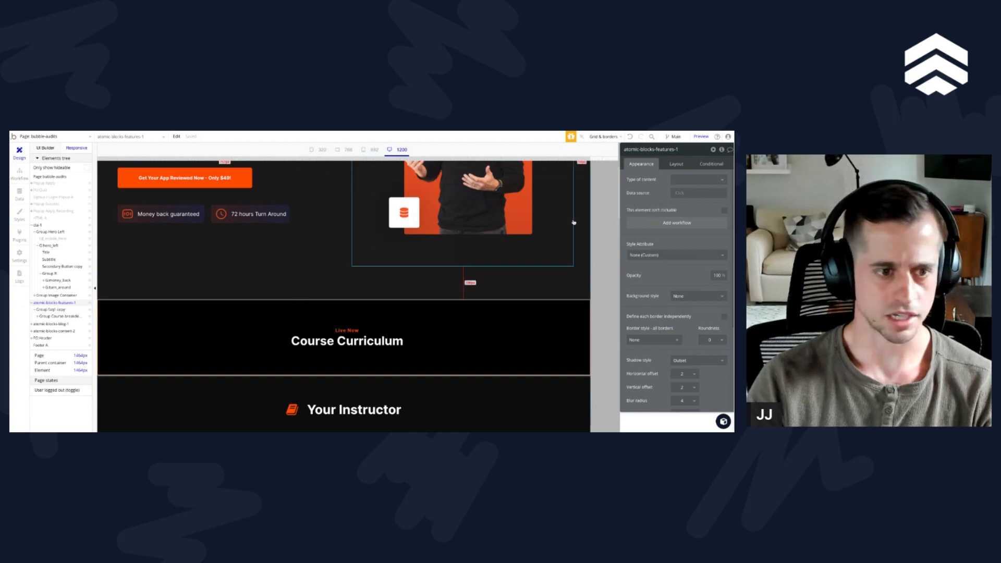
key("ctrl+a")
type("G")
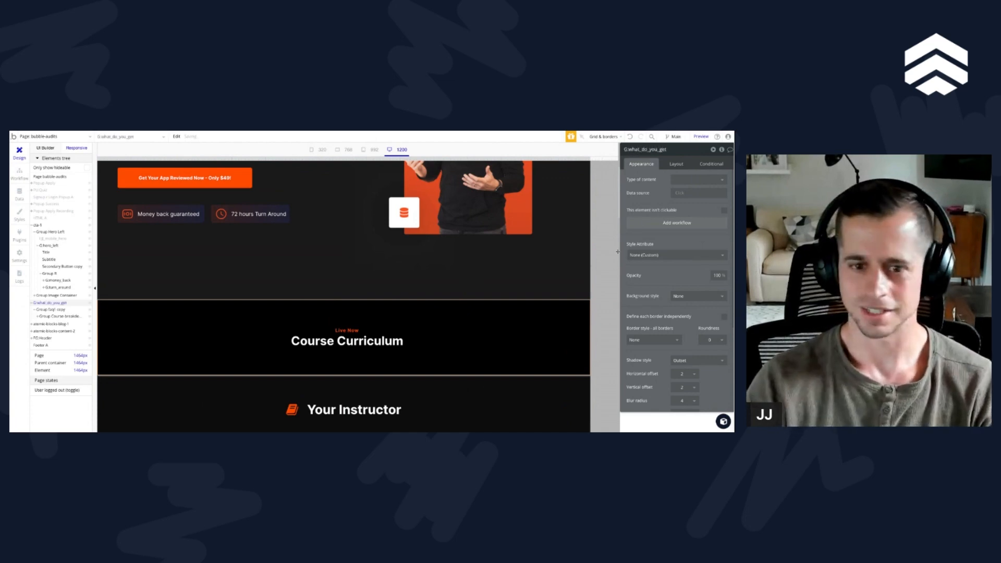
Step: Ungroup Group faq1 copy so that Group Course-breakdown sits directly inside G:what_do_you_get
left_click(55, 311)
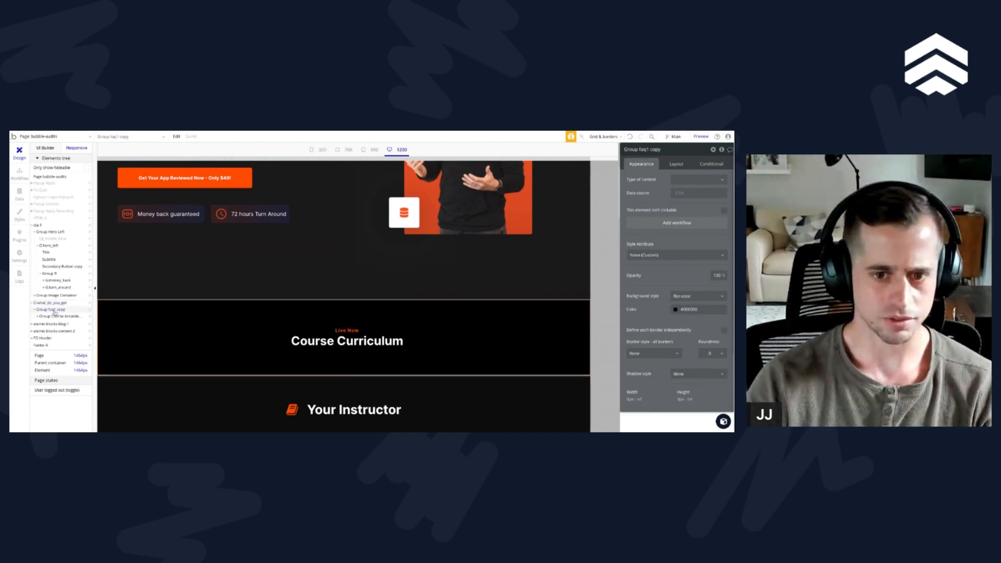
left_click(50, 312)
left_click(55, 311)
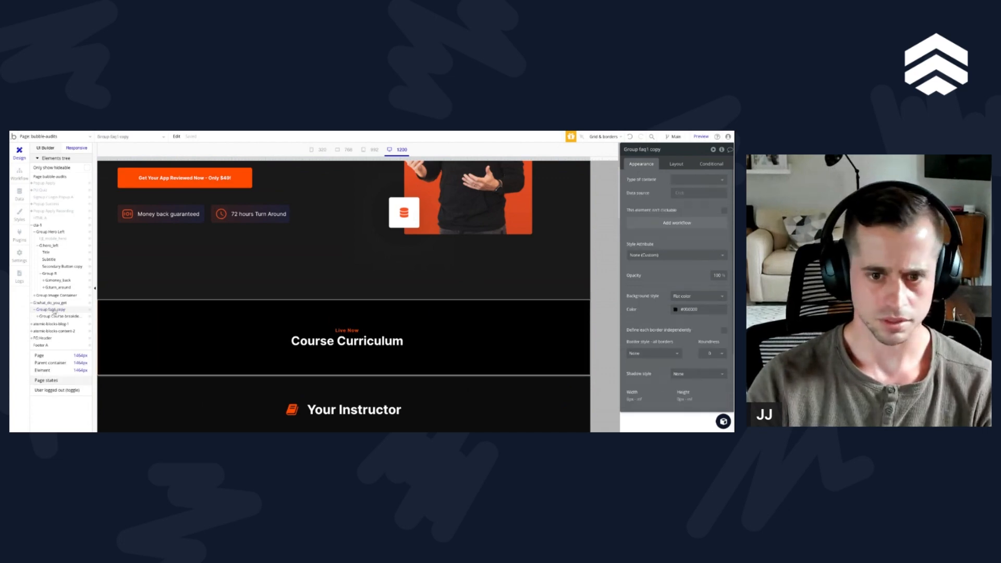
left_click(53, 316)
left_click(51, 310)
right_click(51, 309)
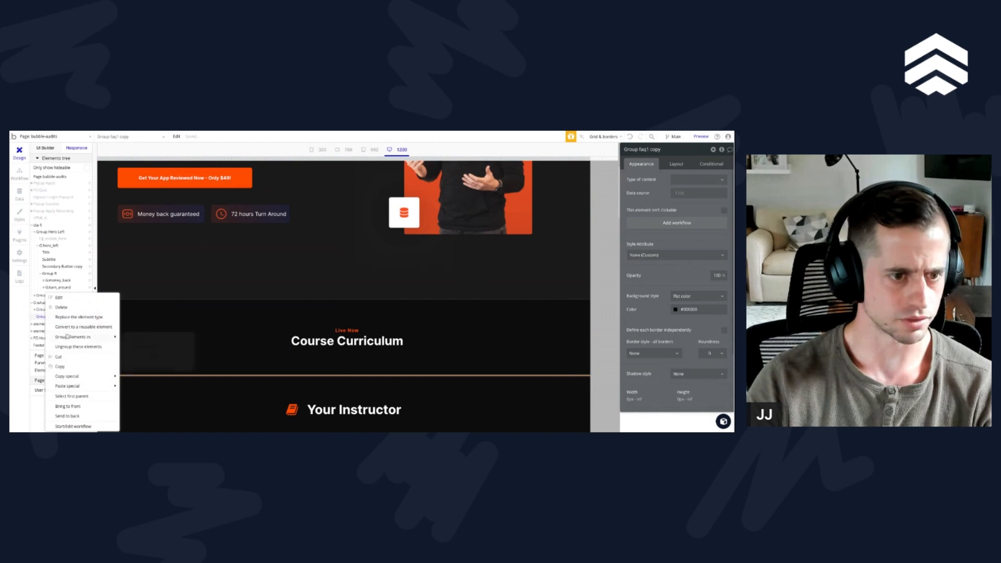
left_click(62, 308)
Step: Set the top and bottom margins of Group Course-breakdown to 0 px
left_click(50, 310)
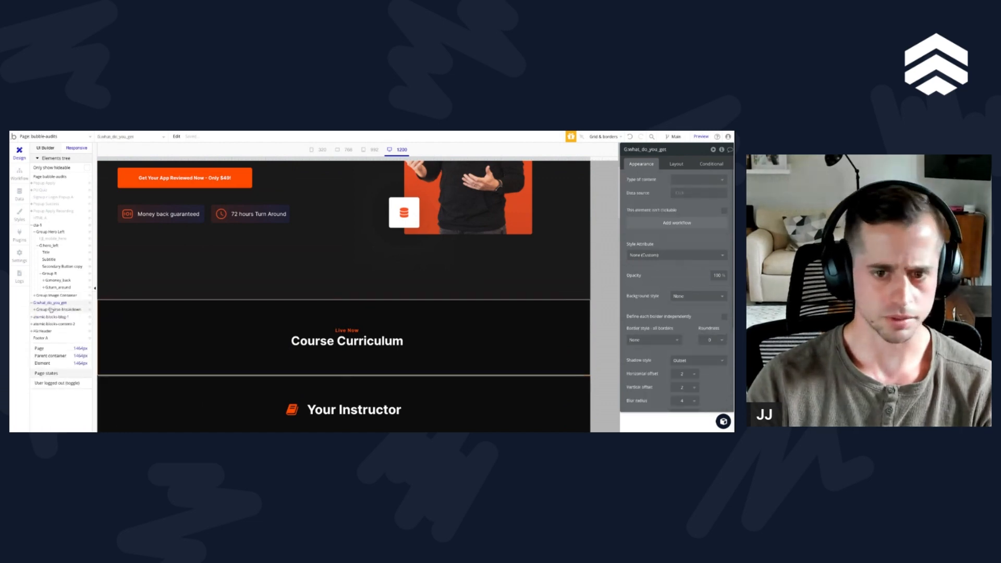
left_click(676, 164)
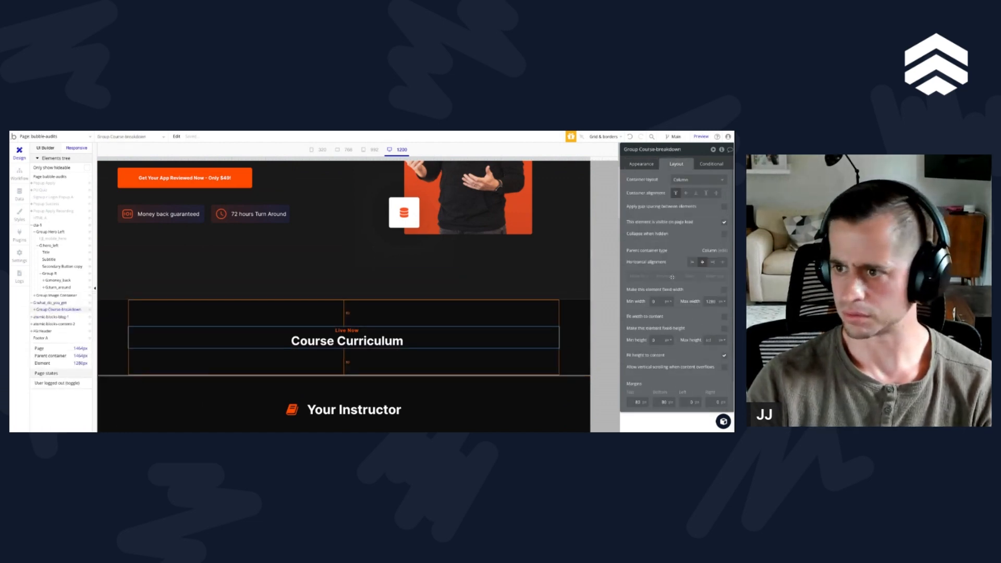
scroll(672, 277, "down", 1)
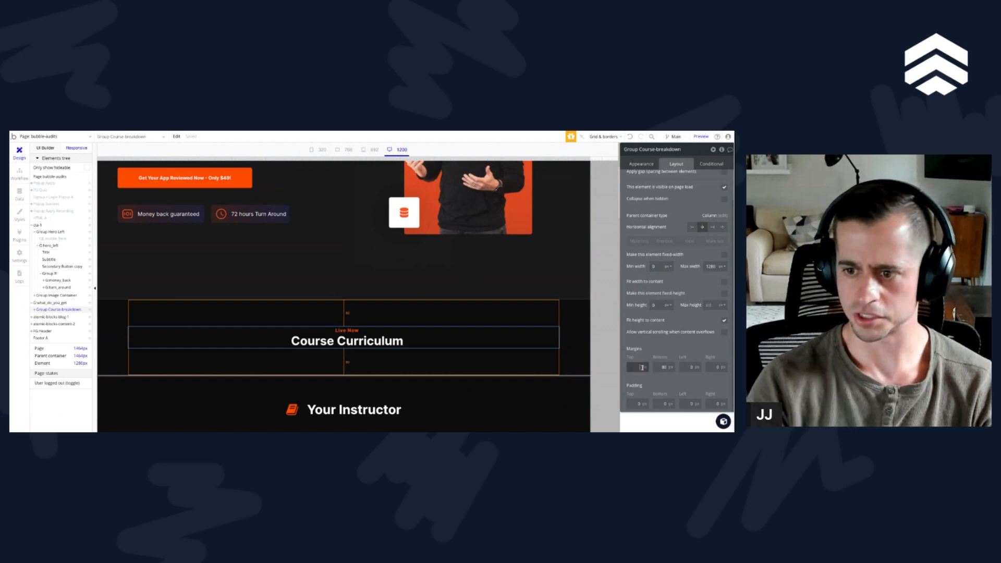
type("0")
key("Tab")
type("0")
key("Tab")
Step: Give G:what_do_you_get a top and bottom padding of 80 px, and set its container layout to Row
left_click(52, 304)
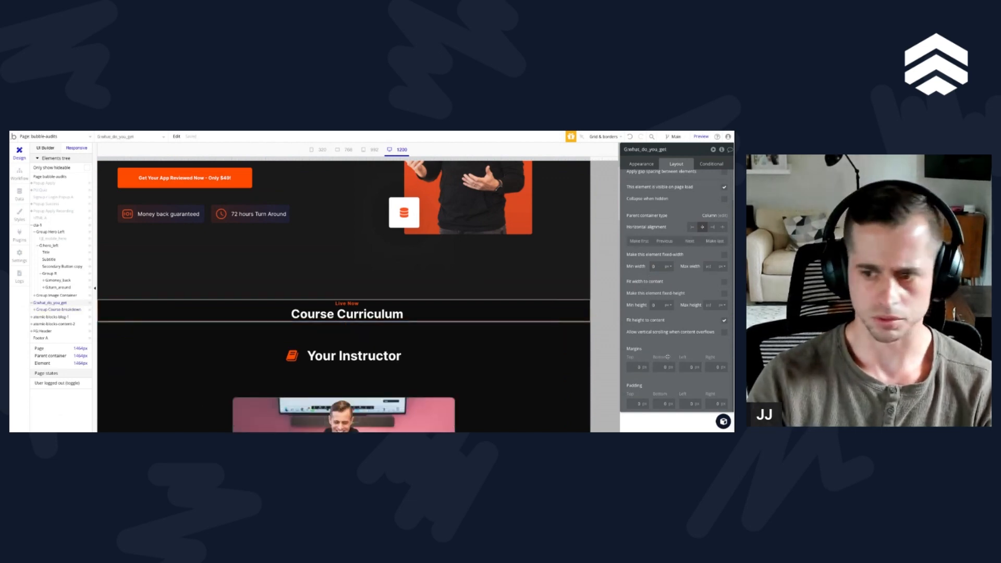
left_click(631, 403)
type("80")
key("Tab")
type("80")
key("Tab")
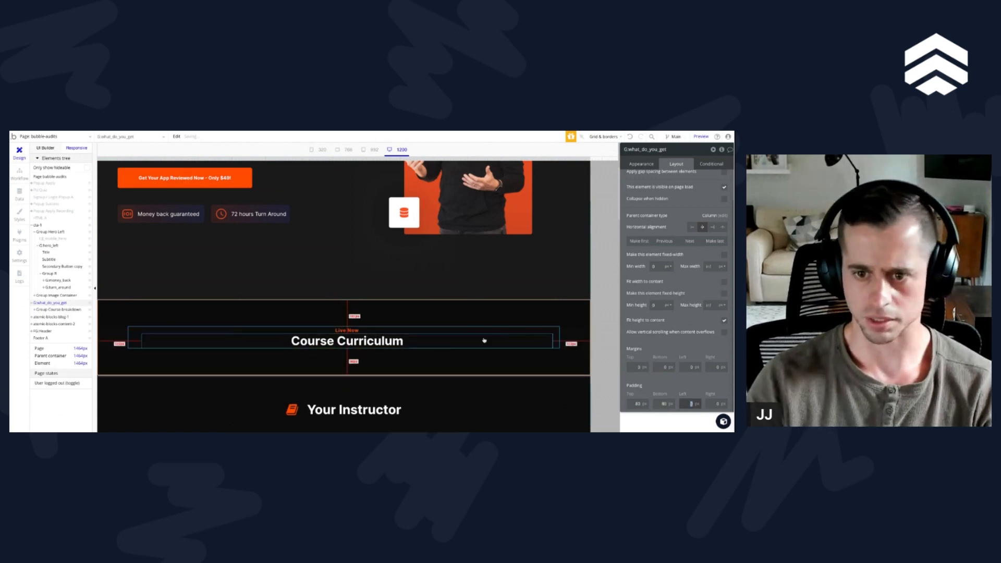
scroll(678, 268, "up", 1)
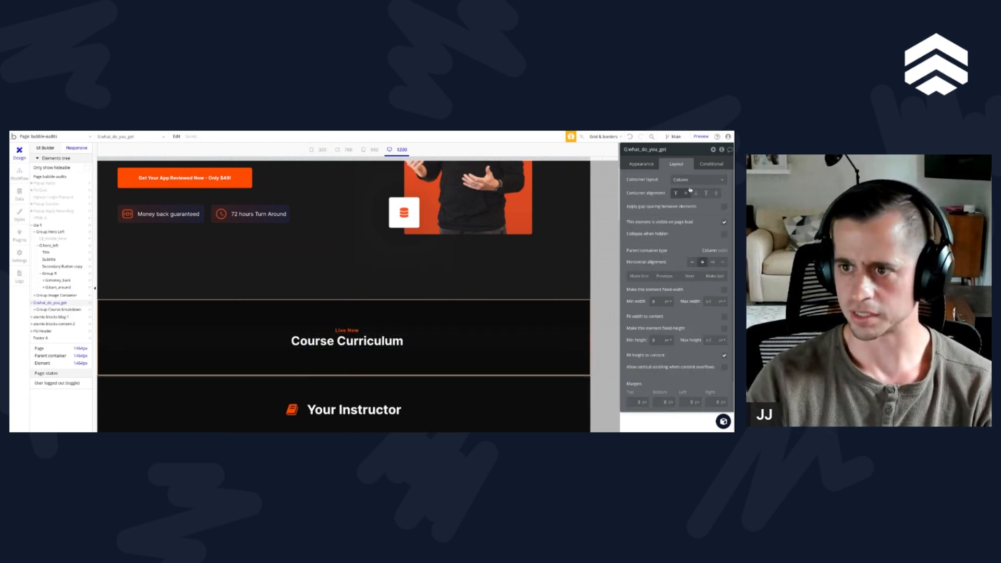
left_click(427, 342)
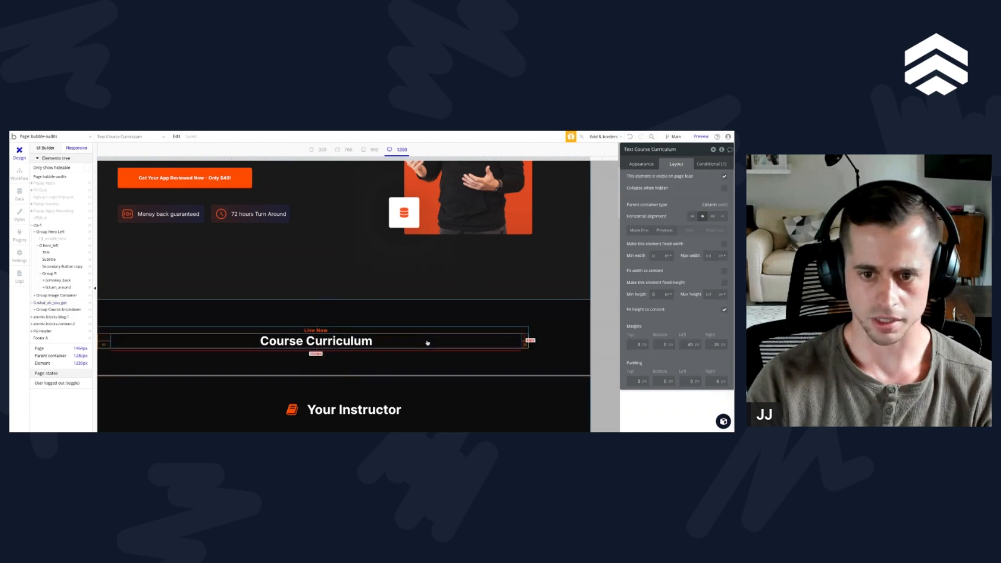
Step: Try to duplicate Group Course-breakdown in the responsive view by copying it and pasting it with workflows
left_click(480, 330)
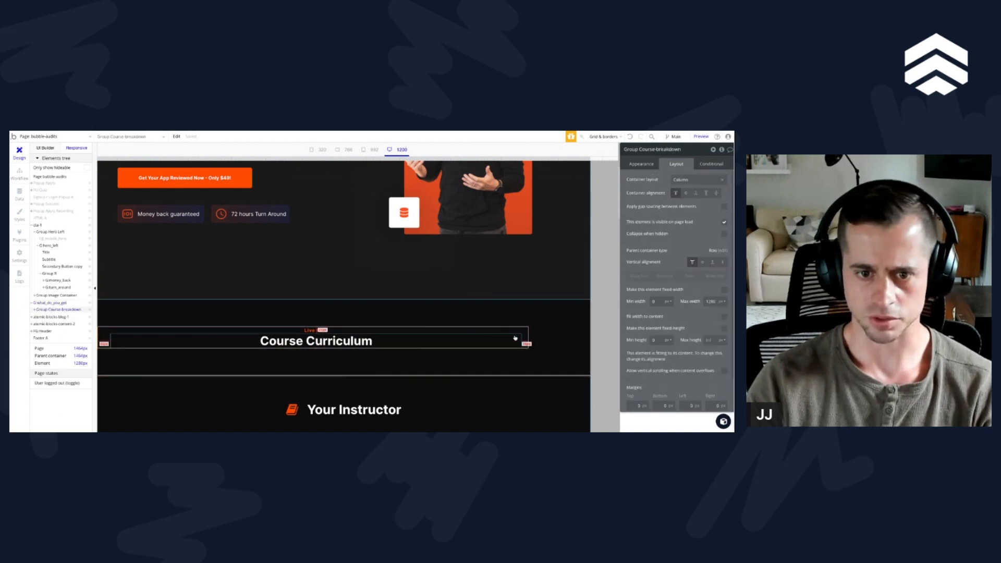
right_click(53, 311)
left_click(74, 336)
right_click(53, 309)
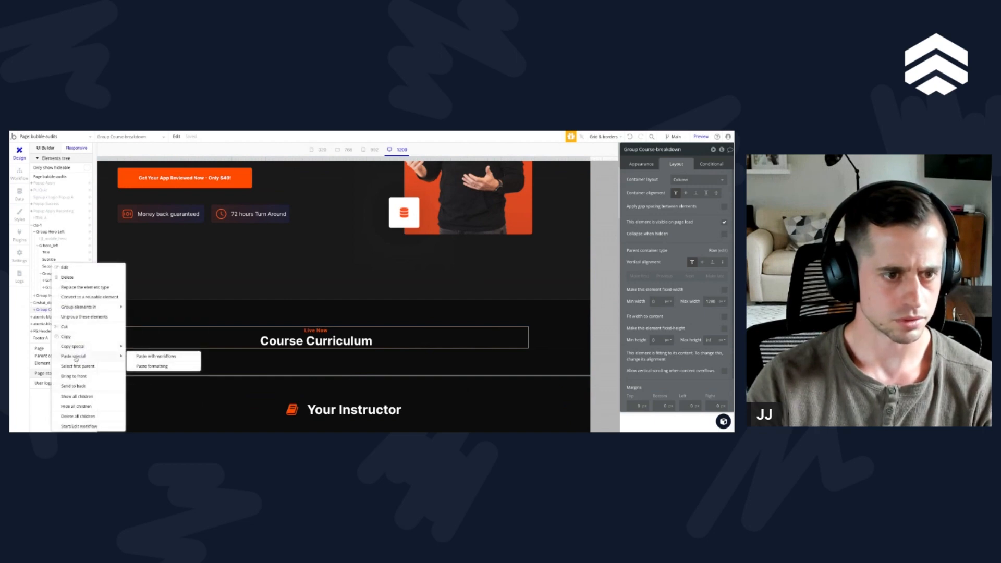
left_click(45, 308)
right_click(45, 308)
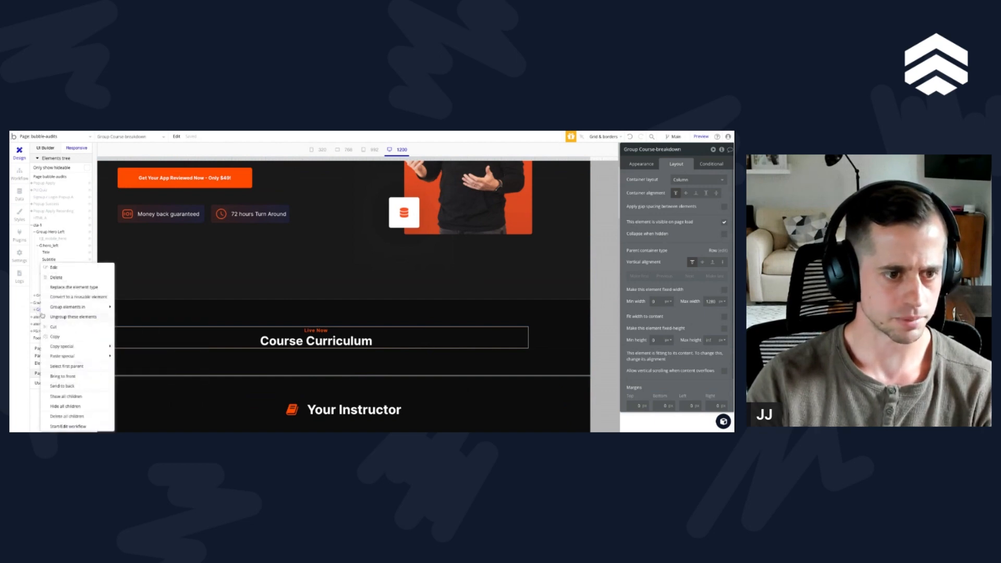
left_click(61, 339)
right_click(52, 311)
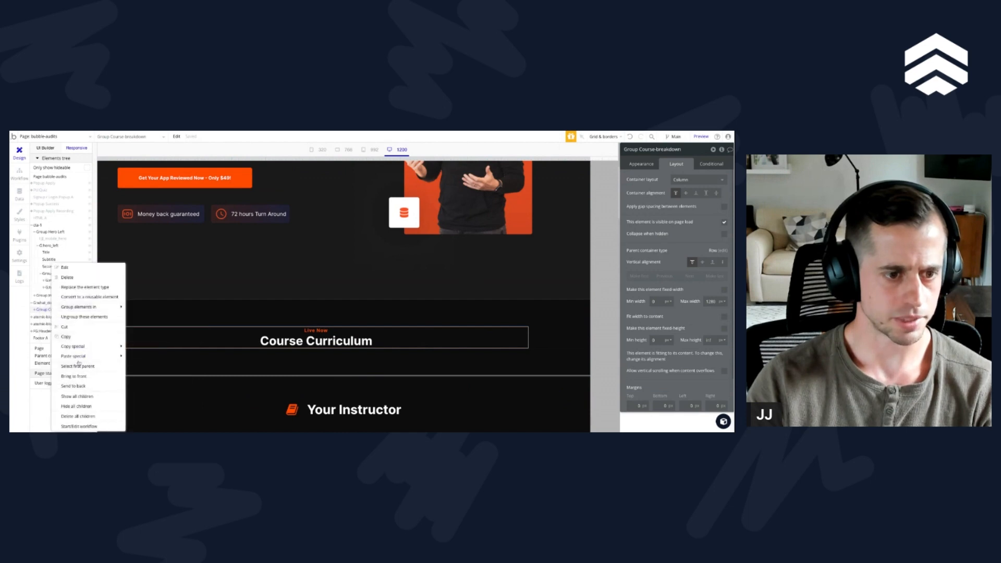
mouse_move(79, 355)
left_click(148, 356)
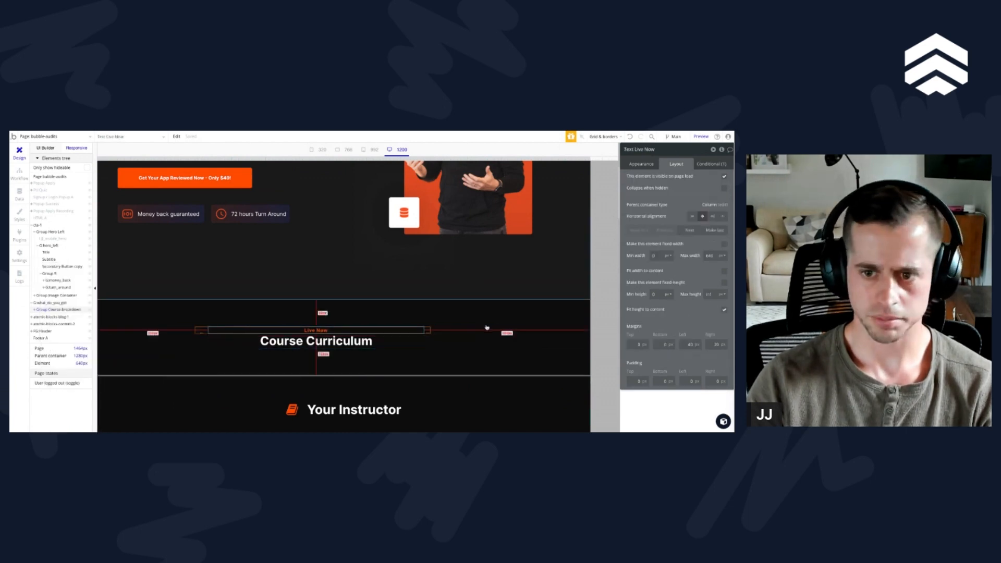
Step: Switch to the UI Builder view and duplicate Group Course-breakdown to form a second column in G:what_do_you_get
left_click(48, 309)
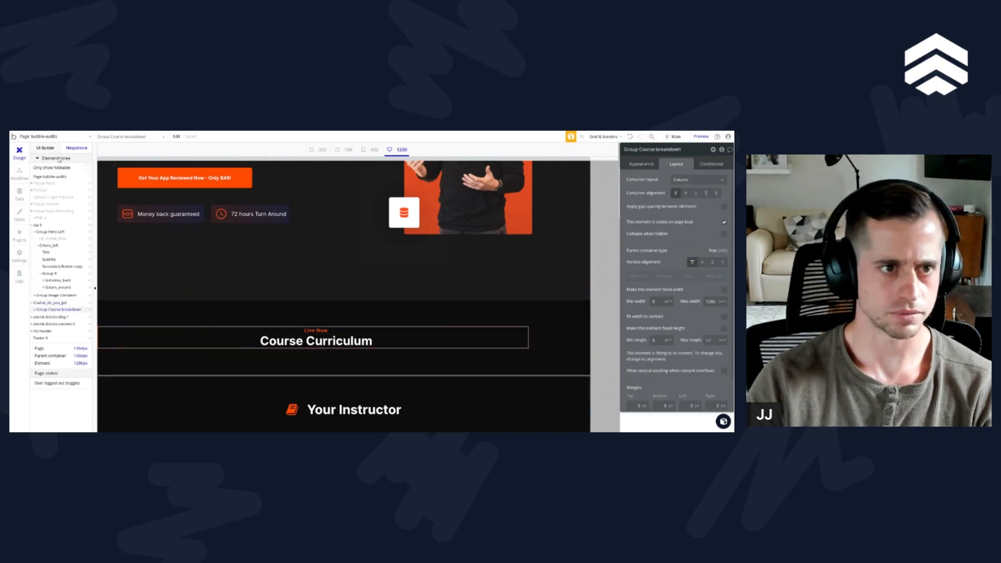
left_click(46, 148)
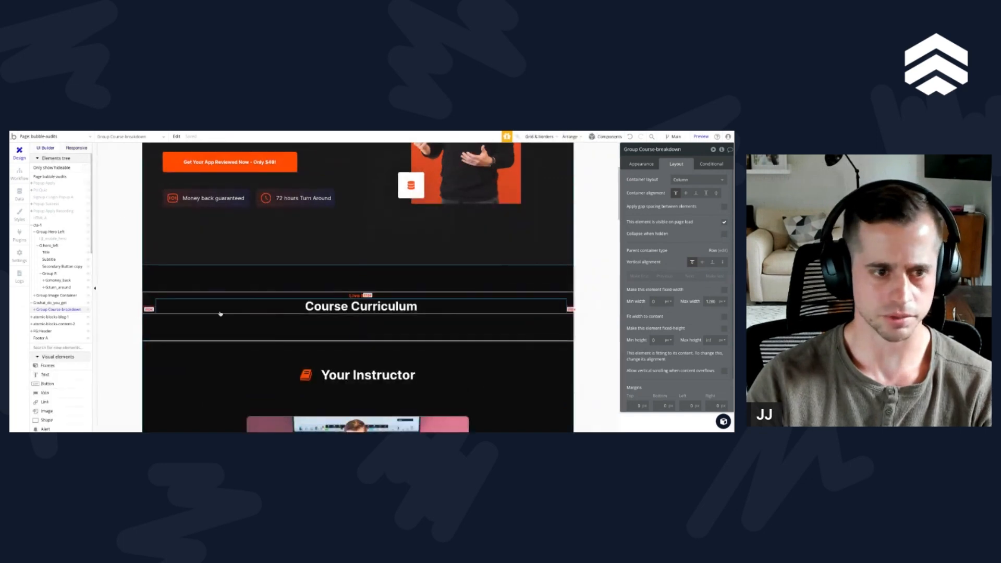
key("ctrl+c")
key("ctrl+v")
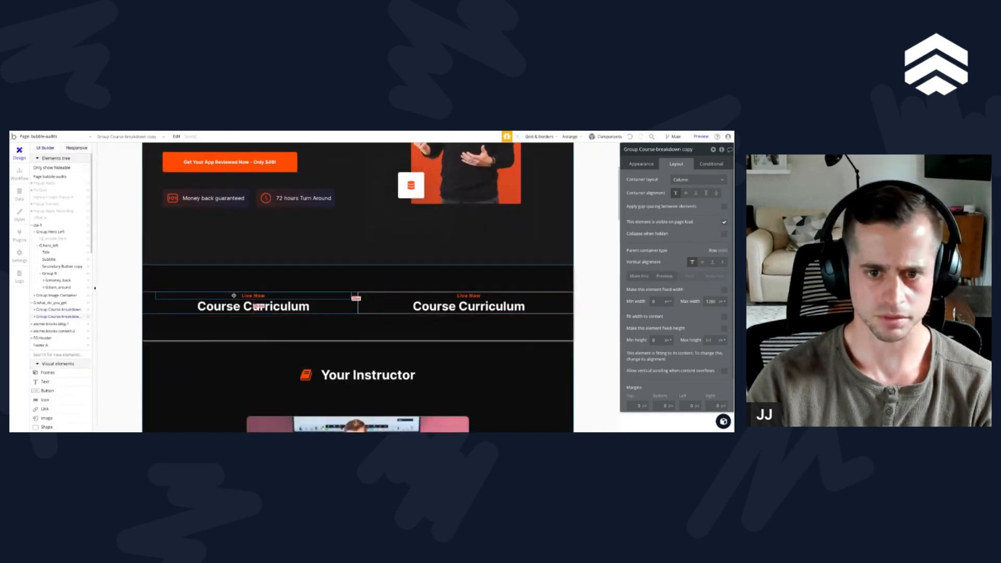
Step: Rename the first column, the original Group Course-breakdown, as G:inner_left
left_click(54, 310)
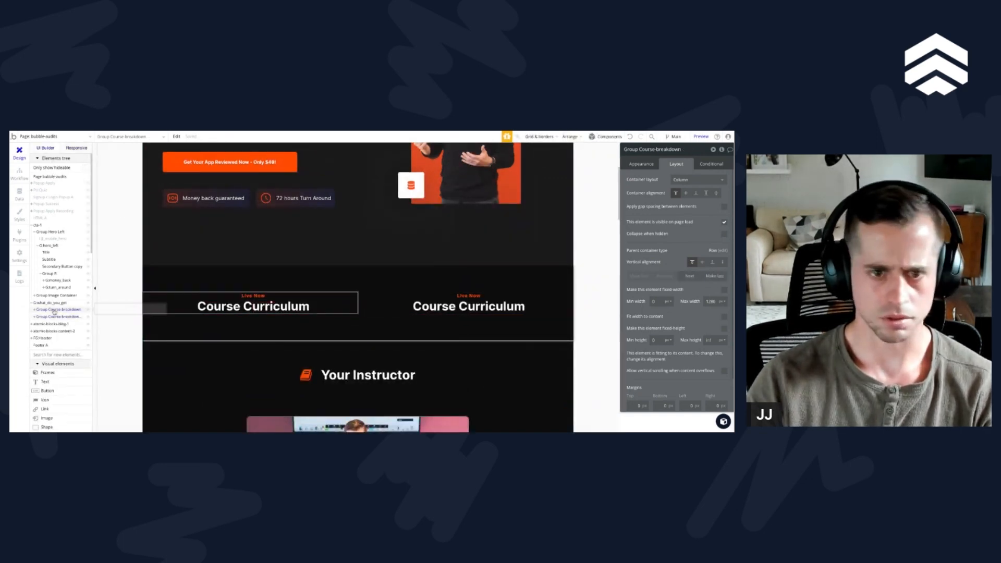
left_click(652, 150)
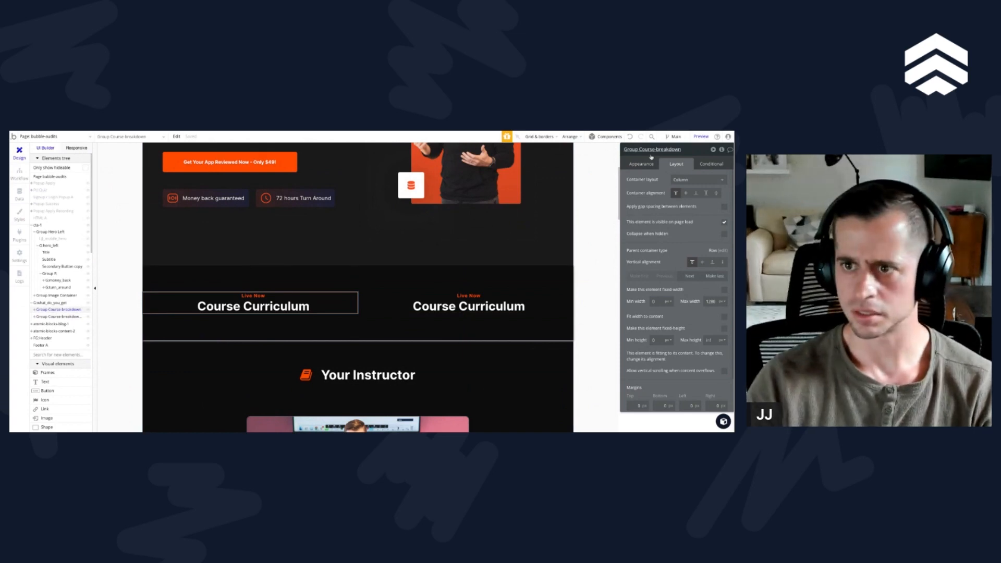
type("G:inner_left")
key("Return")
Step: Rename the second column, the copied Course-breakdown group, as G:inner_right
left_click(58, 317)
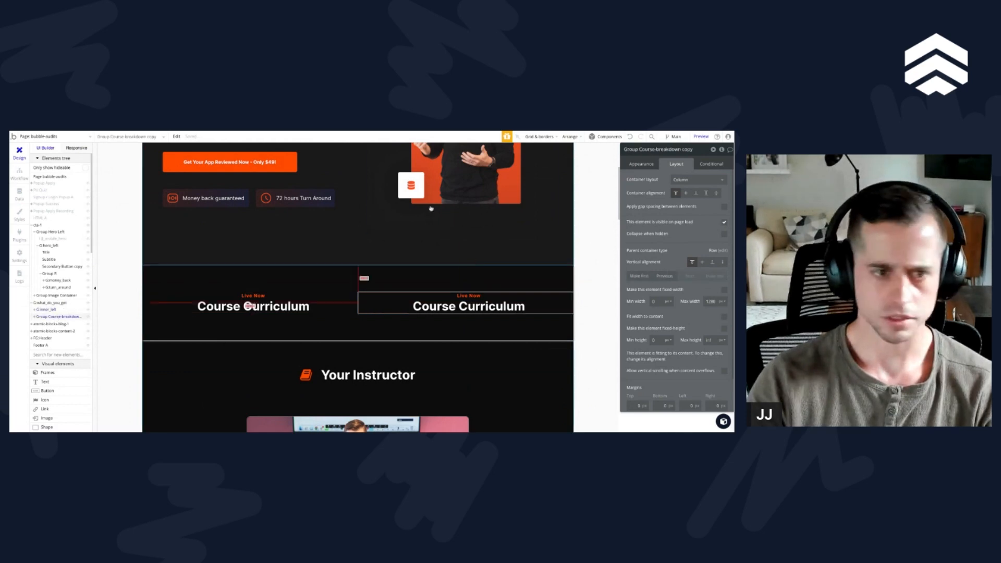
left_click(636, 152)
type("G:inner_right")
key("Return")
Step: Apply a row gap and column gap of 20 px to G:what_do_you_get, and choose its last container alignment option
left_click(50, 302)
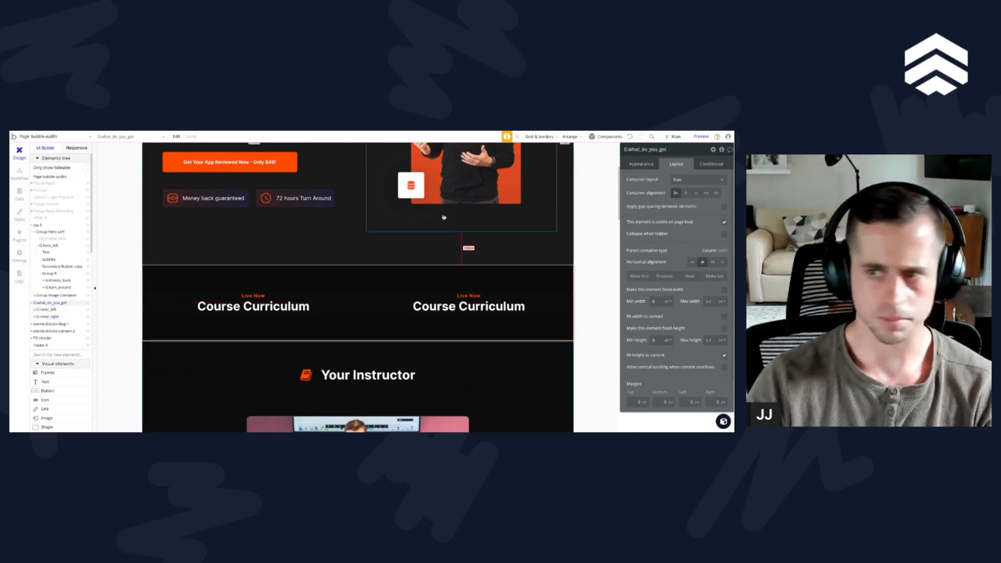
left_click(723, 207)
type("20")
key("Tab")
type("20")
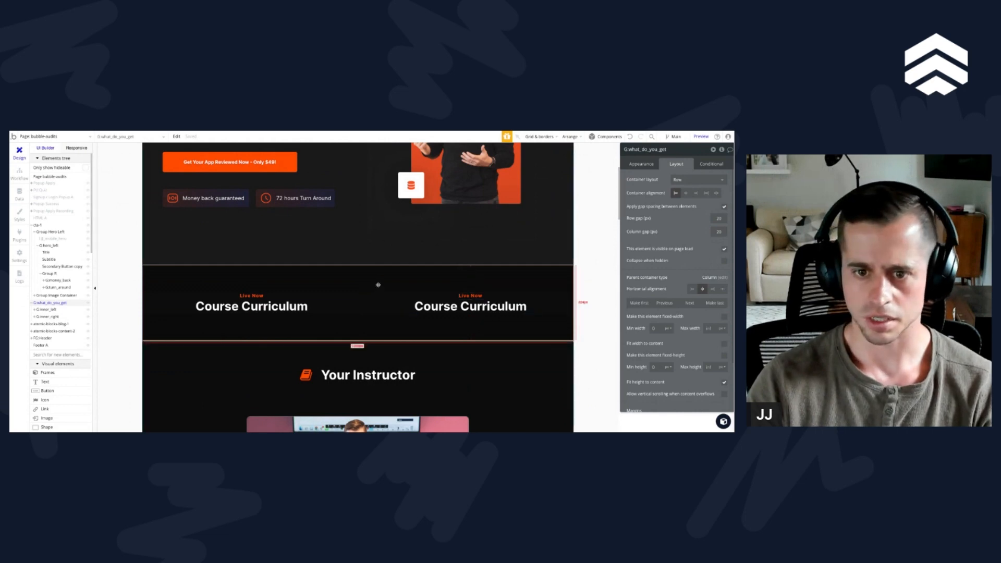
left_click(717, 194)
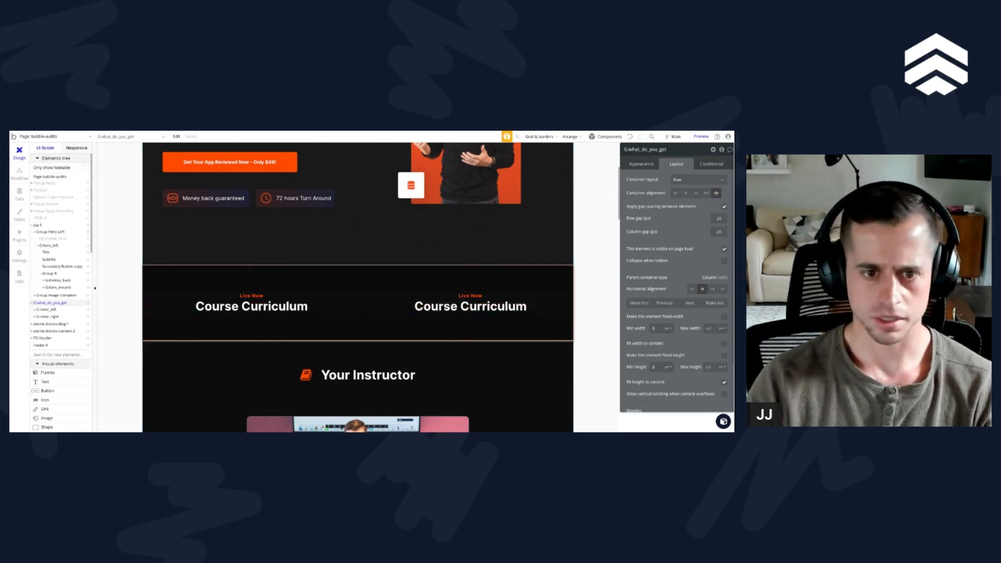
left_click_drag(251, 296, 537, 167)
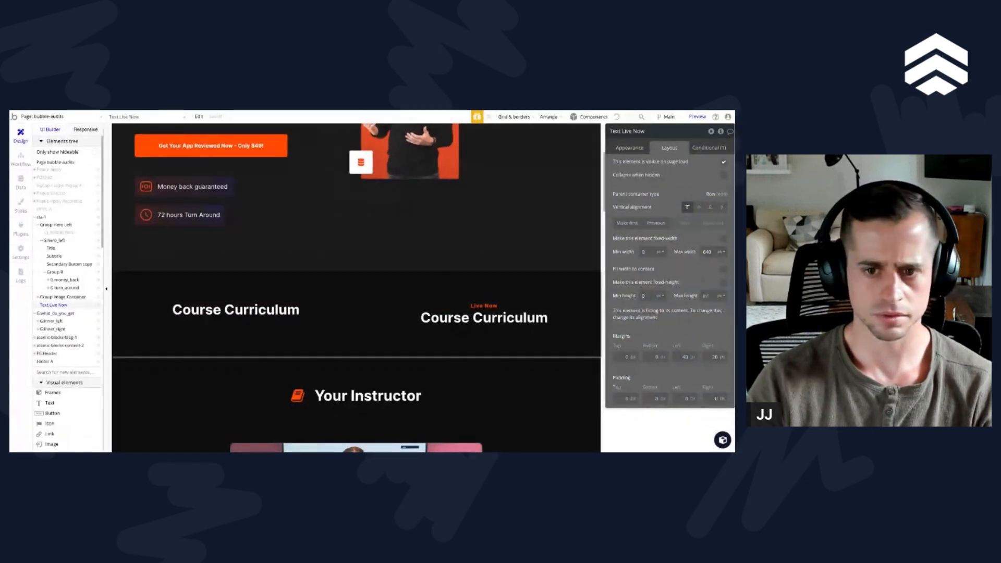
left_click(483, 305)
left_click(296, 309)
key("ctrl+z")
Step: Change the left column's Live Now label to "How It Works" and left-align it
left_click(234, 295)
left_click(629, 148)
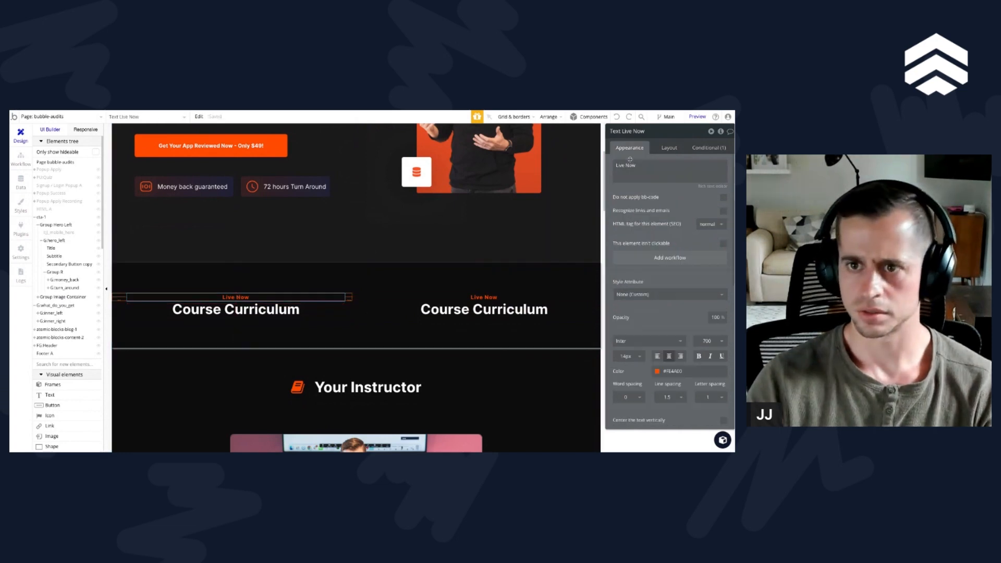
triple_click(639, 172)
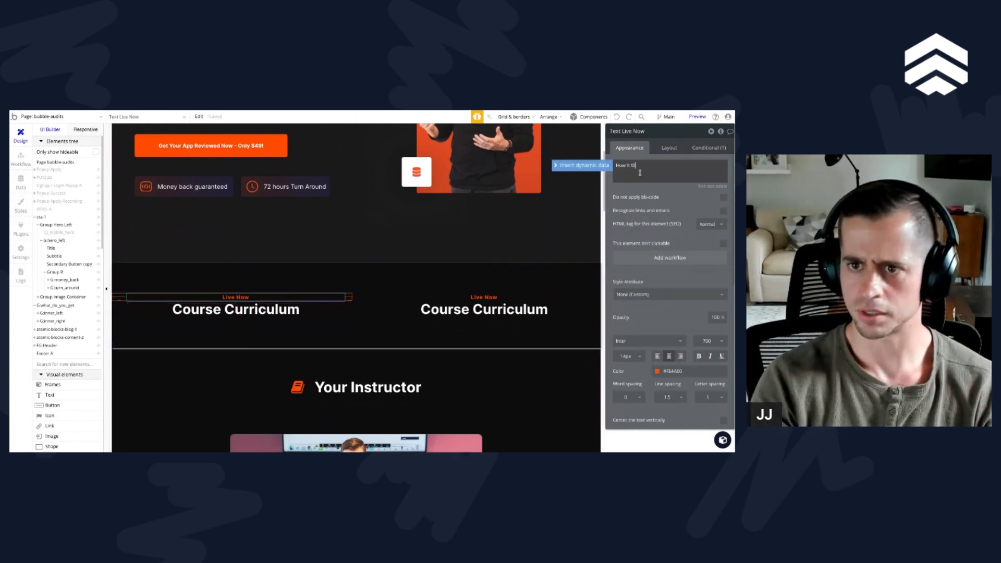
left_click(656, 188)
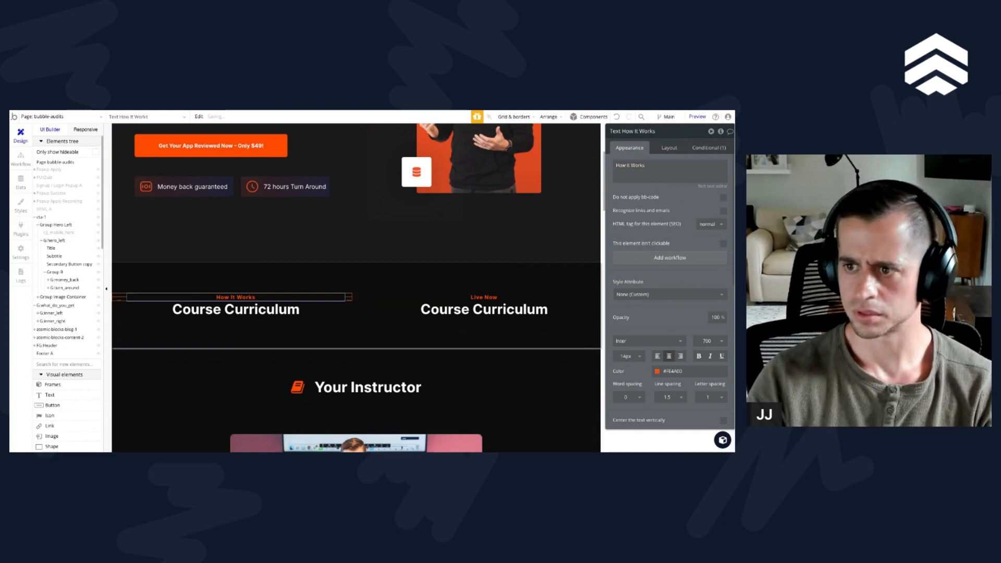
left_click(223, 309)
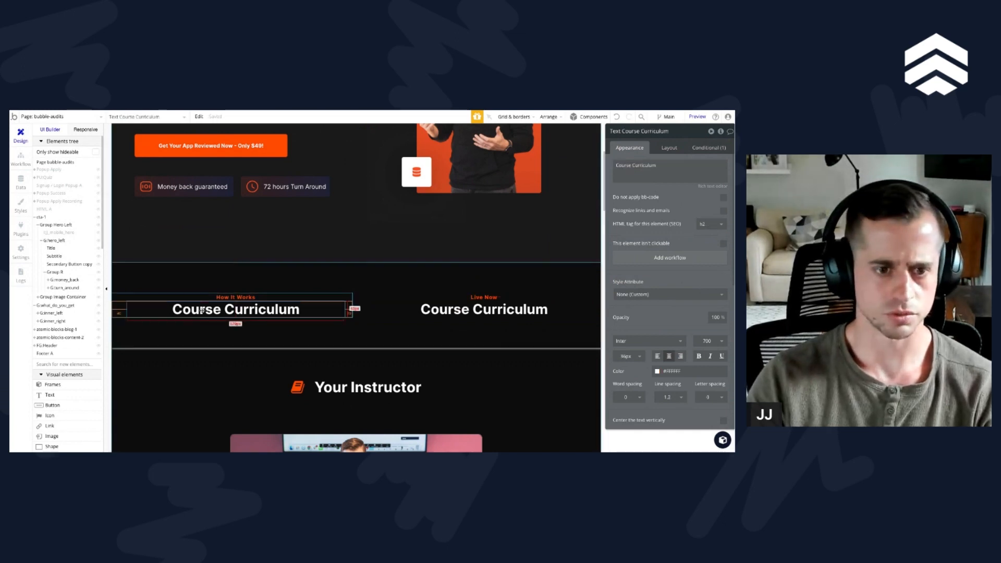
left_click(658, 357)
Step: Replace the left column's Course Curriculum heading with "What Do You Get?" and left-align it
left_click(688, 167)
key("ctrl+a")
key("ctrl+v")
left_click(679, 196)
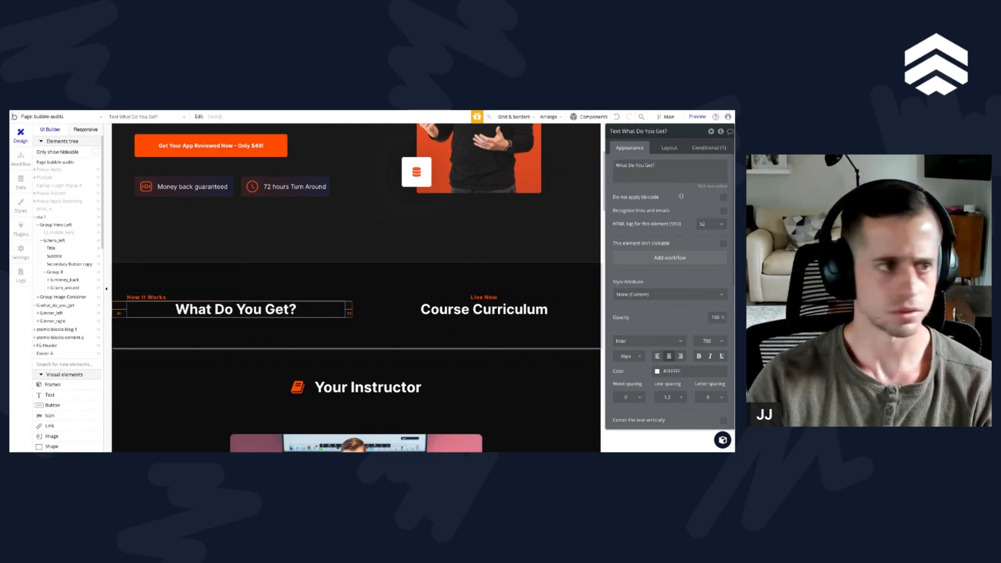
left_click(658, 357)
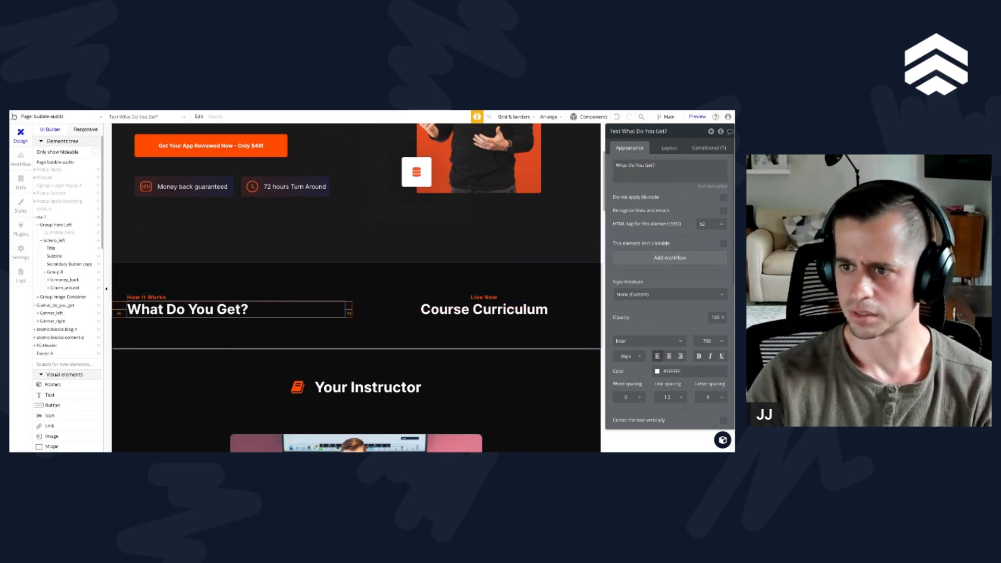
Step: Paste a copy of the hero section's Subtitle text into G:inner_left beneath the "What Do You Get?" heading
scroll(344, 349, "up", 4)
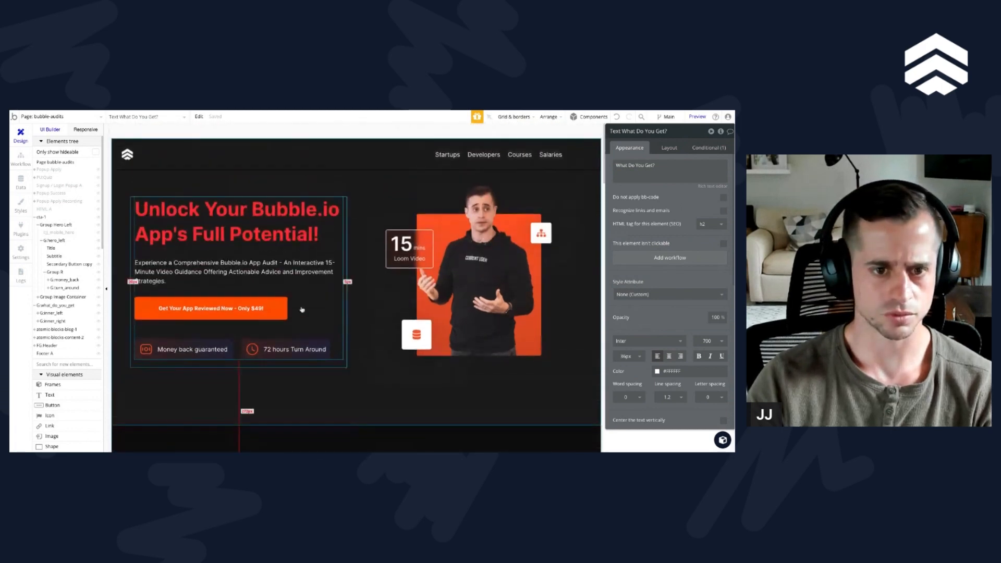
scroll(338, 347, "down", 5)
left_click(262, 198)
left_click(271, 203)
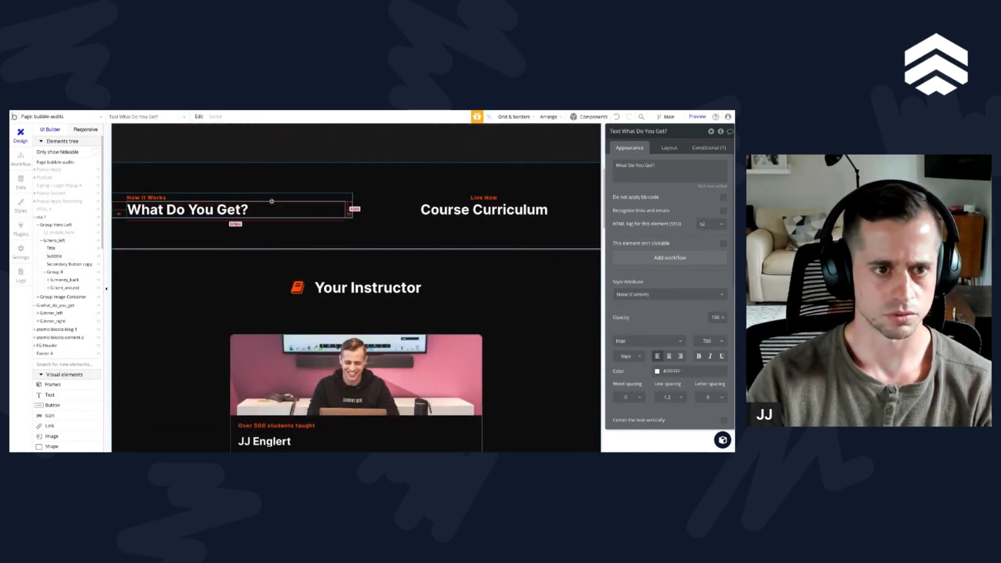
left_click(59, 313)
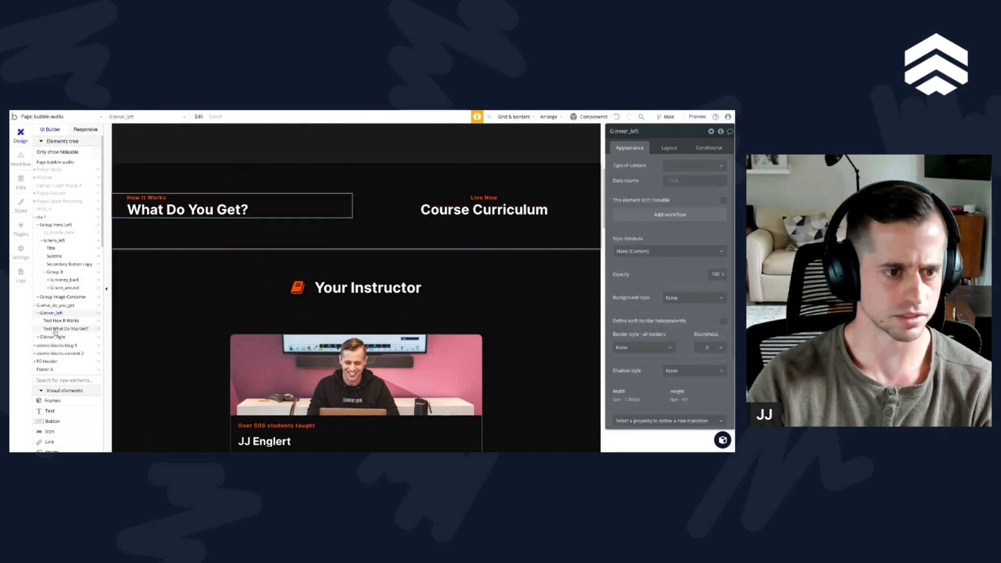
left_click(54, 329)
scroll(188, 330, "up", 4)
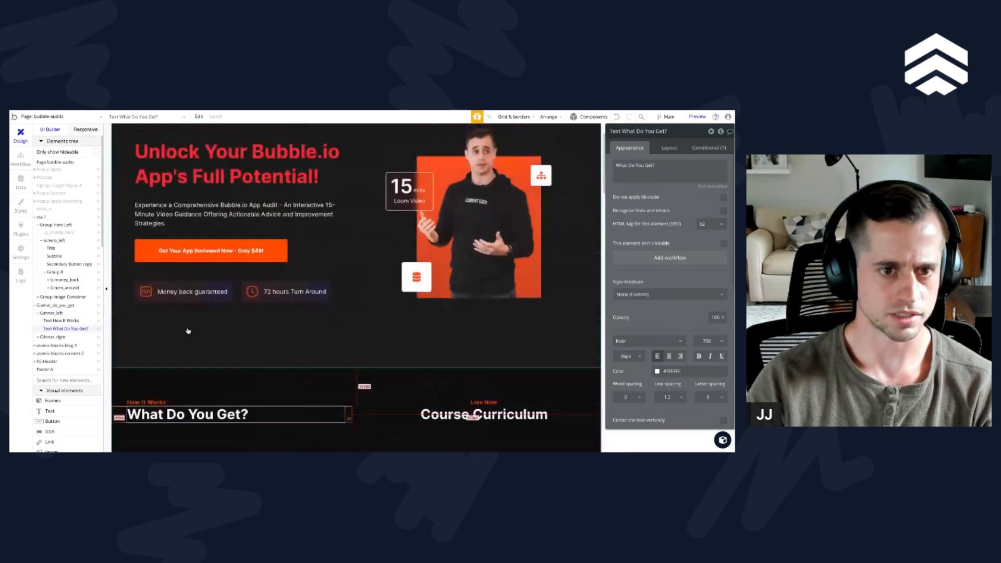
scroll(187, 331, "down", 12)
scroll(190, 323, "up", 8)
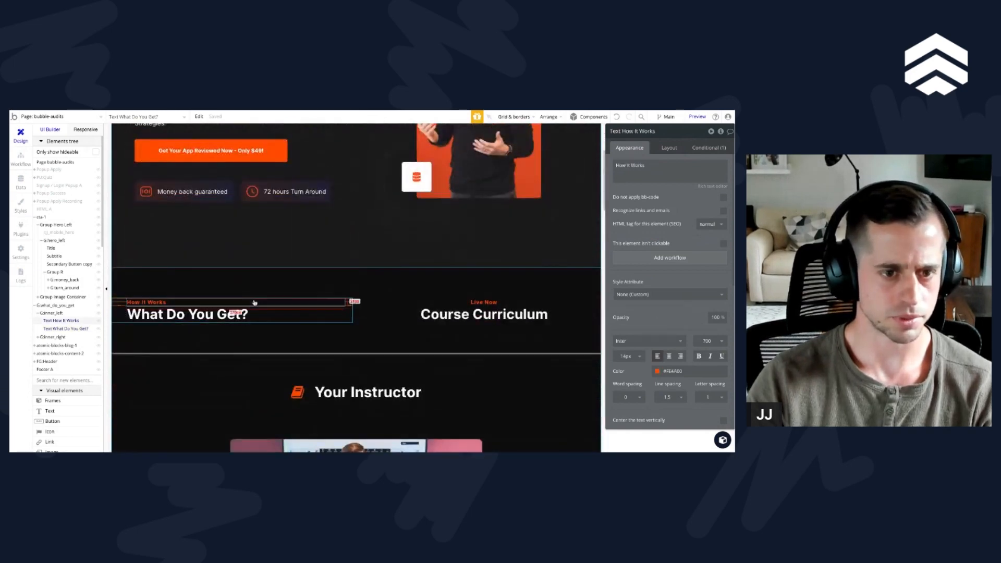
left_click(347, 307)
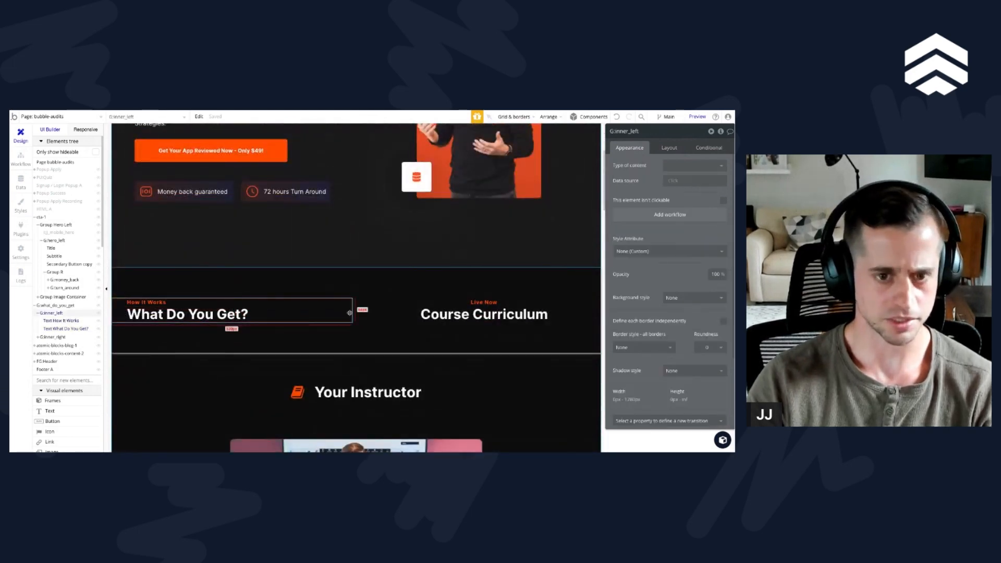
key("ctrl+v")
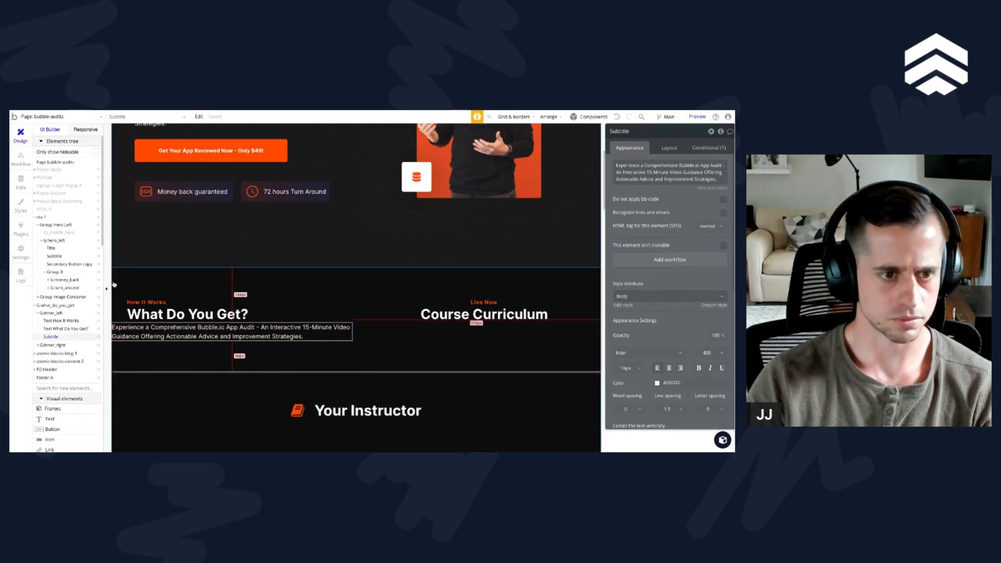
Step: Examine the layout settings of G:inner_left and its texts, plus the pasted Subtitle's page-width condition
scroll(120, 281, "down", 1)
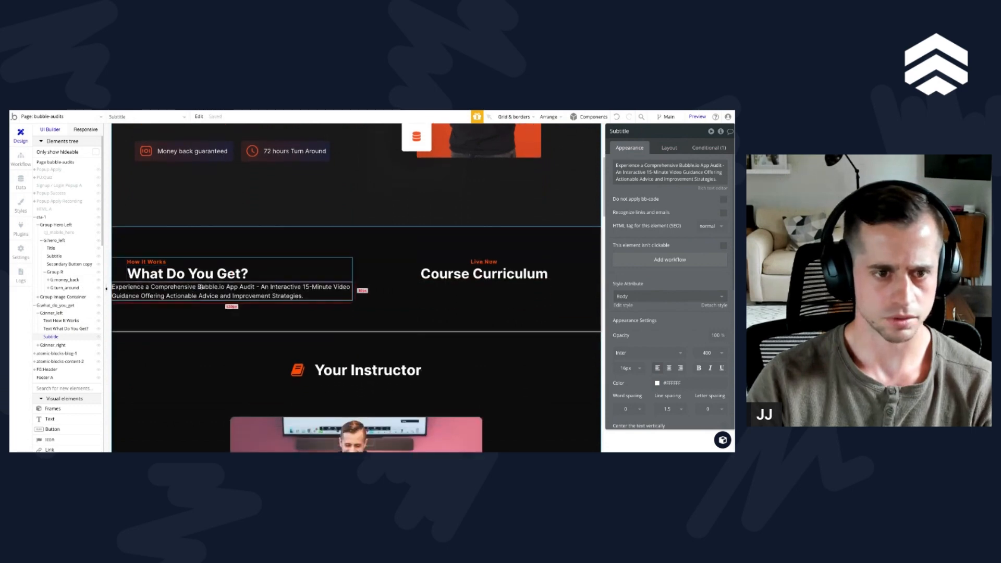
left_click(356, 264)
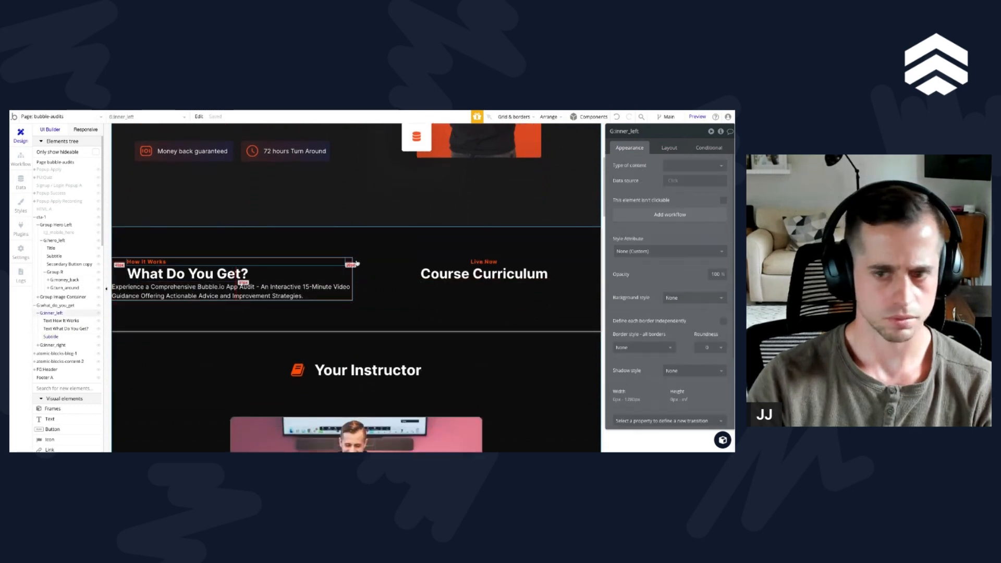
left_click(668, 147)
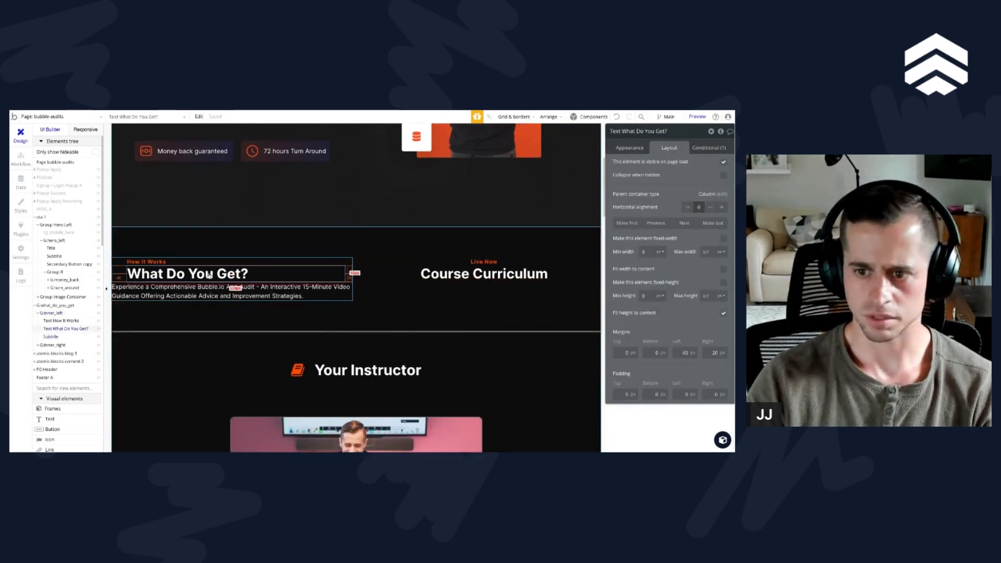
left_click(264, 263)
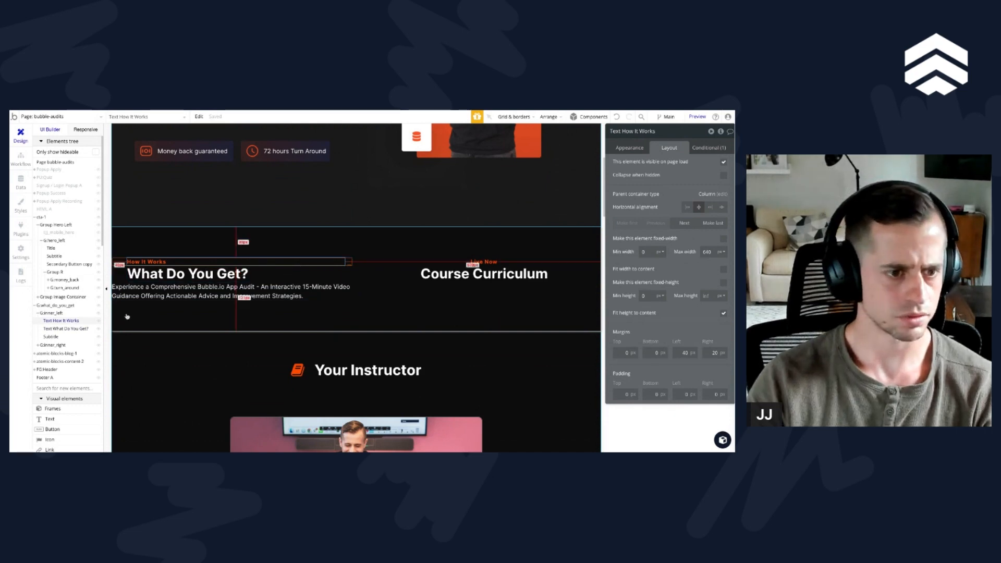
left_click(56, 313)
left_click(213, 293)
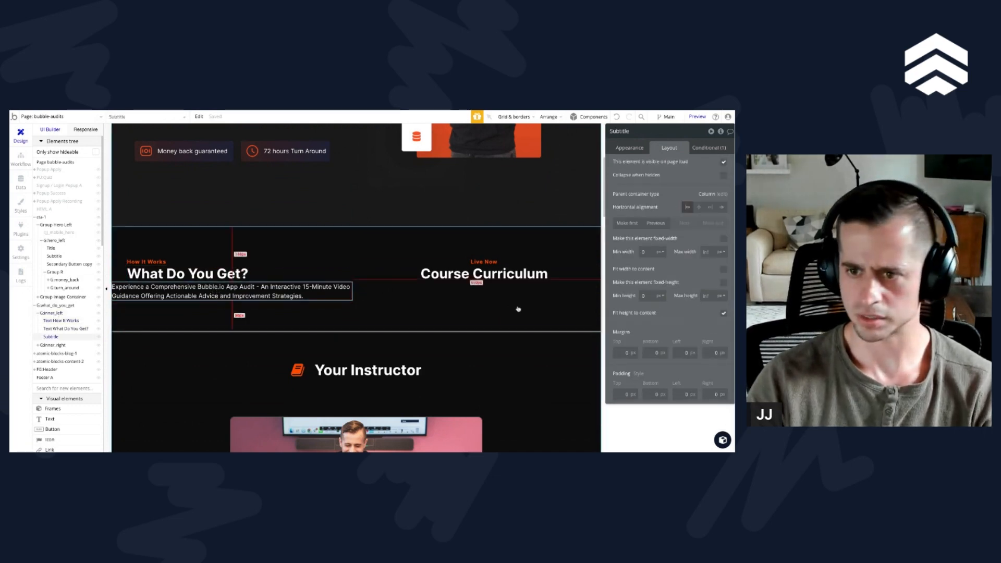
left_click(718, 147)
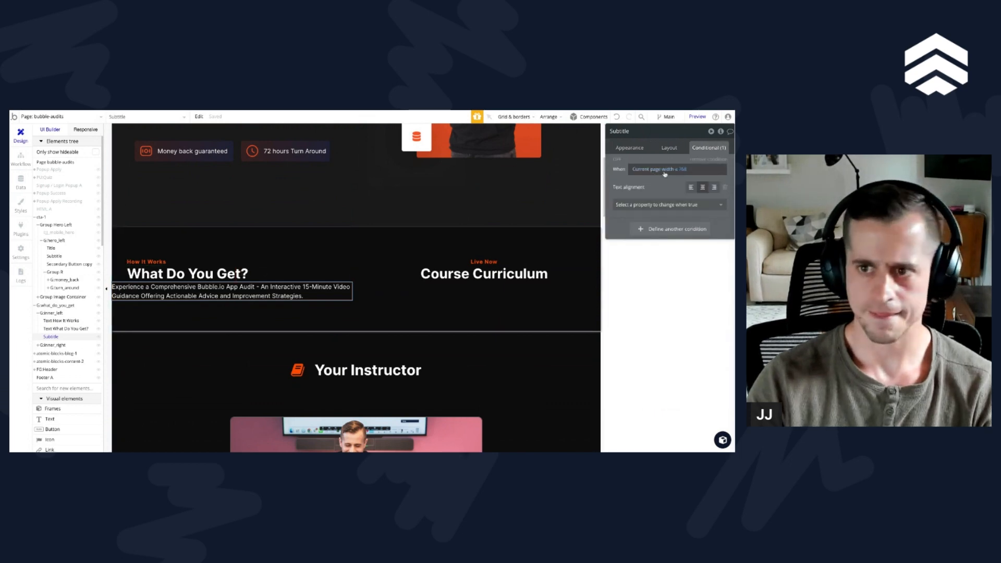
left_click(709, 160)
Step: Set the "What Do You Get?" heading's left and right margins and the "How It Works" label's left margin to 0
left_click(172, 274)
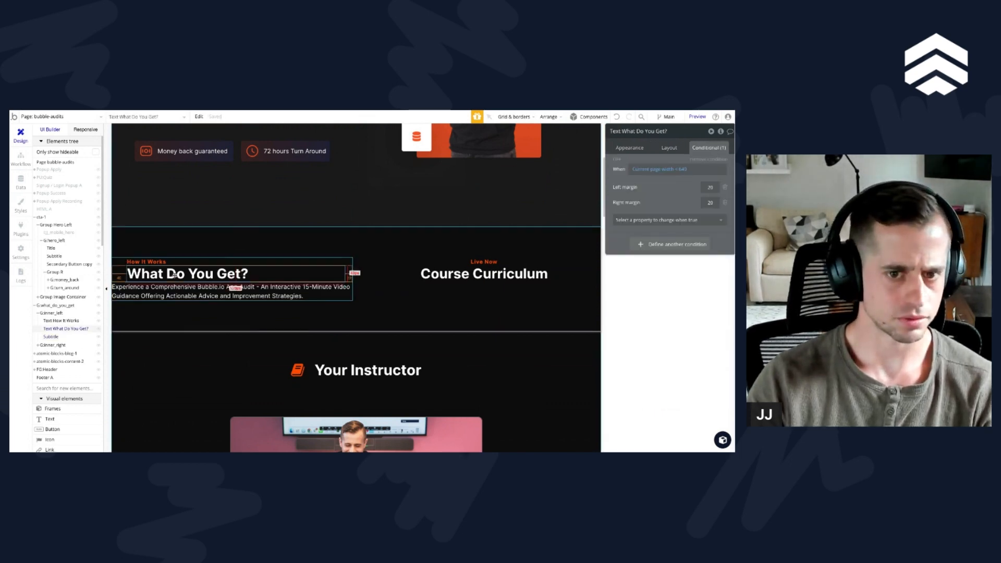
left_click(669, 147)
left_click(684, 353)
type("0")
key("Tab")
type("0")
key("Tab")
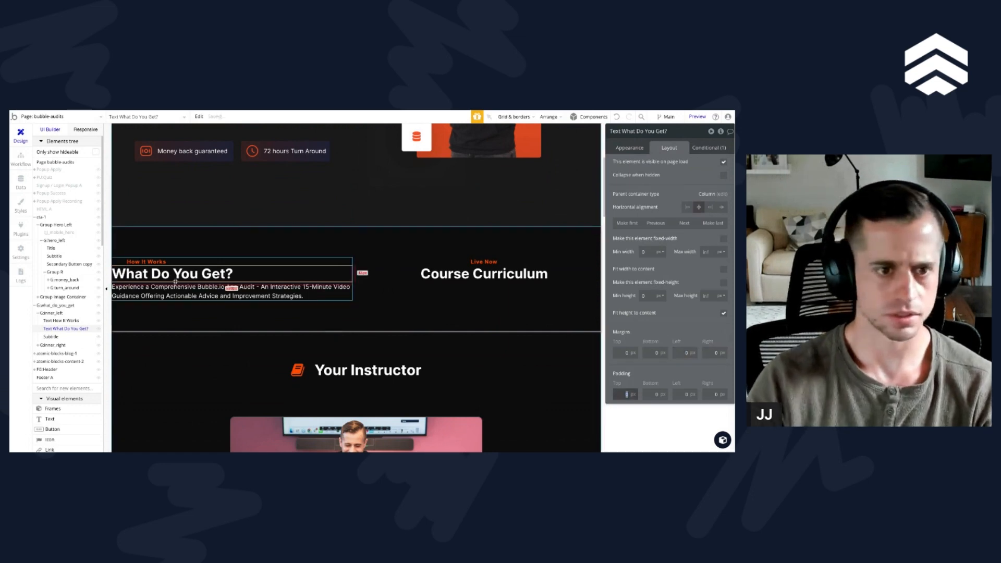
left_click(140, 263)
left_click(684, 353)
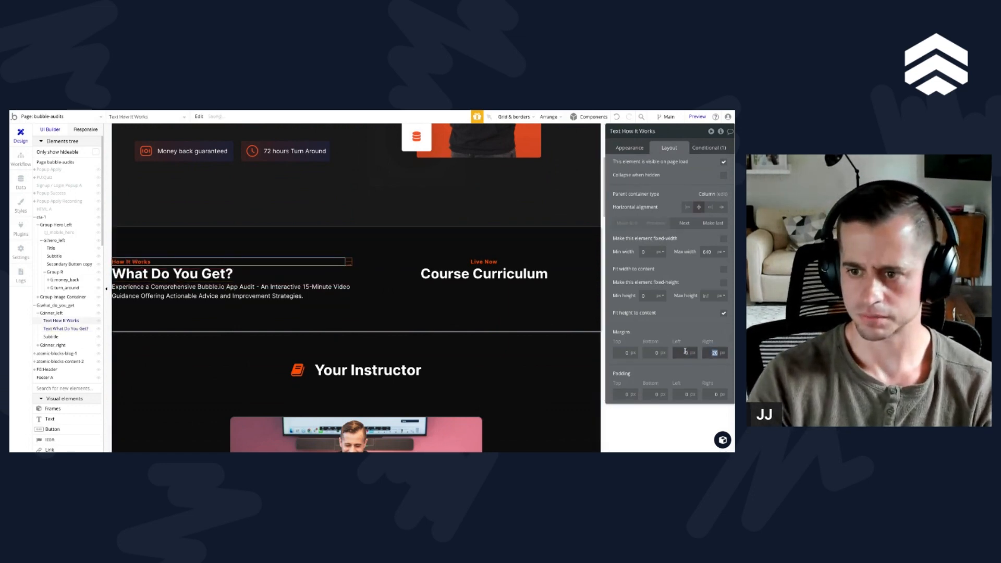
Step: Apply gap spacing between the elements of G:inner_left with a row gap of 20 px
left_click(53, 313)
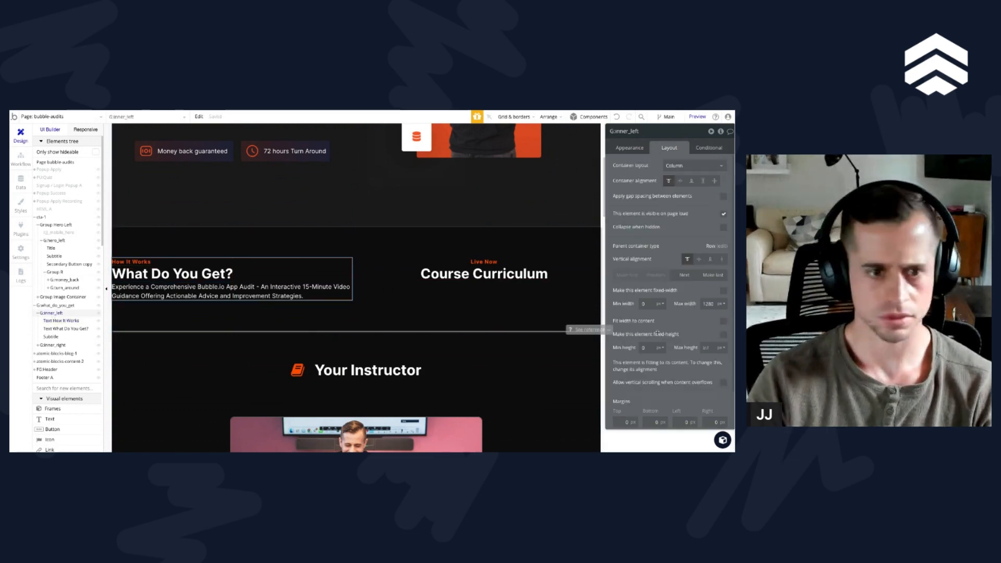
scroll(660, 333, "down", 2)
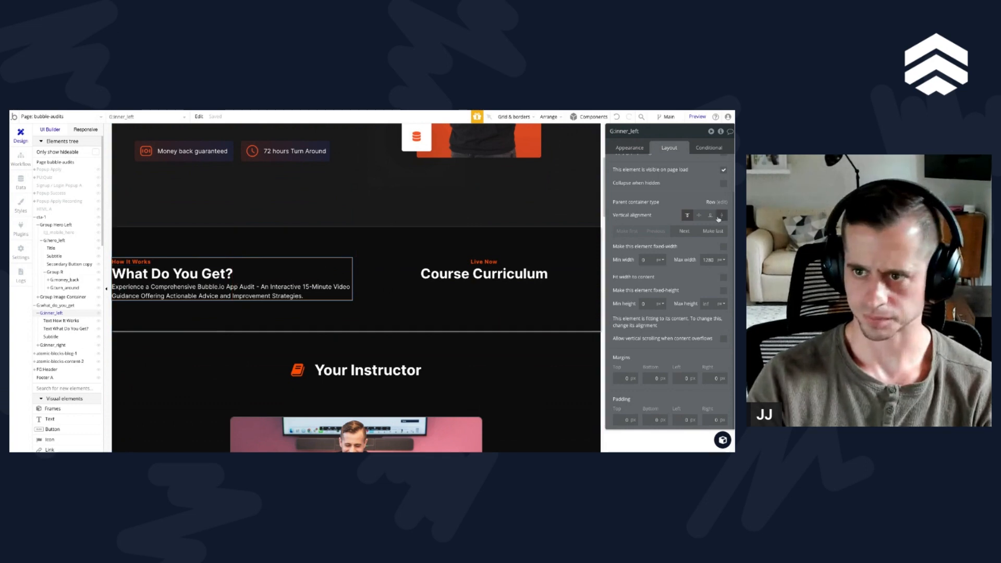
scroll(725, 189, "up", 1)
left_click(723, 196)
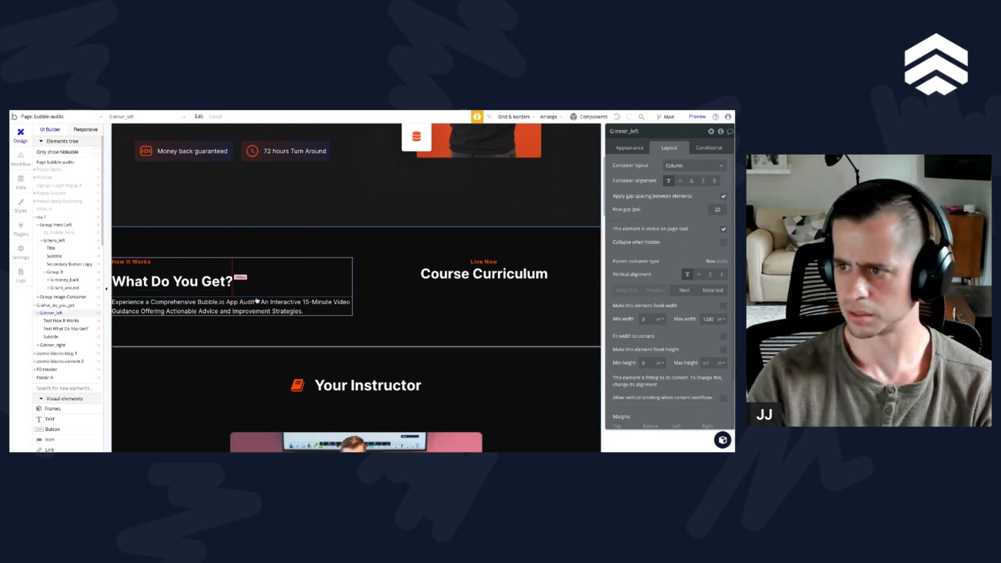
Step: Left-align the right column's Live Now label and replace its text with "Personalized Review"
left_click(470, 274)
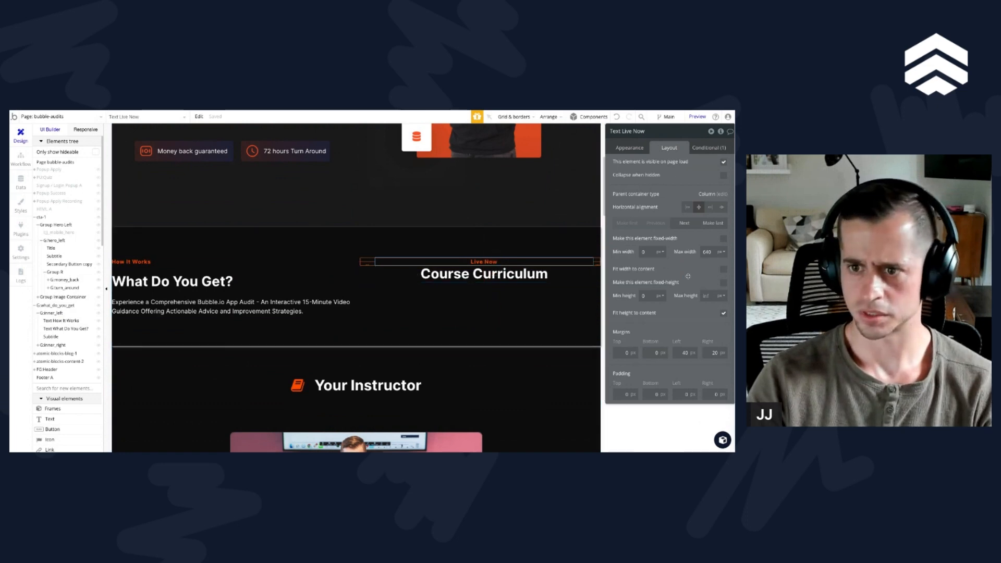
left_click(629, 148)
left_click(657, 356)
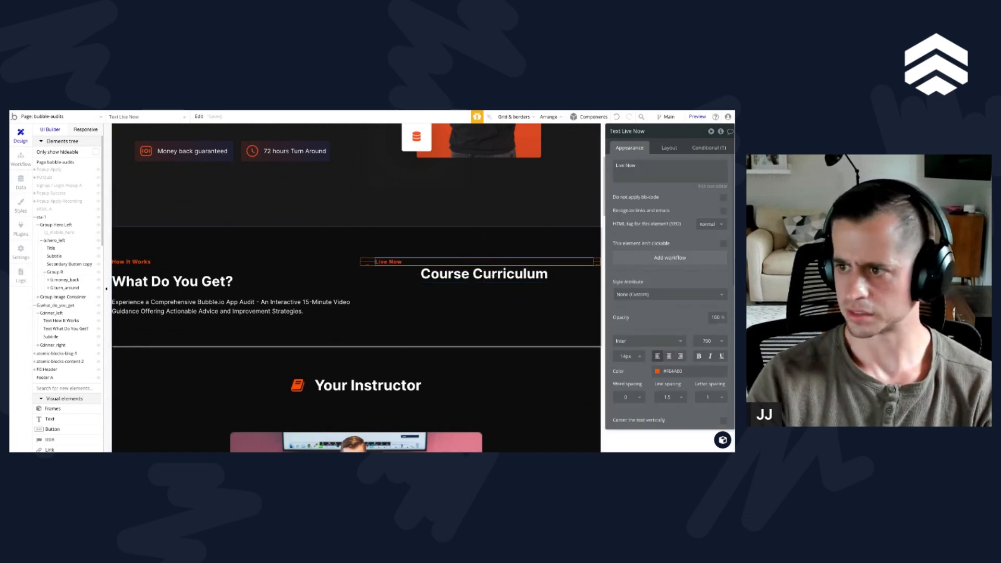
triple_click(662, 168)
type("Personalized Review")
left_click(670, 202)
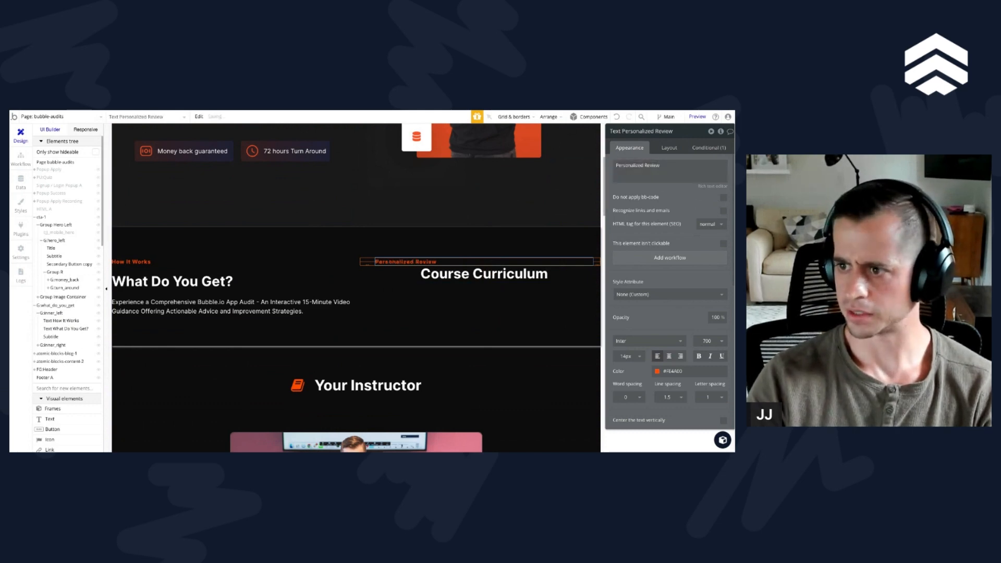
Step: Give the right column's Course Curriculum text the Body style and replace its content with the "I'll provide a 15-minute video..." description
left_click(427, 282)
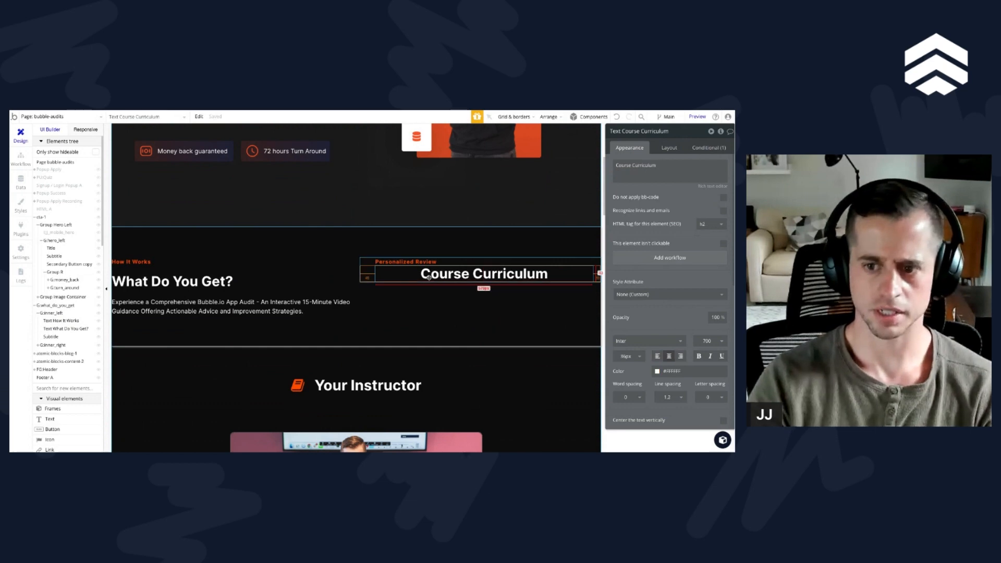
left_click(646, 292)
left_click(641, 319)
triple_click(653, 163)
type("I'll provide a 15-minute video that offers actionable advice and feedback on how you can enhance your Bubble.io app.")
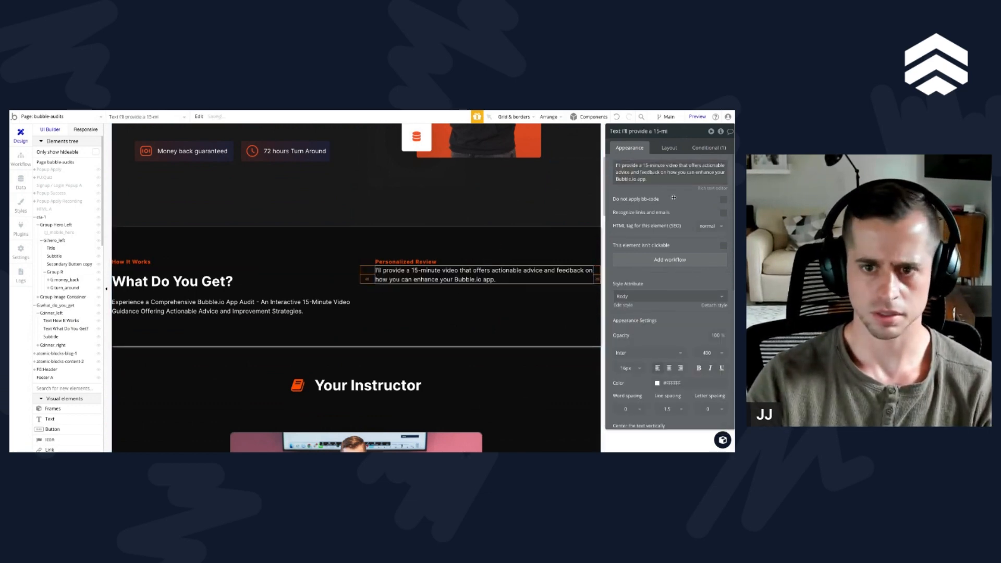
Step: Apply gap spacing between the elements of G:inner_right with a row gap of 5 px
left_click(368, 267)
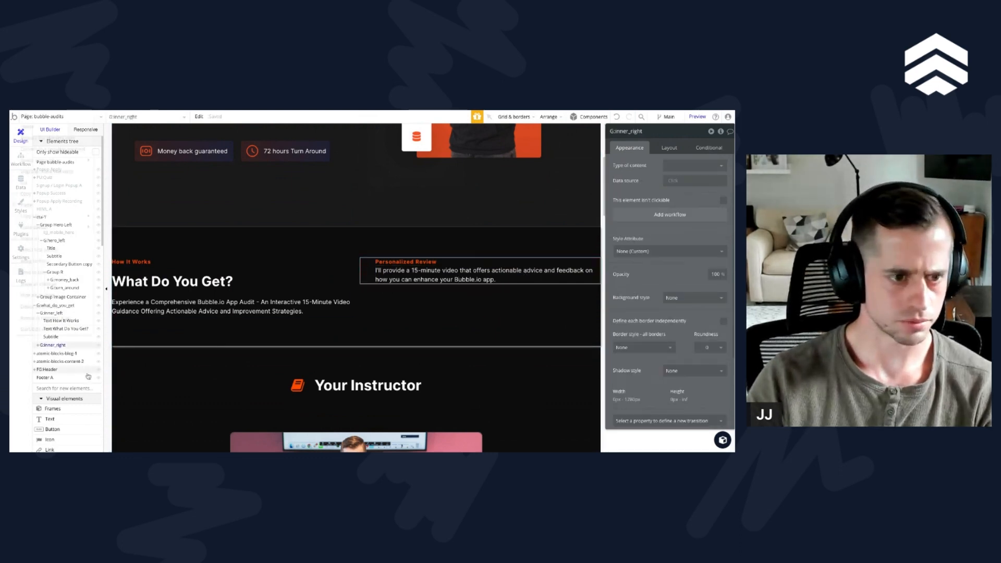
left_click(668, 147)
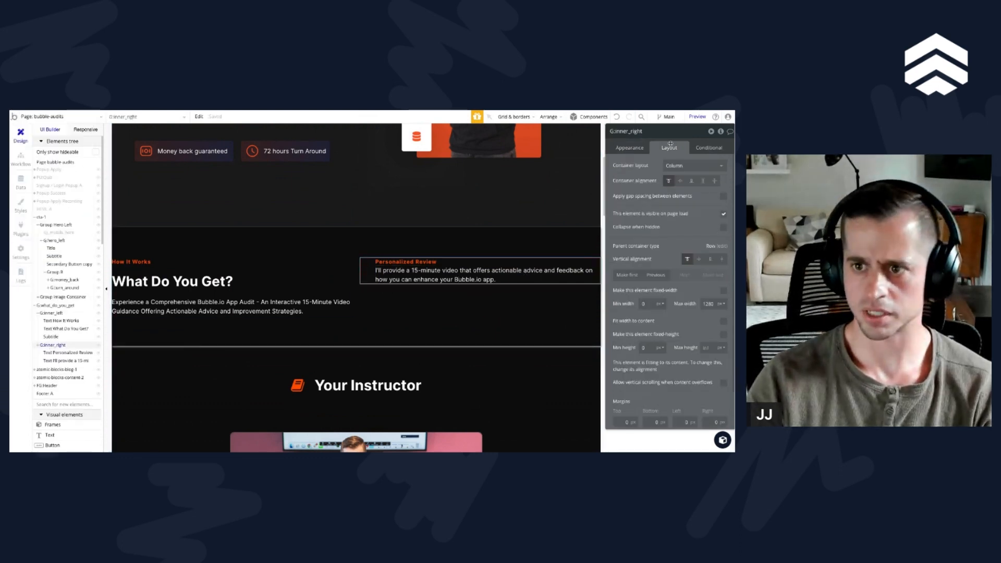
left_click(723, 195)
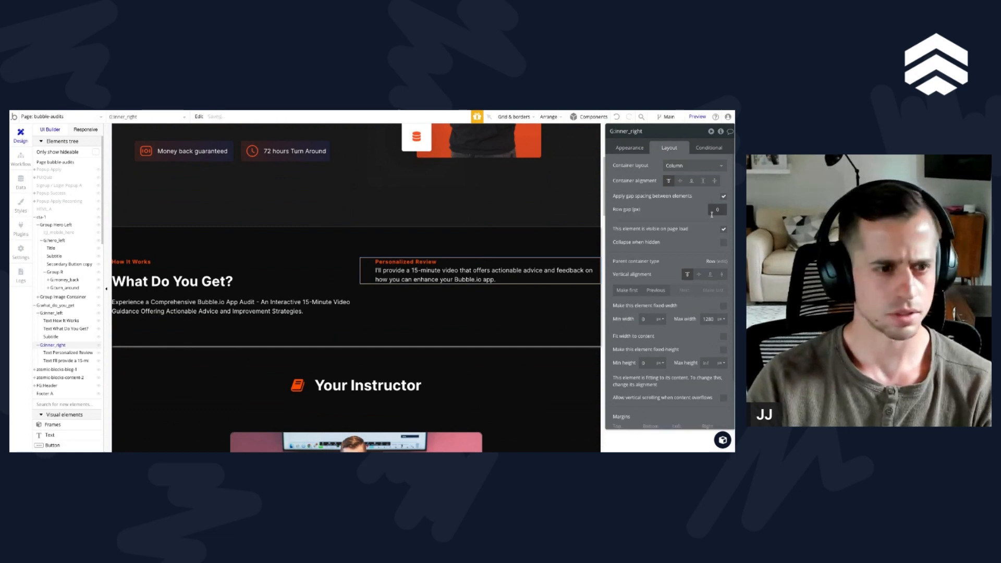
left_click(712, 210)
type("20")
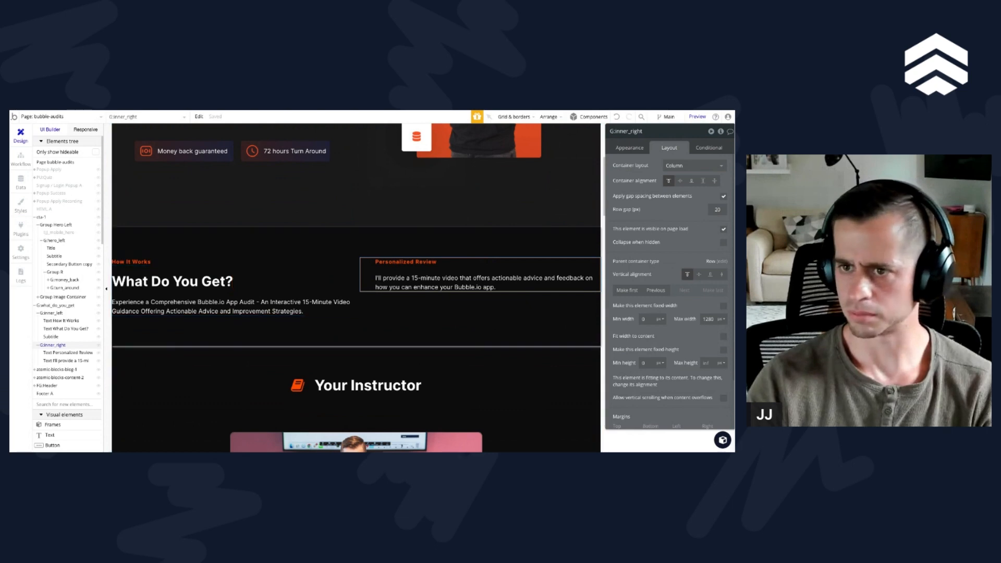
type("10")
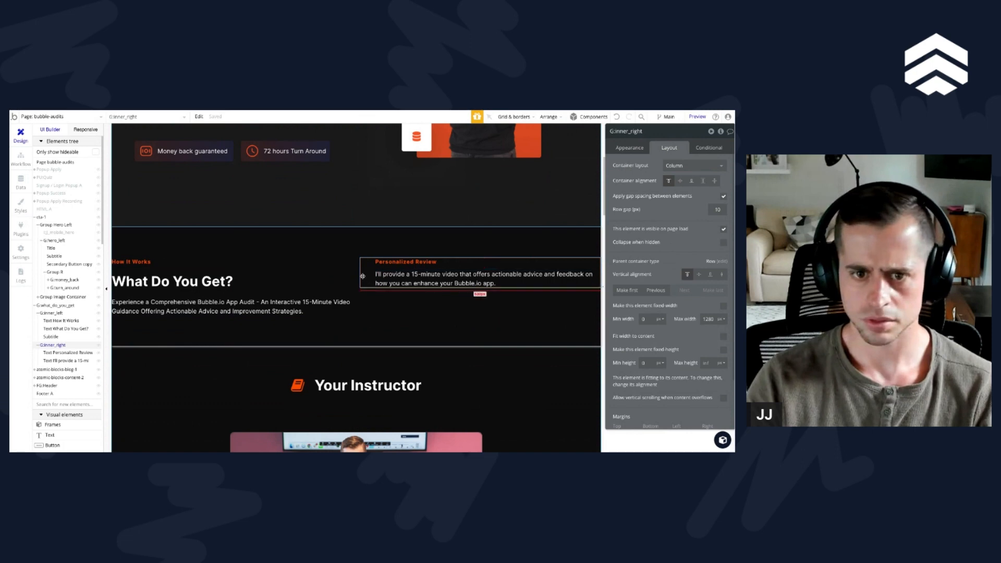
left_click(726, 209)
type("5")
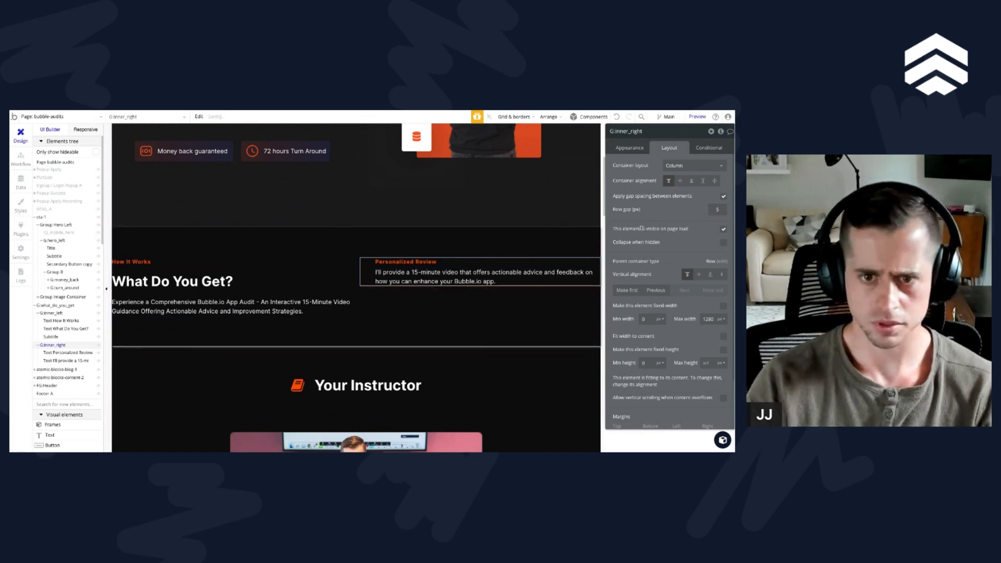
Step: Duplicate G:inner_right and group the original and its copy in a column container
key("ctrl+d")
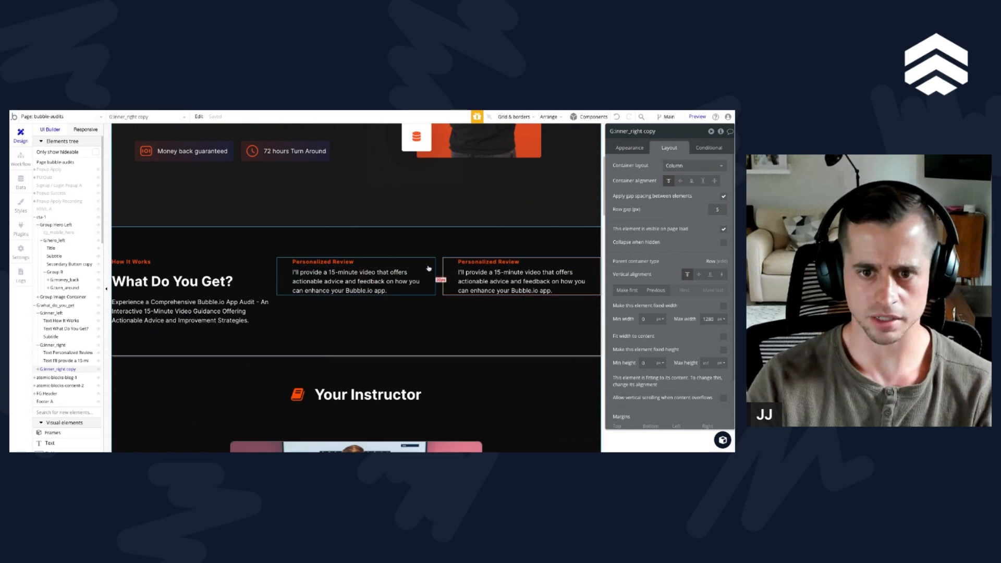
left_click(418, 269, "shift")
right_click(429, 266)
mouse_move(461, 307)
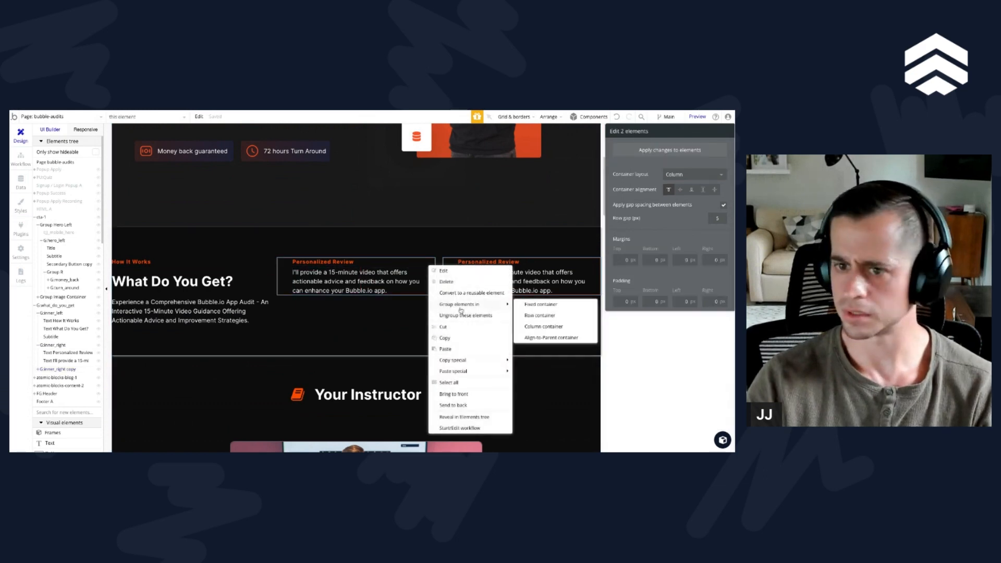
left_click(556, 326)
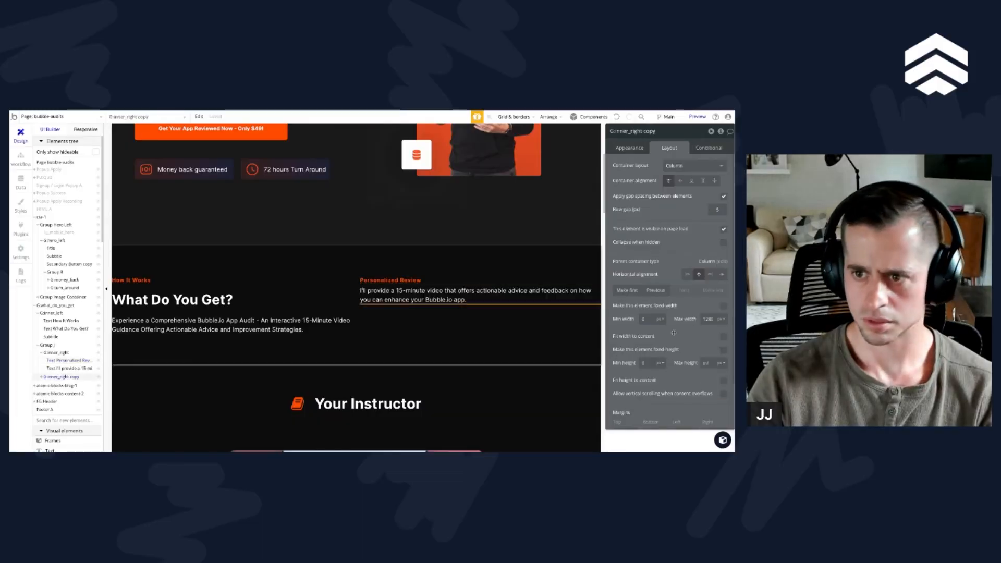
Step: Set the minimum height of the G:inner_right copy to 50
double_click(708, 319)
left_click(644, 363)
type("50")
Step: Set the left and right margins of the Personalized Review label in G:inner_right copy to 0 and clear its maximum width
left_click(42, 376)
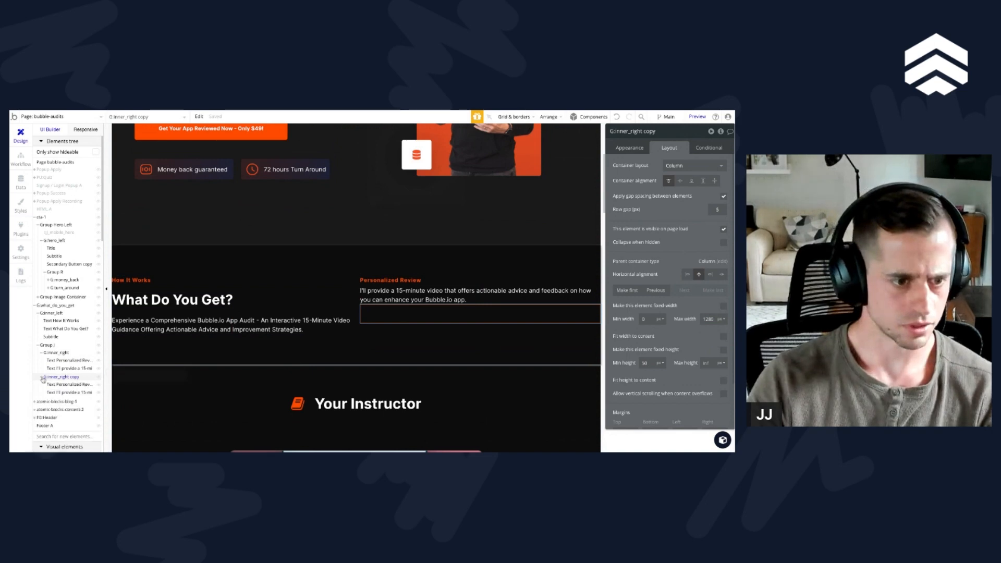
left_click(69, 384)
double_click(683, 353)
type("0")
key("Tab")
type("0")
key("Tab")
double_click(706, 252)
key("BackSpace")
key("Tab")
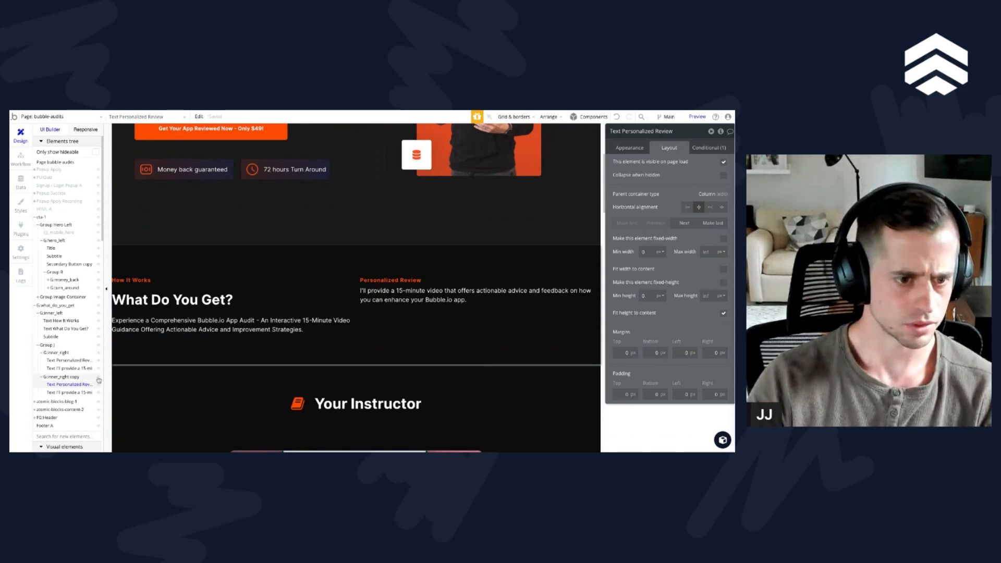
Step: Delete the G:inner_right copy and replace it with a fresh duplicate of G:inner_right in the column container
left_click(68, 377)
right_click(67, 378)
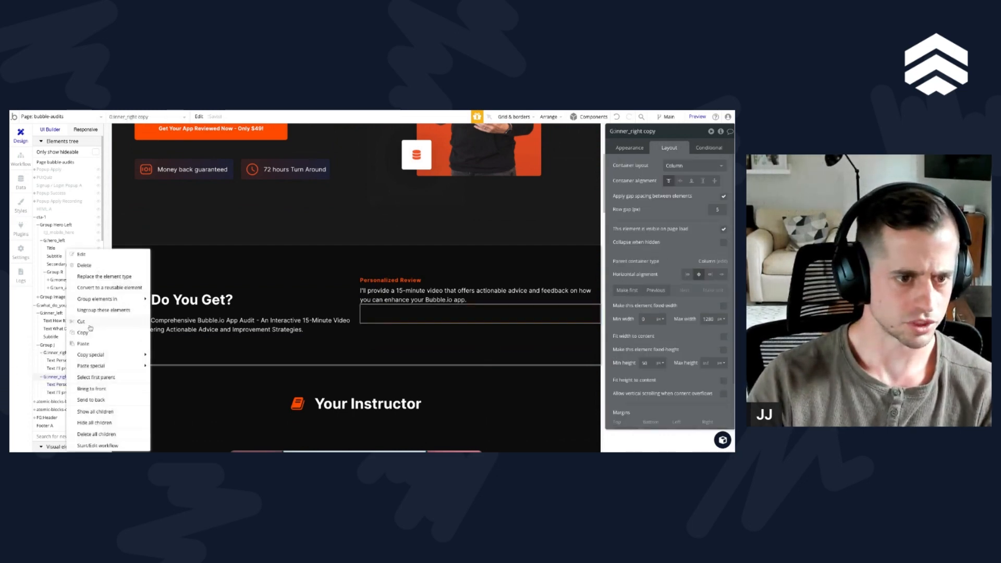
left_click(91, 266)
left_click(363, 285)
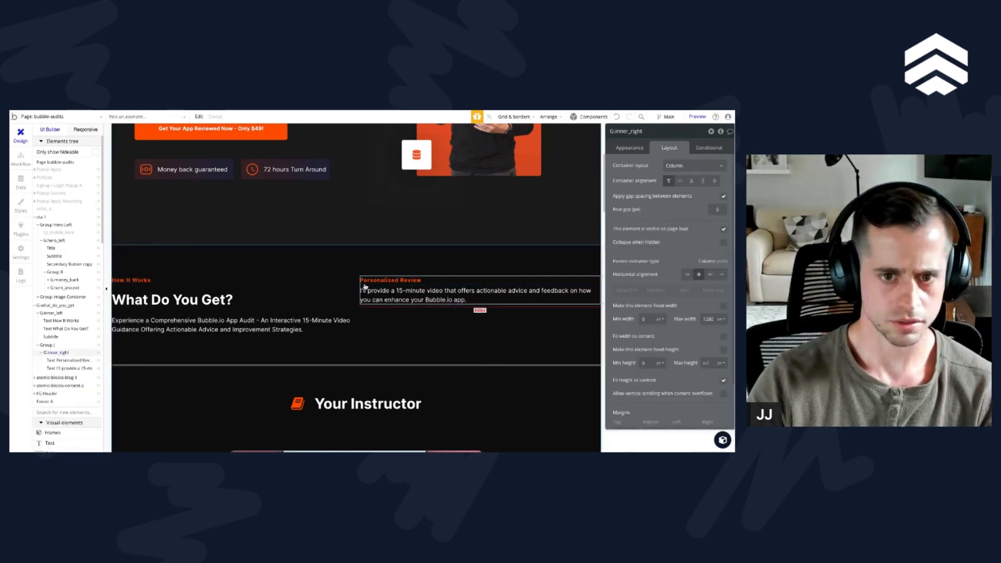
key("ctrl+v")
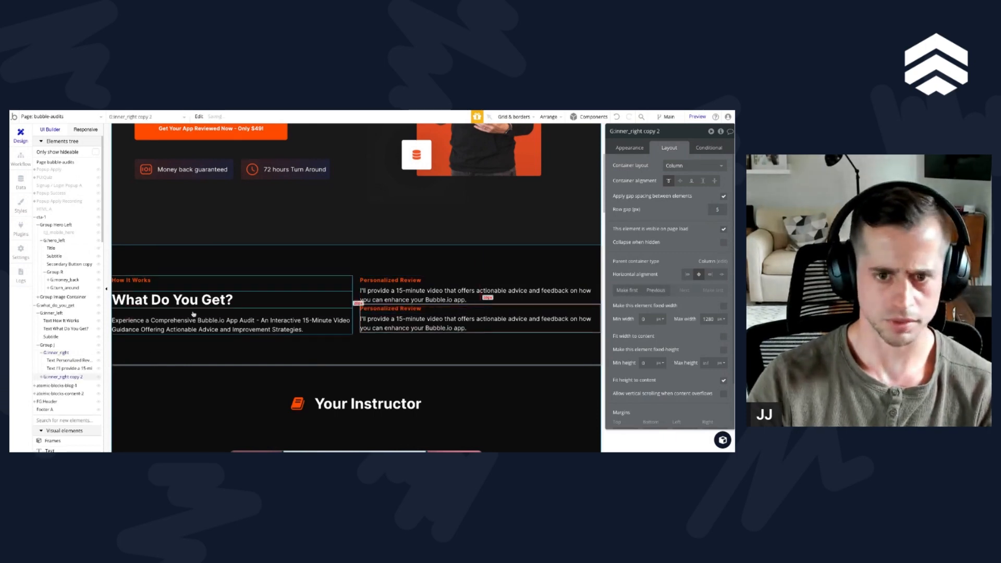
Step: Rename the column container around the feature items as G:inner_feature_list and apply a row gap of 20 px
left_click(48, 346)
left_click(629, 131)
type("GL")
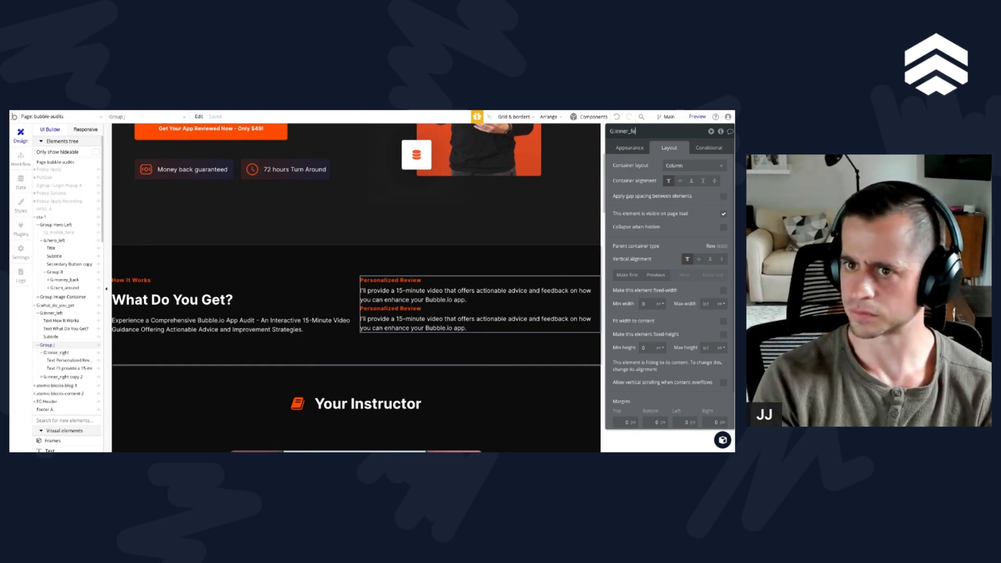
type("inner_feature_list")
key("Return")
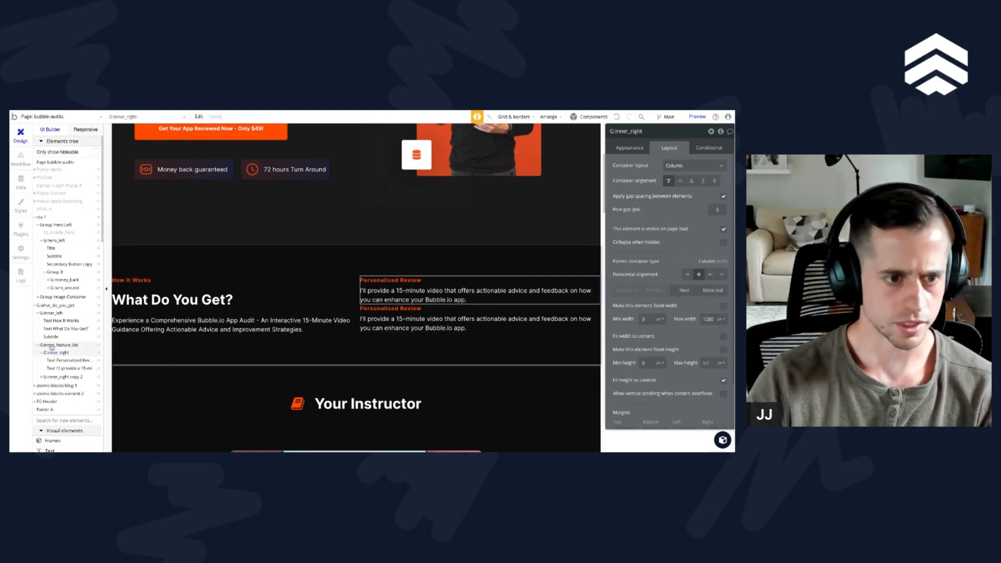
left_click(723, 196)
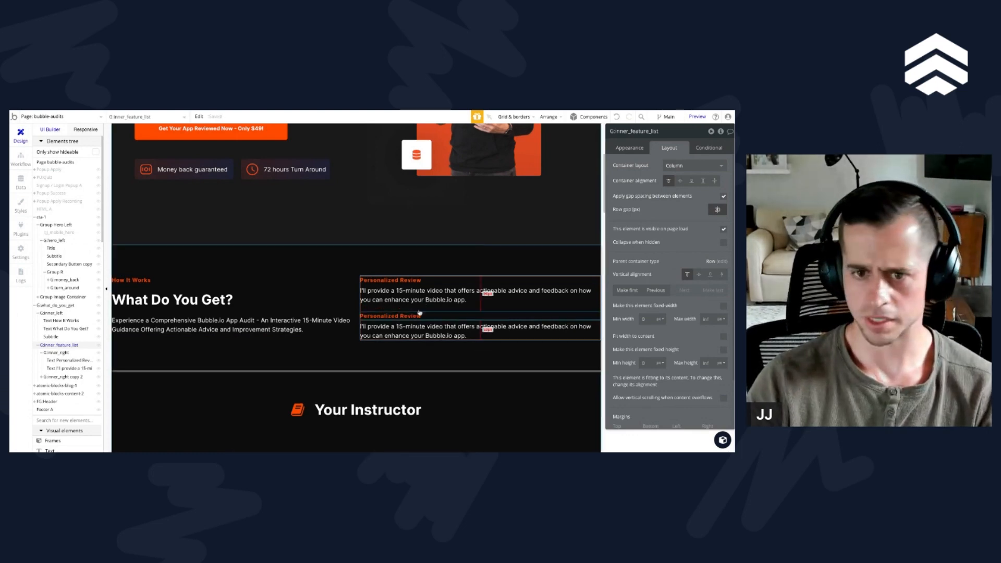
Step: Duplicate the second feature item three times to extend the list in G:inner_feature_list
left_click(397, 326)
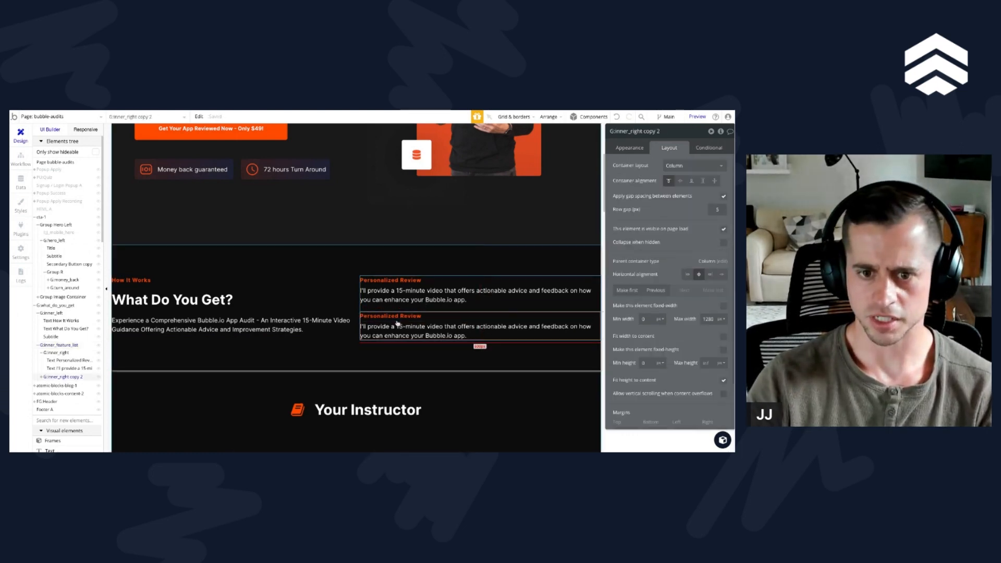
key("ctrl+d")
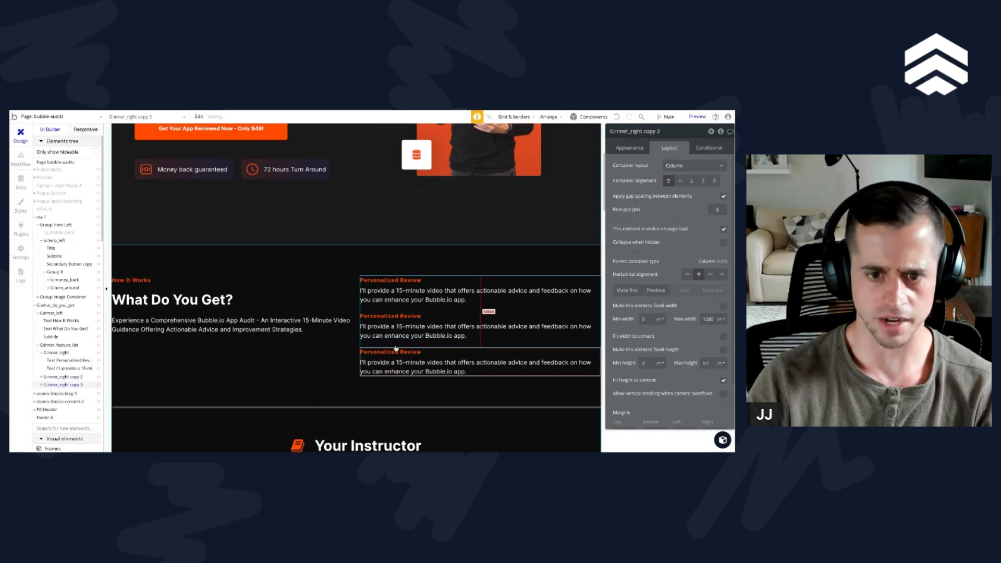
key("ctrl+d")
key("ctrl+d")
scroll(365, 339, "down", 1)
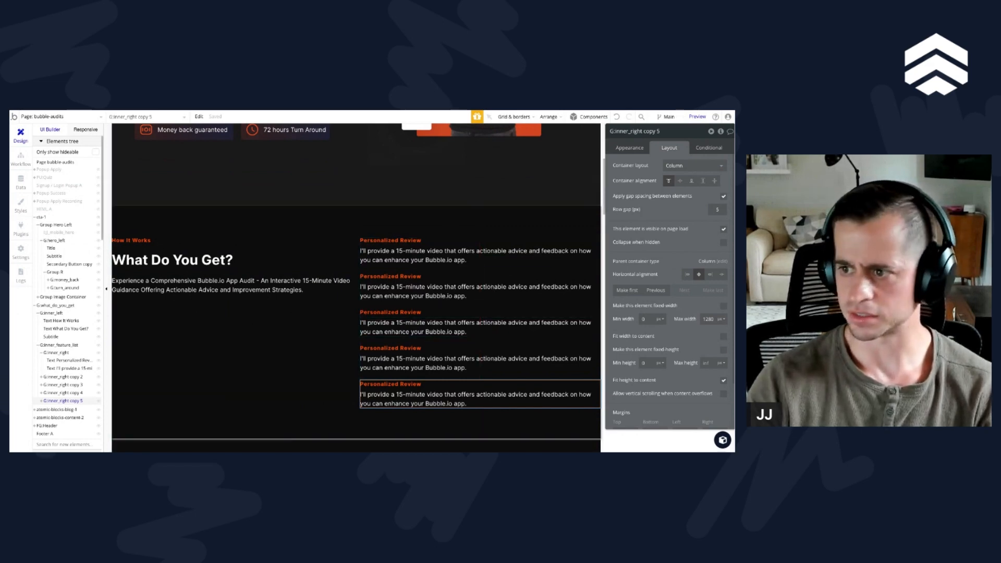
Step: Change the heading of the second feature item to "Turnaround Time"
left_click(401, 277)
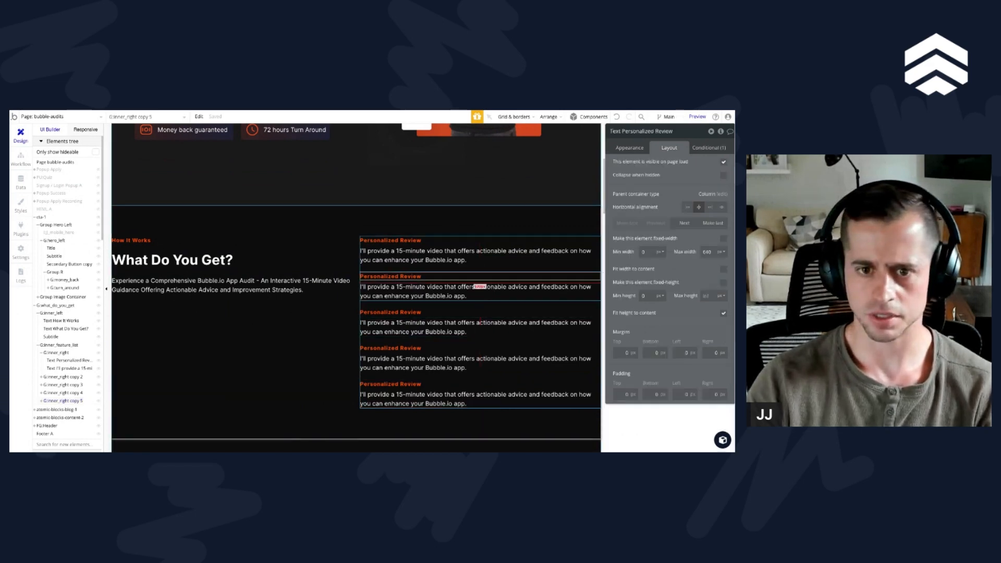
left_click(635, 148)
left_click(693, 175)
key("super+a")
key("super+v")
left_click(713, 196)
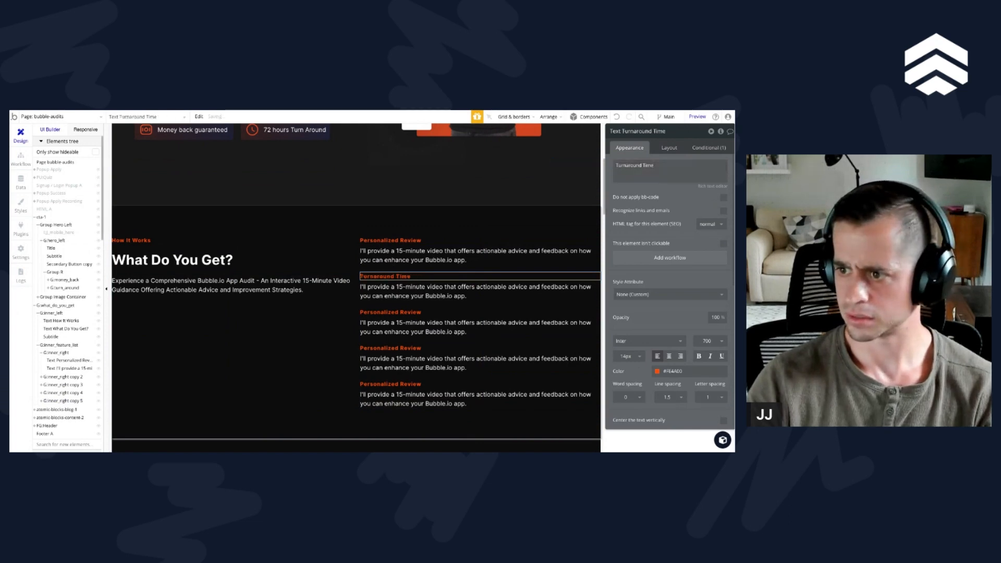
Step: Set the Turnaround Time description to "Expect your detailed feedback within 72 hours. Your app's growth and improvement can start right away!"
left_click(431, 291)
left_click(684, 174)
key("super+a")
key("super+v")
left_click(684, 200)
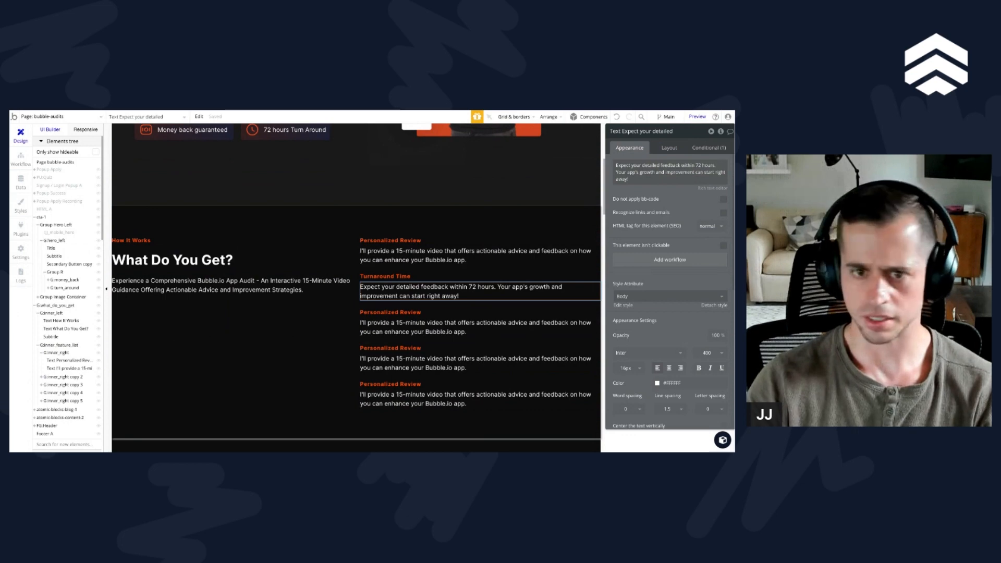
Step: Change the heading of the third feature item to "Security Check"
left_click(375, 317)
left_click(375, 314)
left_click(681, 177)
key("super+a")
key("super+v")
left_click(681, 198)
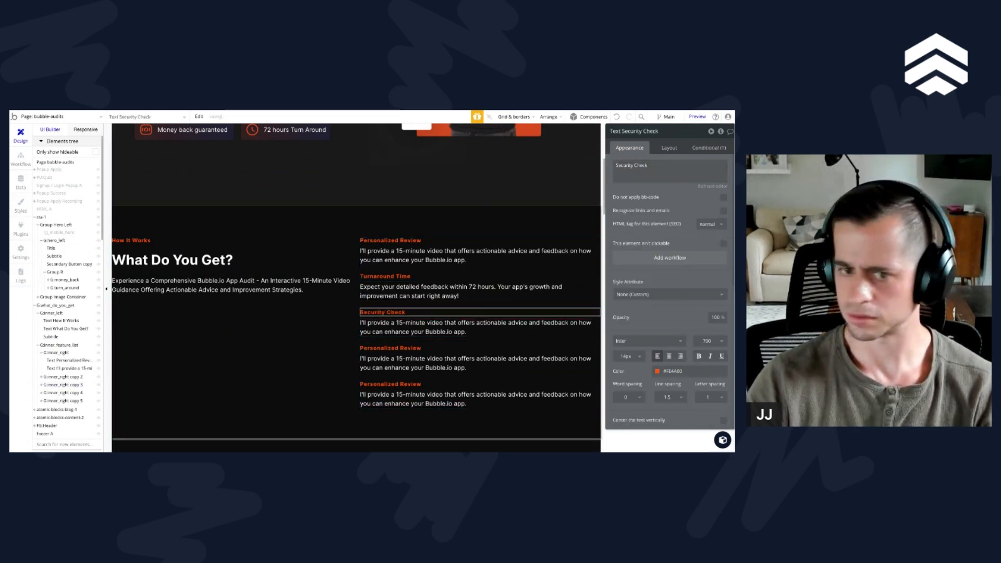
Step: Set the Security Check description to "Ensuring the integrity of your app is essential. I'll perform a comprehensive security check to identify potential vulnerabilities."
left_click(435, 331)
left_click(683, 176)
key("super+a")
key("super+v")
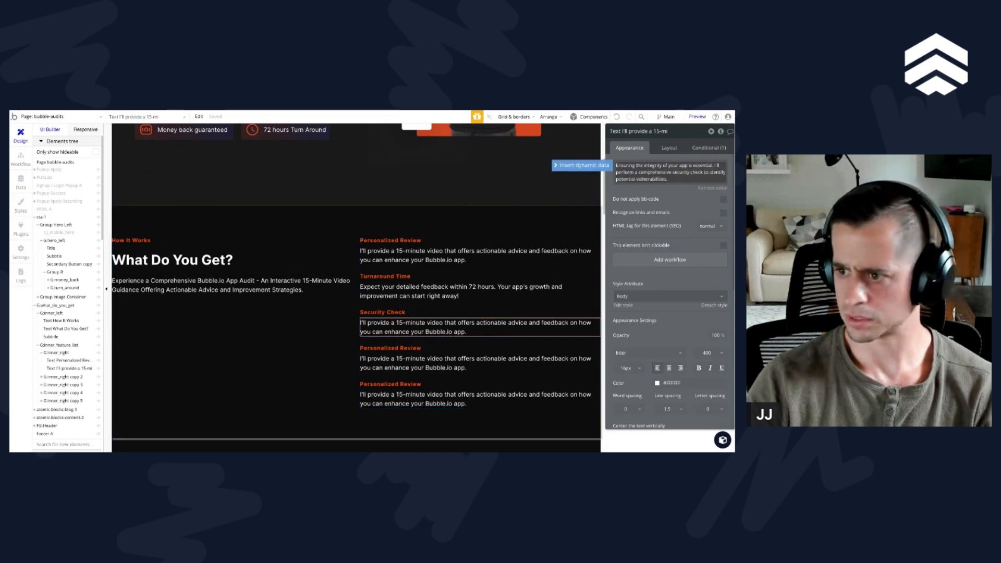
left_click(682, 198)
Step: Change the heading of the fourth feature item to "Database Schema Check"
left_click(459, 348)
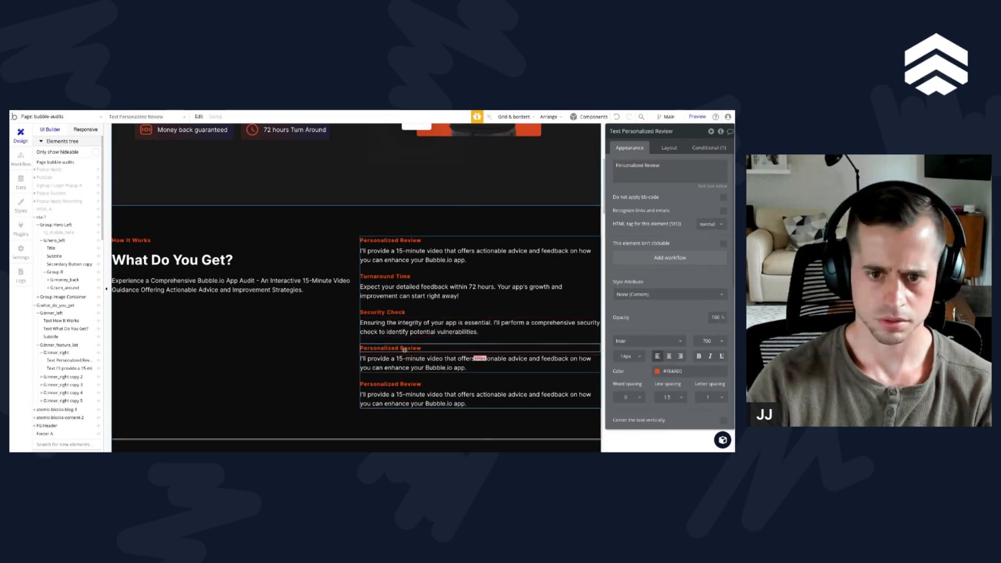
left_click(640, 165)
key("super+a")
key("super+v")
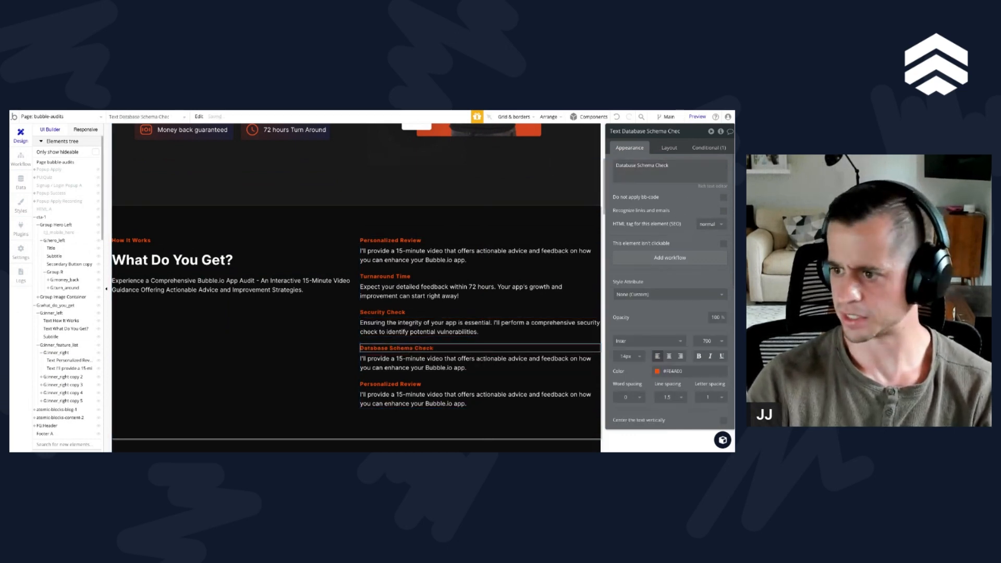
Step: Set the Database Schema Check description to "Proper database design is crucial for your app's performance and scalability. I'll review your database schema to ensure it's optimized."
left_click(452, 369)
left_click(652, 169)
key("super+a")
key("super+v")
left_click(499, 366)
Step: Delete the extra fifth feature item, G:inner_right copy 5, from the feature list
left_click(429, 380)
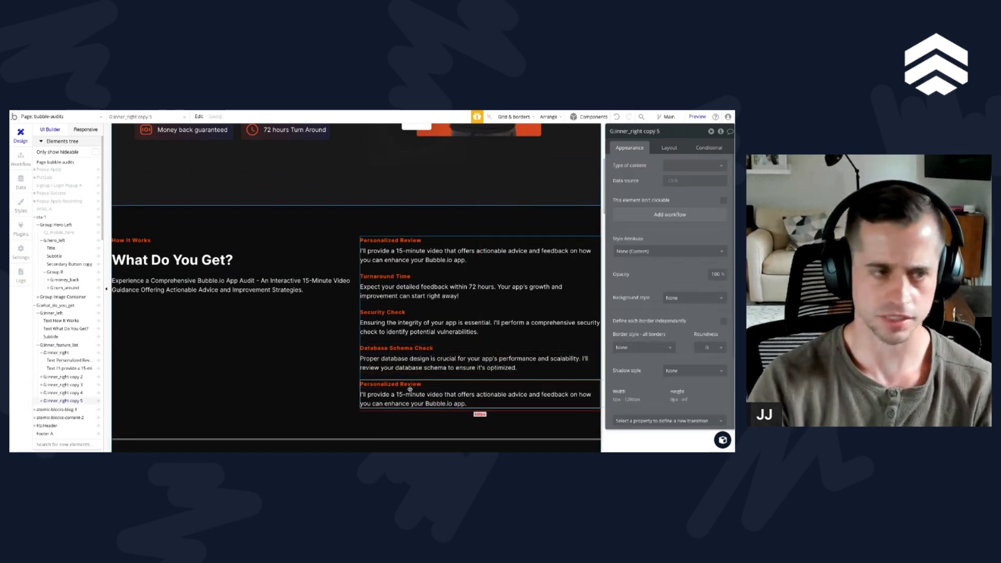
key("Delete")
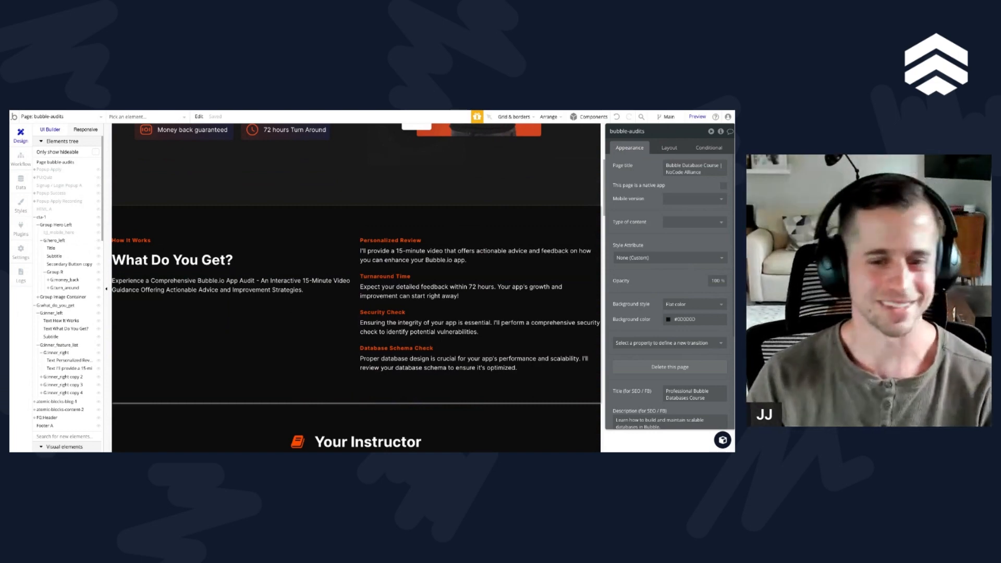
scroll(376, 329, "down", 1)
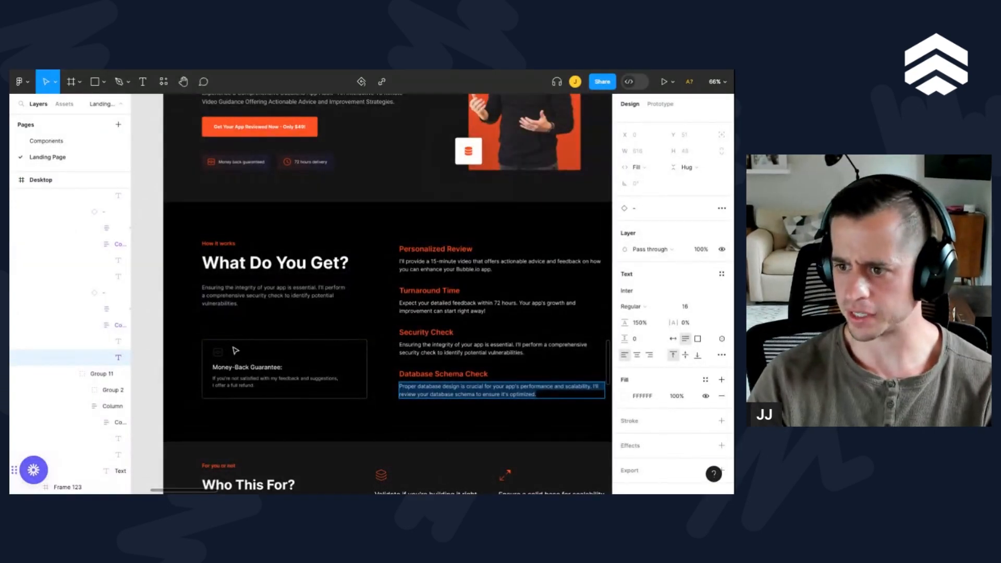
Step: Switch to the Figma design, select the money icon in the Money-Back Guarantee card and widen the layer list to show full names
key("Escape")
left_click(263, 349)
scroll(221, 355, "up", 5)
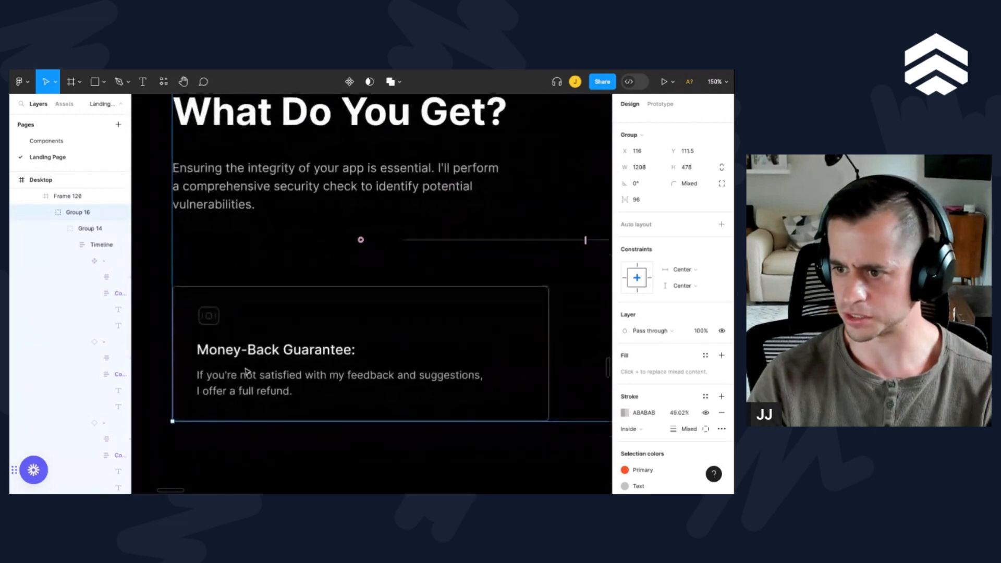
scroll(248, 373, "down", 1)
scroll(249, 373, "right", 1)
double_click(201, 305)
double_click(201, 307)
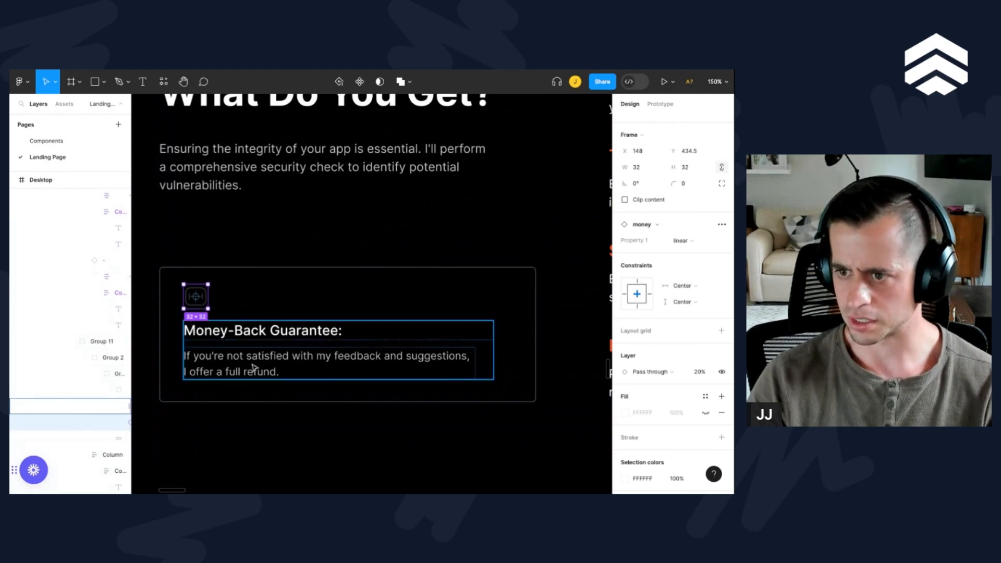
scroll(252, 368, "down", 4)
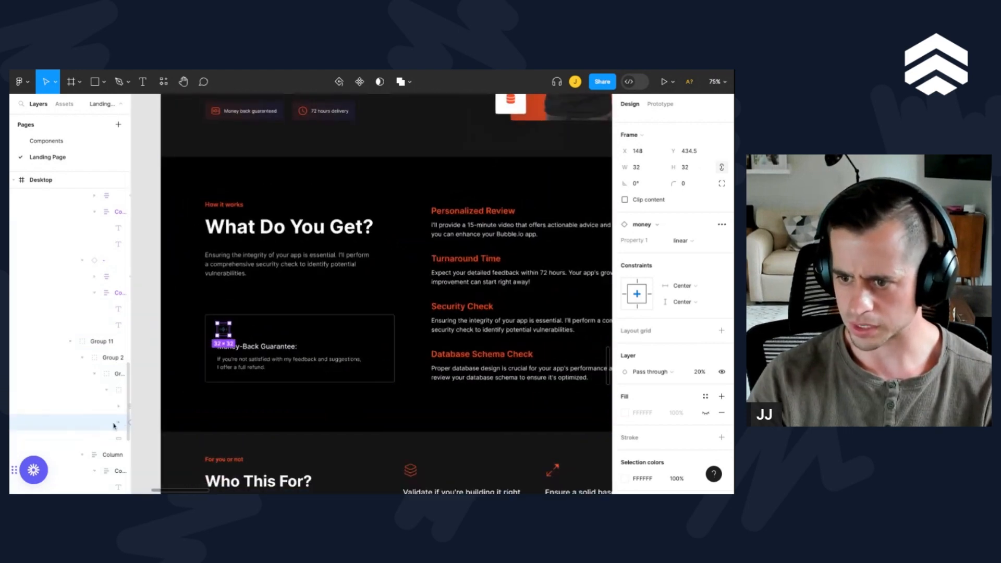
left_click_drag(131, 422, 209, 423)
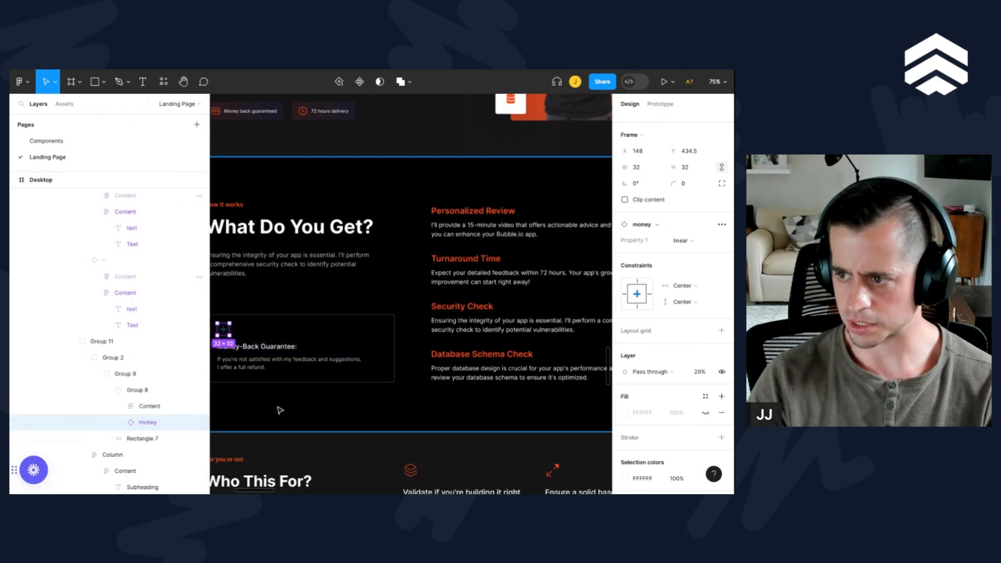
scroll(280, 410, "down", 2)
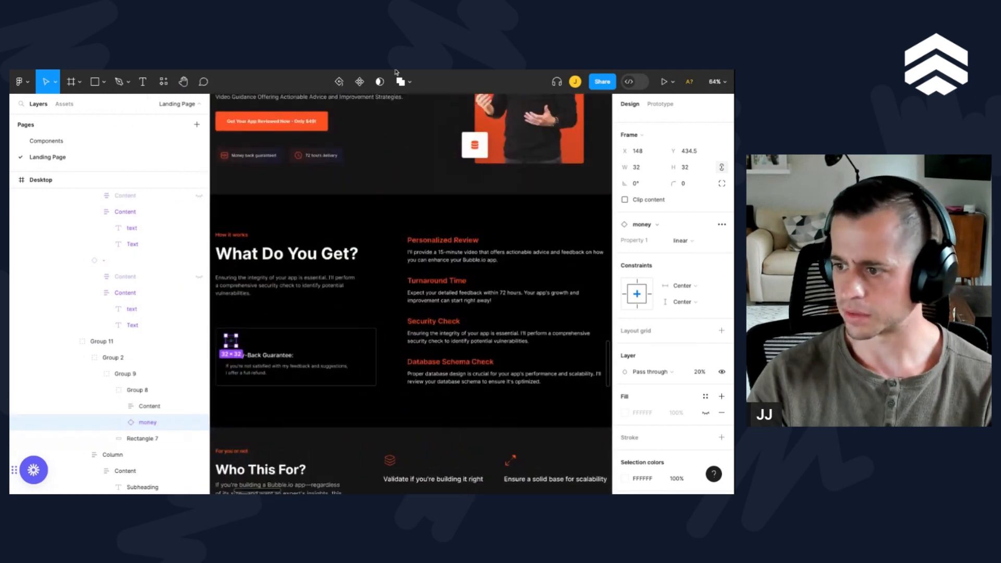
Step: Add an export setting to the money icon and export the icon
scroll(665, 419, "down", 3)
left_click(722, 456)
scroll(721, 454, "down", 2)
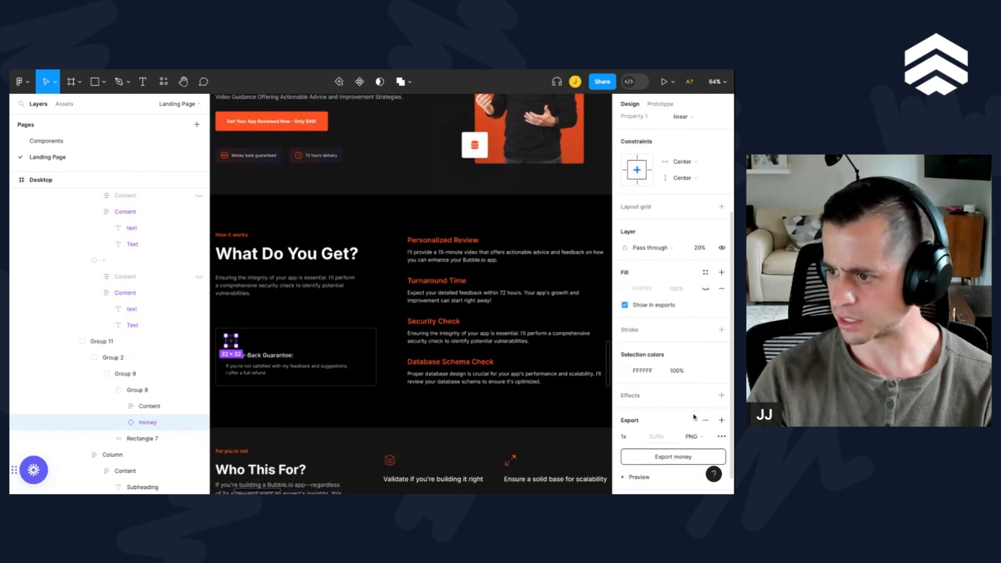
left_click(699, 436)
left_click(698, 460)
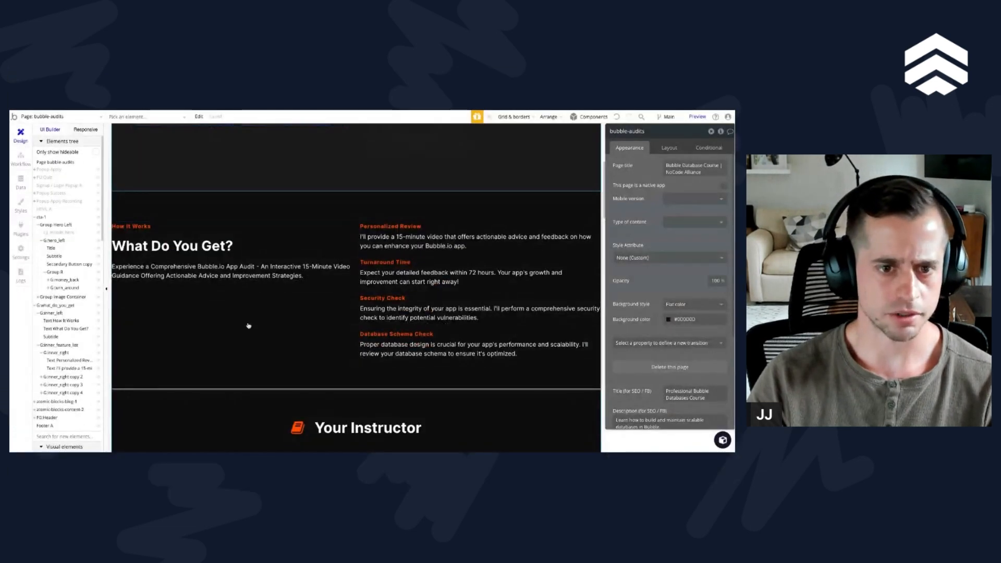
Step: Switch back to Bubble and draw a group about 343 by 49 px inside G:inner_left, below the "What Do You Get?" heading
right_click(210, 308)
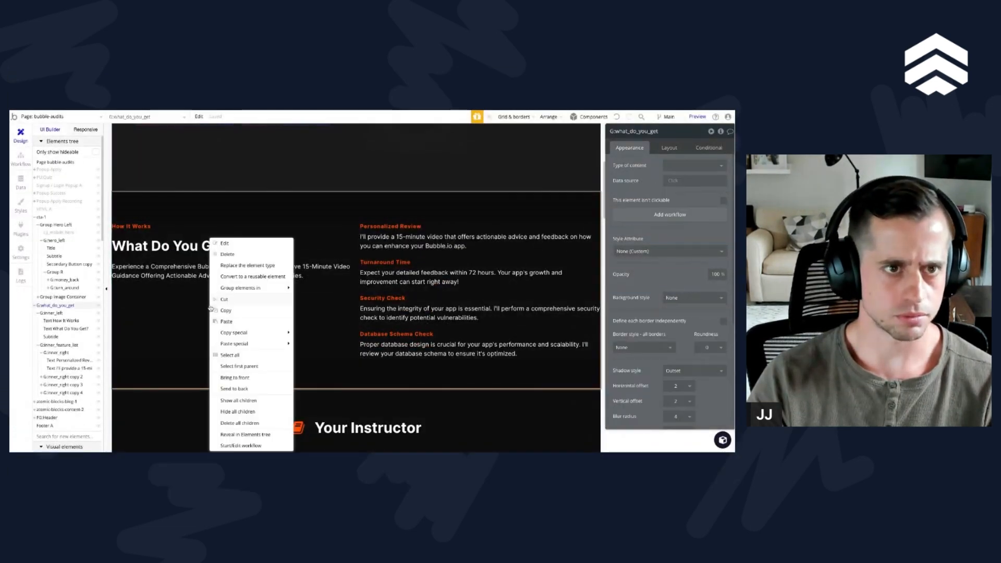
left_click(382, 298)
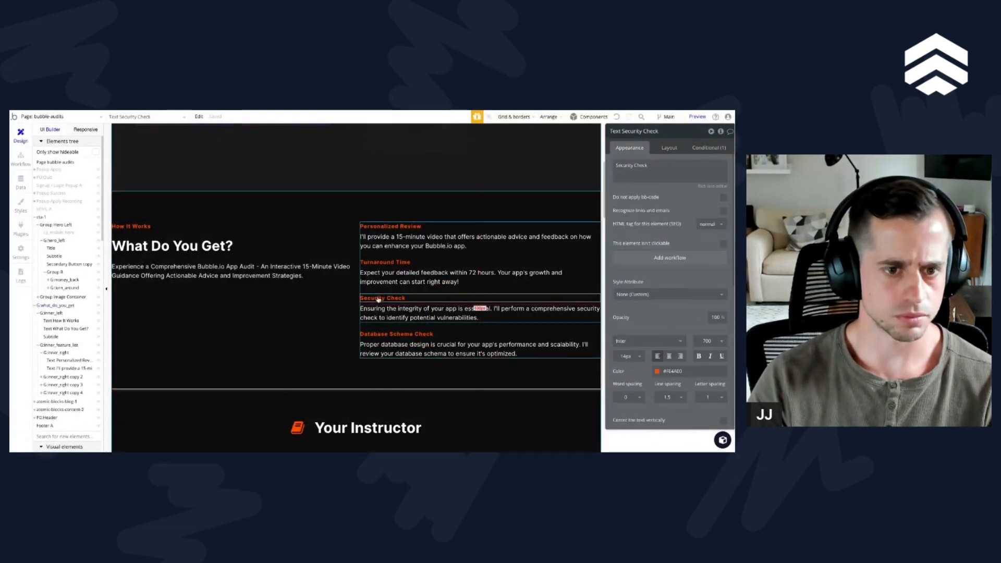
left_click(250, 256)
scroll(65, 392, "down", 2)
left_click(65, 394)
type("gr")
left_click(73, 416)
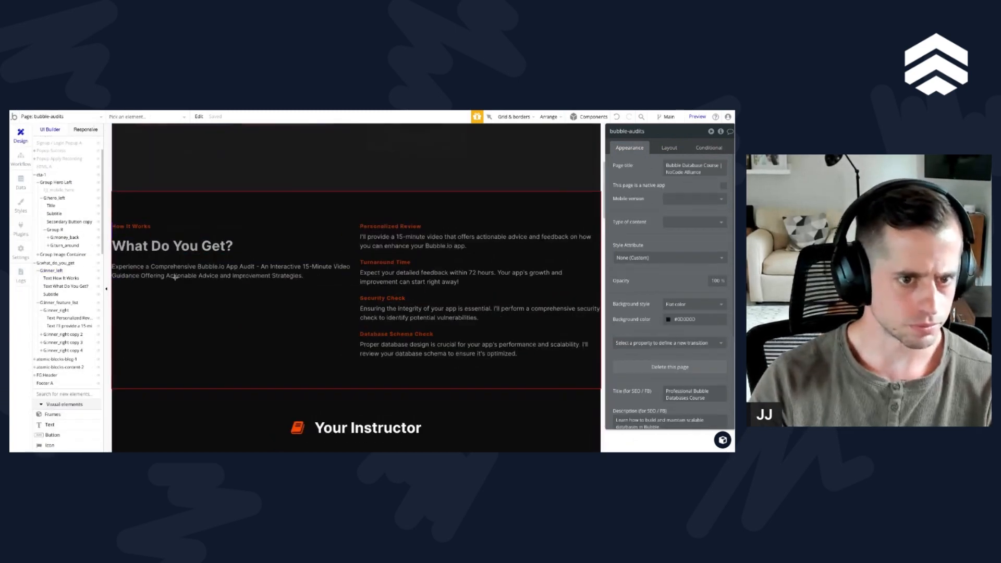
left_click_drag(153, 253, 286, 274)
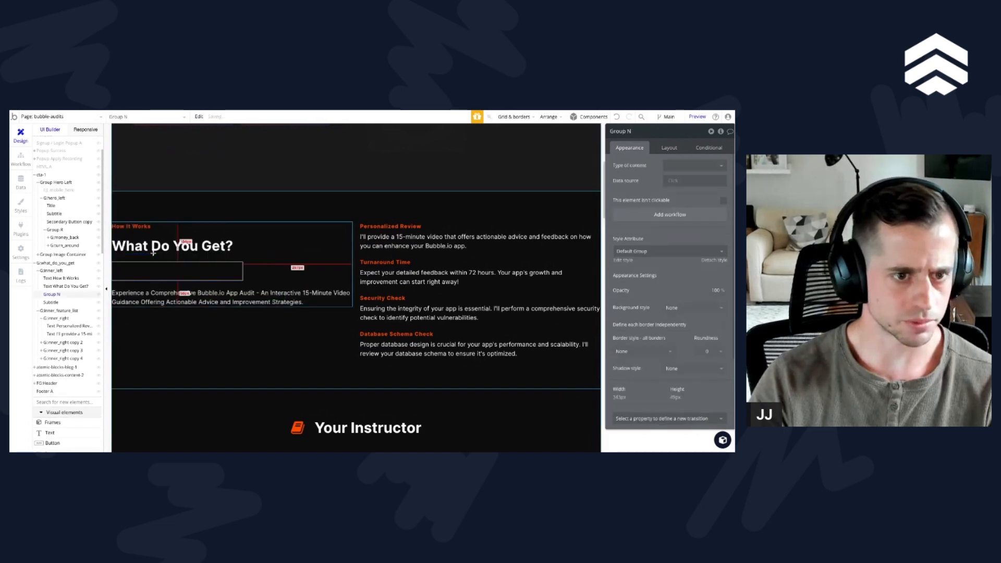
Step: Rename the new group below the heading as G:Money_back_container
left_click(635, 132)
type("G")
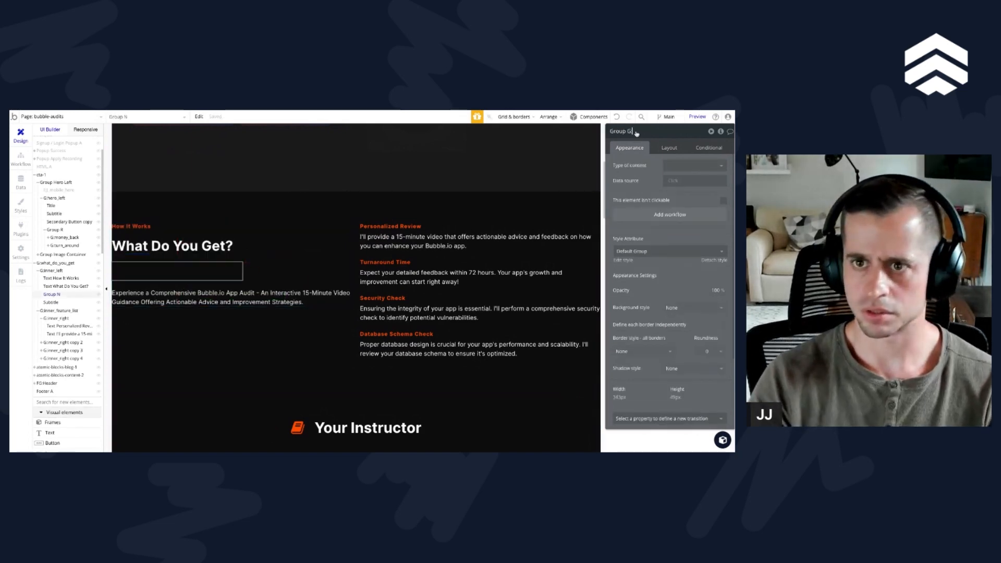
type(":Mo")
key("ctrl+a")
type("G:Money_back")
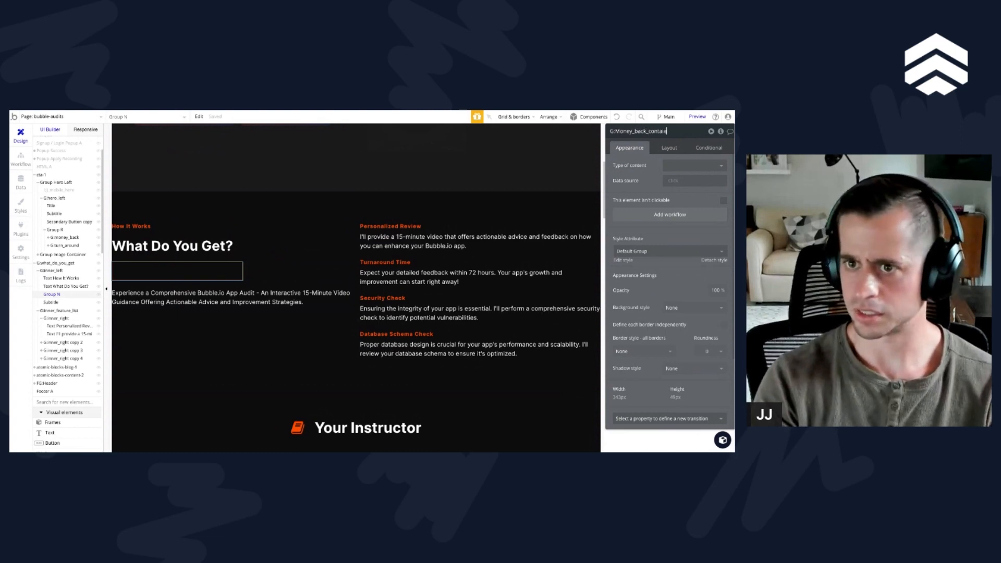
type("_container")
key("Return")
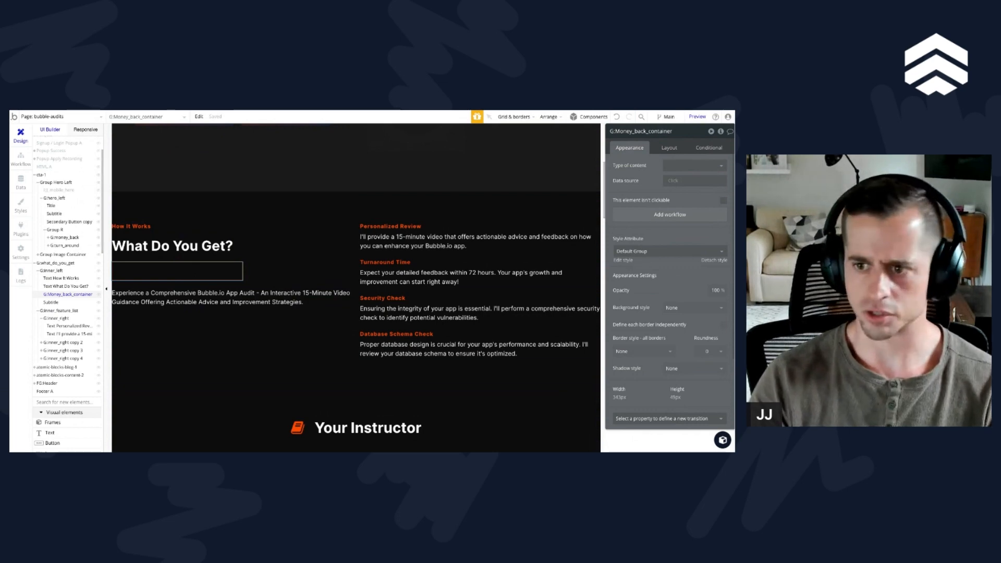
Step: Set the container layout of G:Money_back_container to Column
left_click(670, 149)
left_click(699, 165)
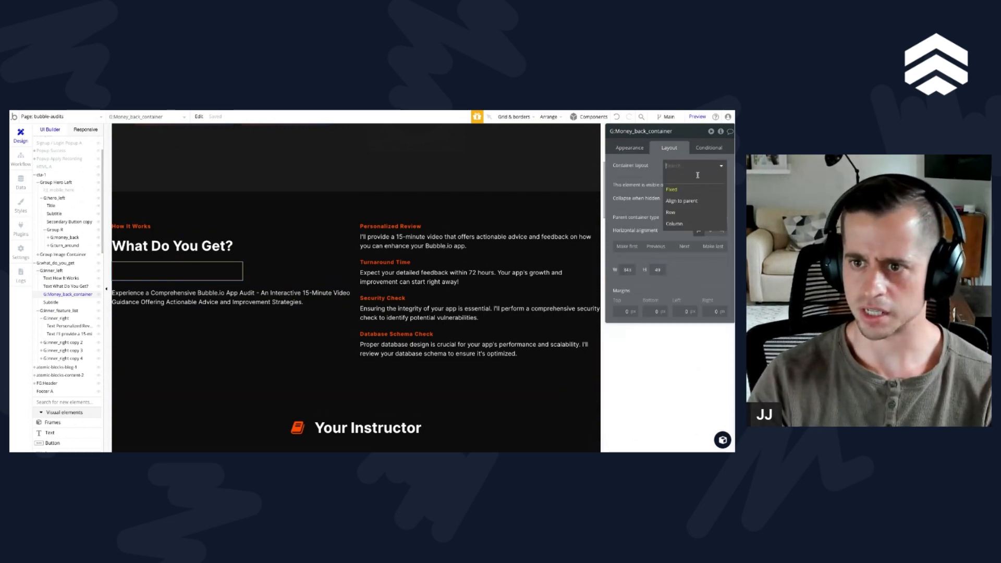
left_click(699, 215)
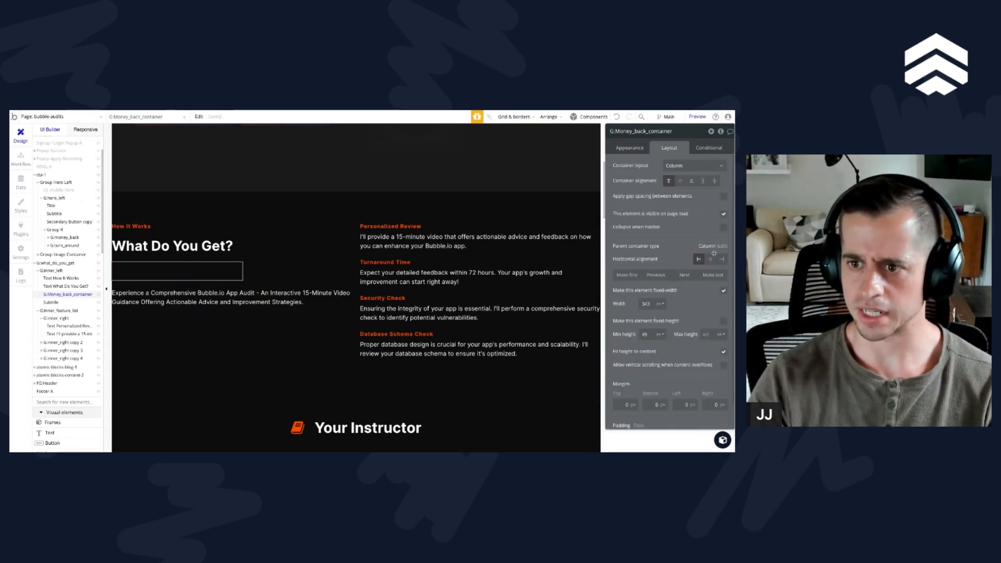
Step: Make G:Money_back_container flexible in width, with a 500 px maximum and 0 px minimum width
left_click(723, 292)
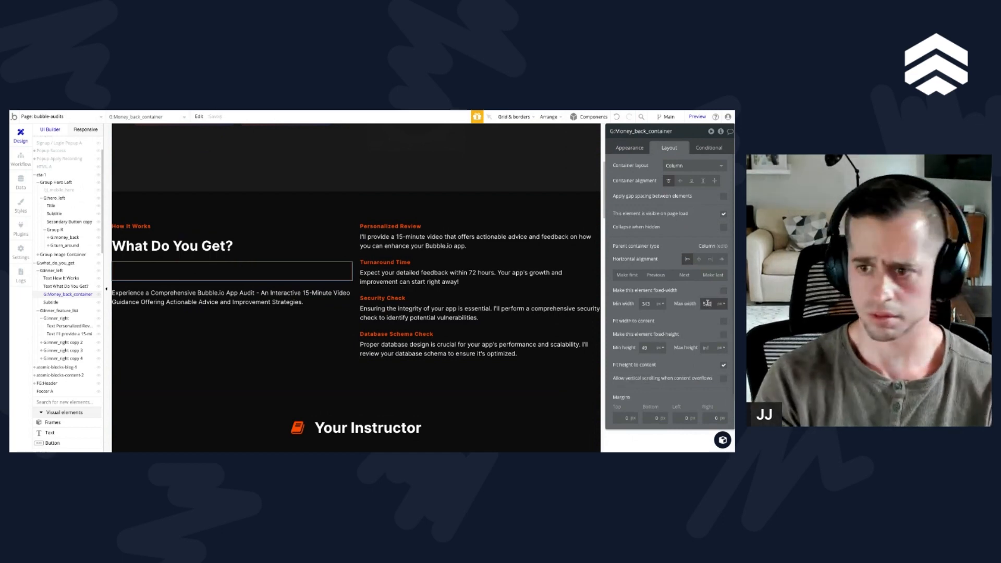
type("5")
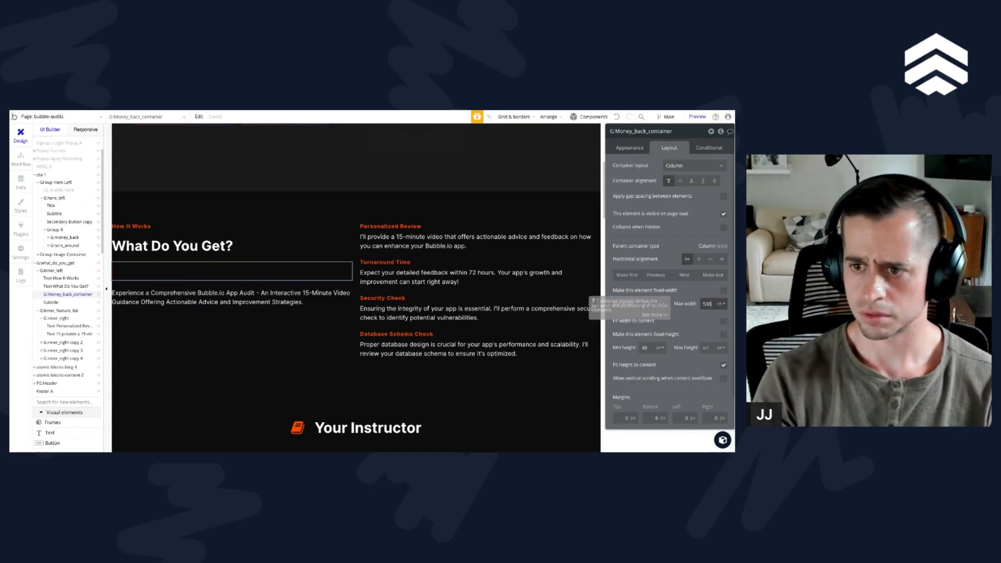
type("00")
double_click(648, 303)
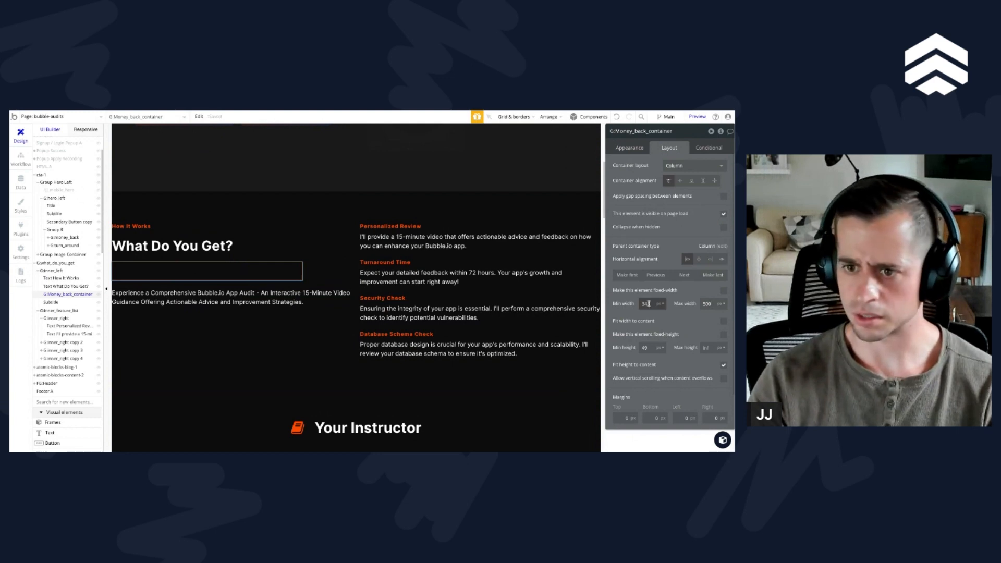
type("0")
Step: Set the padding of G:Money_back_container to 20 px on all four sides
scroll(684, 401, "down", 1)
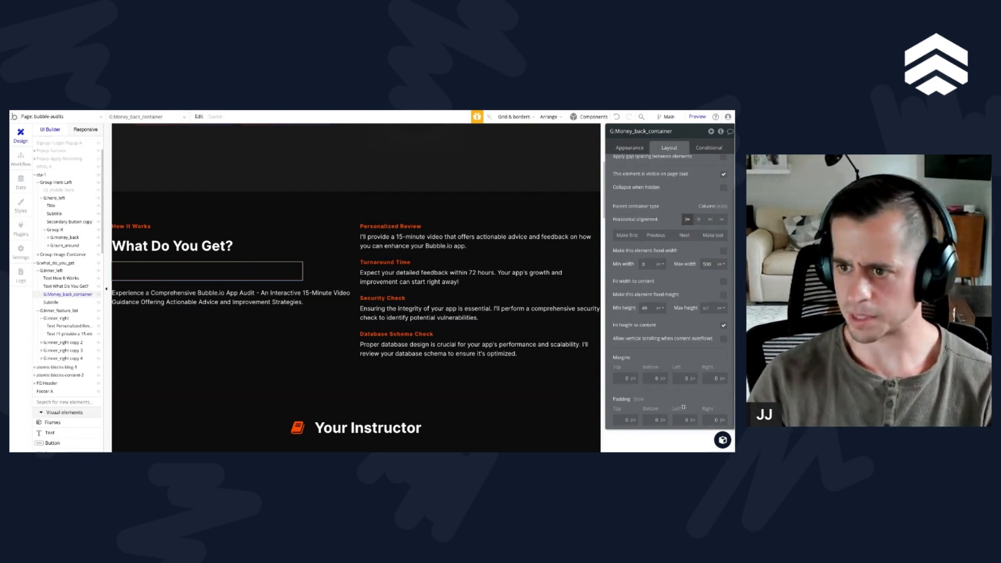
double_click(626, 419)
type("20")
left_click(657, 420)
type("2")
left_click(682, 420)
type("2")
left_click(712, 420)
type("2")
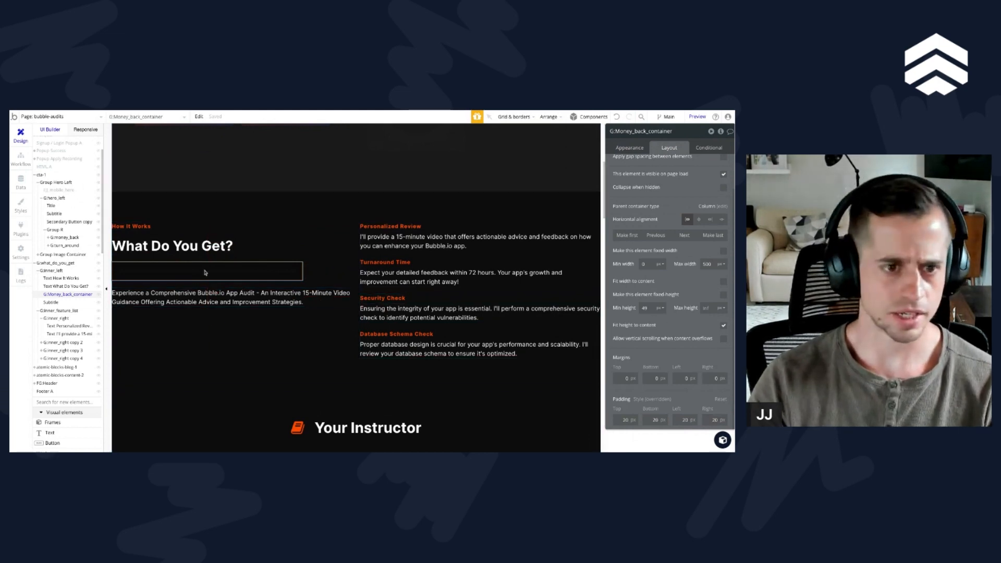
Step: Copy the money icon from the hero's "Money back guaranteed" badge and paste it into G:Money_back_container
left_click(301, 429)
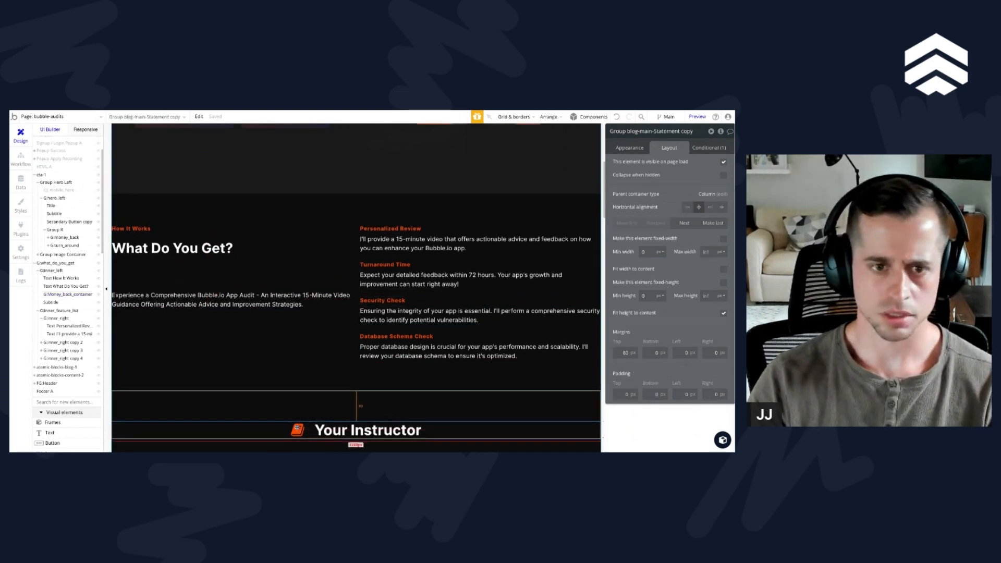
scroll(297, 425, "up", 5)
scroll(162, 323, "down", 4)
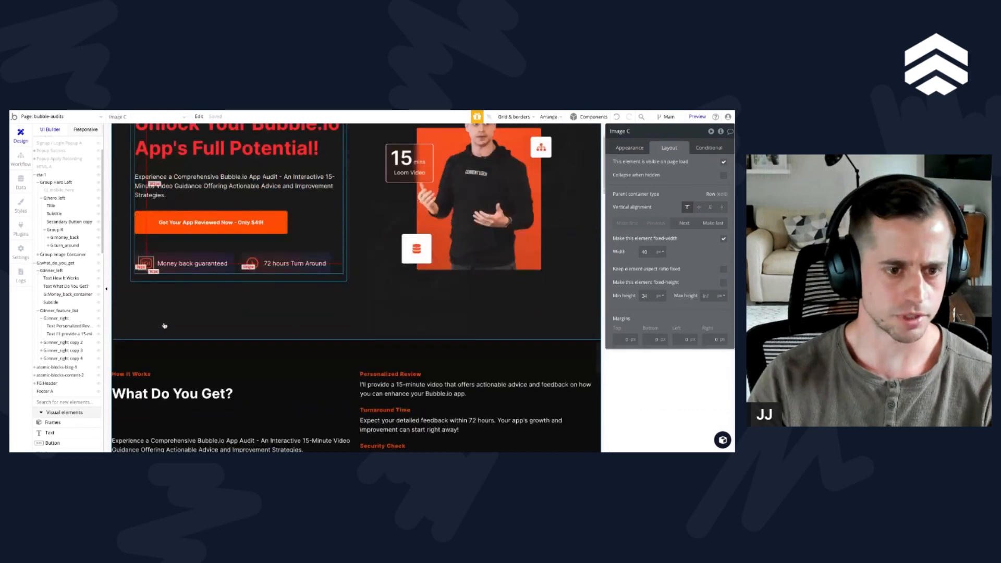
left_click(160, 312)
key("ctrl+v")
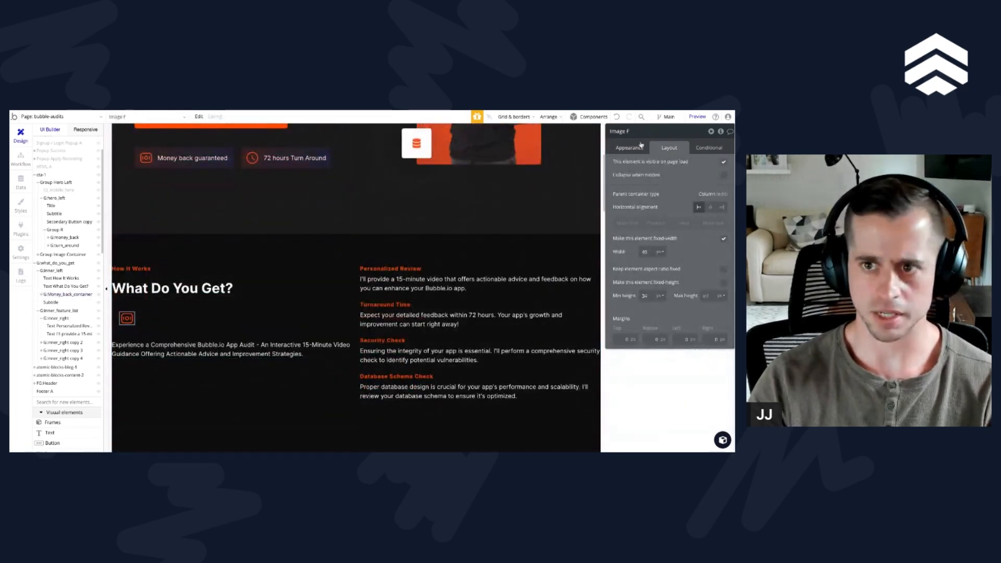
Step: Replace the pasted icon's static image with the newly exported money icon file
left_click(630, 148)
left_click(680, 177)
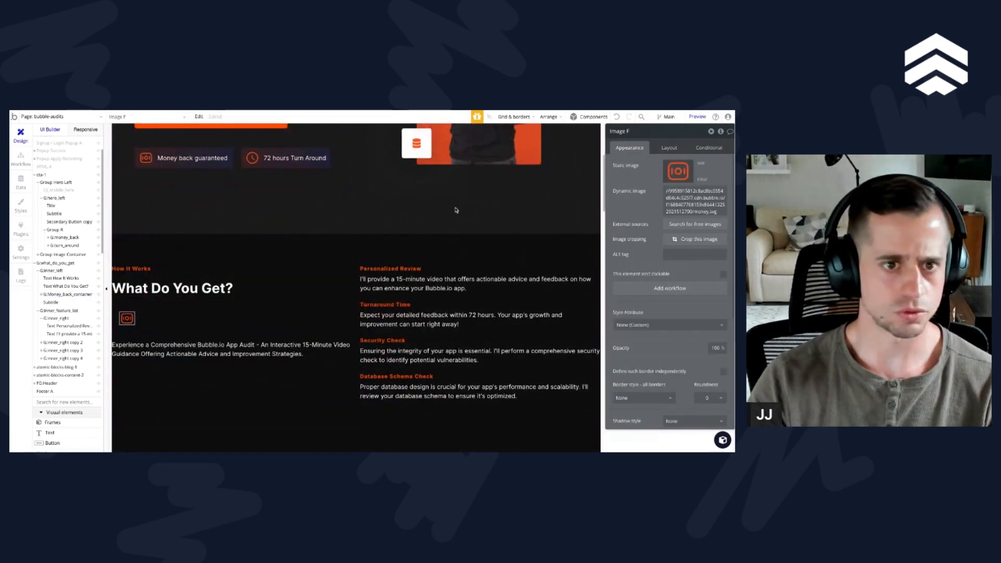
double_click(455, 210)
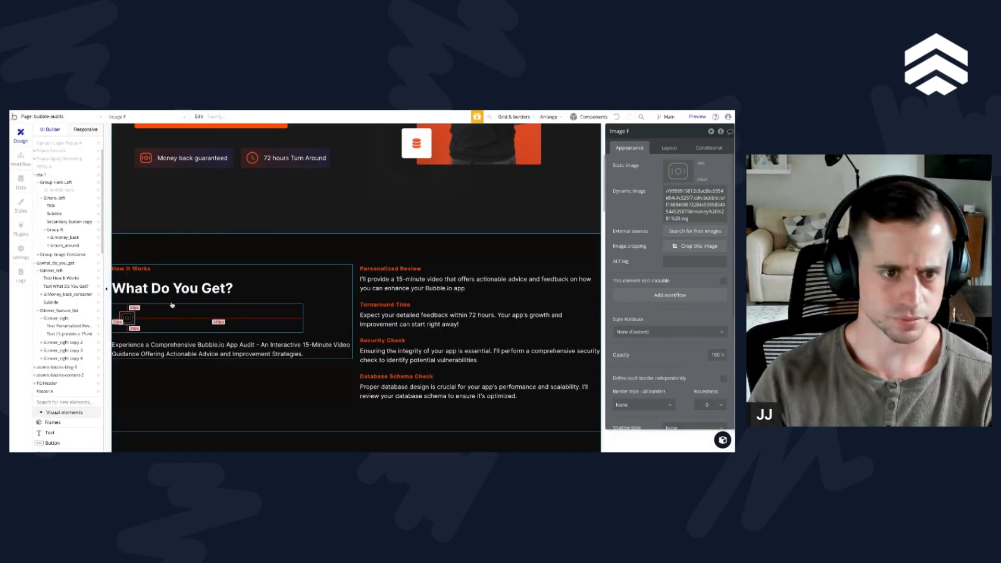
Step: Give G:Money_back_container a solid border on all sides with a roundness of 5
left_click(189, 316)
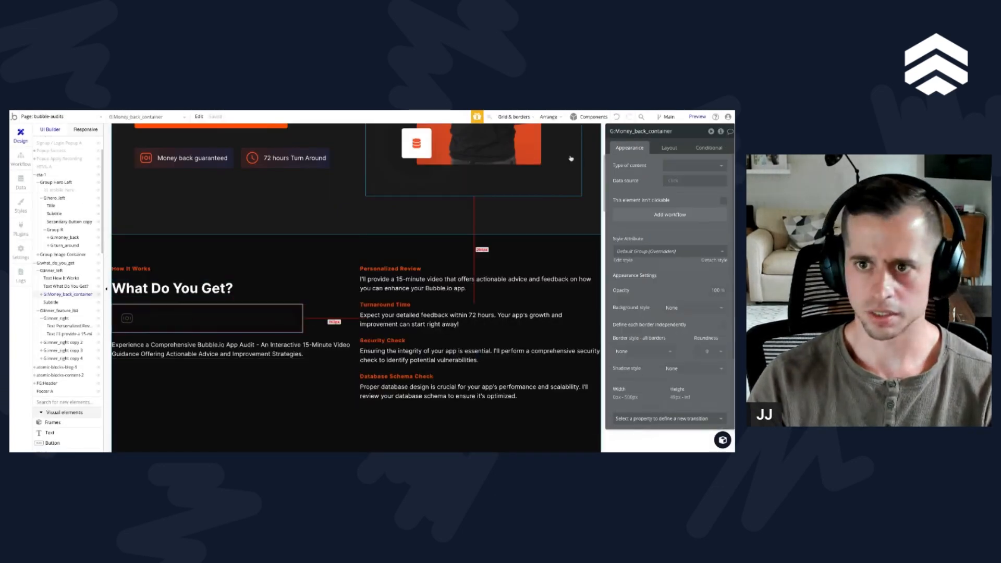
scroll(650, 263, "down", 2)
left_click(643, 256)
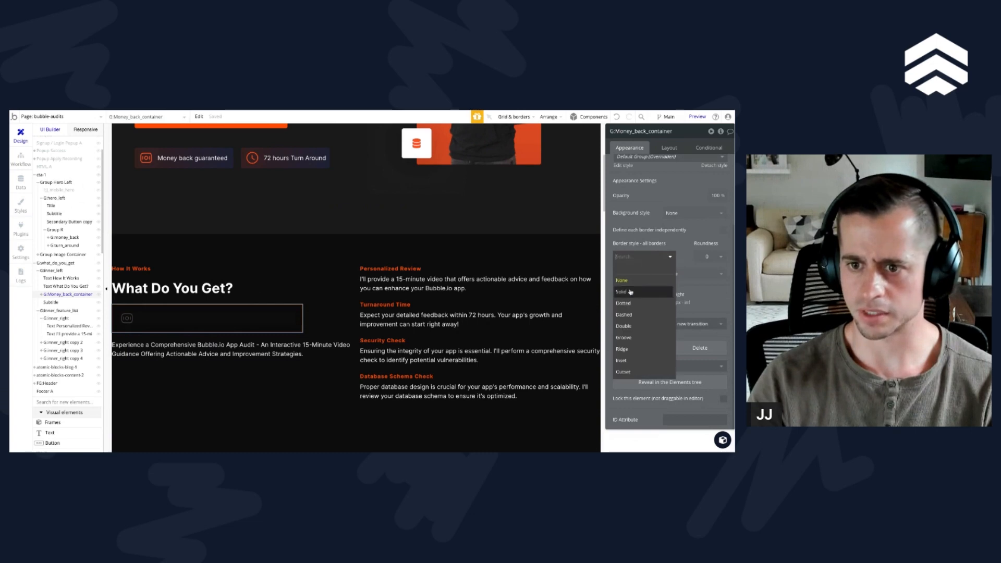
left_click(626, 276)
left_click(707, 257)
left_click(707, 314)
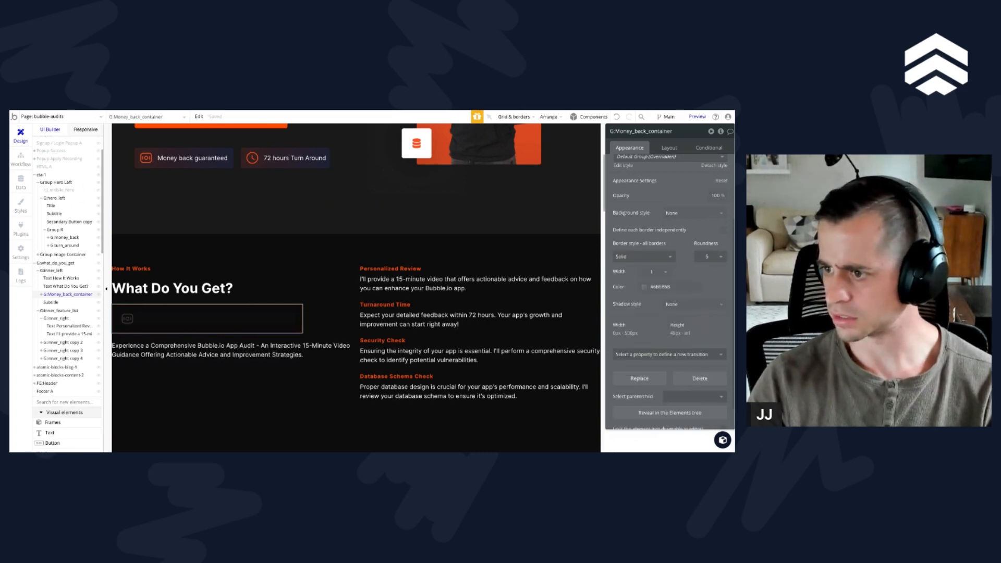
Step: Paste the copied grey as the container's border color and set its opacity to 50%
left_click(657, 286)
type("ABABAB")
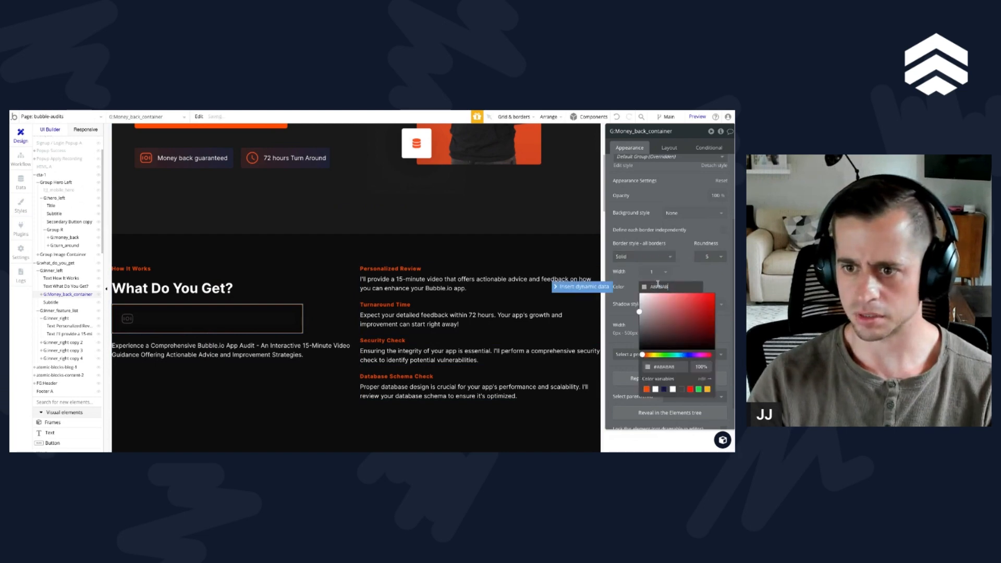
double_click(701, 366)
type("50")
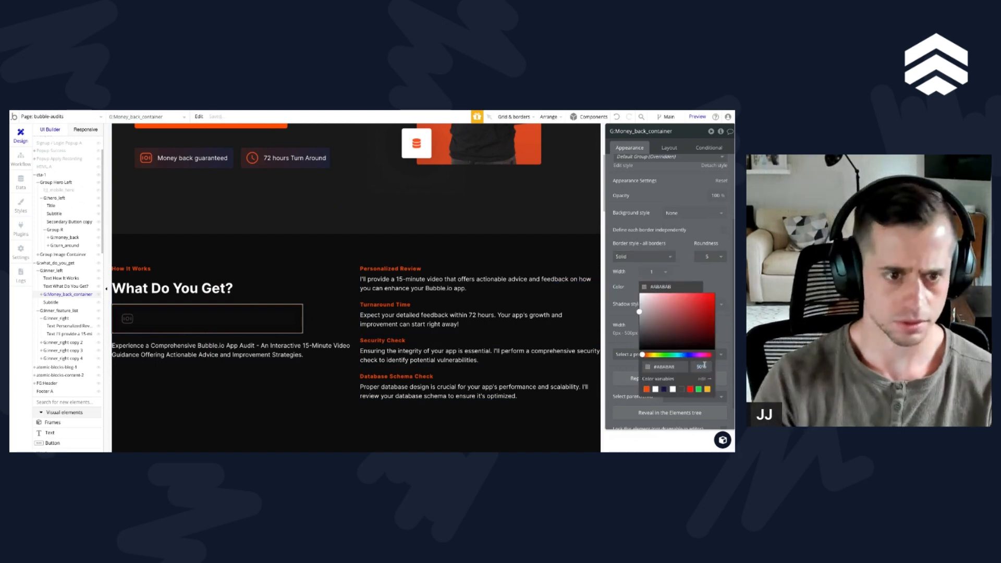
Step: Copy the subtitle below the container and paste it inside G:Money_back_container, under the money icon
left_click(212, 365)
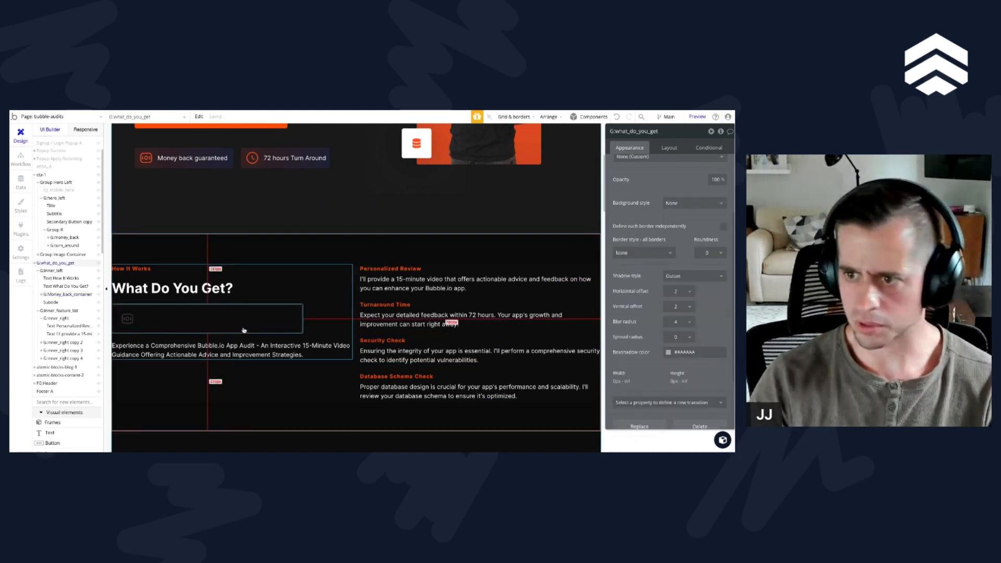
left_click(215, 354)
key("ctrl+c")
left_click(189, 322)
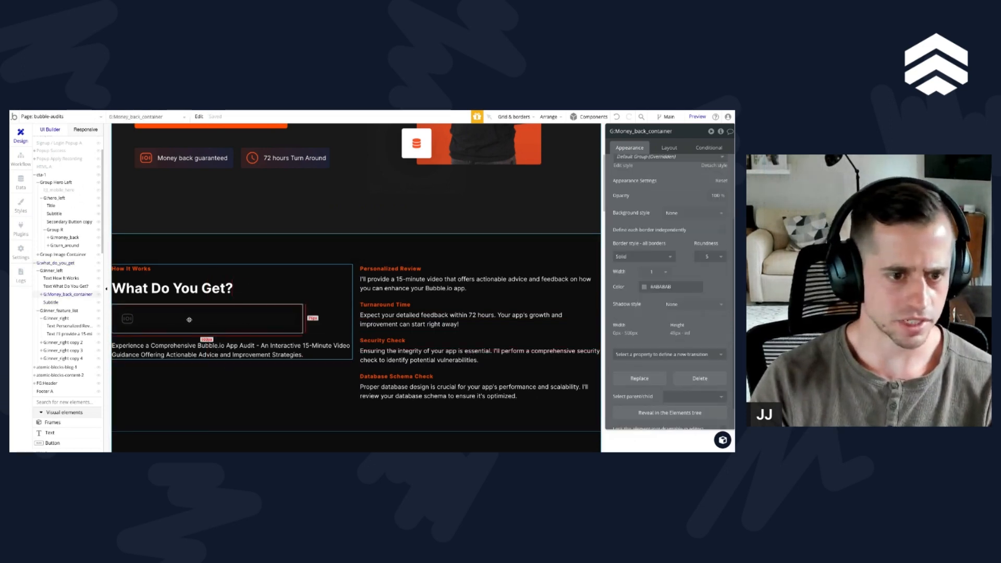
key("ctrl+v")
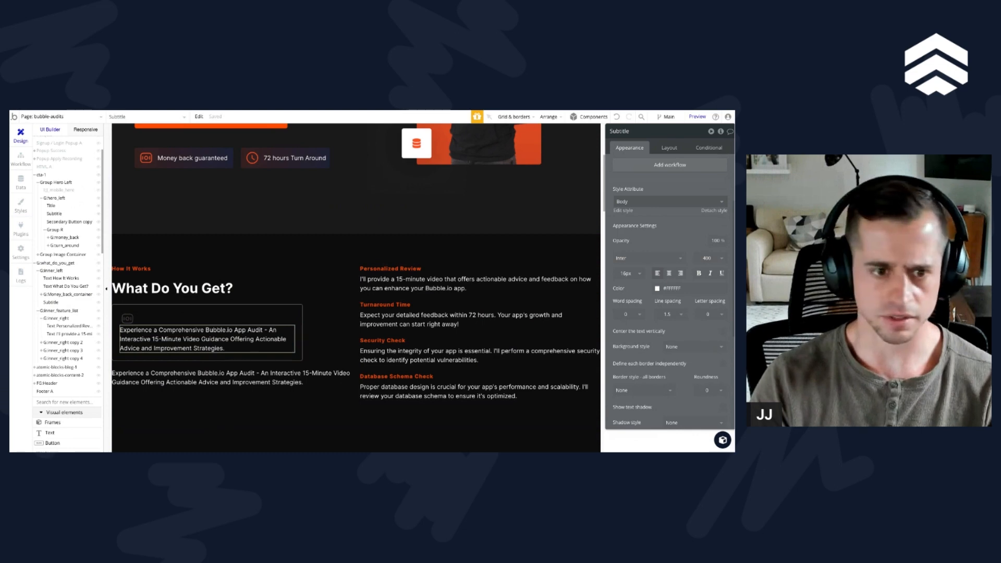
Step: Replace the pasted subtitle's text with "If you're not satisfied with my feedback and suggestions, I offer a full refund."
scroll(644, 178, "up", 3)
left_click(645, 177)
key("ctrl+a")
key("ctrl+v")
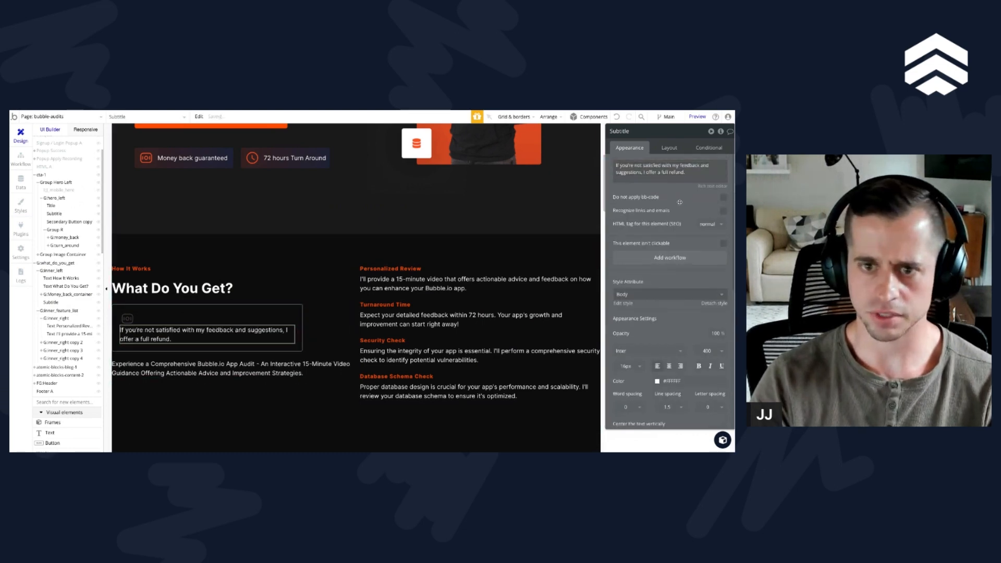
Step: Duplicate the refund text inside the container and change the upper text to "Money-Back Guarantee:"
key("ctrl+c")
key("ctrl+v")
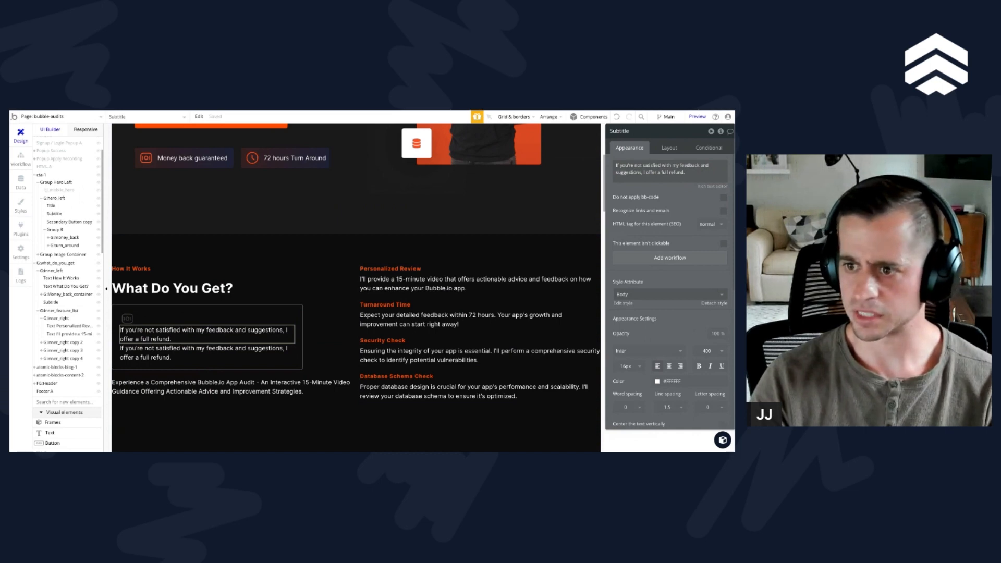
left_click(679, 176)
key("ctrl+a")
key("ctrl+v")
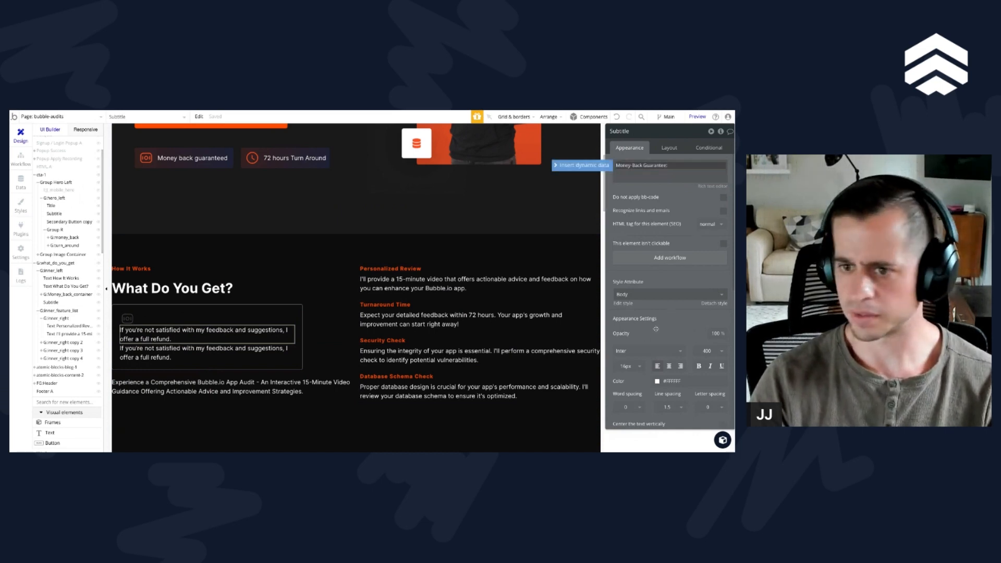
Step: Set the "Money-Back Guarantee:" text to 18px with a heavier font weight
left_click(637, 295)
left_click(636, 273)
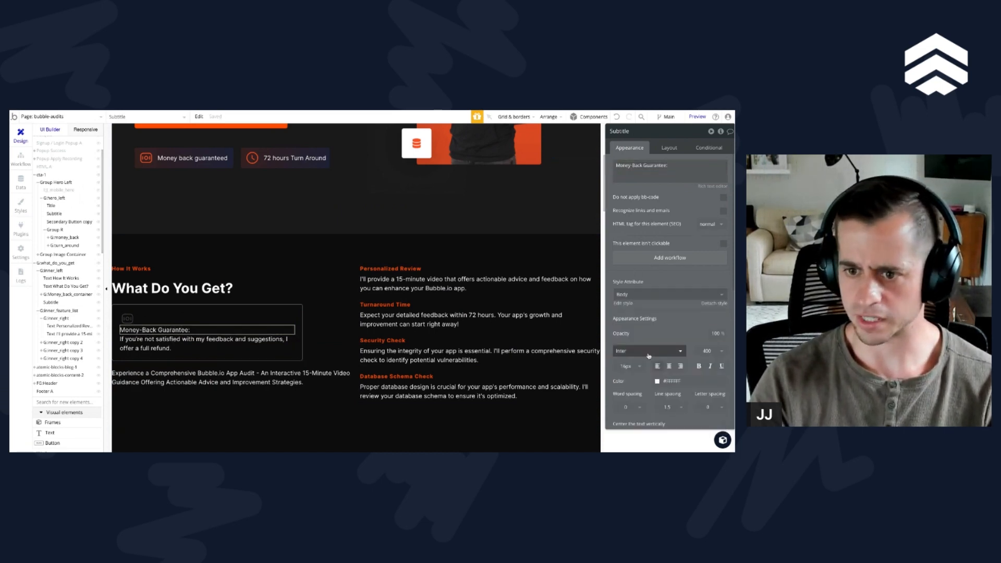
left_click(630, 366)
left_click(628, 389)
left_click(704, 350)
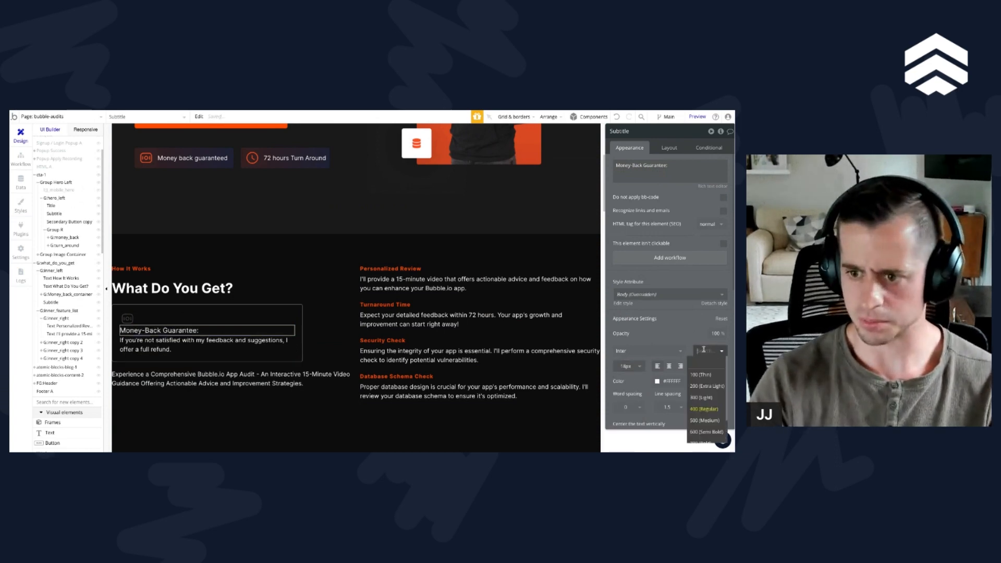
Step: Set the refund description's font size to 14px and its color to light grey
left_click(207, 343)
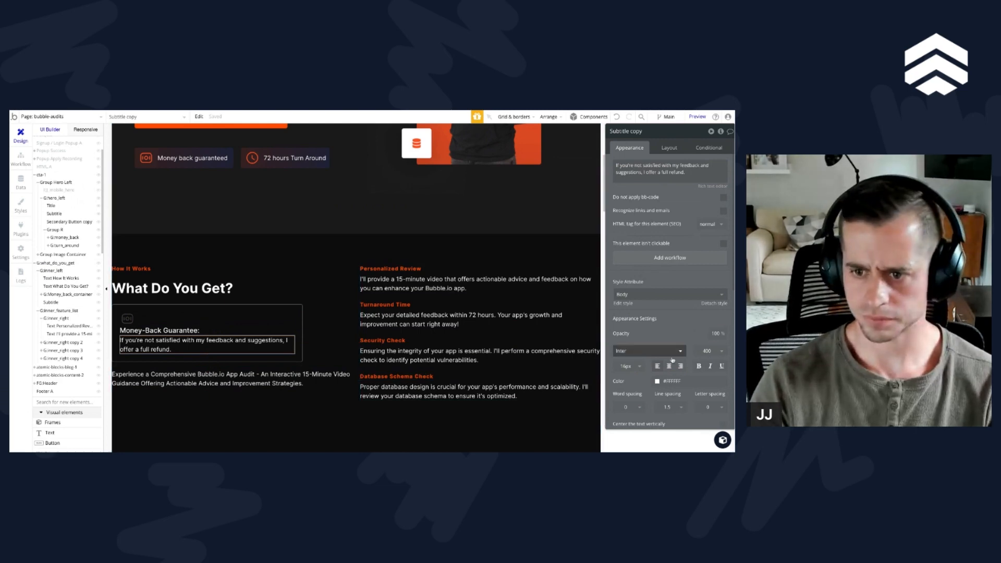
left_click(628, 366)
type("14")
key("Return")
left_click(679, 380)
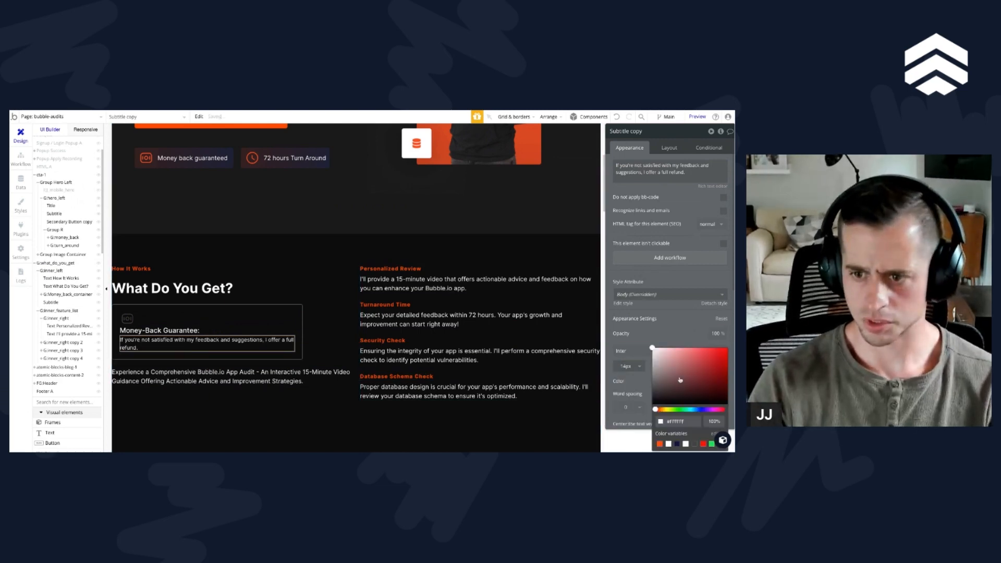
left_click(677, 329)
left_click(222, 423)
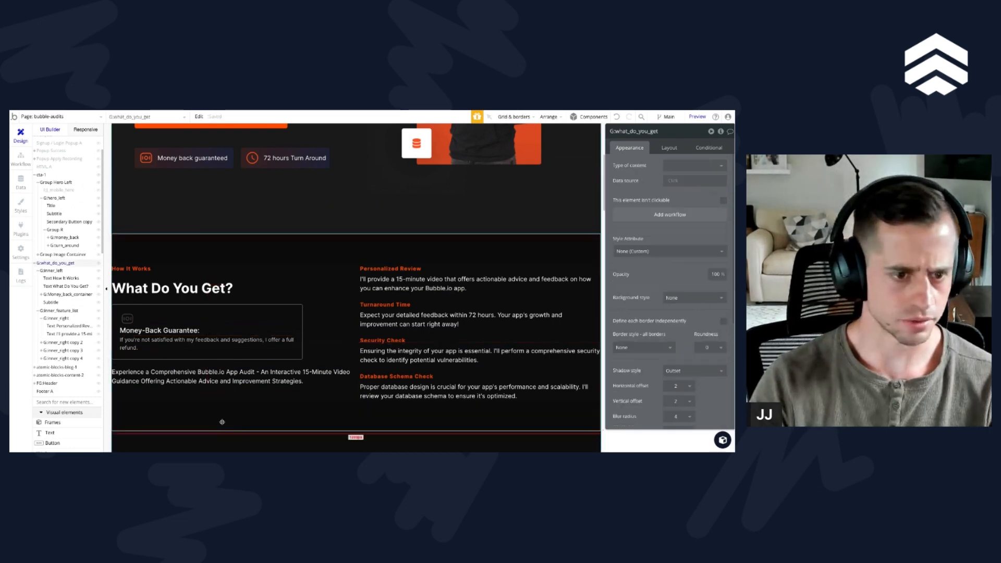
Step: Apply gap spacing between the elements of G:Money_back_container with a 10 px row gap
left_click(227, 319)
left_click(669, 148)
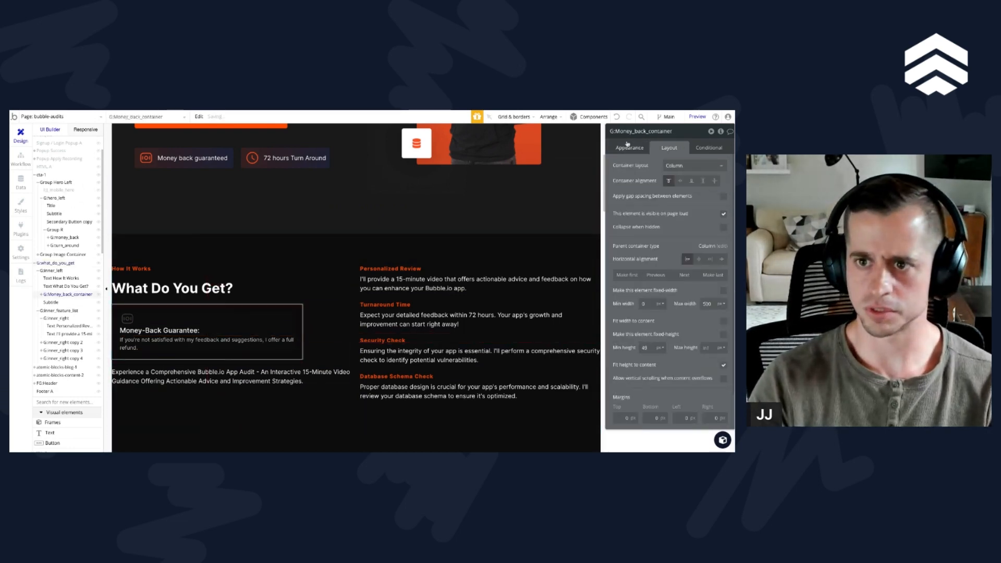
left_click(722, 197)
left_click(716, 209)
type("20")
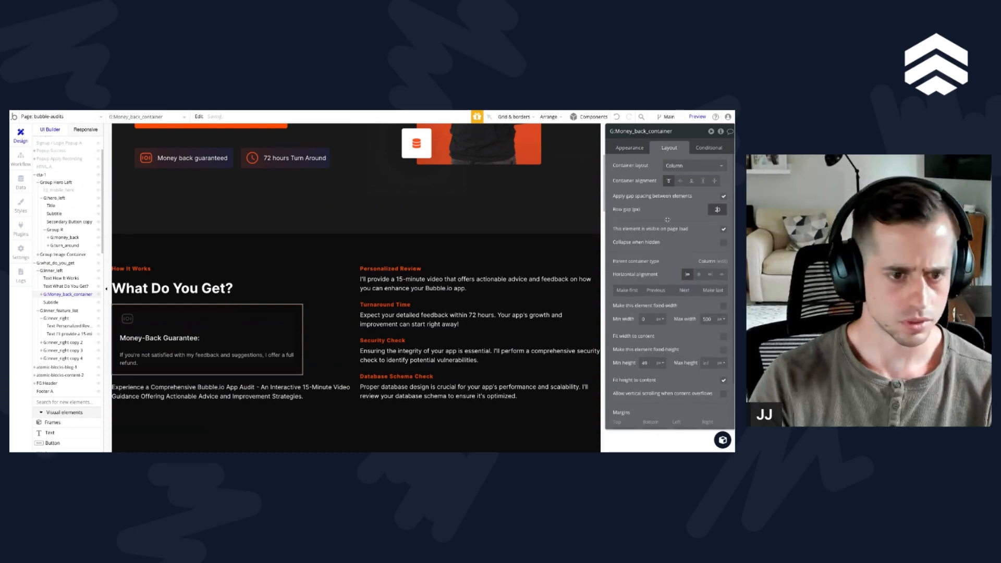
double_click(720, 210)
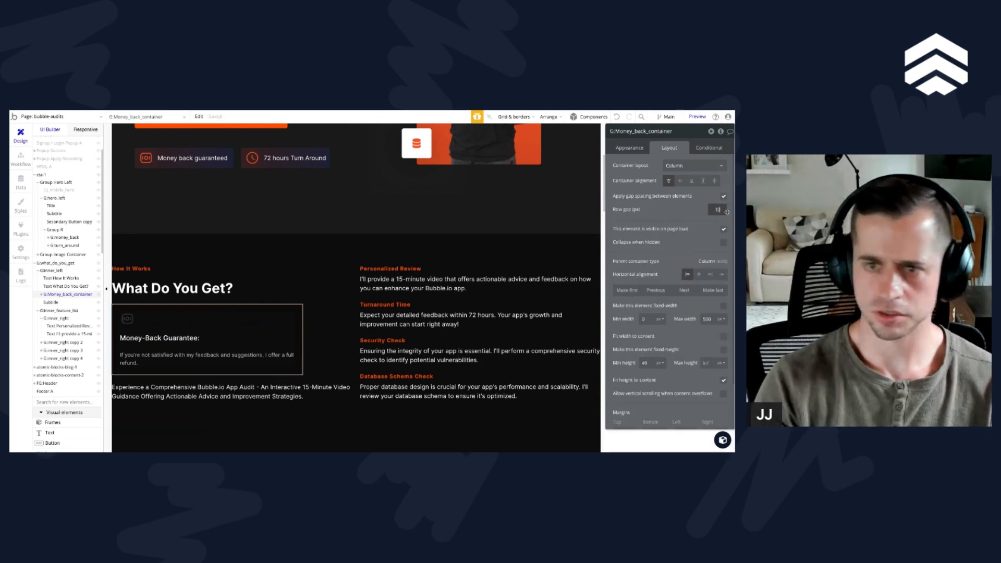
type("10")
Step: Make the money icon in the container fixed-height and set its width and height to 35 px
left_click(128, 320)
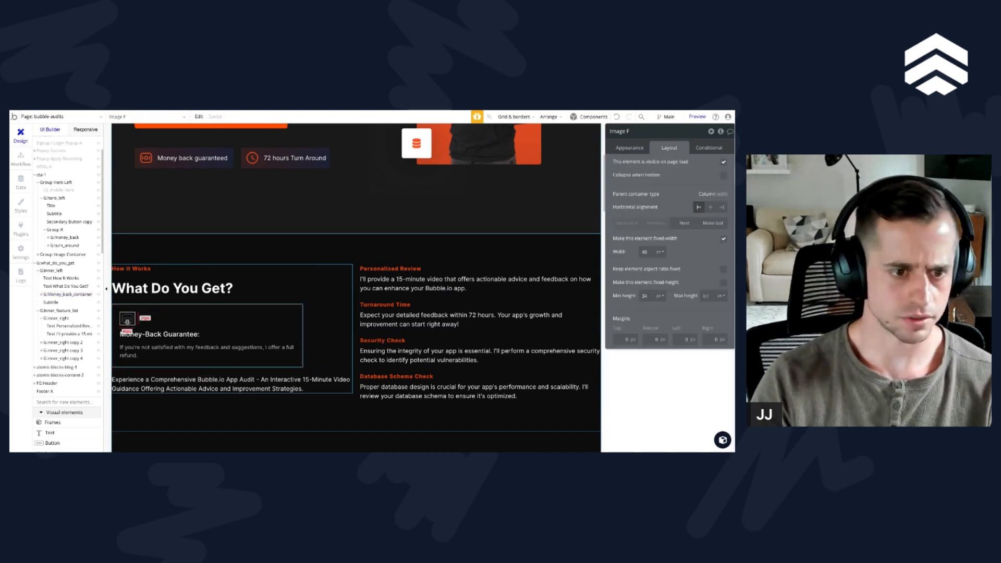
left_click(724, 283)
left_click(651, 254)
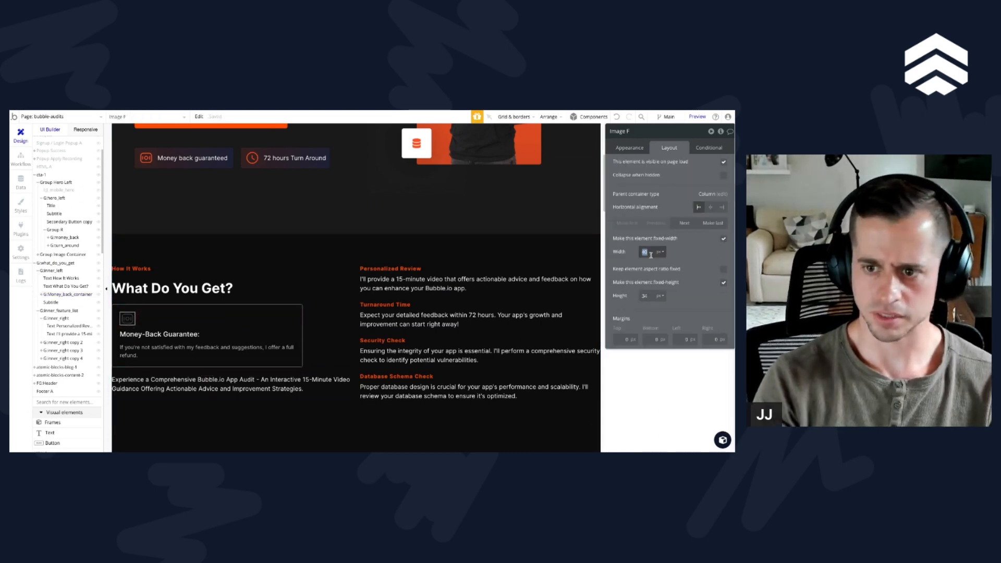
key("Tab")
key("Tab")
key("Tab")
type("35")
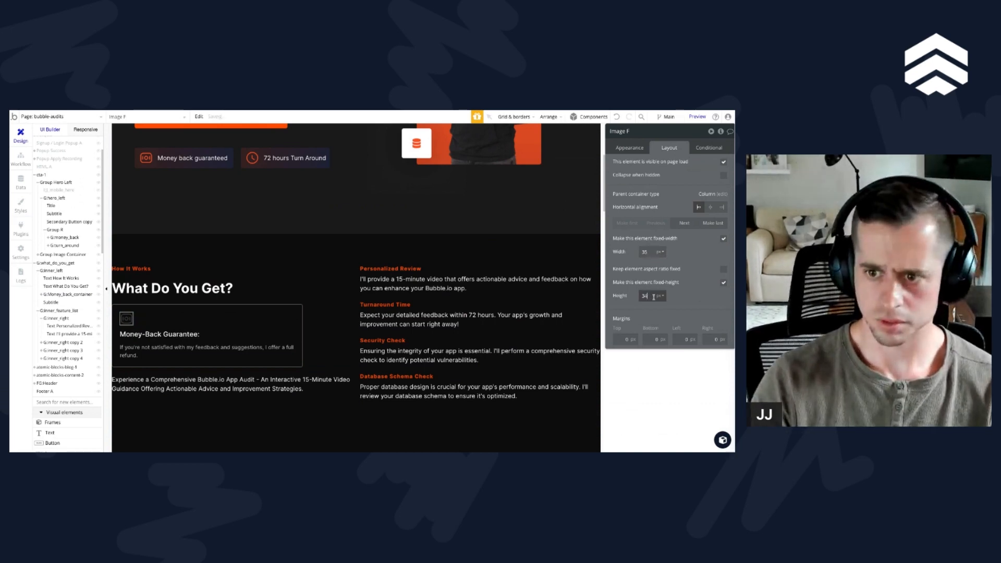
Step: Move G:Money_back_container below the subtitle as the last element of G:inner_left, and select G:inner_left
left_click(173, 380)
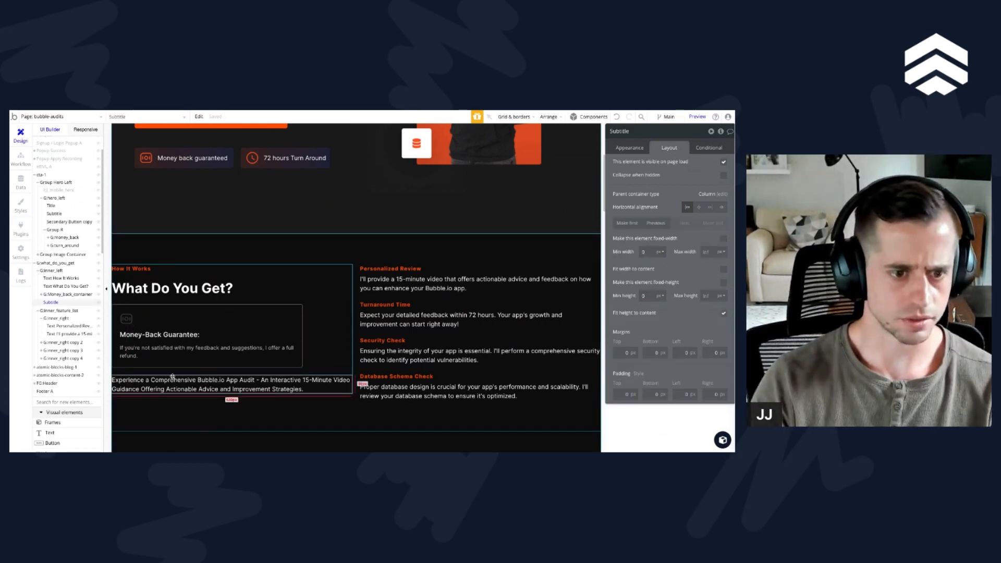
left_click(181, 362)
left_click(713, 290)
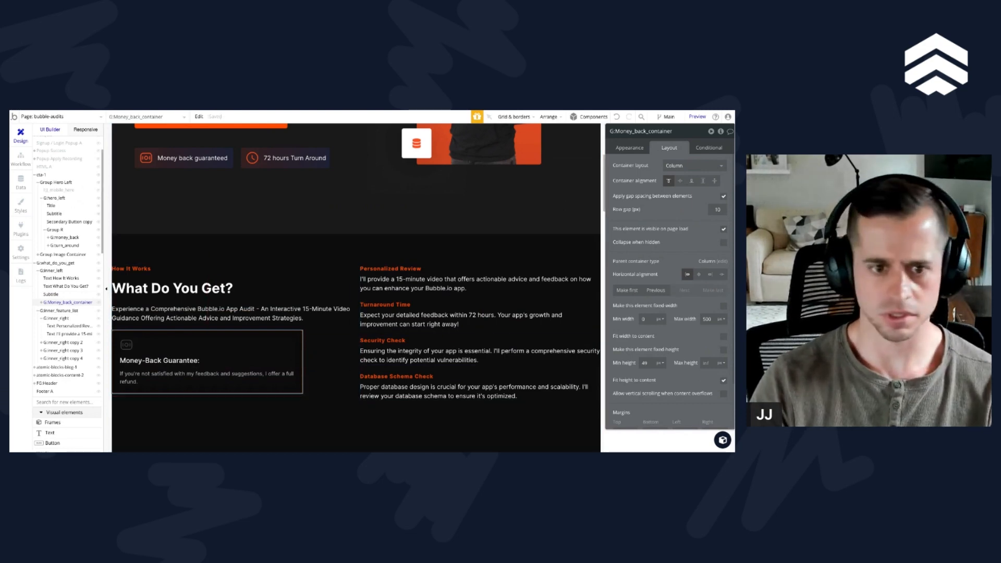
left_click(320, 333)
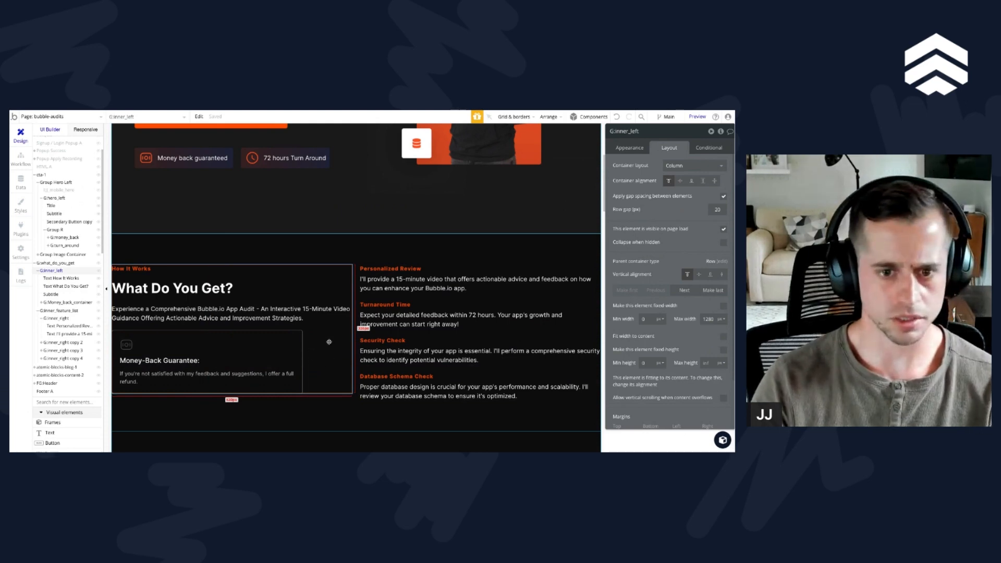
Step: Set G:inner_left's container alignment to space between, clear its maximum width and set its maximum height to 600
left_click(714, 181)
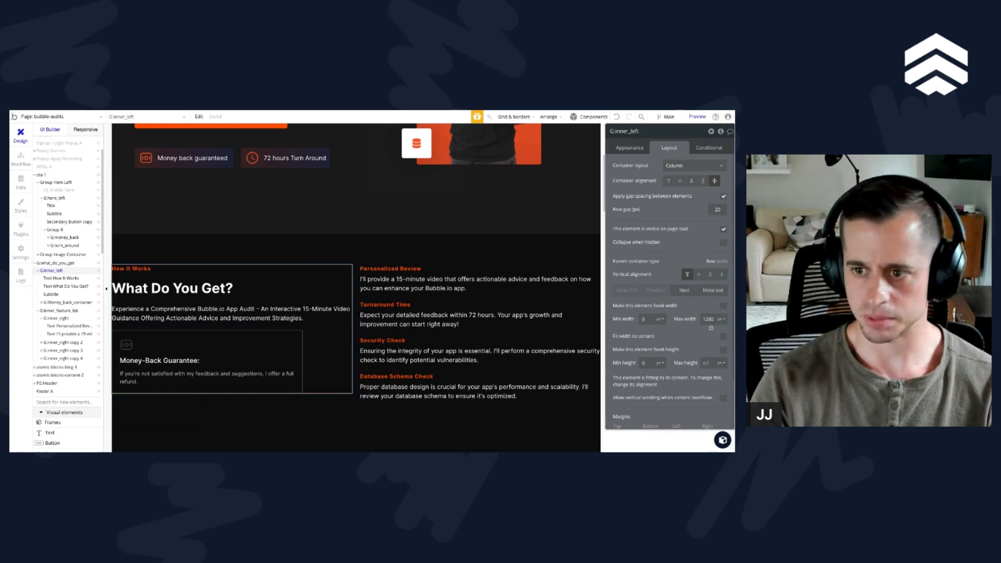
key("BackSpace")
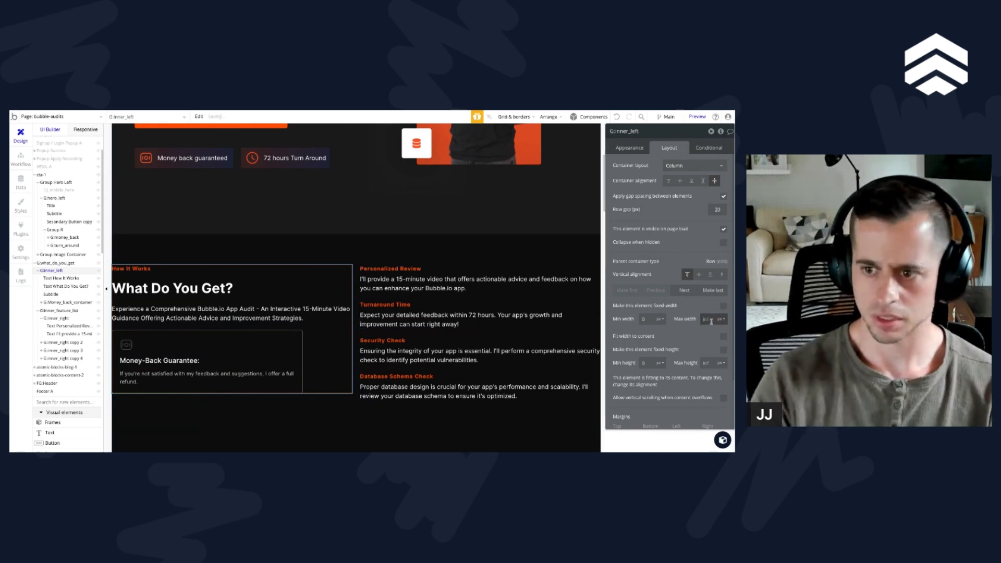
left_click(706, 364)
type("600")
Step: Group the "How It Works" label, the "What Do You Get?" heading and the subtitle in a column container
left_click(283, 320)
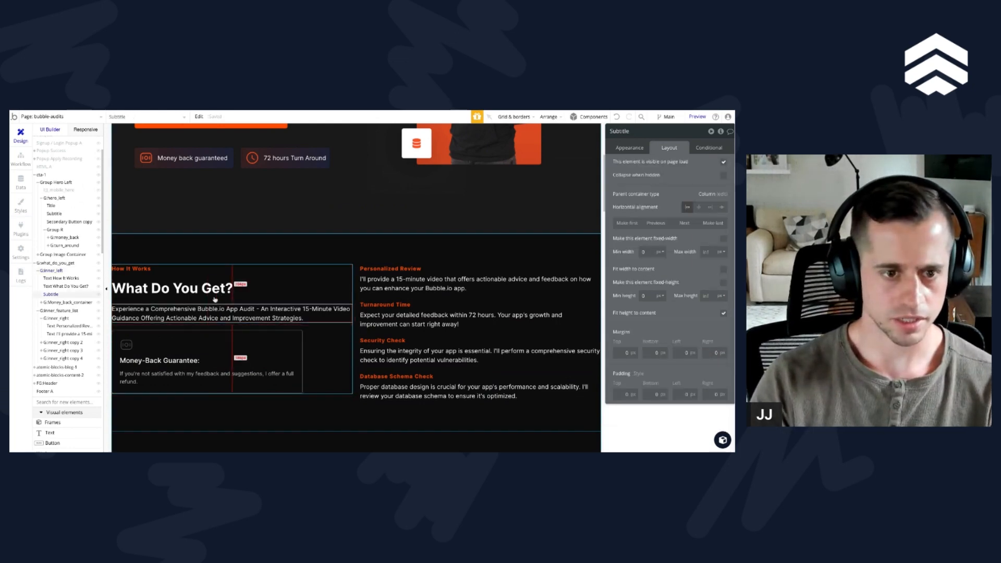
left_click(210, 293, "shift")
left_click(244, 275)
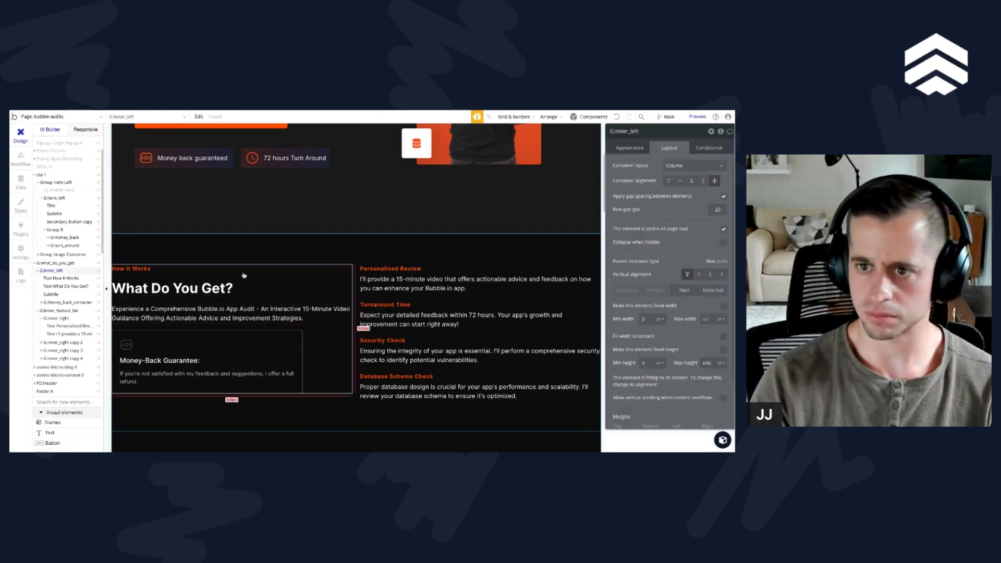
left_click(245, 309)
left_click(170, 286, "shift")
left_click(133, 270, "shift")
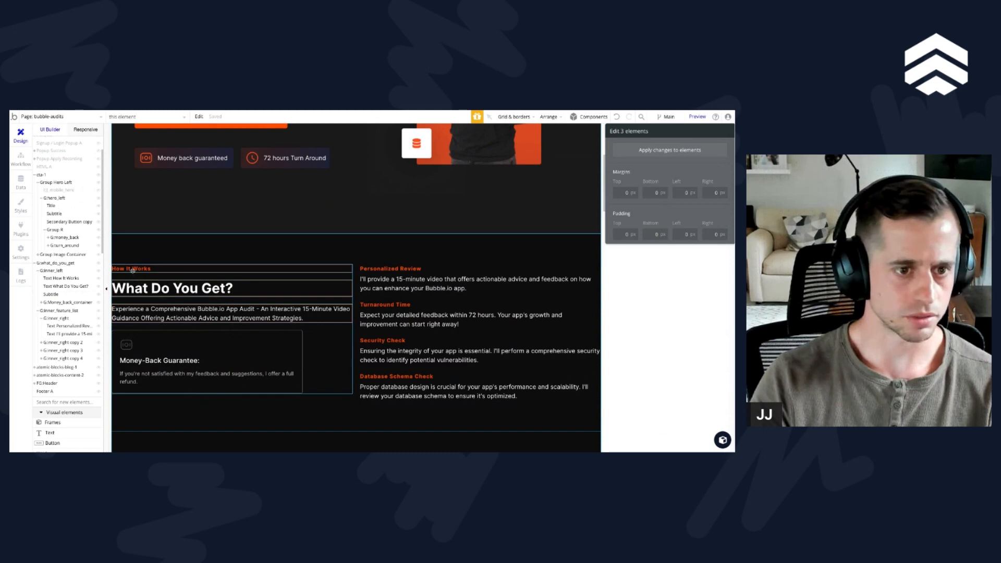
right_click(133, 270)
mouse_move(173, 311)
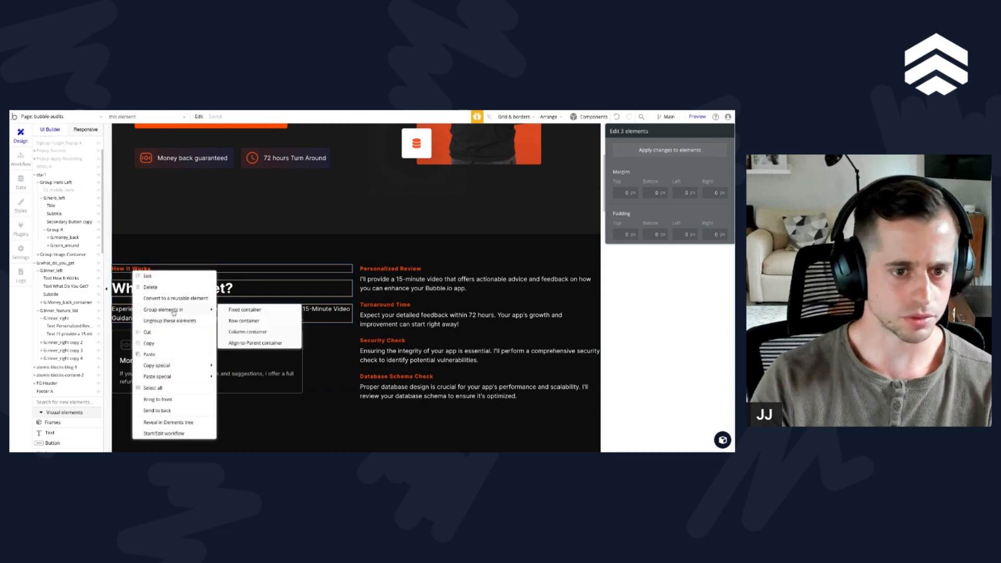
left_click(257, 337)
Step: Apply gap spacing with a 20 px row gap to the new text group and rename it G:inner_top
left_click(722, 197)
left_click(712, 210)
type("2")
double_click(634, 131)
type("G:")
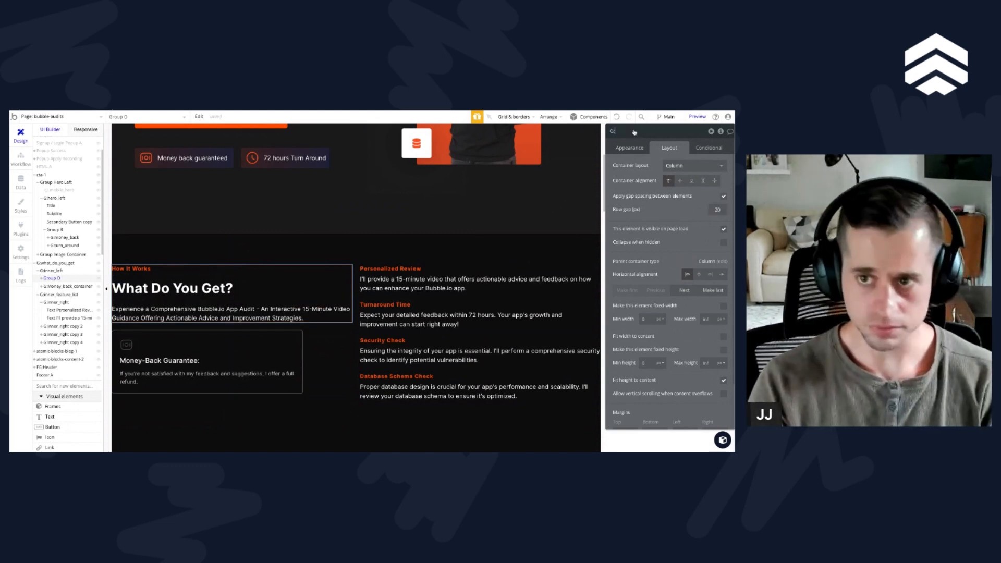
type("inner_to")
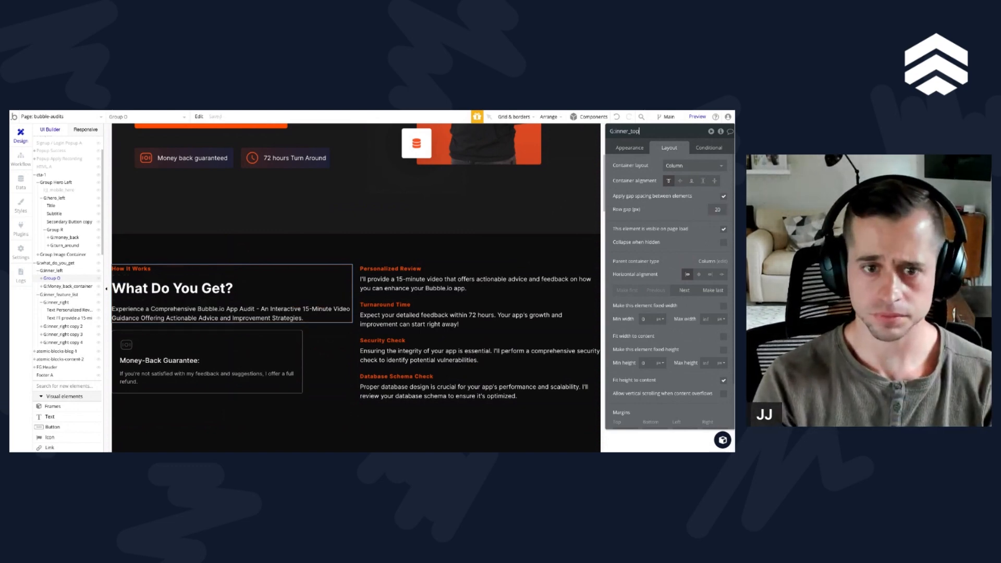
type("p")
Step: Select G:inner_left and check how its text group and guarantee card line up with the feature list
left_click(330, 341)
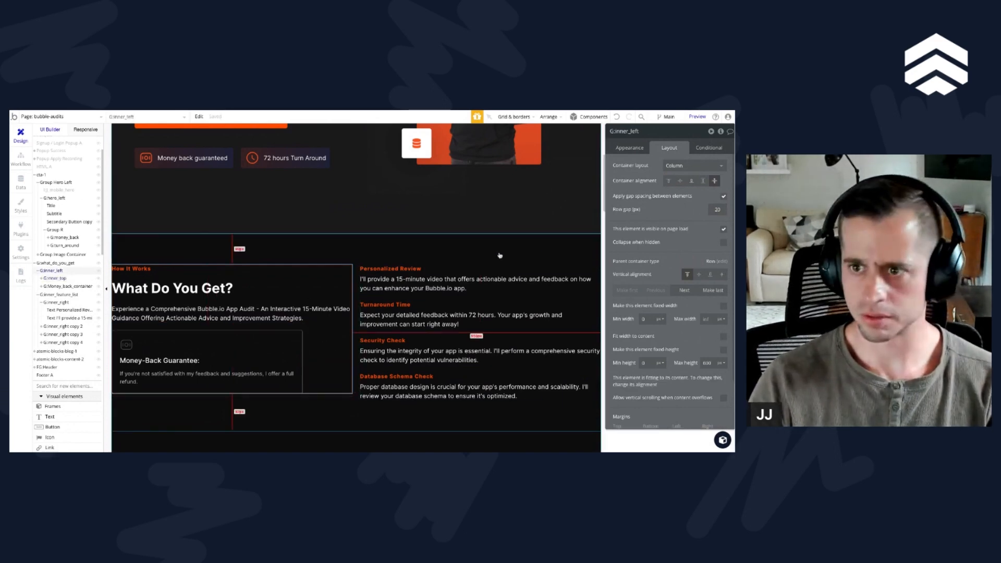
scroll(337, 317, "down", 1)
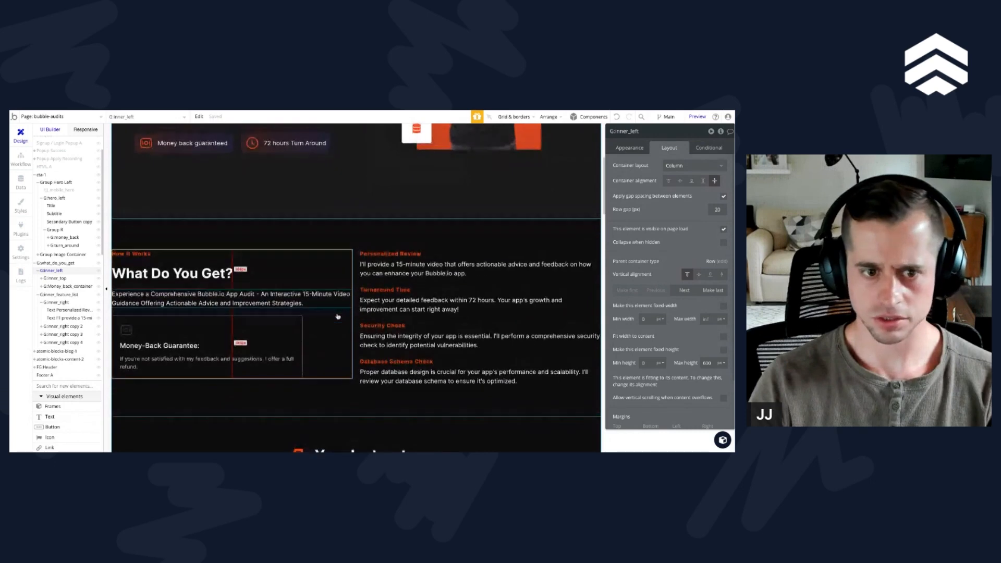
scroll(338, 317, "down", 1)
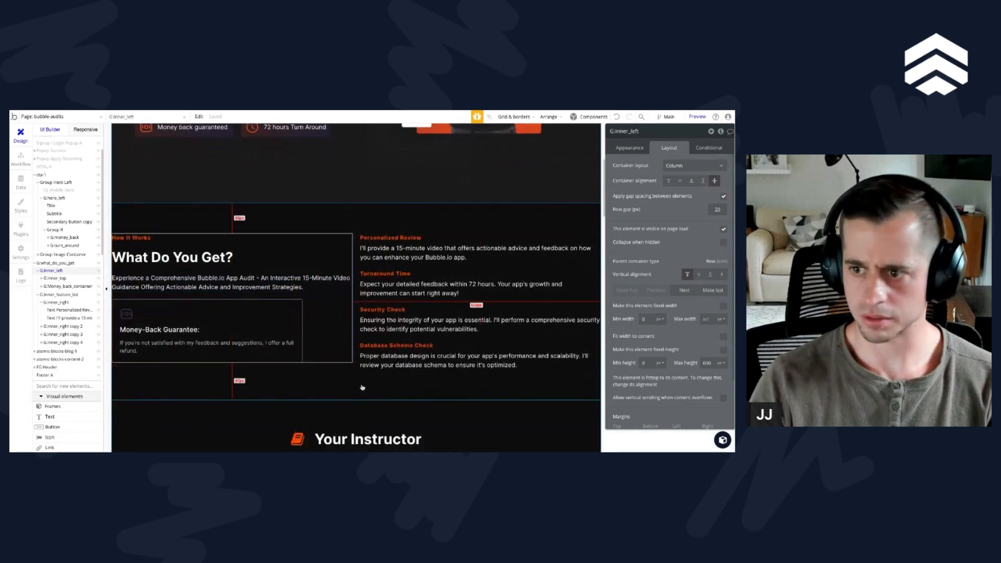
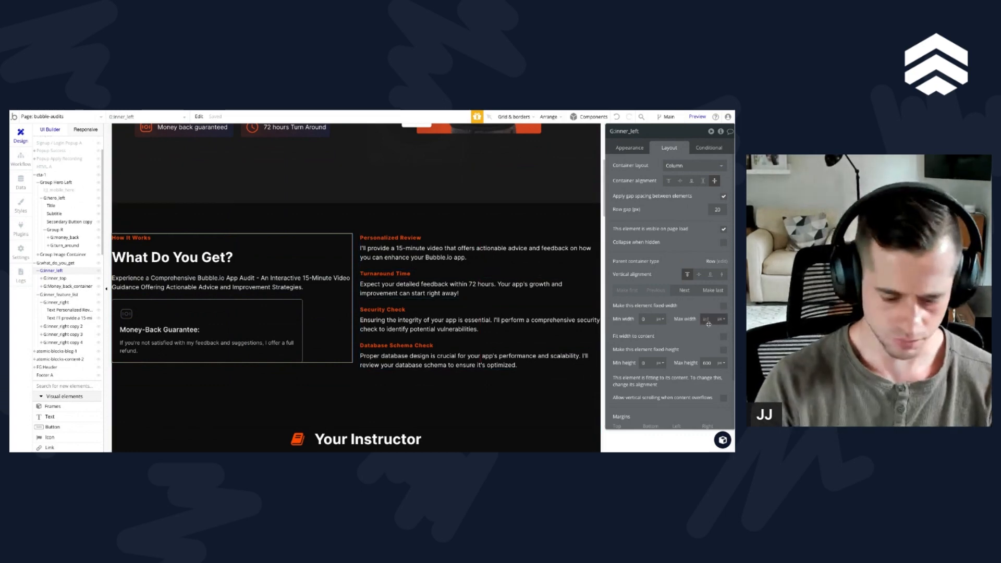
Step: Set the maximum width of the feature list group G:inner_feature_list to 500 px
left_click(432, 266)
left_click(708, 320)
type("500")
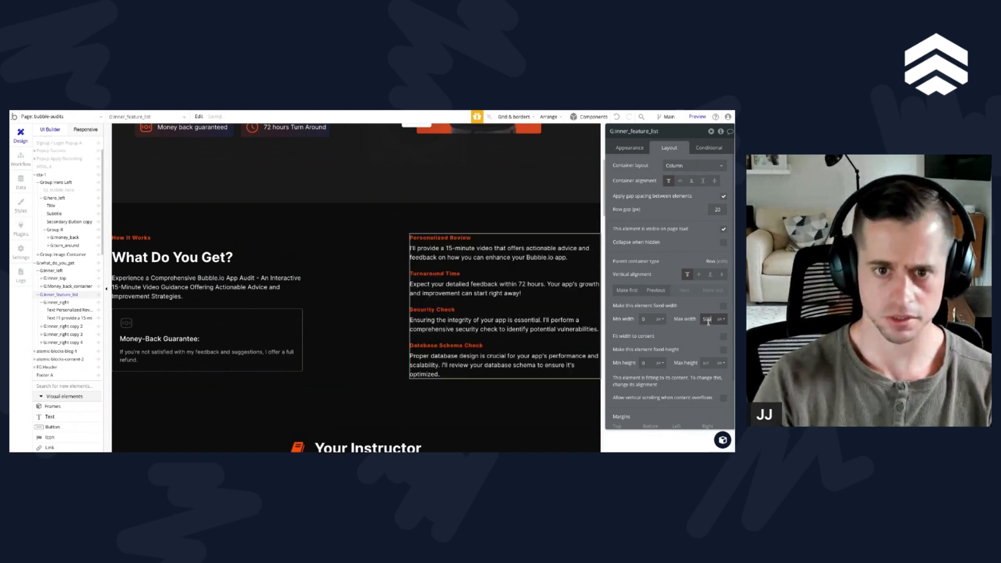
Step: Set the minimum height of G:inner_left to 450 px, after trying 400 px
left_click(253, 304)
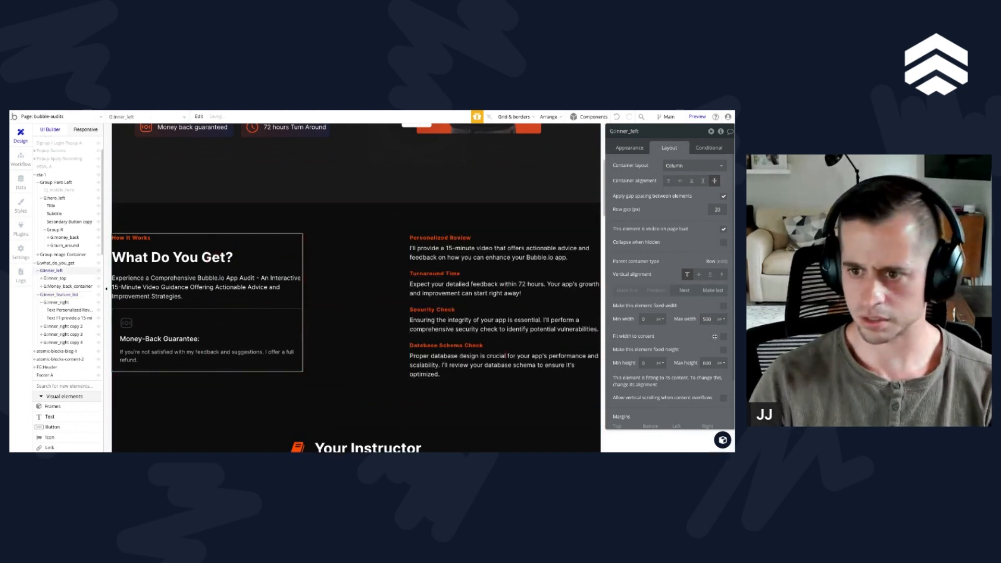
left_click(650, 362)
type("400")
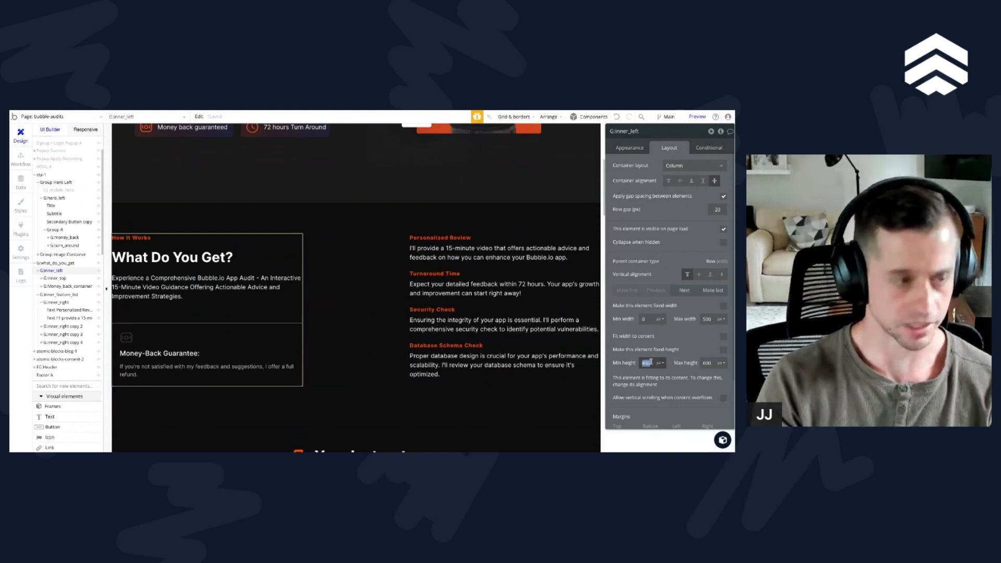
left_click_drag(652, 363, 621, 360)
type("450")
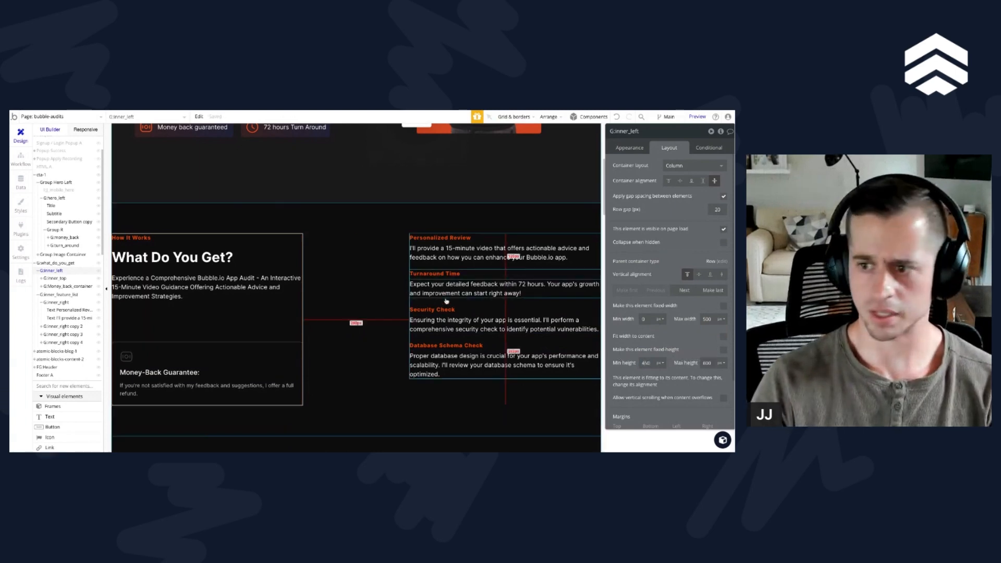
Step: Set the font size of the "Personalized Review" feature heading to 22 px
left_click(435, 310)
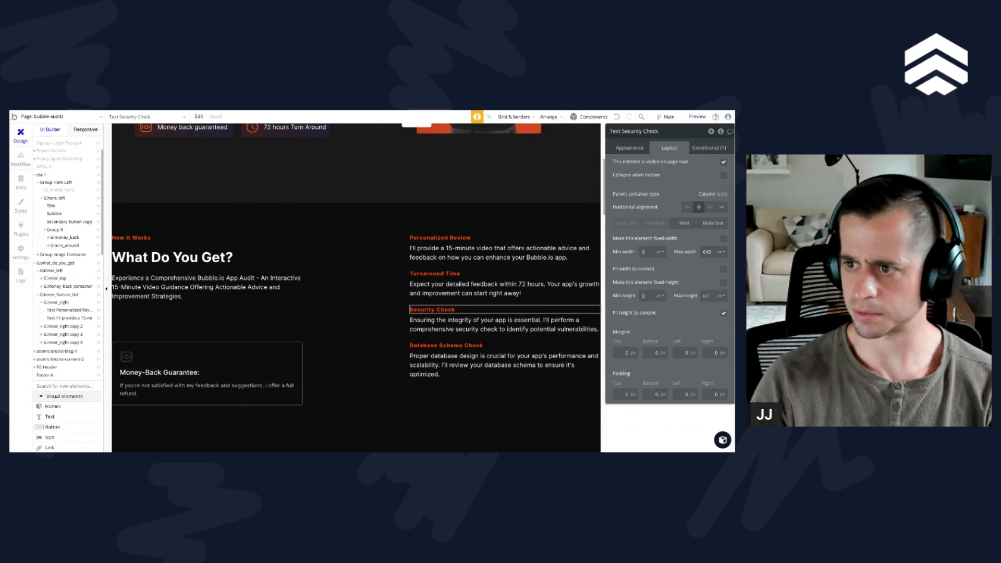
left_click(439, 237)
left_click(631, 148)
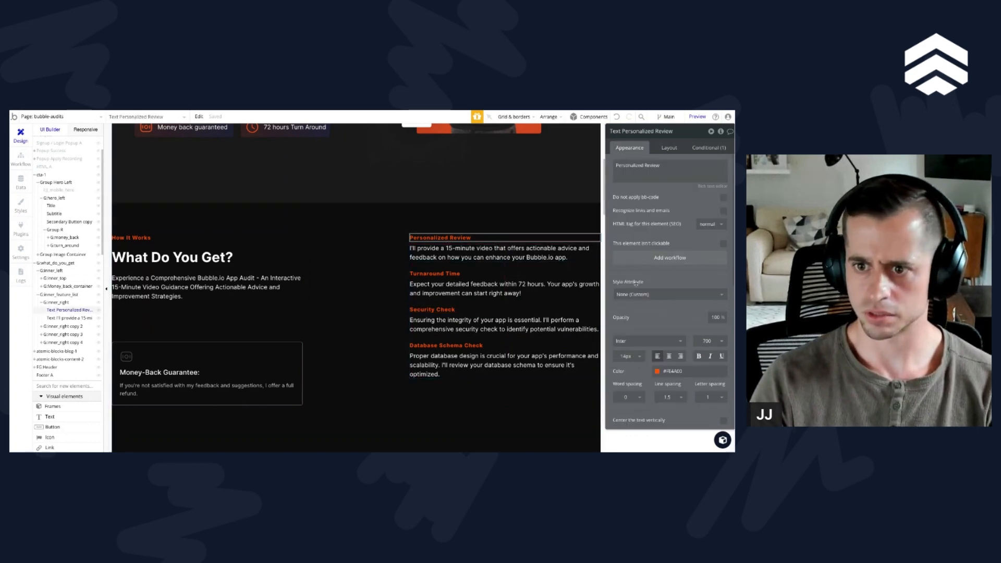
left_click(630, 358)
type("22")
key("Return")
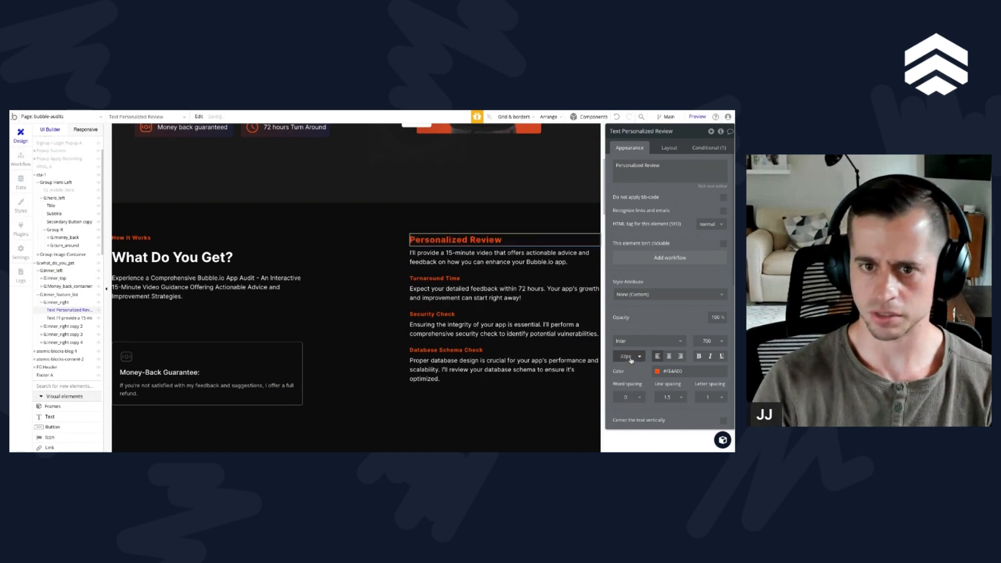
Step: Copy the formatting of the "Personalized Review" heading and apply it to the "Turnaround Time" heading
right_click(443, 241)
mouse_move(472, 346)
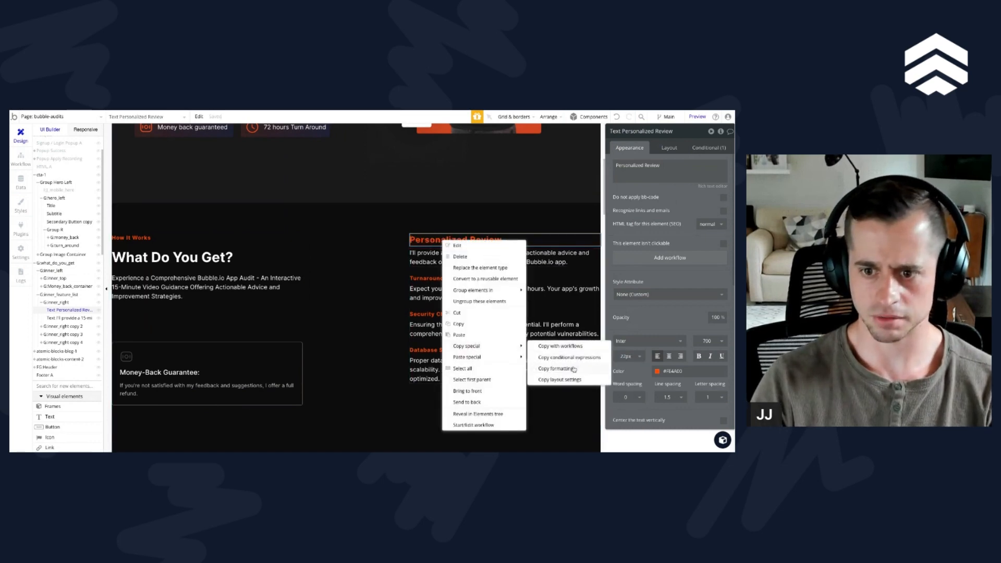
left_click(571, 357)
left_click(448, 278)
right_click(448, 278)
mouse_move(521, 375)
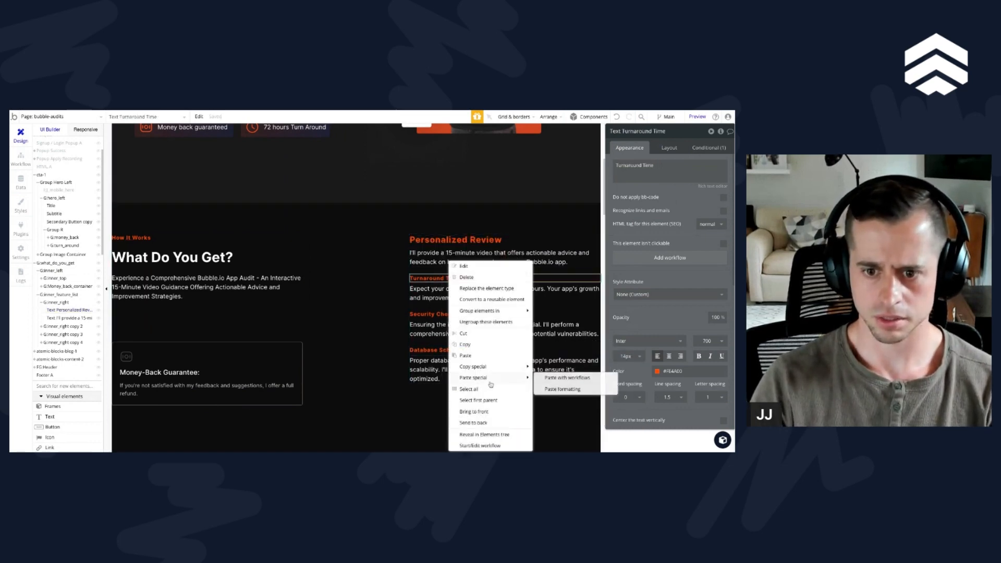
left_click(563, 383)
Step: Apply the copied heading formatting to the "Security Check" and "Database Schema Check" headings
right_click(455, 326)
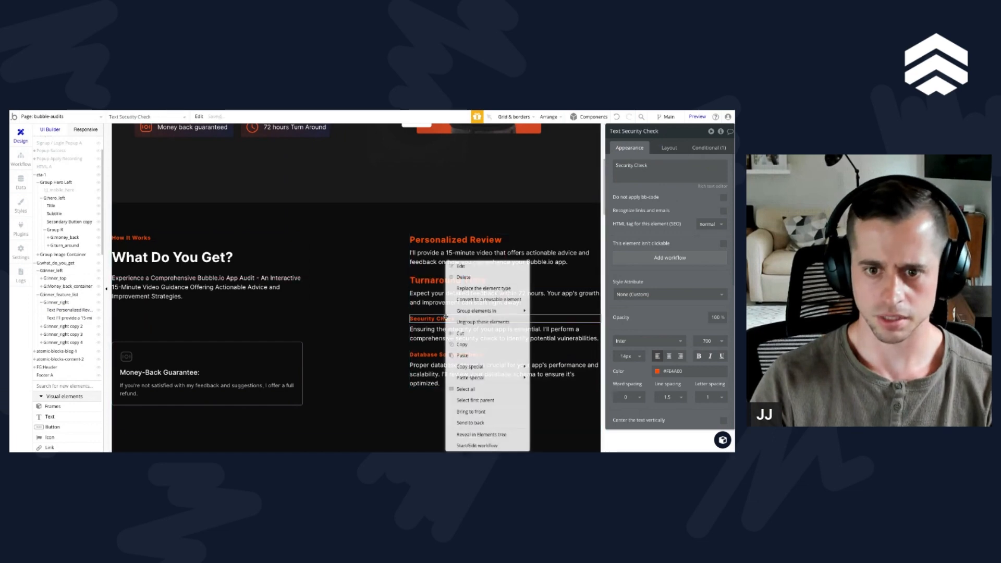
mouse_move(521, 375)
left_click(577, 390)
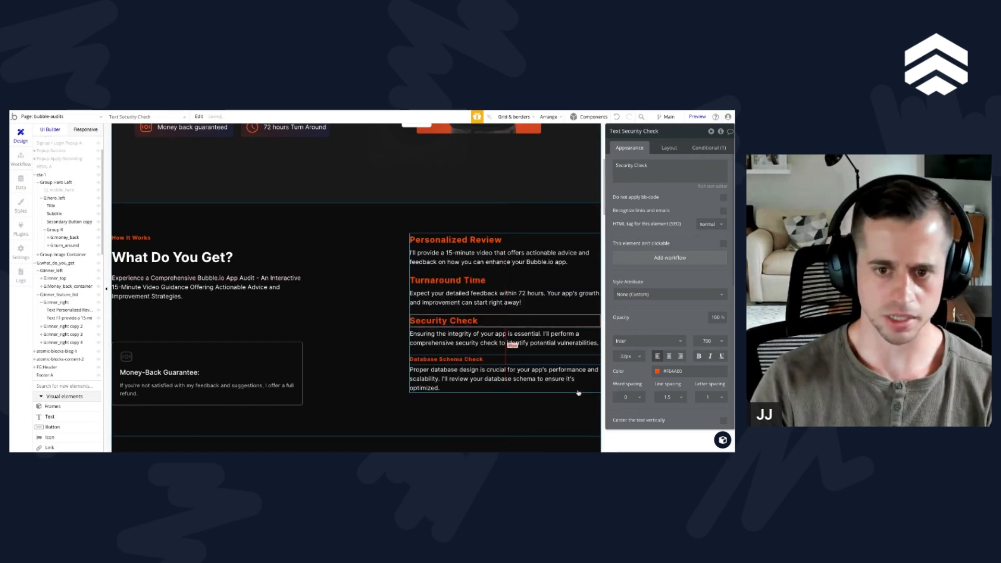
right_click(459, 360)
left_click(574, 389)
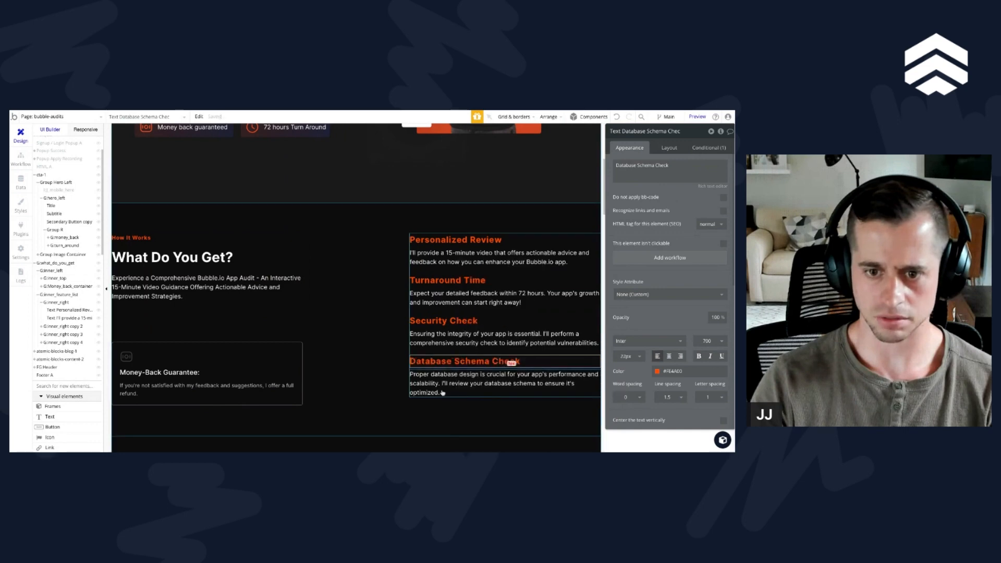
Step: Set the row gap of G:inner_feature_list to 25 px
left_click(391, 383)
left_click(476, 311)
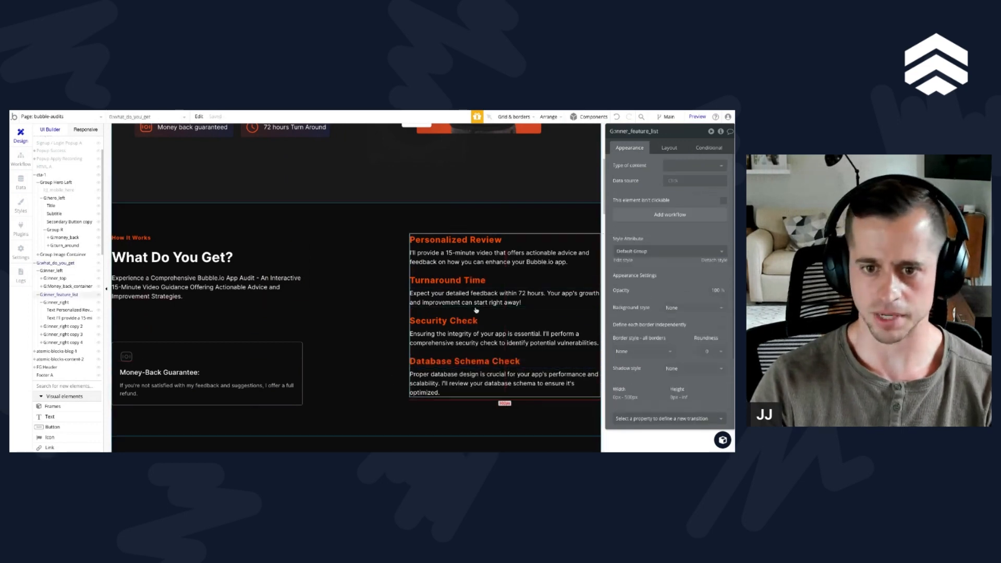
left_click(669, 148)
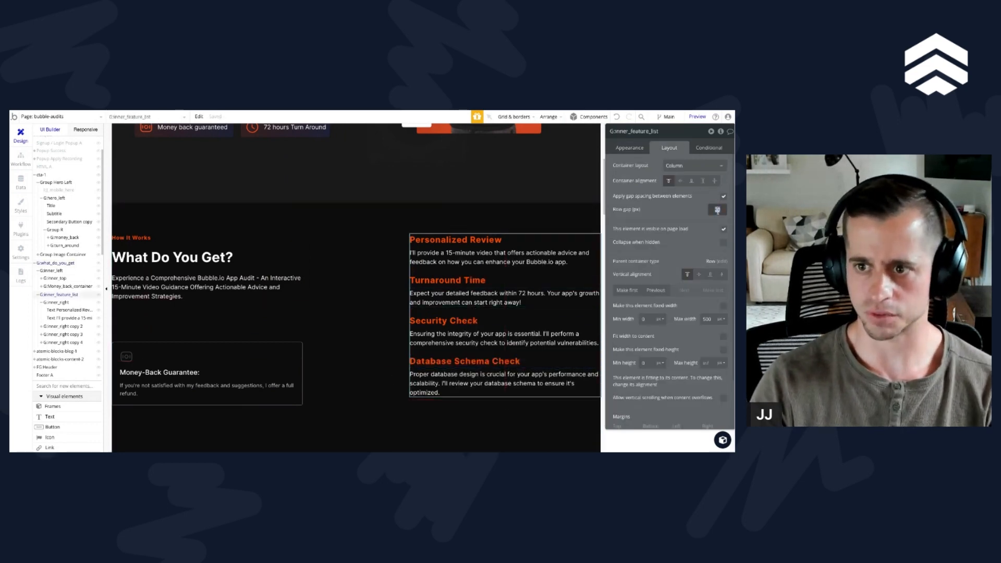
type("25")
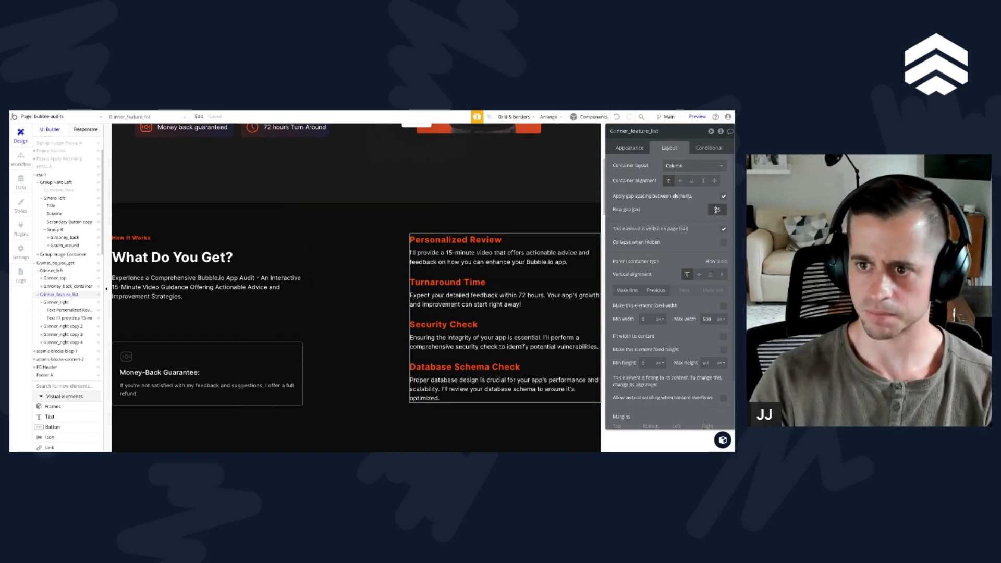
Step: Compare the layout settings and content edges of G:what_do_you_get with those of the hero section cta-1
left_click(355, 315)
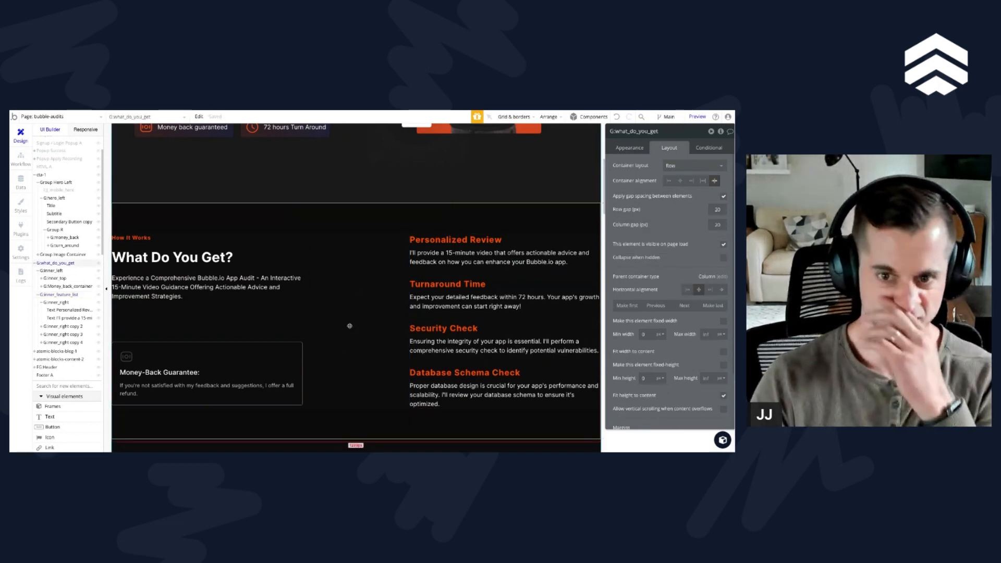
scroll(326, 380, "up", 1)
scroll(325, 380, "up", 1)
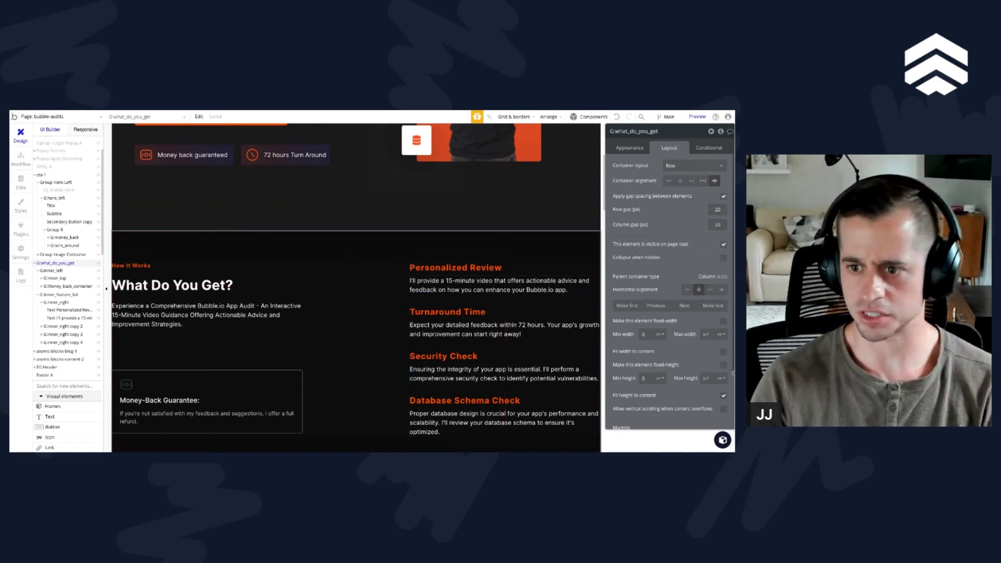
left_click(353, 199)
scroll(352, 199, "up", 5)
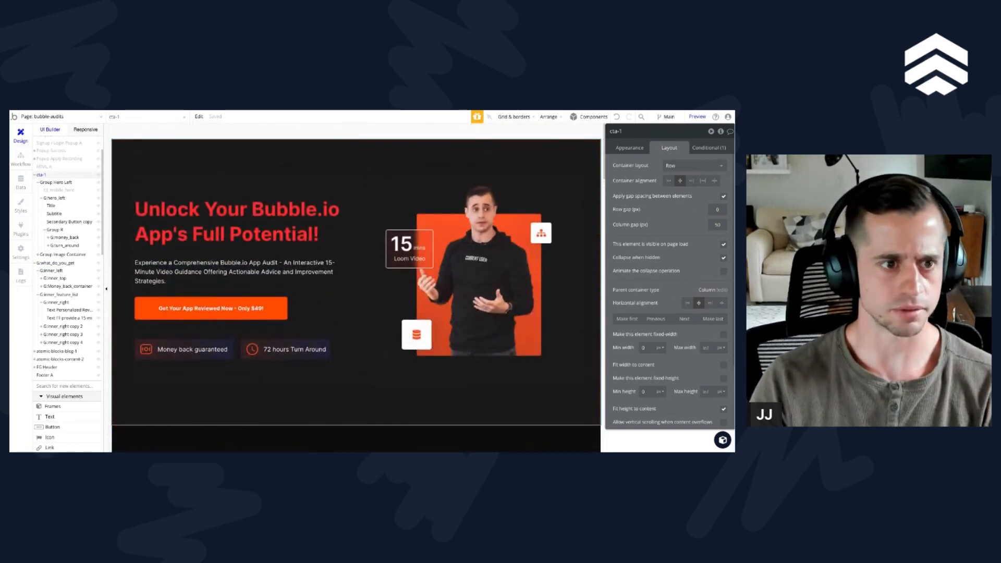
left_click(65, 184)
left_click(116, 214)
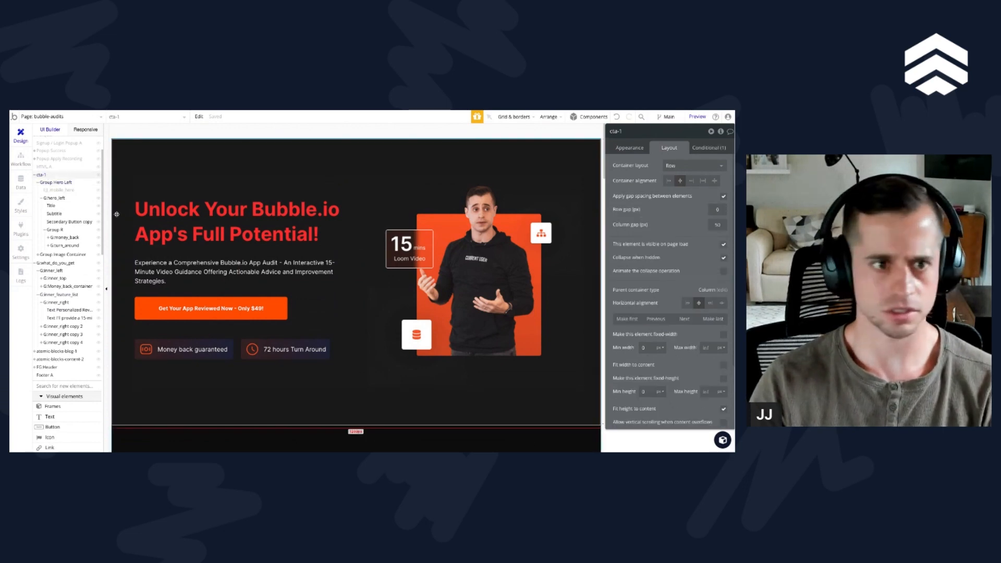
scroll(68, 193, "up", 2)
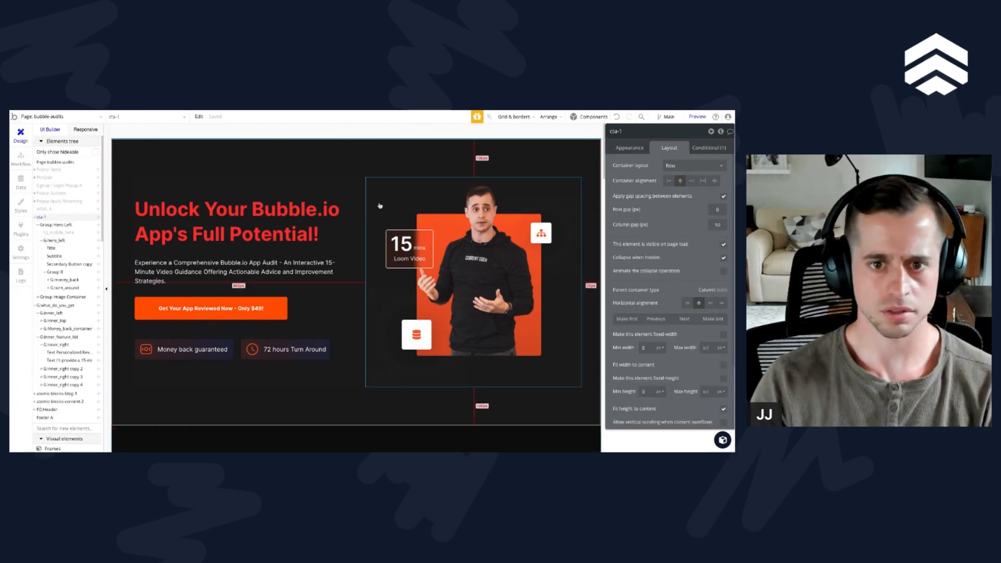
scroll(355, 177, "down", 3)
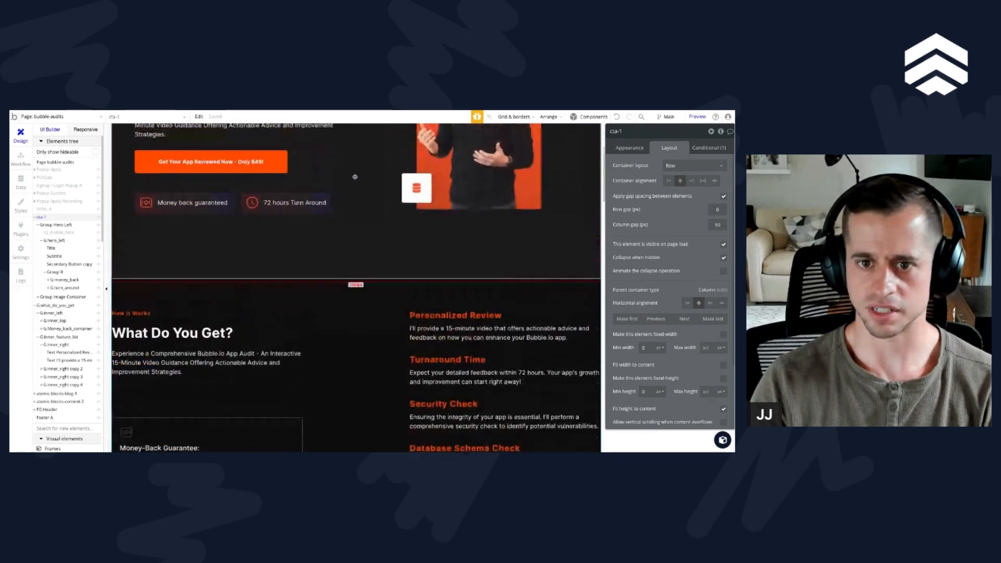
scroll(355, 177, "up", 3)
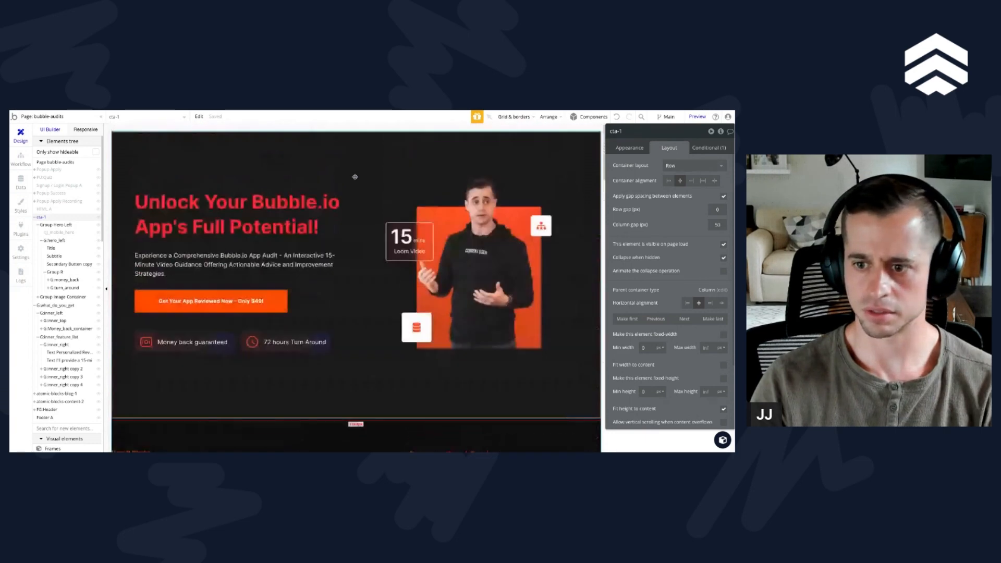
Step: Set cta-1's maximum width to 1280 px and its container alignment to space between
left_click(707, 348)
type("1280")
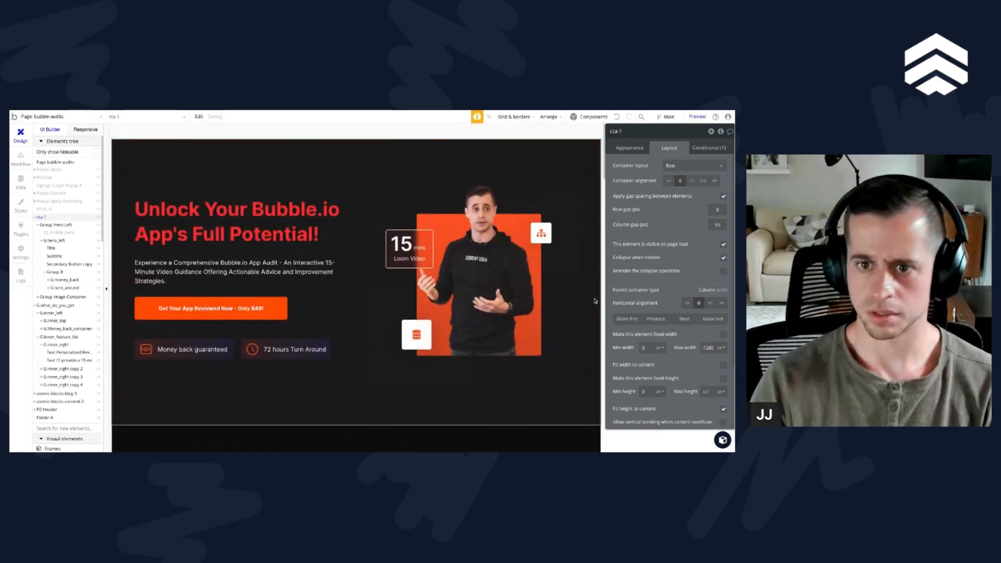
left_click(715, 181)
Step: Set the maximum width of G:what_do_you_get to 1280 px
scroll(357, 283, "down", 4)
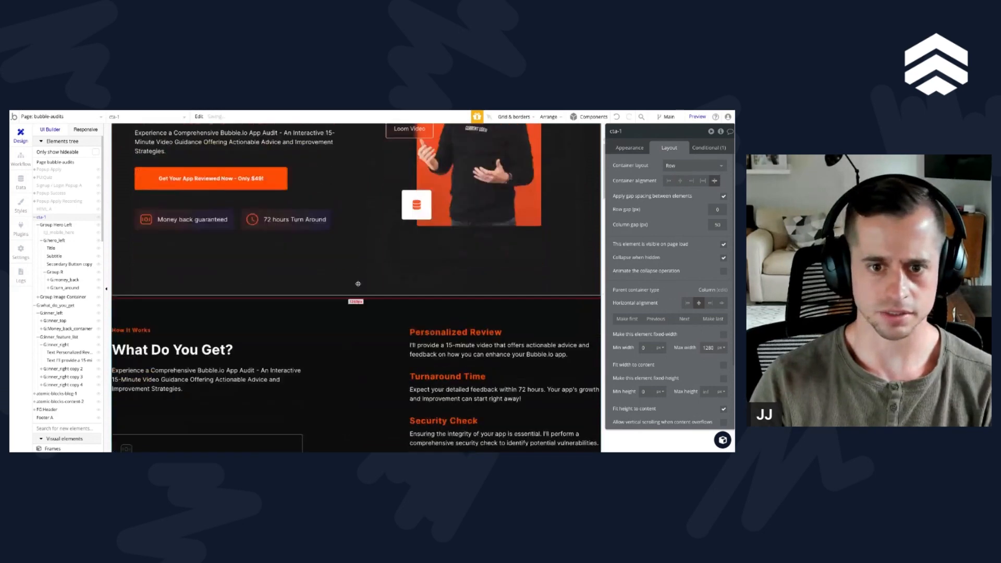
left_click(357, 283)
left_click(708, 334)
type("1280")
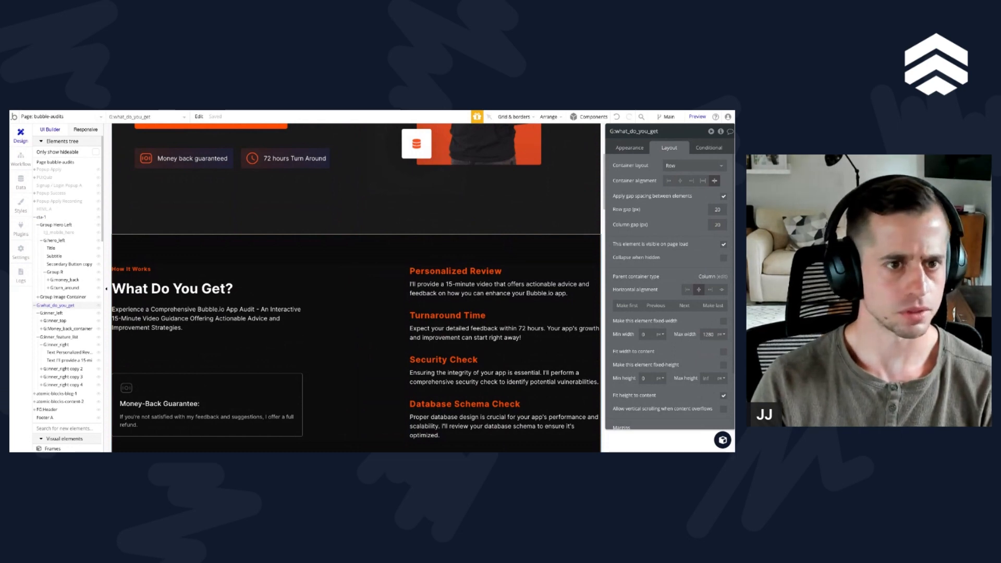
Step: Clear the maximum width of the hero section cta-1
scroll(231, 242, "up", 5)
left_click(275, 177)
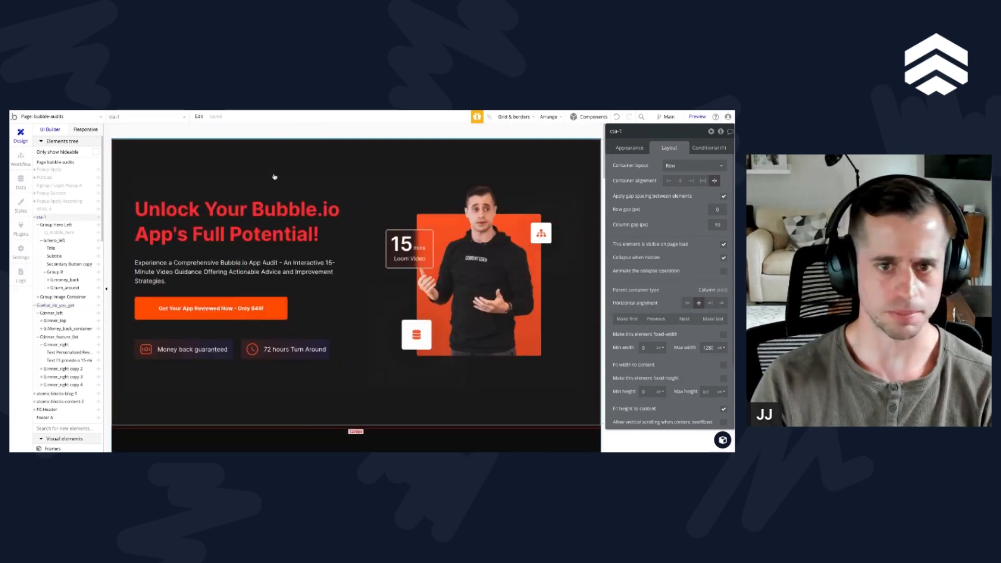
double_click(708, 348)
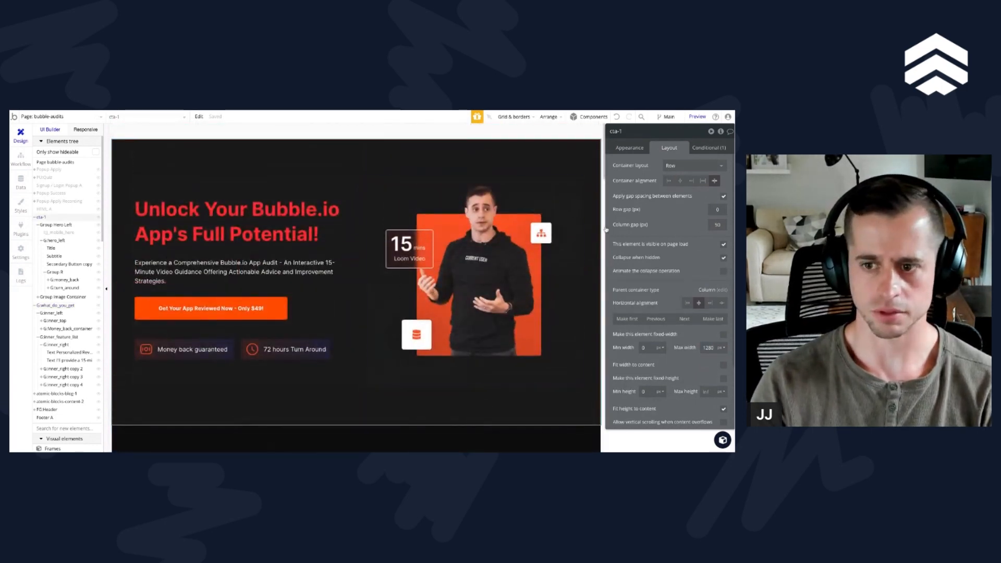
key("BackSpace")
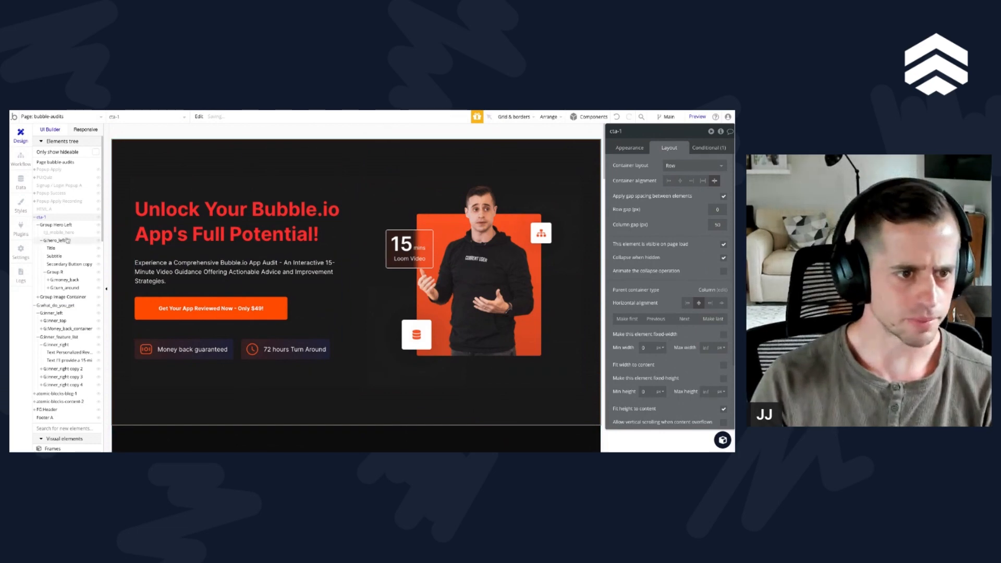
Step: Check the layout of Group Hero Left and Group Image Container, and group both together in a row container inside cta-1
left_click(38, 224)
left_click(48, 233)
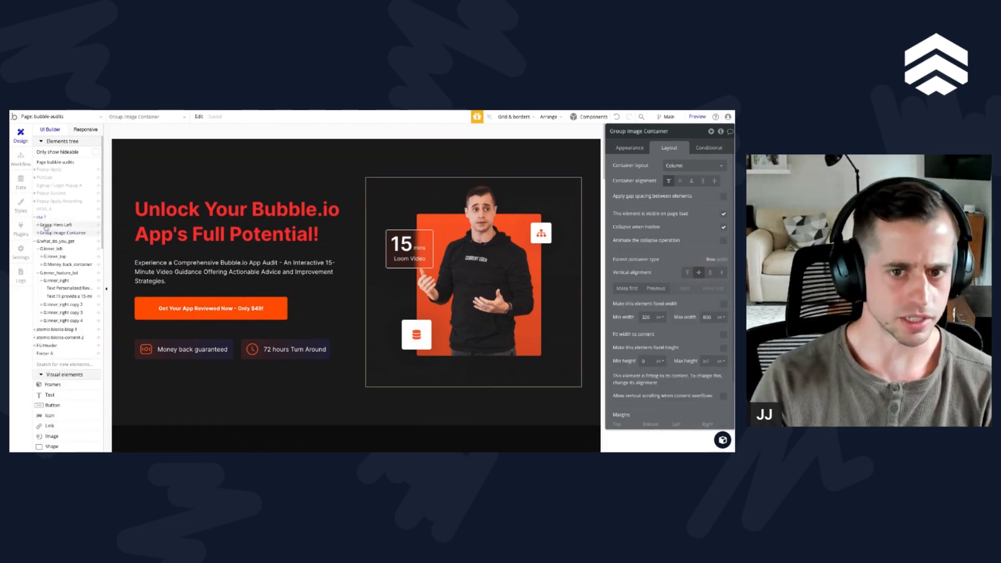
left_click(45, 226)
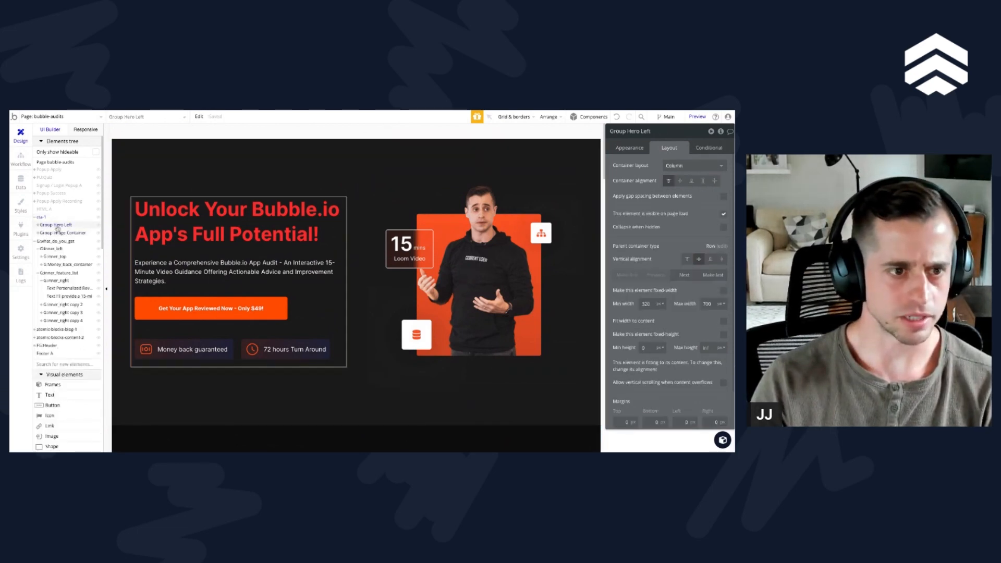
left_click(41, 218)
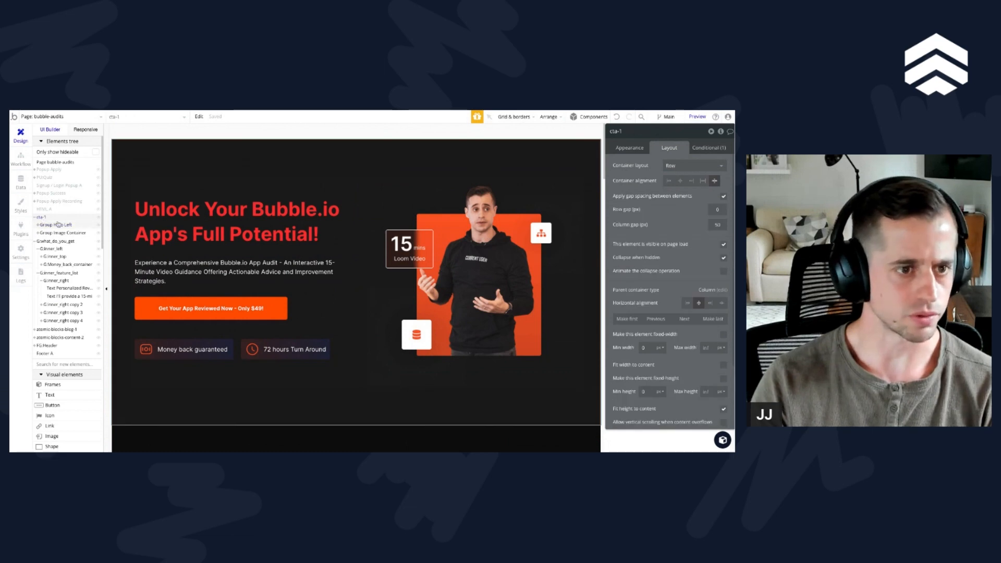
left_click(54, 224)
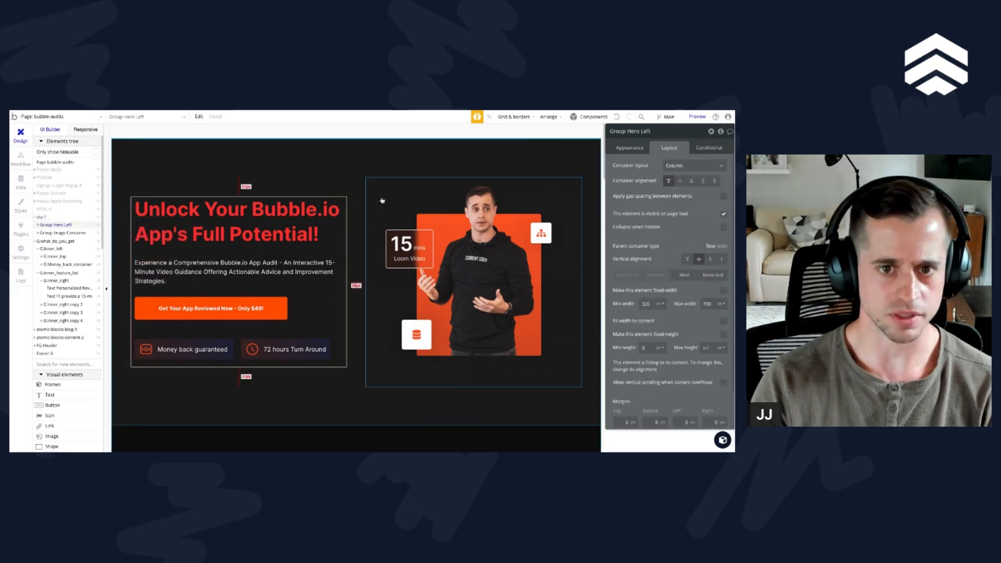
left_click(68, 234)
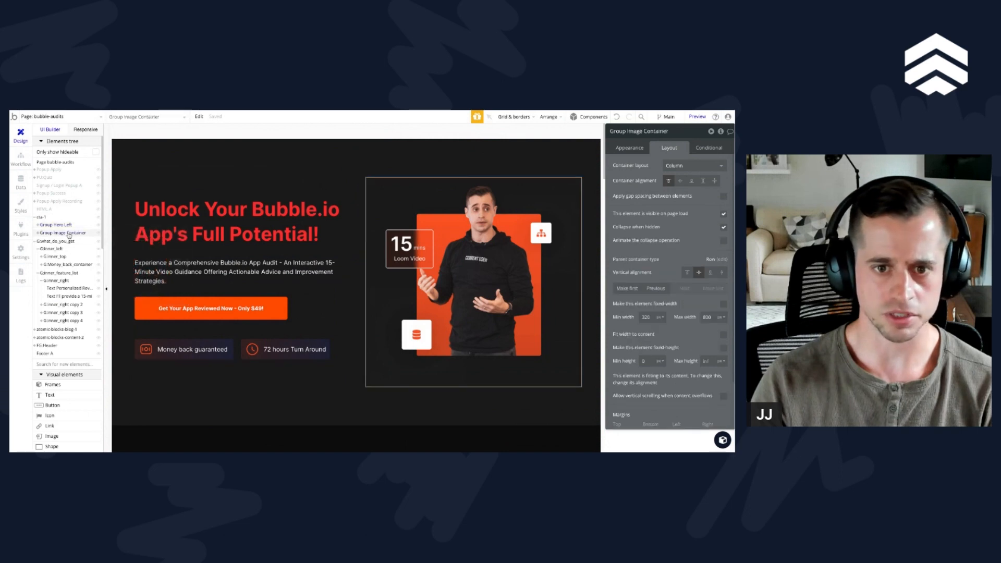
left_click(346, 212, "shift")
right_click(346, 212)
mouse_move(394, 250)
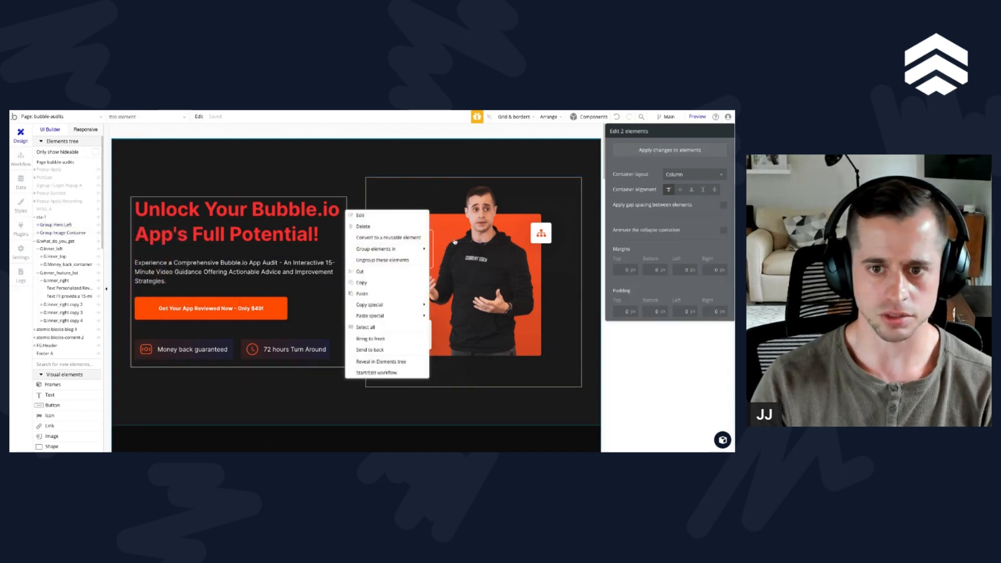
left_click(468, 263)
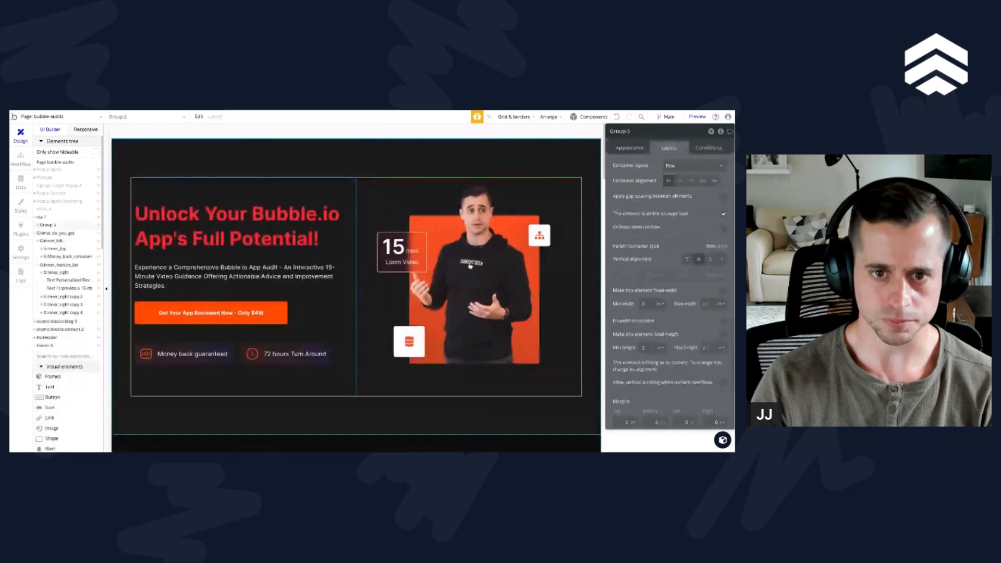
Step: Set Group 5's maximum width to 1280 px and apply gap spacing with 20 px row and column gaps
left_click(708, 306)
type("1280")
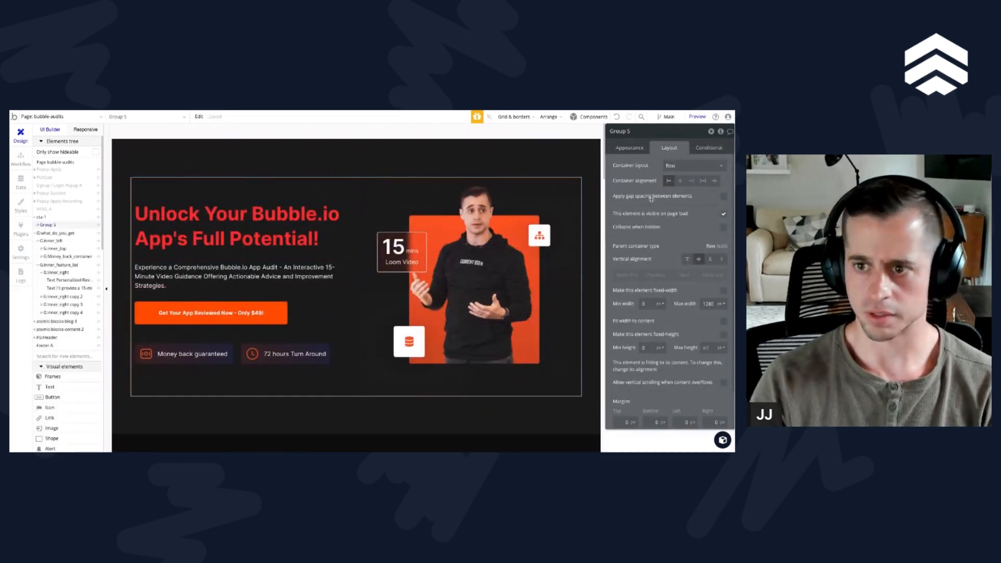
left_click(723, 196)
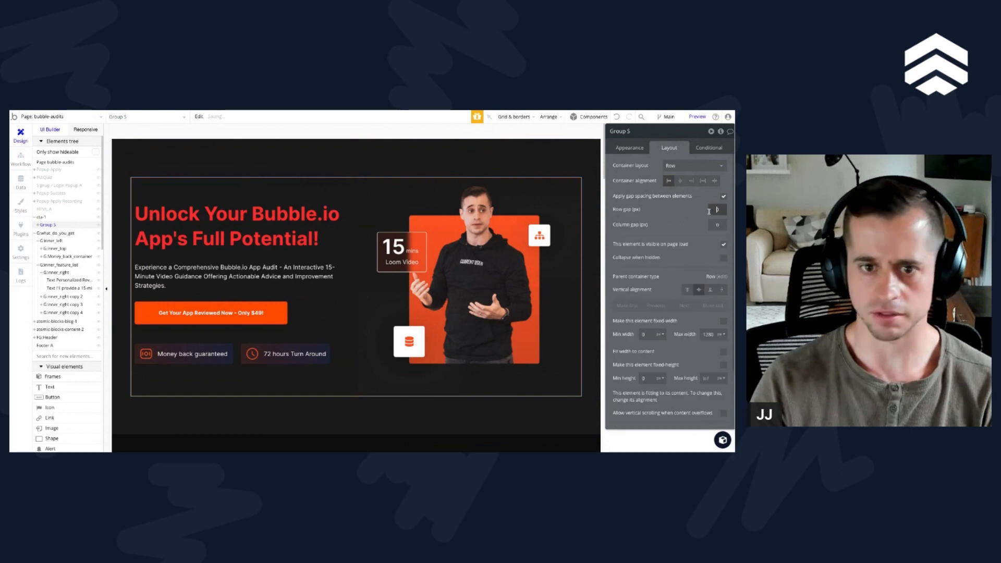
left_click(708, 212)
type("2")
left_click(713, 226)
type("2")
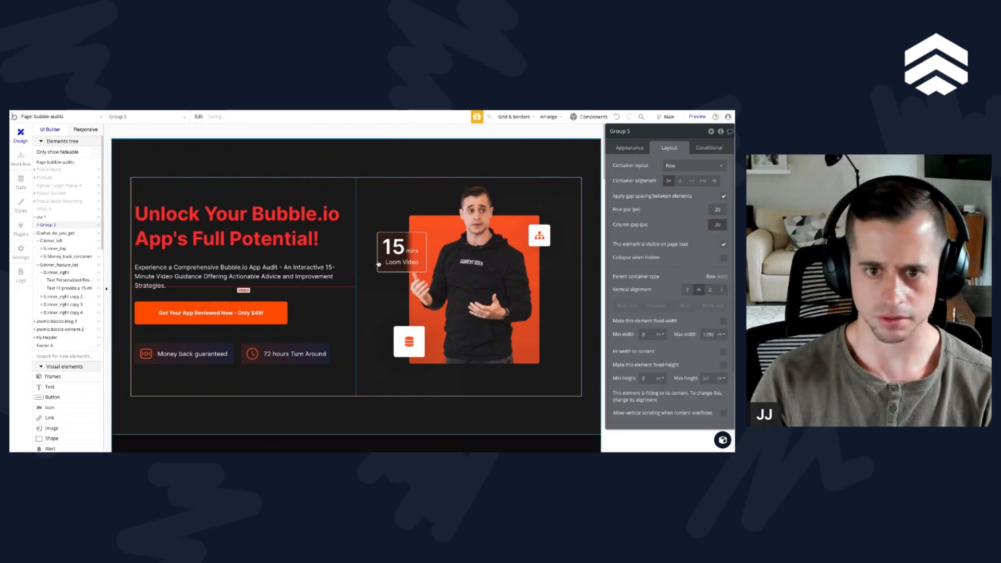
Step: Preview the page at the 992 px and 768 px breakpoints and examine the hero and "What Do You Get?" sections
left_click(80, 130)
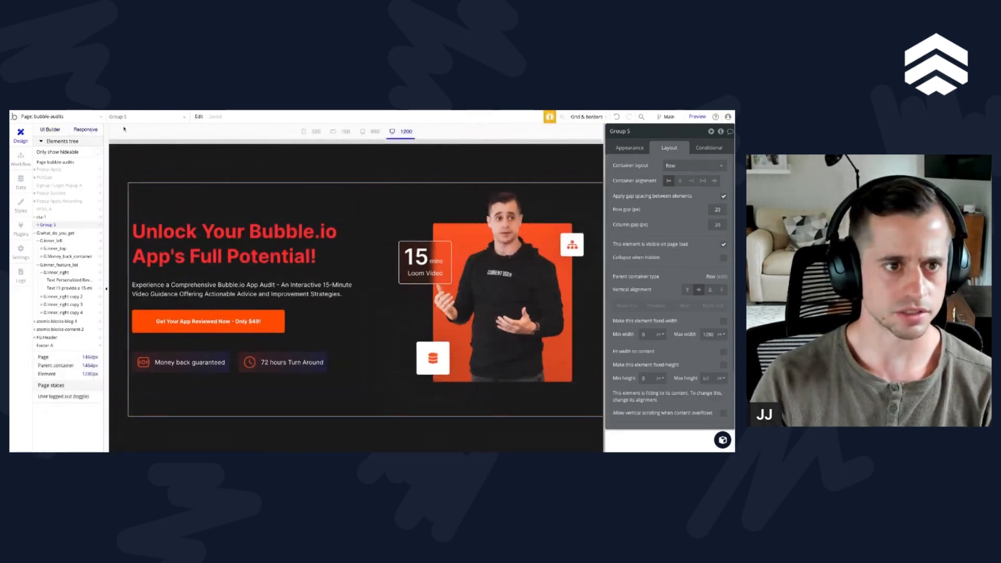
left_click(375, 134)
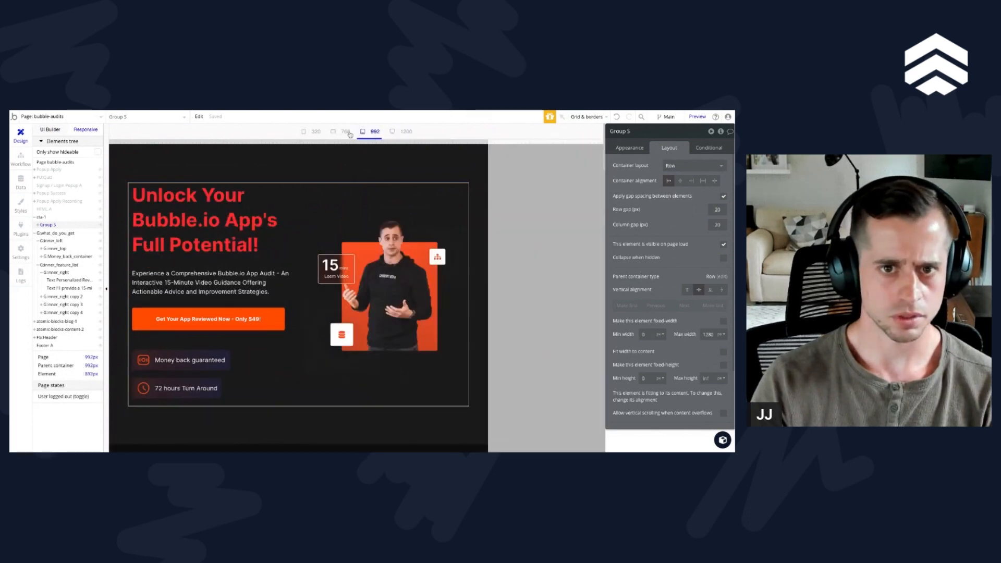
left_click(345, 133)
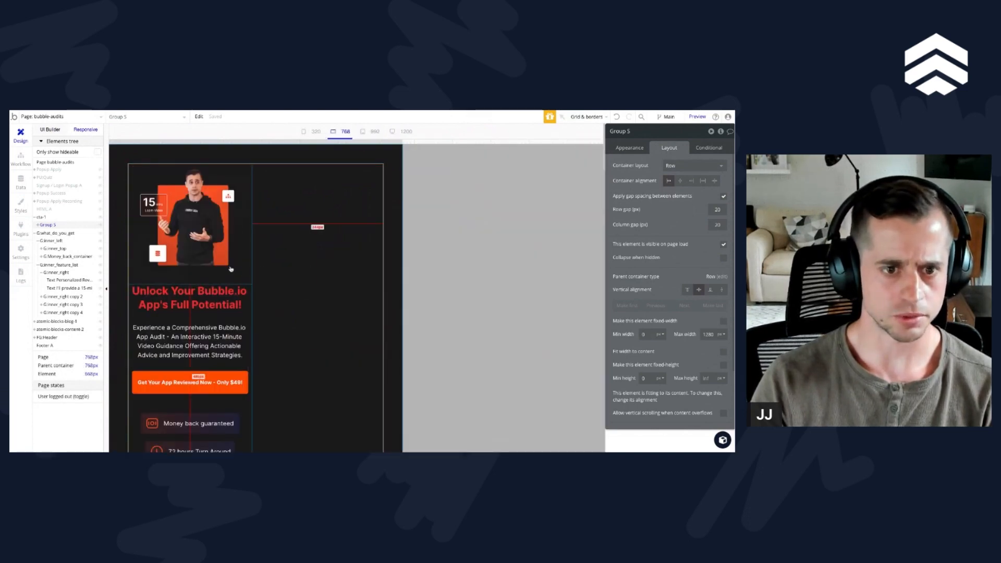
scroll(714, 266, "down", 3)
scroll(691, 272, "up", 3)
scroll(233, 276, "down", 4)
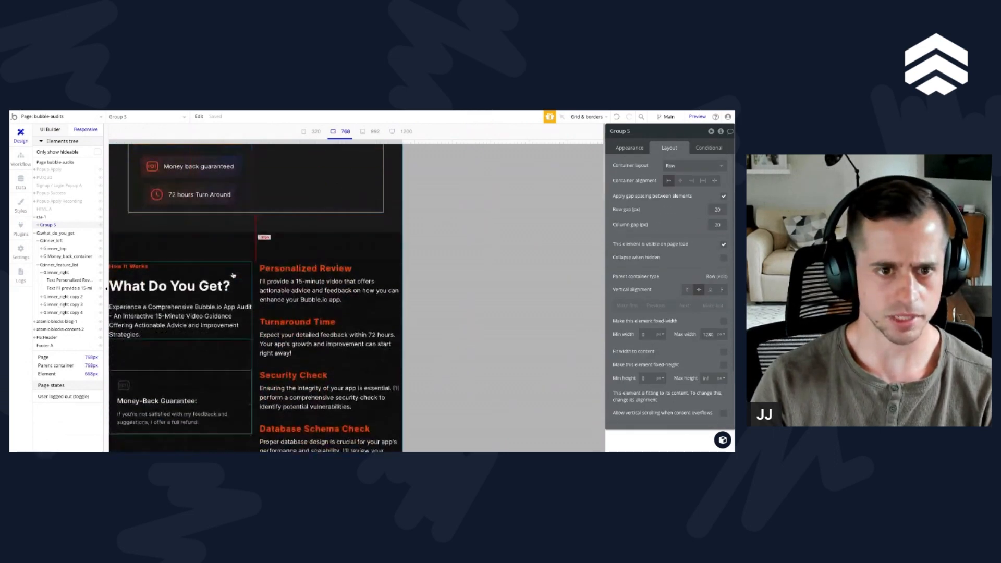
scroll(249, 318, "up", 4)
Step: Clear the maximum width of Group Hero Left
left_click(250, 318)
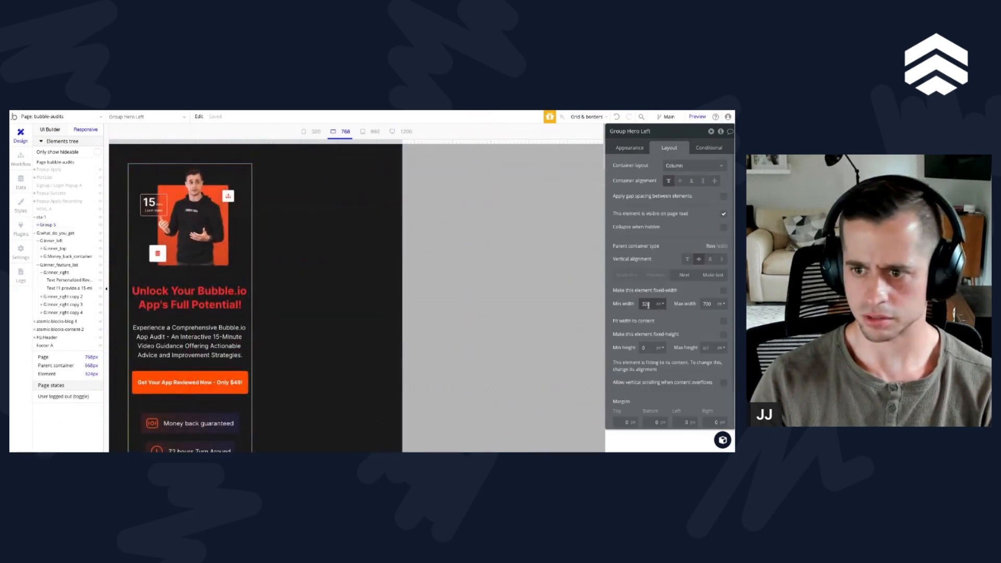
scroll(651, 303, "down", 2)
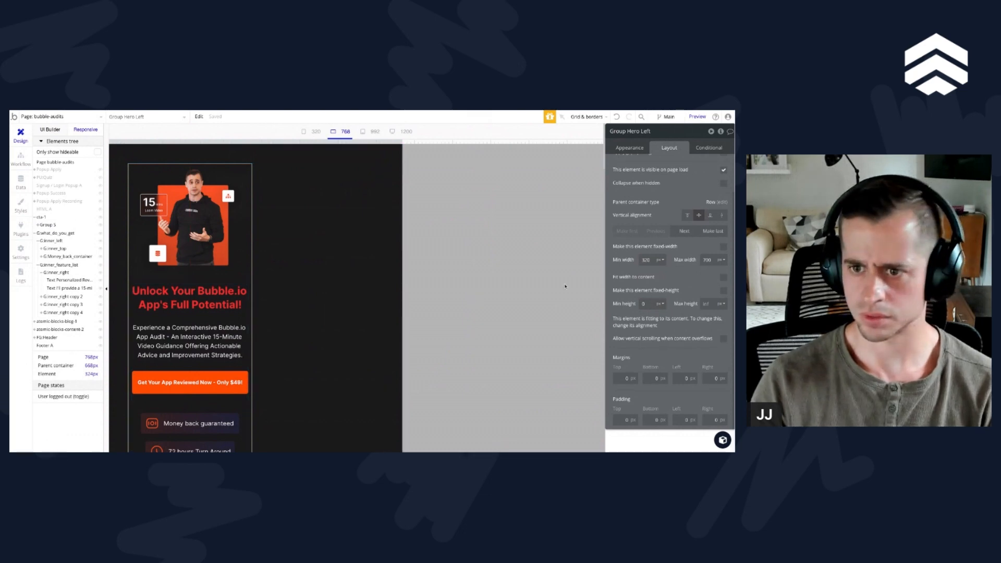
double_click(705, 260)
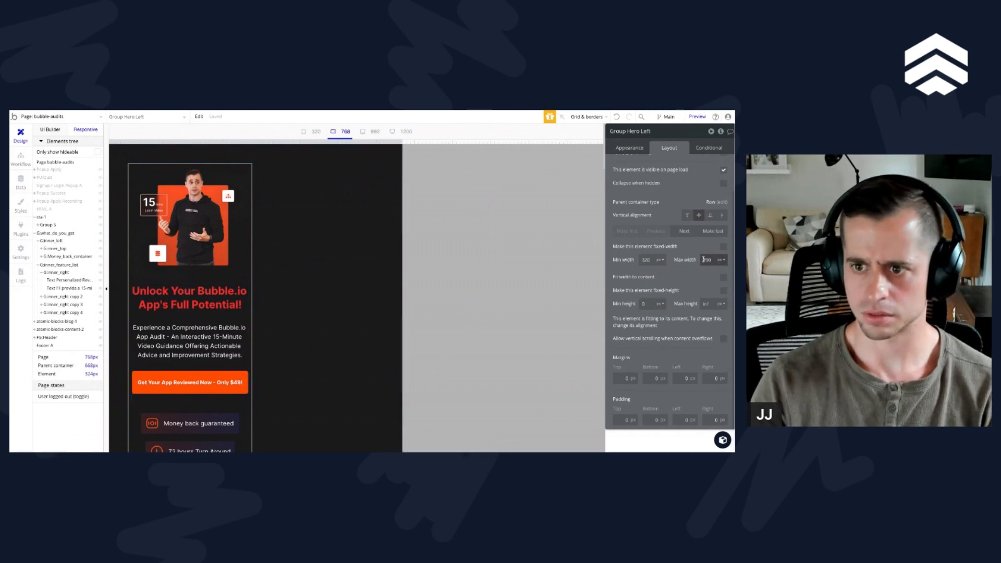
key("BackSpace")
Step: Examine the layout settings of the mobile hero image, G:hero_left, Group Hero Left and Group 5 at the 768 px breakpoint
left_click(211, 276)
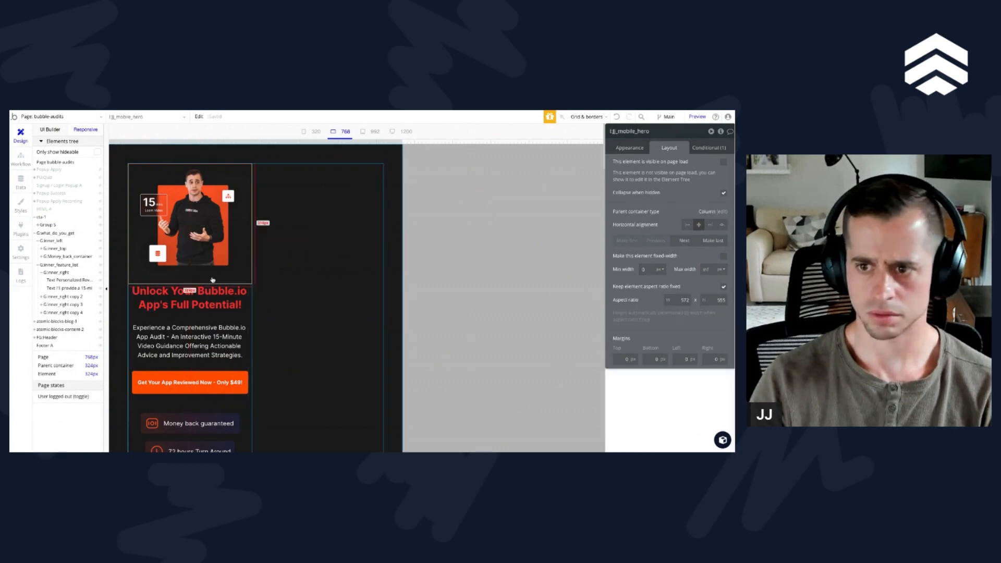
left_click(206, 328)
left_click(202, 315)
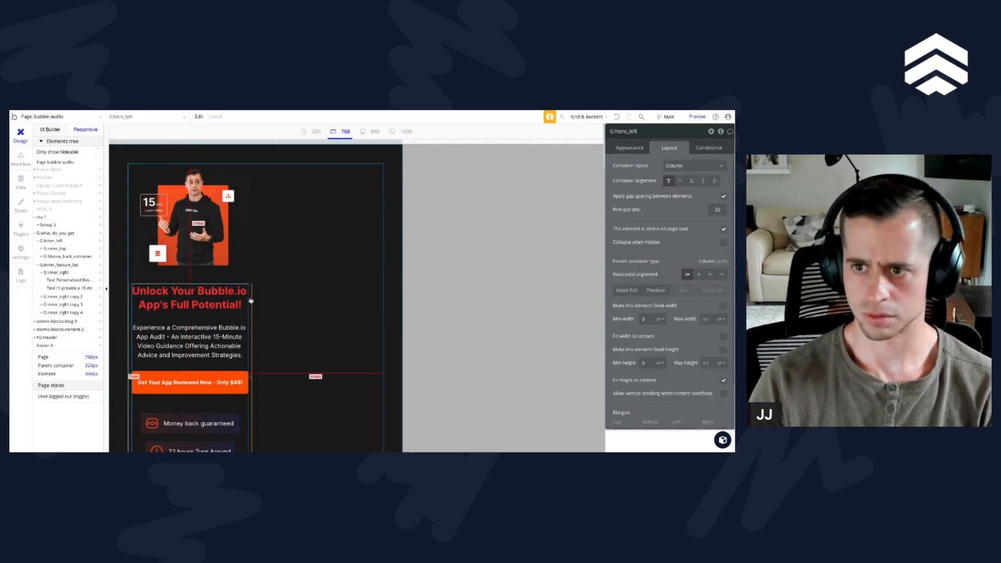
right_click(252, 315)
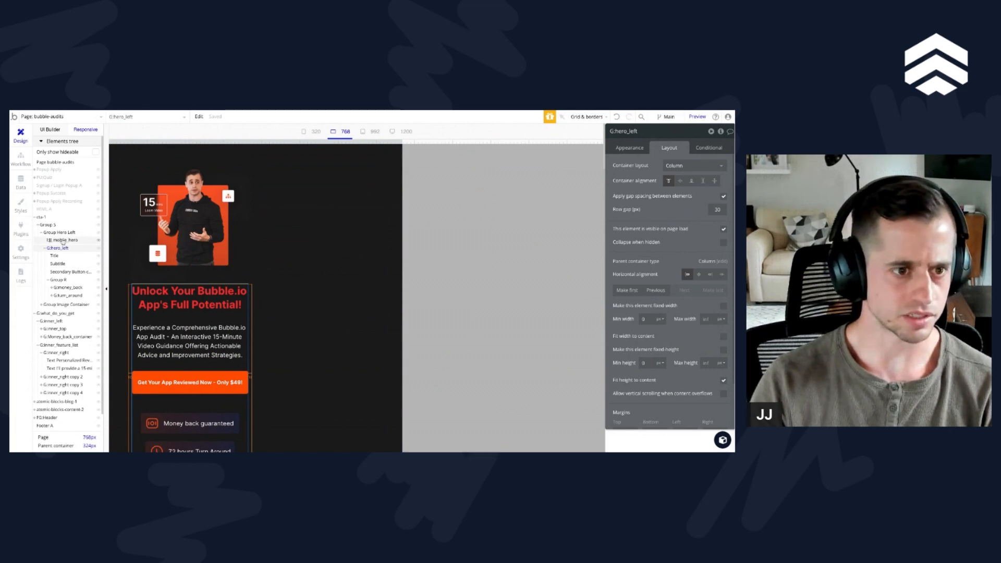
left_click(81, 232)
scroll(217, 296, "down", 1)
scroll(203, 292, "up", 1)
left_click(57, 251)
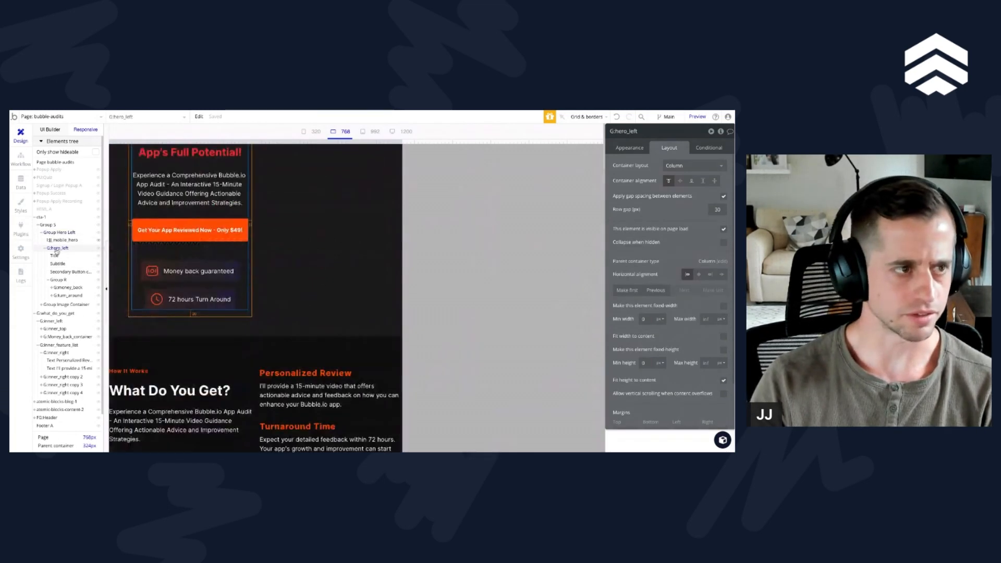
scroll(257, 295, "up", 3)
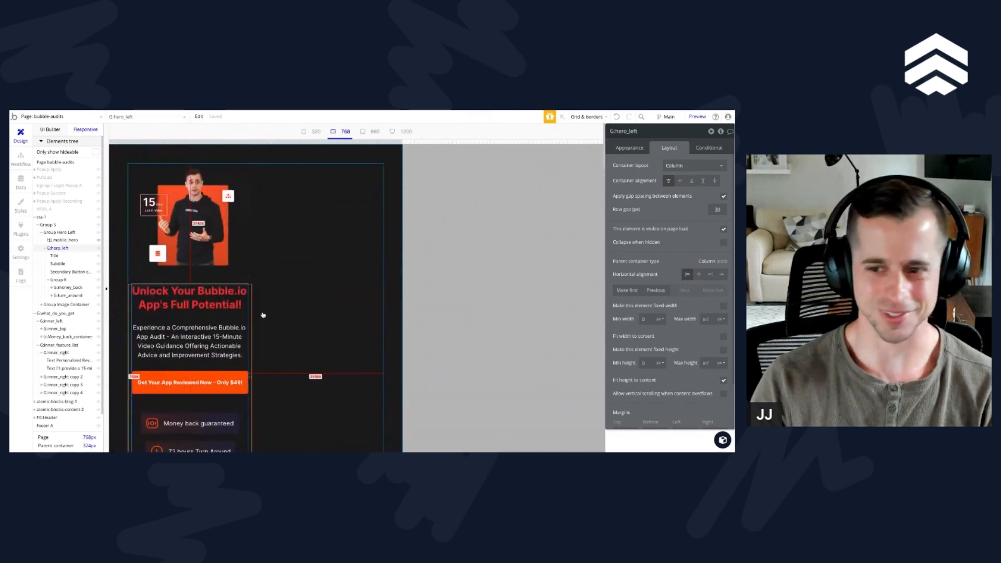
left_click(241, 280)
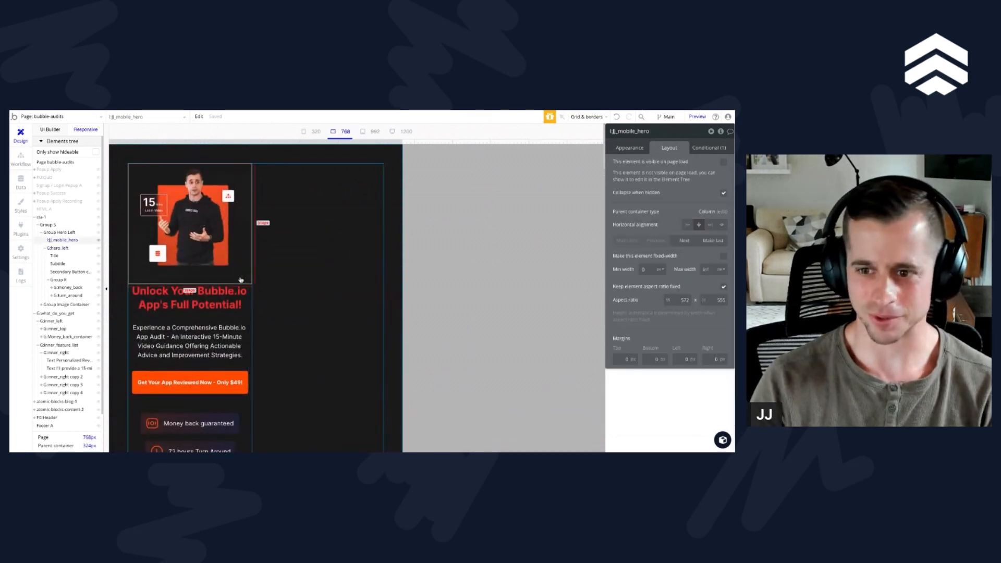
left_click(61, 233)
scroll(238, 305, "up", 1)
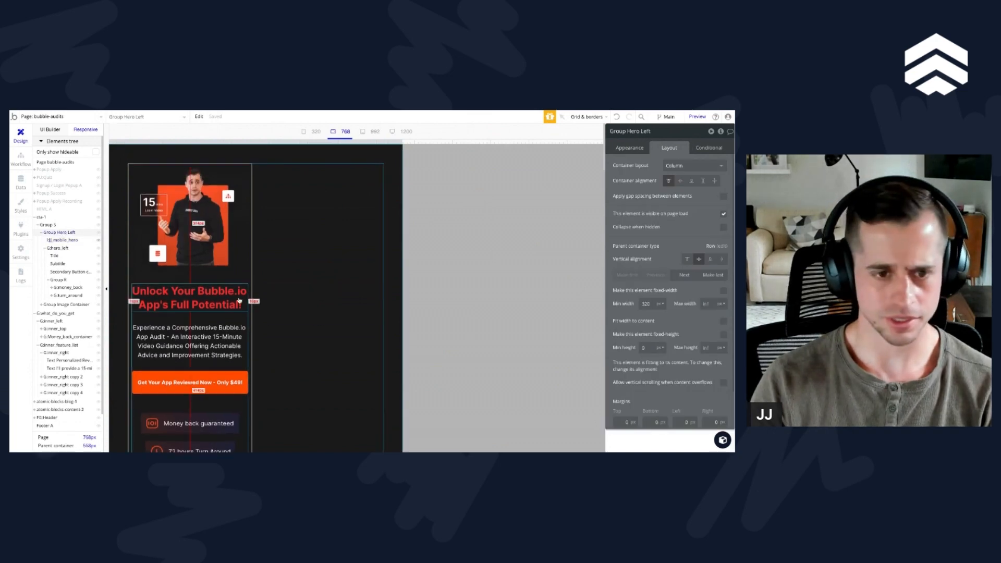
left_click(50, 225)
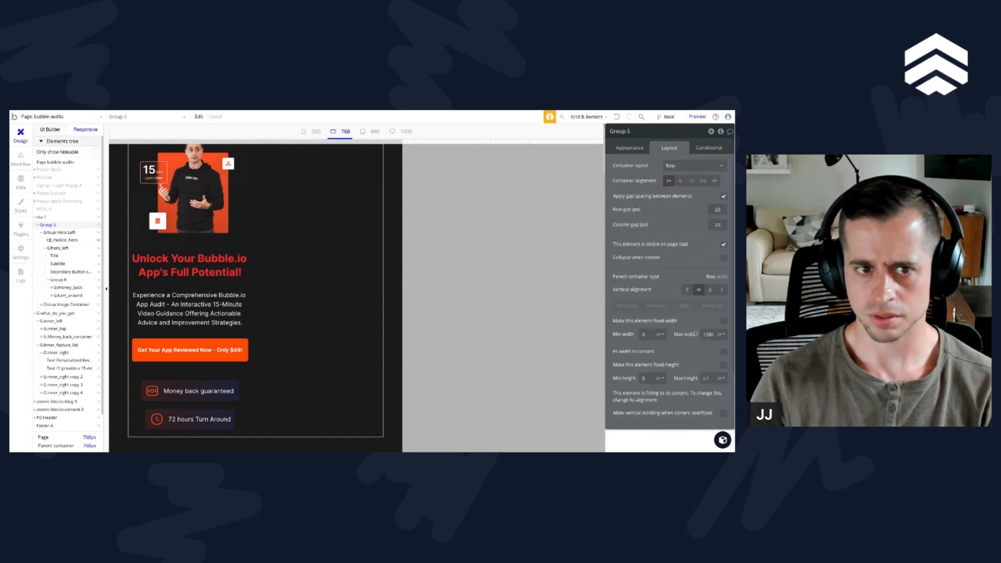
Step: Widen the responsive preview to about 791 px and set Group Hero Left's minimum width to 0
mouse_move(401, 143)
left_mouse_down()
mouse_move(463, 142)
mouse_move(398, 143)
mouse_move(436, 142)
mouse_move(412, 142)
left_mouse_up()
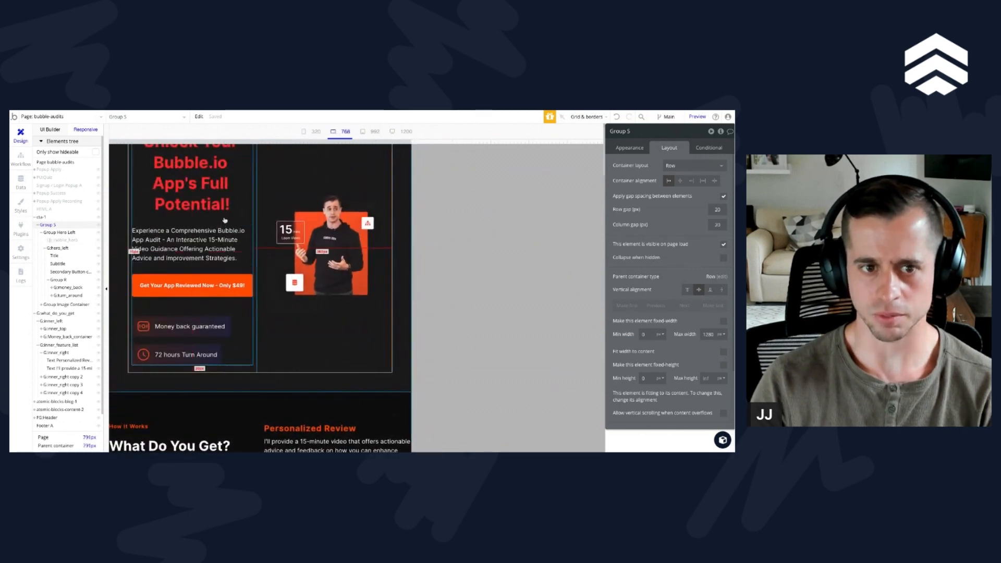
left_click(251, 224)
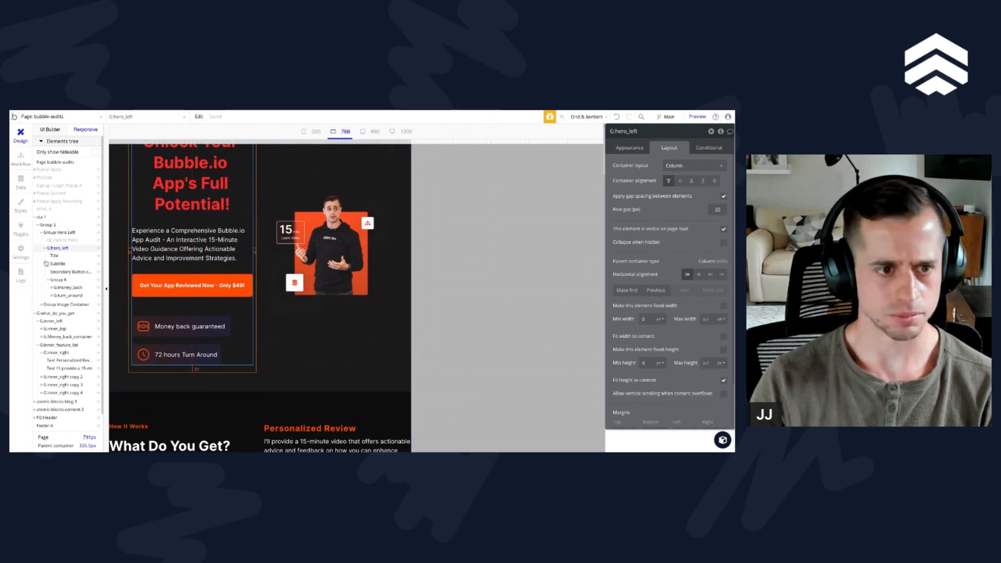
left_click(51, 233)
scroll(296, 324, "up", 1)
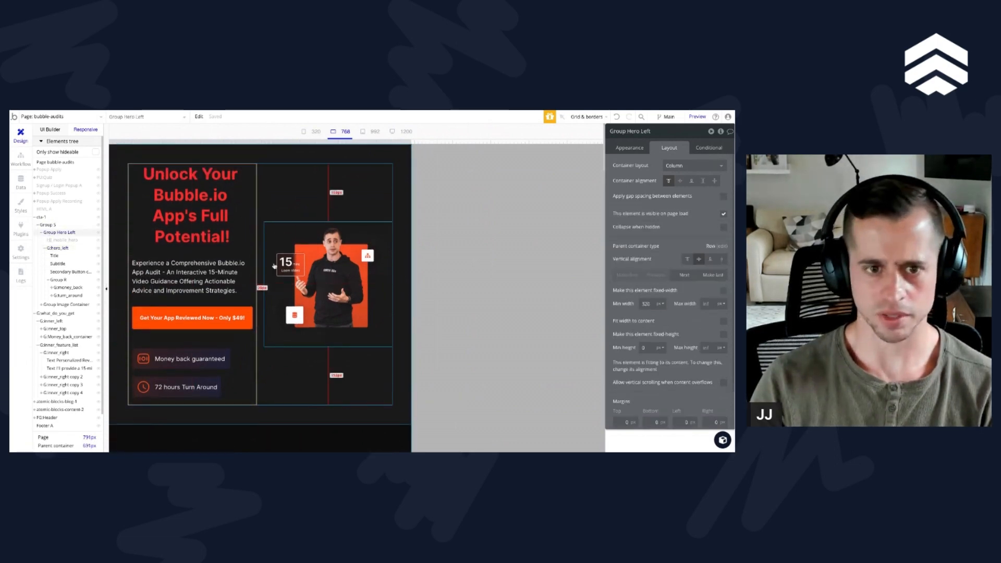
double_click(647, 304)
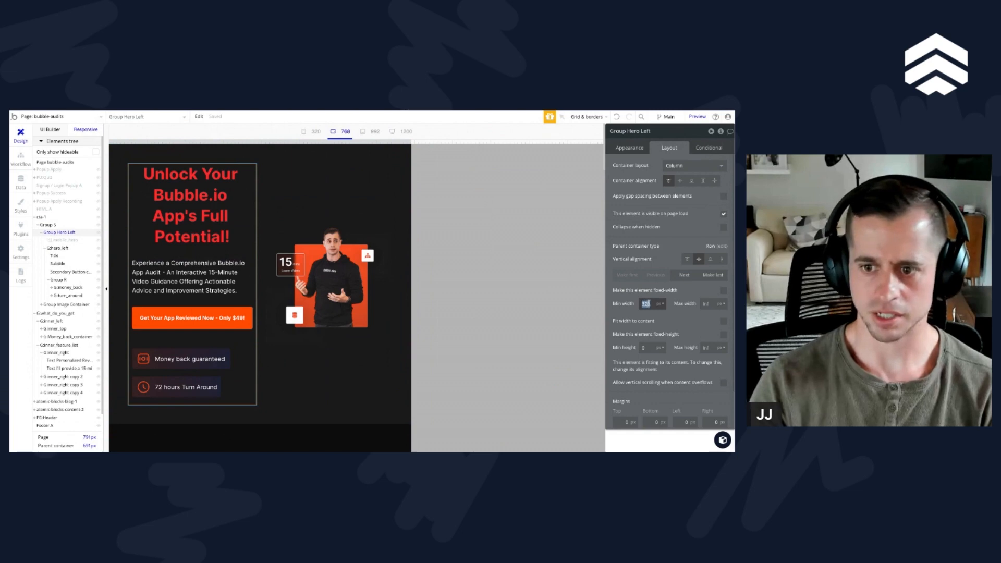
type("0")
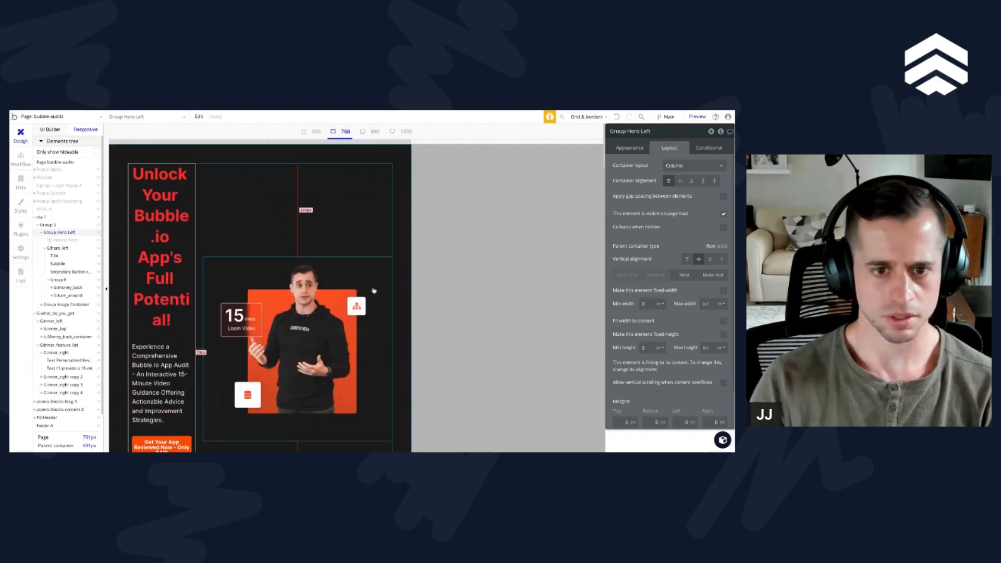
Step: Set the minimum width of the desktop hero image to 200 px and of G:hero_left to 250 px
left_click(375, 284)
type("200")
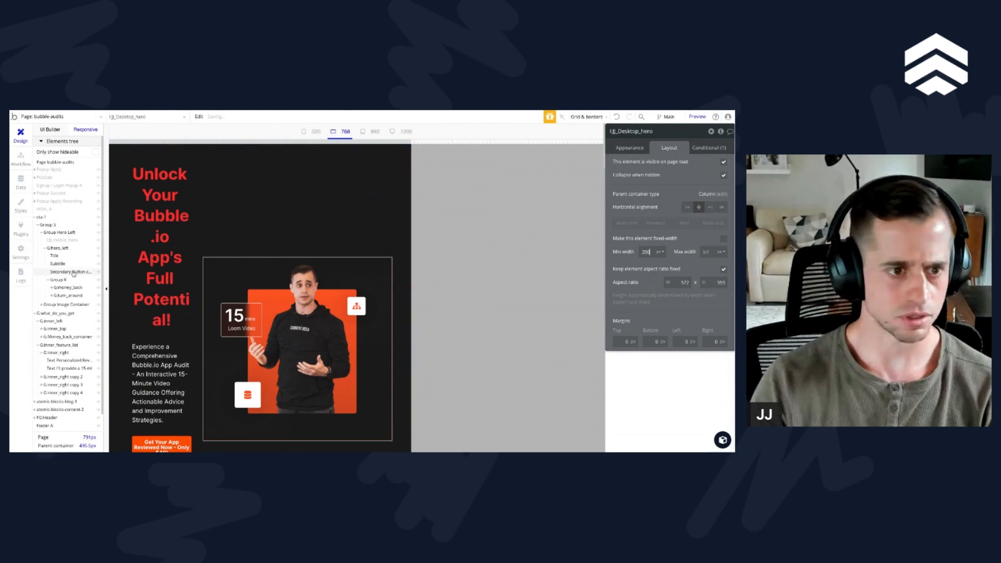
left_click(58, 248)
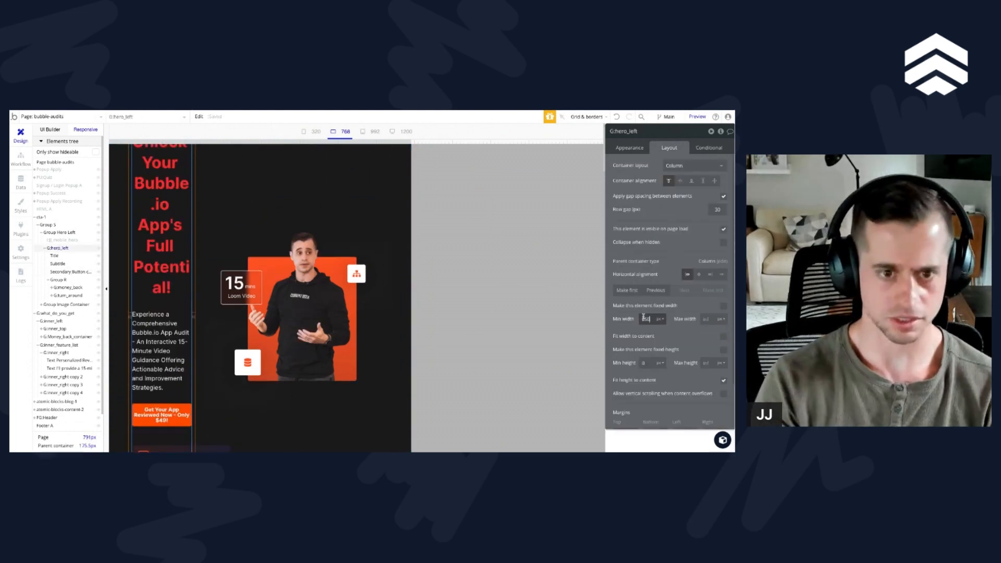
scroll(293, 439, "up", 2)
left_click(301, 416)
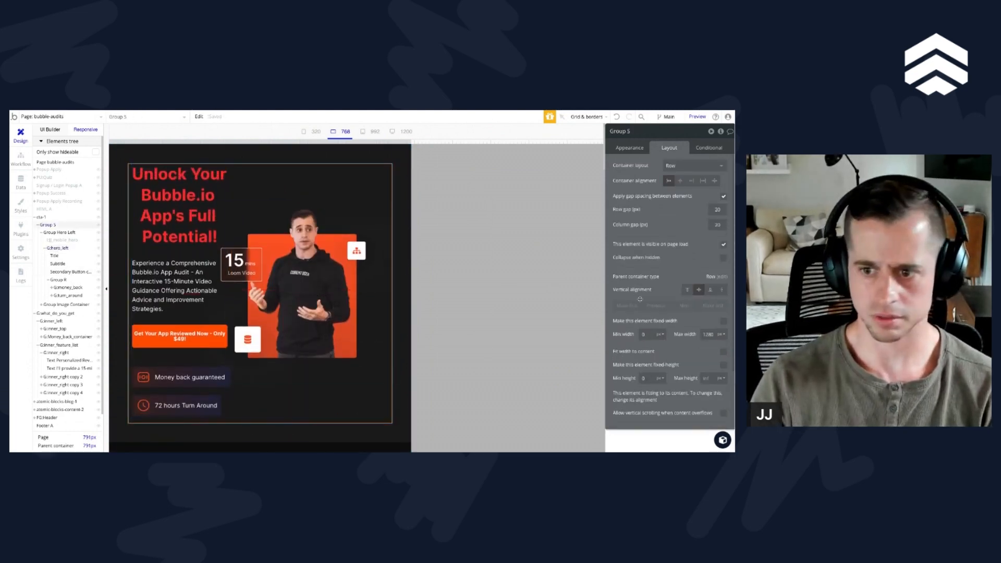
scroll(640, 299, "down", 2)
scroll(640, 299, "up", 2)
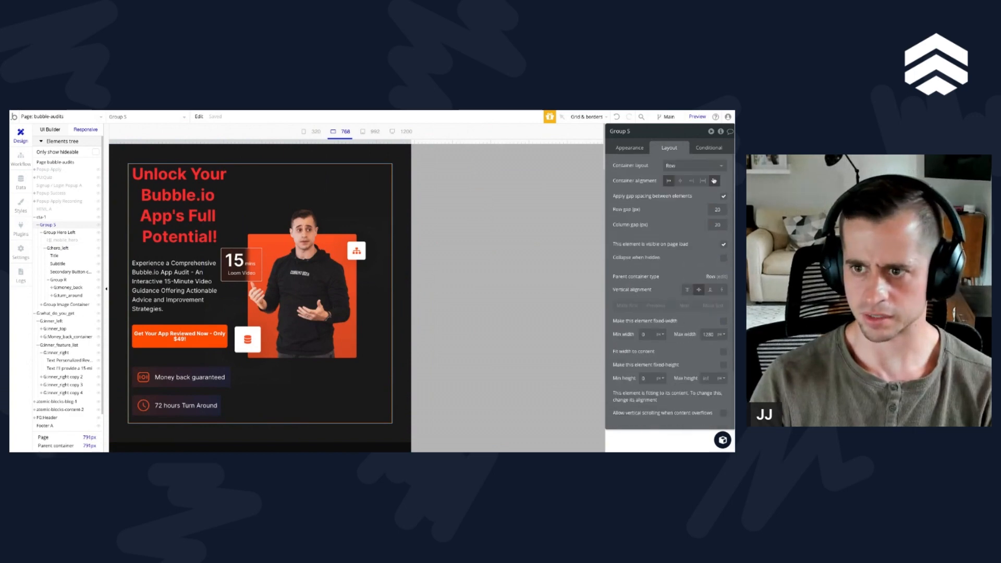
Step: Widen the responsive preview to about 1422 px and set G:hero_left's left, right and bottom margins to 0
left_click_drag(410, 142, 652, 142)
scroll(203, 255, "down", 1)
left_click(231, 267)
scroll(650, 288, "down", 1)
scroll(694, 360, "down", 1)
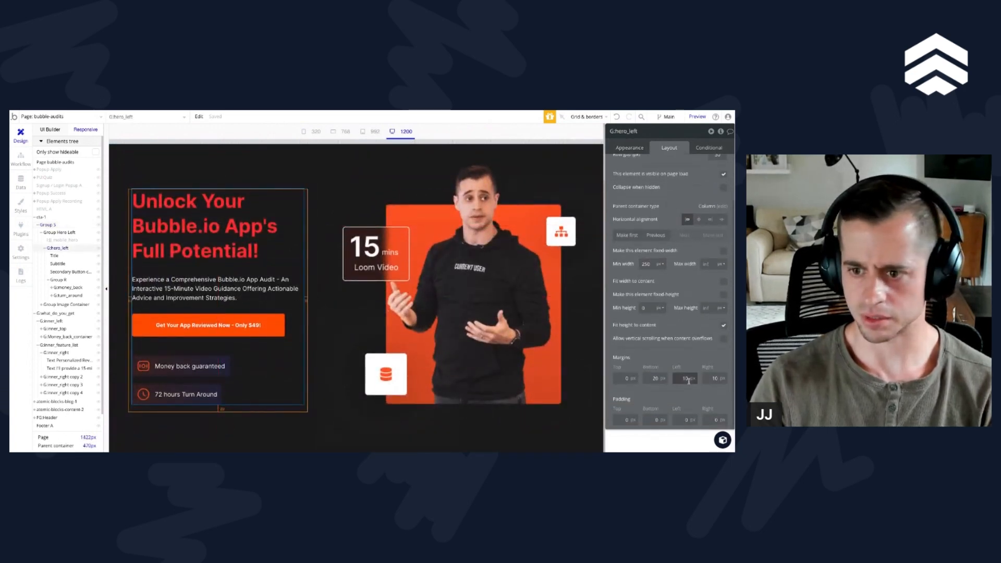
type("0")
key("Tab")
type("0")
key("Tab")
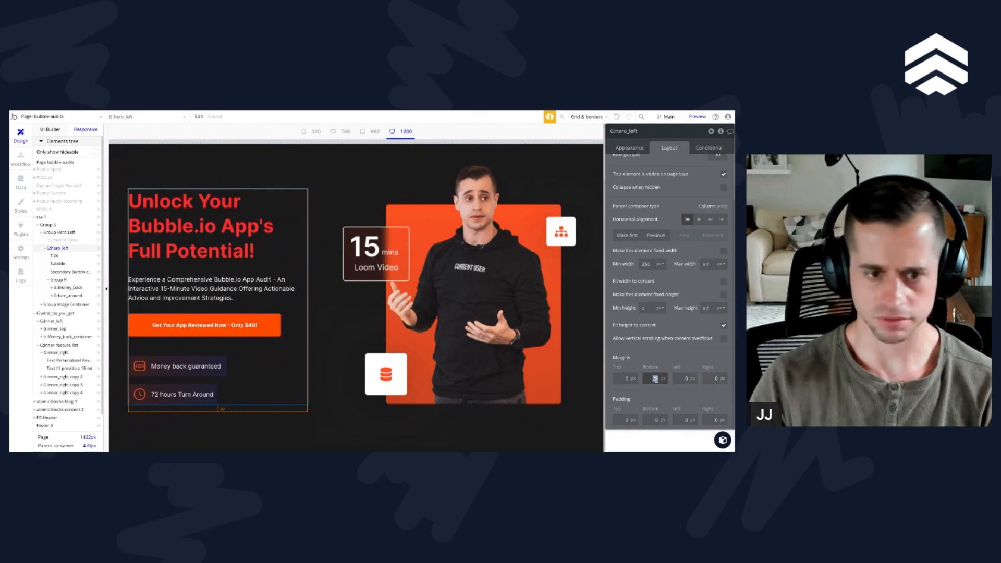
type("0")
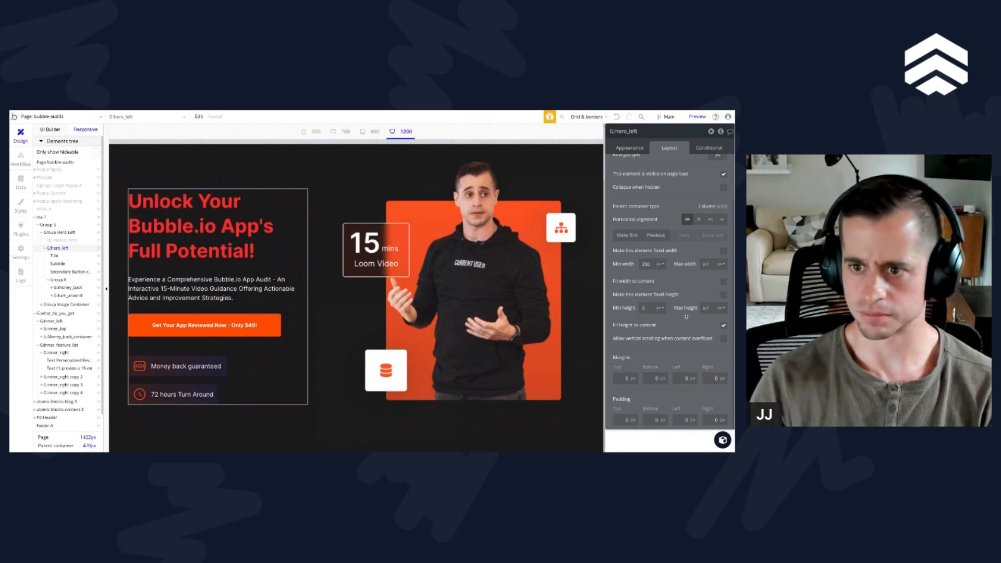
Step: Examine the layout settings of the hero title, mobile hero image, Group Hero Left, Group Image Container and G:hero_left at the desktop width
scroll(686, 316, "up", 2)
left_click(240, 251)
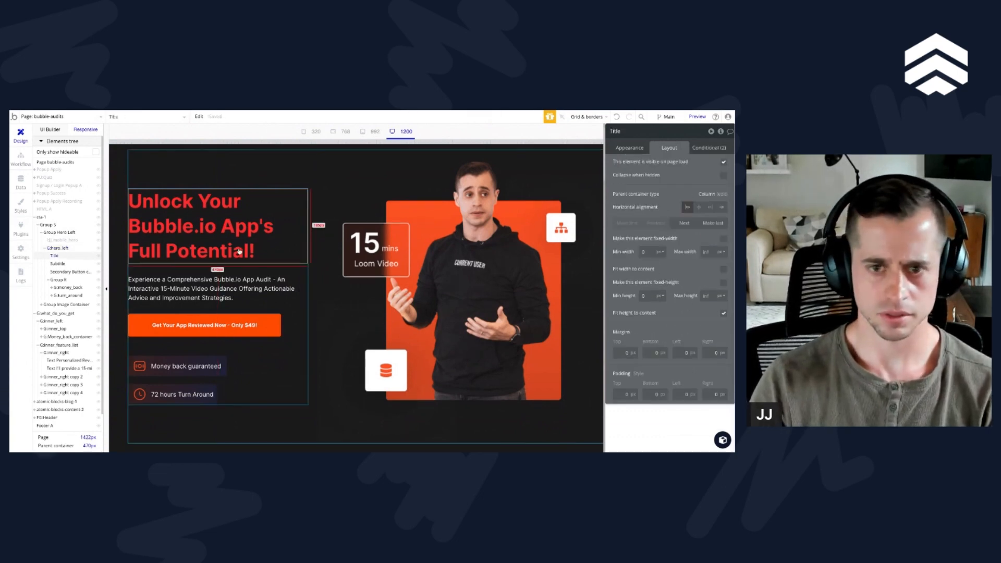
left_click(61, 241)
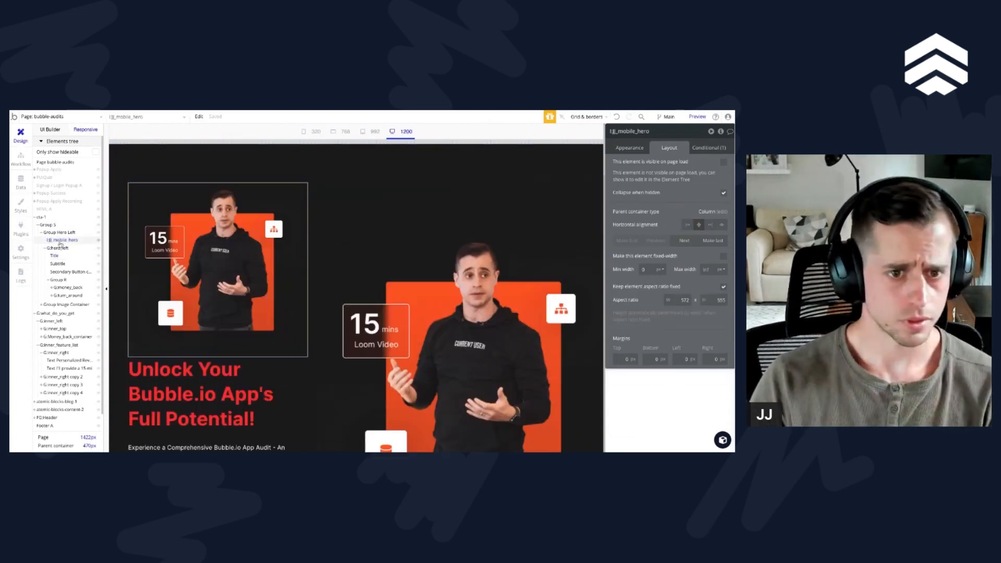
left_click(42, 233)
left_click(60, 232)
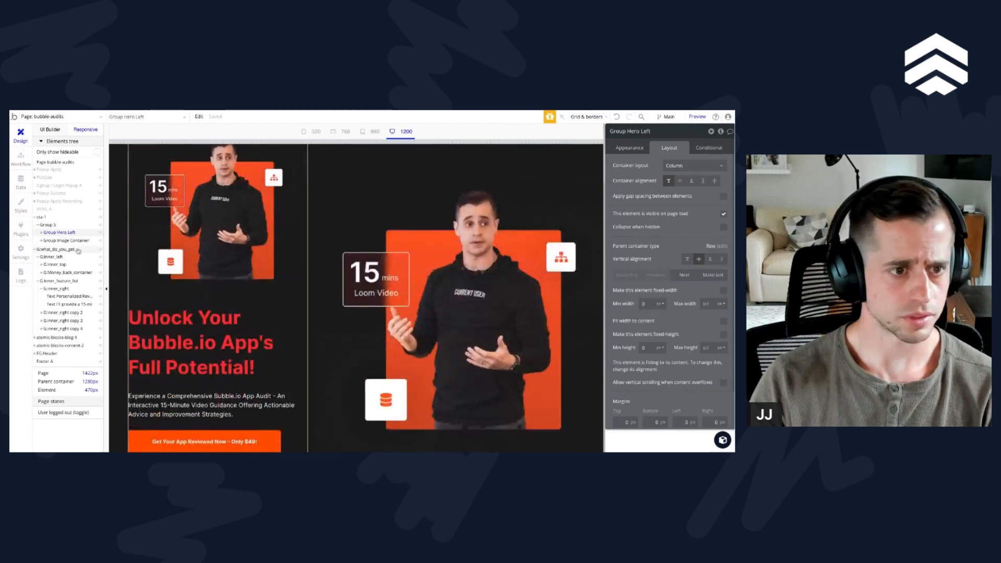
left_click(66, 241)
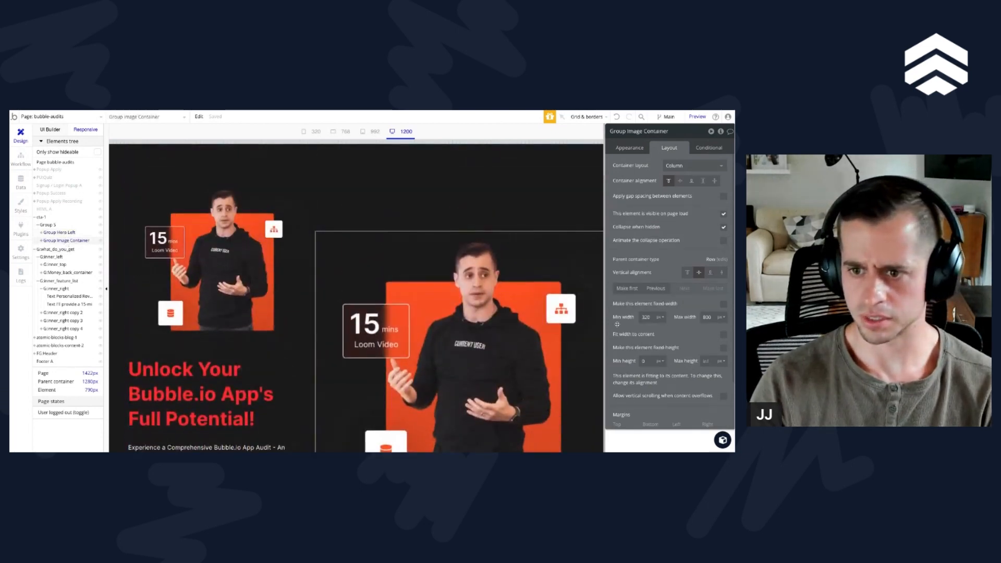
scroll(518, 322, "down", 3)
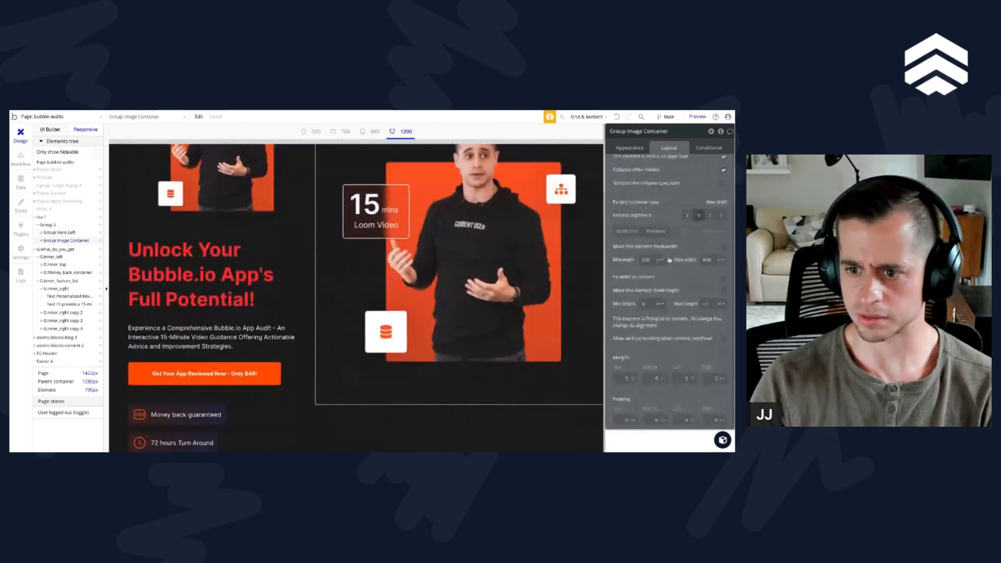
scroll(443, 235, "up", 4)
scroll(288, 282, "down", 4)
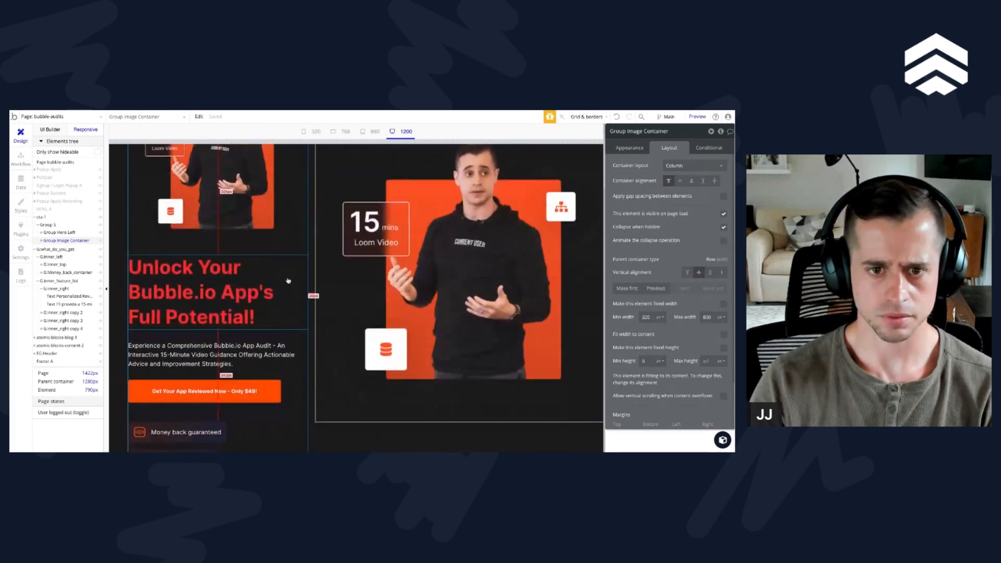
left_click(288, 335)
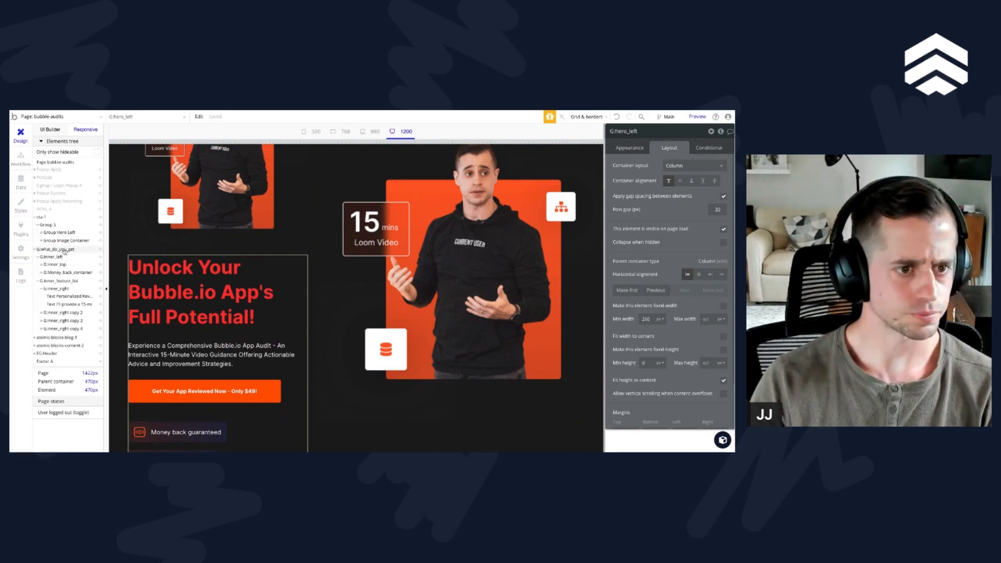
left_click(60, 233)
Step: Rename the cta-1 section as G:Hero and its child Group 5 as G:inner_hero
left_click(44, 219)
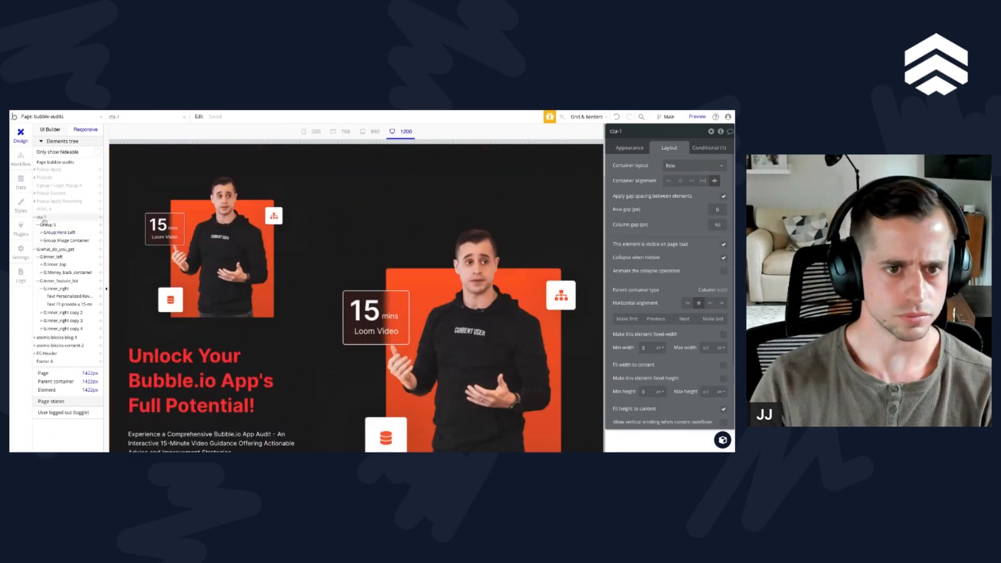
scroll(292, 287, "down", 6)
scroll(293, 288, "up", 4)
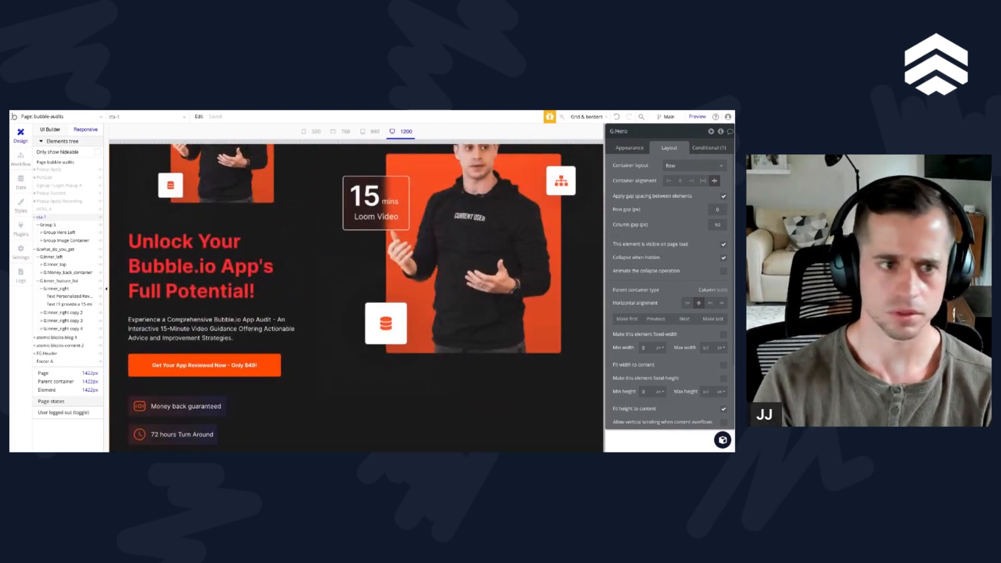
left_click(60, 225)
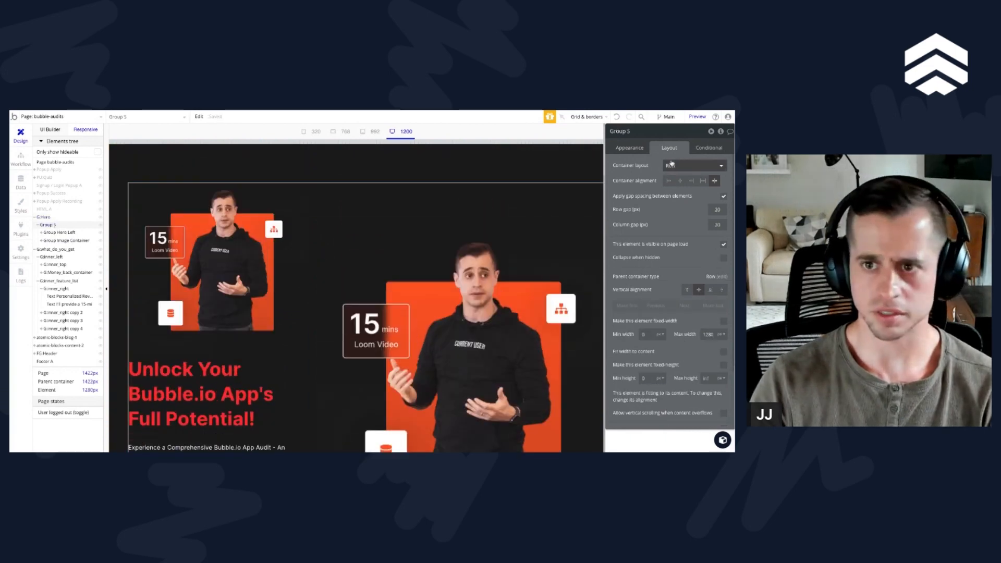
left_click(644, 137)
type("G:inner_h")
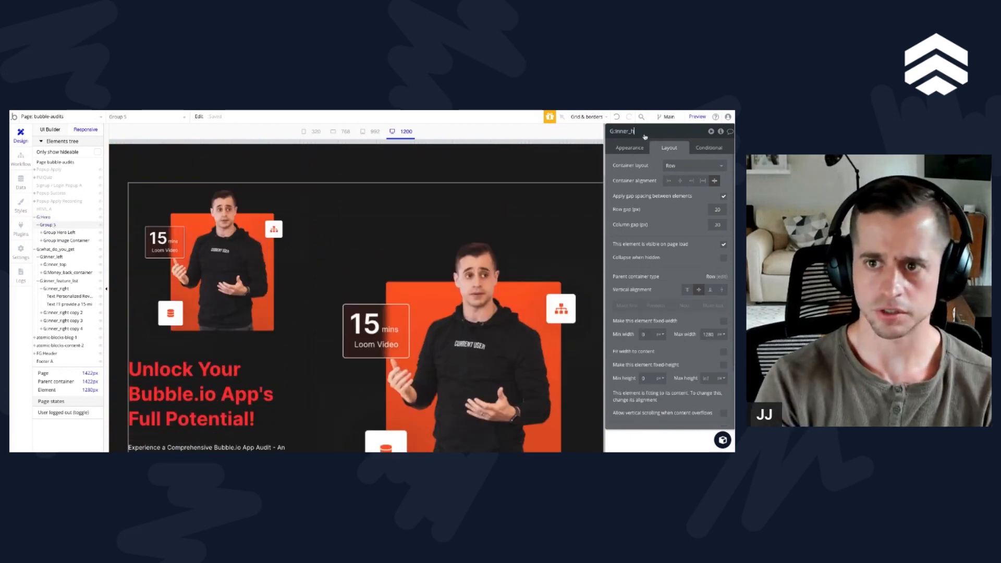
type("ero")
Step: Compare the width settings of Group Hero Left, Group Image Container and the desktop hero image
left_click(67, 233)
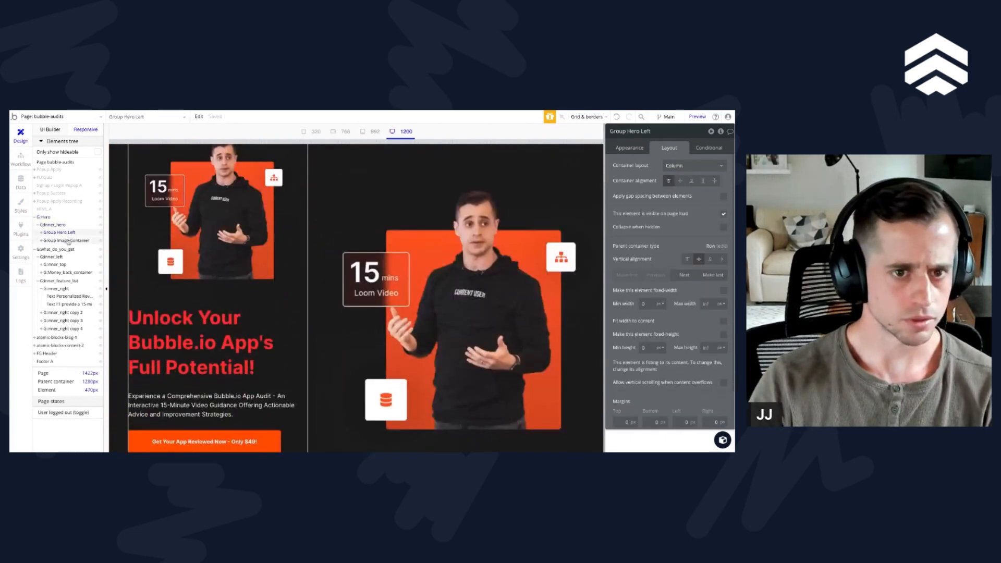
mouse_move(67, 245)
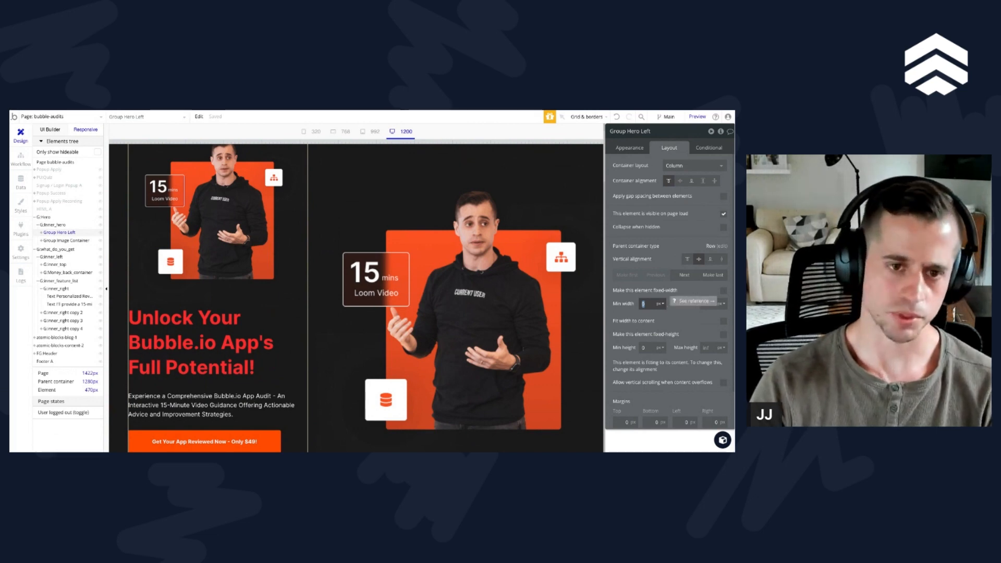
left_click(67, 241)
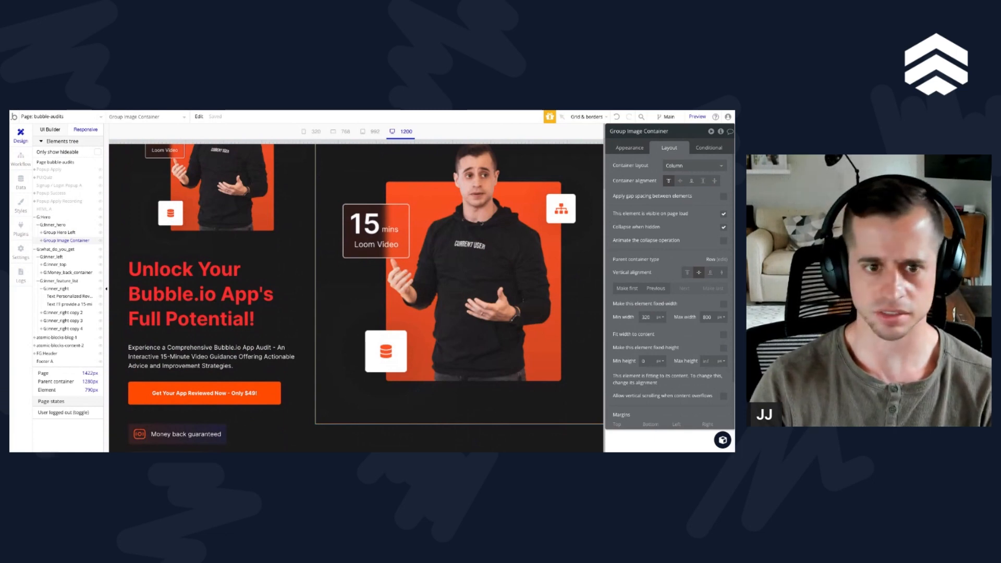
scroll(251, 356, "up", 2)
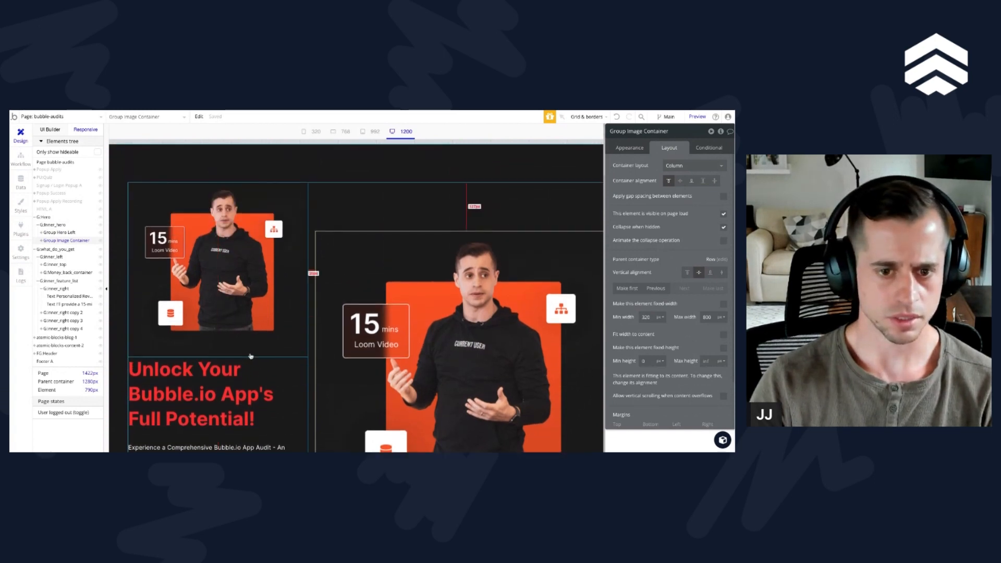
scroll(250, 356, "down", 1)
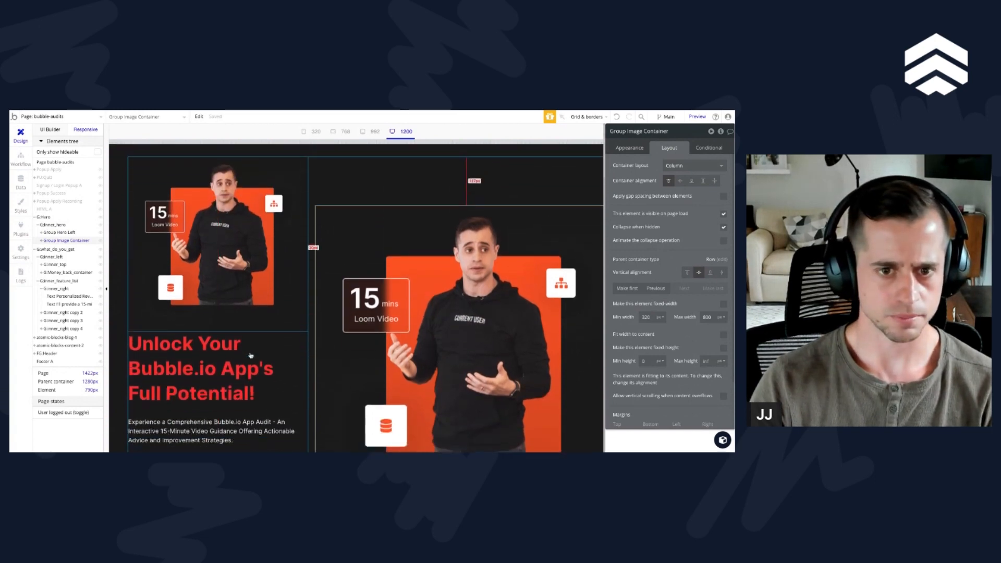
left_click(59, 233)
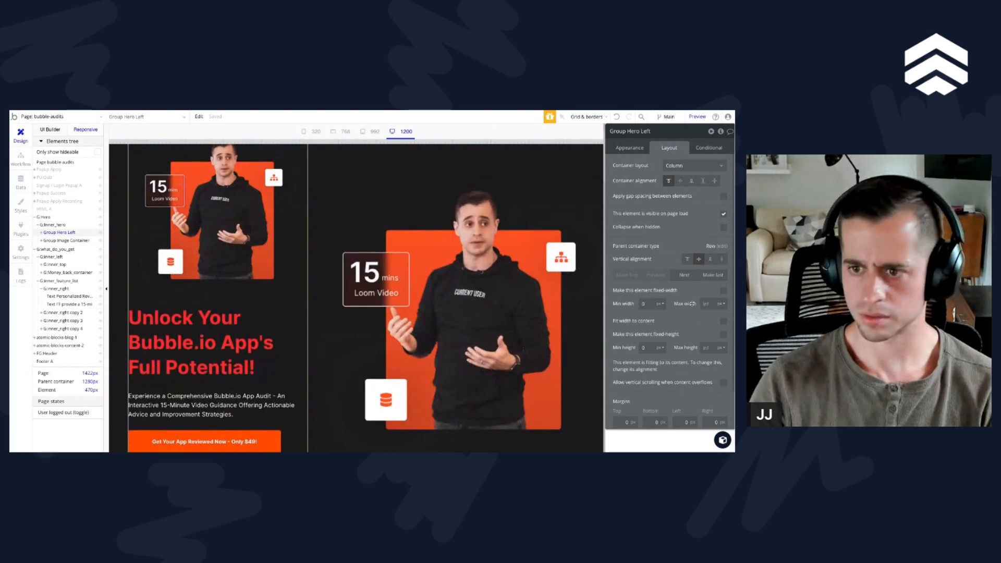
left_click(347, 328)
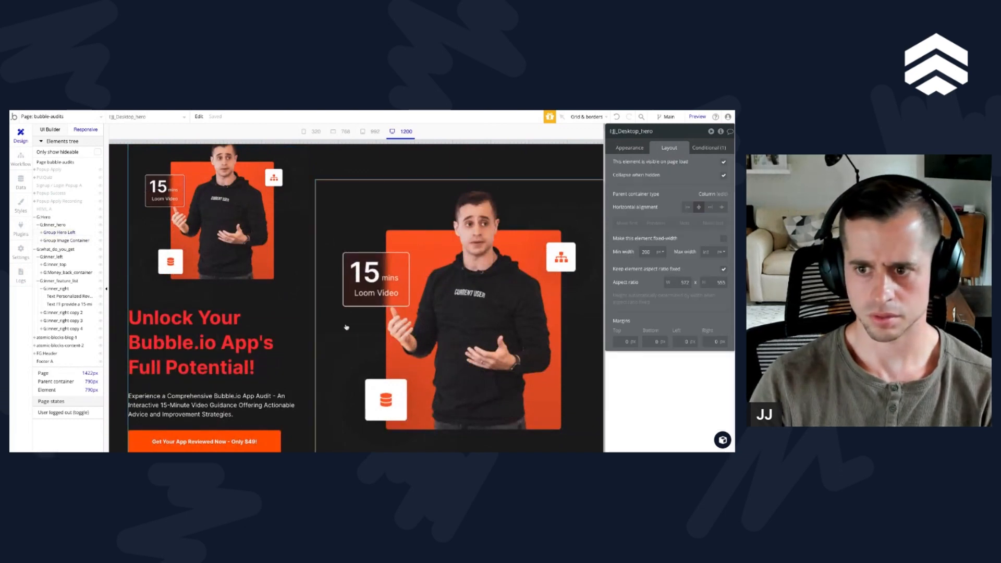
Step: Set the maximum width of Group Image Container to 600 px
left_click(66, 241)
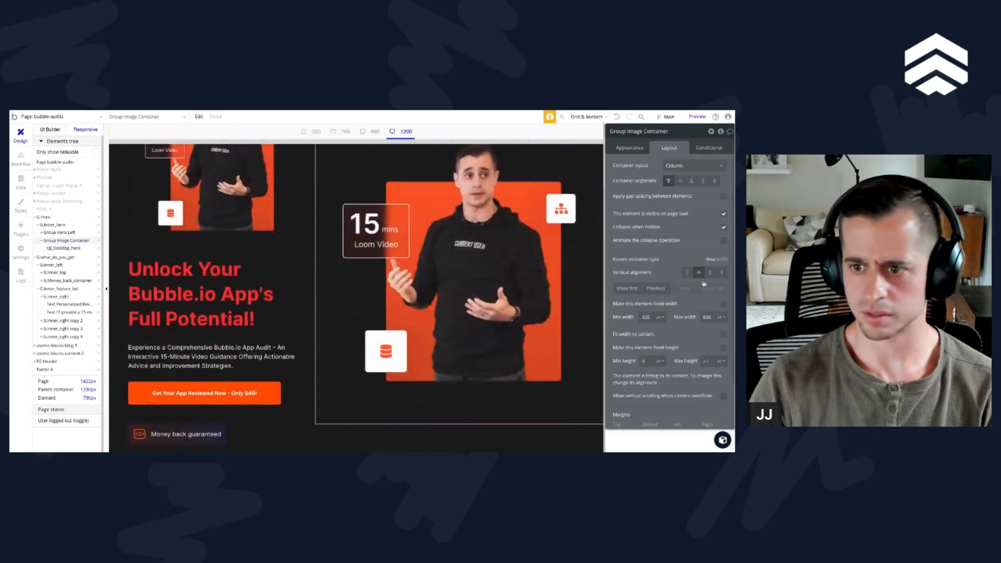
double_click(709, 316)
type("600")
key("Return")
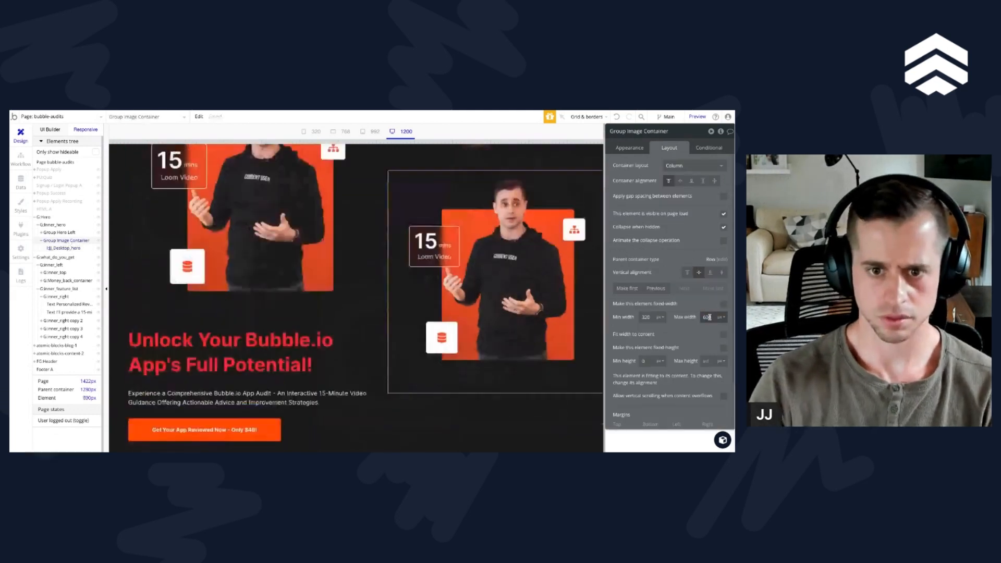
scroll(449, 335, "up", 2)
scroll(449, 336, "down", 2)
Step: Hide the mobile hero image inside Group Hero Left on the editor canvas
left_click(271, 276)
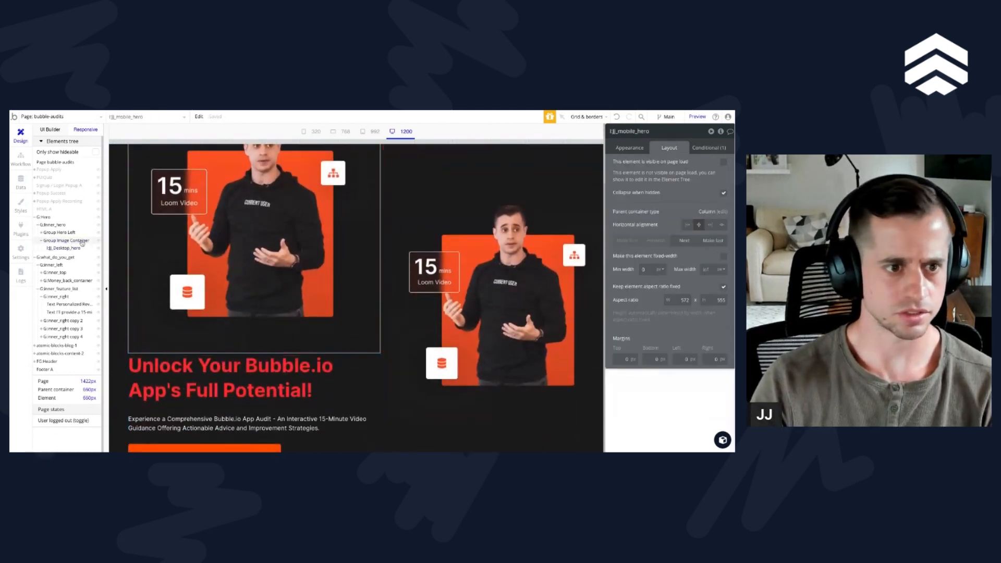
left_click(42, 233)
left_click(99, 240)
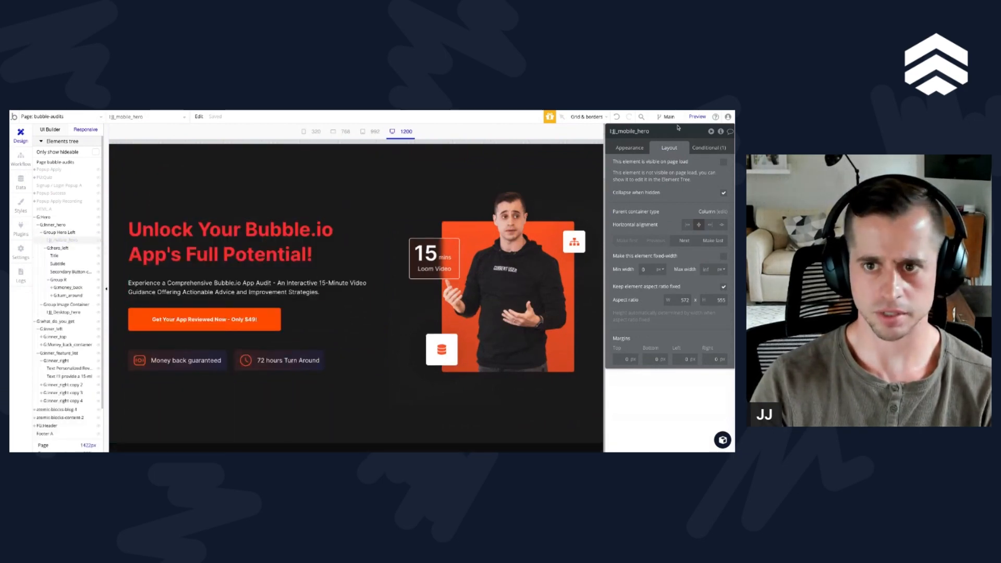
Step: Narrow the responsive preview to about 537 px and examine the layout settings of G:inner_hero, Group Hero Left and the mobile hero image
left_click_drag(601, 145, 314, 141)
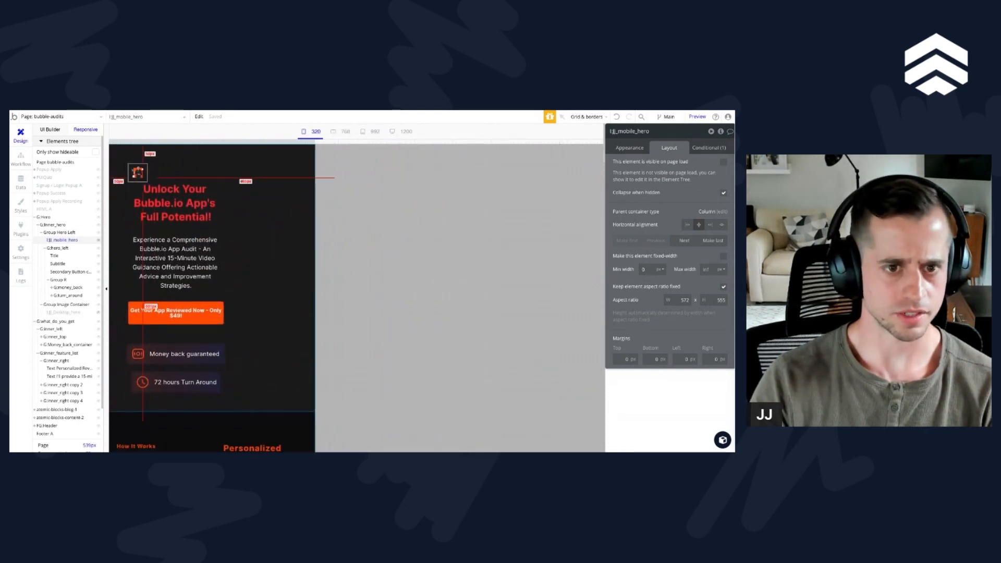
left_click(274, 228)
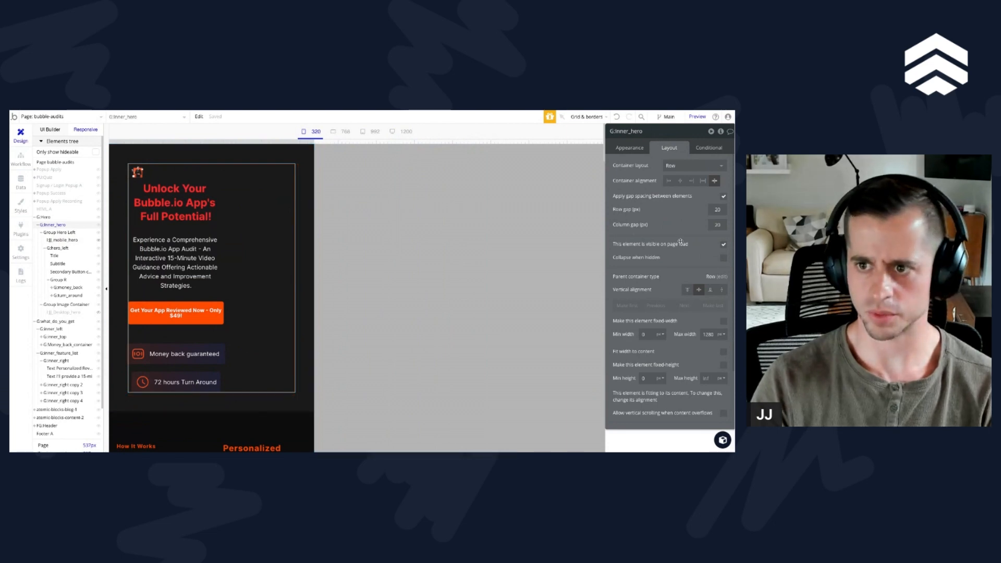
scroll(680, 241, "down", 2)
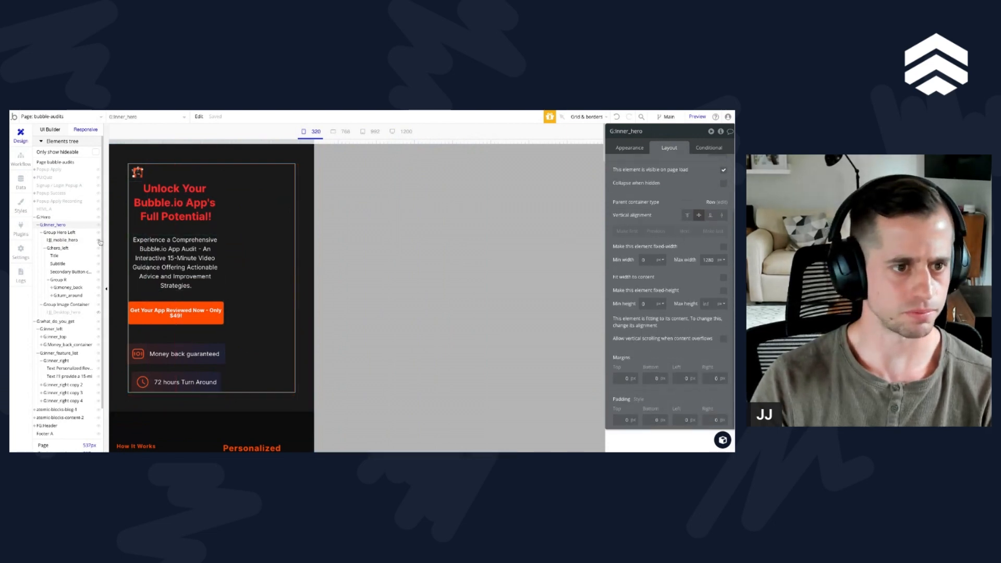
left_click(70, 233)
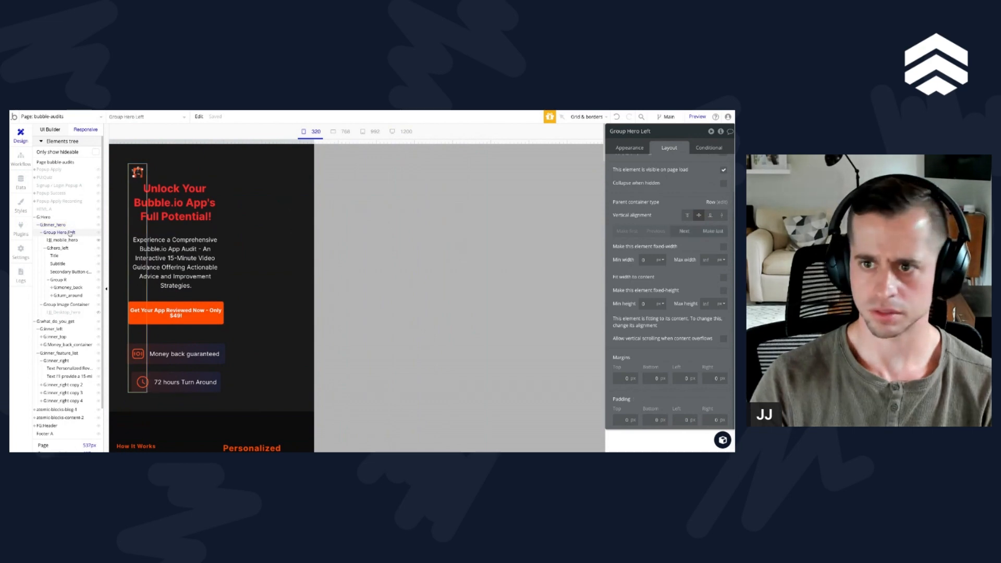
scroll(661, 329, "up", 1)
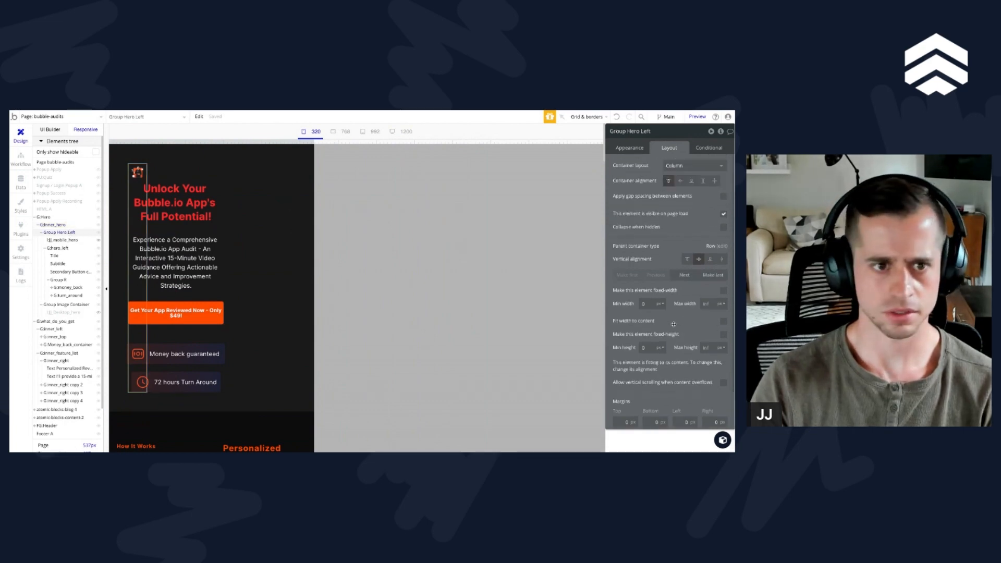
left_click(69, 241)
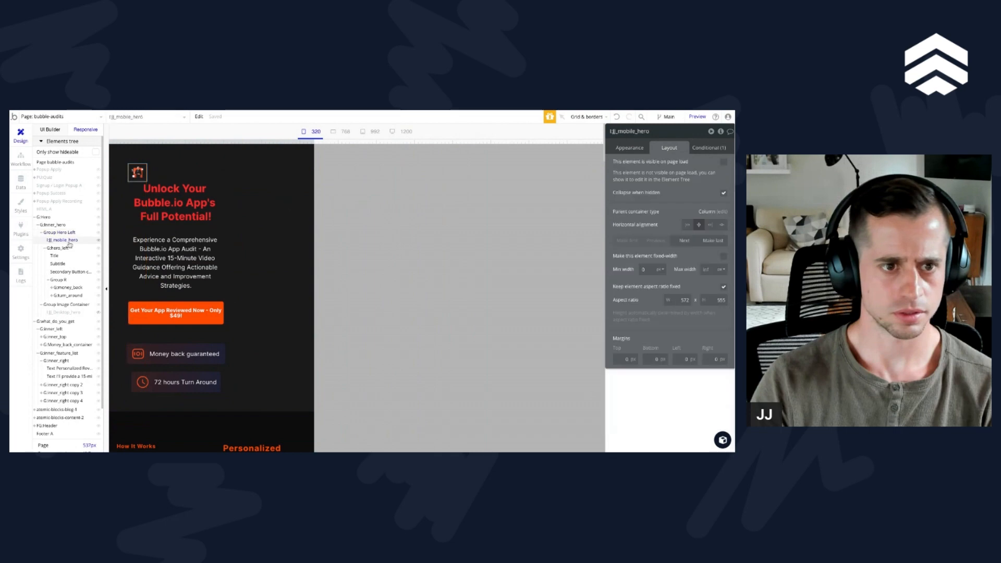
left_click(66, 234)
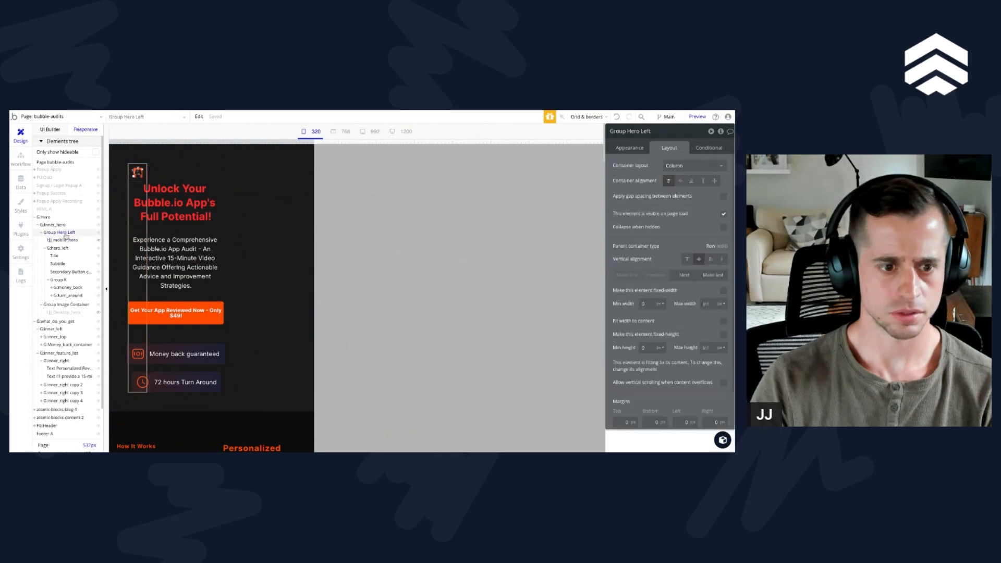
scroll(671, 281, "down", 1)
scroll(671, 282, "up", 1)
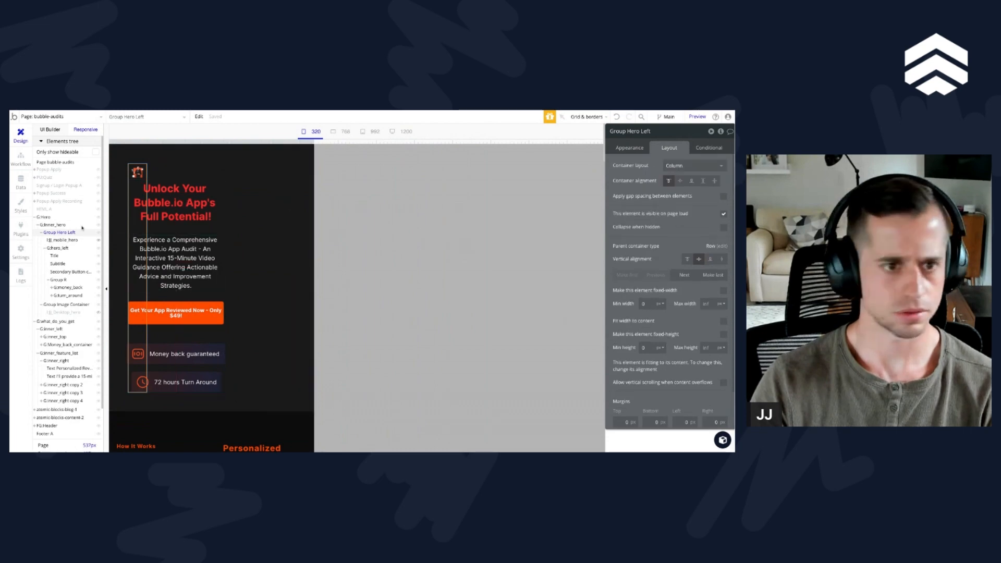
Step: Set the minimum width of the mobile hero image to 200 px
left_click(59, 240)
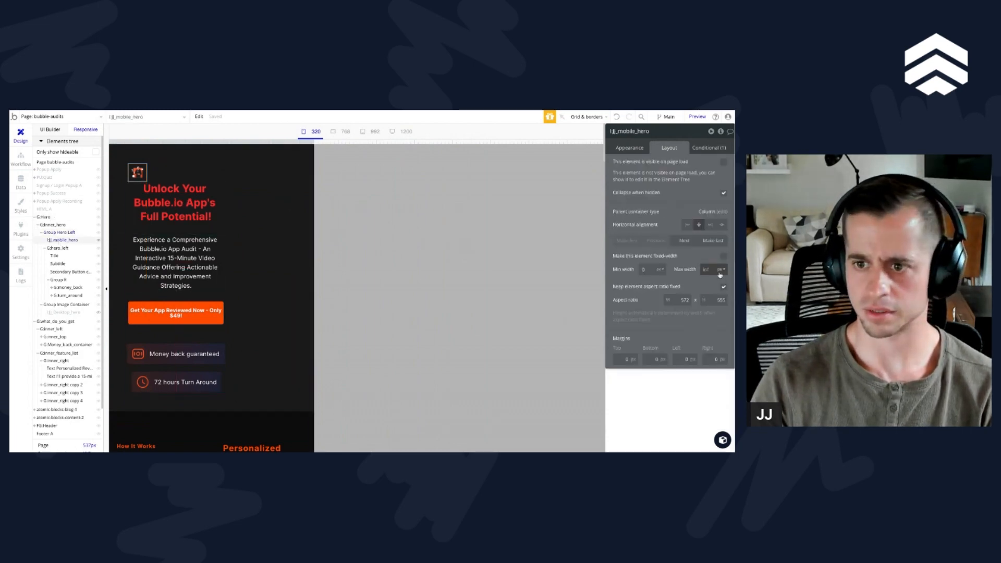
left_click(645, 270)
type("200")
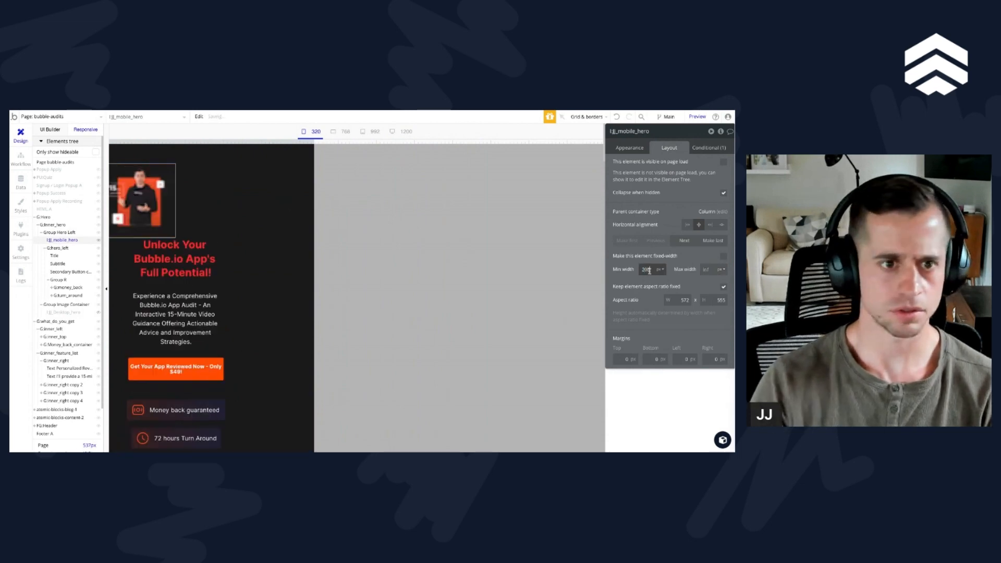
Step: Check the layout of Group Hero Left, the mobile hero image and G:inner_hero in the narrow mobile preview
left_click(59, 232)
scroll(682, 292, "down", 2)
scroll(679, 297, "up", 2)
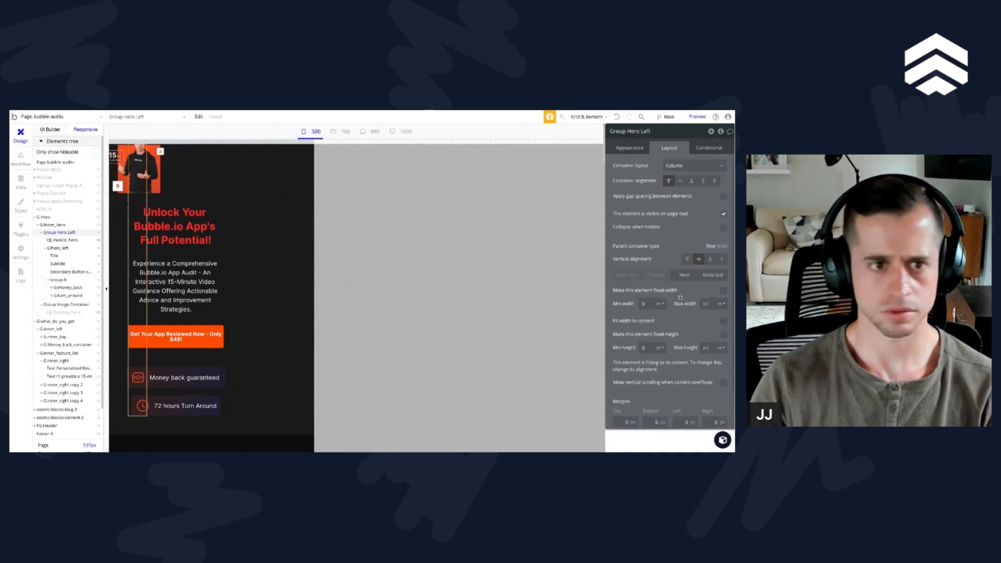
left_click(62, 241)
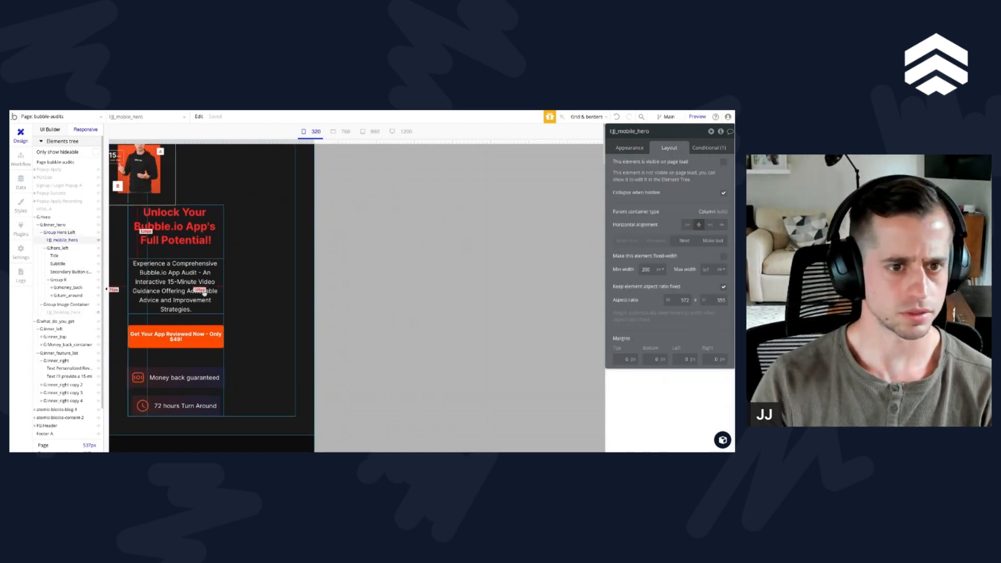
left_click(238, 226)
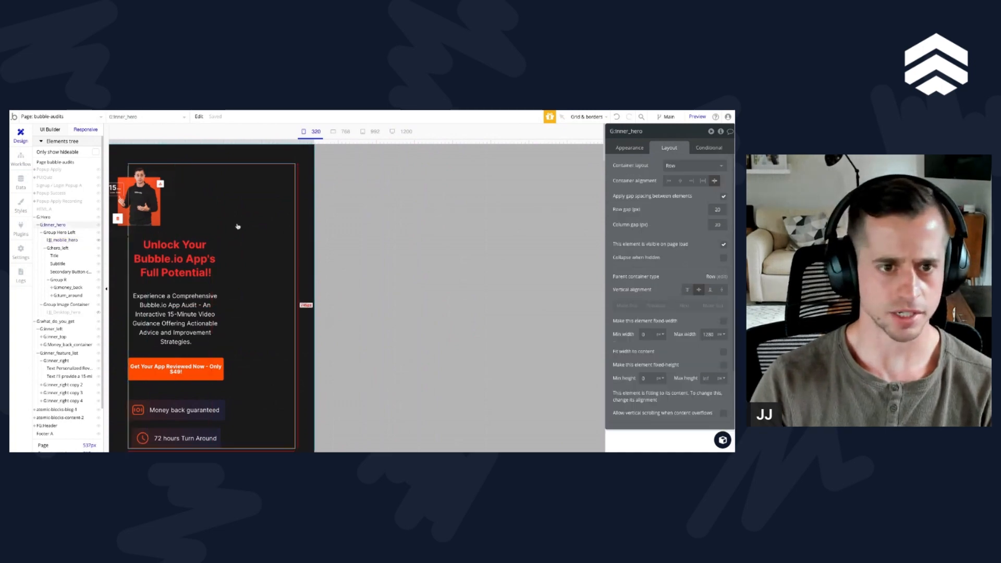
Step: Centre the container alignment of G:inner_hero, and check the layouts of G:hero_left, Group Image Container and the desktop hero image
left_click(680, 181)
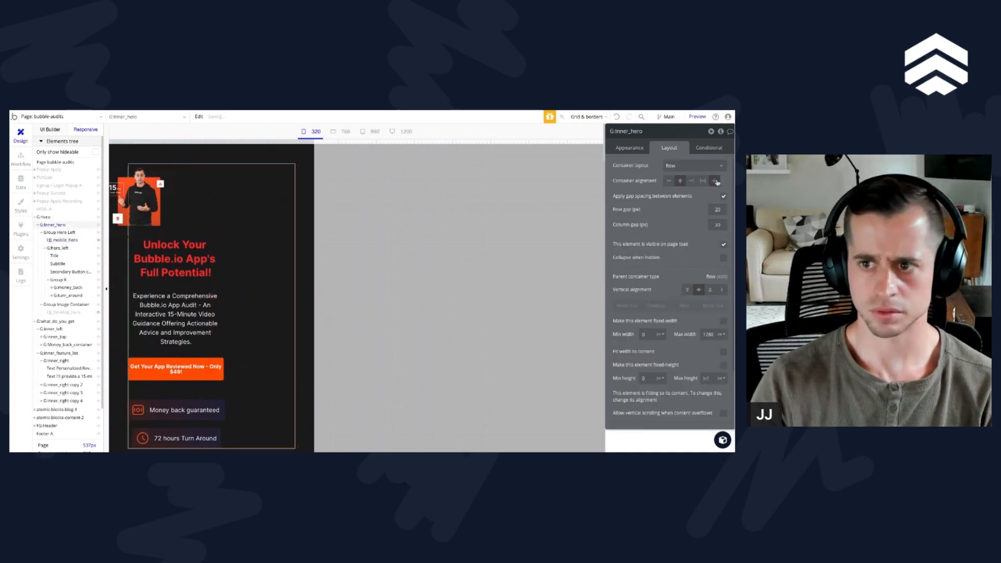
left_click(146, 289)
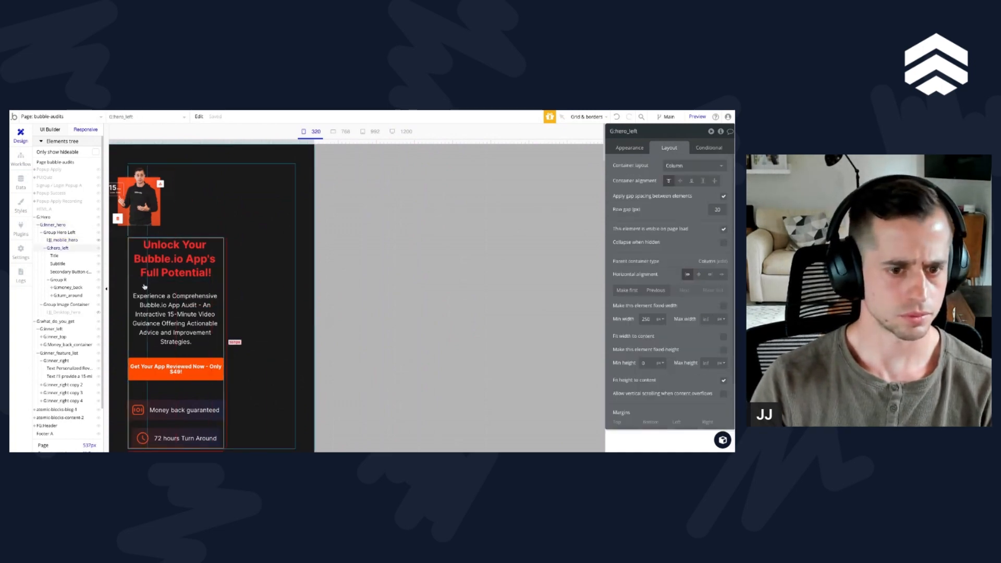
scroll(145, 286, "down", 1)
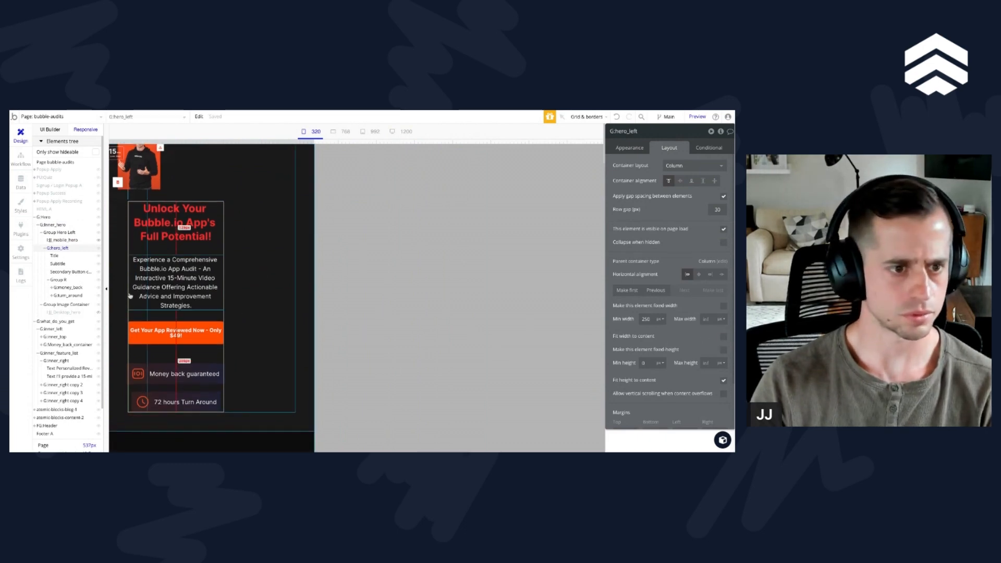
left_click(59, 306)
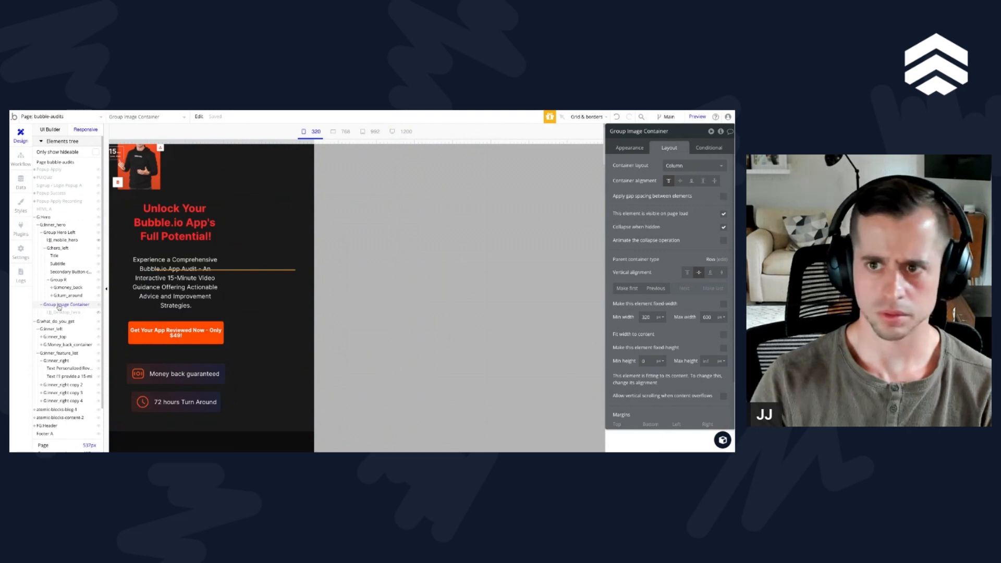
left_click(60, 313)
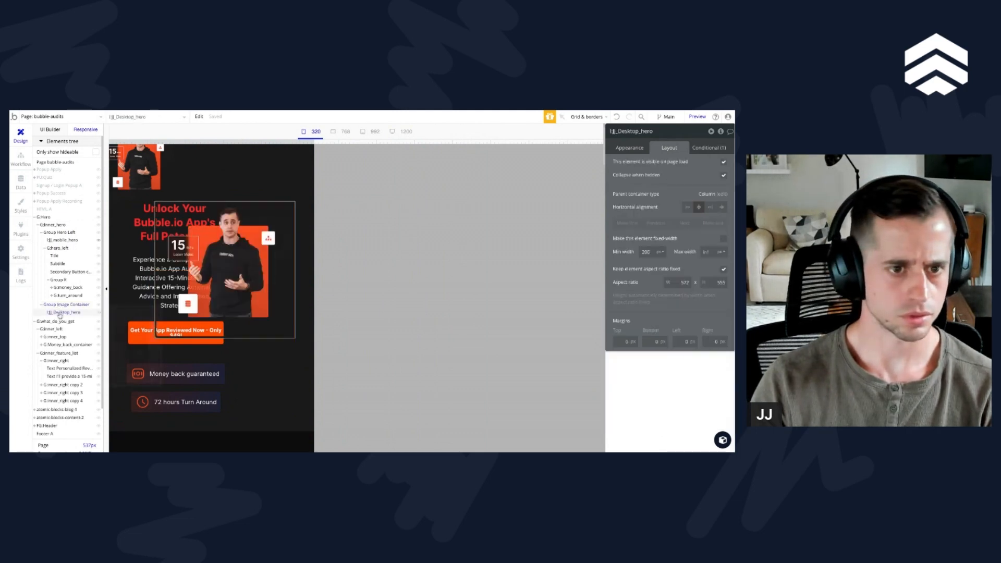
left_click(59, 305)
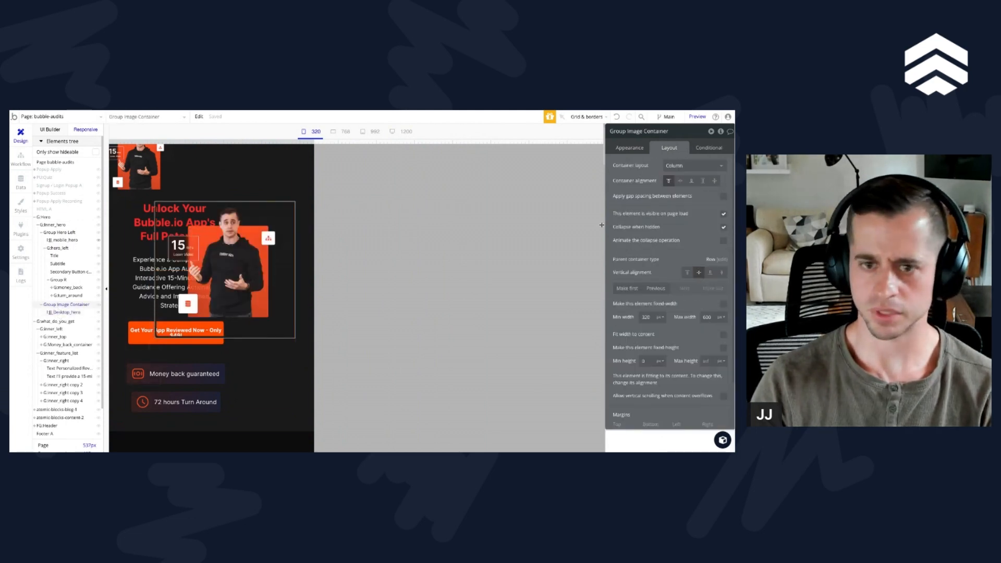
left_click(71, 313)
left_click(46, 305)
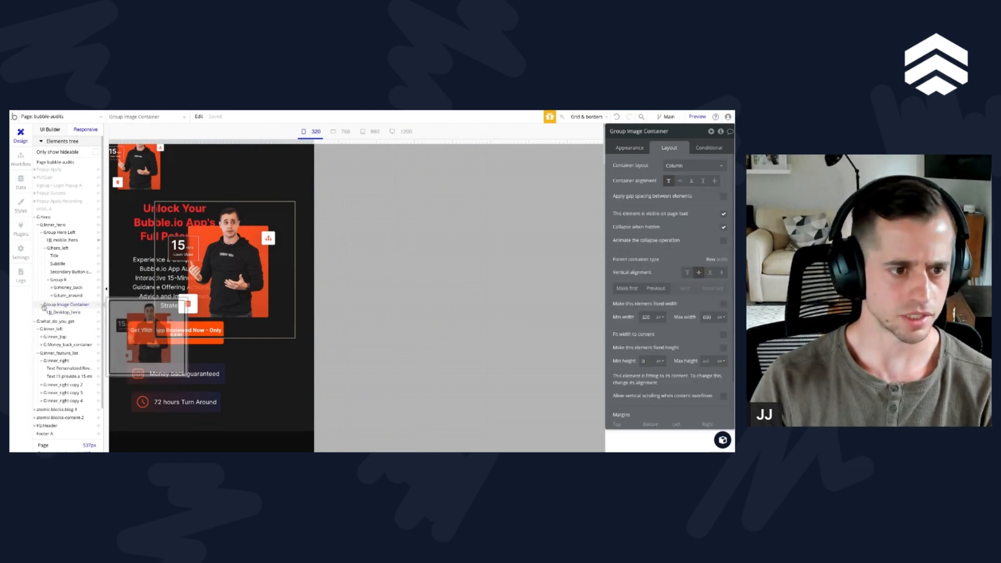
Step: Check the hero with Group Image Container temporarily hidden, widen the preview to about 640 px, and show the group again
left_click(41, 305)
left_click(98, 307)
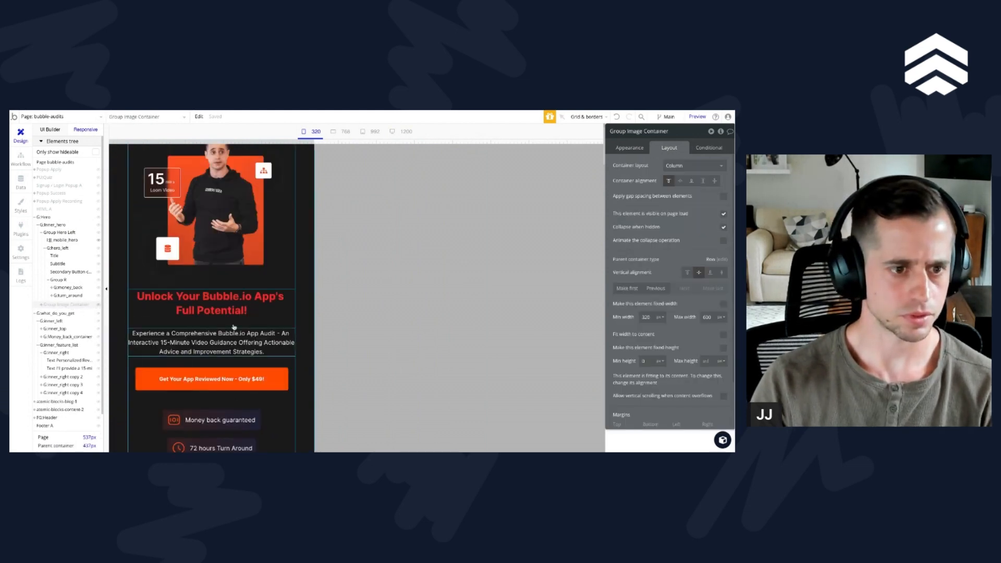
scroll(235, 327, "up", 1)
left_click_drag(314, 141, 350, 174)
left_click(98, 306)
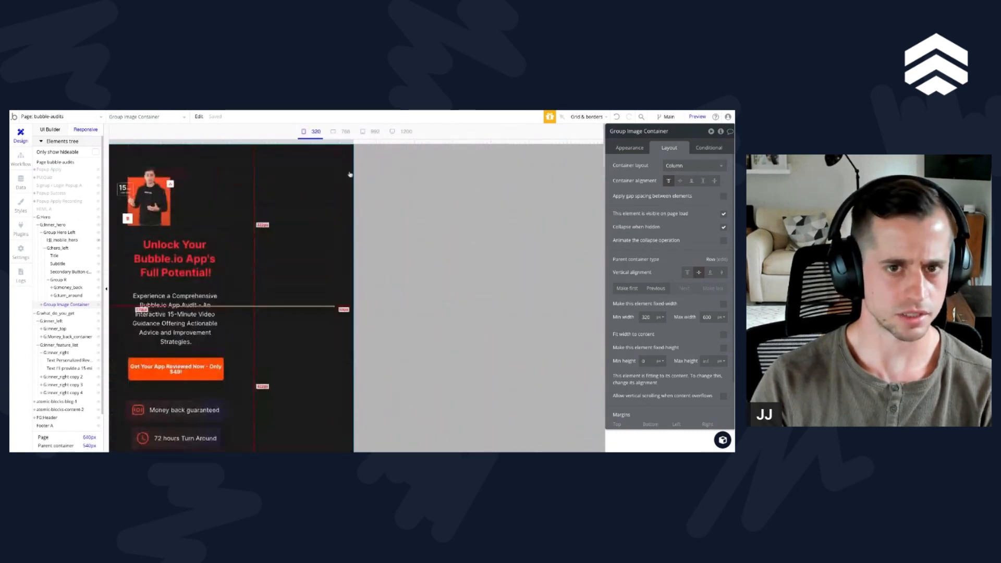
Step: Move the page-width visibility condition from the desktop hero image to its parent, Group Image Container
left_click(709, 146)
left_click(45, 305)
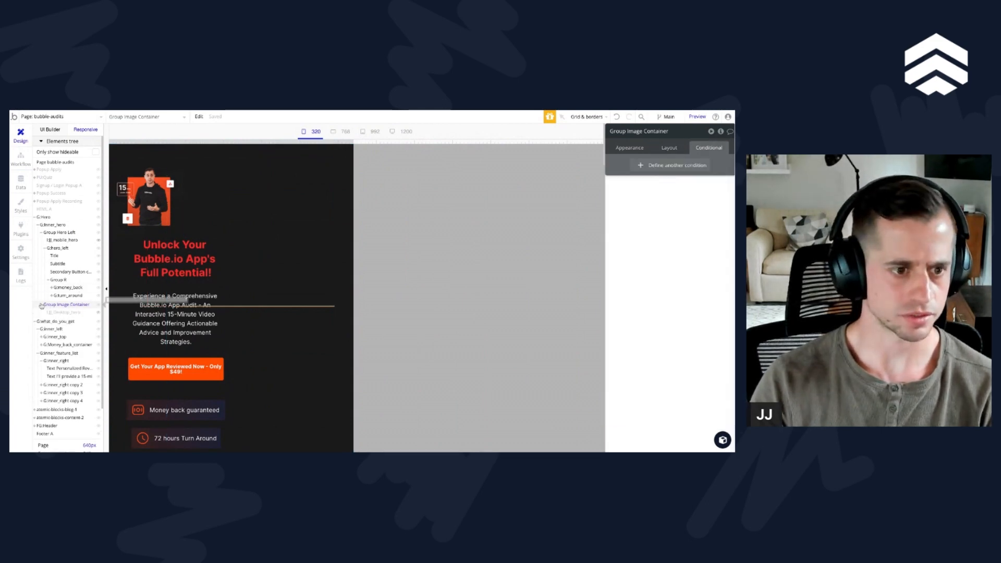
left_click(62, 312)
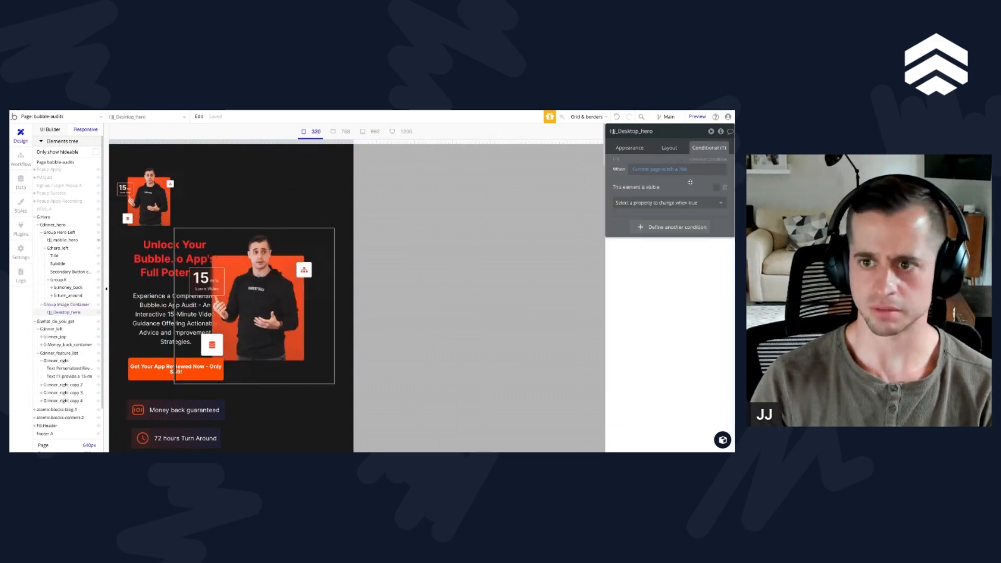
left_click(713, 160)
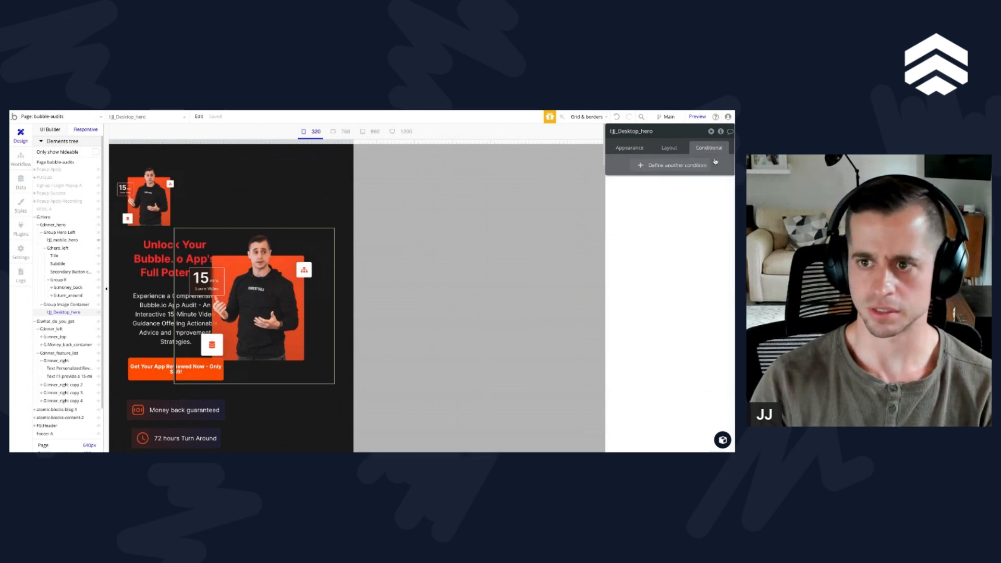
left_click(65, 304)
left_click(674, 139)
left_click(671, 148)
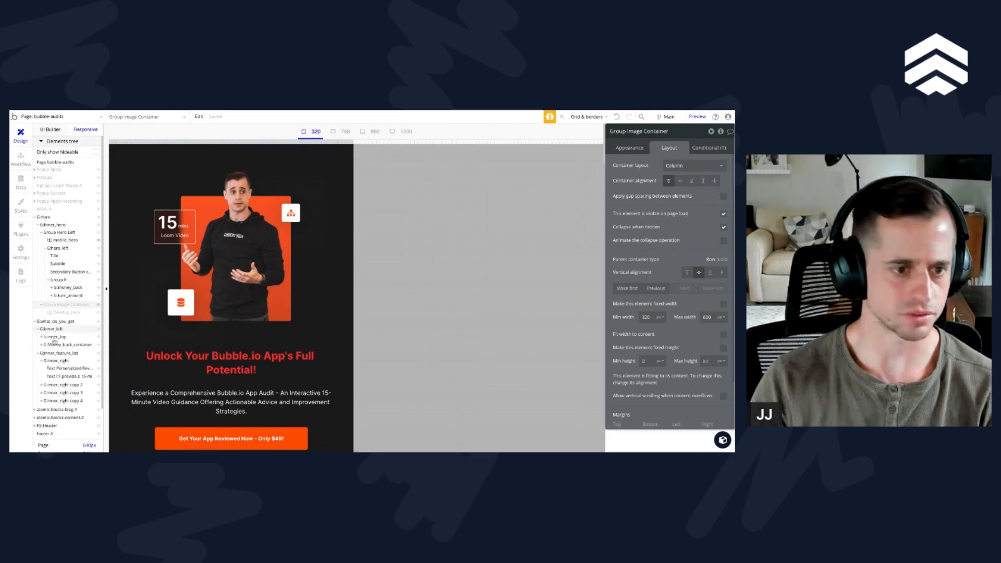
Step: Widen the responsive preview to about 817 px and set the minimum width of Group Image Container to 250 px
left_click_drag(354, 141, 421, 141)
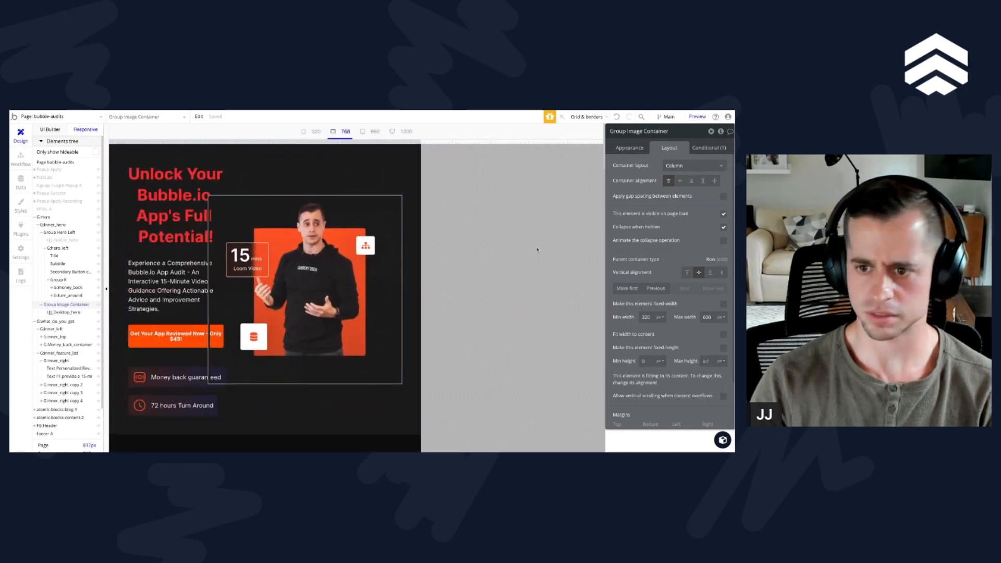
double_click(646, 316)
type("29")
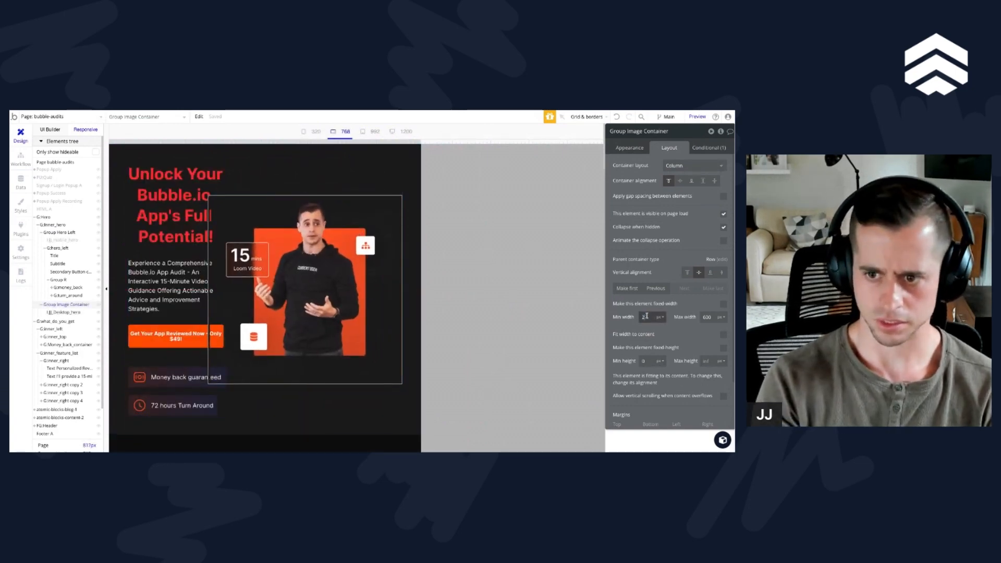
type("0")
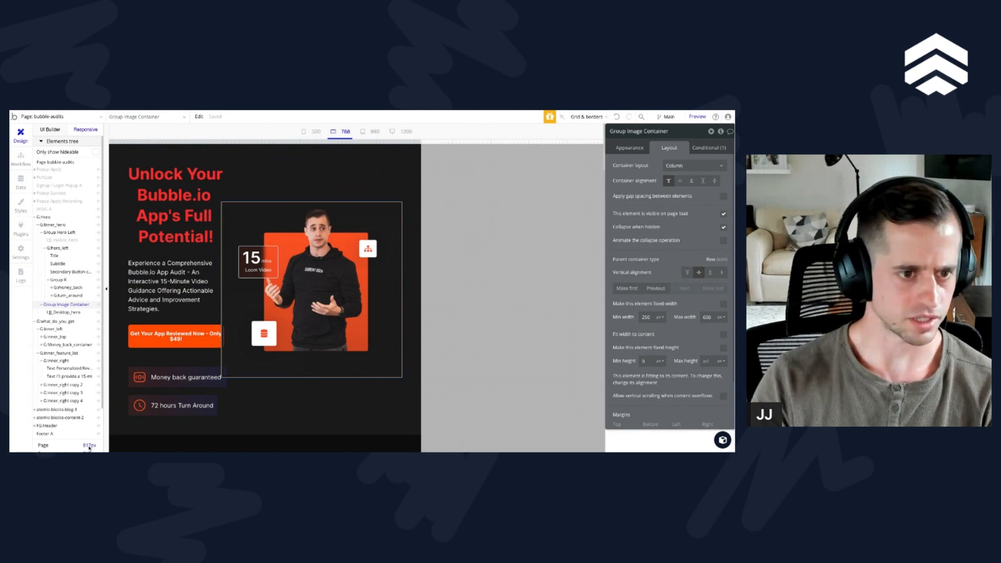
Step: Set the minimum width of Group Hero Left to 250 px
left_click(44, 249)
left_click(61, 249)
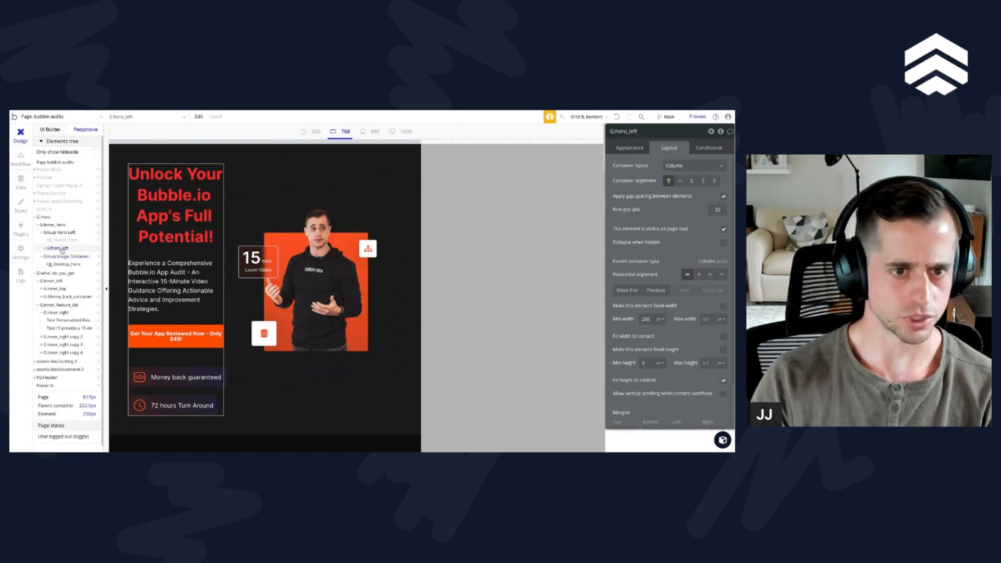
left_click(60, 234)
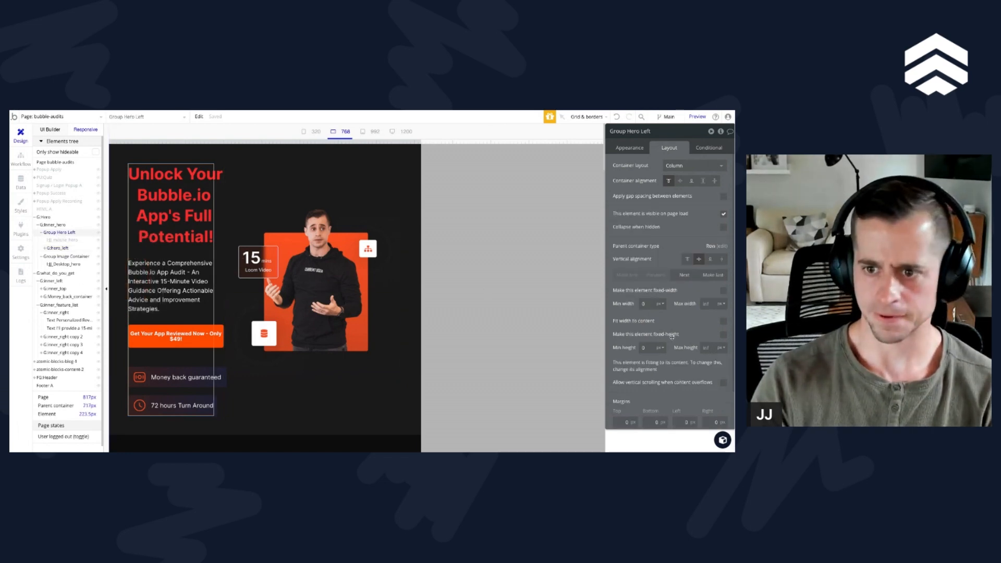
left_click(652, 303)
type("240")
type("0")
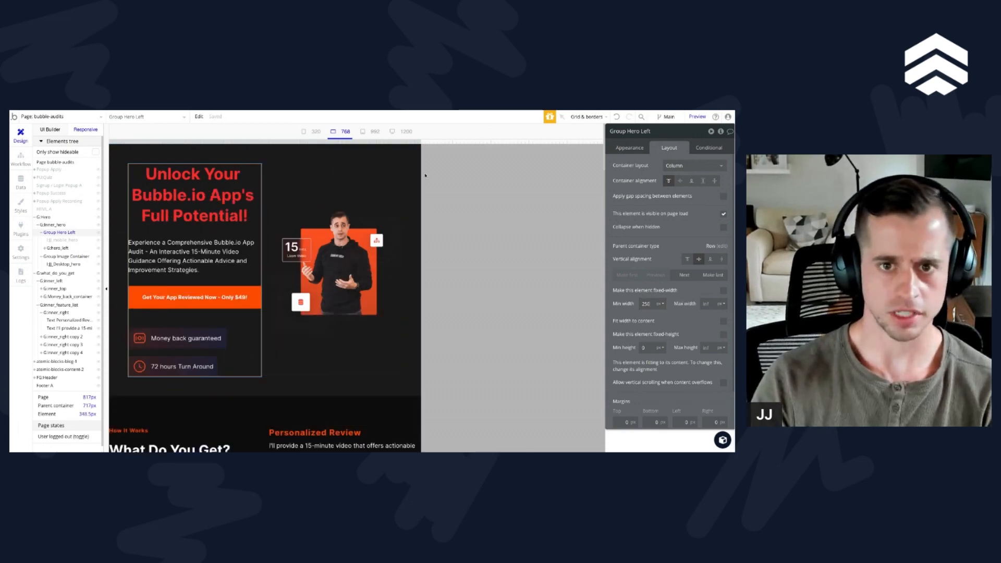
Step: Set the minimum width of G:hero_left to 0 and check the hero at the 992, 768 and 320 breakpoints
left_click(58, 247)
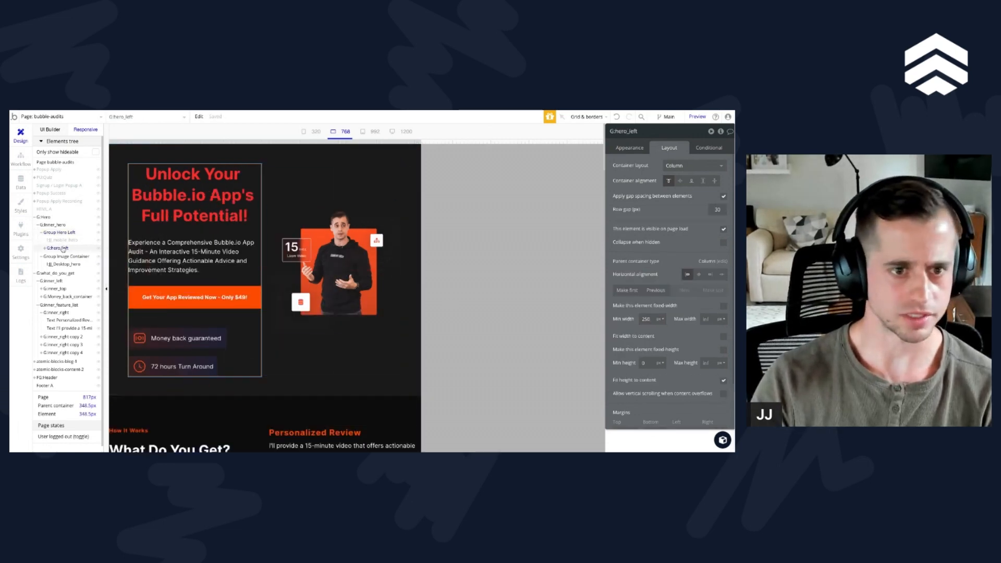
double_click(646, 318)
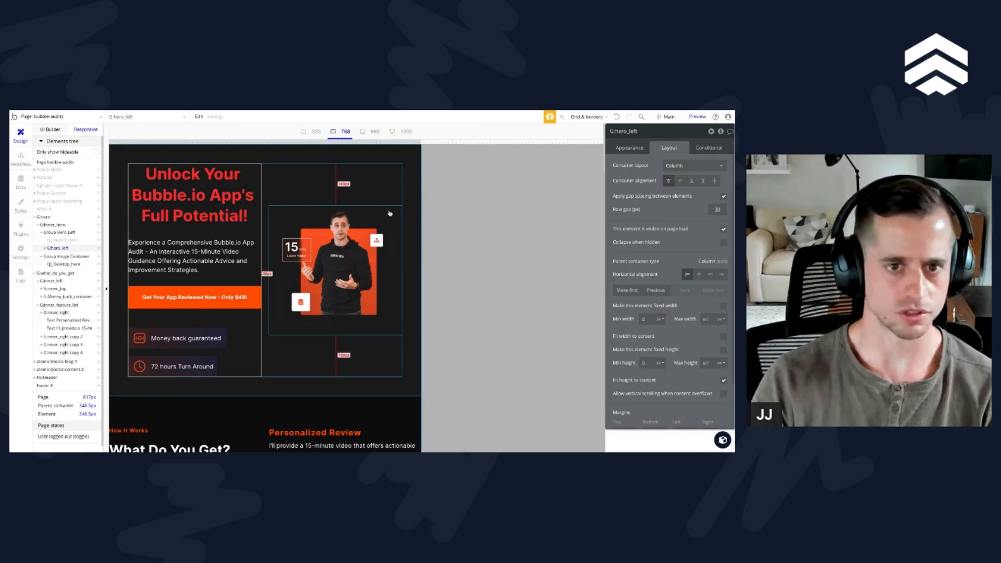
left_click(363, 131)
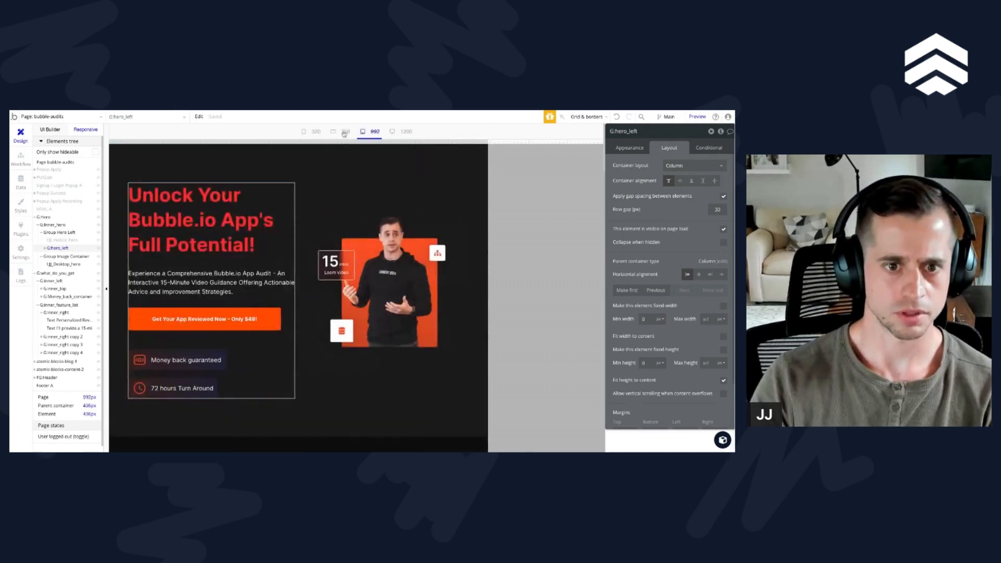
left_click(344, 132)
left_click(315, 132)
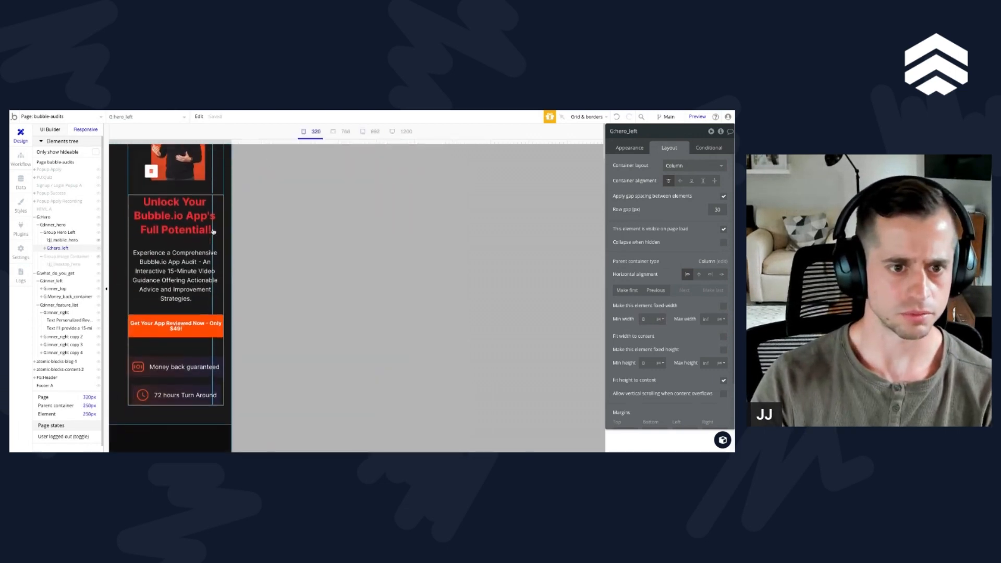
Step: Add a left padding property to the page-width condition of G:Hero and set that condition's top padding to 10
left_click(117, 311)
scroll(676, 338, "down", 3)
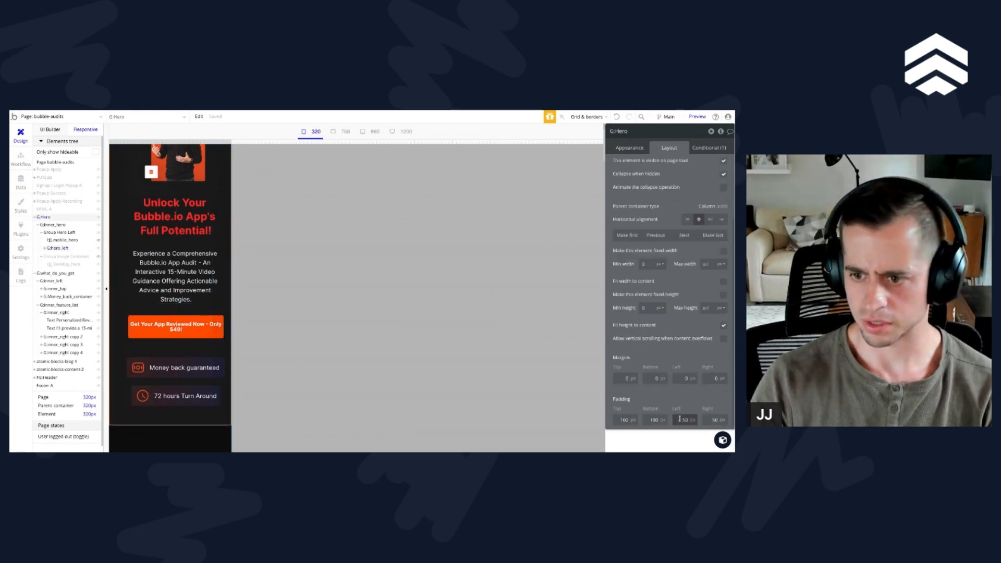
scroll(679, 365, "up", 5)
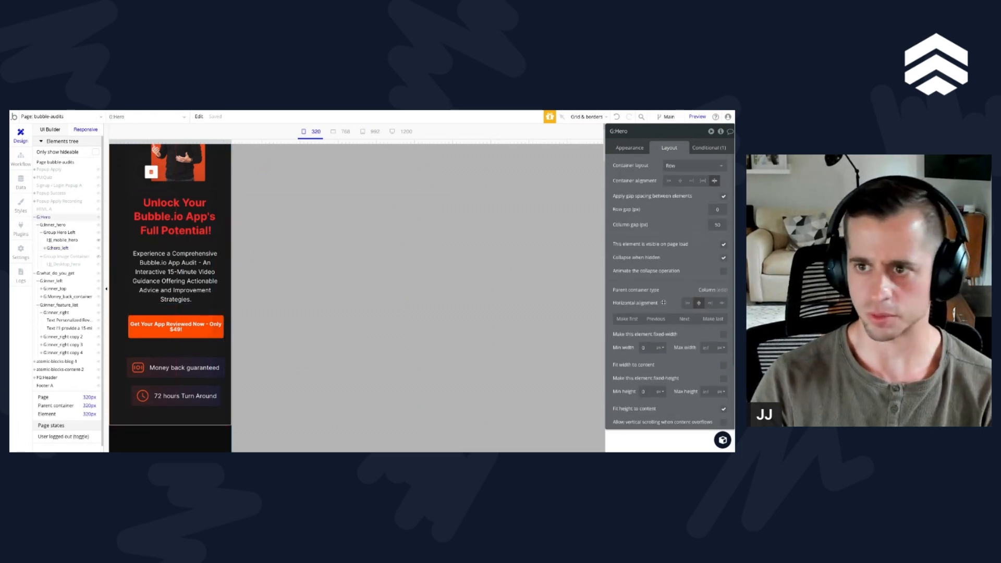
left_click(708, 148)
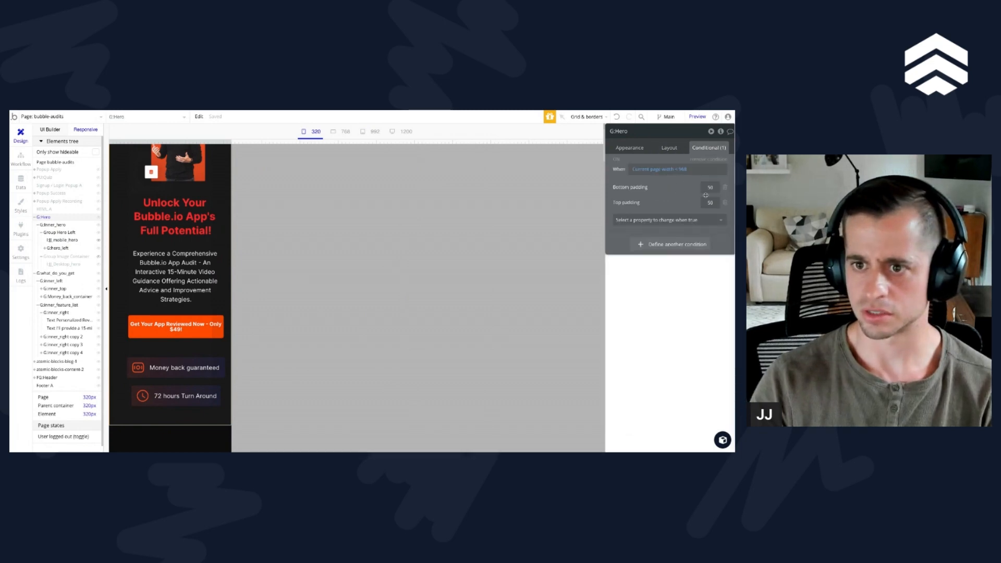
type("lef")
key("Down")
key("Down")
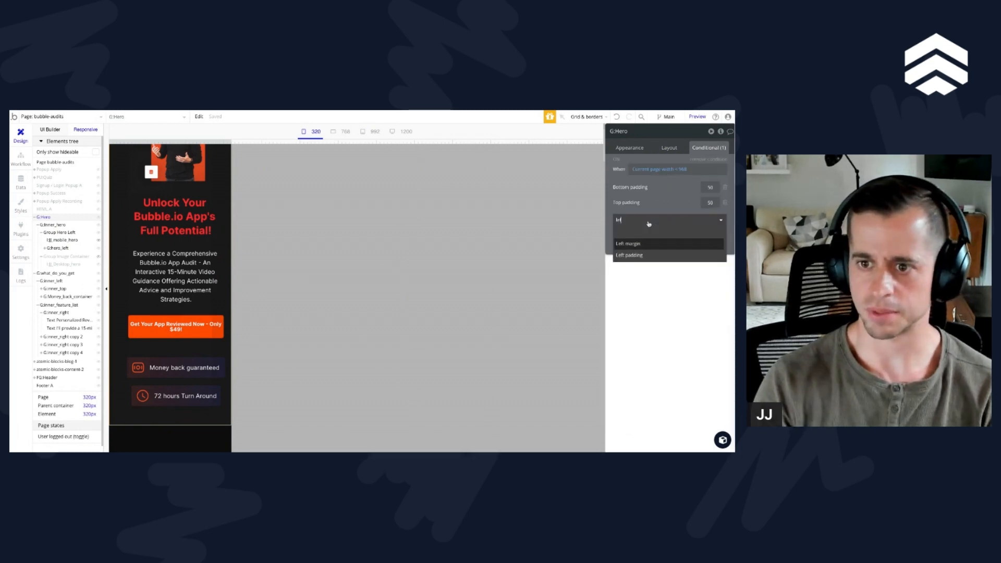
key("Return")
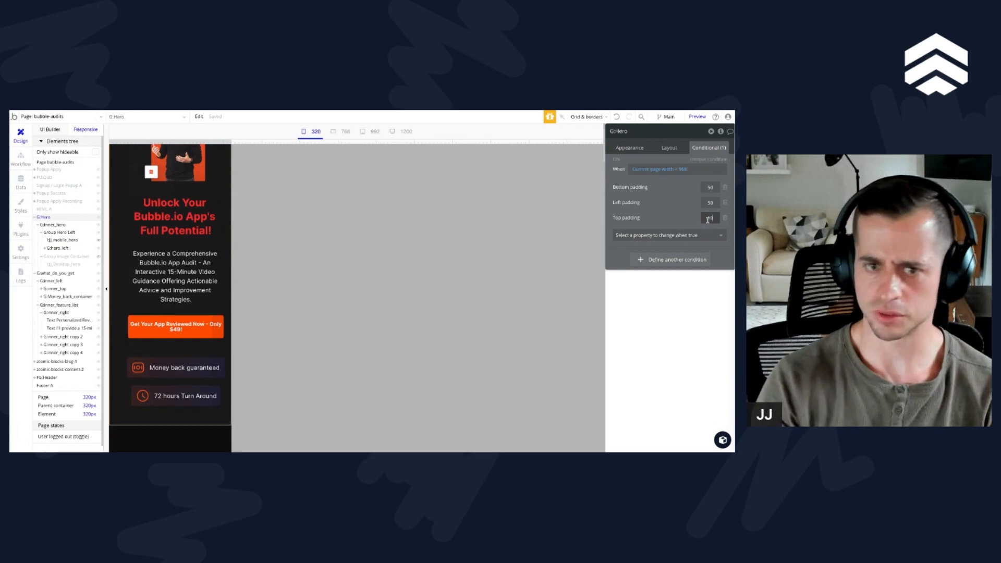
type("10")
Step: Add a right padding of 10 to the page-width condition of G:Hero
left_click(687, 235)
type("righ")
key("Down")
key("Down")
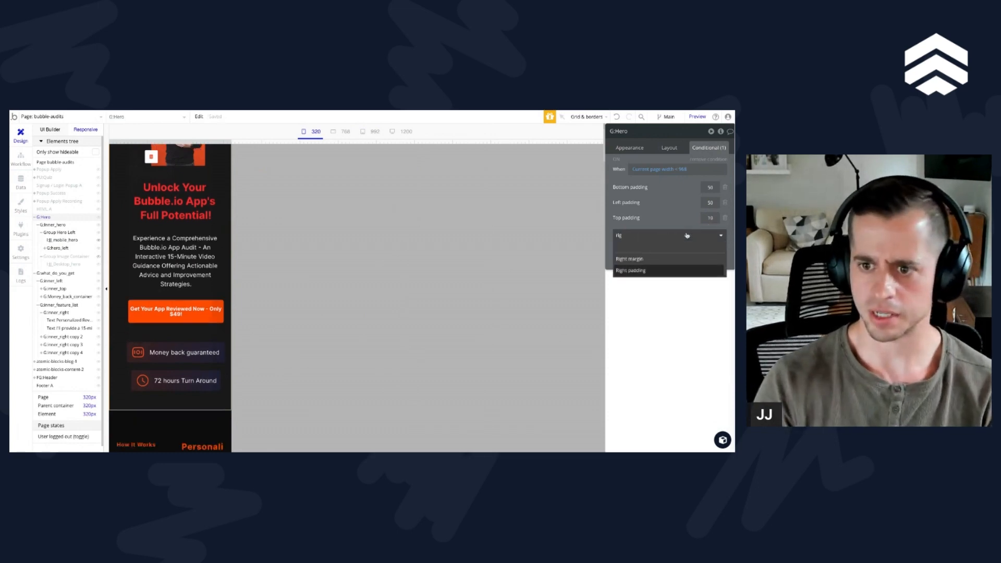
key("Return")
double_click(706, 218)
type("10")
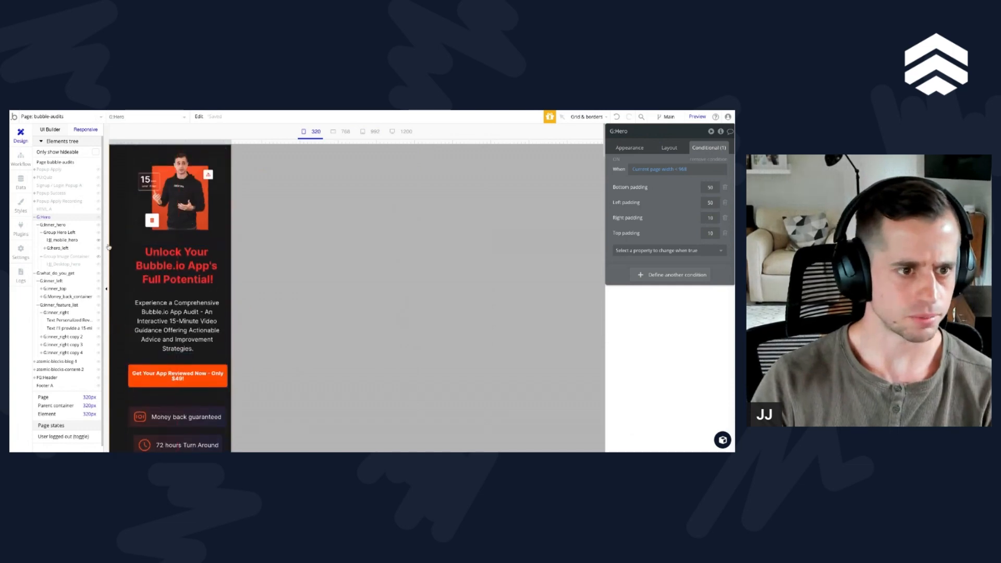
Step: Examine the width, margin and padding settings of G:inner_hero and Group Hero Left at the 320 breakpoint
left_click(38, 225)
left_click(53, 225)
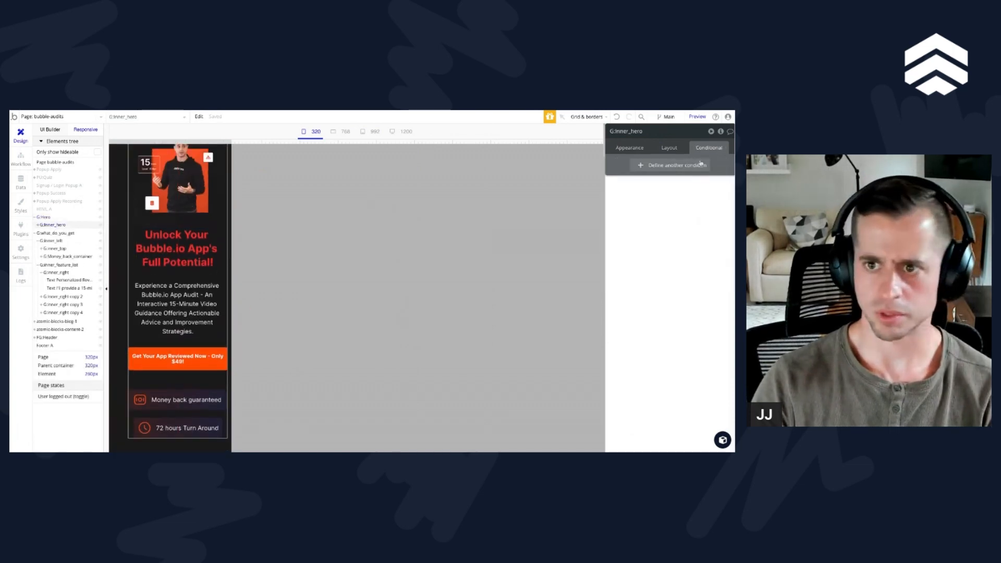
left_click(669, 147)
scroll(676, 288, "down", 3)
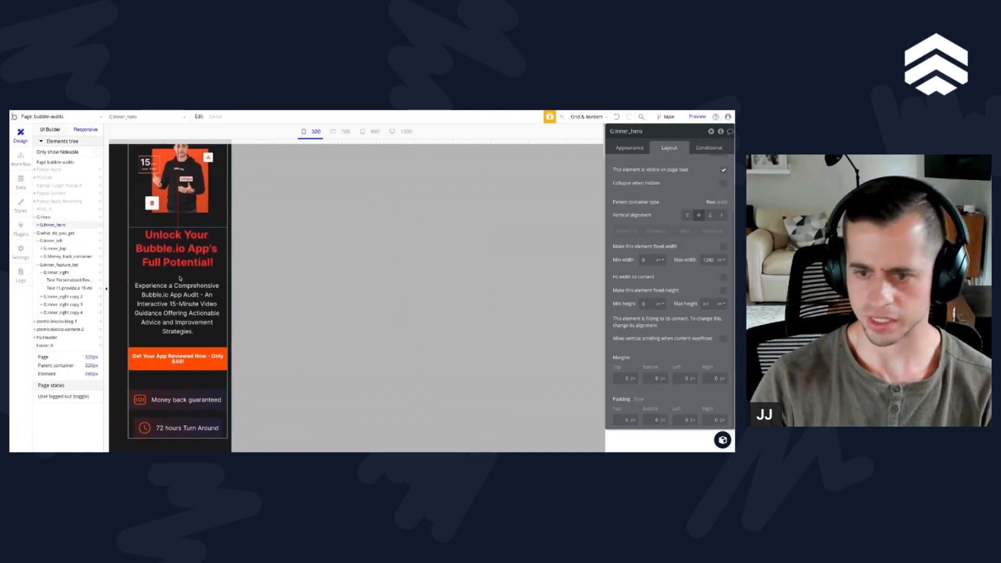
left_click(34, 233)
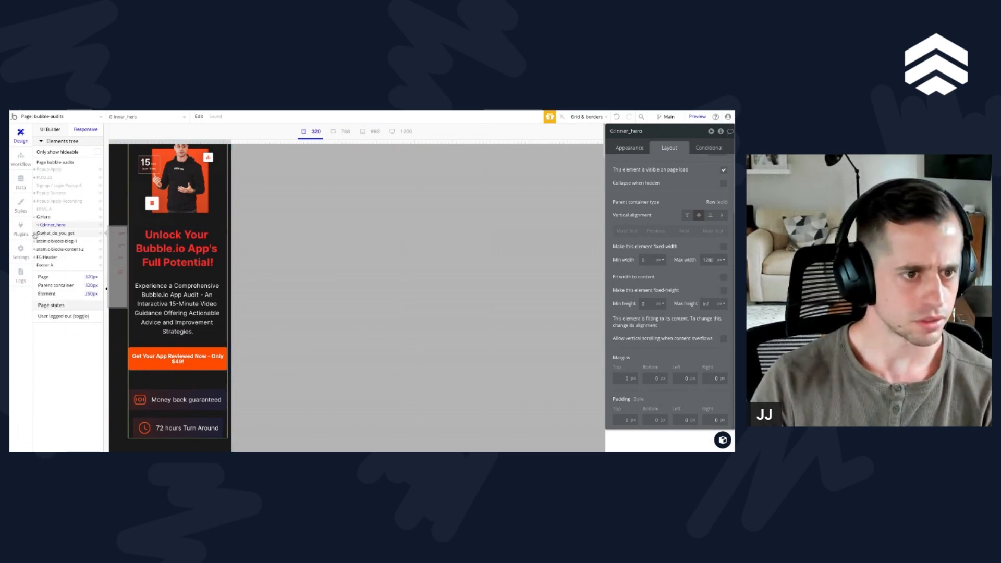
left_click(37, 225)
left_click(41, 233)
left_click(40, 233)
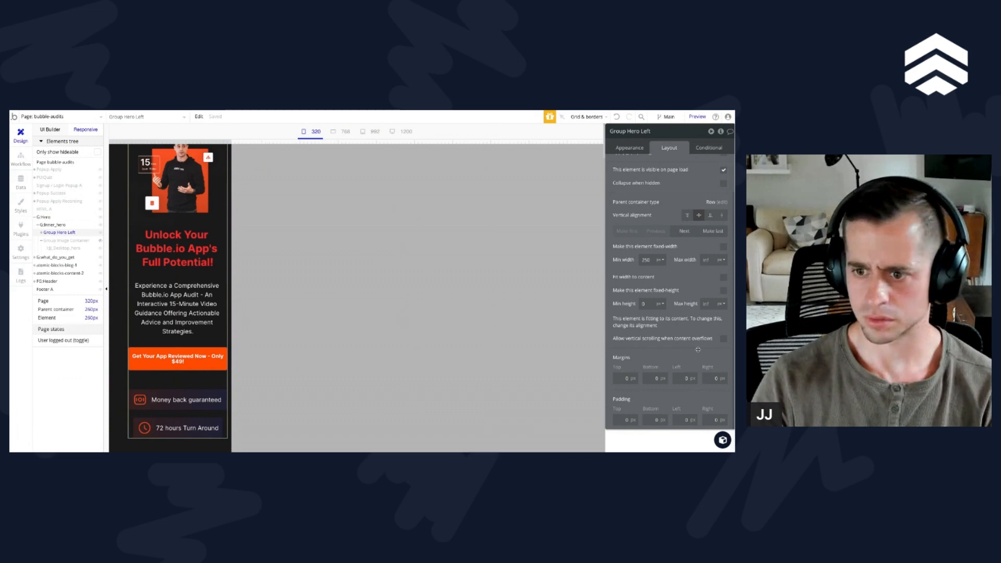
scroll(697, 349, "up", 2)
scroll(240, 250, "up", 1)
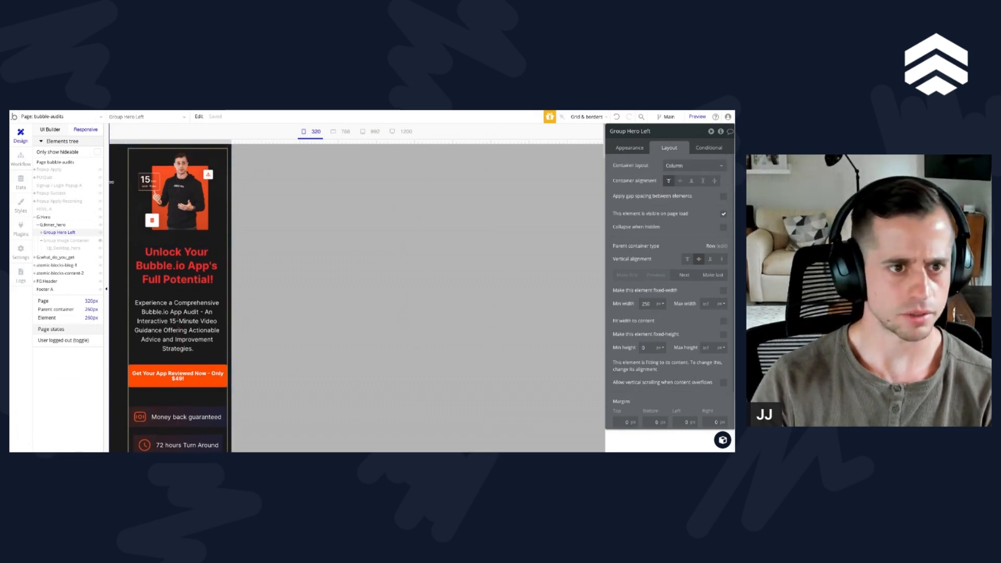
Step: Compare the layout, margin and padding settings of Group Image Container, G:Hero, G:inner_hero and Group Hero Left at the 320 breakpoint
left_click(49, 241)
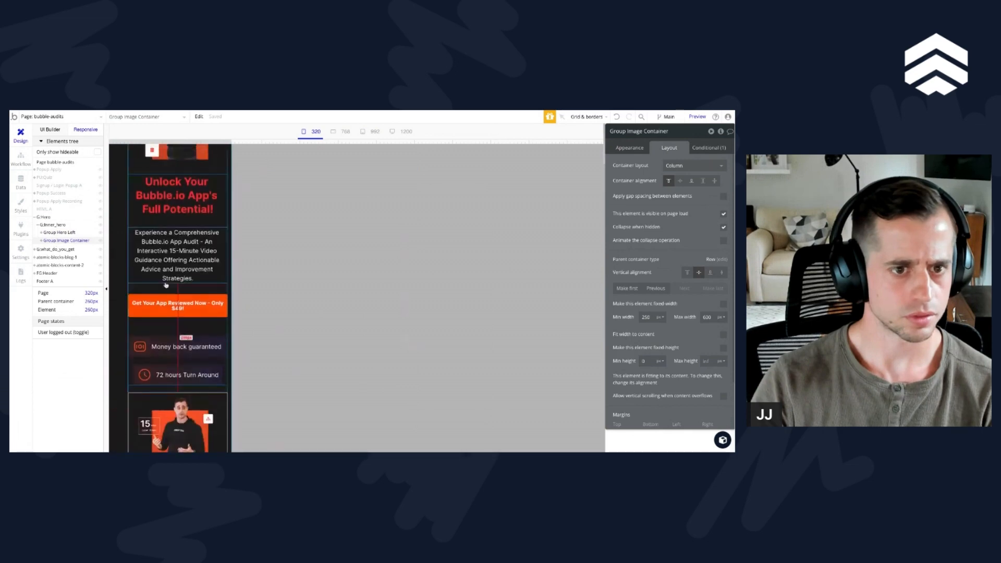
scroll(166, 285, "up", 3)
left_click(123, 240)
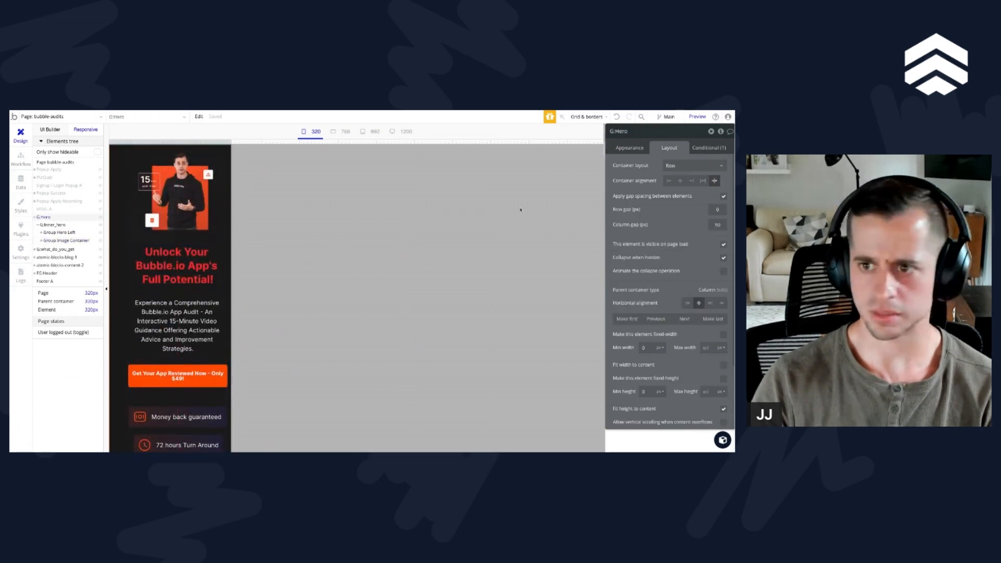
left_click(680, 182)
scroll(661, 308, "down", 3)
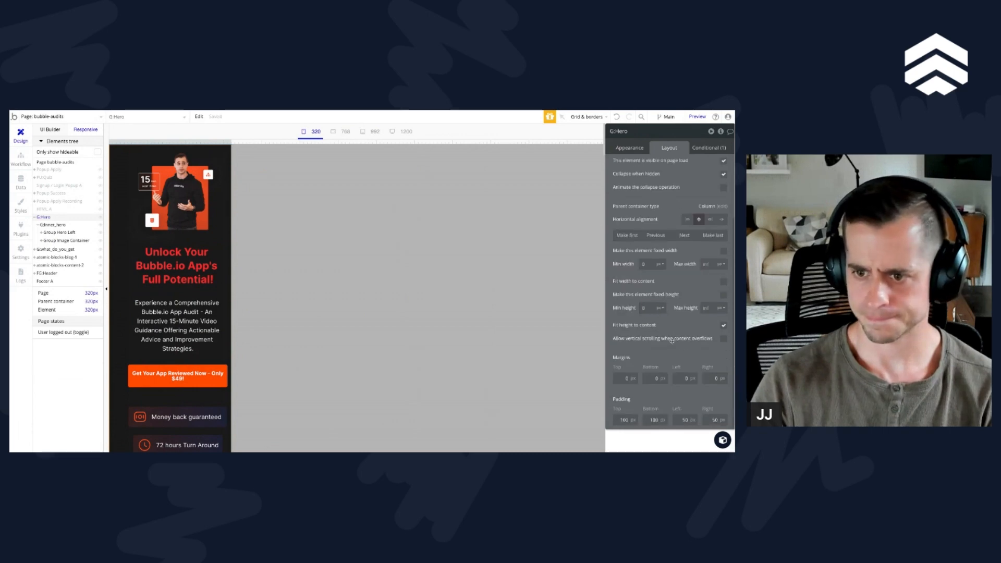
left_click(104, 224)
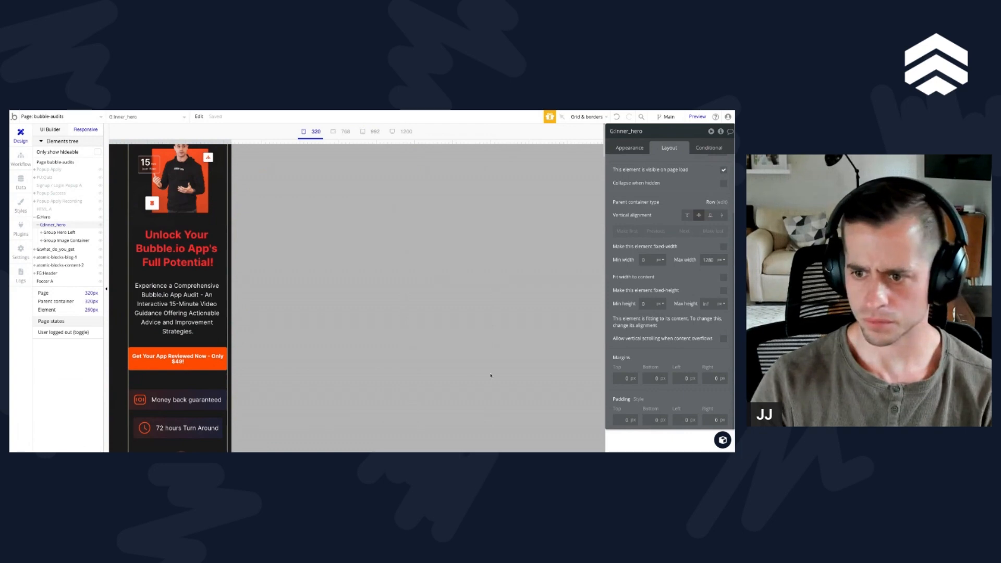
left_click(57, 233)
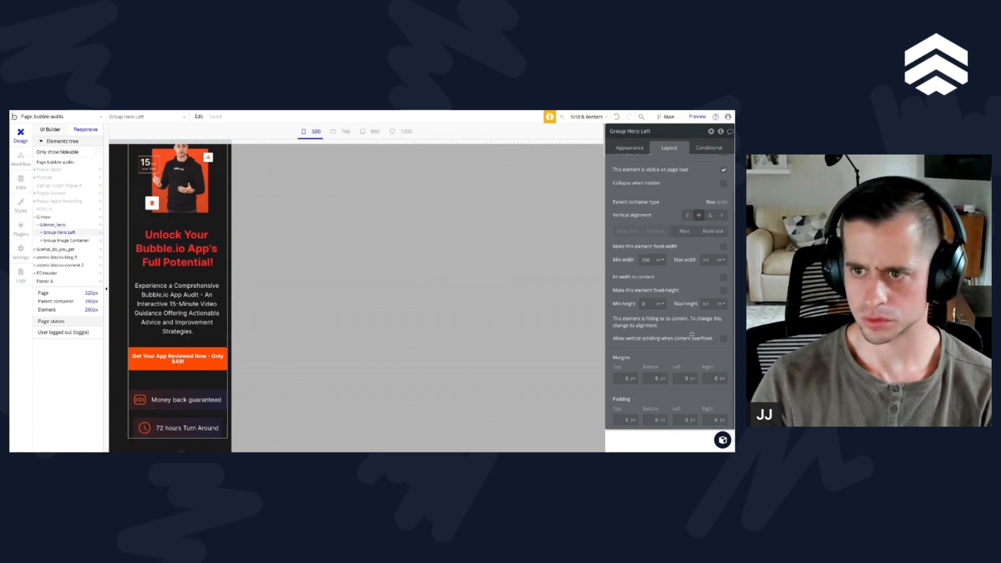
scroll(692, 334, "up", 1)
left_click(61, 241)
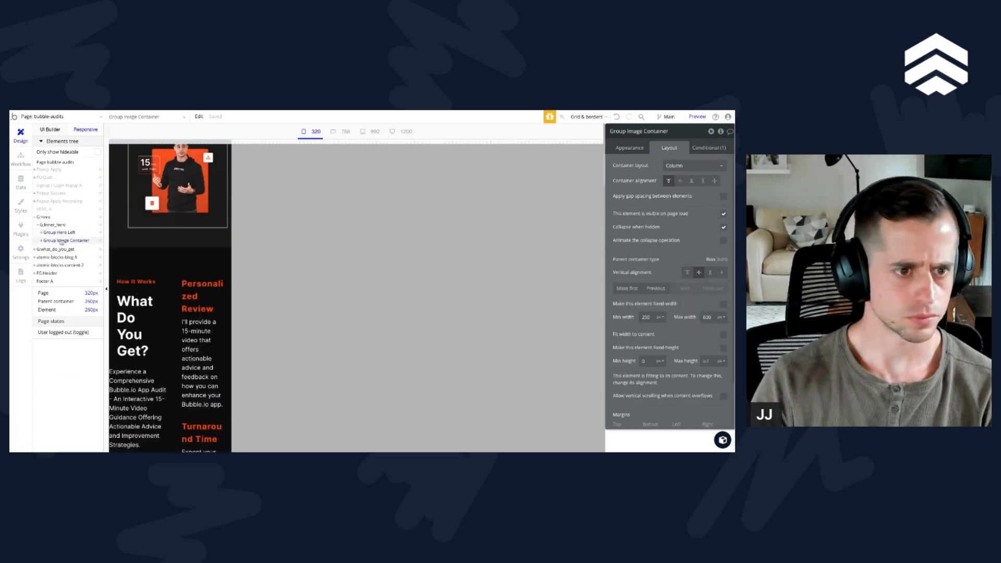
scroll(644, 298, "down", 2)
scroll(667, 313, "up", 2)
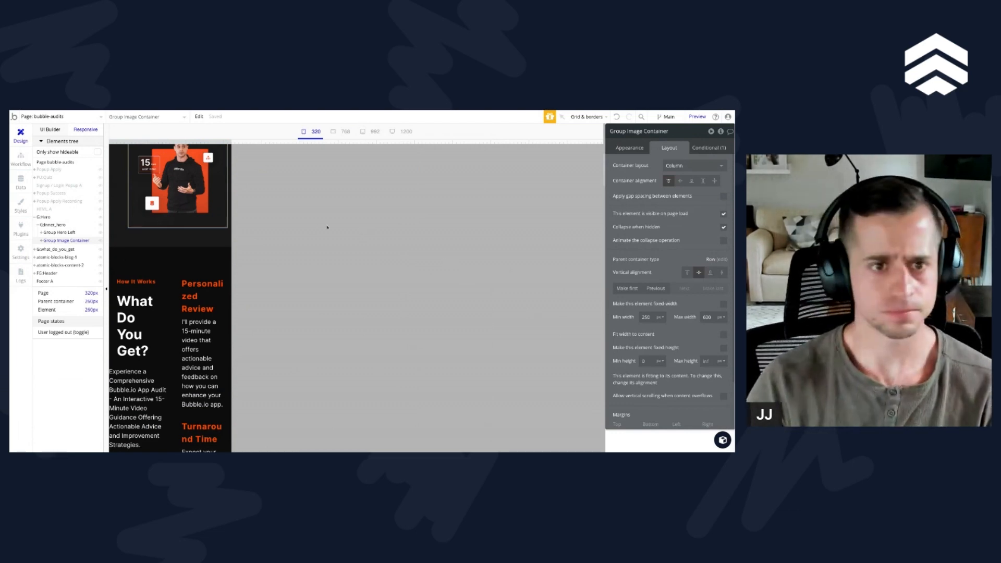
Step: Widen and narrow the page preview to check the hero's reflow, then inspect Group Hero Left, G:inner_hero and Group Image Container near 368 px
left_click_drag(229, 140, 468, 141)
scroll(415, 306, "up", 6)
left_click_drag(531, 141, 262, 141)
left_click(205, 298)
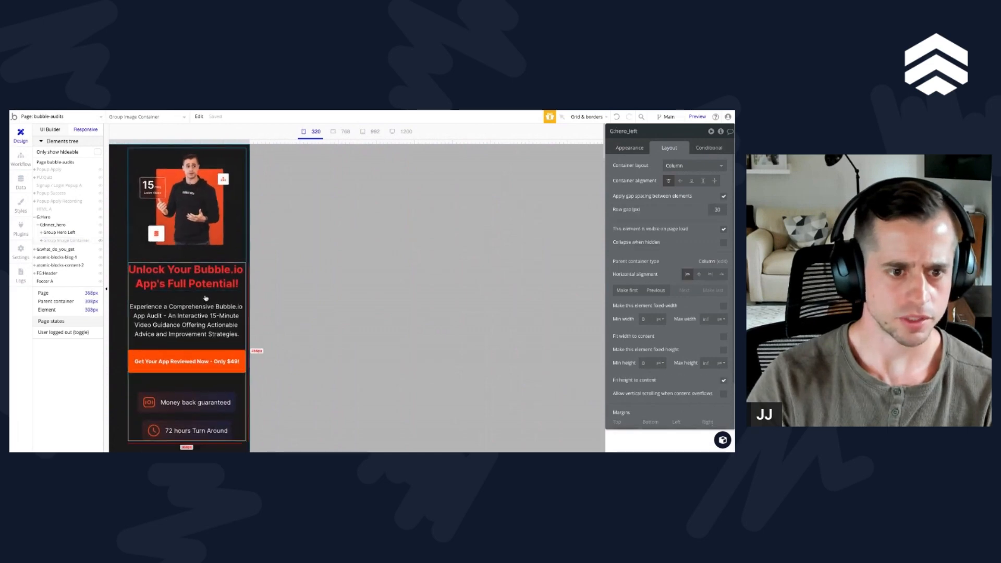
left_click(57, 233)
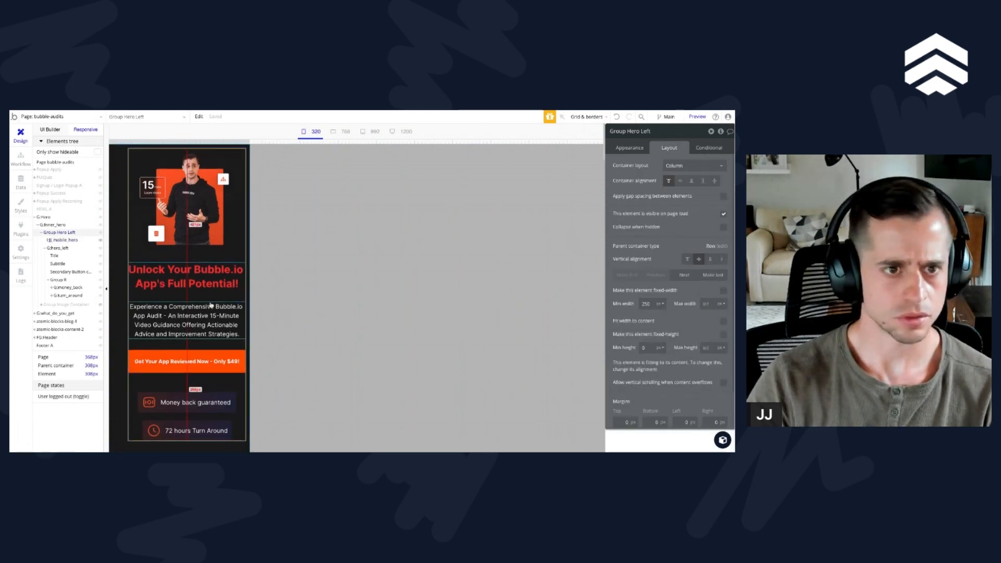
left_click(58, 225)
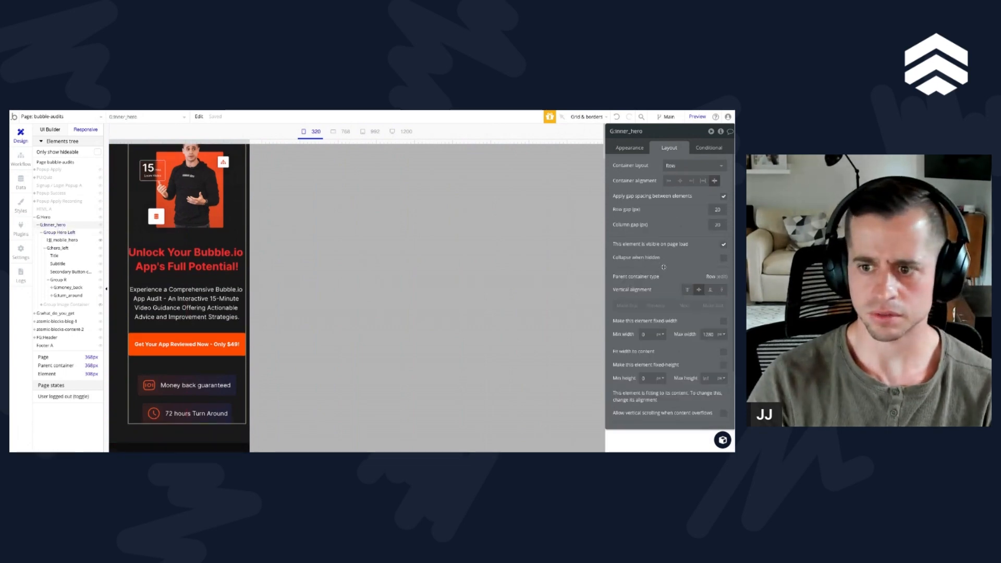
left_click(45, 248)
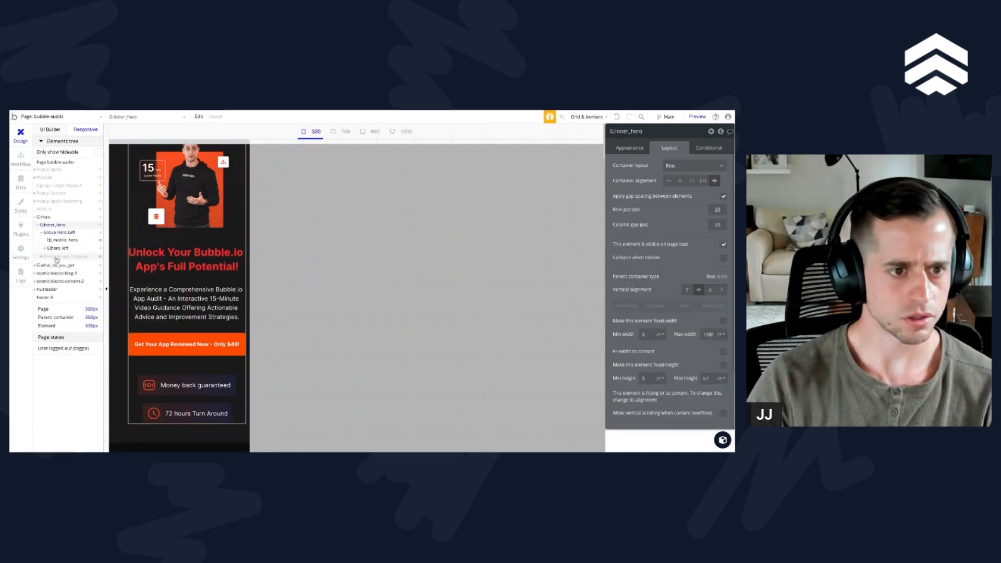
left_click(57, 257)
scroll(184, 318, "up", 3)
left_click(101, 257)
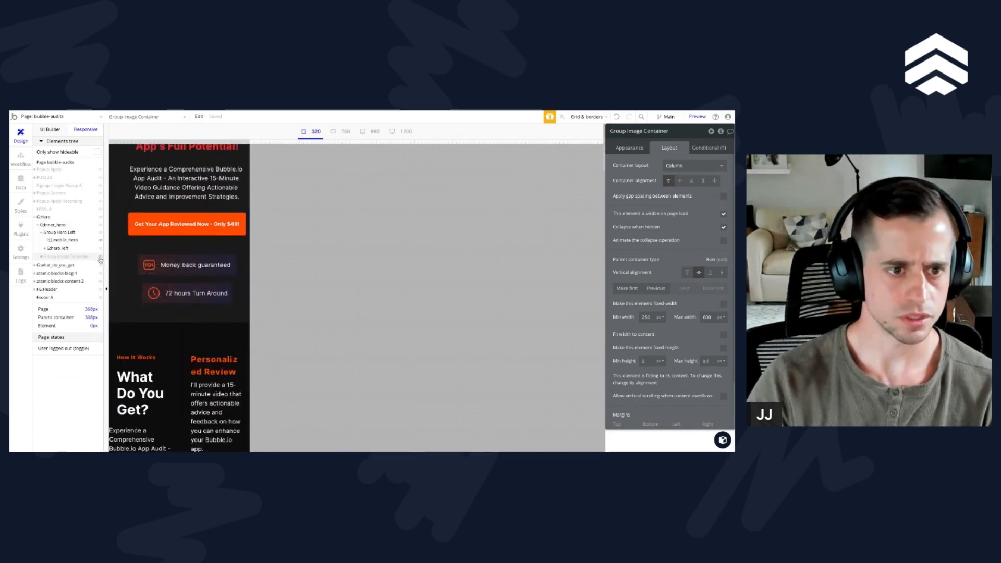
Step: Try a condition on G:inner_hero that centres its container alignment based on a current page width of 400
left_click(54, 225)
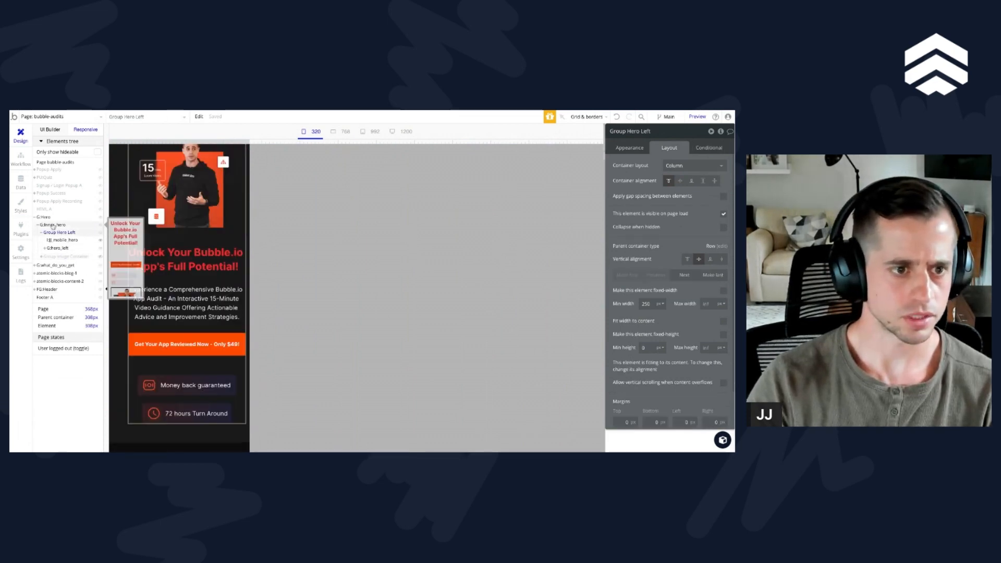
left_click(709, 148)
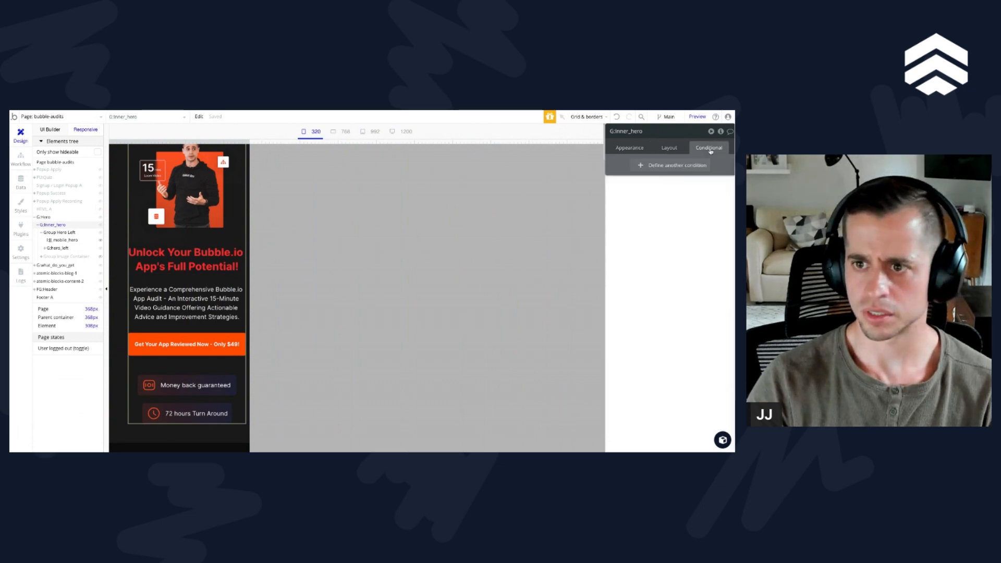
left_click(670, 165)
type("cu")
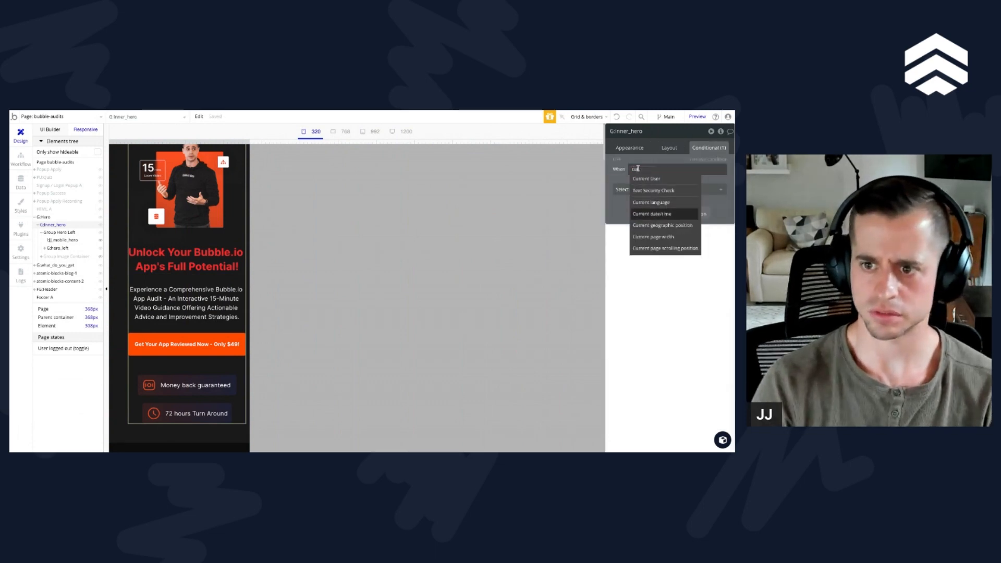
left_click(653, 237)
left_click(688, 254)
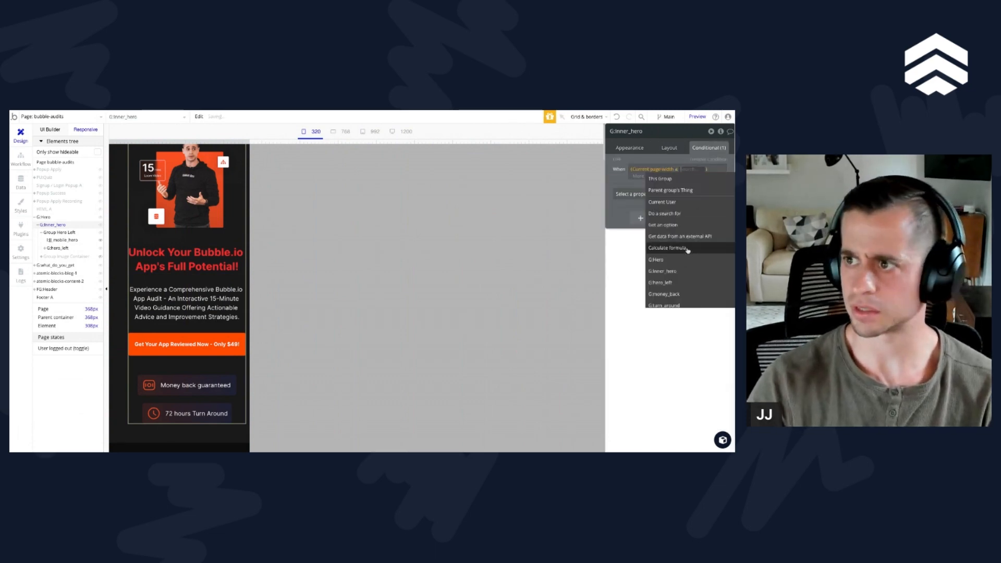
type("400")
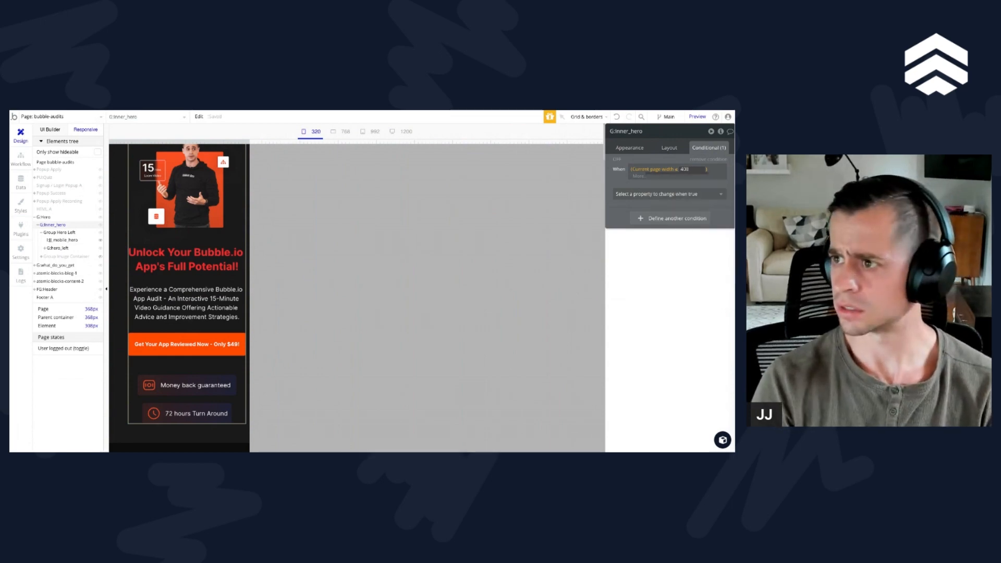
key("Return")
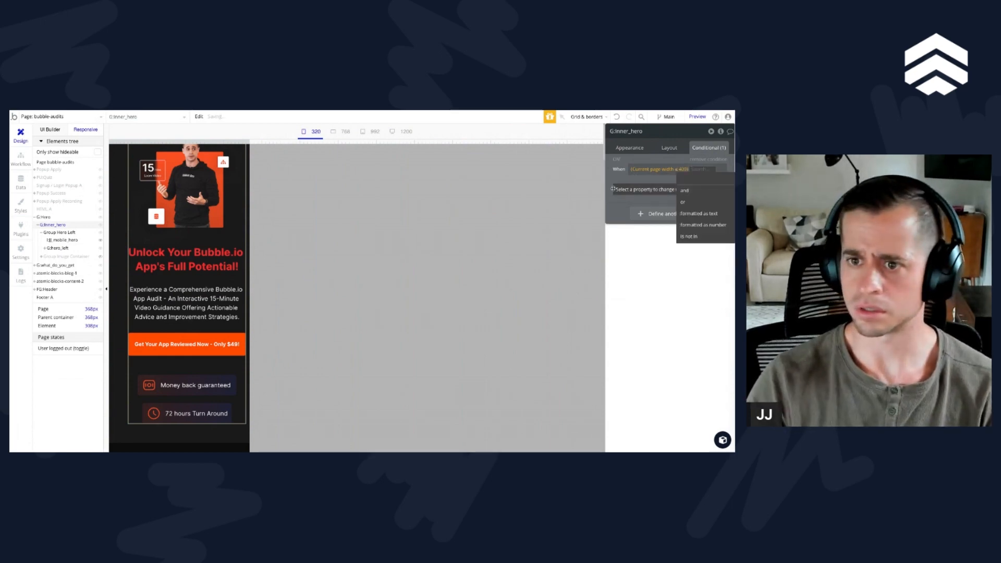
left_click(636, 189)
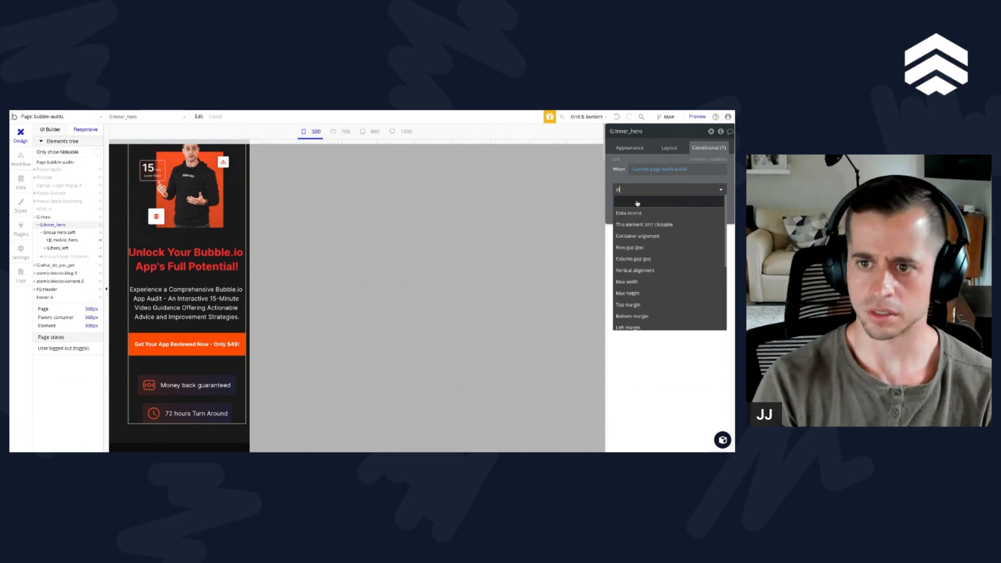
type("al")
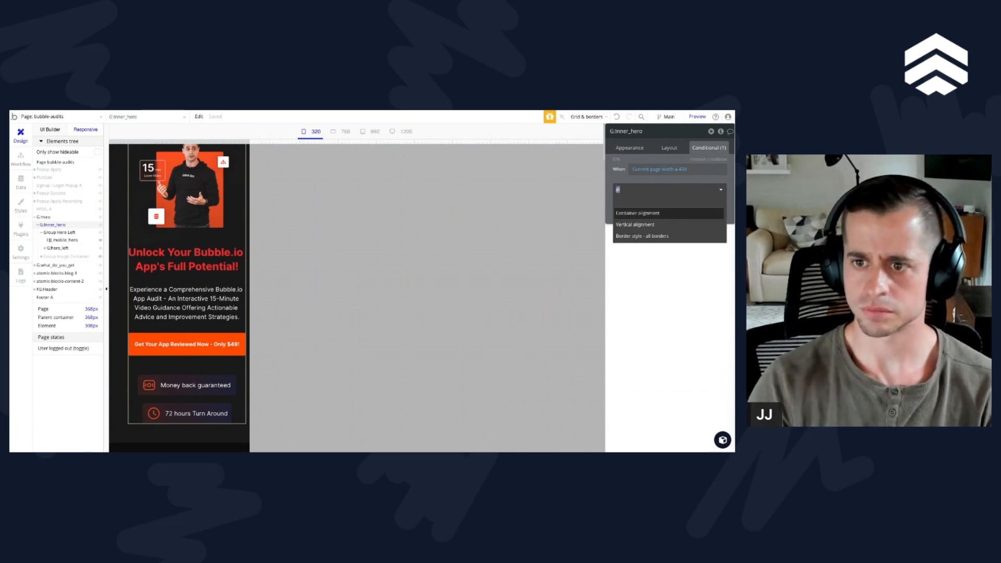
left_click(665, 212)
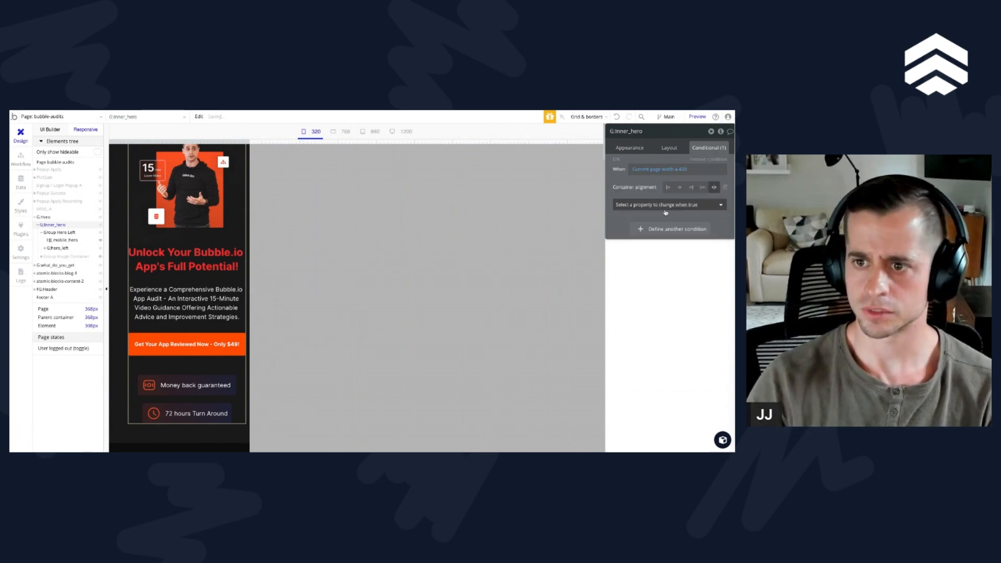
left_click(680, 186)
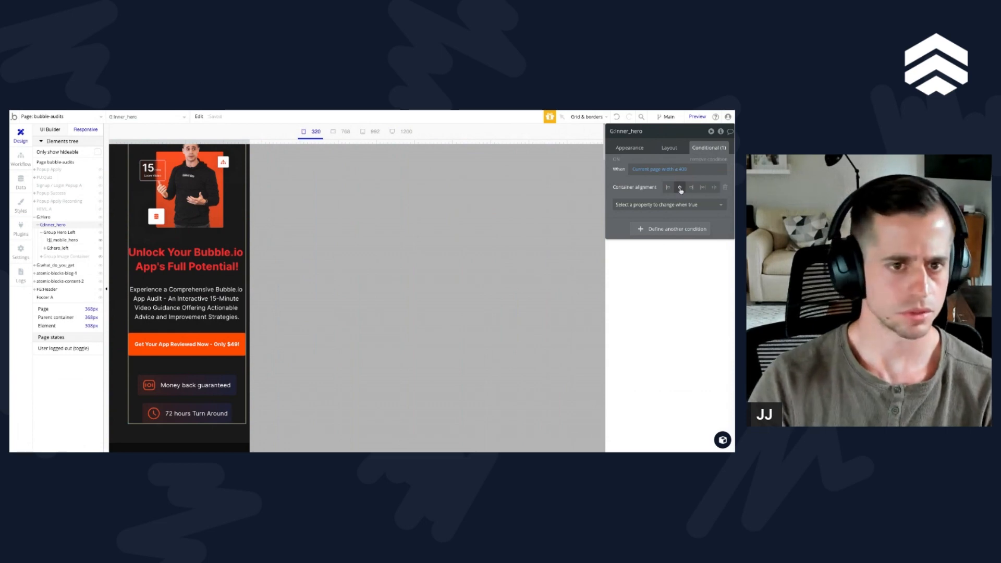
Step: Review G:inner_hero's layout settings and remove its page-width condition
left_click(667, 147)
scroll(701, 332, "down", 2)
scroll(700, 331, "up", 2)
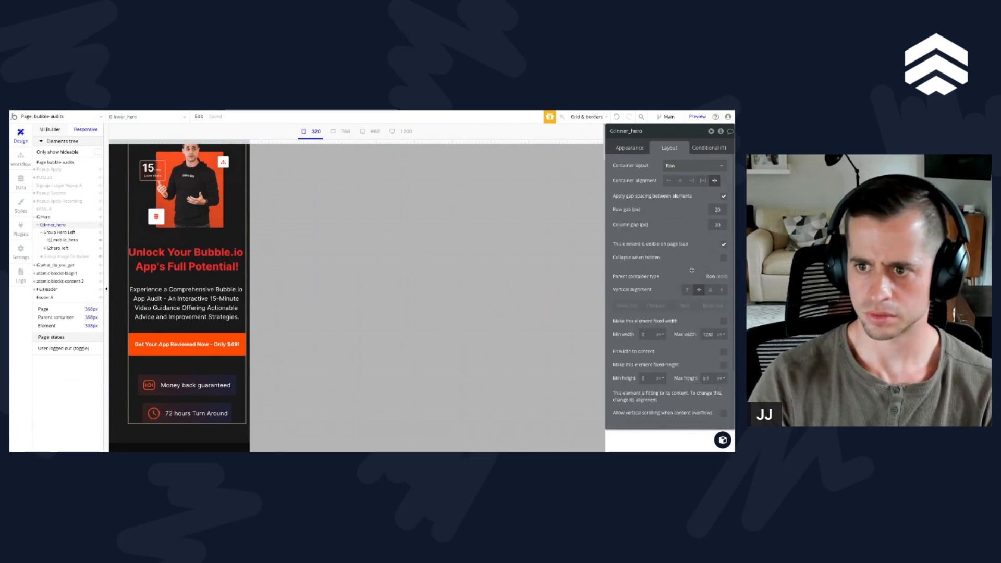
scroll(692, 270, "down", 2)
left_click(709, 149)
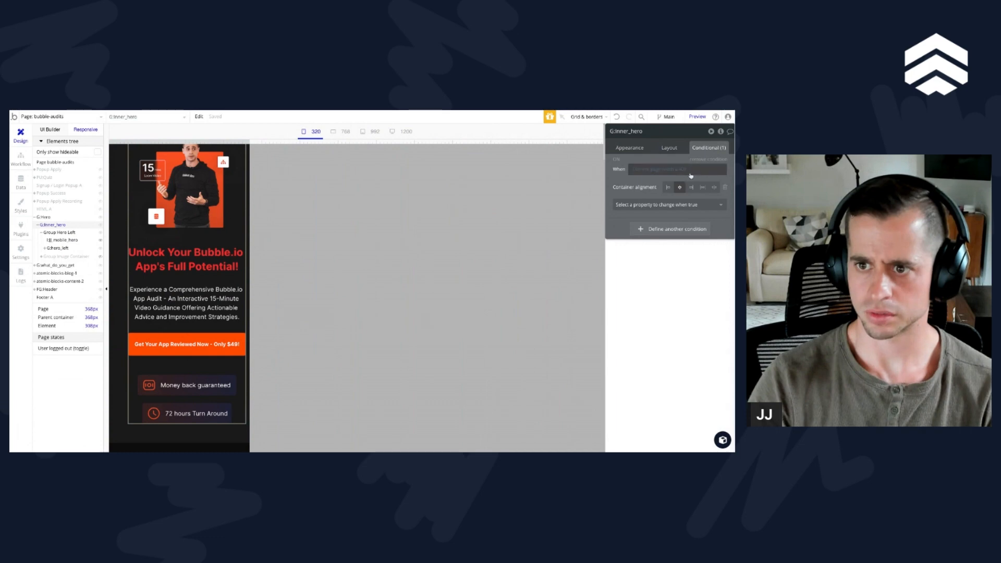
left_click(58, 232)
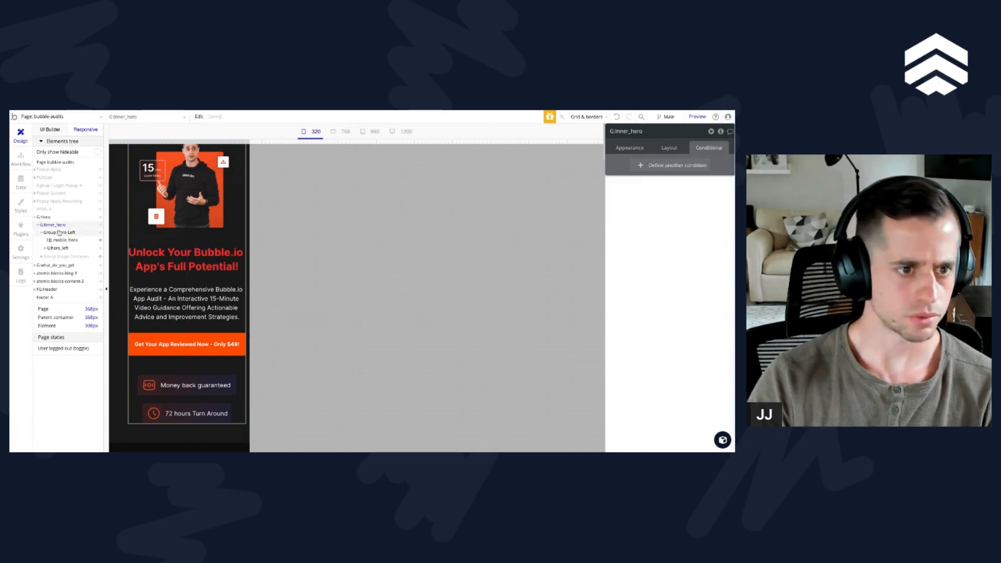
Step: Examine G:Hero's conditional padding and its alignment, width, margin and padding layout settings
left_click(44, 216)
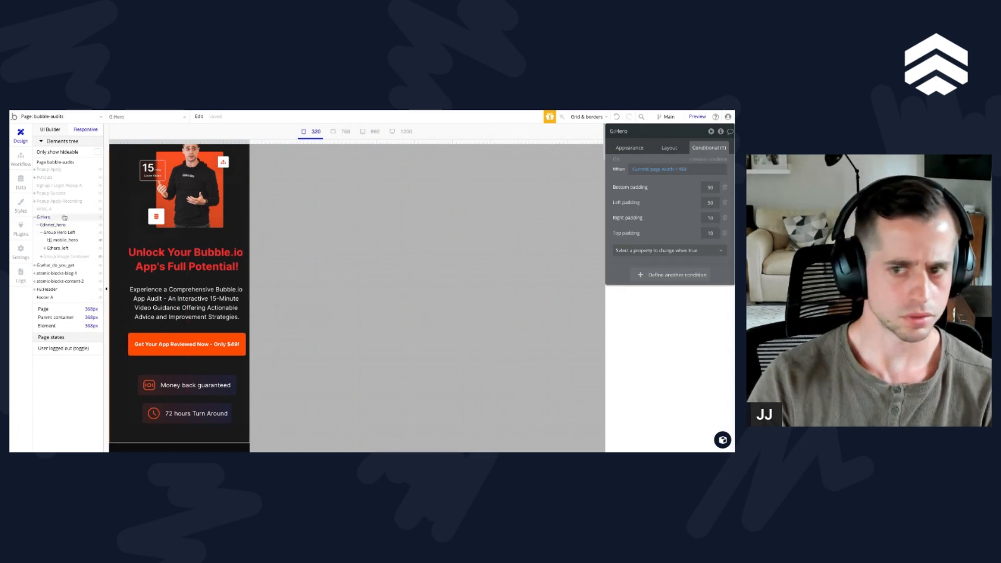
left_click(666, 150)
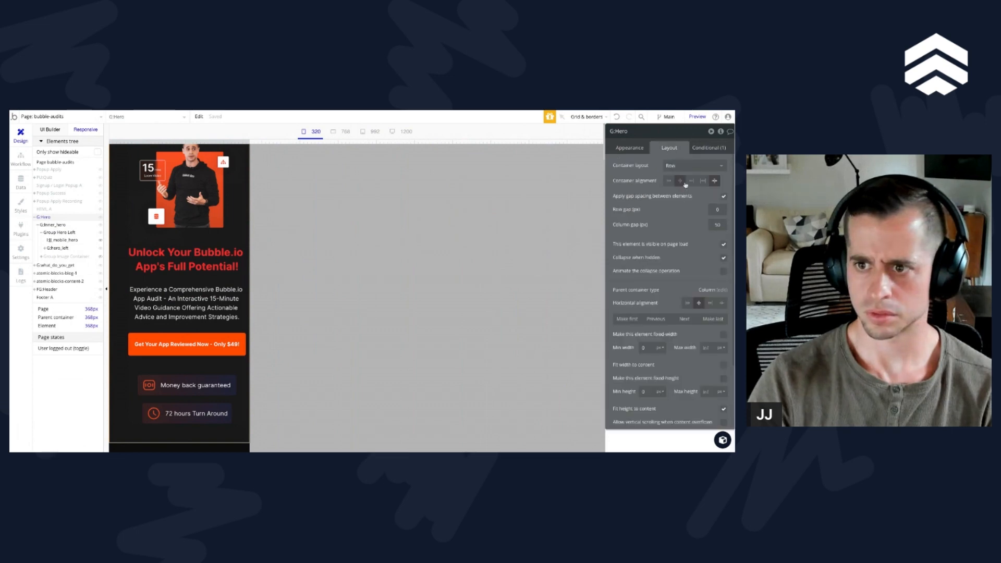
left_click(688, 303)
scroll(690, 297, "down", 3)
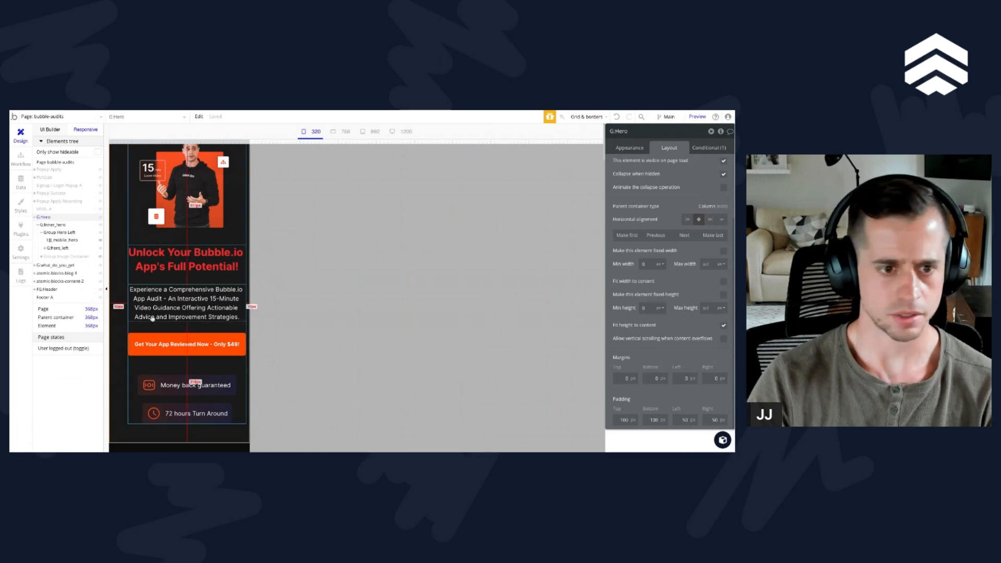
scroll(122, 327, "down", 1)
scroll(121, 328, "up", 2)
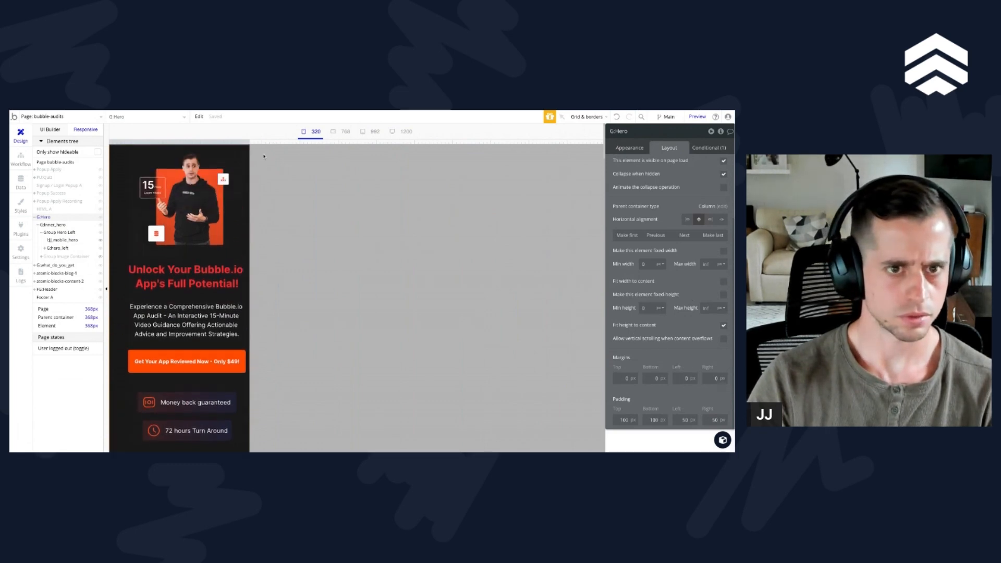
Step: Widen the page preview to about 673 px and turn on element borders
left_click_drag(249, 142, 366, 143)
left_click(586, 116)
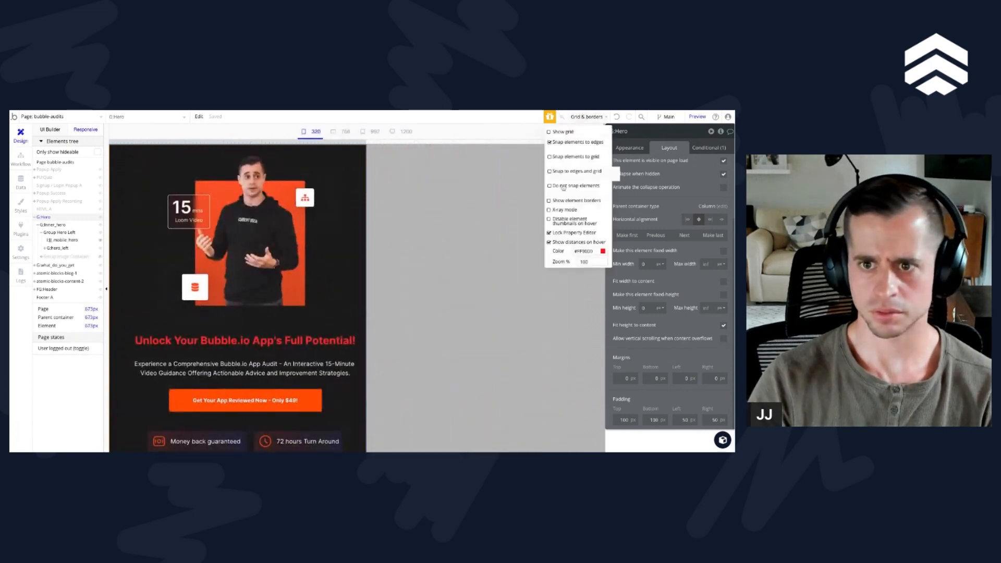
left_click(549, 200)
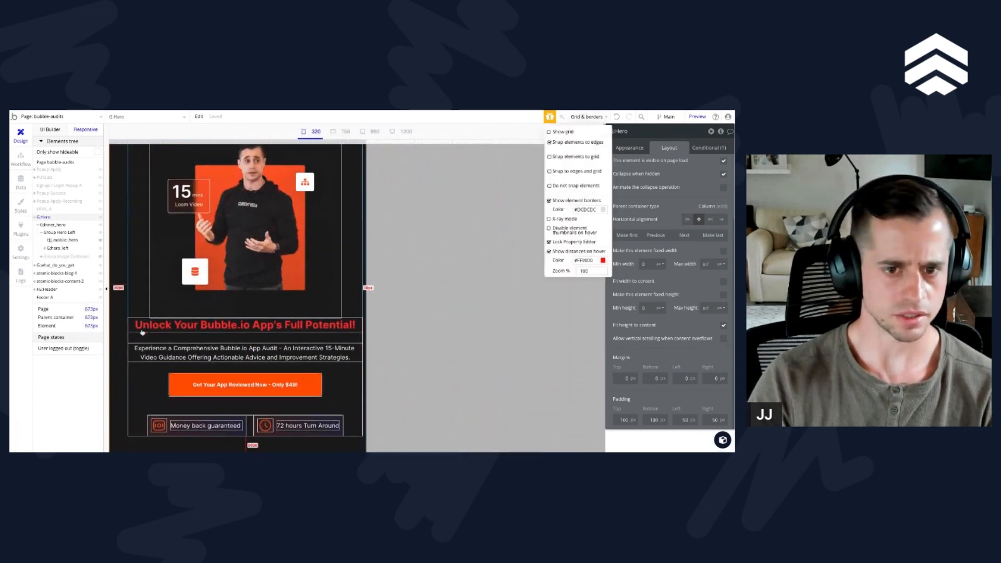
mouse_move(367, 142)
left_mouse_down()
mouse_move(448, 143)
mouse_move(366, 142)
left_mouse_up()
Step: Set G:Hero's left padding to 50 and align both its container contents and its horizontal alignment to the left
left_click(136, 171)
left_click(117, 180)
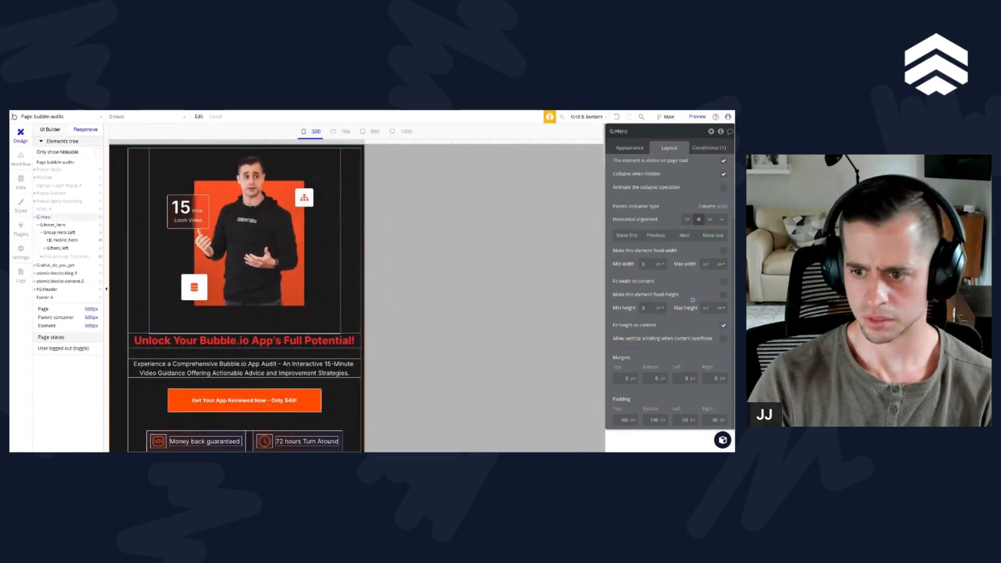
type("50")
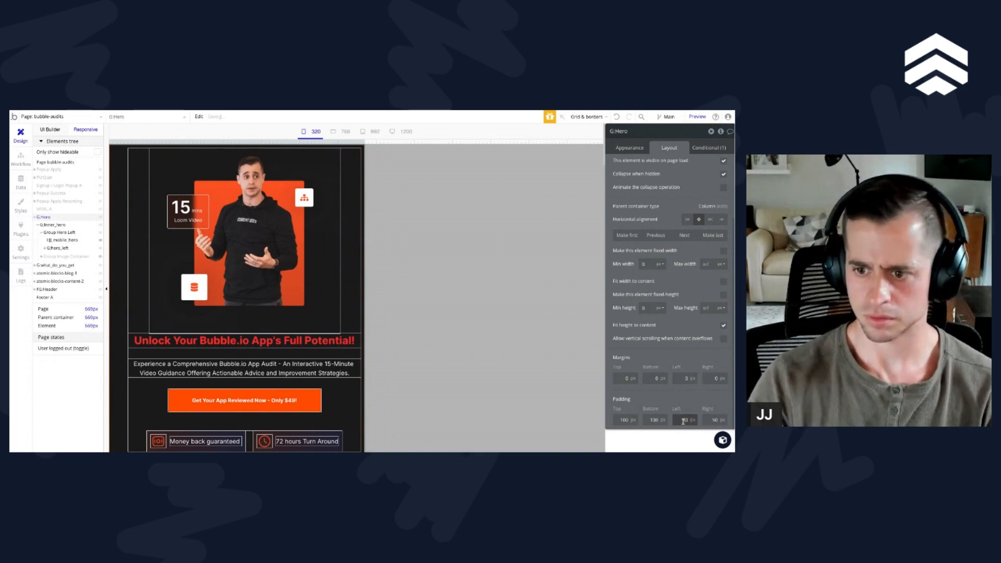
scroll(681, 313, "up", 2)
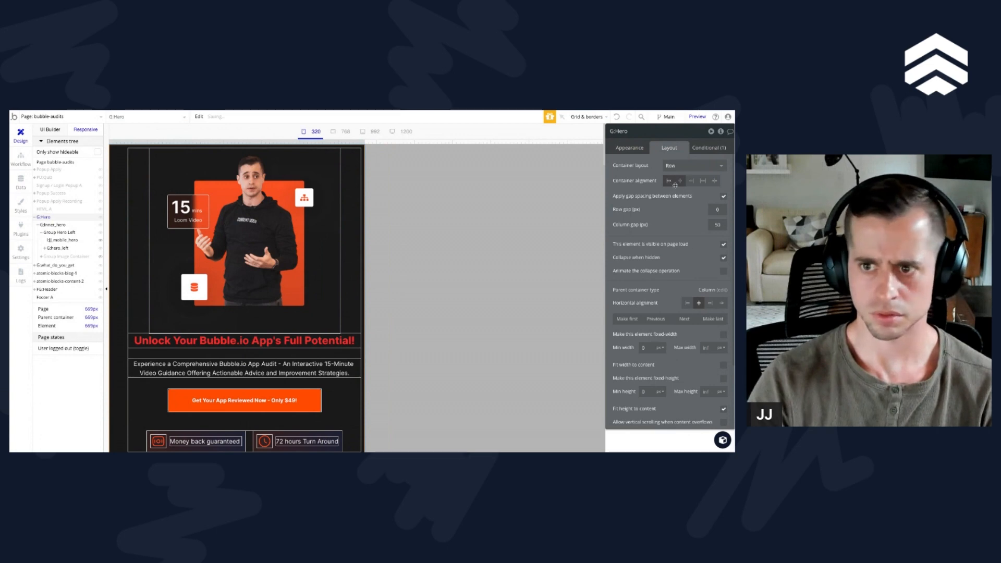
scroll(701, 229, "down", 1)
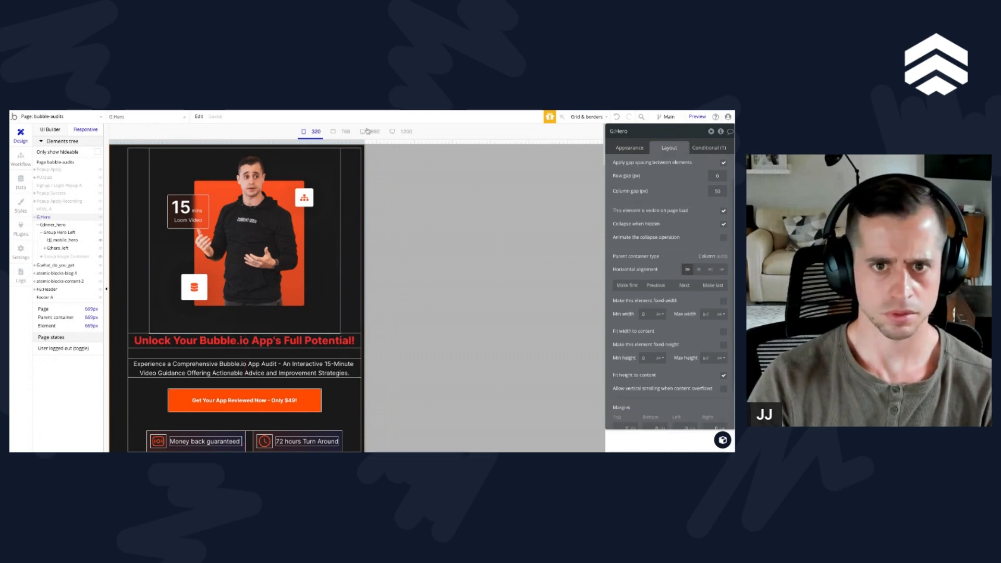
Step: Widen the page preview to about 913 px to check the hero's two-column layout
left_click_drag(366, 141, 597, 141)
left_click_drag(597, 292, 461, 292)
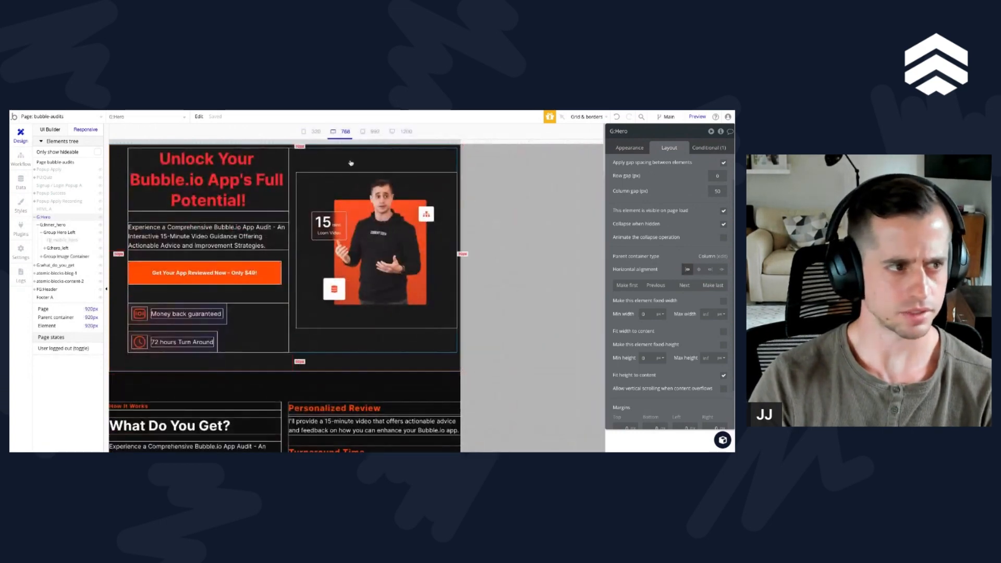
mouse_move(462, 142)
left_mouse_down()
mouse_move(373, 142)
mouse_move(479, 142)
mouse_move(458, 142)
left_mouse_up()
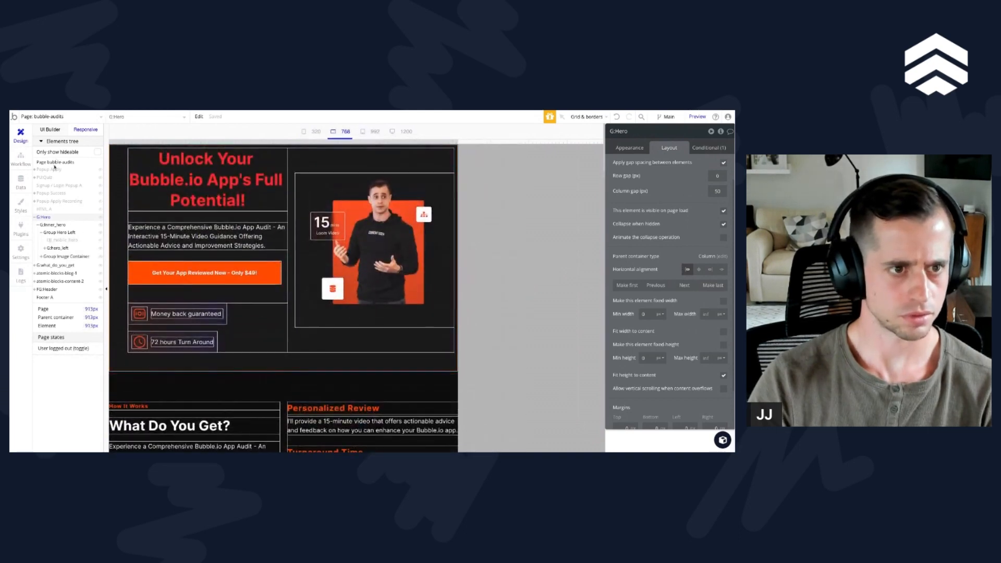
Step: Move the HTML A element to the last position on the page
left_click(49, 210)
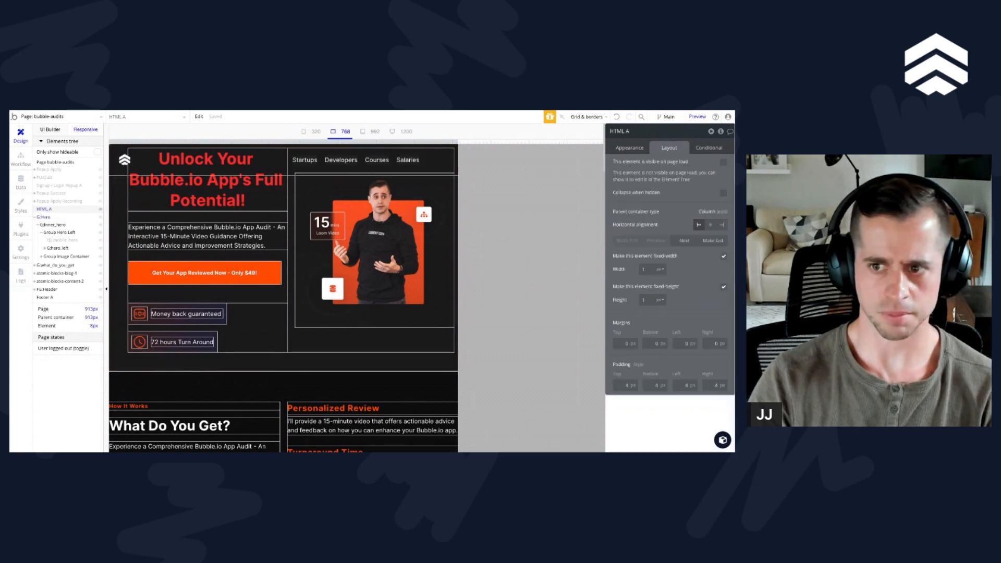
left_click(49, 202)
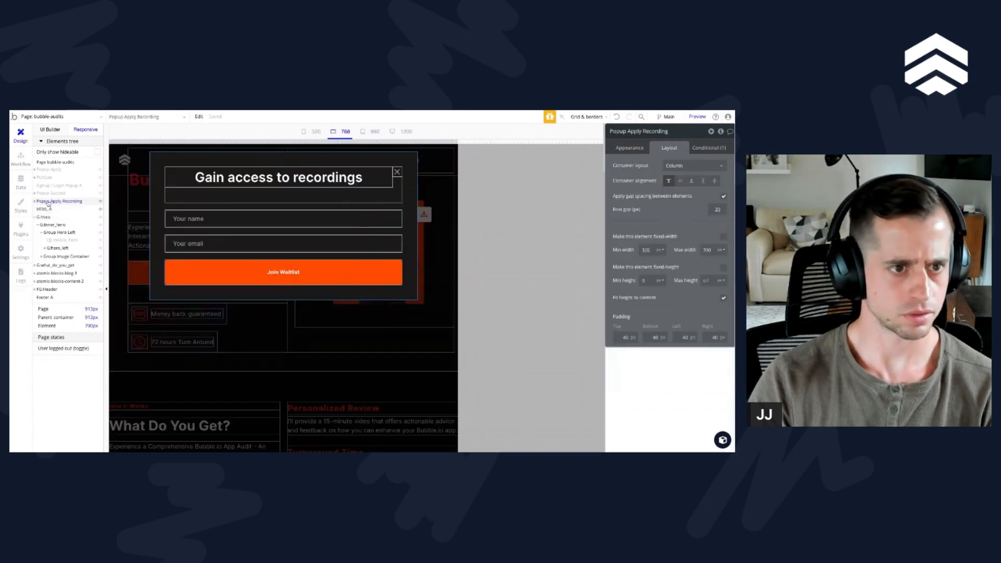
key("Escape")
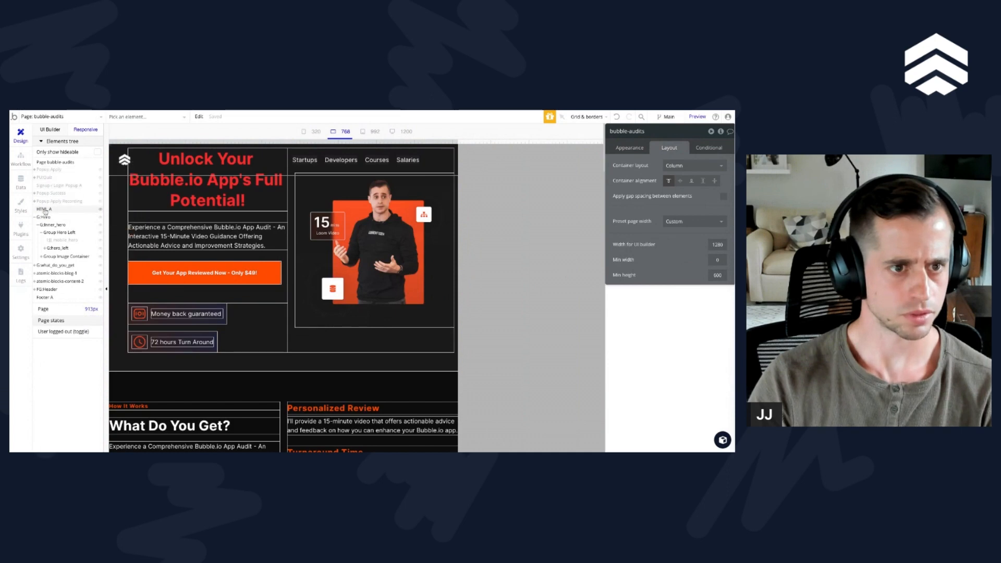
left_click(45, 210)
left_click(714, 242)
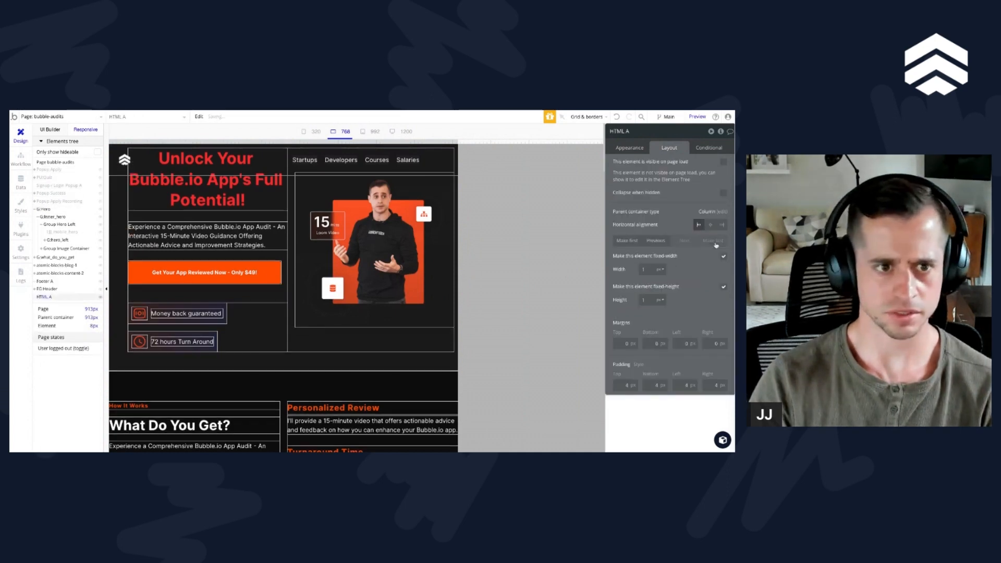
Step: In G:Hero's page-width condition, set the left padding to 10 and the top padding to 50
left_click(44, 209)
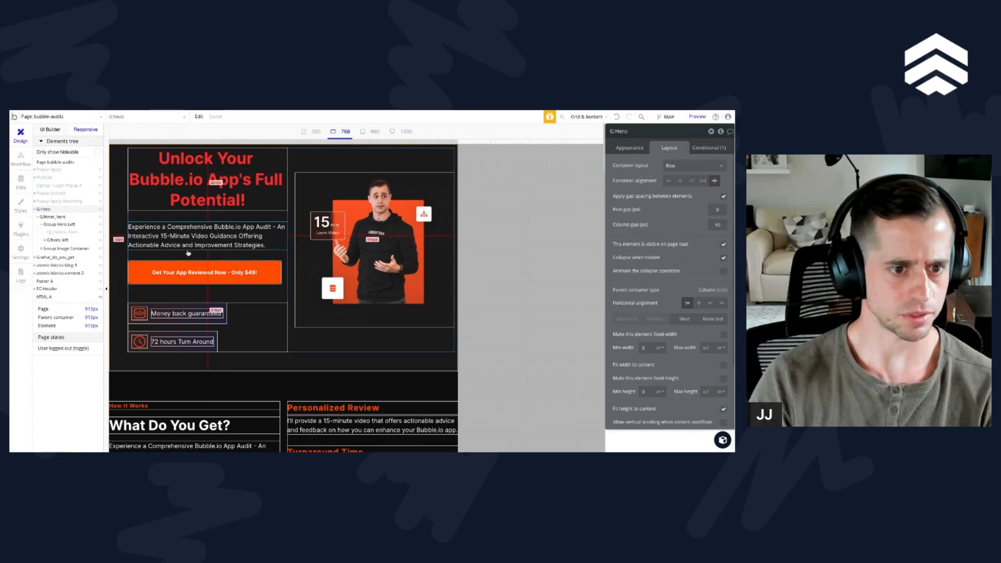
left_click(688, 303)
scroll(689, 308, "down", 3)
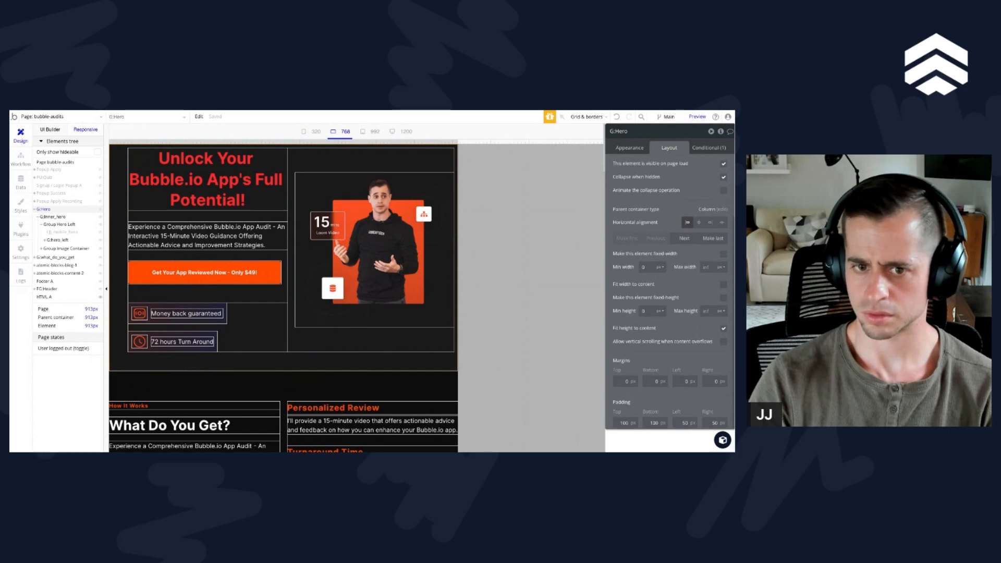
left_click(709, 147)
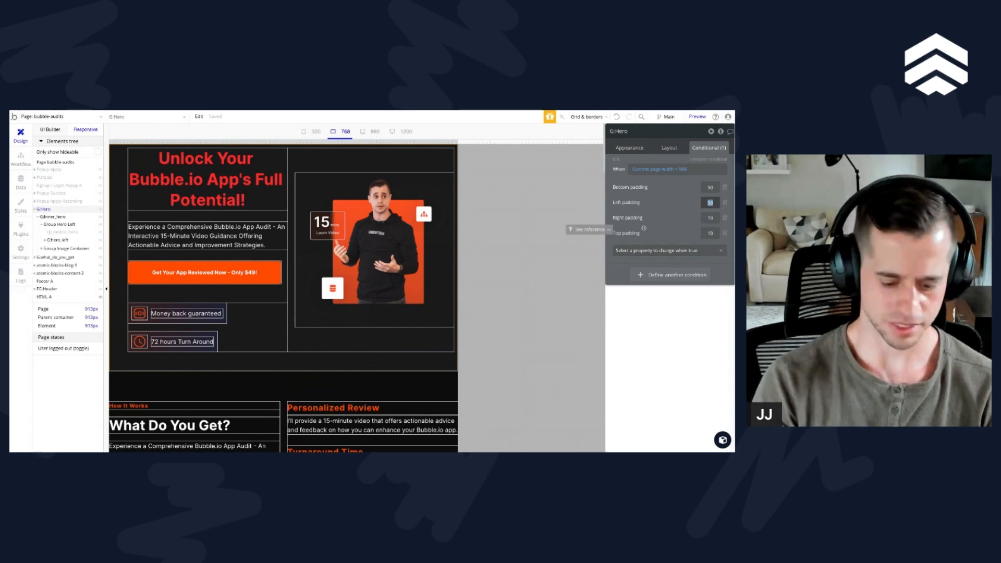
type("10")
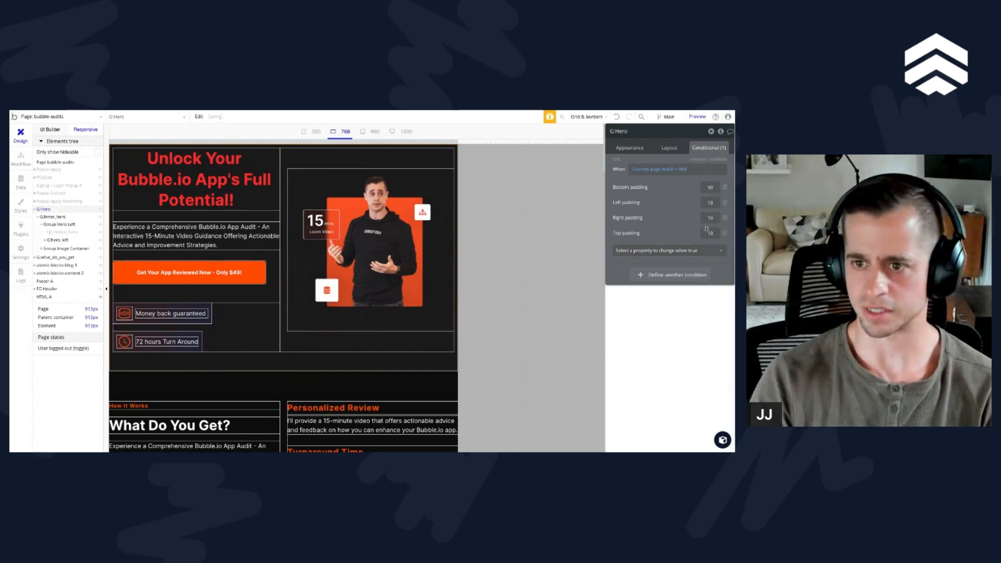
type("50")
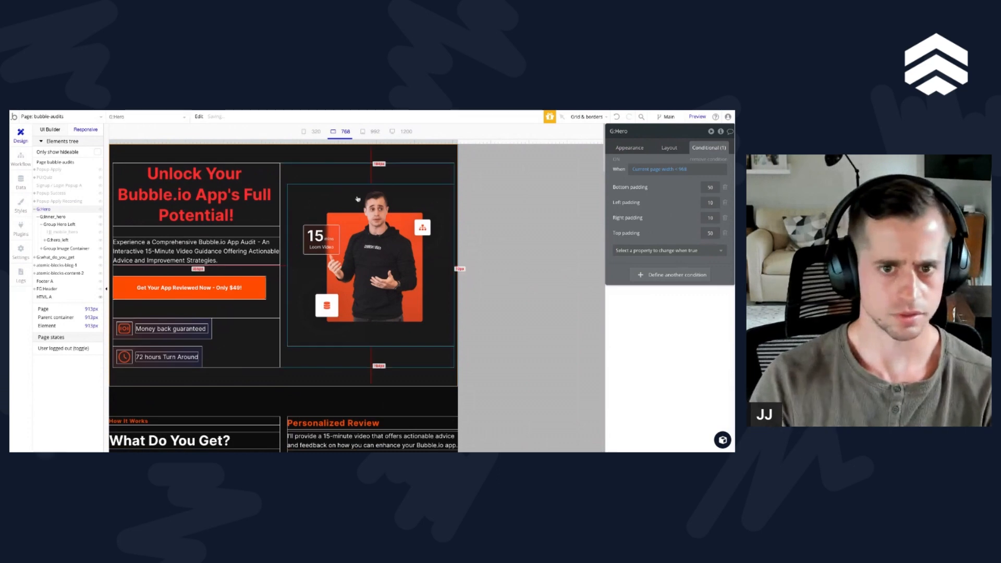
Step: Narrow the page preview to about 427 px and set G:Hero's conditional left and right padding to 15
left_click_drag(458, 144, 272, 144)
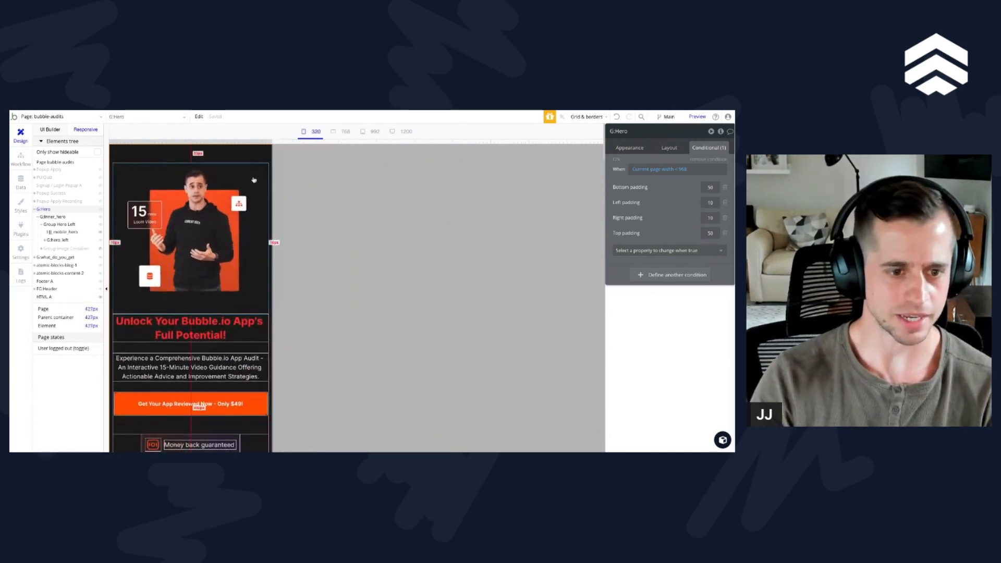
scroll(241, 230, "down", 2)
double_click(709, 203)
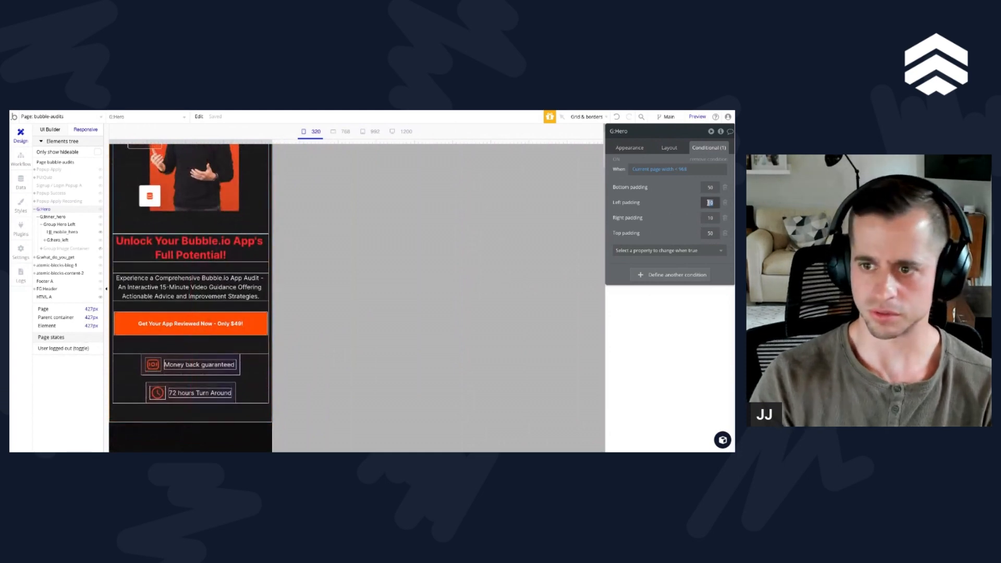
type("15")
key("Tab")
type("15")
key("Tab")
scroll(184, 330, "up", 2)
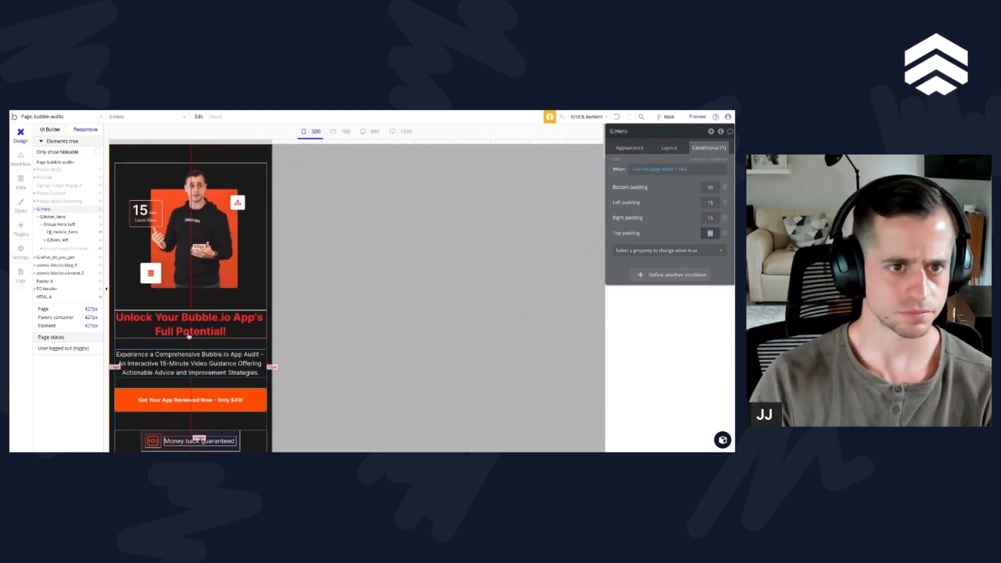
Step: Widen the page preview to about 1354 px and review the hero along with G:Hero's layout settings
left_click_drag(283, 141, 356, 141)
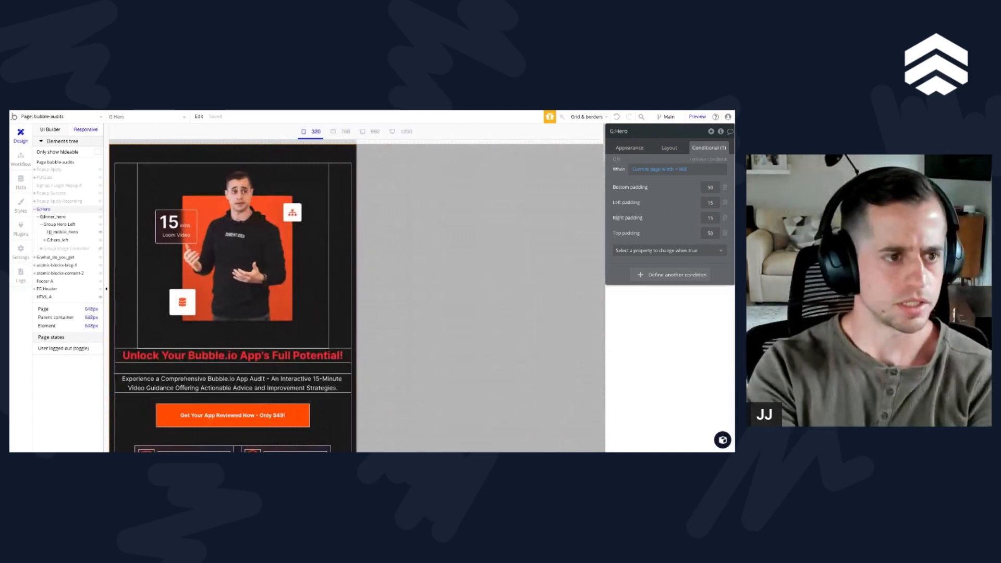
left_click_drag(355, 142, 626, 141)
scroll(397, 278, "down", 5)
scroll(391, 274, "up", 3)
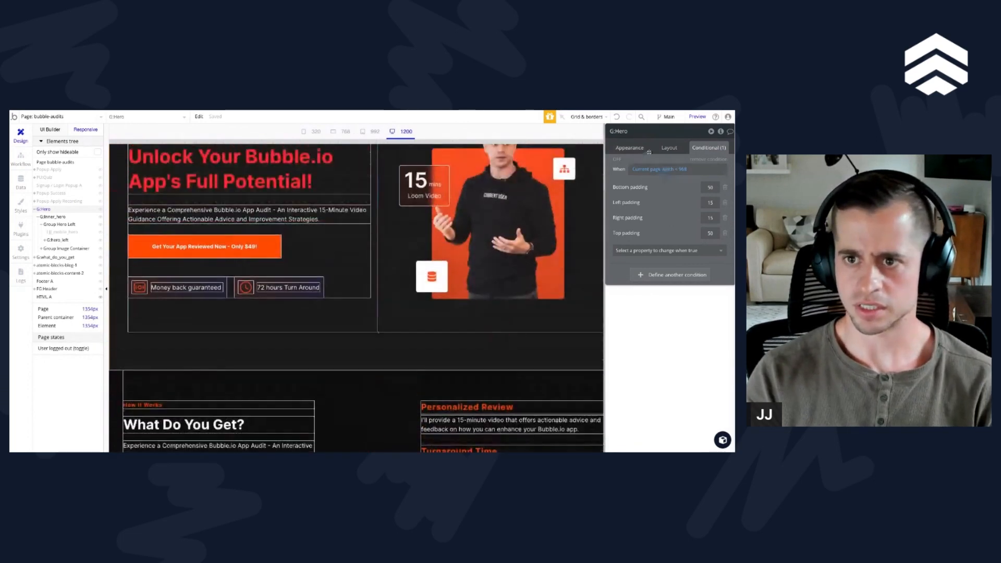
left_click(668, 148)
scroll(696, 247, "down", 2)
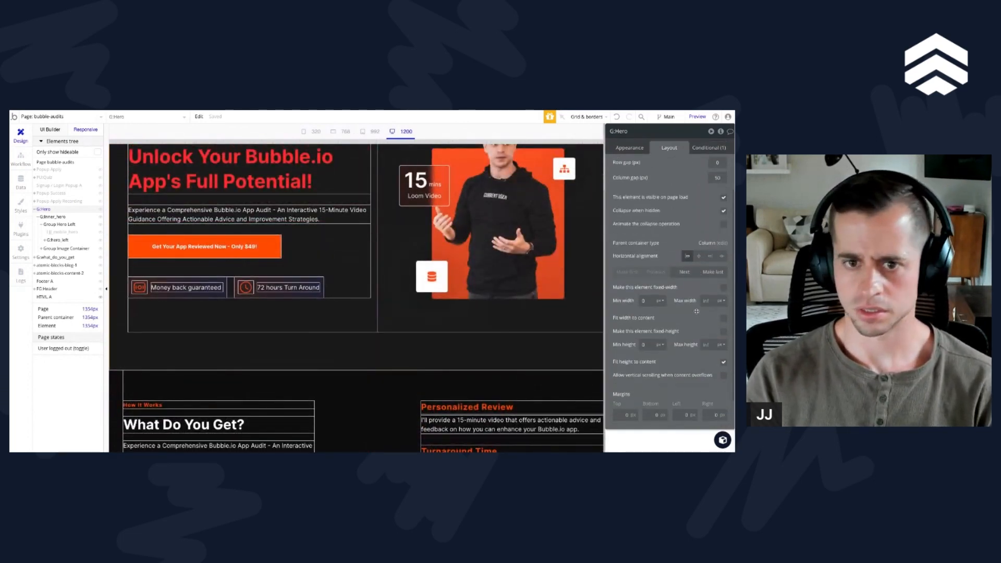
scroll(311, 298, "up", 1)
Step: Compare the layout settings of G:inner_hero, Group Hero Left, G:hero_left, Group Image Container and G:what_do_you_get
left_click(57, 217)
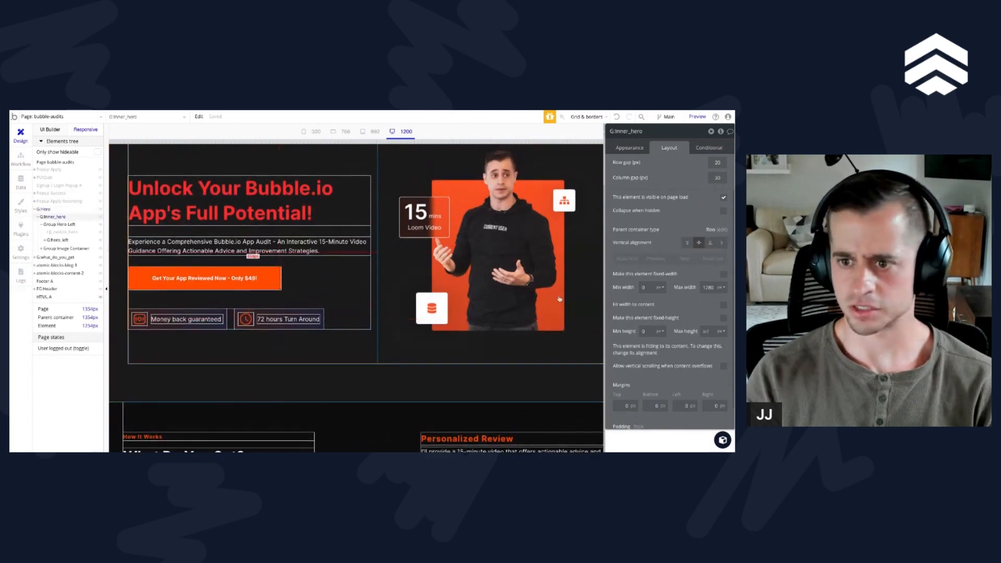
left_click(64, 226)
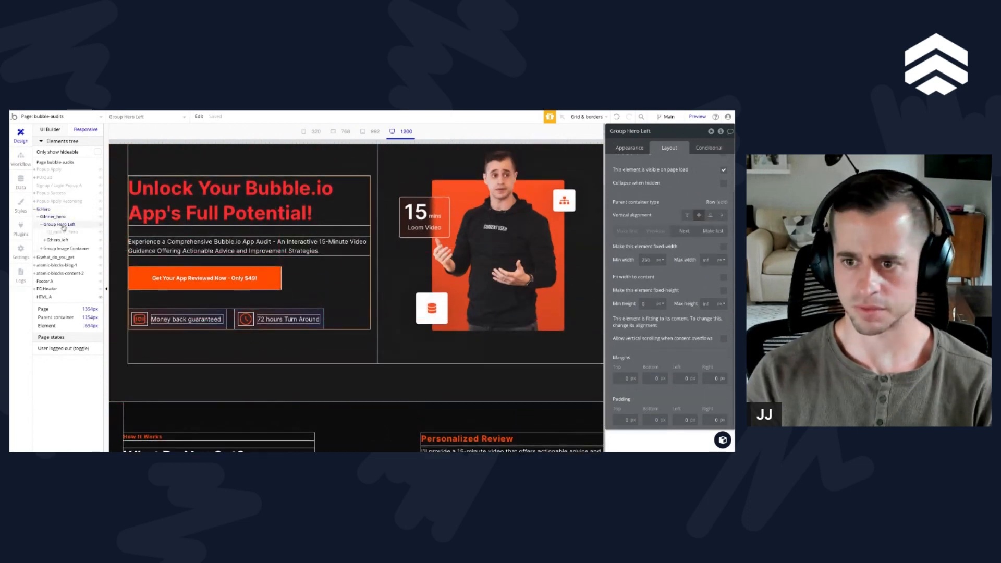
left_click(57, 240)
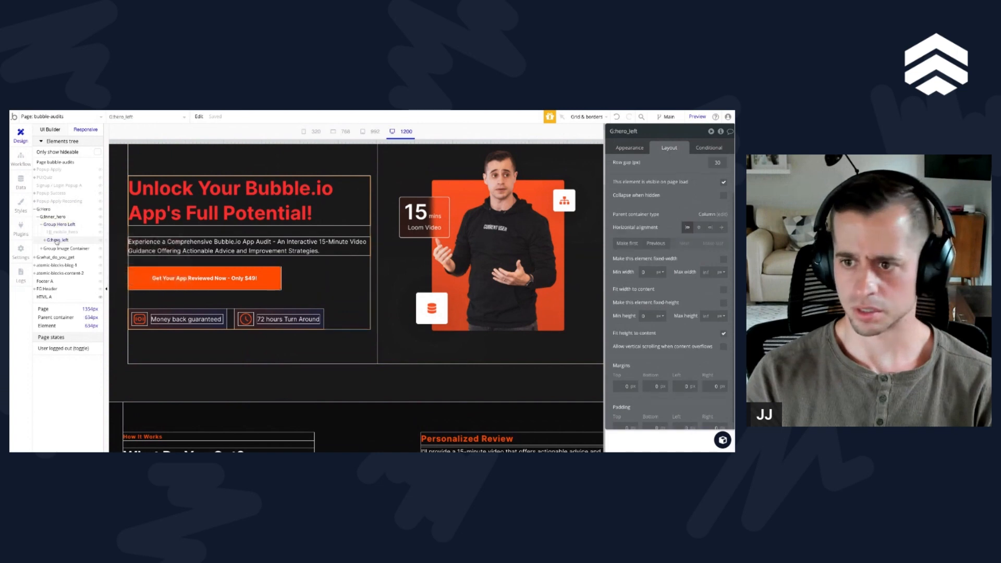
left_click(65, 249)
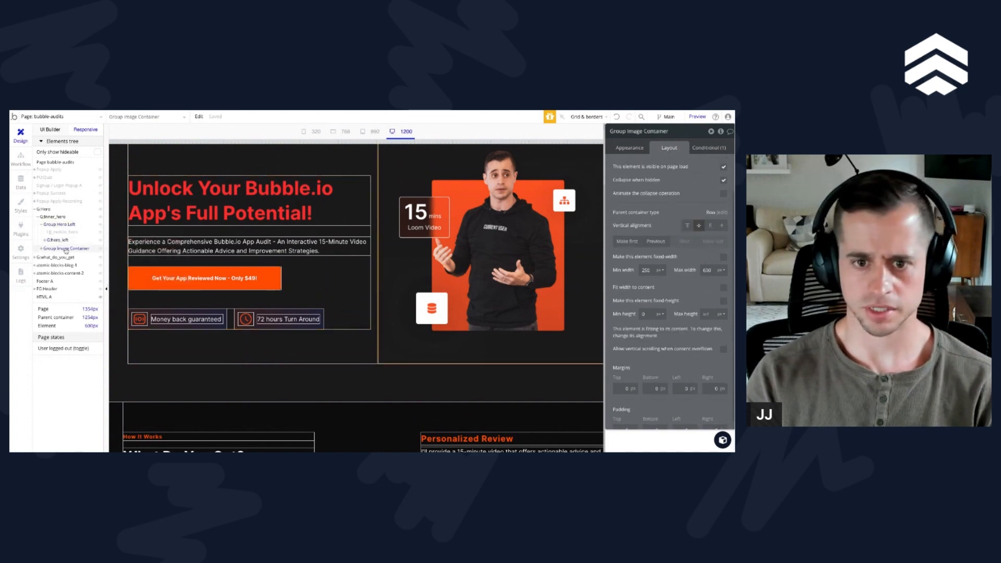
scroll(401, 302, "down", 4)
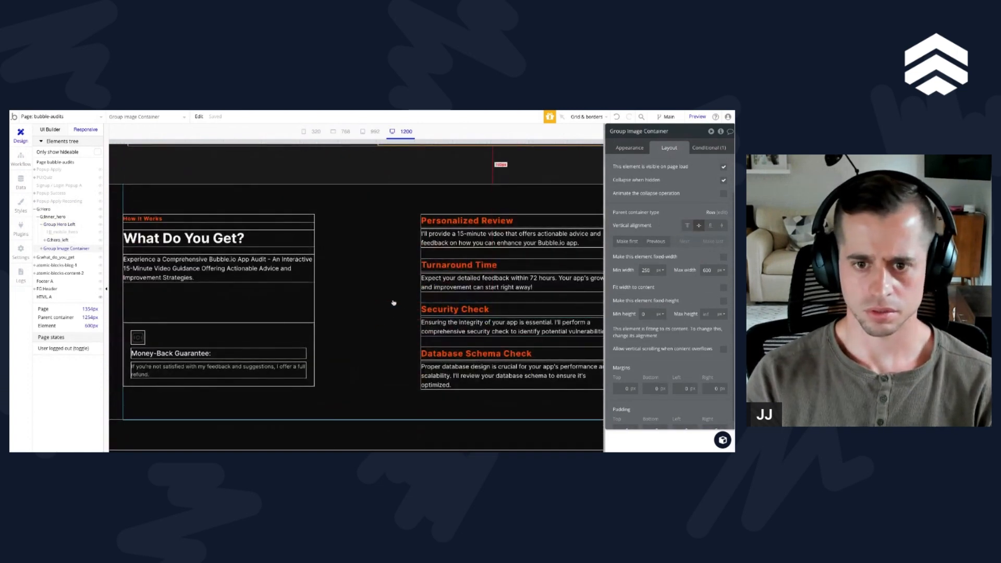
scroll(391, 302, "up", 1)
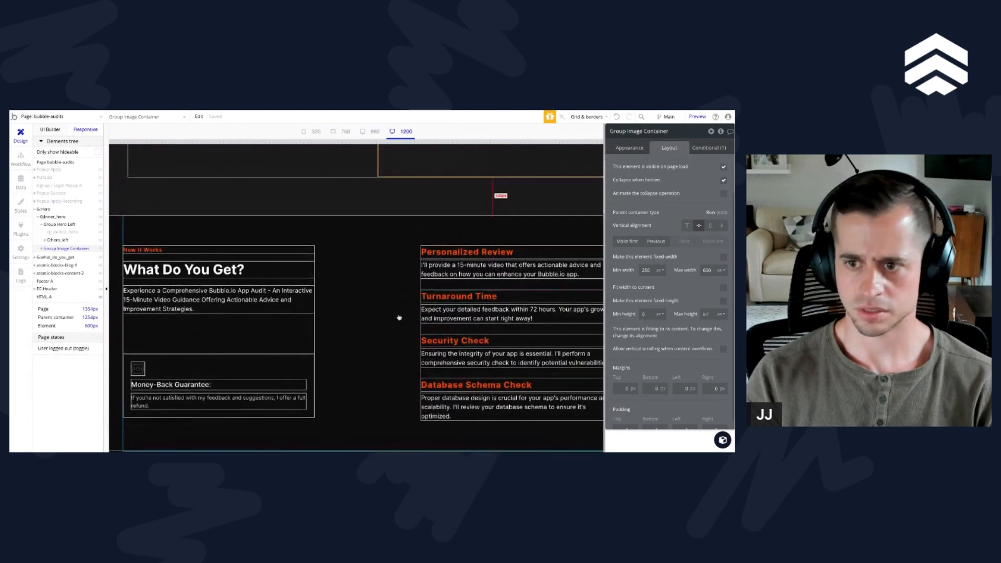
left_click(399, 317)
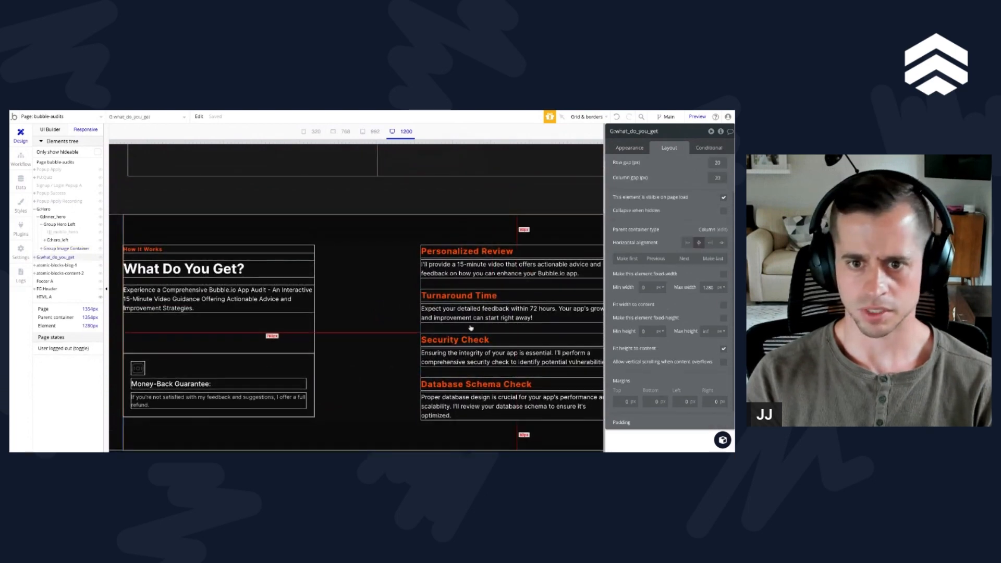
scroll(347, 325, "down", 1)
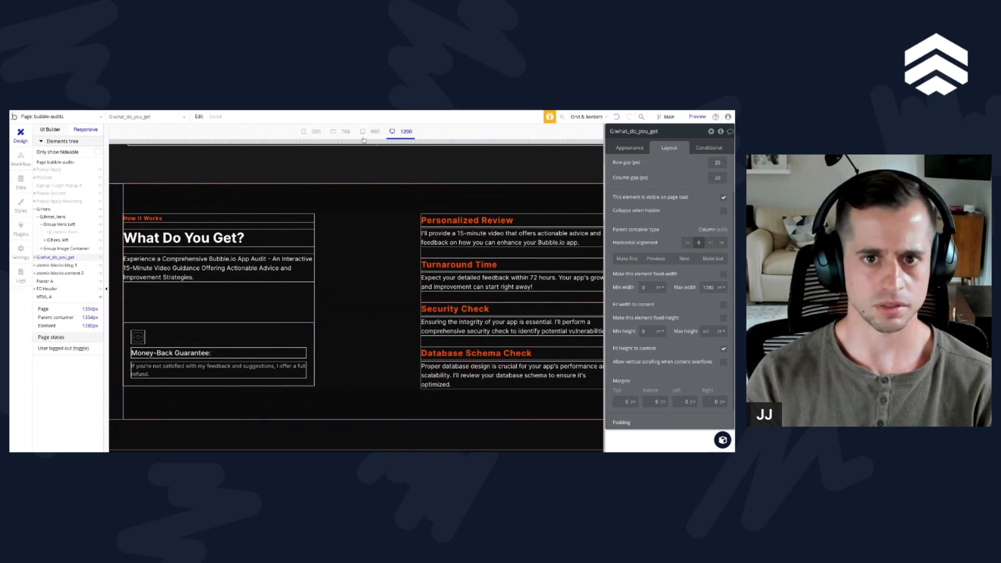
Step: Compare the alignment of the hero and the What Do You Get section at the 992 and 1200 breakpoints and wider
left_click(97, 119)
left_click(356, 211)
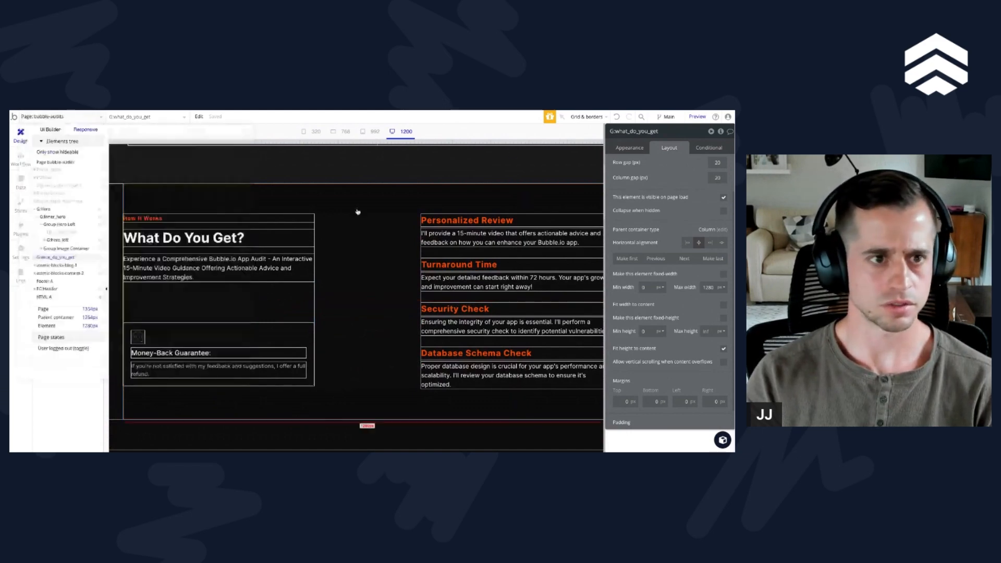
left_click(375, 132)
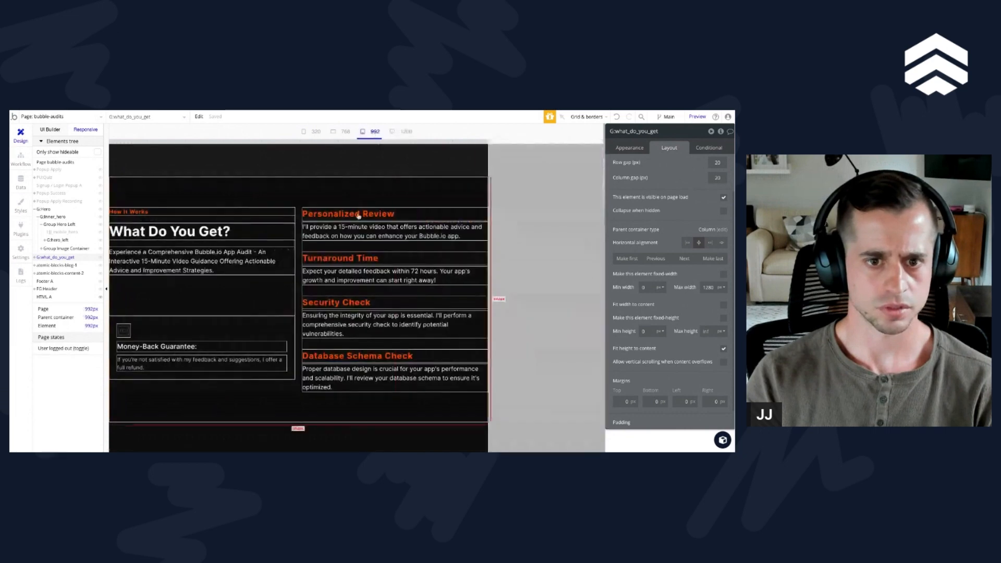
left_click(406, 132)
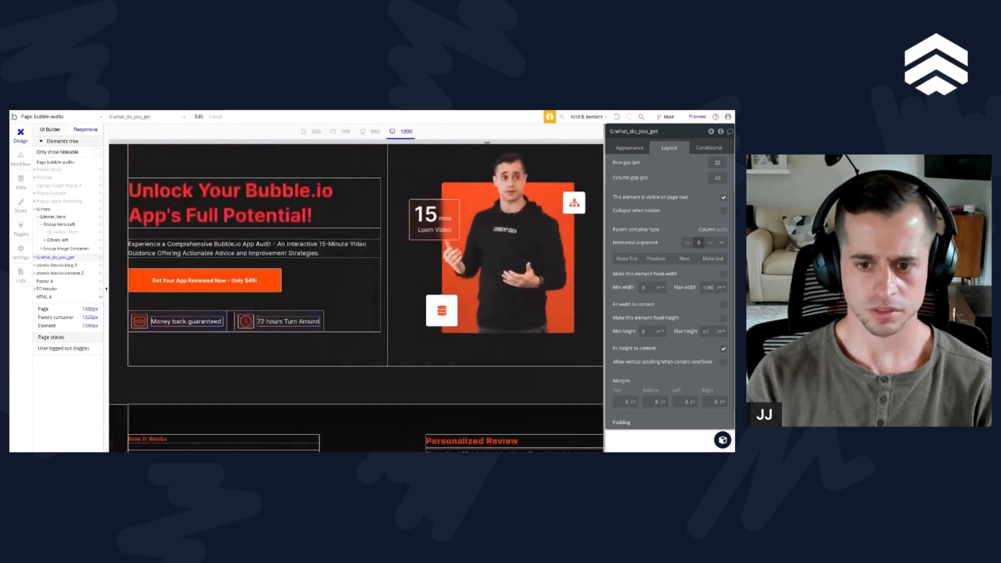
scroll(470, 228, "down", 1)
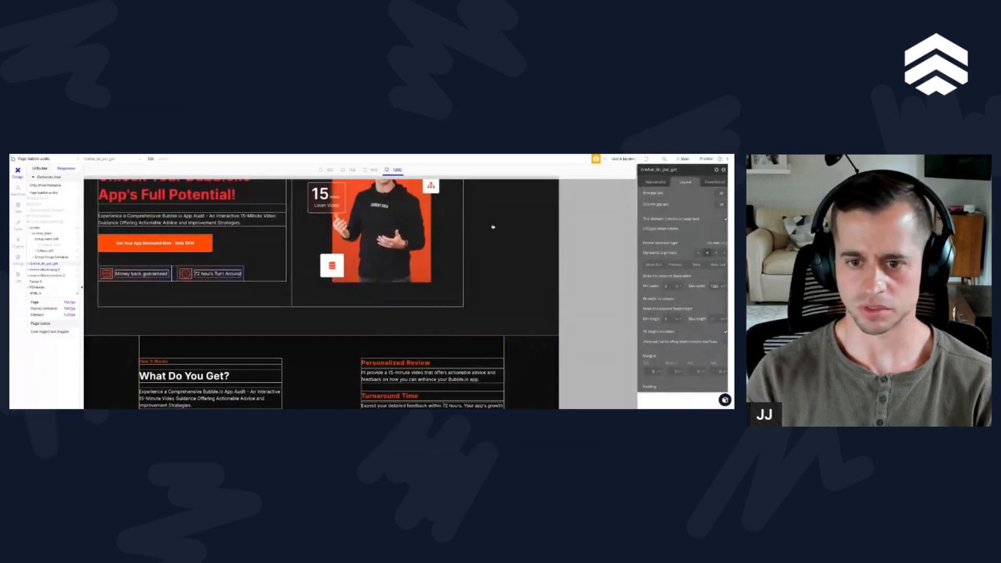
scroll(398, 302, "up", 2)
Step: Check G:inner_hero's container alignment and set G:Hero's container alignment to center, matching the What Do You Get section below
left_click(302, 229)
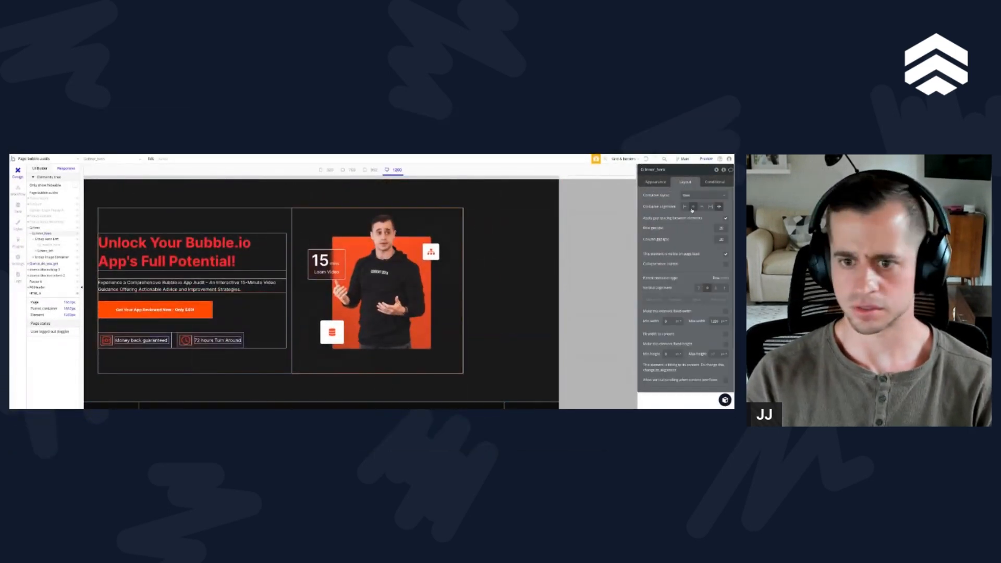
left_click(720, 207)
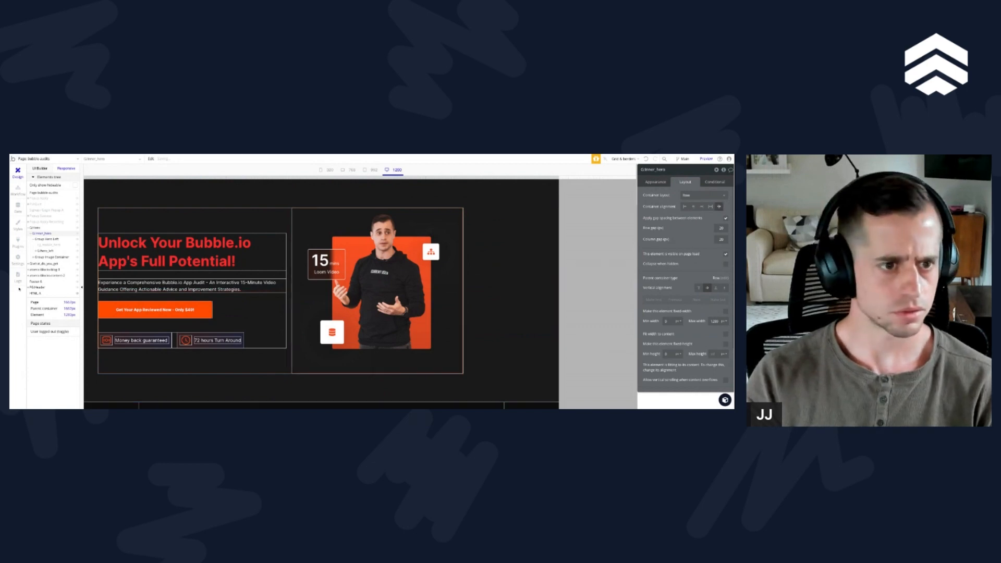
left_click(37, 228)
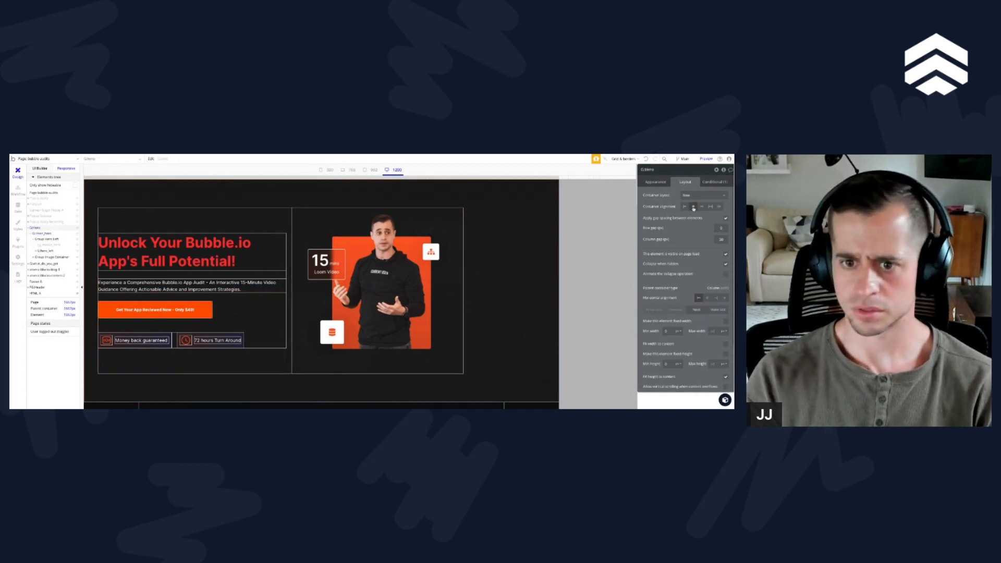
left_click(693, 208)
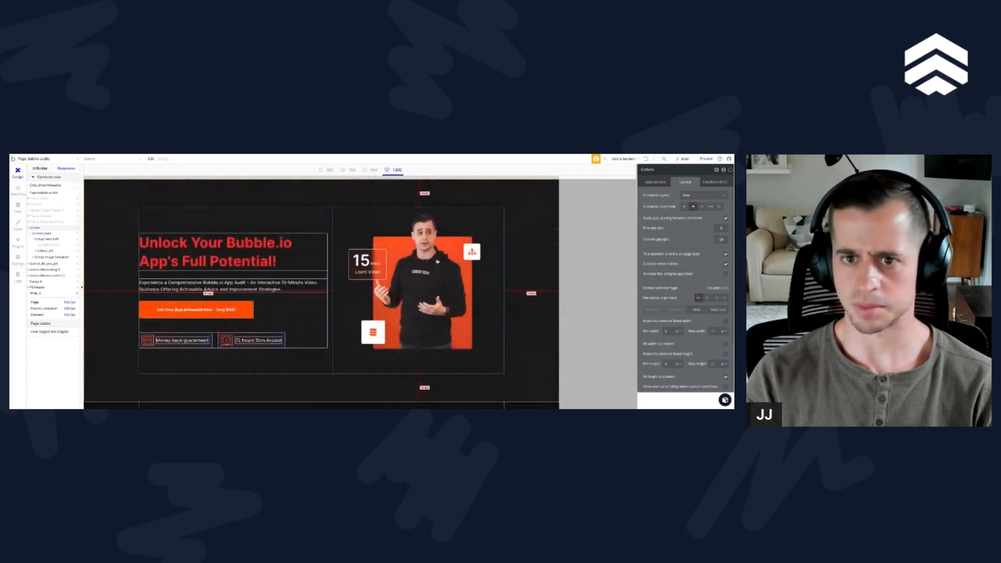
scroll(437, 262, "down", 3)
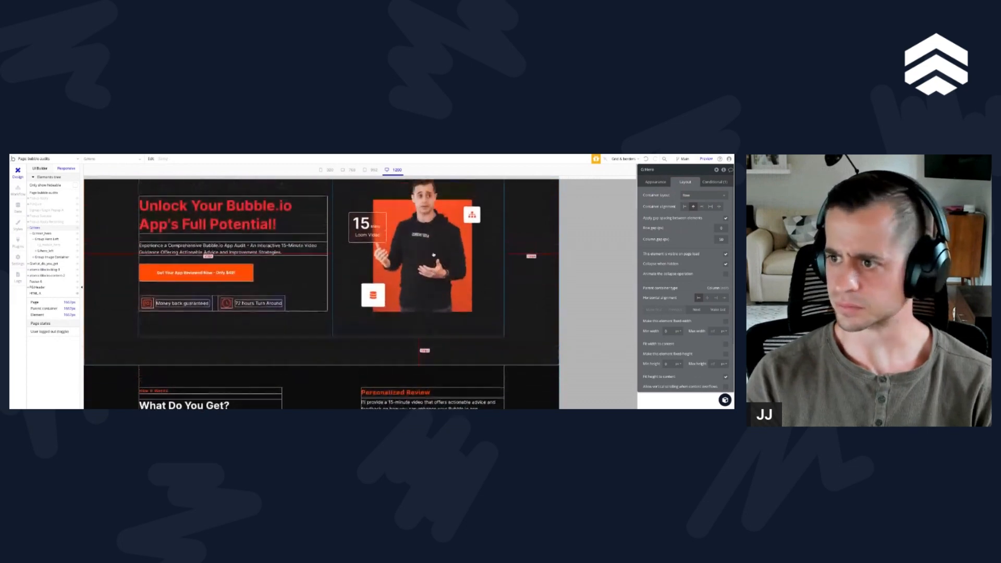
scroll(333, 259, "up", 5)
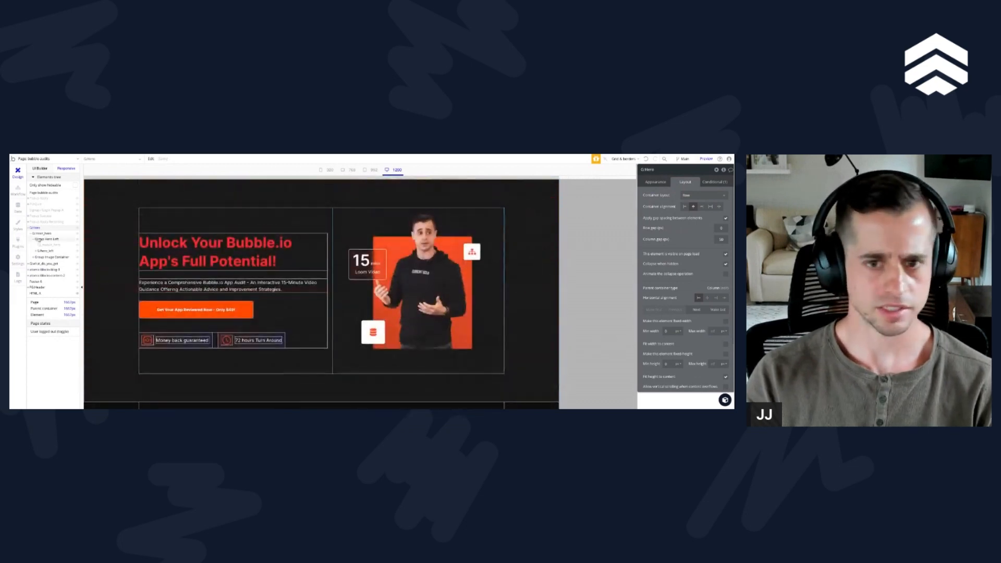
Step: Set the max width of G:inner_left and G:inner_feature_list to 600 px in the What Do You Get section
scroll(333, 258, "down", 5)
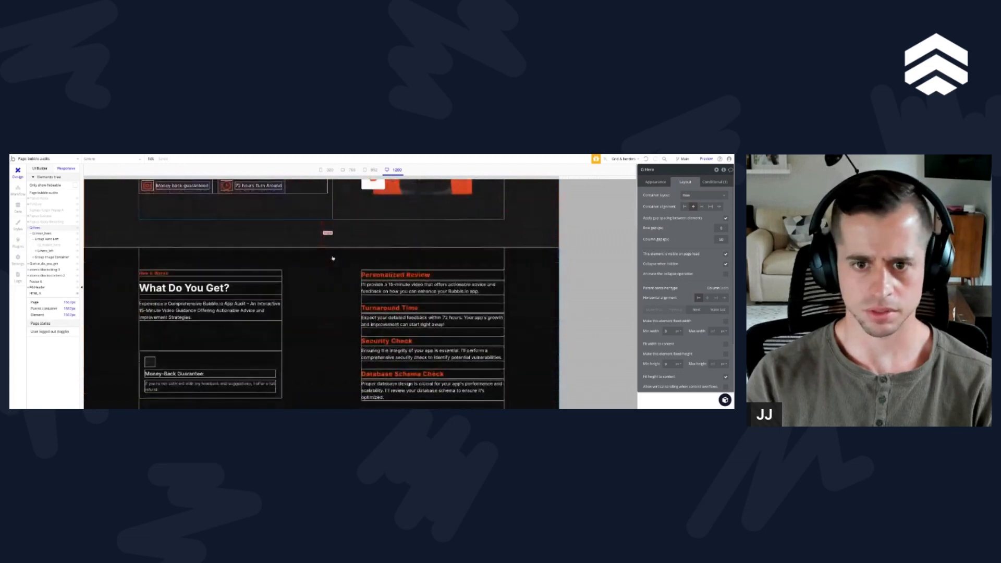
left_click(258, 320)
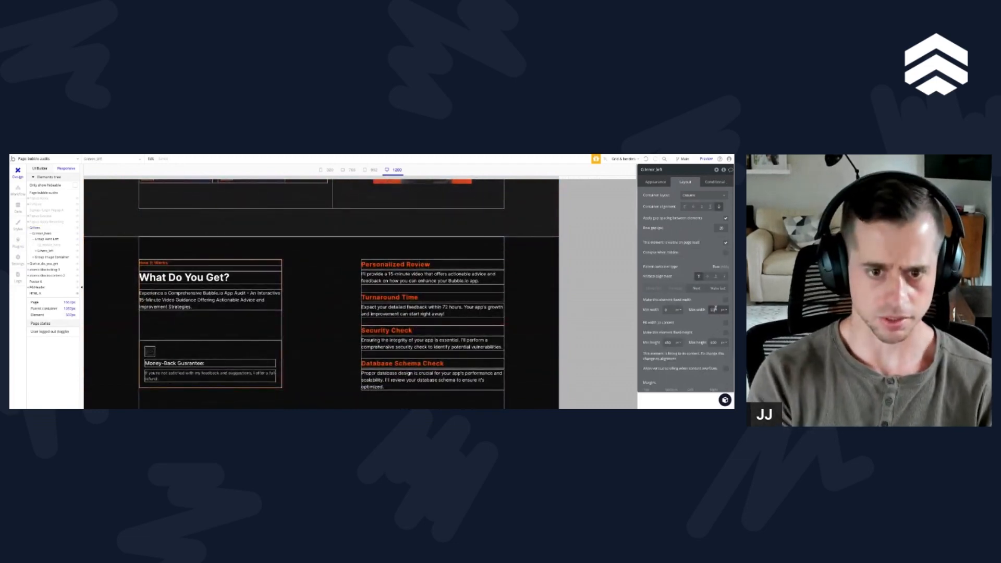
type("600")
left_click(403, 286)
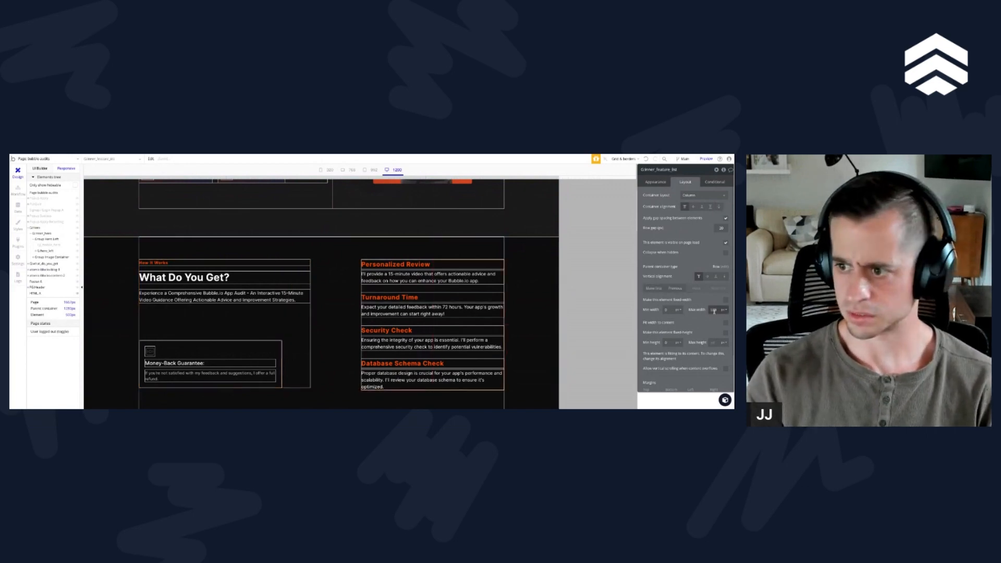
type("600")
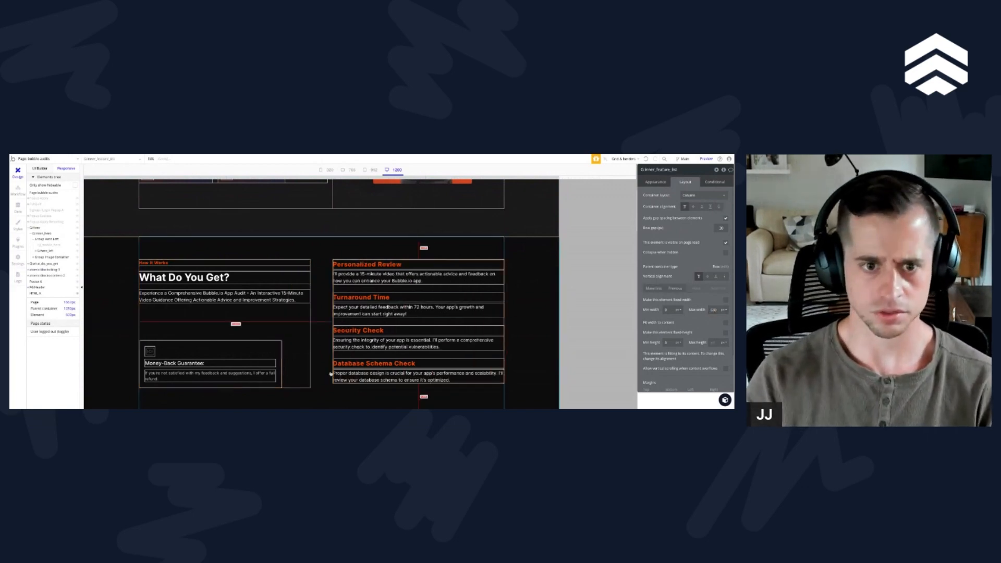
scroll(285, 359, "up", 4)
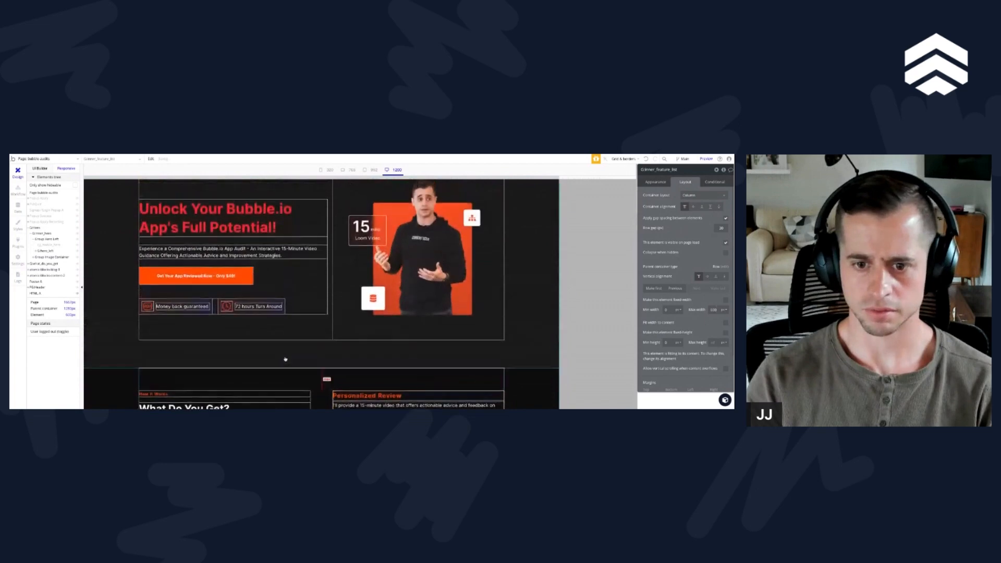
scroll(285, 359, "down", 4)
scroll(321, 294, "up", 1)
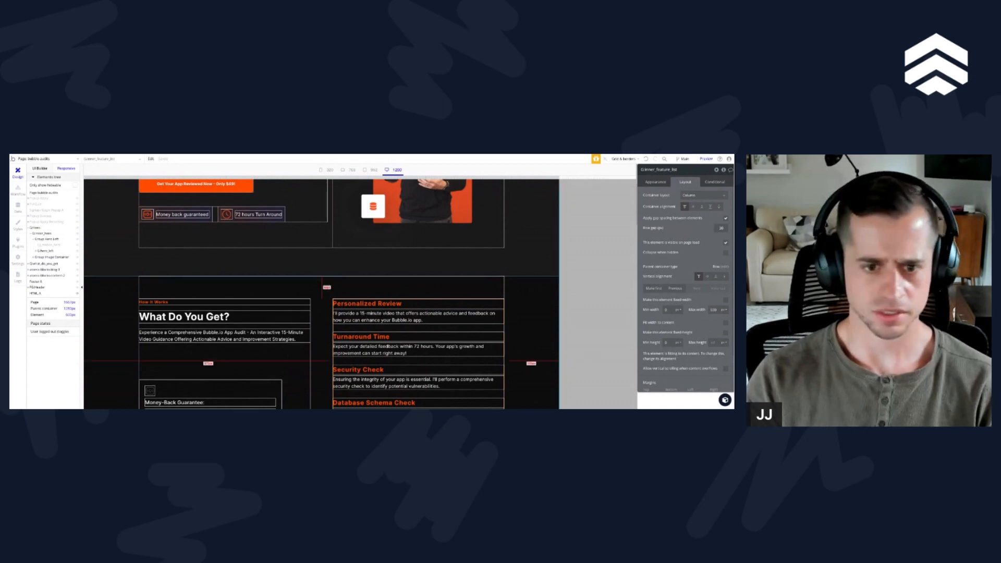
Step: Replace the What Do You Get subtitle's text with the Security Check description about ensuring the integrity of your app
left_click(219, 335)
left_click(648, 184)
triple_click(672, 200)
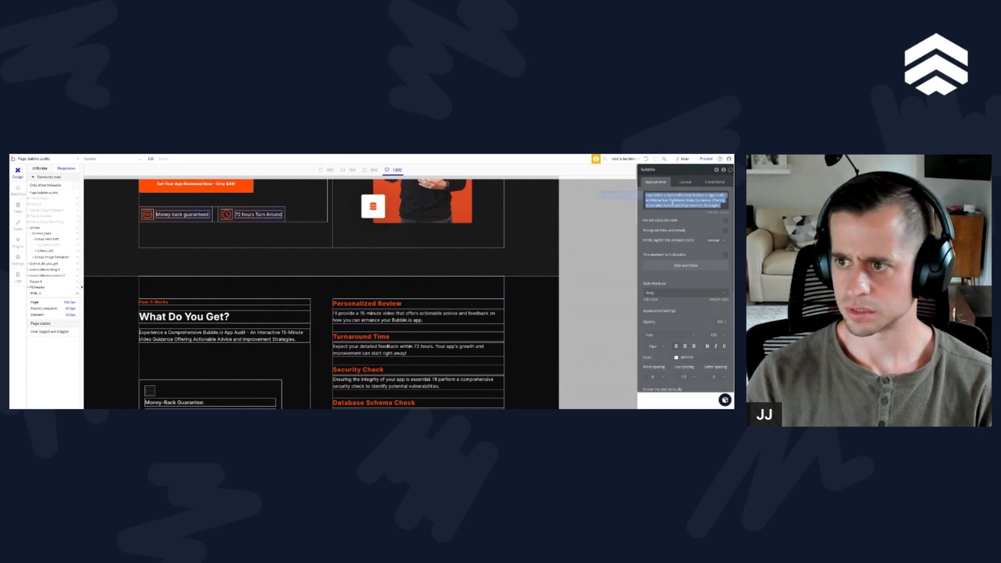
type("Ensuring the integrity of your app is essential. I'll perform a comprehensive security check to identify potential vulnerabilities.")
left_click(384, 338)
scroll(293, 340, "down", 2)
Step: Try to copy the style of the Money-Back Guarantee description onto the What Do You Get subtitle
right_click(224, 334)
mouse_move(245, 345)
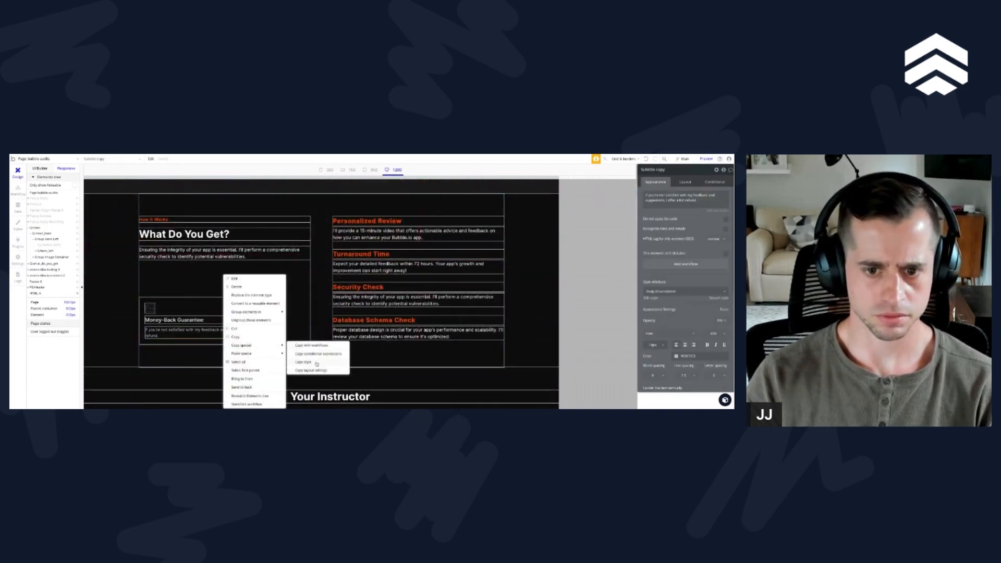
left_click(317, 363)
right_click(192, 252)
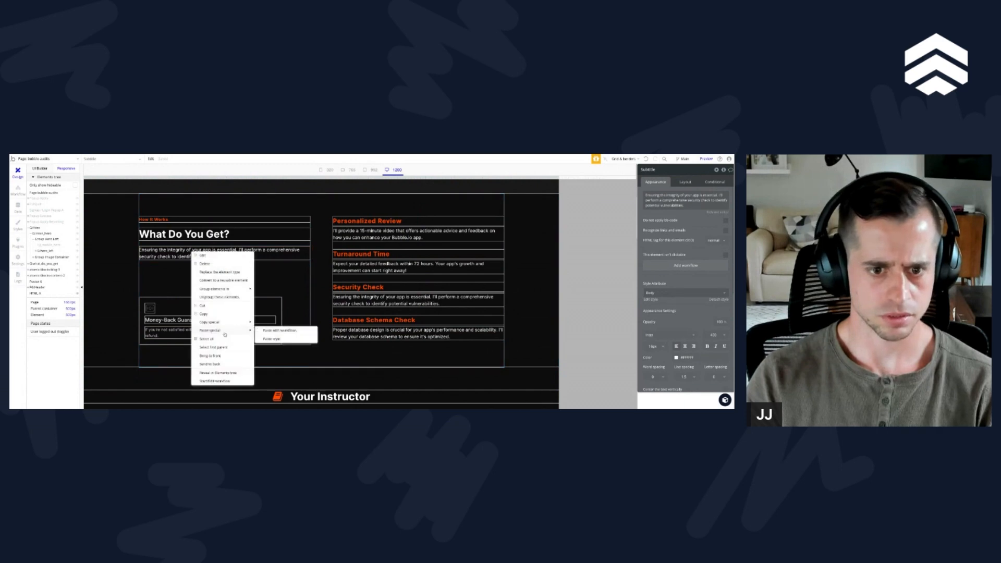
left_click(275, 339)
right_click(231, 255)
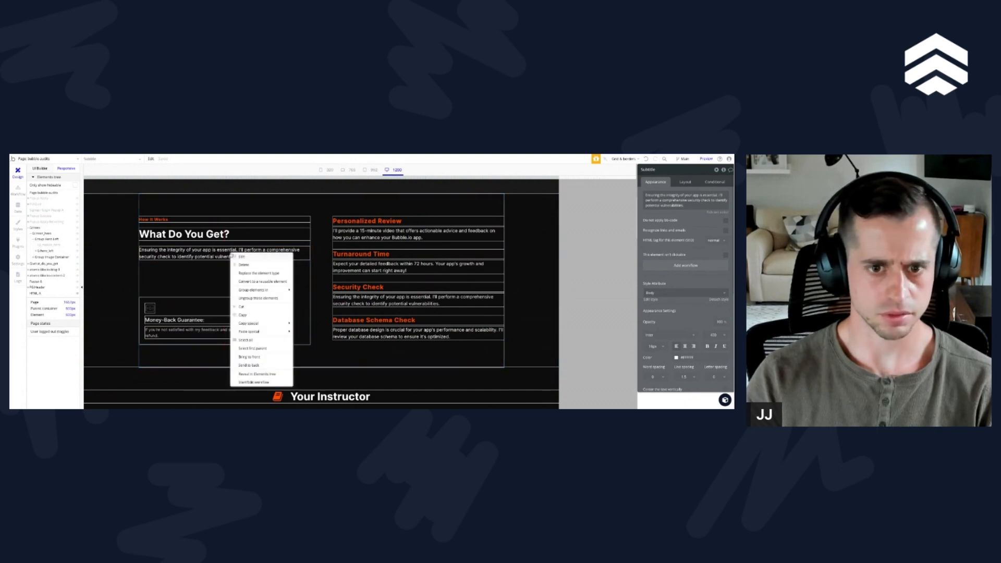
left_click(222, 327)
right_click(223, 328)
mouse_move(243, 347)
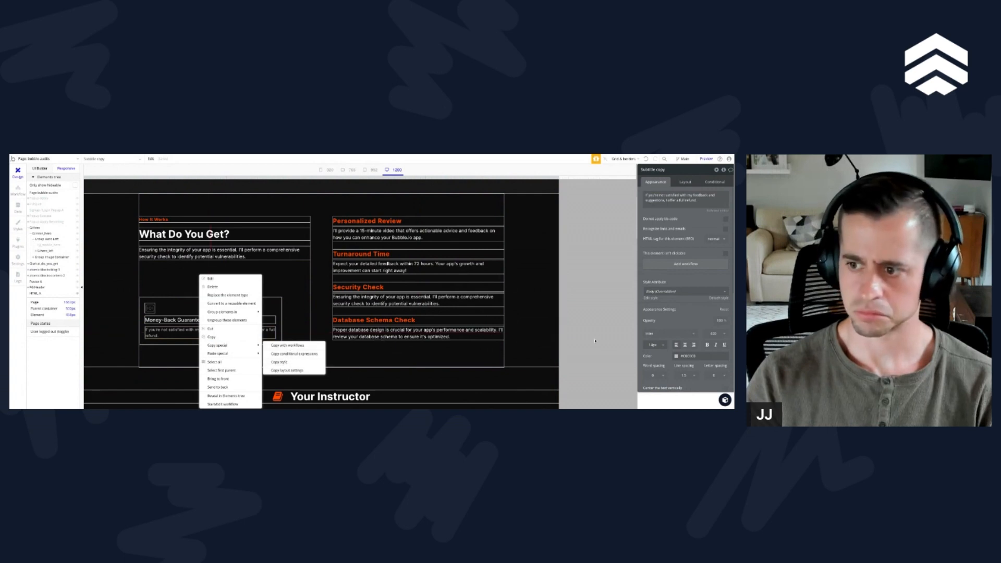
Step: Copy the Money-Back Guarantee description's grey font colour #C0C0C0 onto the What Do You Get subtitle and the Personalized Review description
left_click(688, 355)
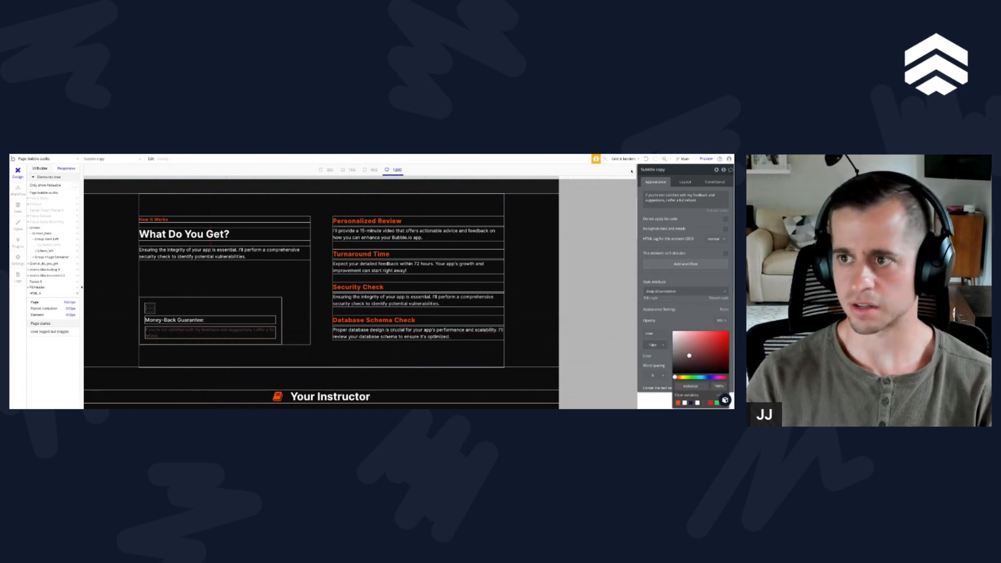
left_click(646, 158)
double_click(688, 356)
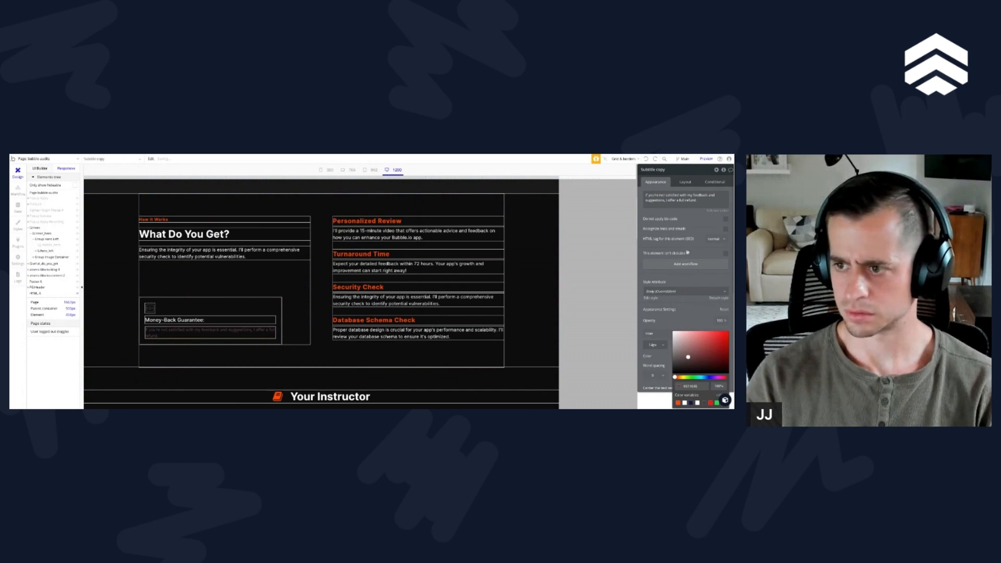
left_click(647, 159)
left_click(688, 355)
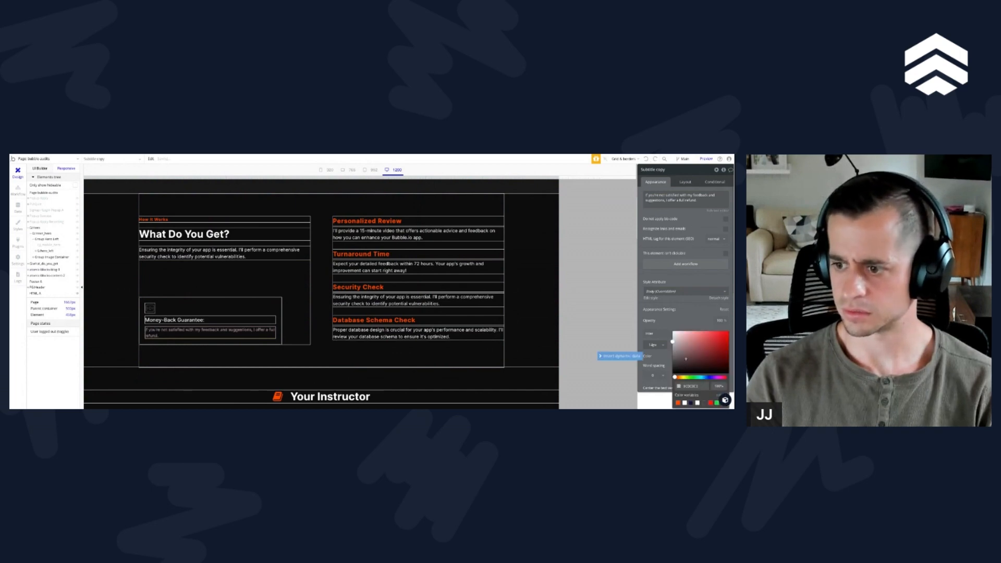
left_click_drag(683, 386, 687, 386)
left_click(219, 254)
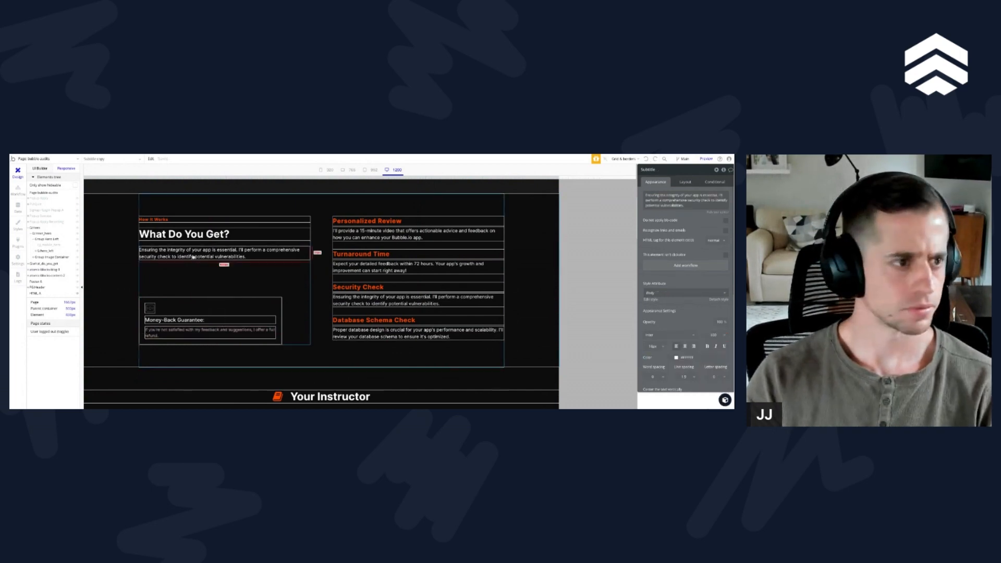
left_click(686, 357)
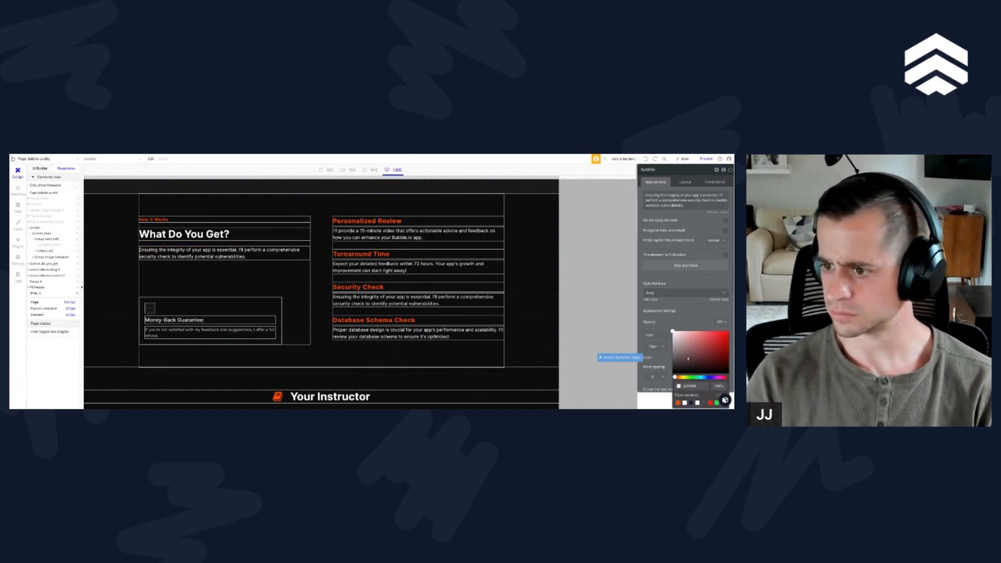
left_click(380, 237)
left_click(416, 264)
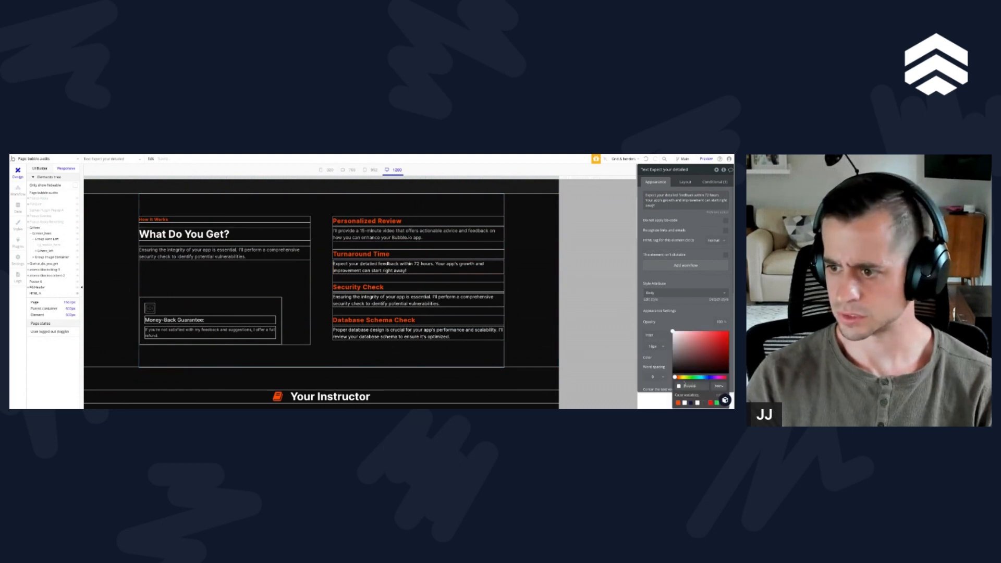
Step: Rename the Body text style as Body_Grey_#C0C0C0 and set its font colour to #C0C0C0
left_click(17, 230)
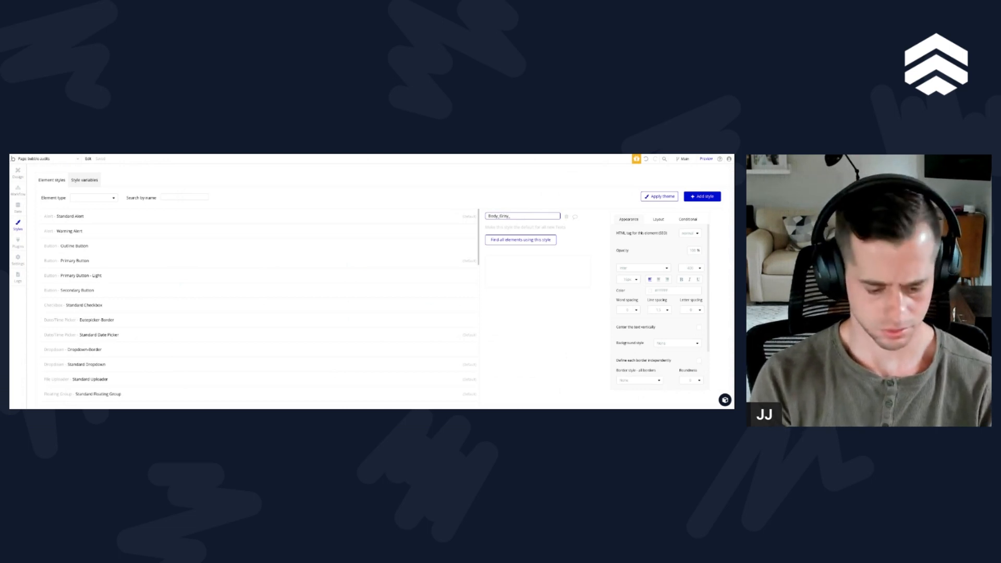
type("C0C0C0")
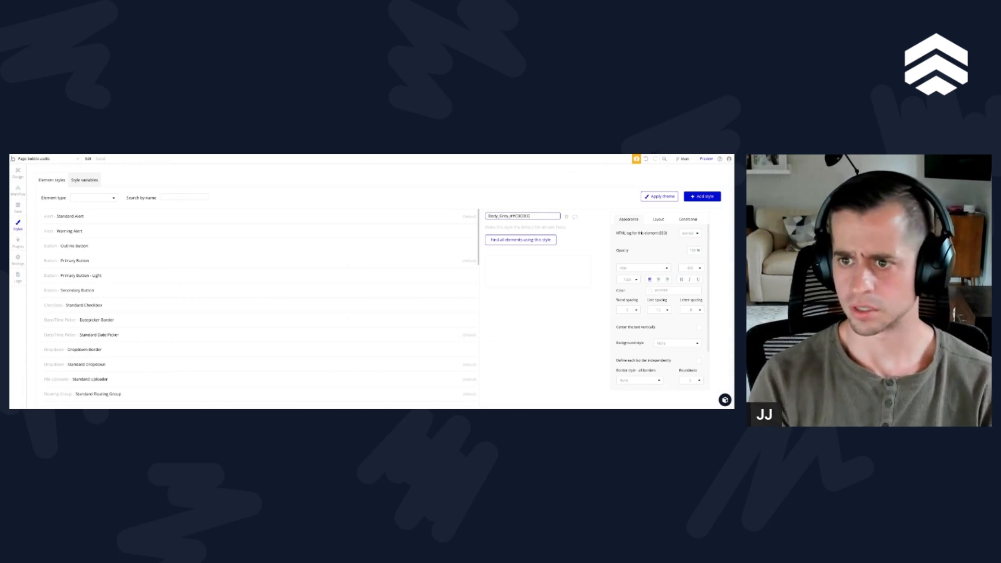
left_click(670, 290)
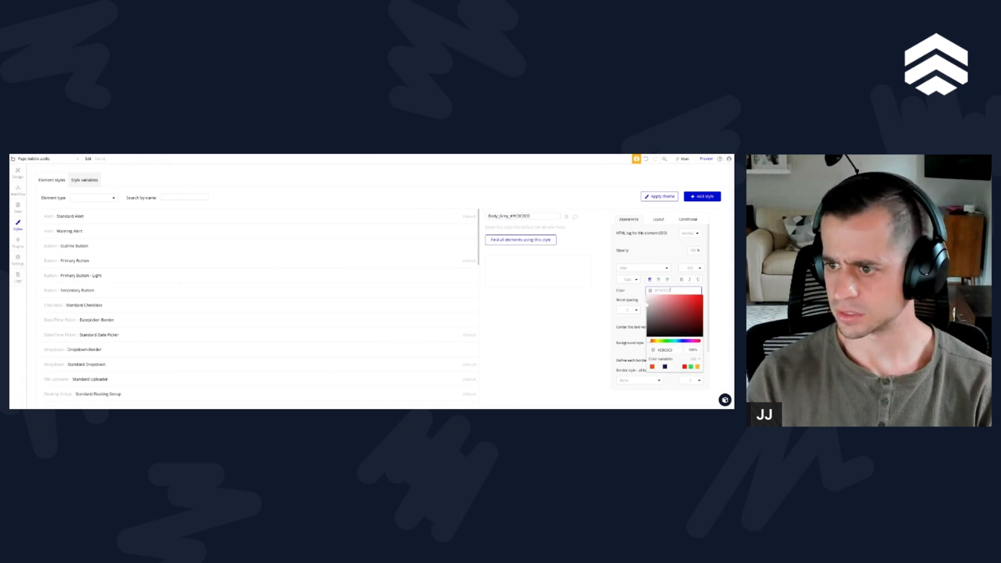
left_click(594, 232)
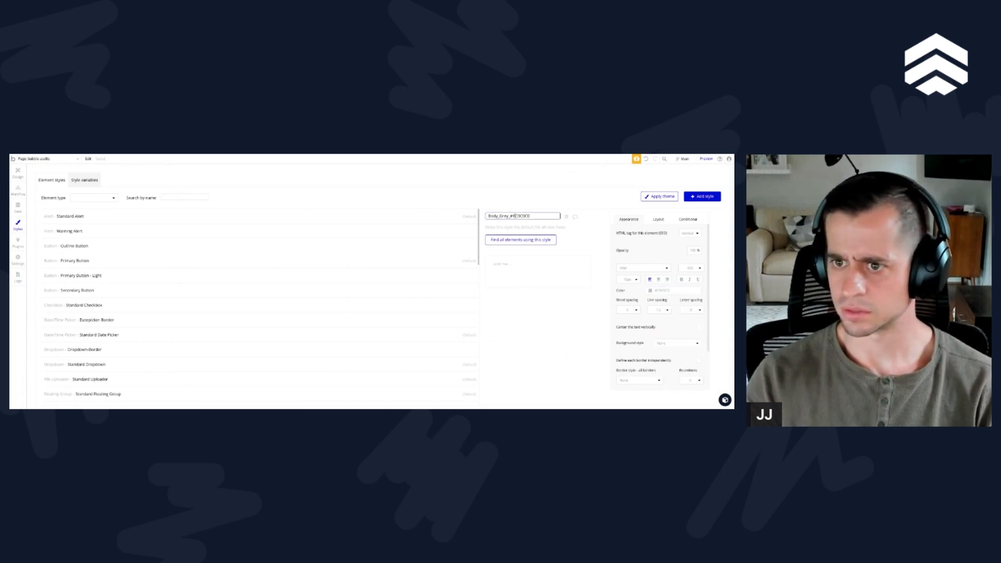
left_click(686, 200)
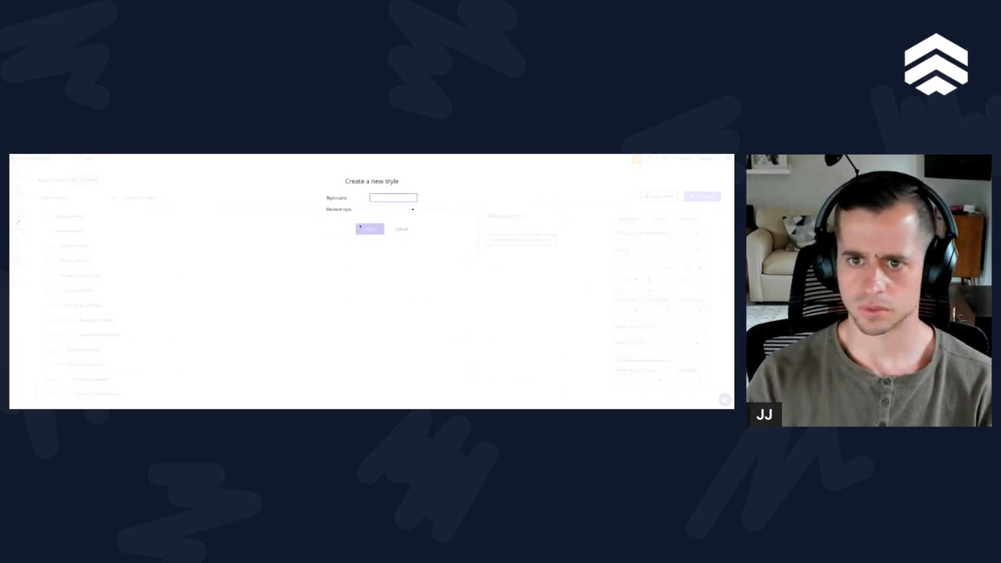
left_click(402, 230)
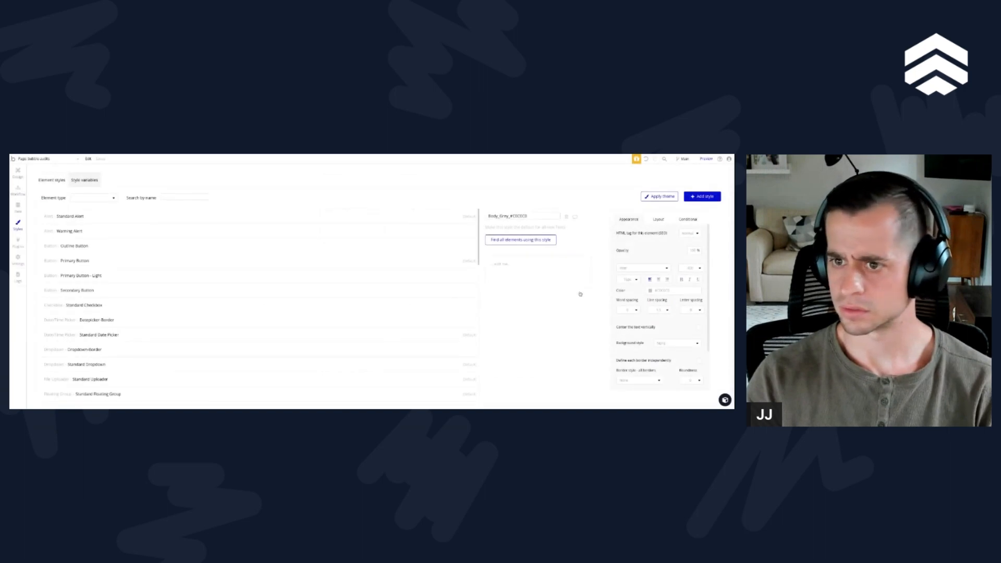
Step: Return to the page design and check which style the Your Instructor biography text uses
mouse_move(454, 266)
left_click(18, 189)
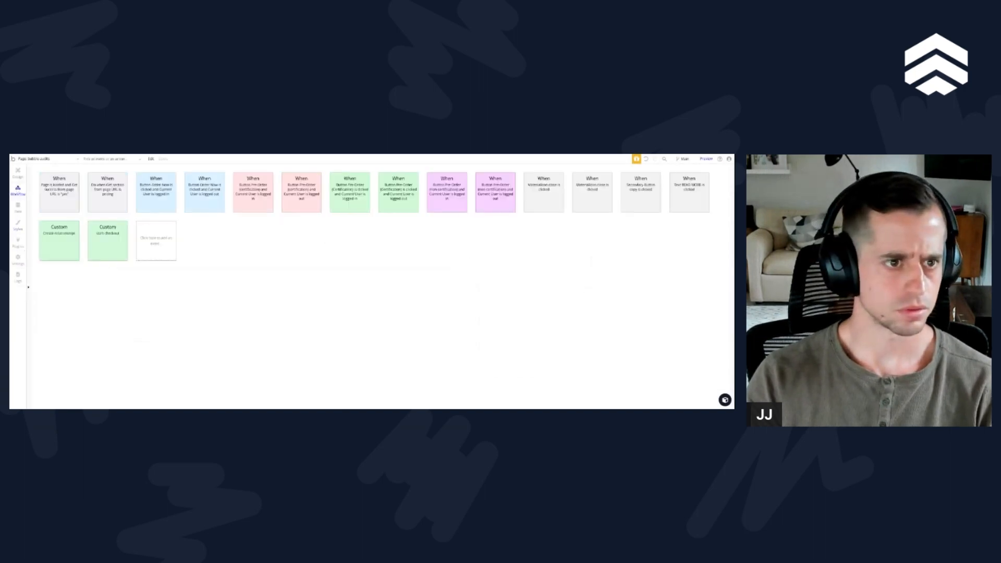
left_click(18, 173)
scroll(268, 261, "down", 5)
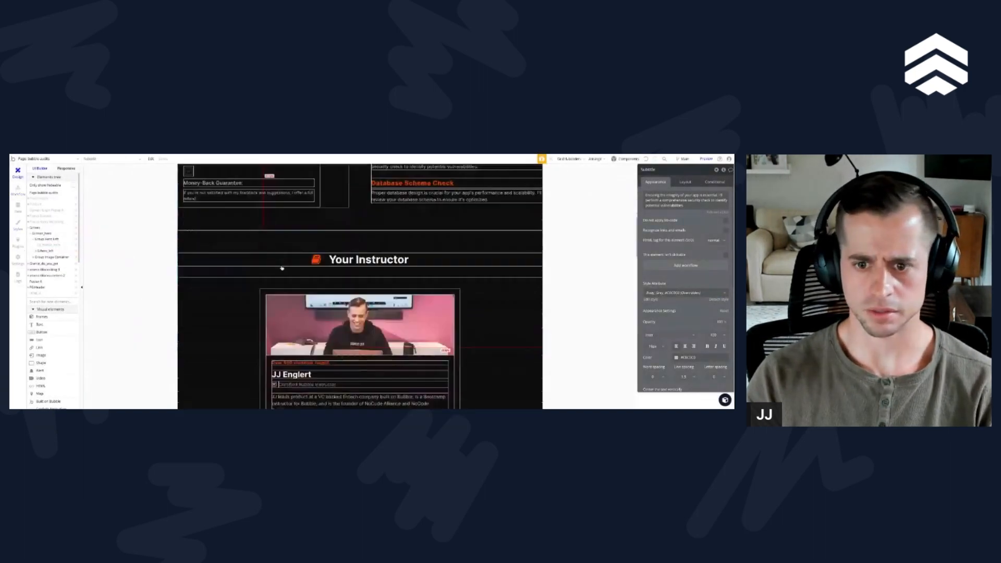
left_click(289, 274)
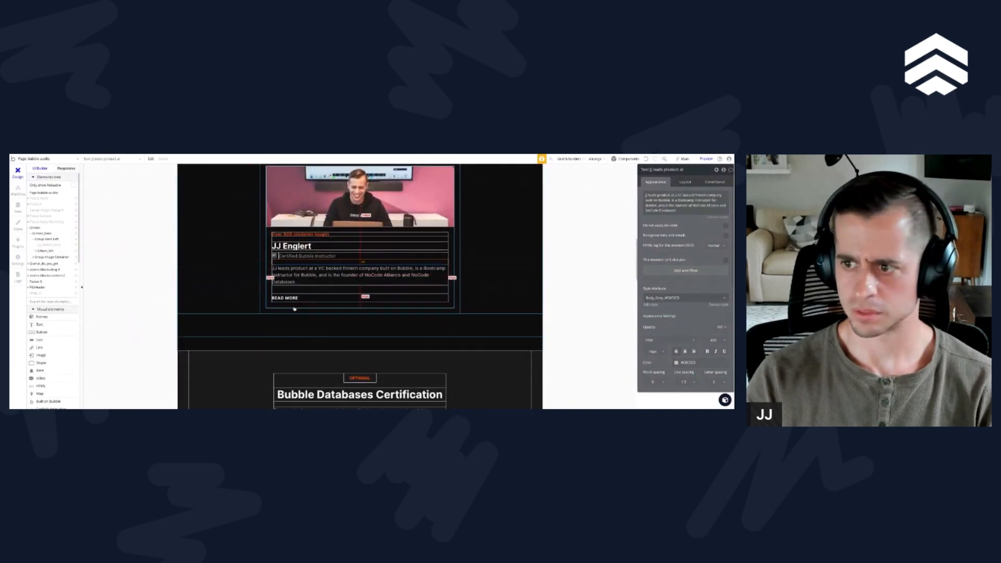
scroll(292, 339, "up", 5)
scroll(294, 372, "down", 5)
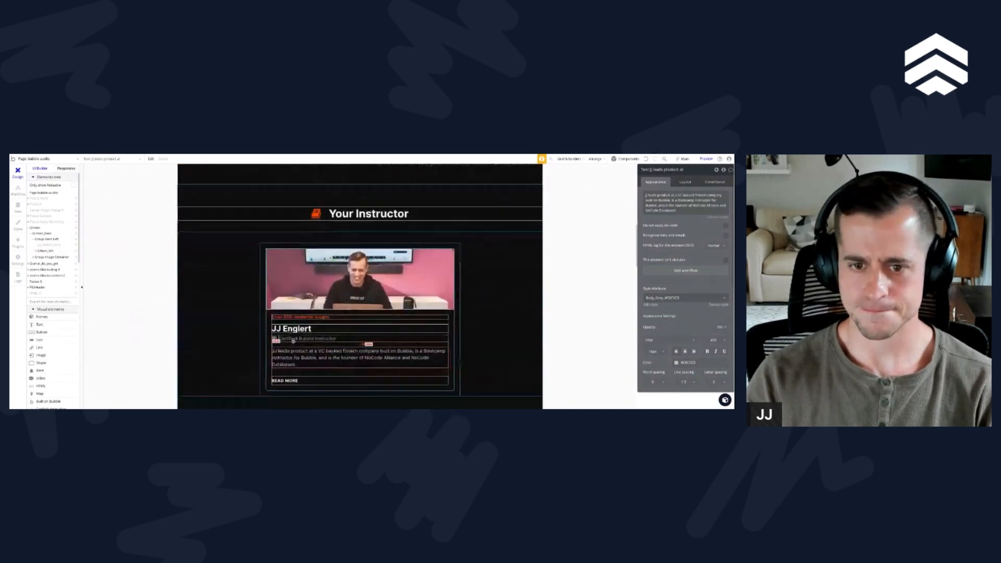
Step: Undo the rename and colour change made to the original Body text style
left_click(18, 224)
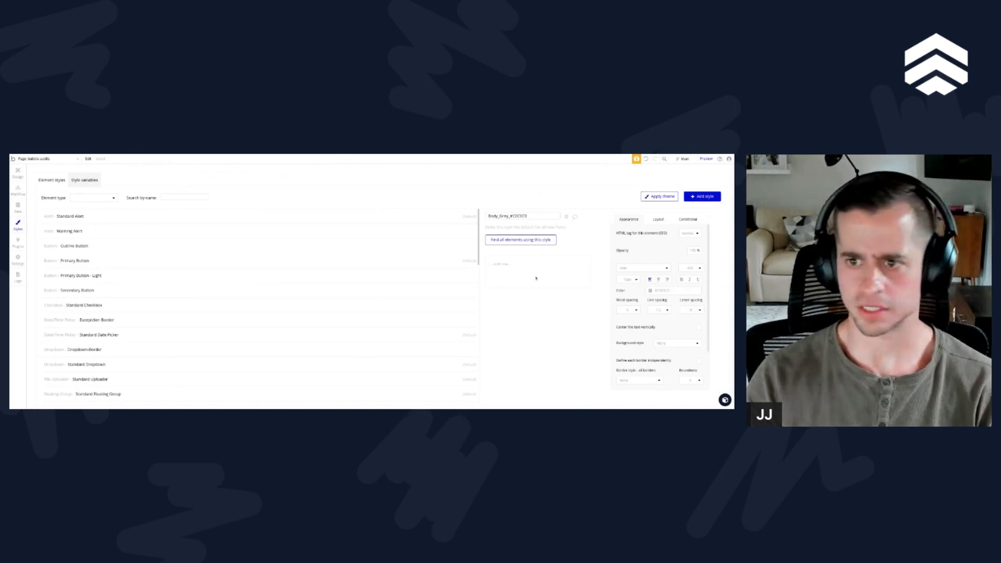
double_click(522, 216)
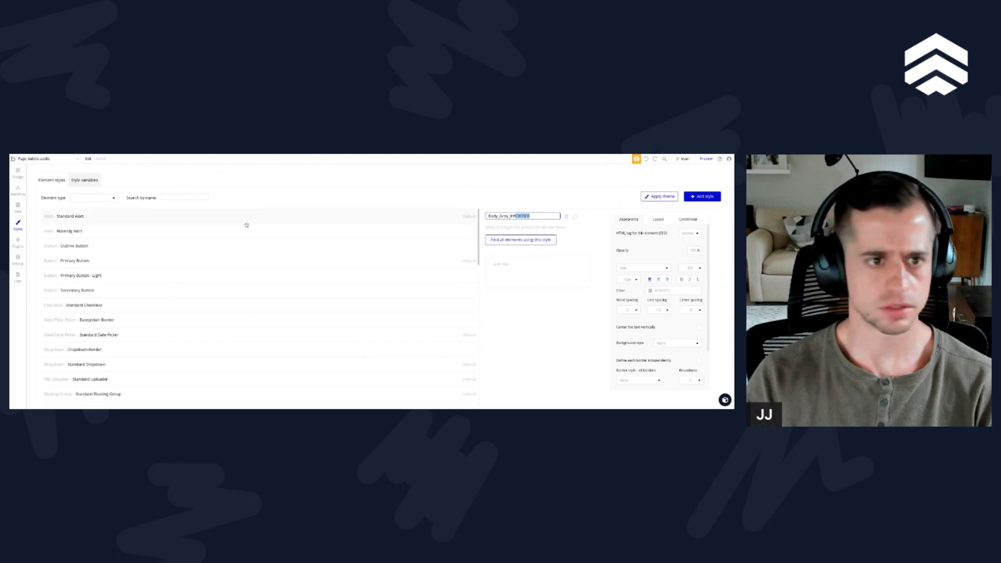
scroll(151, 265, "down", 6)
right_click(87, 305)
left_click(100, 313)
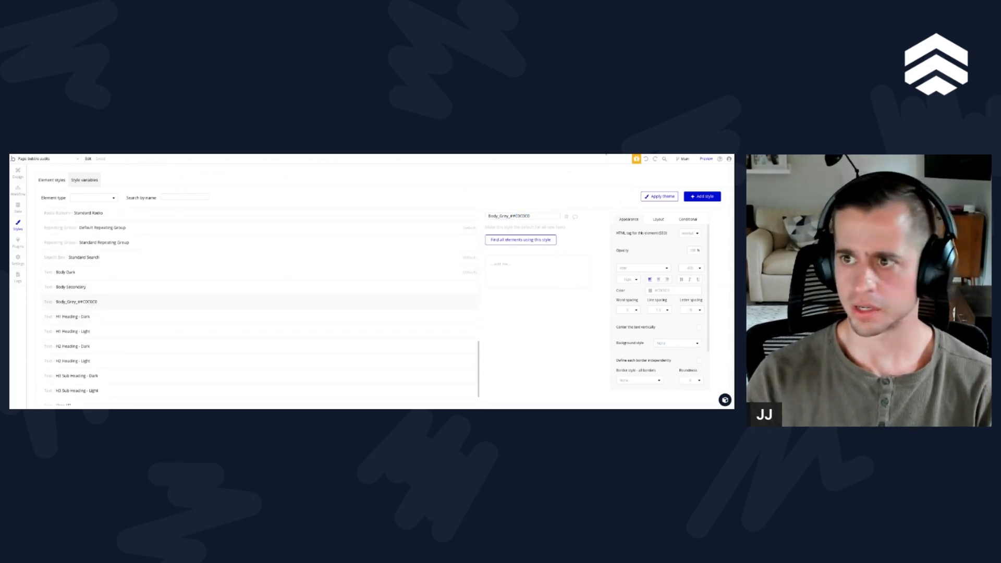
left_click(646, 159)
Step: Duplicate the Body text style as a grey variant named Body_Grey_#C0C0C0
right_click(76, 273)
left_click(87, 287)
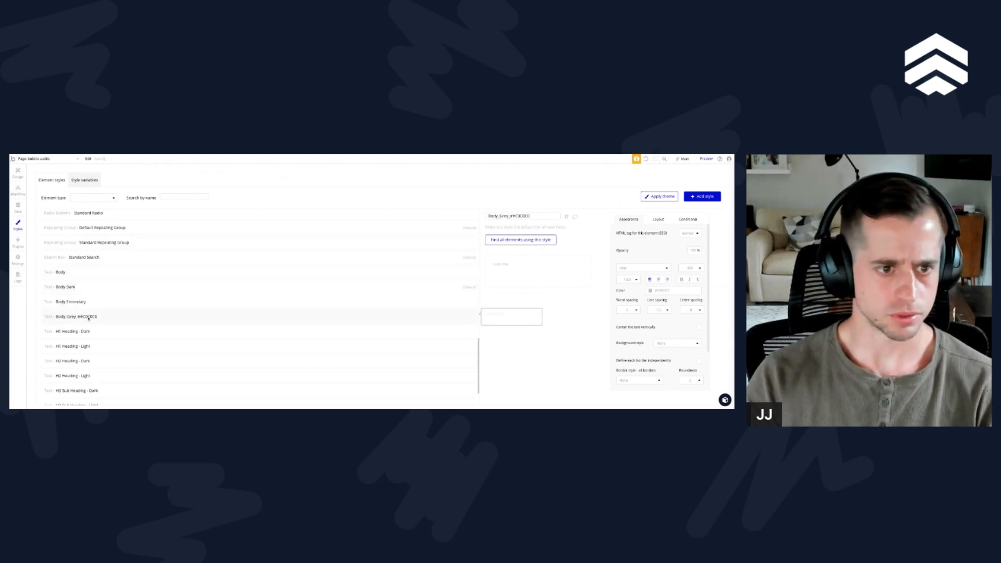
left_click(514, 216)
key("BackSpace")
Step: Return to the page design and apply the Body_Grey_#C0C0C0 style to the Personalized Review description text
left_click(18, 190)
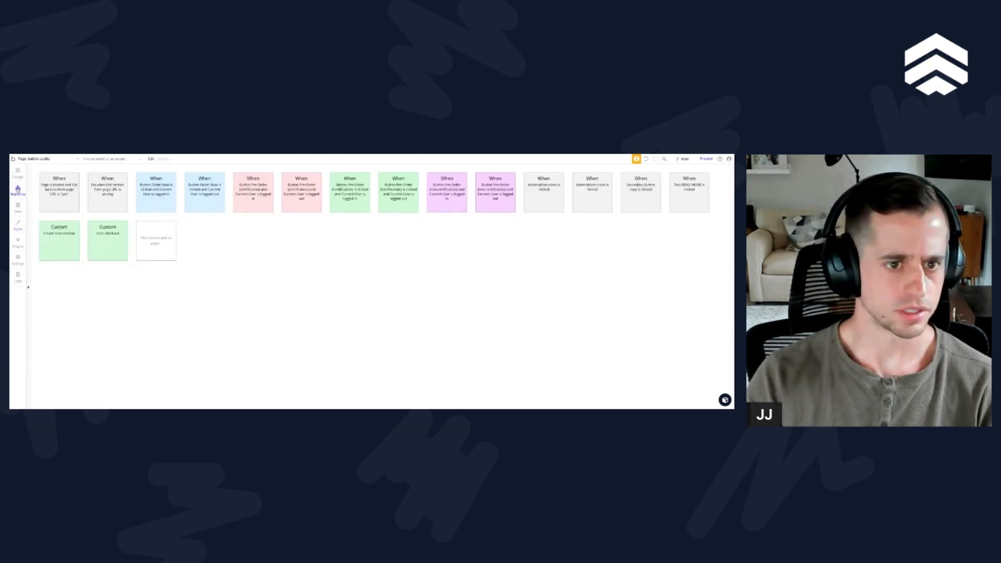
left_click(18, 172)
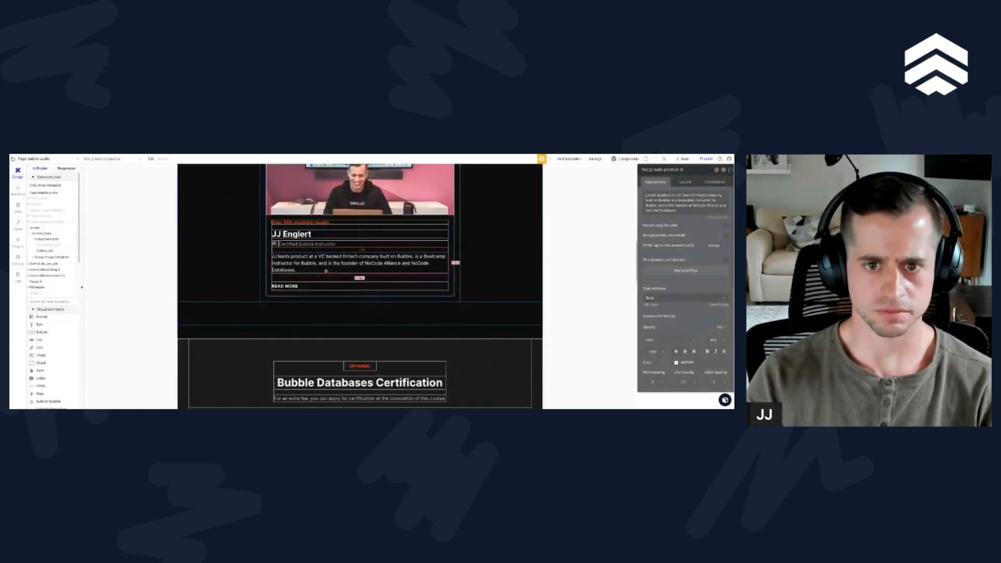
scroll(360, 263, "up", 2)
scroll(313, 258, "down", 4)
scroll(274, 254, "up", 6)
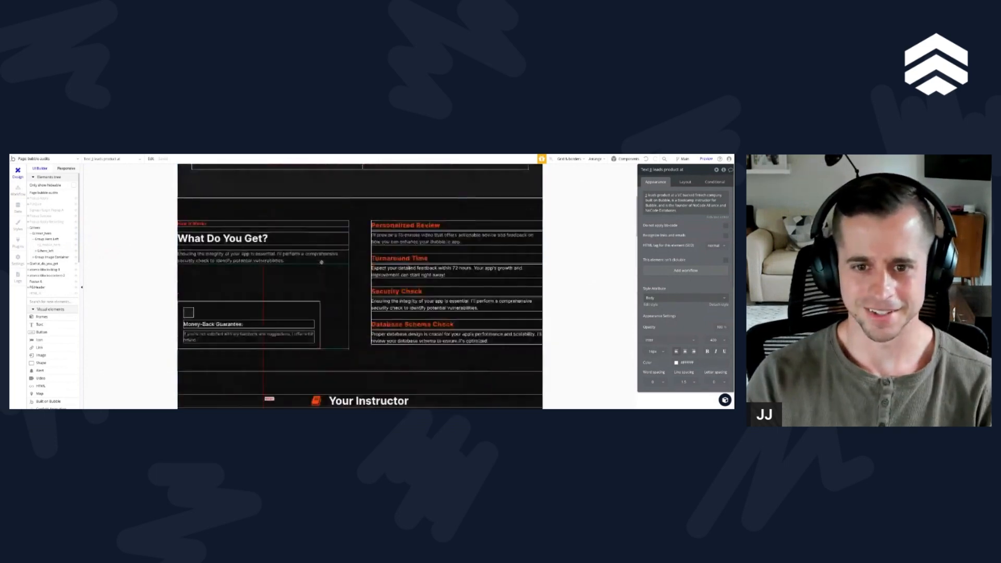
left_click(443, 238)
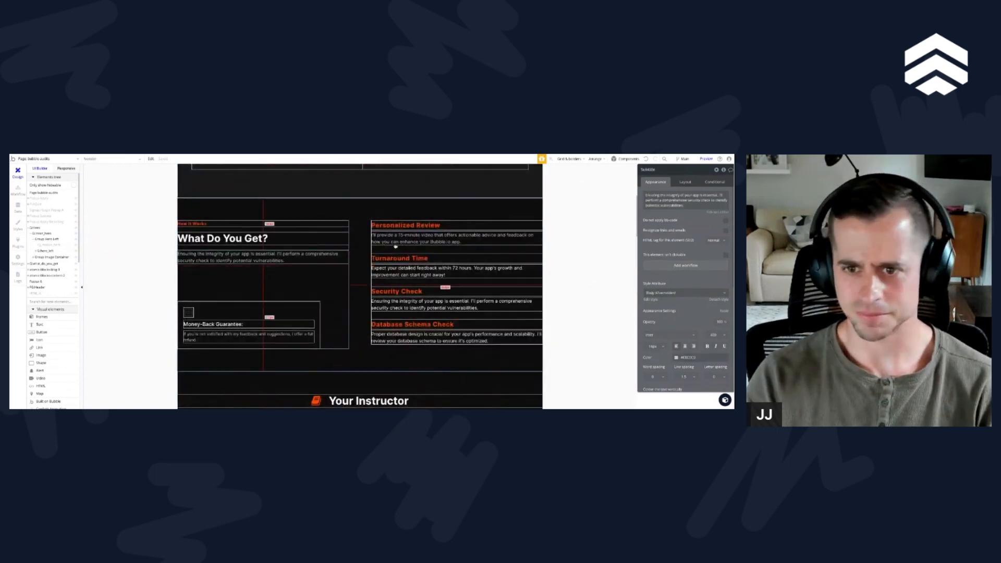
left_click(661, 292)
type("bod")
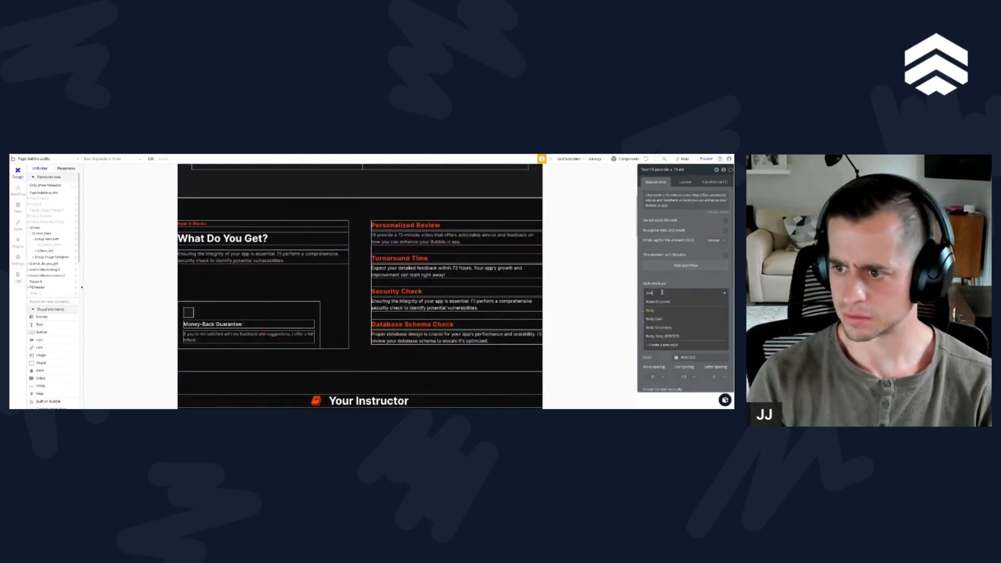
key("Down")
key("Return")
Step: Apply the Body_Grey_#C0C0C0 style to the Turnaround Time description text
left_click(458, 271)
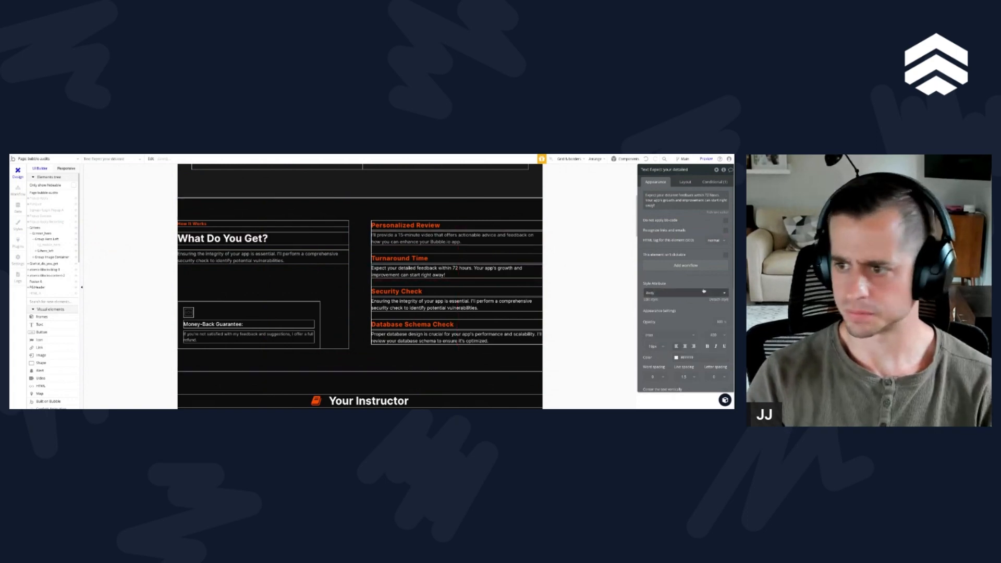
left_click(678, 292)
type("bod")
key("Down")
key("Down")
key("Down")
key("Down")
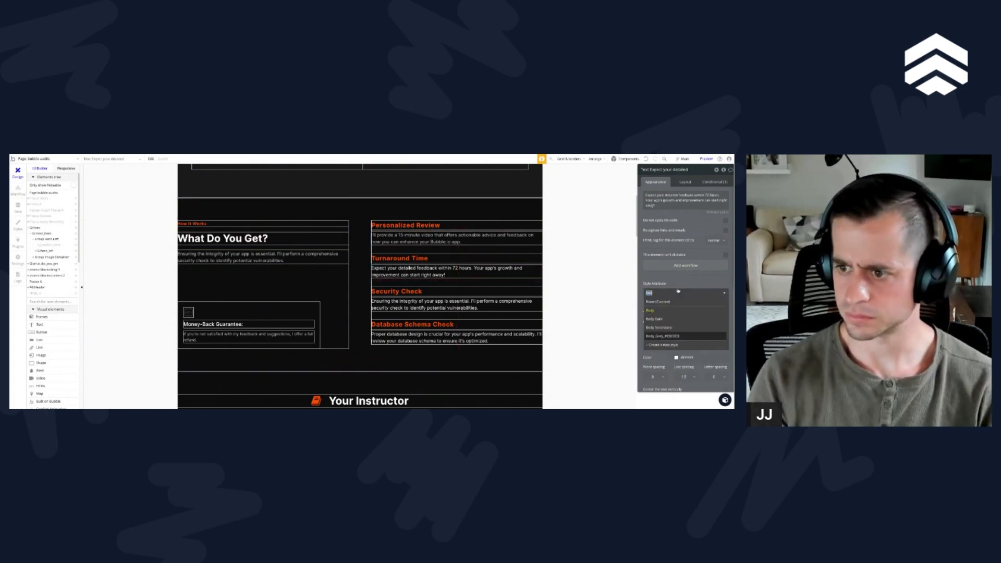
key("Return")
Step: Apply the Body_Grey_#C0C0C0 style to the Security Check description text
left_click(453, 305)
left_click(678, 292)
type("bod")
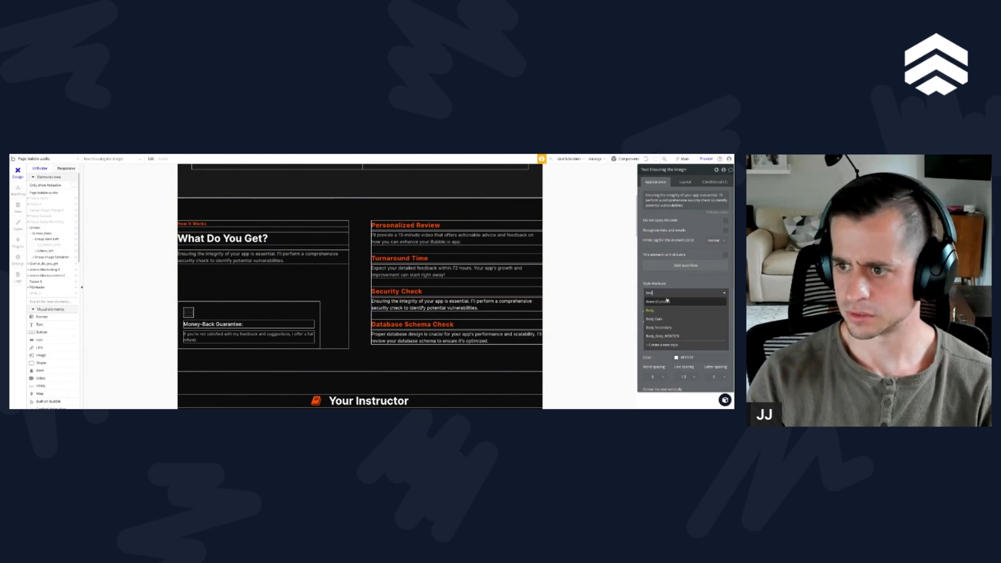
left_click(671, 344)
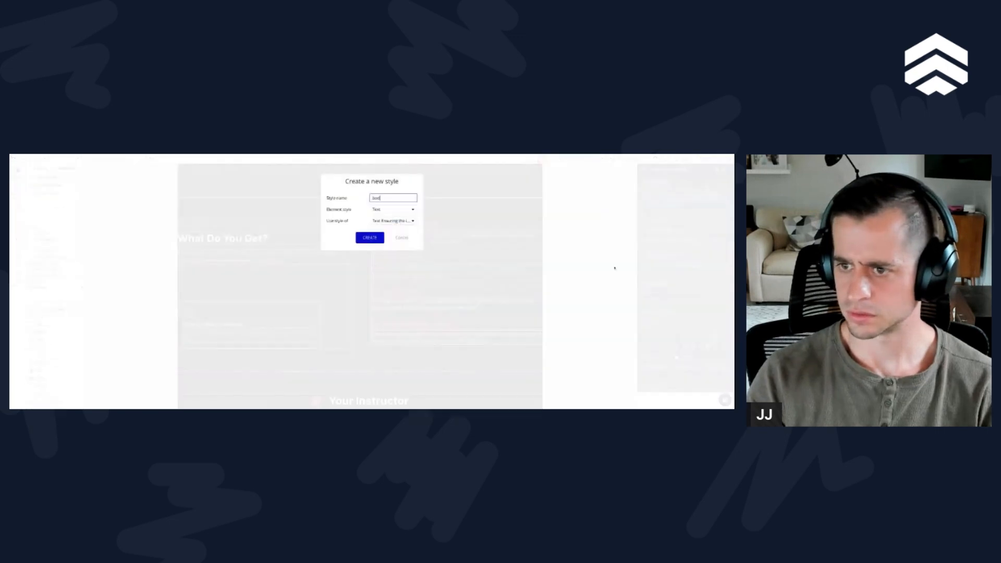
left_click(400, 237)
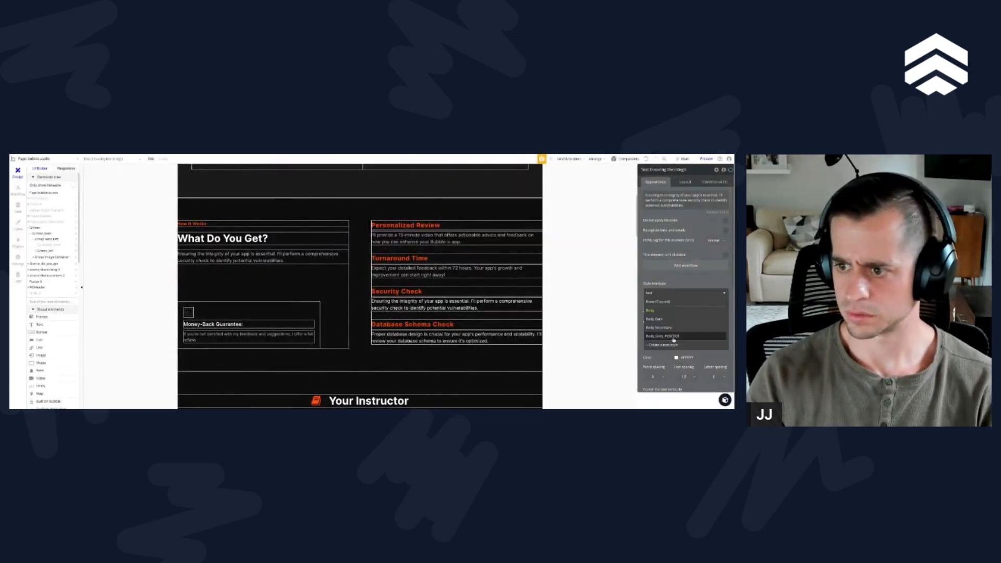
Step: Apply the Body_Grey_#C0C0C0 style to the Database Schema Check description text
left_click(437, 335)
left_click(678, 292)
type("bod")
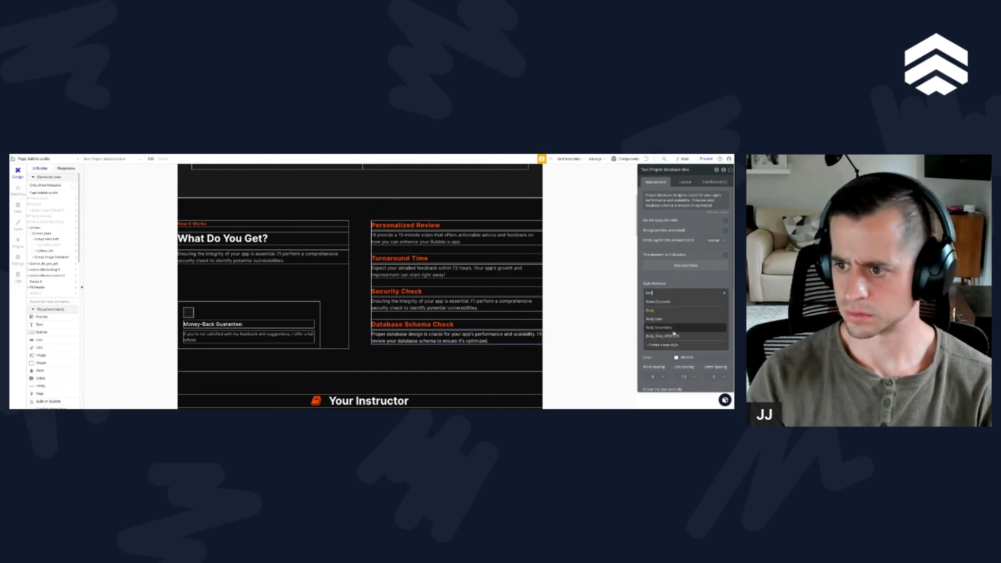
left_click(672, 337)
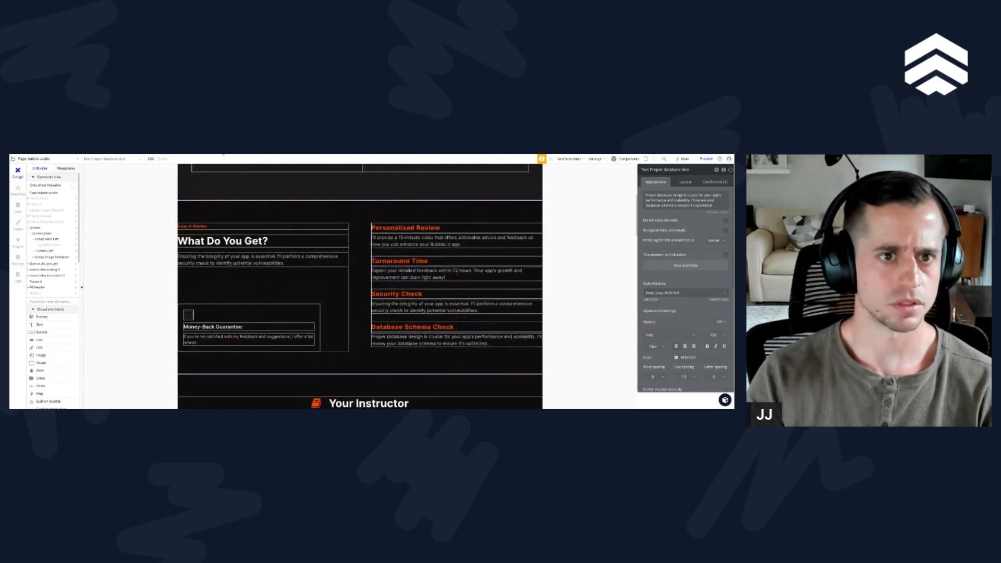
Step: Change the bubble-audits page title to Bubble Technical Audits | NoCode Alliance
left_click(44, 192)
left_click(696, 195)
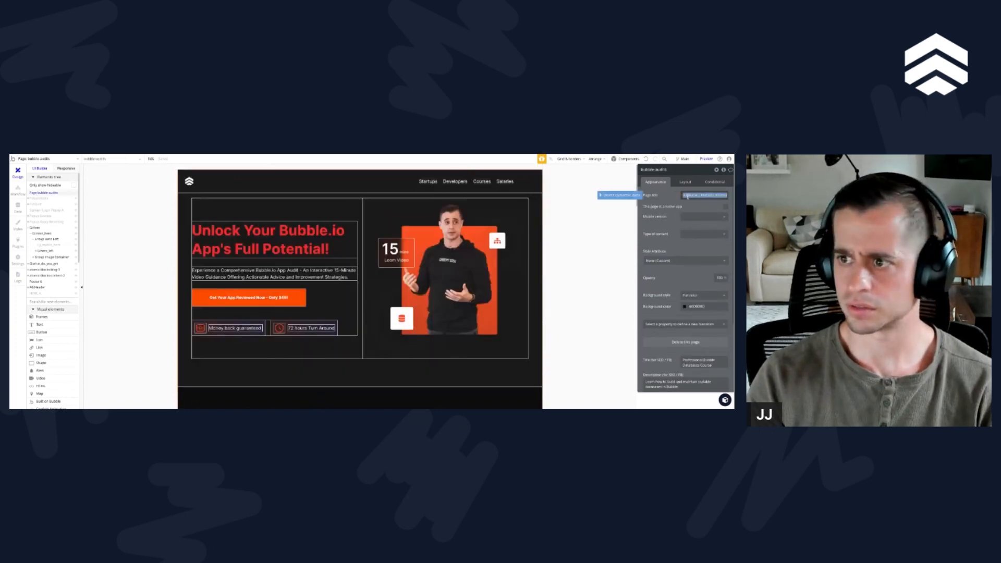
key("ctrl+a")
key("Left")
double_click(697, 196)
type("Technical Audits")
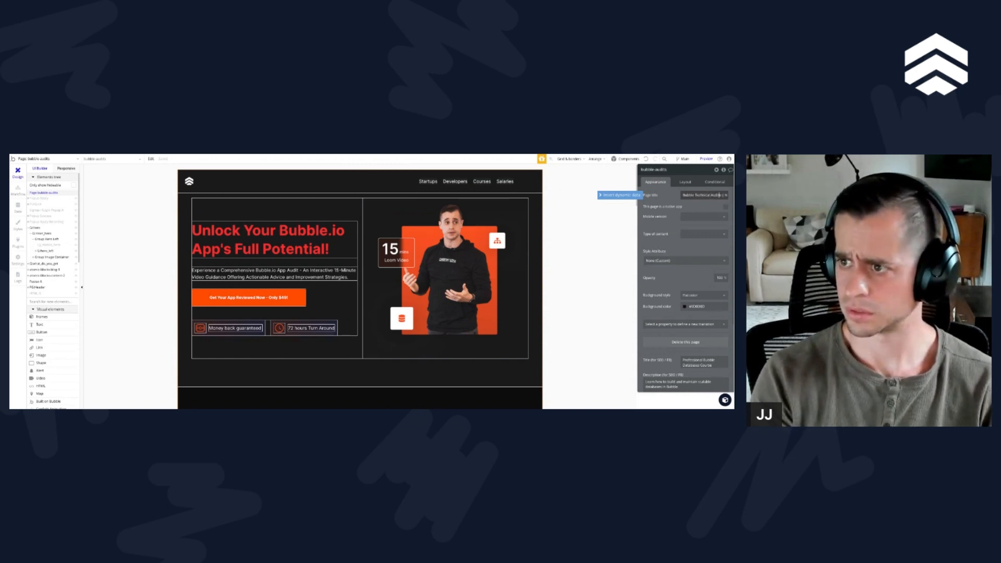
type("s")
left_click(707, 205)
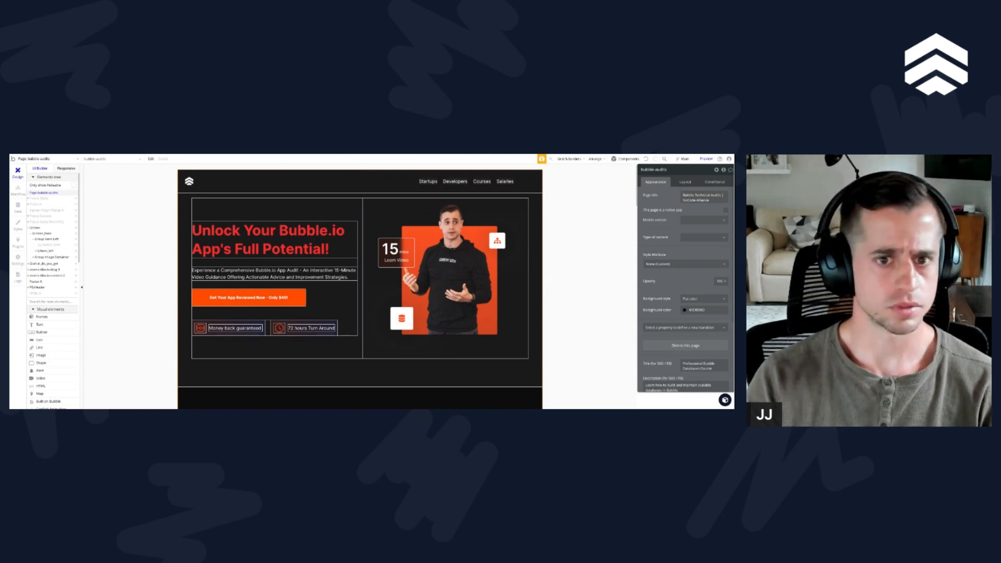
Step: Set the shadow style of the What Do You Get section group to None
scroll(224, 232, "down", 2)
scroll(224, 232, "down", 3)
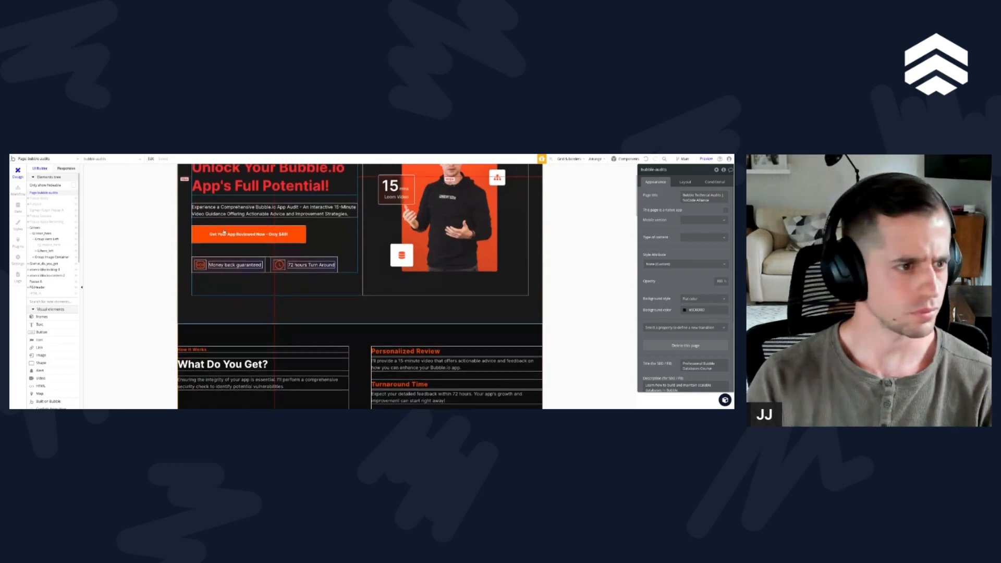
scroll(225, 231, "down", 1)
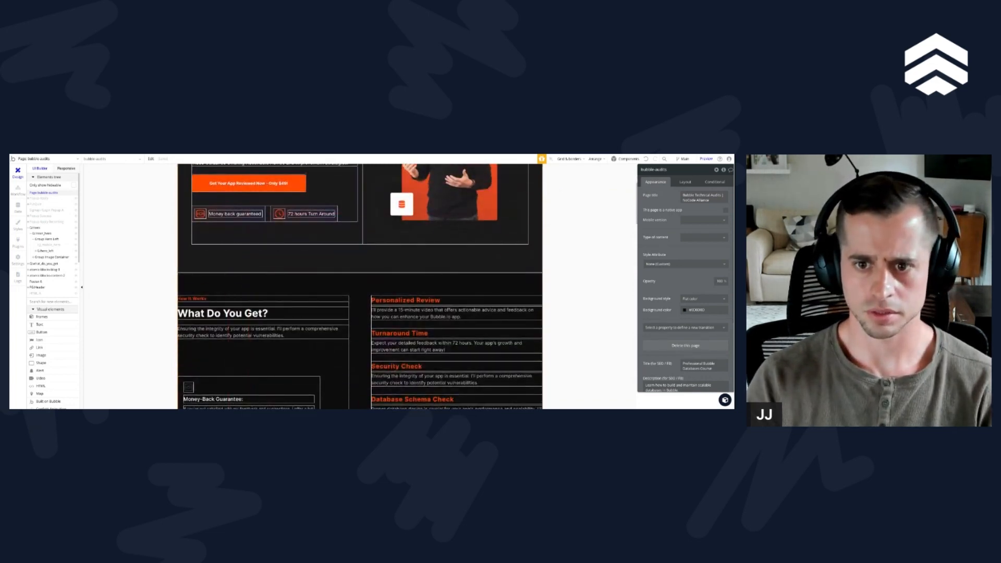
left_click(210, 285)
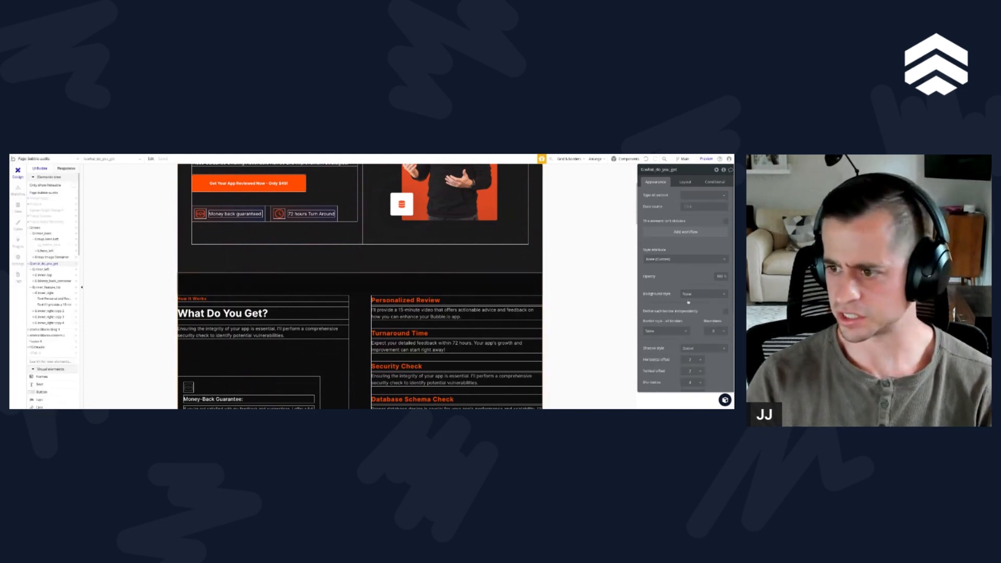
left_click(703, 348)
left_click(689, 356)
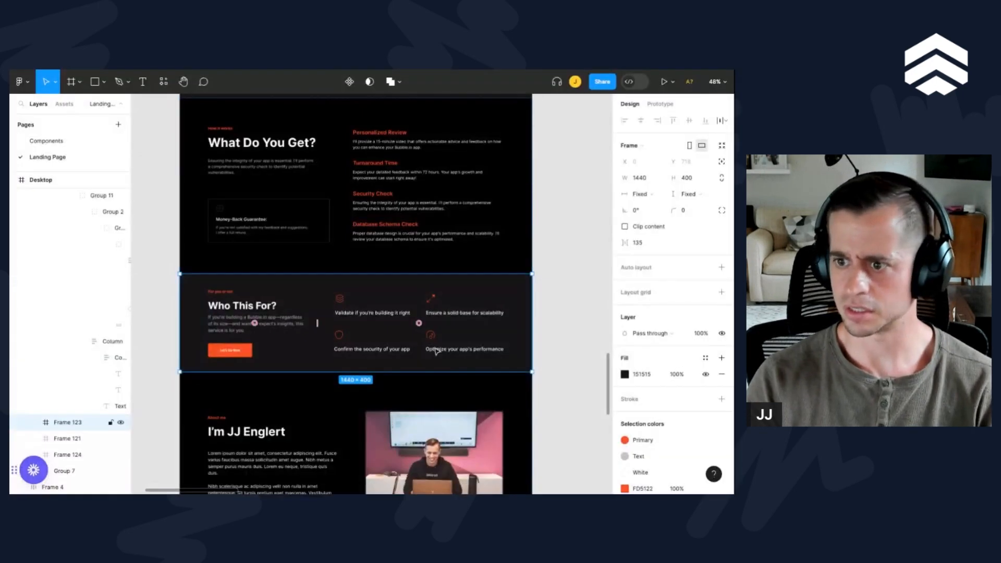
Step: Switch to Figma, review the landing page sections from What Do You Get to the FAQ, and open the Who This For description text
scroll(343, 329, "right", 2)
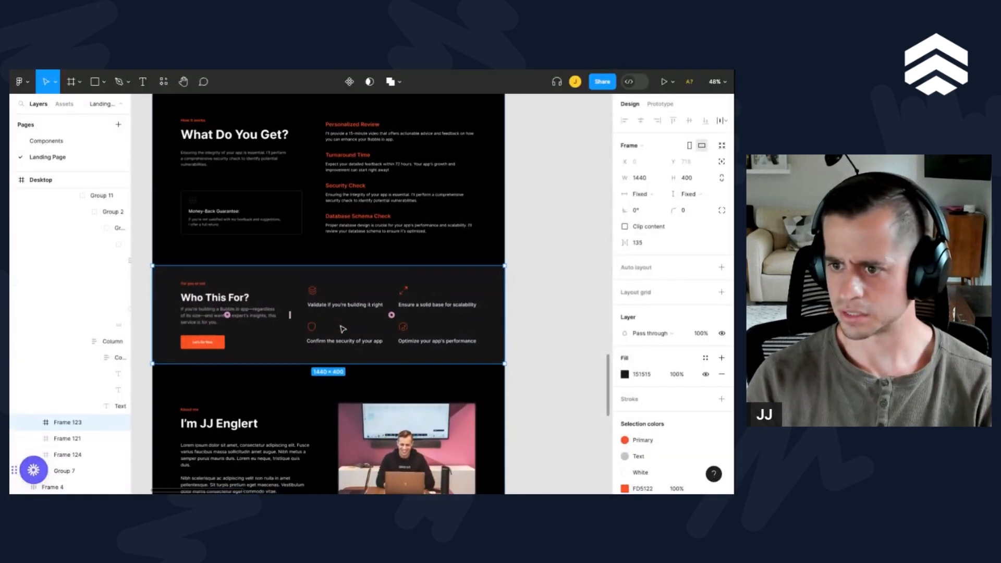
scroll(212, 307, "up", 2)
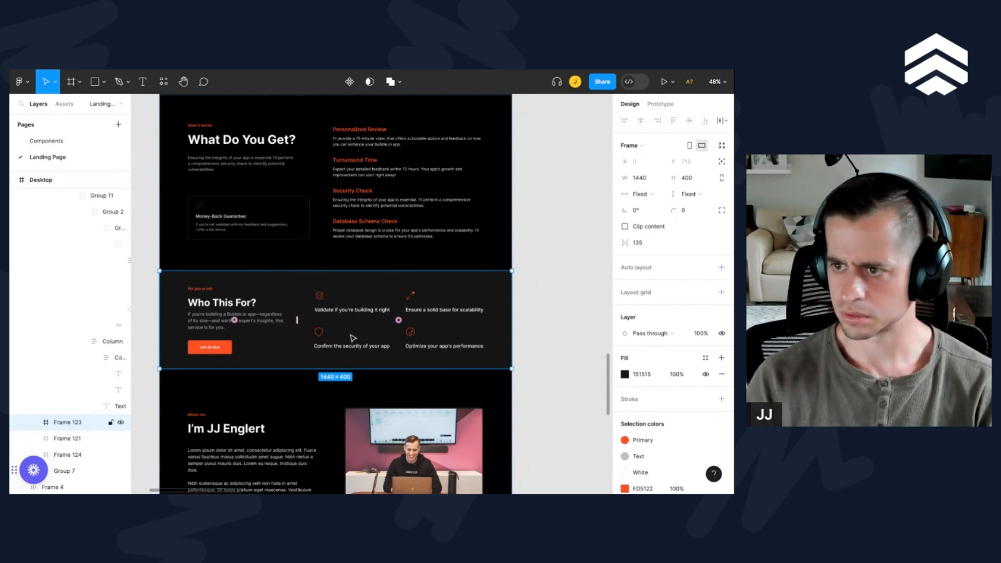
scroll(353, 339, "up", 2)
scroll(353, 339, "down", 1)
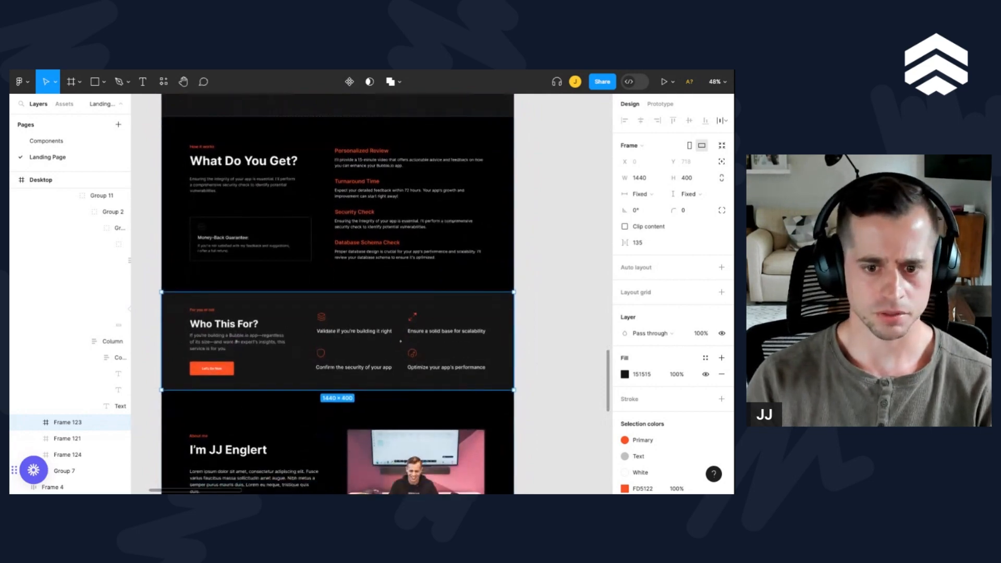
scroll(453, 293, "down", 8)
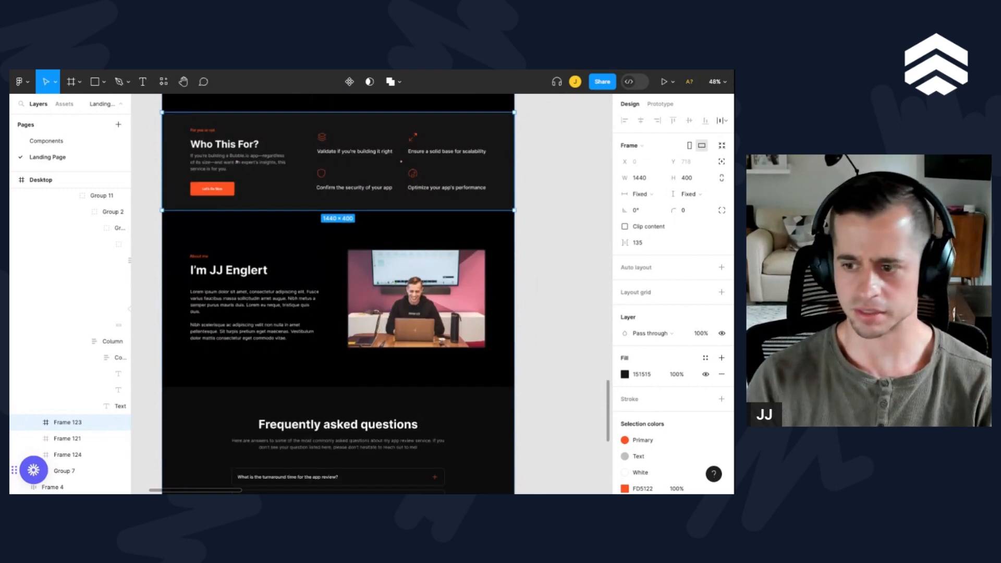
scroll(324, 284, "down", 8)
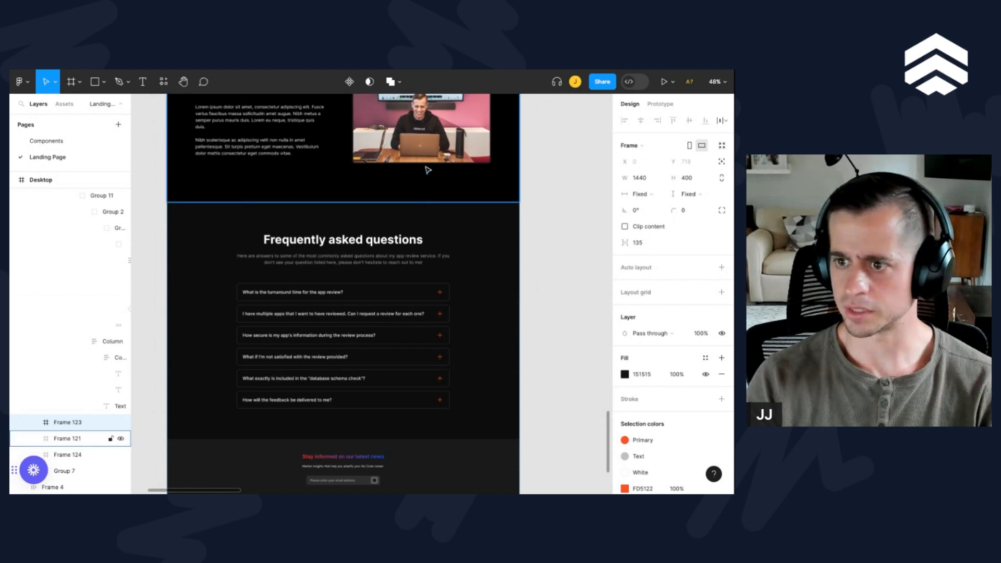
scroll(420, 212, "up", 4)
scroll(420, 212, "up", 1)
scroll(420, 213, "down", 1)
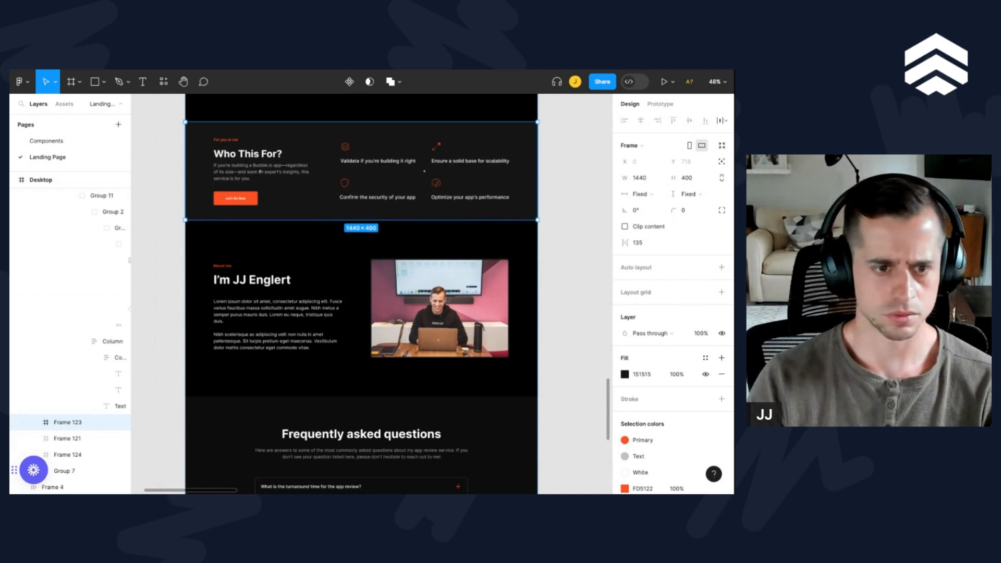
scroll(306, 245, "up", 1)
scroll(306, 245, "left", 1)
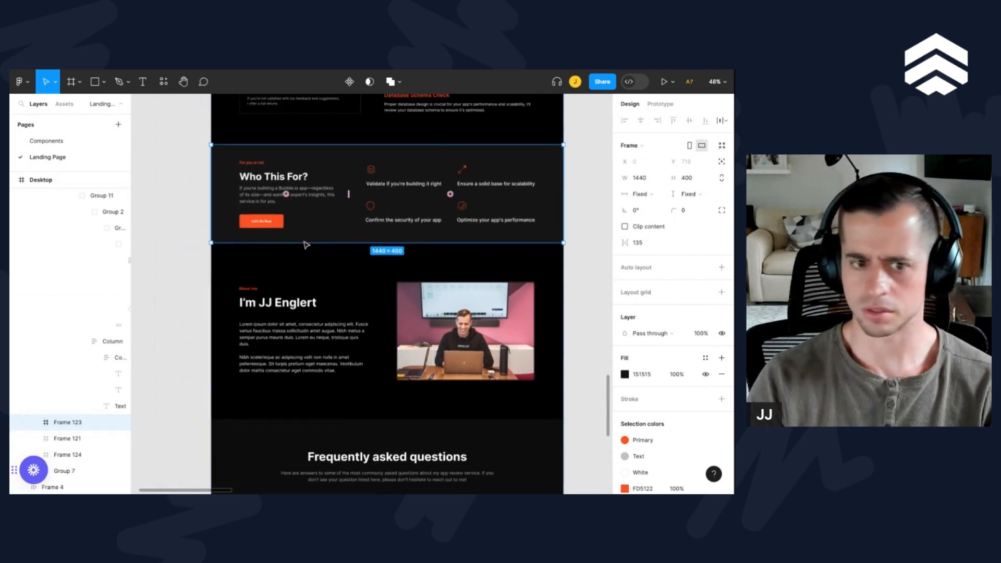
left_click(255, 174)
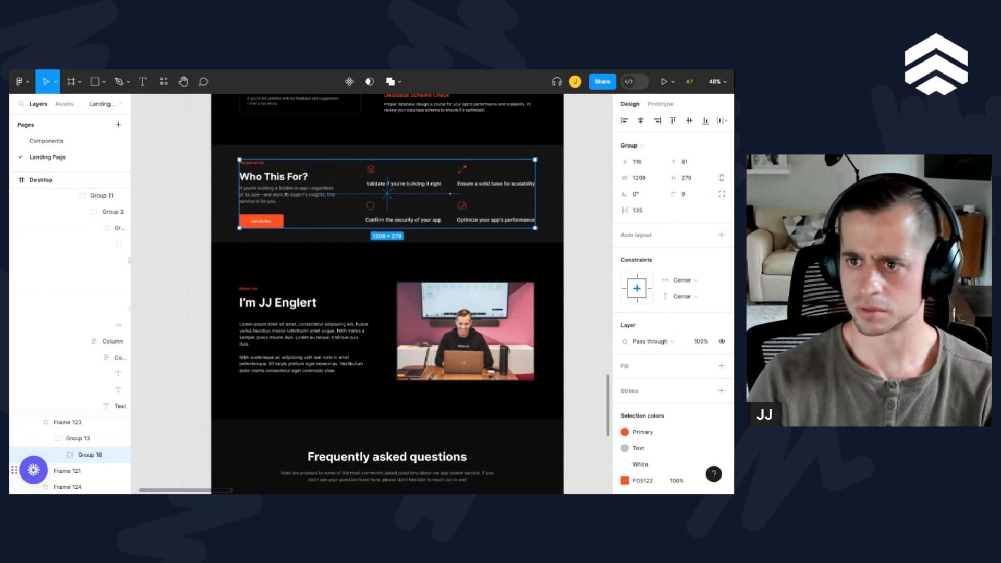
double_click(267, 195)
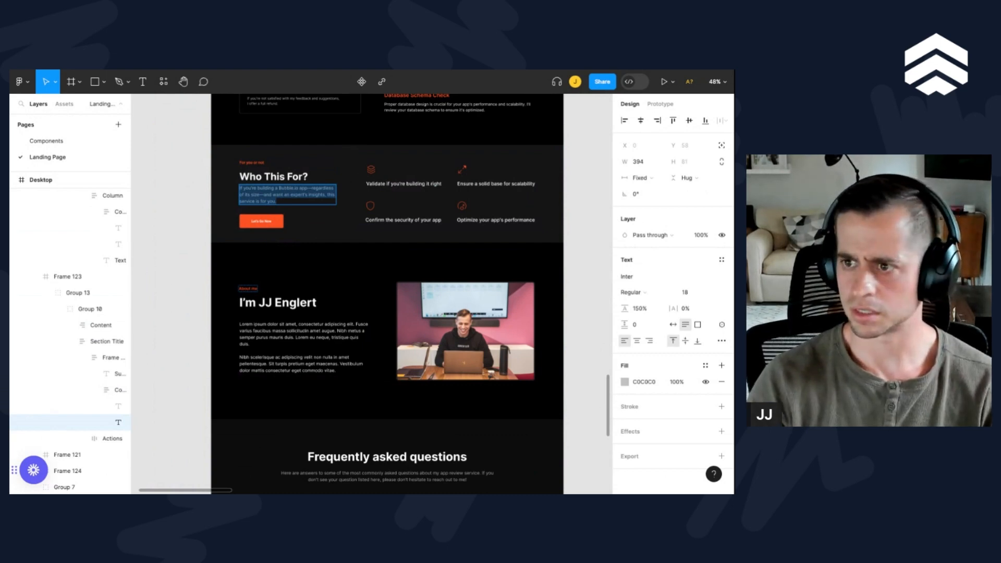
Step: Select the inner layer of the stacked-layers icon above "Validate if you're building it right" and give it an SVG export setting
scroll(370, 176, "up", 5)
left_click(375, 165)
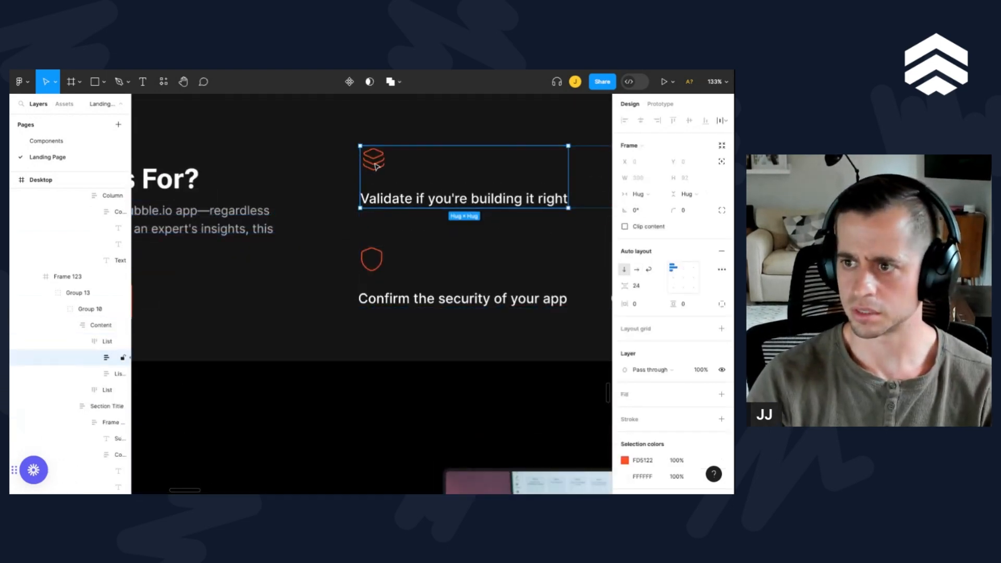
scroll(678, 407, "down", 2)
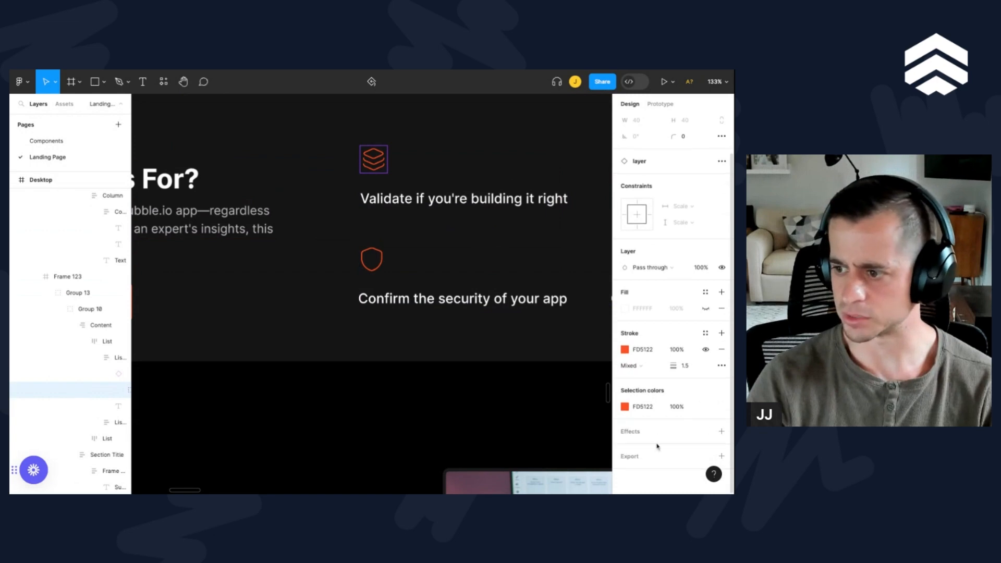
scroll(652, 453, "down", 3)
left_click(692, 416)
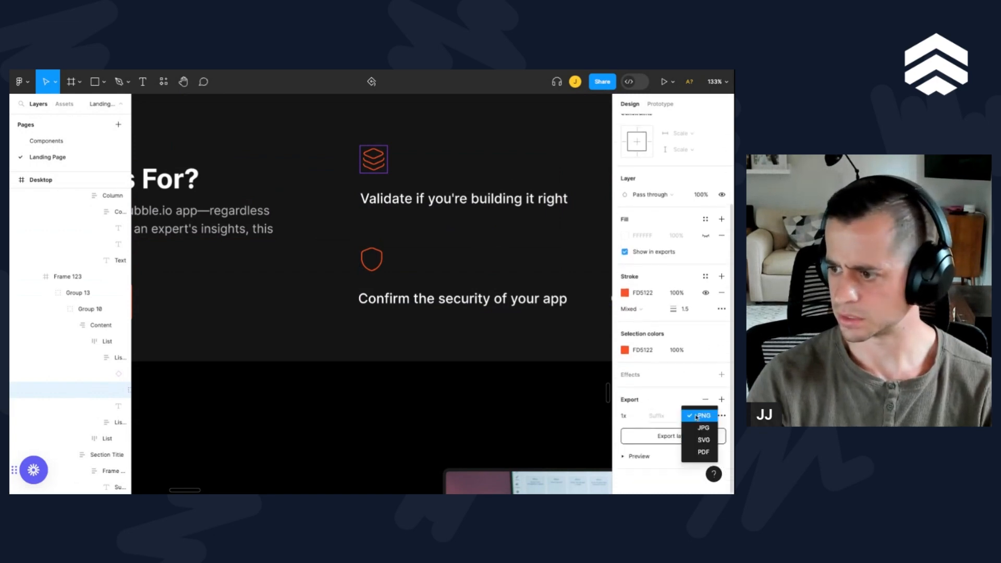
left_click(703, 440)
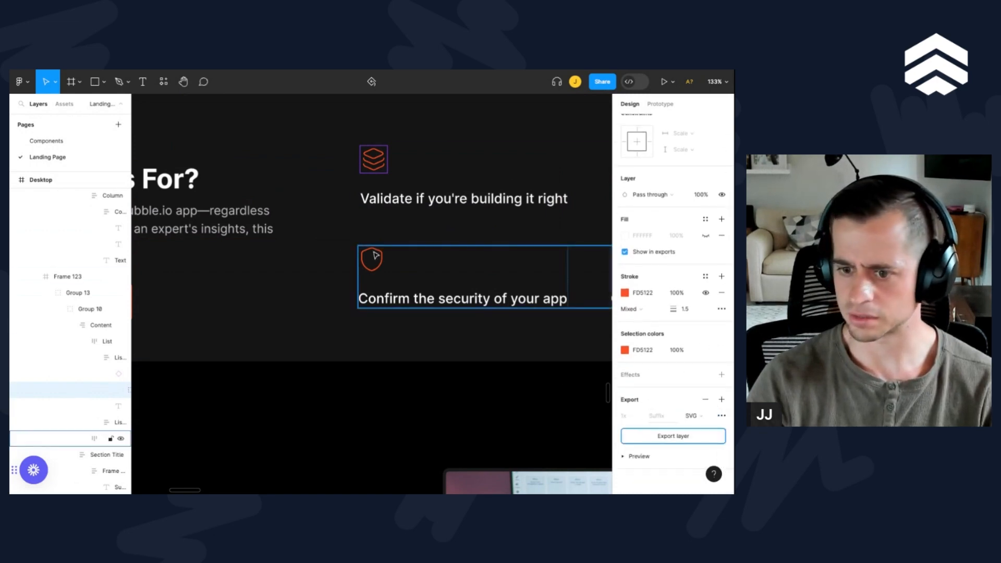
Step: Reselect the stacked-layers icon's nested artwork and set its export format to SVG
double_click(376, 161)
left_click(669, 455)
left_click(693, 416)
left_click(699, 440)
Step: Widen the layer list, select the icon's parent component named layer, and add an SVG export setting to it
scroll(55, 417, "down", 2)
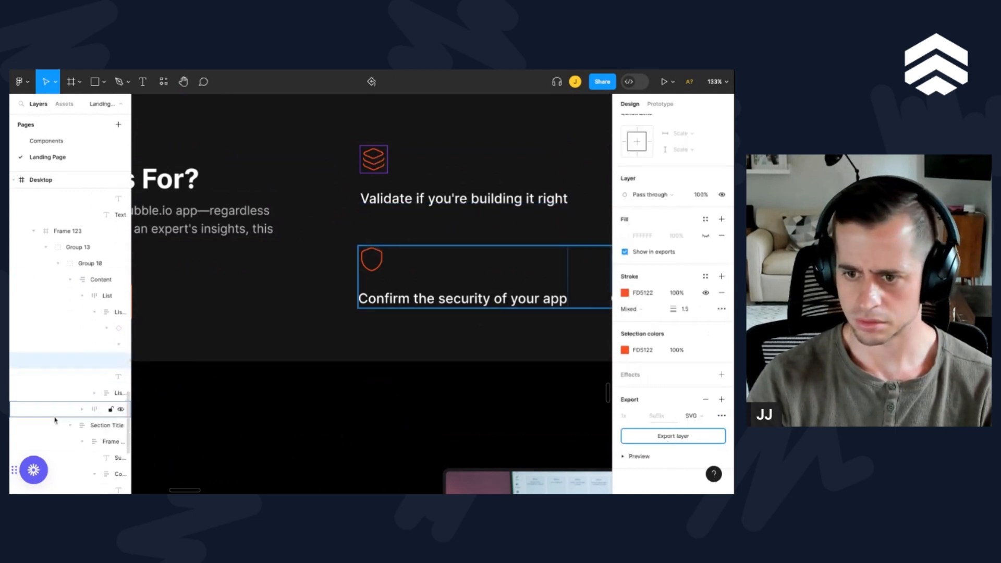
left_click_drag(131, 360, 192, 362)
left_click(167, 345)
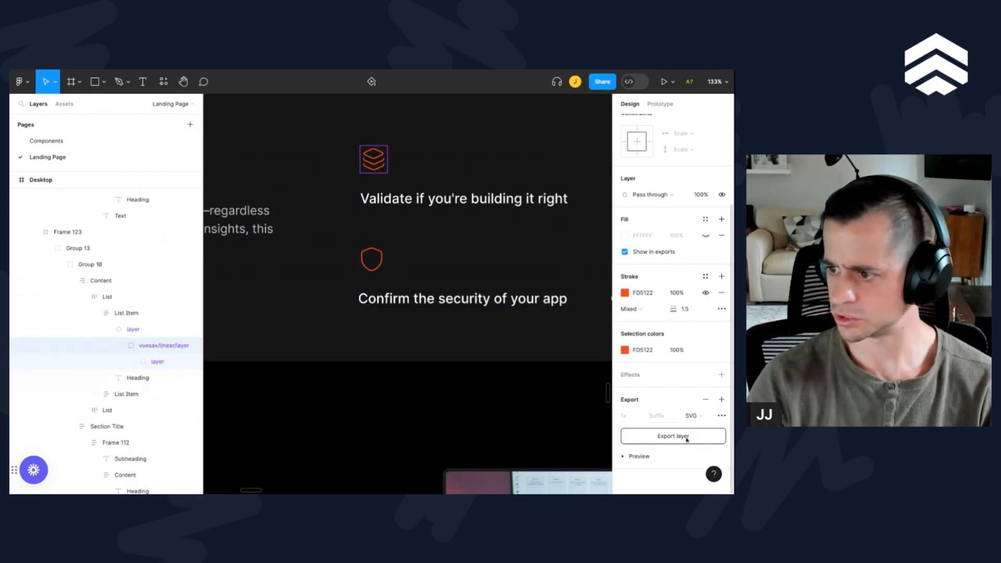
left_click(141, 333)
left_click(721, 456)
left_click(695, 417)
left_click(698, 441)
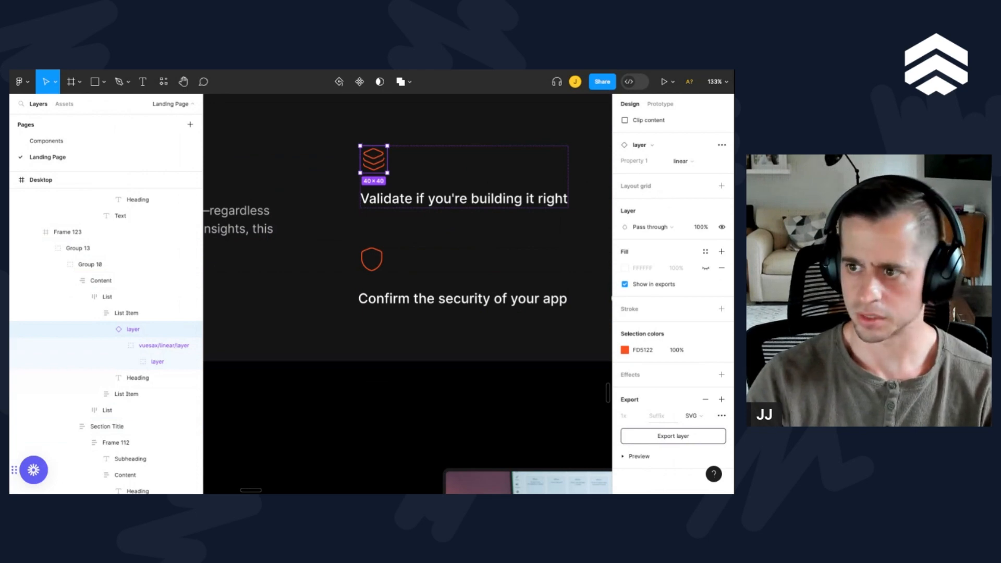
Step: Open the "Validate if you're building it right" heading text and examine the spacing between the Who This For list items
double_click(464, 199)
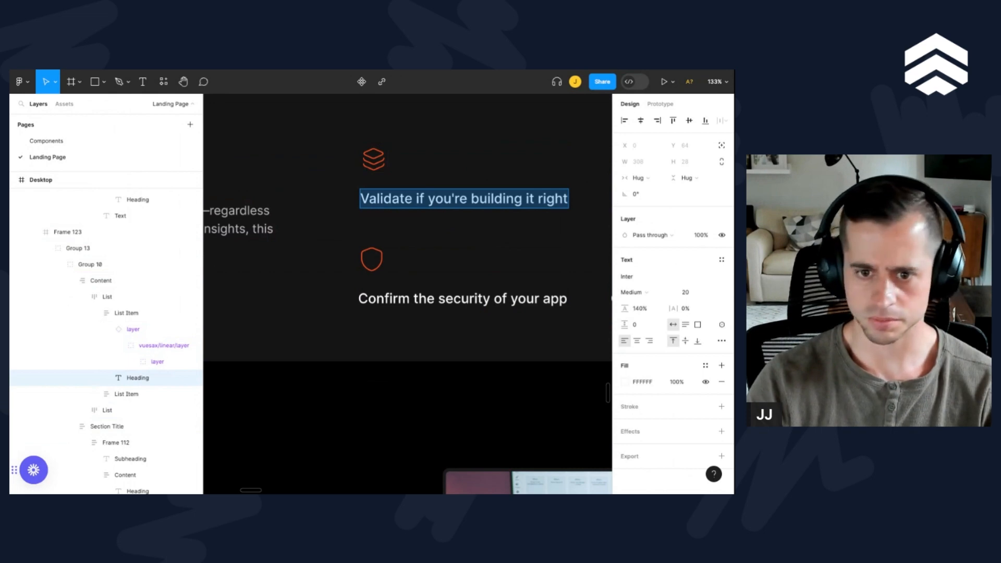
scroll(389, 249, "down", 5)
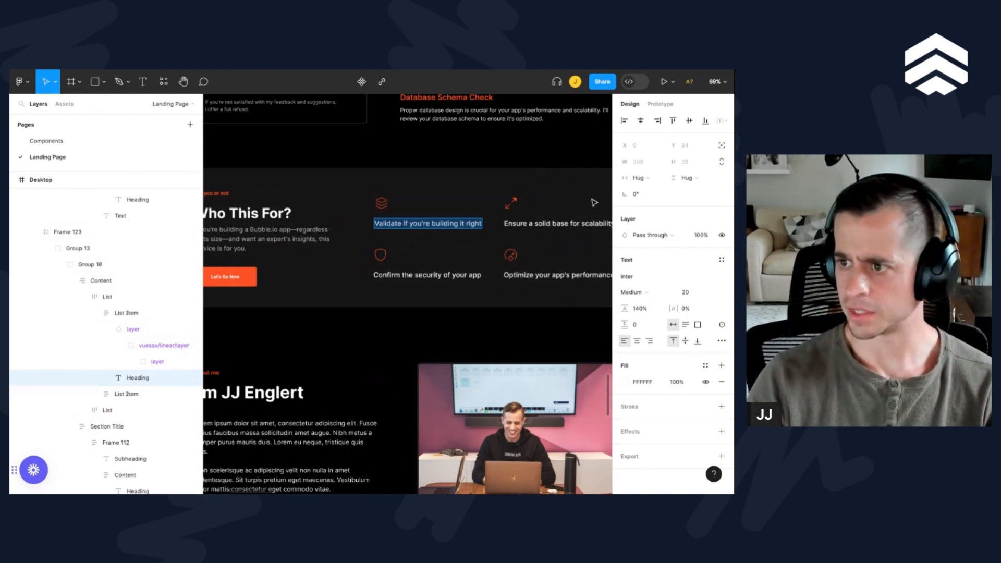
double_click(551, 221)
left_click(436, 224)
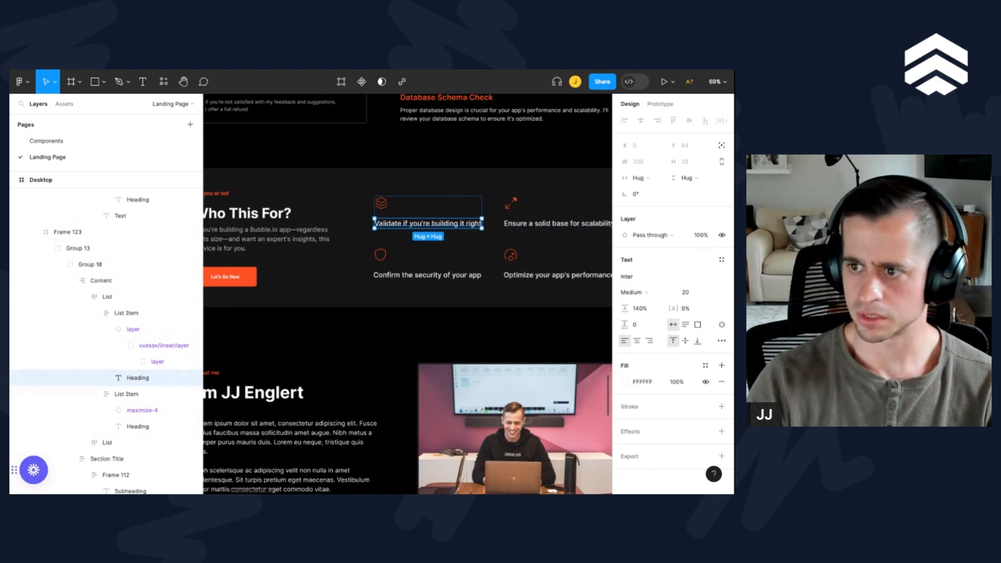
left_click(383, 260, "shift")
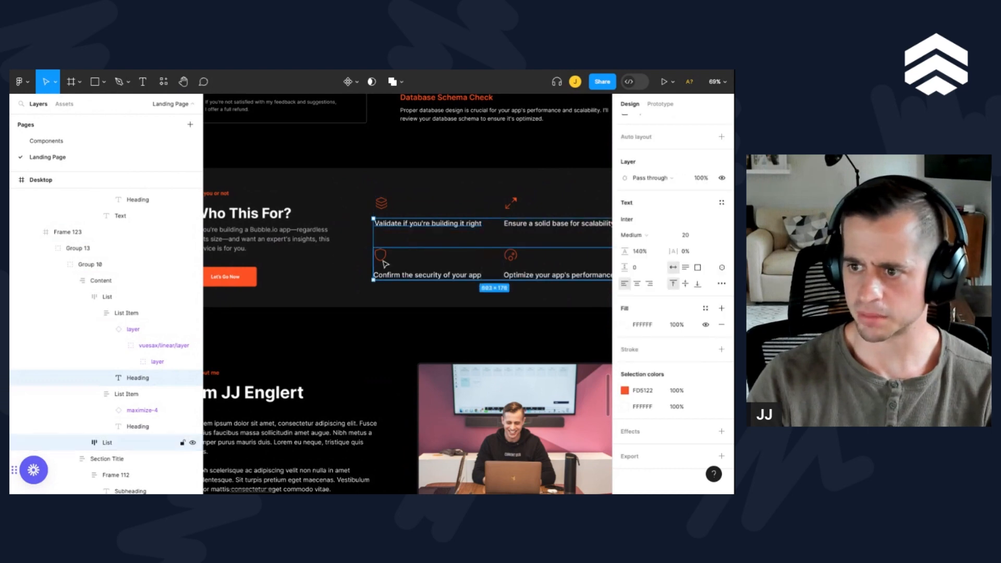
left_click(425, 228)
double_click(417, 254, "shift")
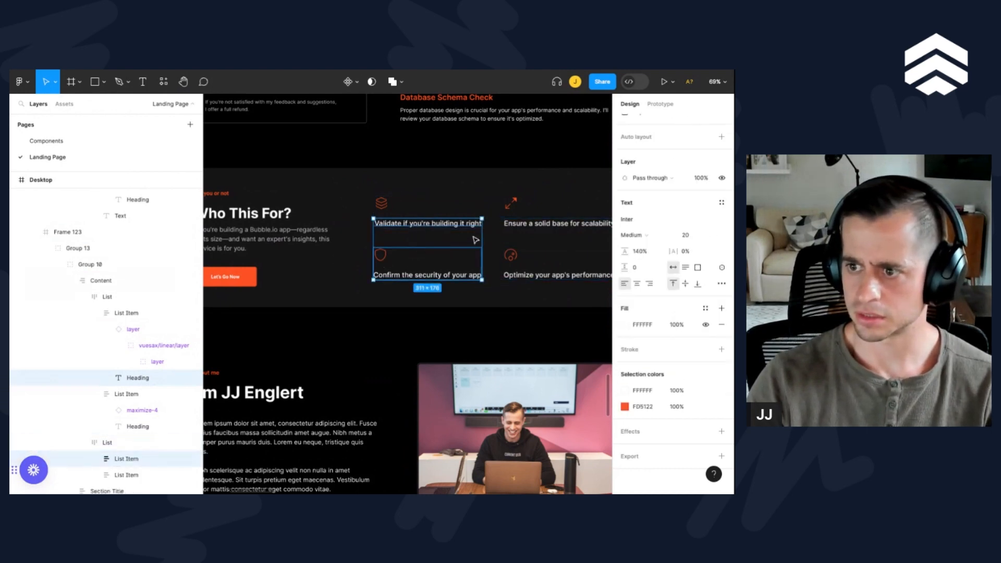
left_click(449, 230, "shift")
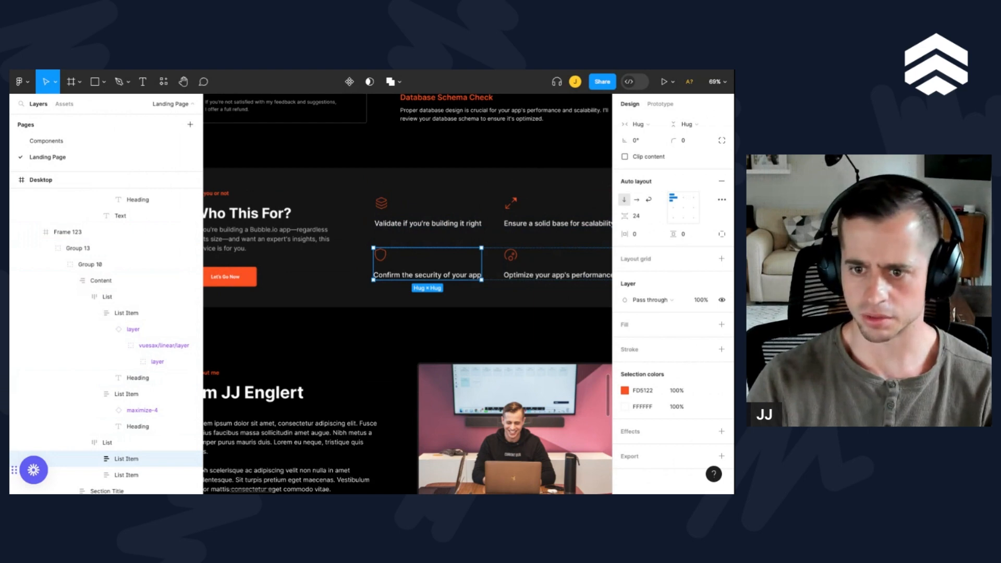
Step: Select the maximize-4 icon component above "Ensure a solid base for scalability" and add an SVG export setting to it
left_click(512, 204)
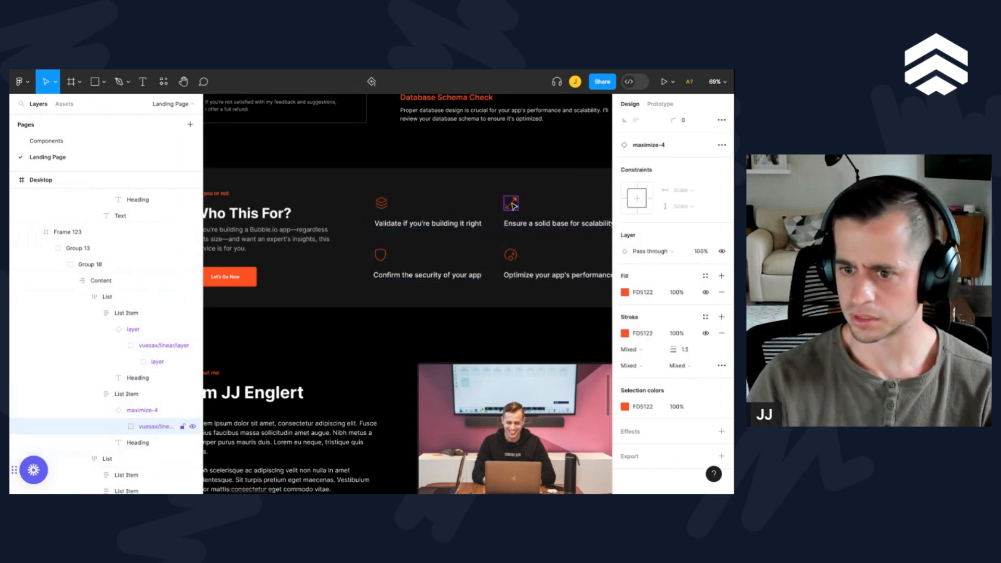
left_click(156, 410)
left_click(721, 457)
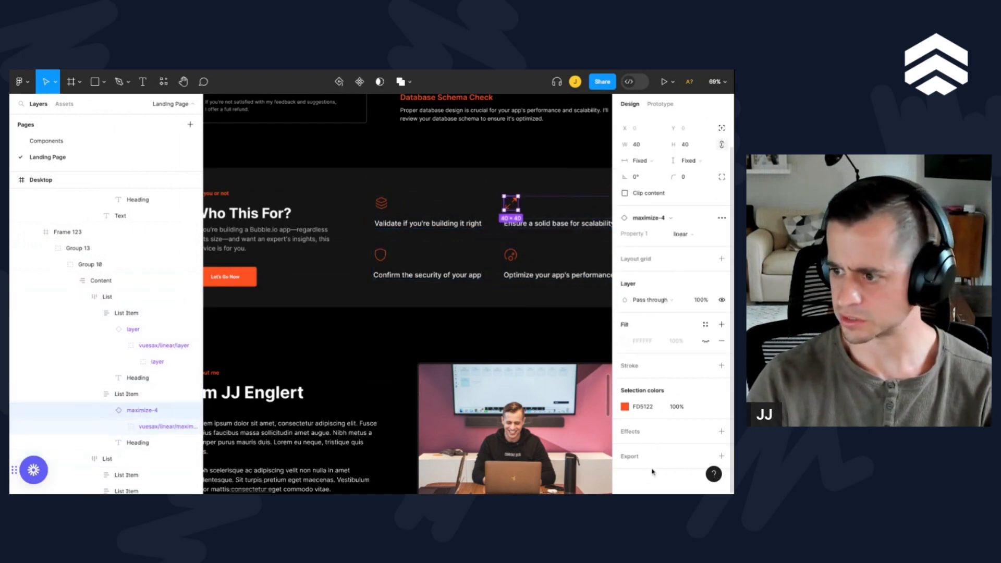
scroll(701, 432, "down", 3)
left_click(701, 416)
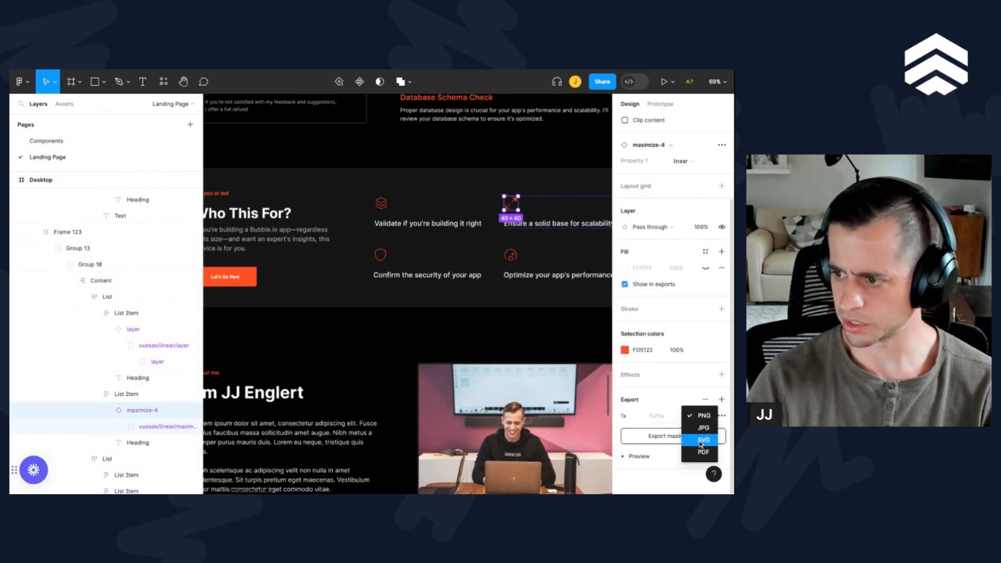
left_click(703, 440)
Step: Select the security shield icon component above "Confirm the security of your app" and add an SVG export setting to it
left_click(382, 257)
double_click(381, 258)
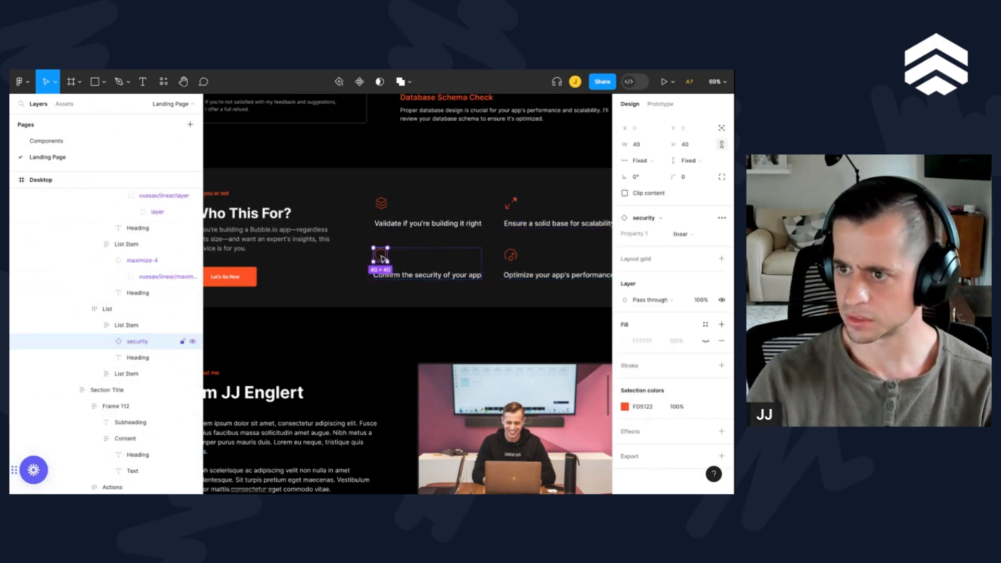
left_click(123, 325)
left_click(130, 343)
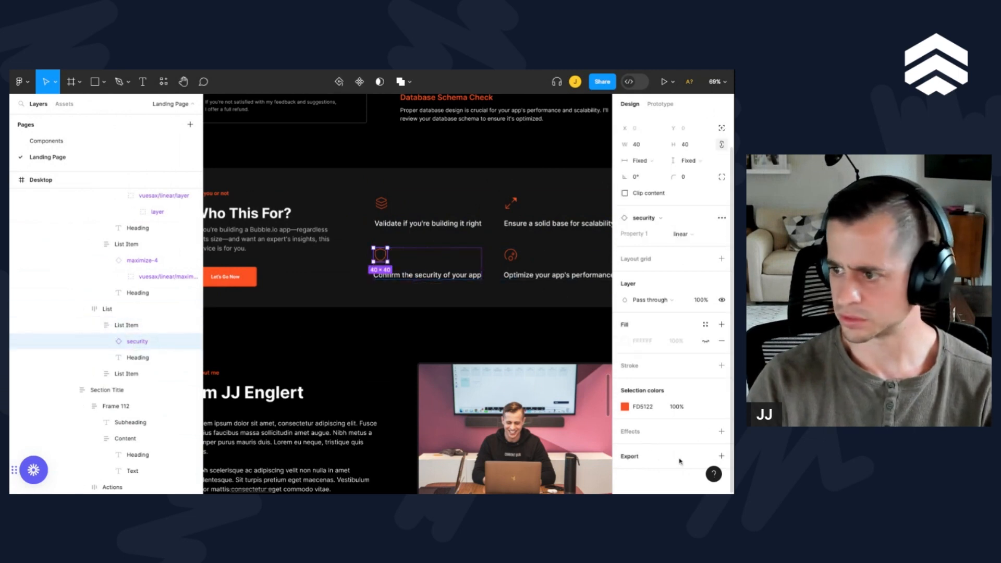
left_click(671, 457)
left_click(698, 416)
left_click(699, 427)
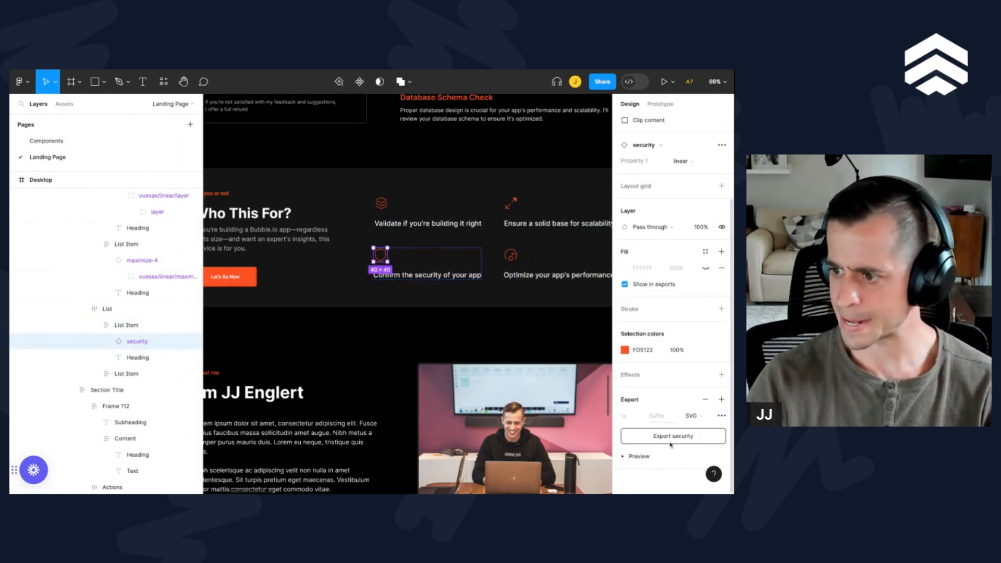
Step: Select the speedometer icon component above "Optimize your app's performance" and add an SVG export setting to it
left_click(511, 257)
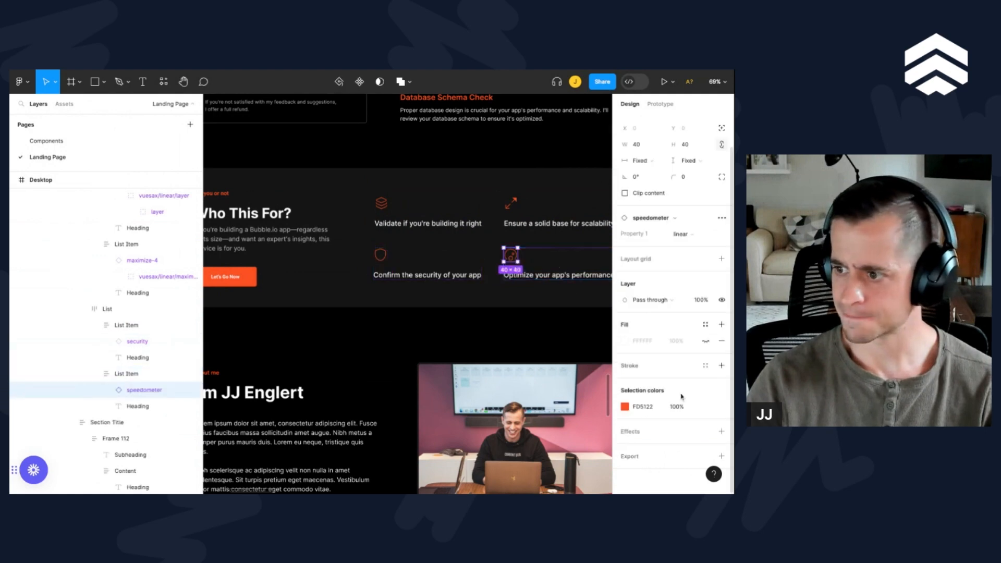
left_click(671, 457)
left_click(701, 415)
left_click(703, 440)
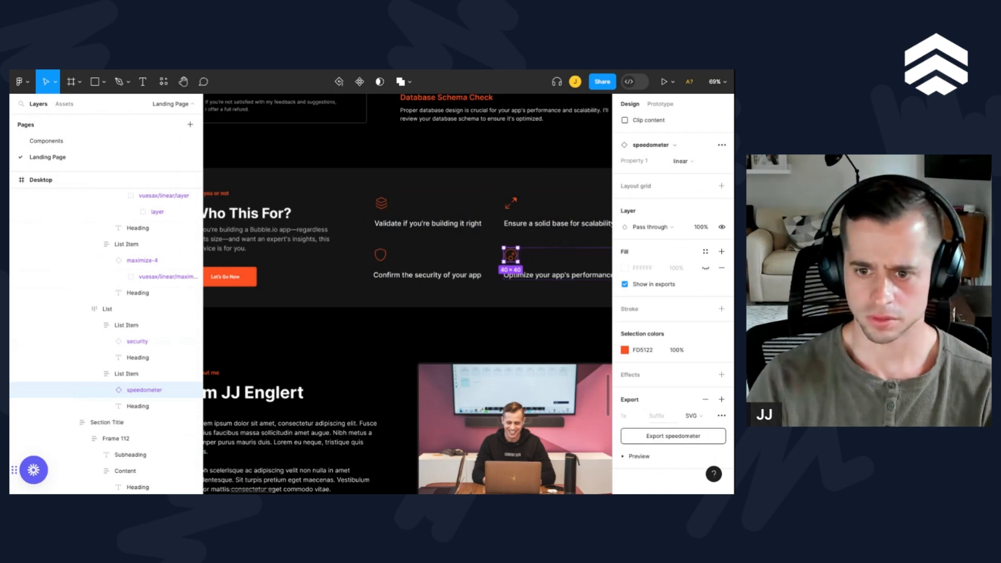
Step: Open the heading texts "Optimize your app's performance" and "Confirm the security of your app" in the Who This For section
key("Tab")
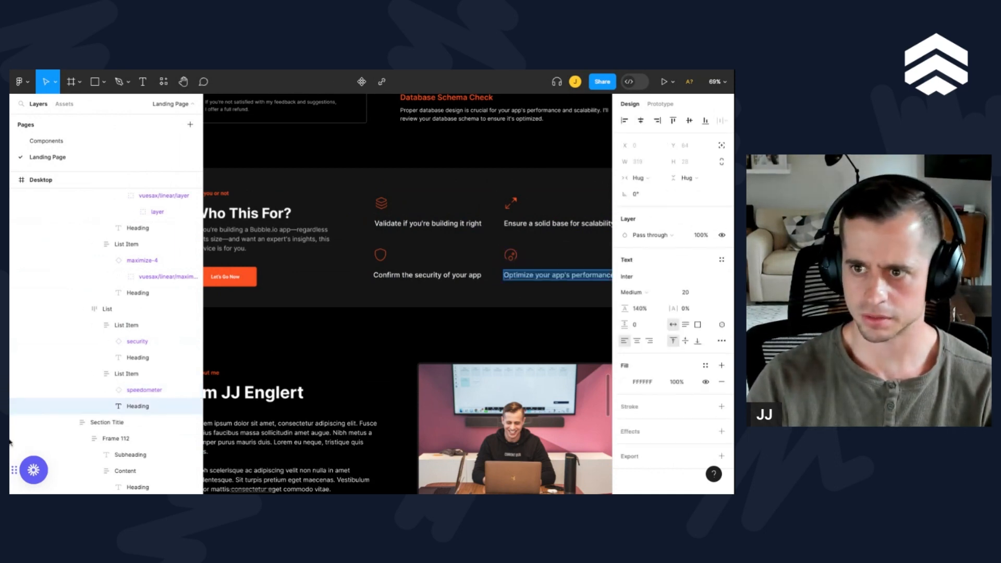
left_click(417, 275)
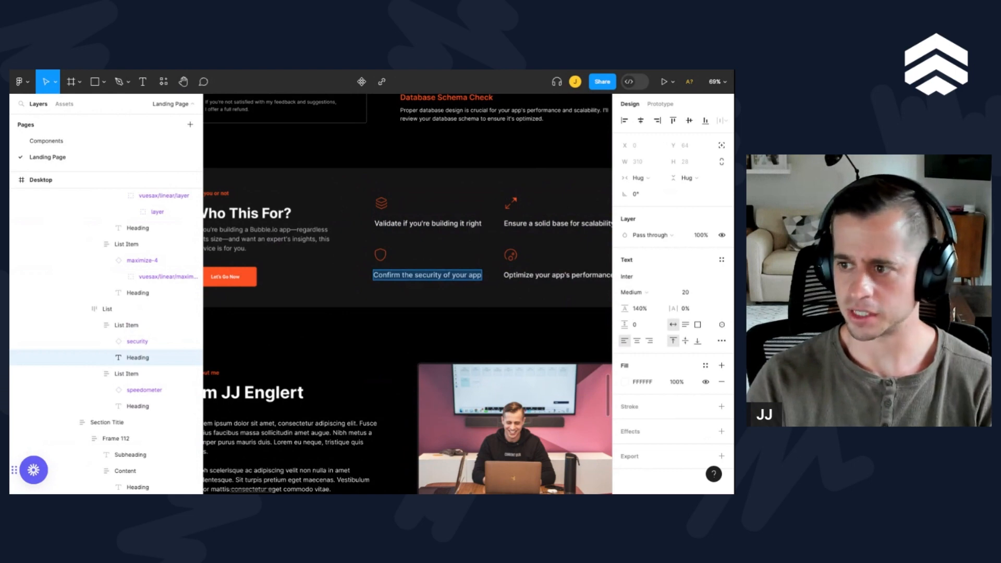
scroll(410, 239, "down", 3)
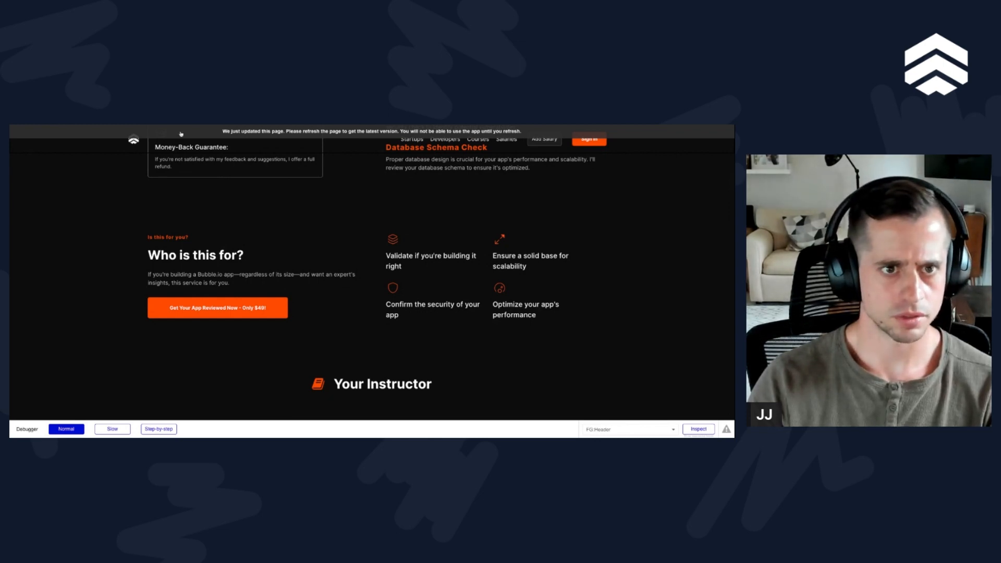
Step: Switch to the Bubble page preview, reload it, and compare the "Who is this for?" section's background and spacing with its neighbouring sections
key("super+r")
scroll(299, 313, "down", 3)
scroll(299, 313, "up", 2)
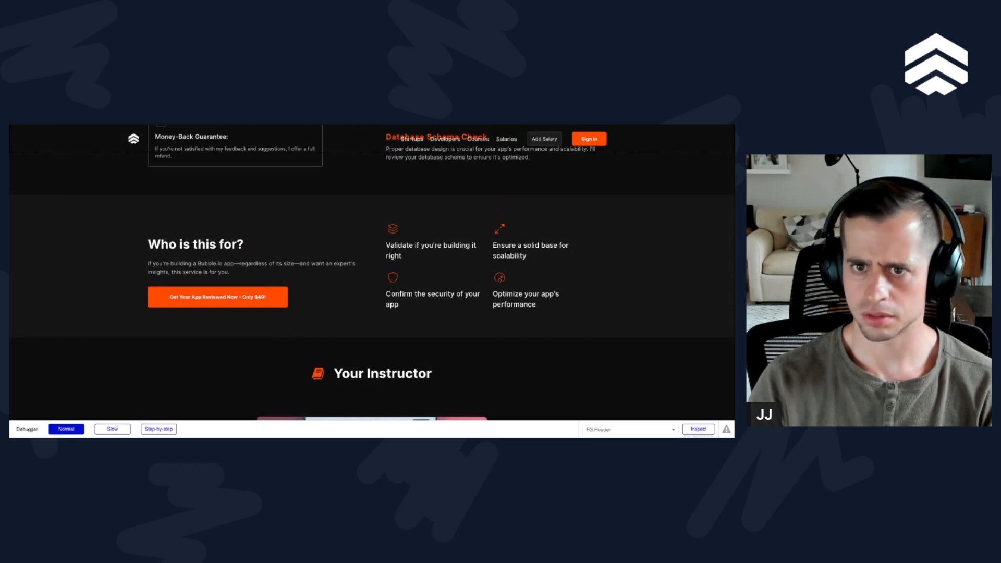
scroll(280, 207, "up", 5)
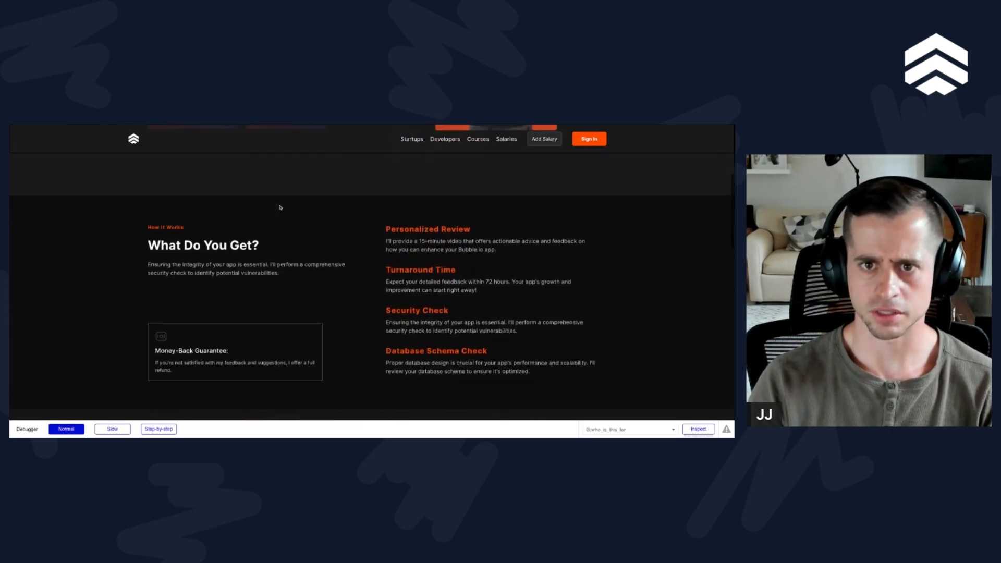
scroll(280, 208, "down", 2)
scroll(399, 183, "up", 3)
scroll(398, 152, "down", 1)
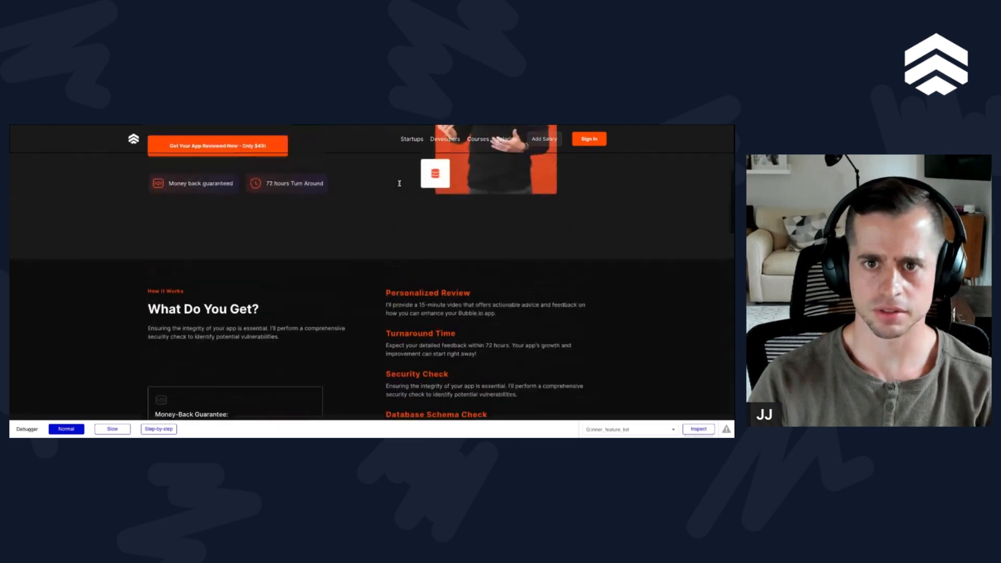
scroll(398, 151, "down", 7)
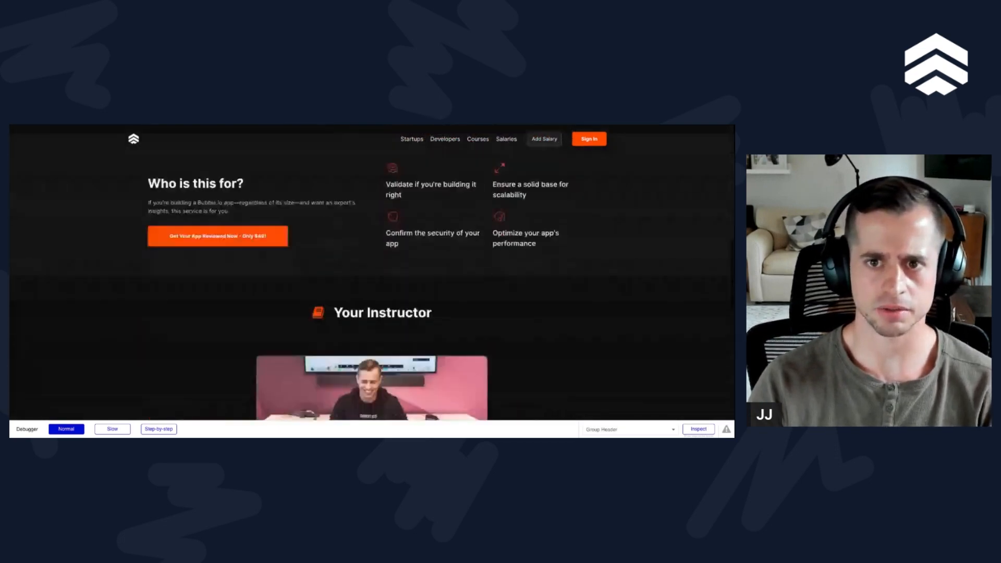
scroll(398, 151, "up", 9)
scroll(371, 271, "down", 7)
scroll(371, 271, "up", 3)
scroll(393, 207, "up", 4)
scroll(393, 207, "down", 7)
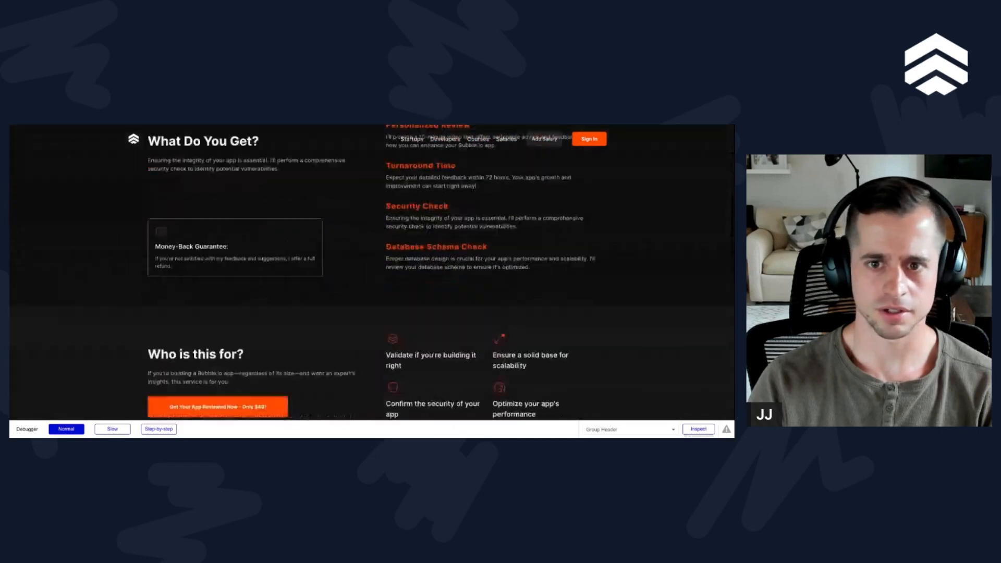
scroll(393, 207, "up", 3)
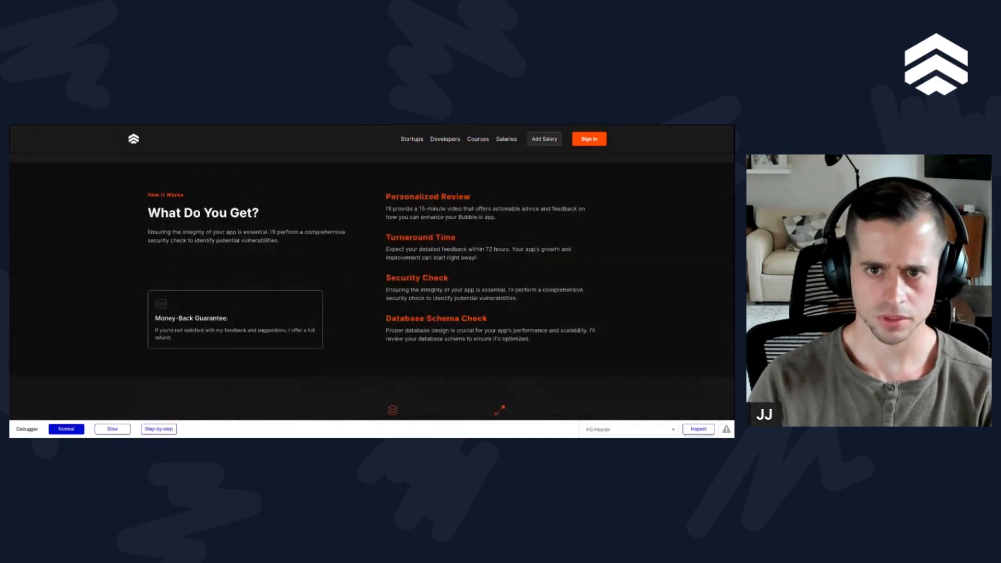
scroll(147, 253, "down", 3)
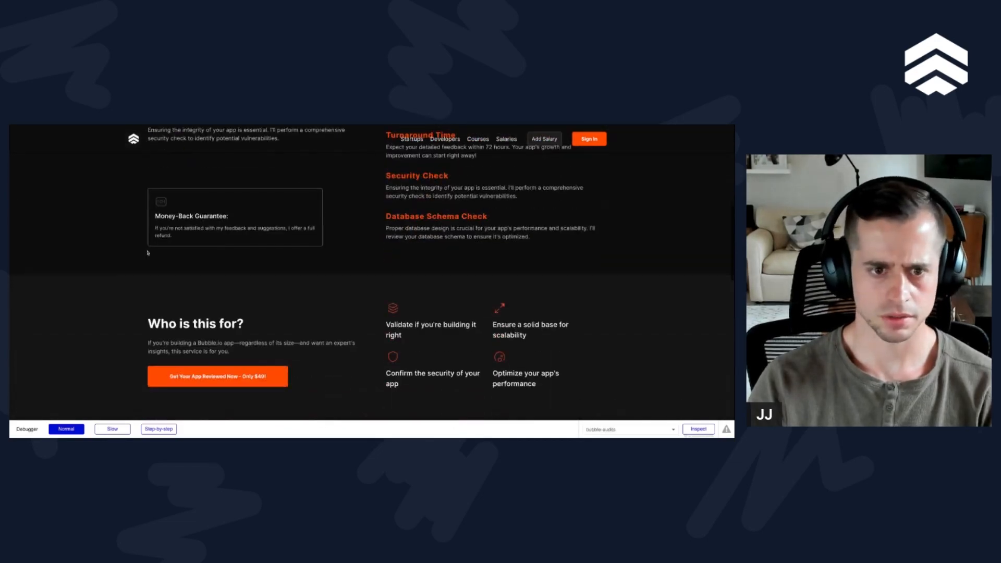
scroll(148, 252, "down", 1)
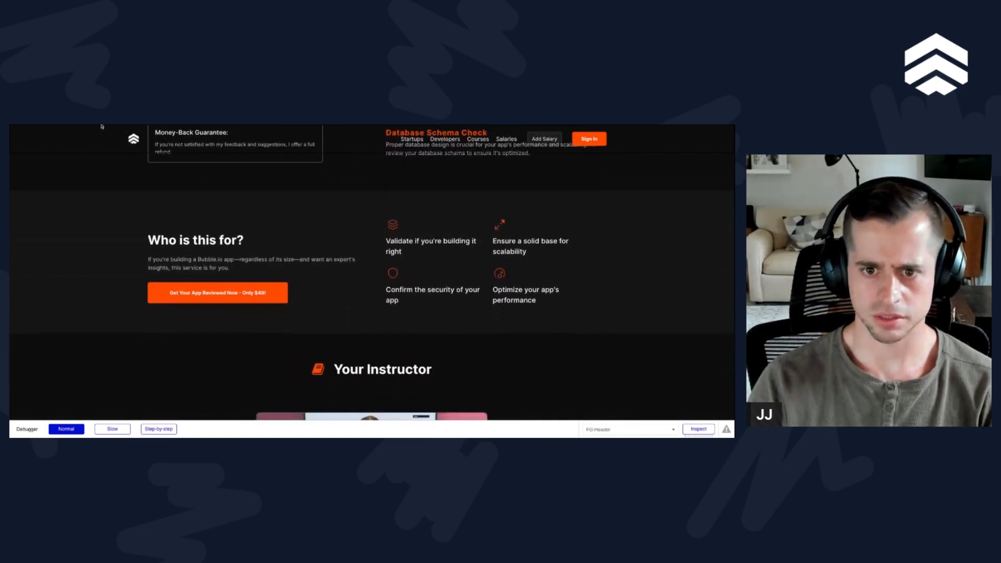
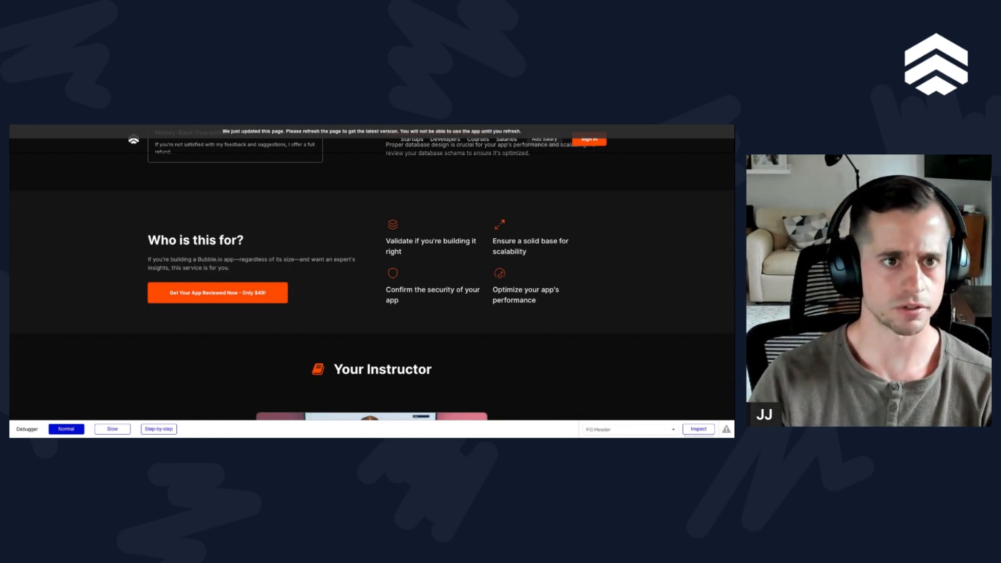
Step: Review the feature list's two-column layout and spacing in the "Who is this for?" section of the page preview
left_click(166, 134)
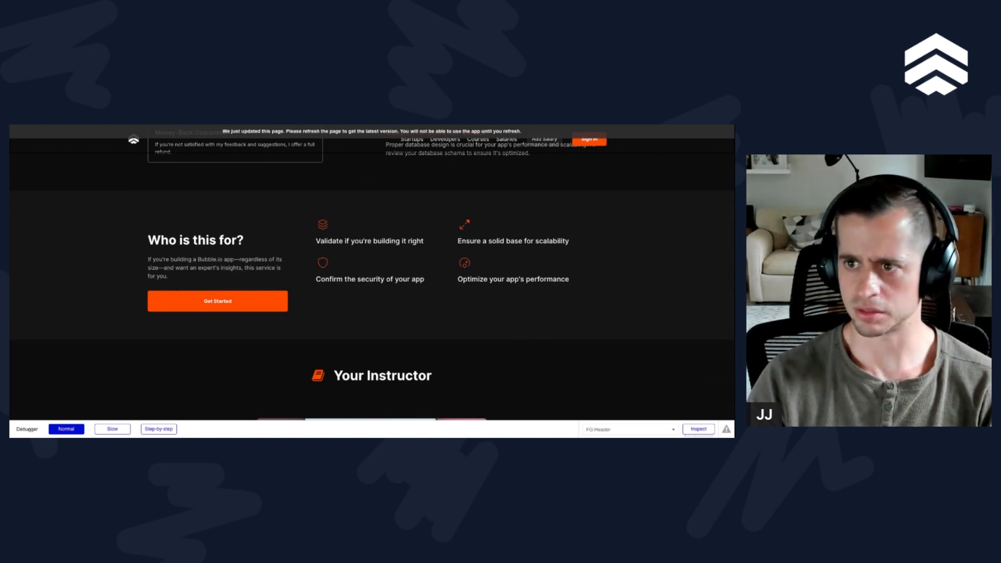
scroll(418, 310, "down", 1)
scroll(419, 310, "up", 1)
scroll(418, 310, "up", 1)
scroll(478, 320, "down", 1)
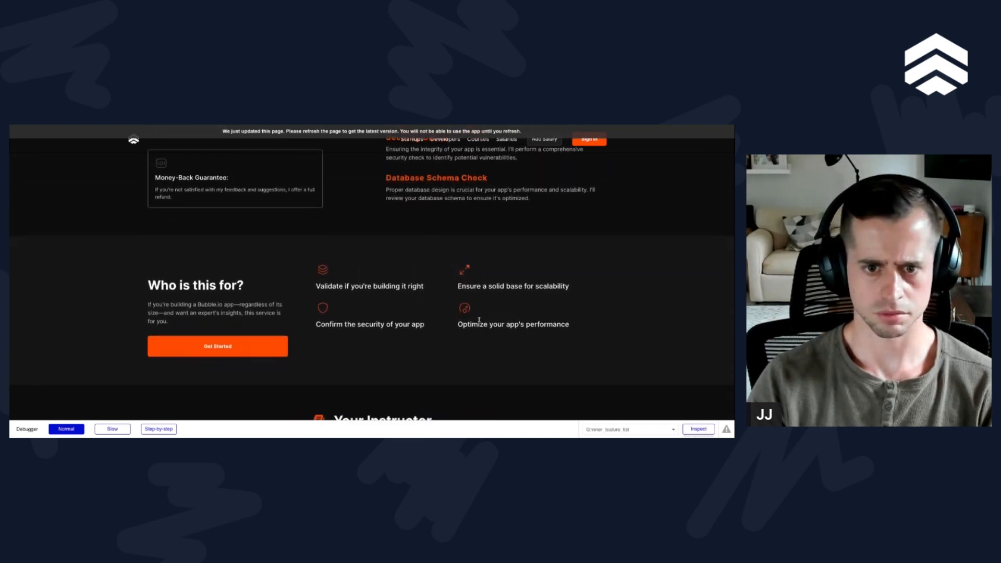
scroll(478, 320, "up", 1)
scroll(521, 339, "down", 1)
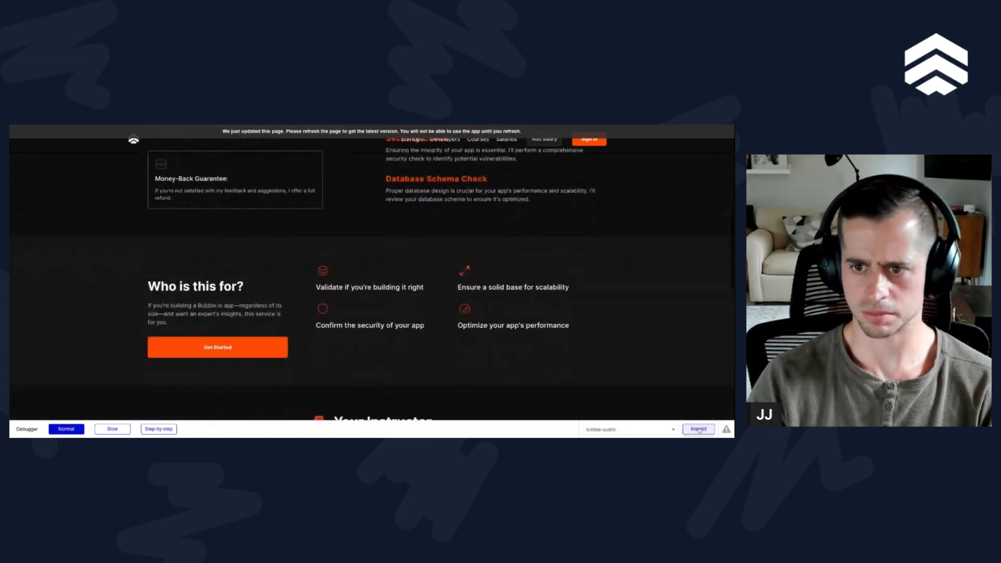
Step: Inspect the groups around the four features in the "Who is this for?" section with the debugger, and end the inspection
left_click(698, 428)
scroll(531, 300, "down", 1)
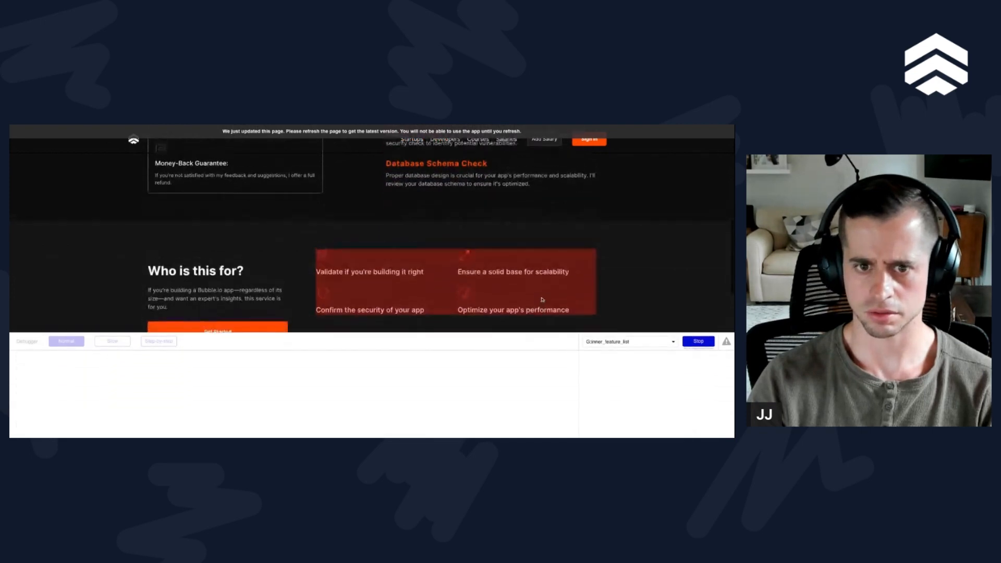
scroll(542, 299, "up", 1)
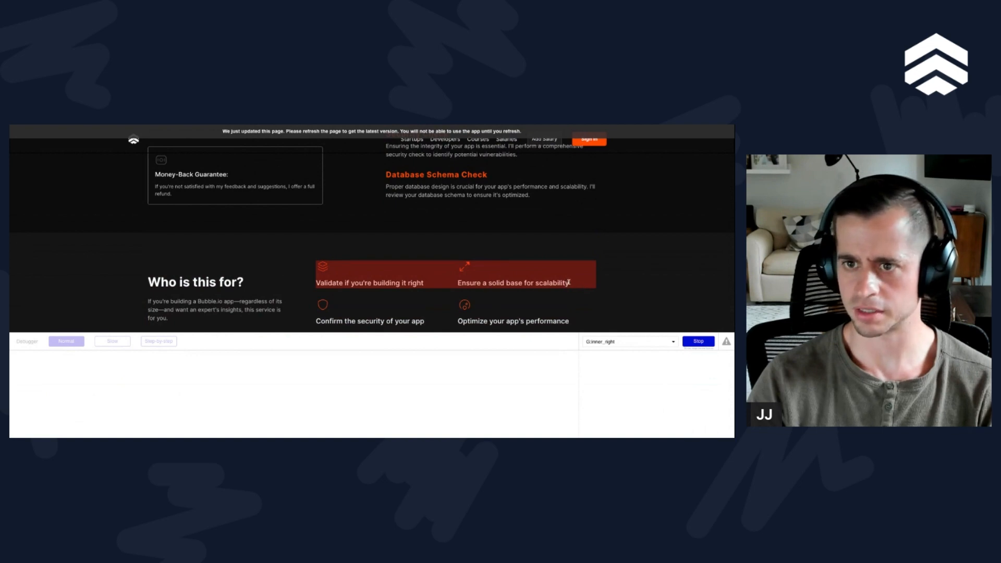
scroll(570, 283, "down", 1)
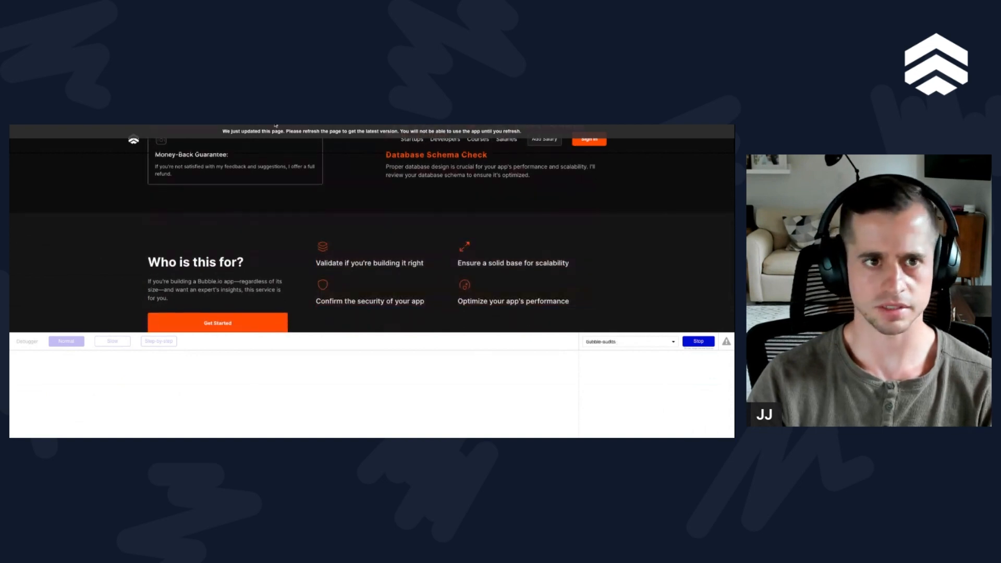
left_click(698, 342)
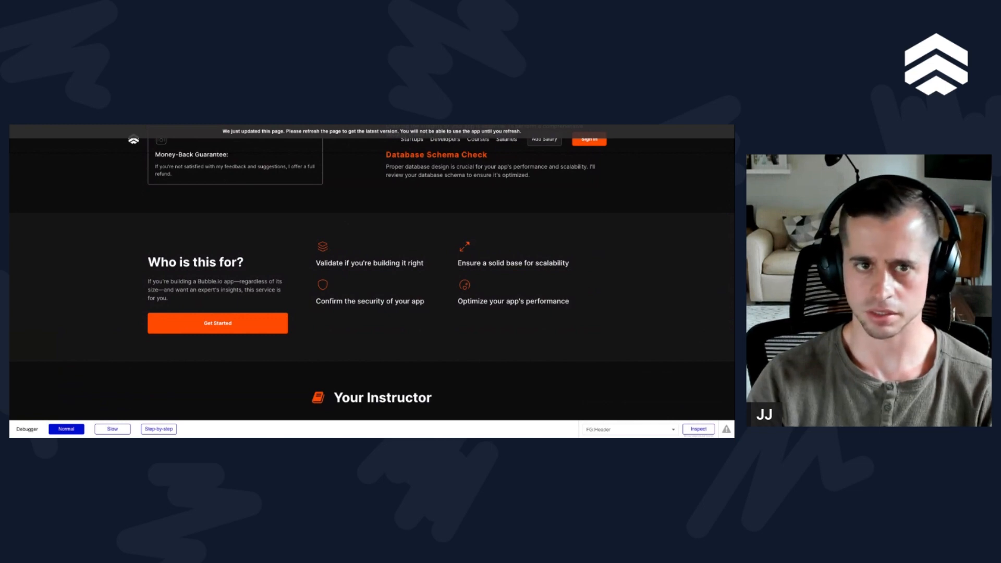
Step: Refresh the preview and check the feature columns' alignment with the Database Schema Check text and neighbouring section
left_click(169, 134)
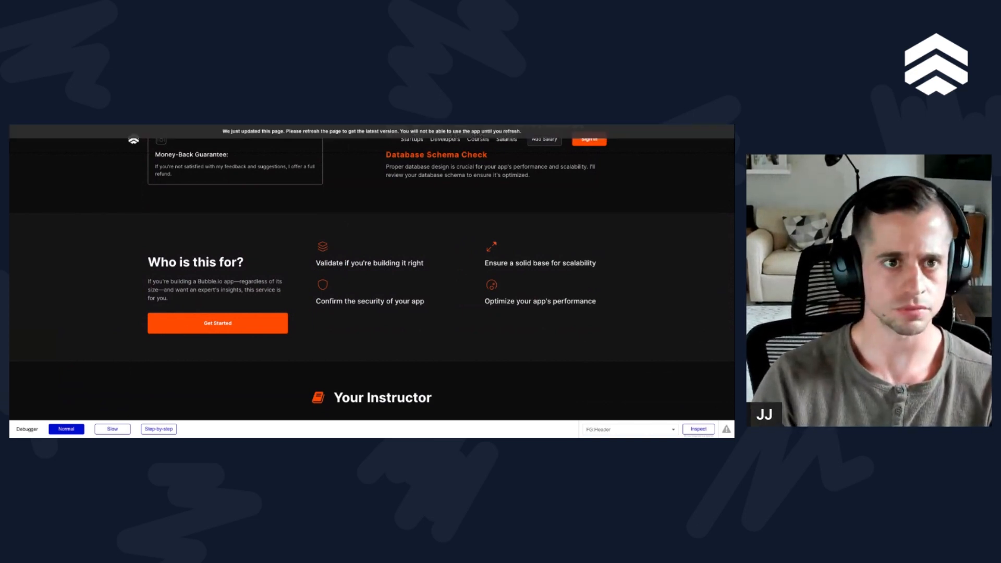
scroll(280, 264, "up", 1)
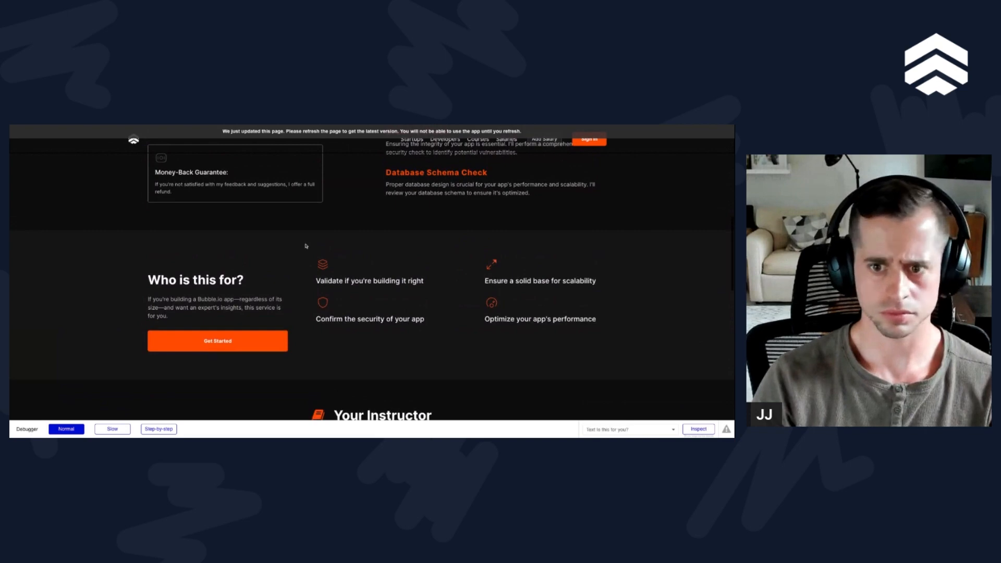
scroll(325, 292, "down", 1)
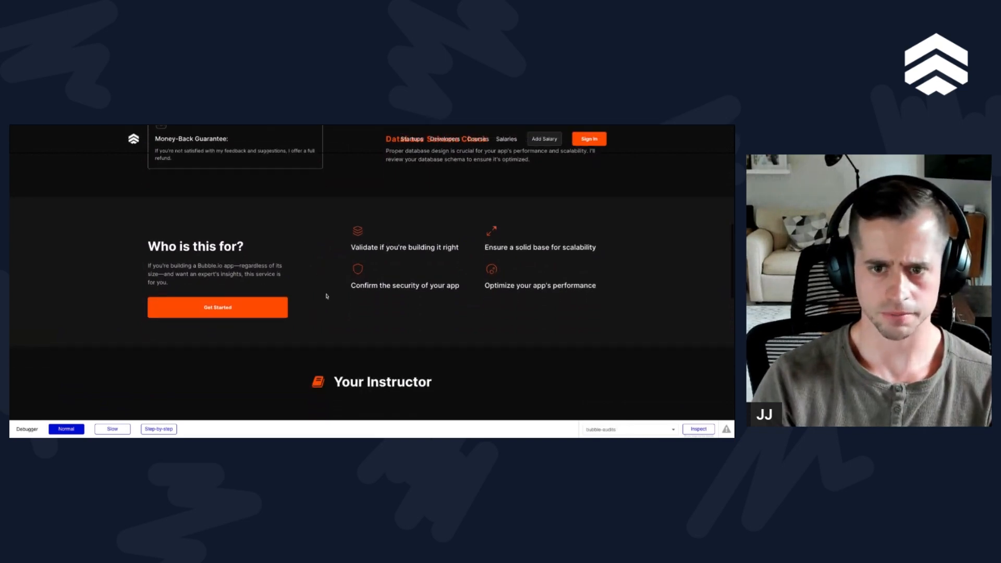
scroll(326, 295, "up", 1)
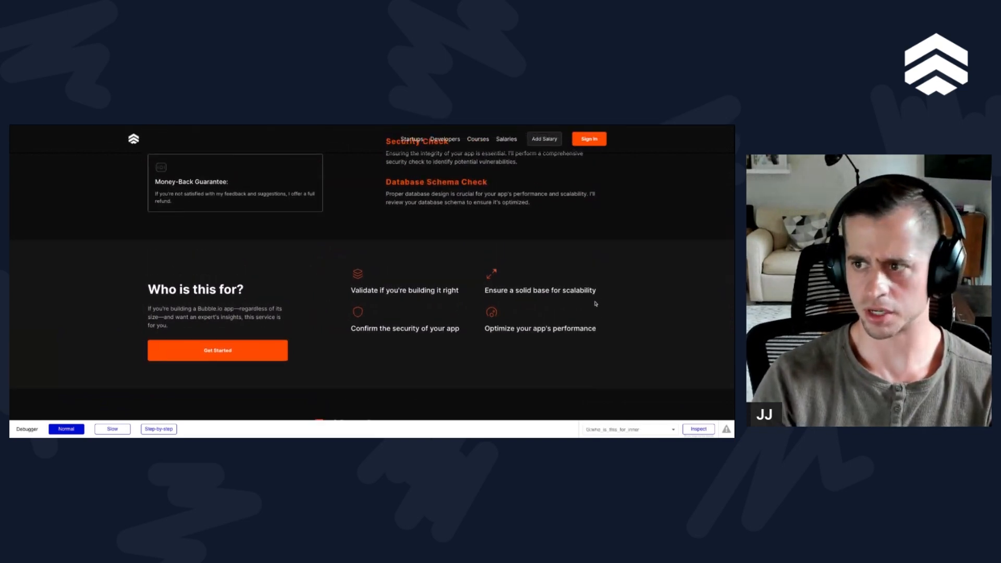
scroll(597, 310, "up", 1)
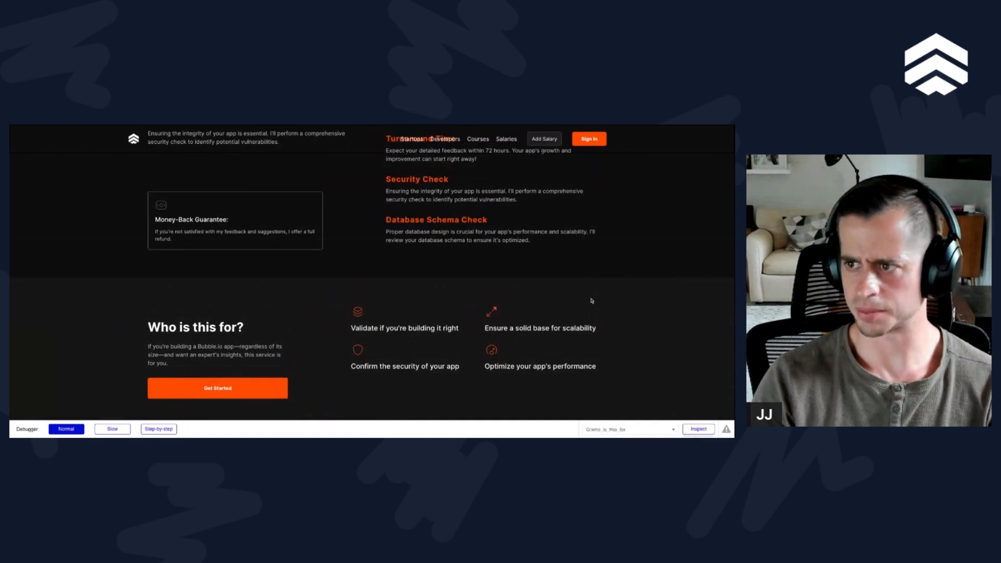
scroll(591, 323, "up", 1)
scroll(591, 322, "down", 1)
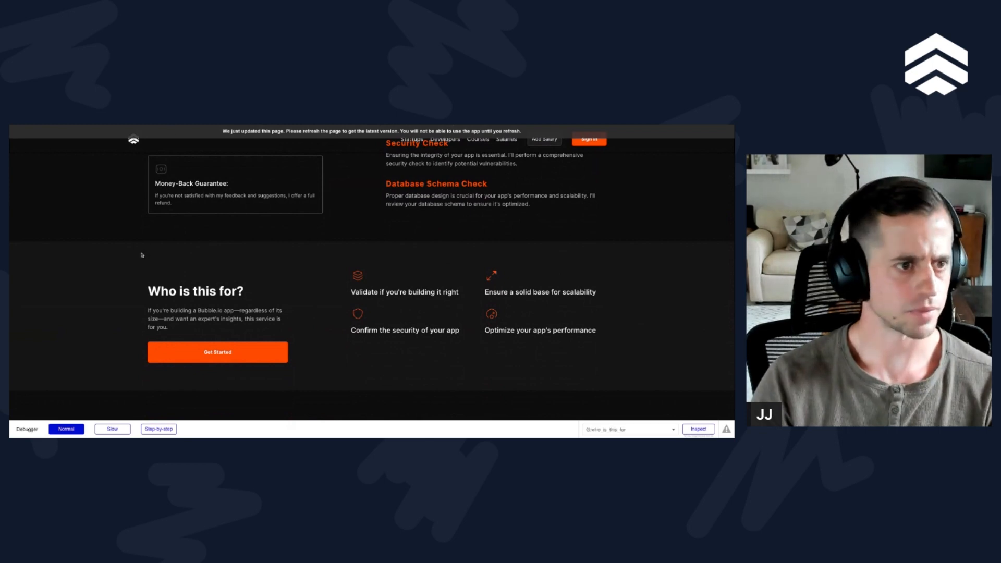
Step: Reload the preview and check the "Is this for you?" label above the "Who is this for?" heading
key("super+r")
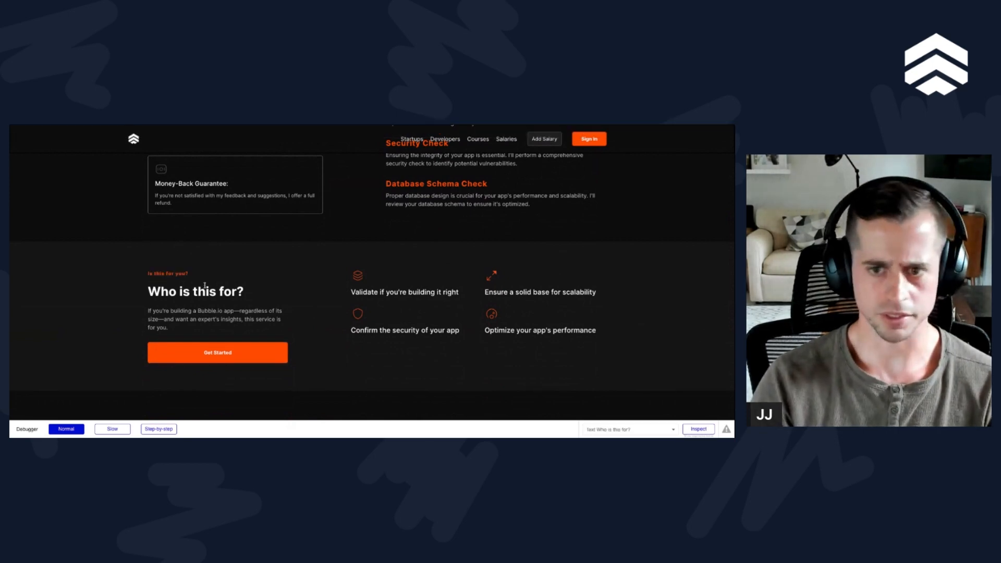
scroll(371, 282, "down", 3)
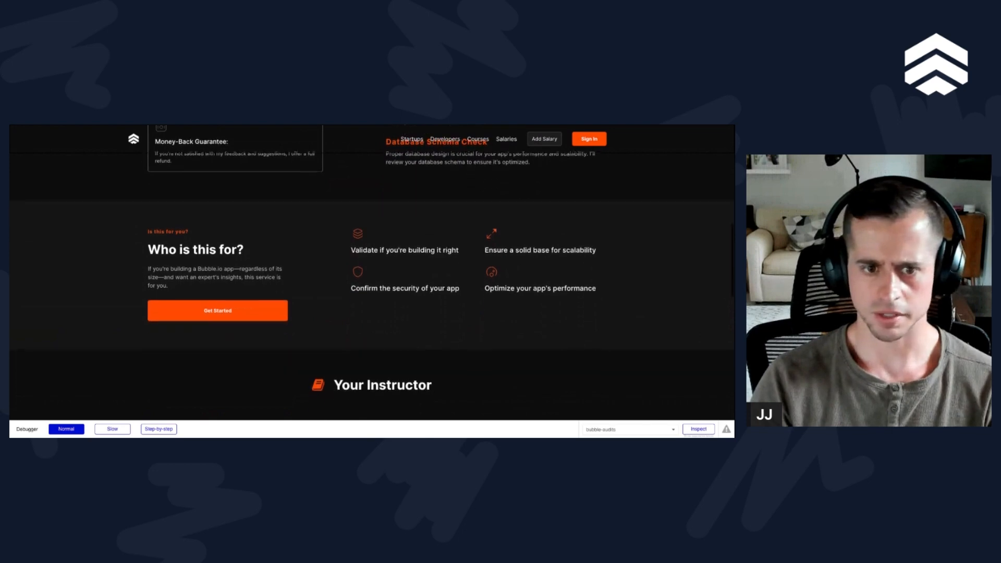
scroll(372, 281, "up", 3)
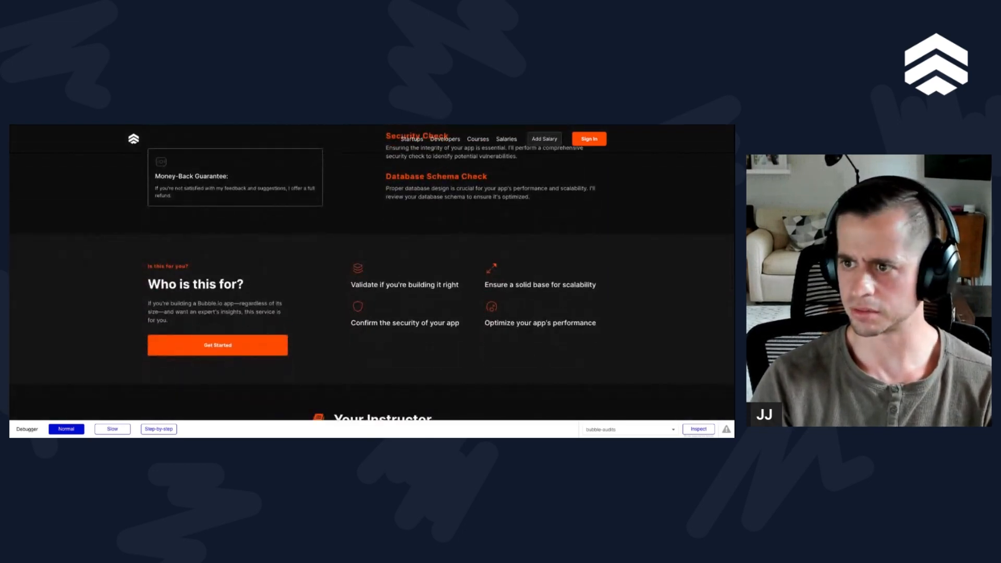
scroll(371, 282, "up", 1)
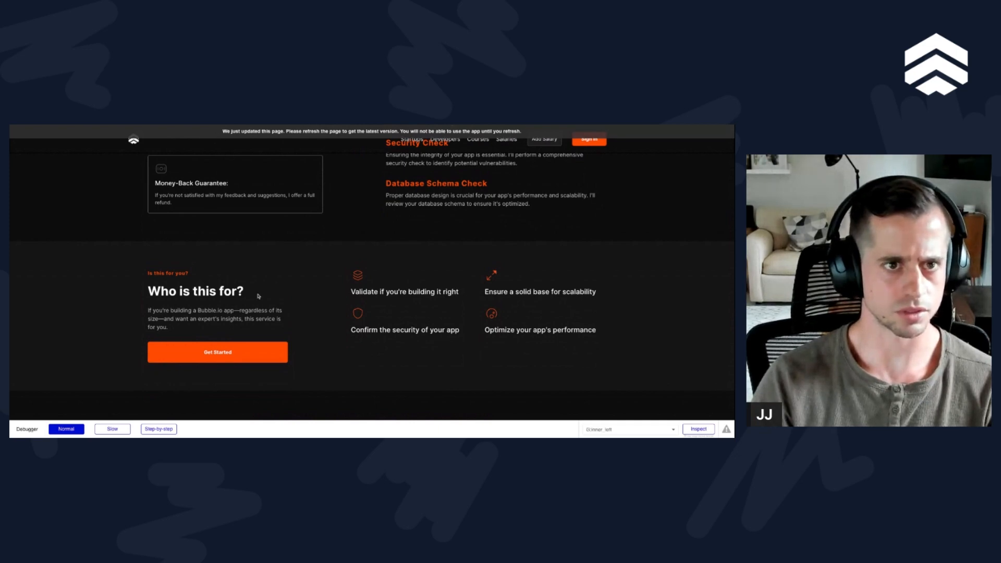
Step: Review the "Who is this for?" spacing and the Your Instructor section, and compare the latter with the Figma About me design
scroll(255, 268, "up", 1)
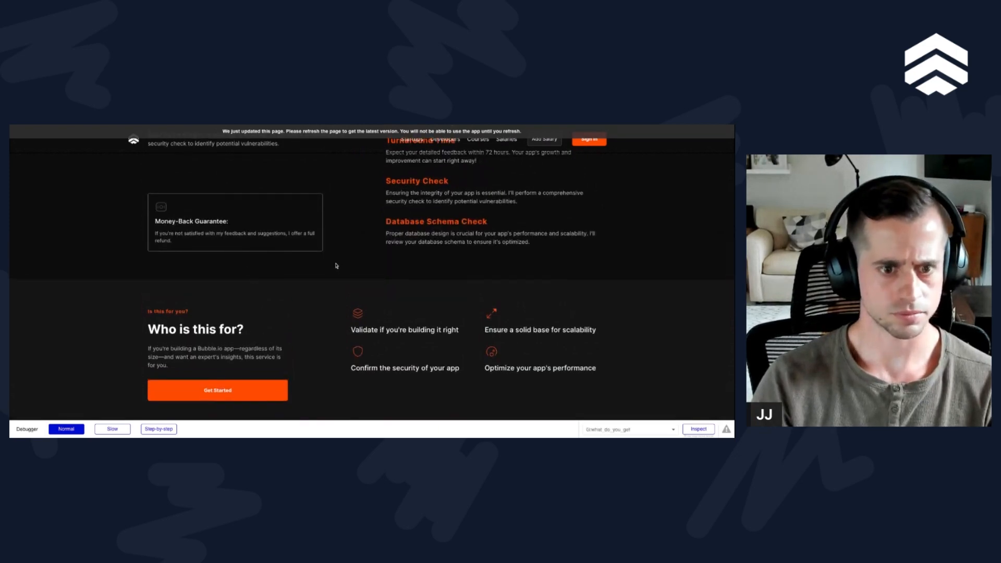
scroll(336, 266, "down", 1)
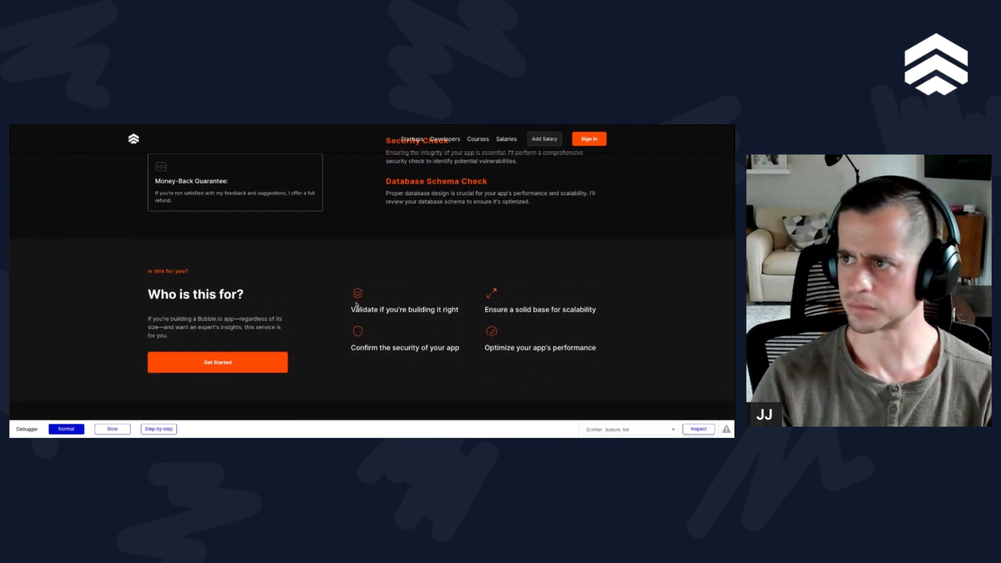
scroll(356, 304, "down", 1)
scroll(365, 272, "down", 1)
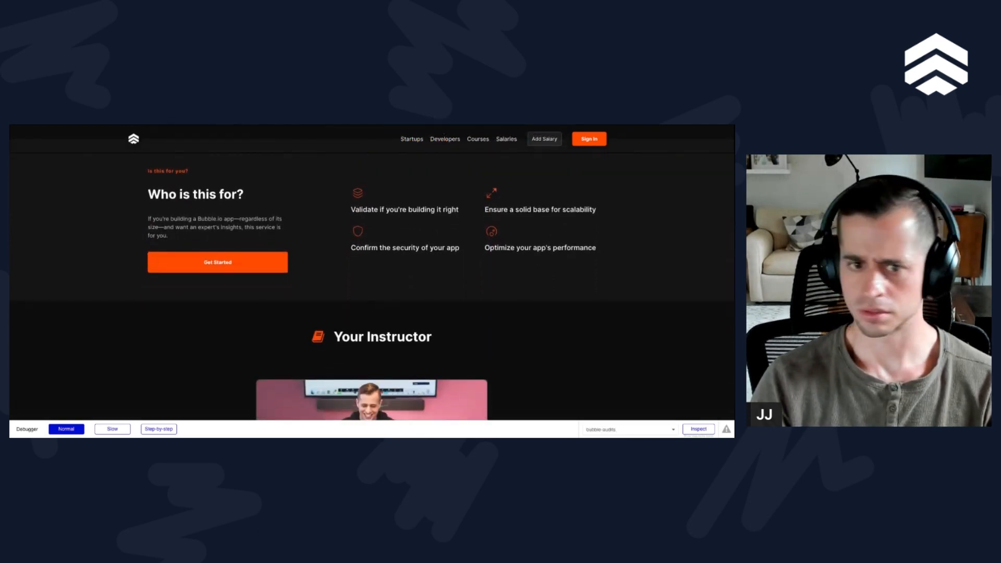
scroll(371, 286, "down", 4)
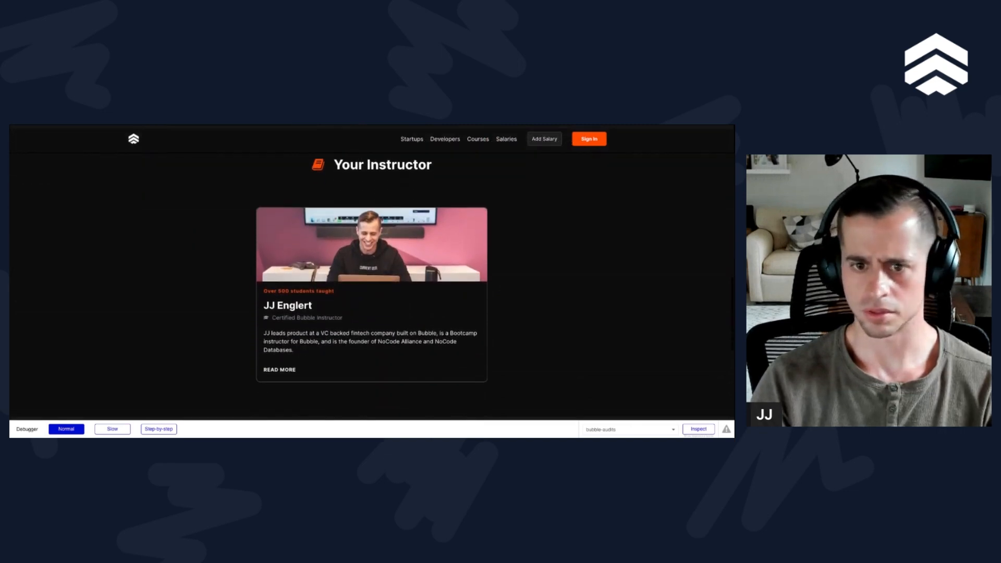
scroll(187, 126, "up", 2)
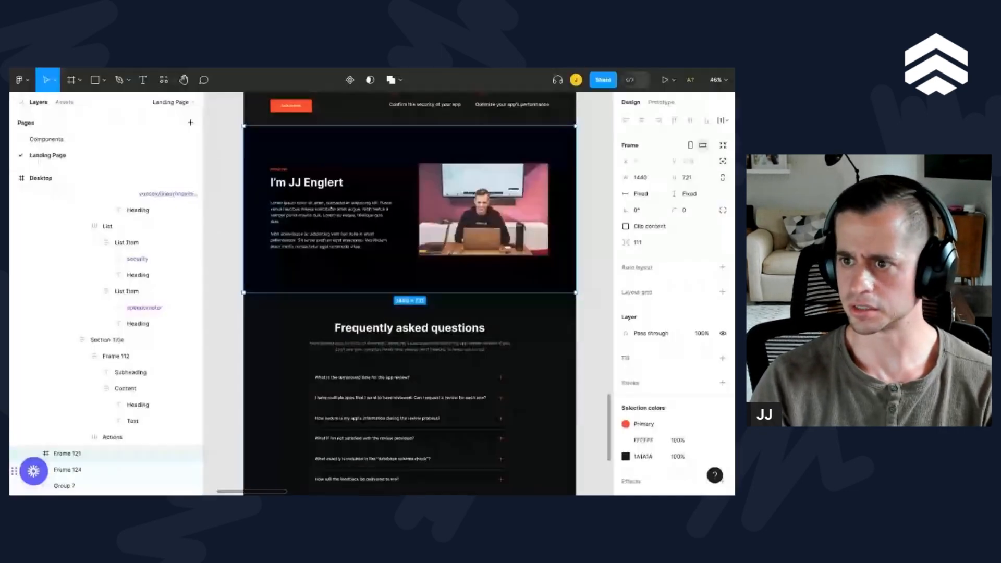
scroll(330, 226, "up", 2)
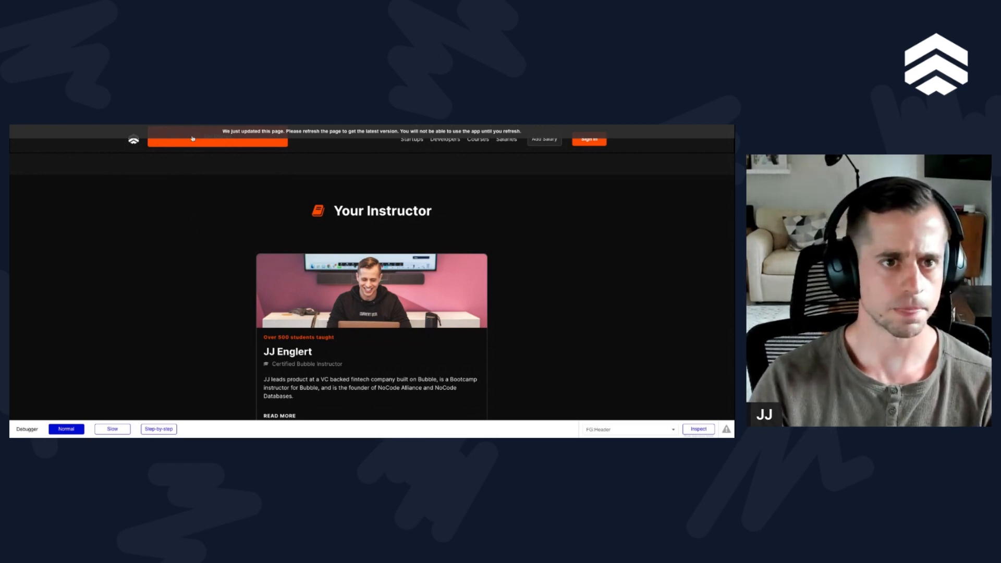
Step: Reload the preview and examine the About me section's text, image and margins against the sections above it
key("super+r")
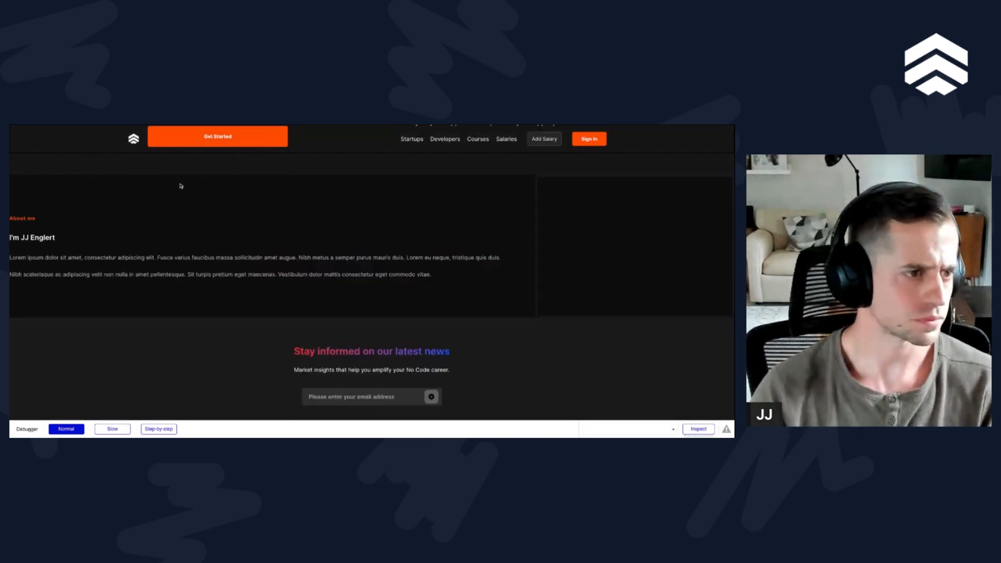
scroll(235, 240, "up", 5)
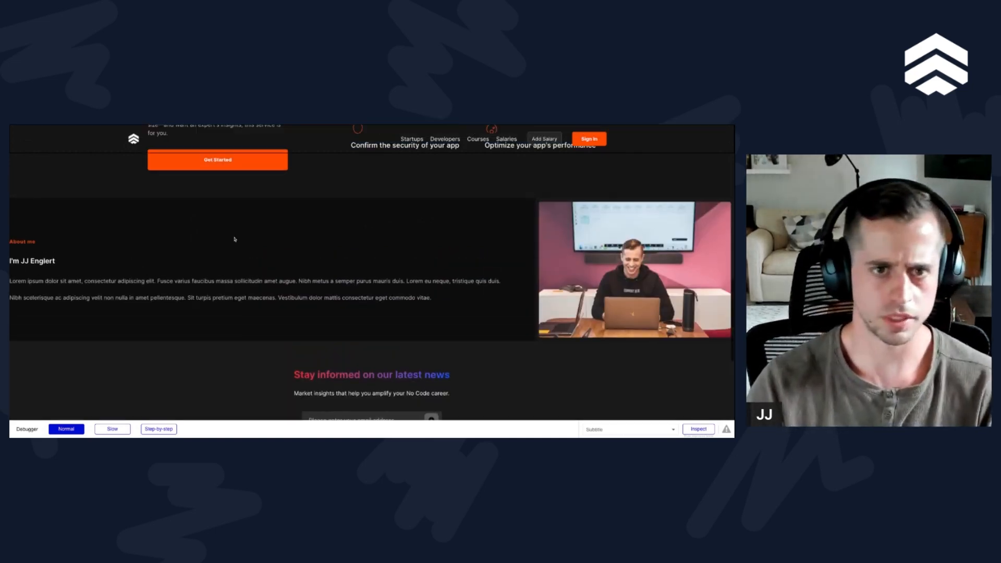
scroll(474, 358, "down", 2)
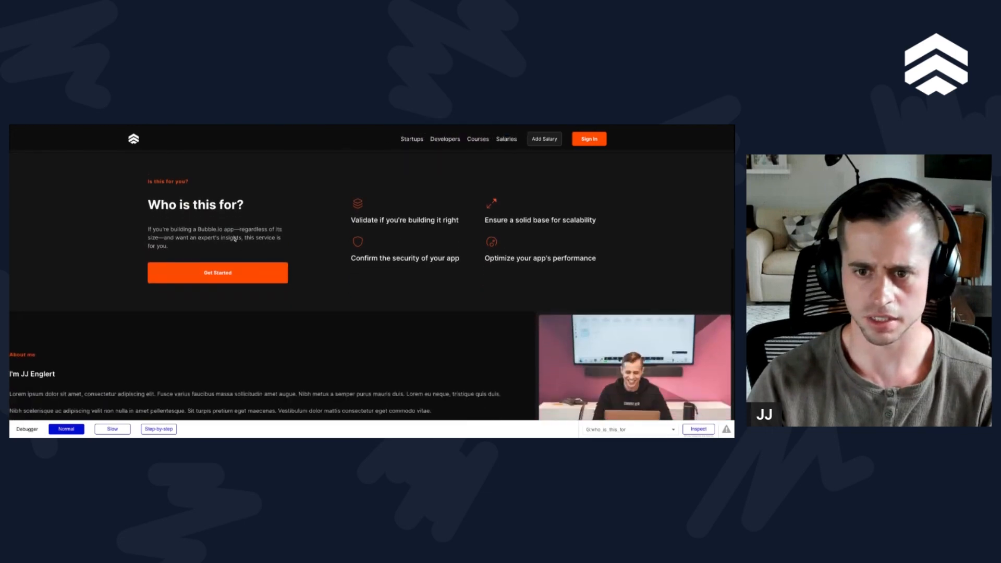
scroll(474, 358, "up", 10)
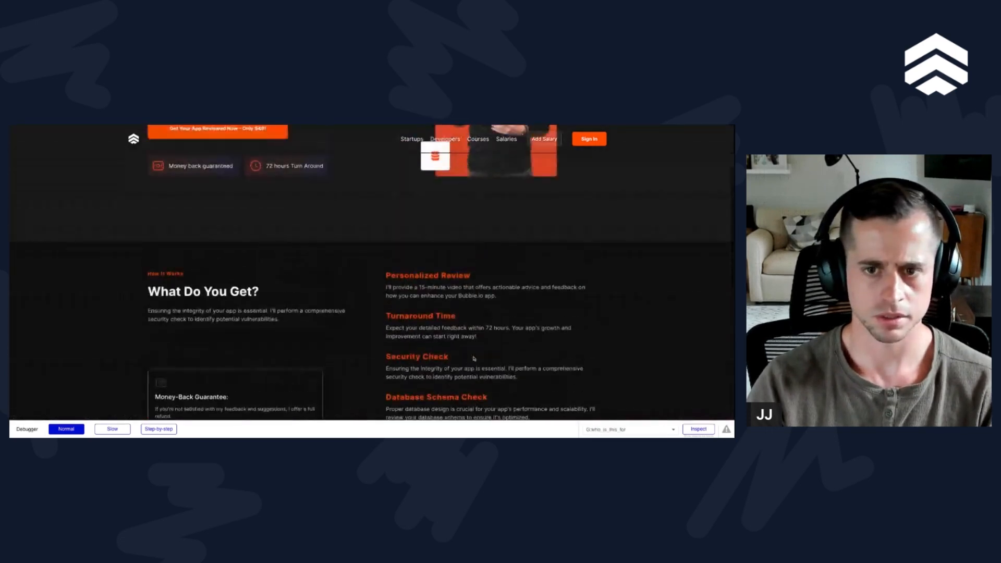
Step: Narrow and widen the preview window to test the page's responsiveness down to the About me section
left_click_drag(734, 282, 202, 282)
left_click_drag(539, 281, 734, 281)
scroll(371, 271, "down", 10)
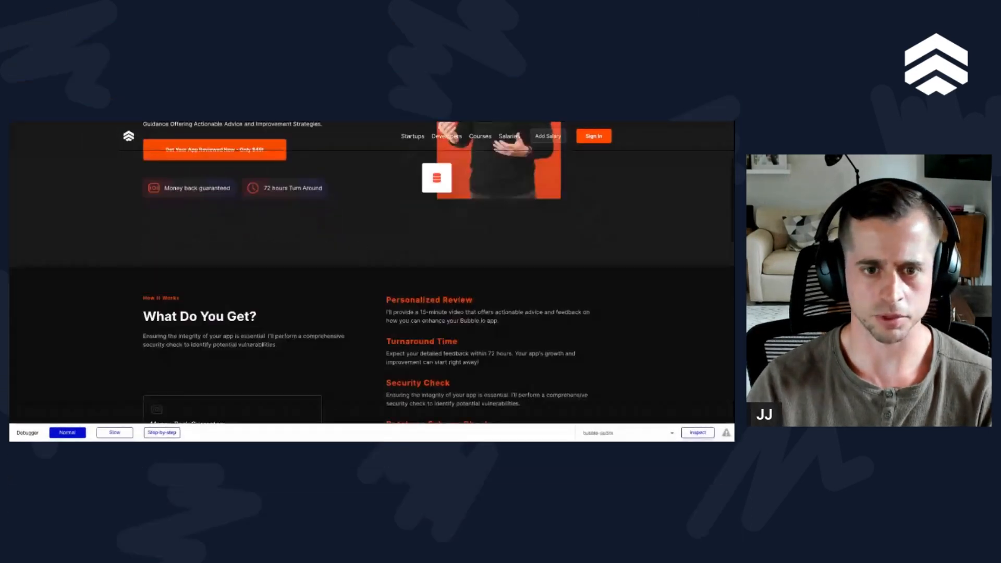
scroll(371, 266, "down", 4)
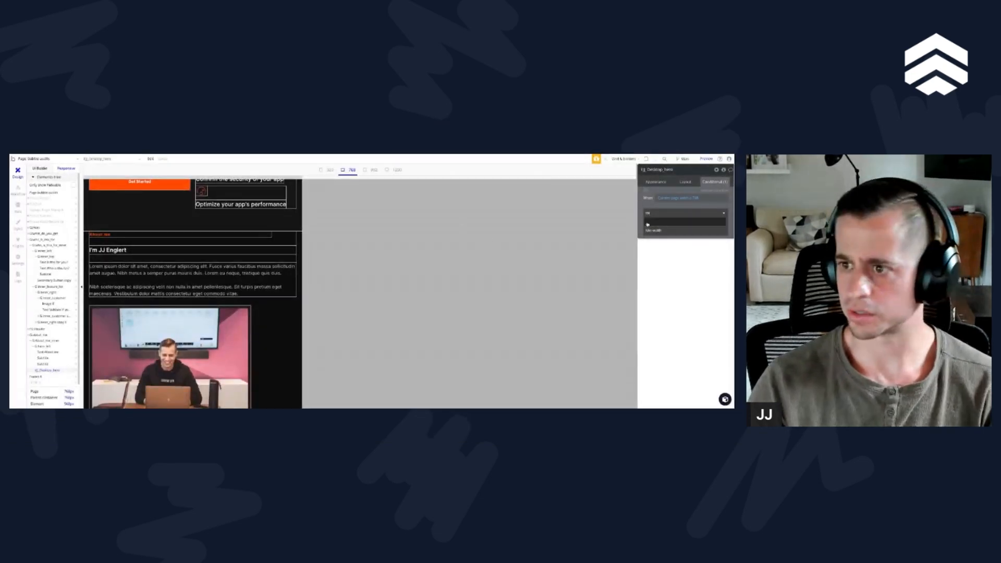
Step: In the Bubble editor, set the About me image's conditional minimum width to 300 px and check the layout at the 992, 1200 and 768 breakpoints
left_click(651, 228)
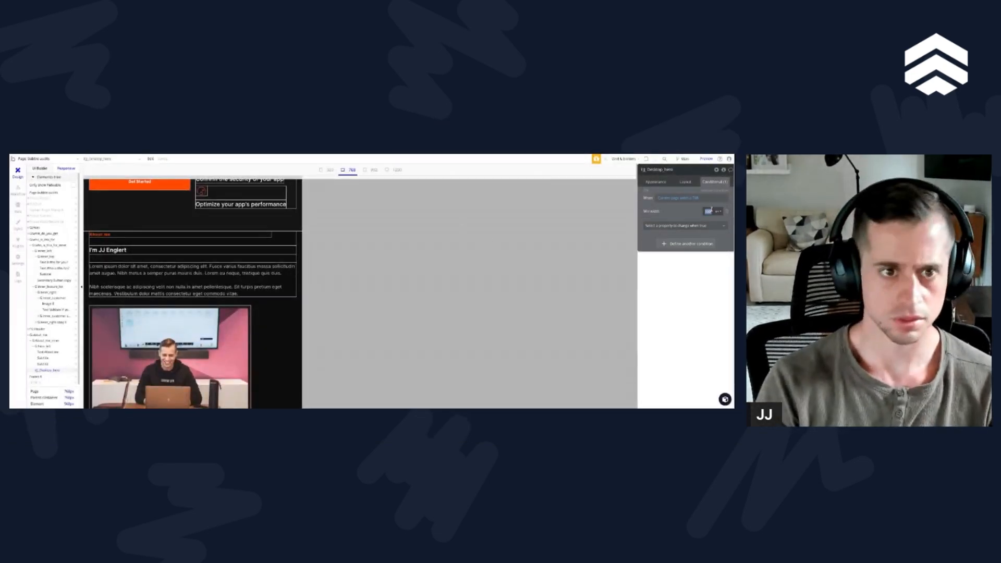
type("300")
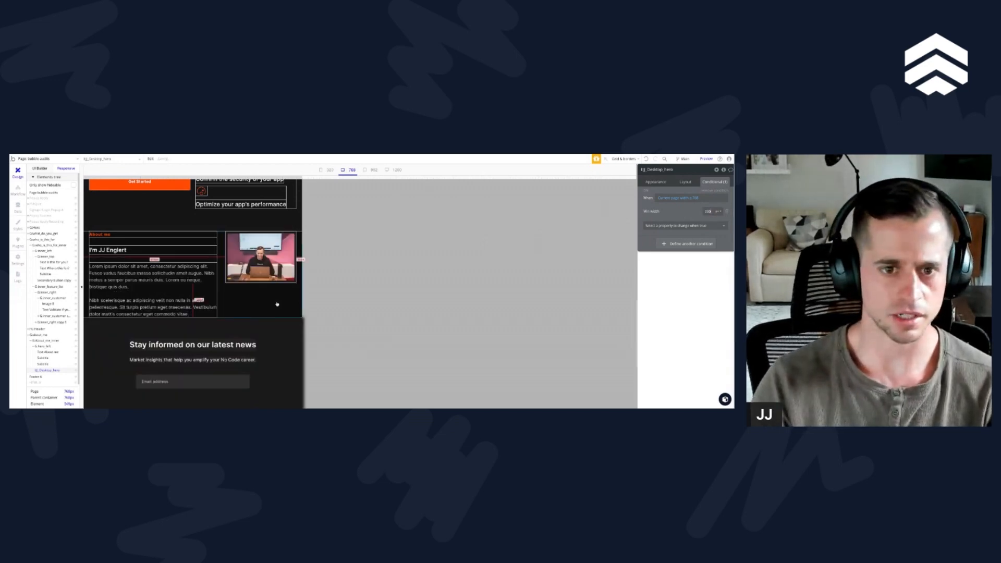
left_click(372, 170)
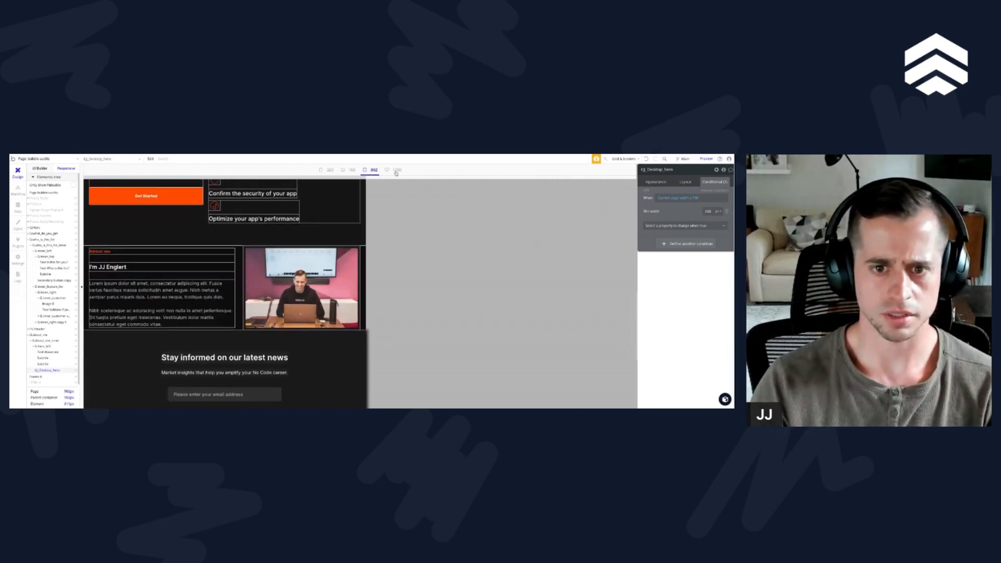
left_click(396, 170)
left_click(348, 170)
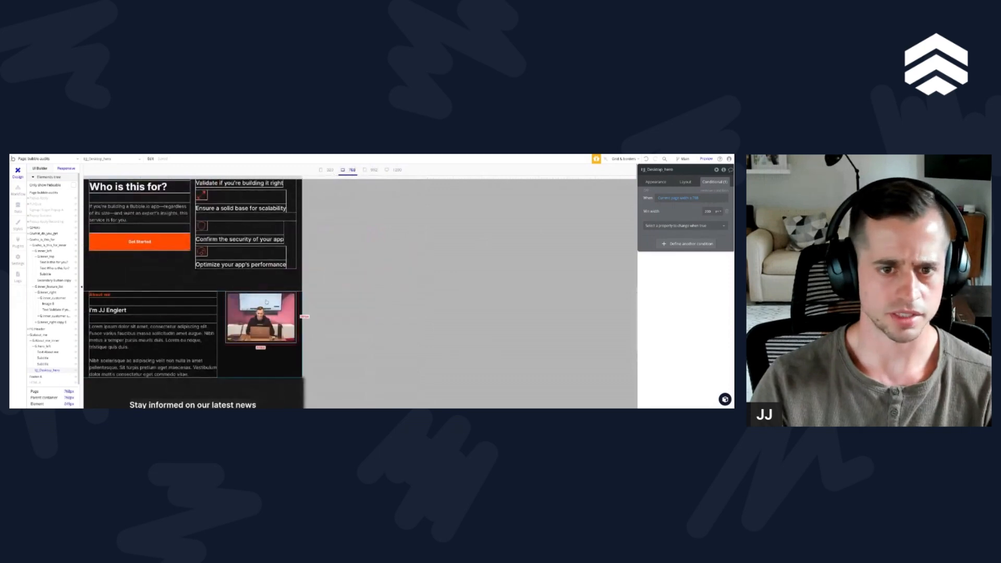
scroll(266, 301, "up", 3)
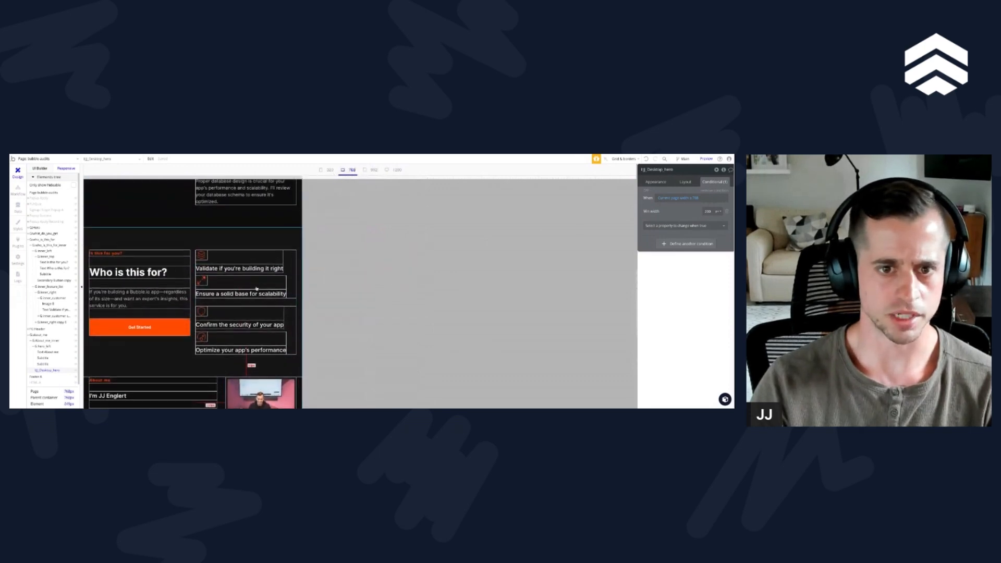
scroll(257, 288, "down", 3)
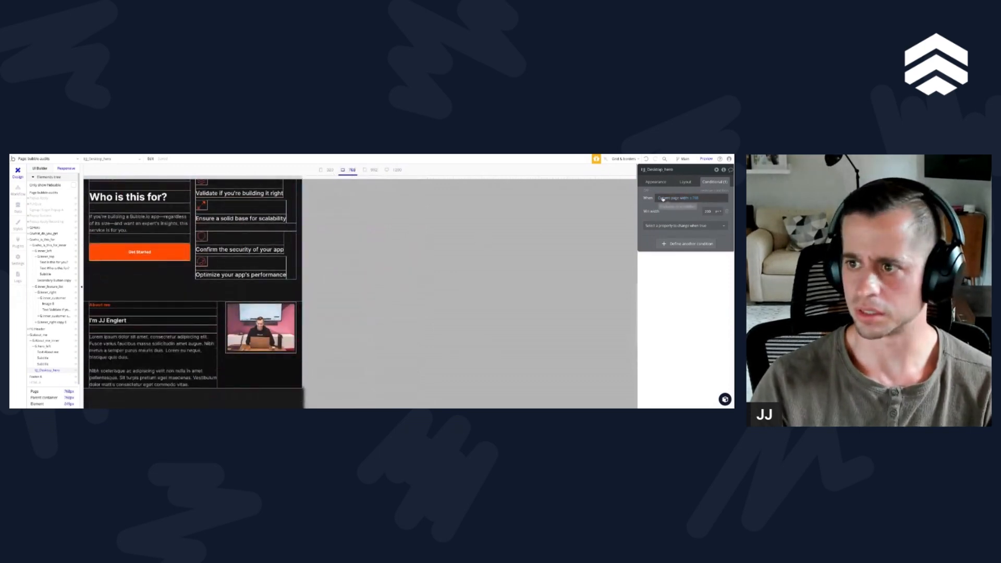
Step: Add a font size property to the existing condition of the "Optimize your app's performance" text
left_click(228, 275)
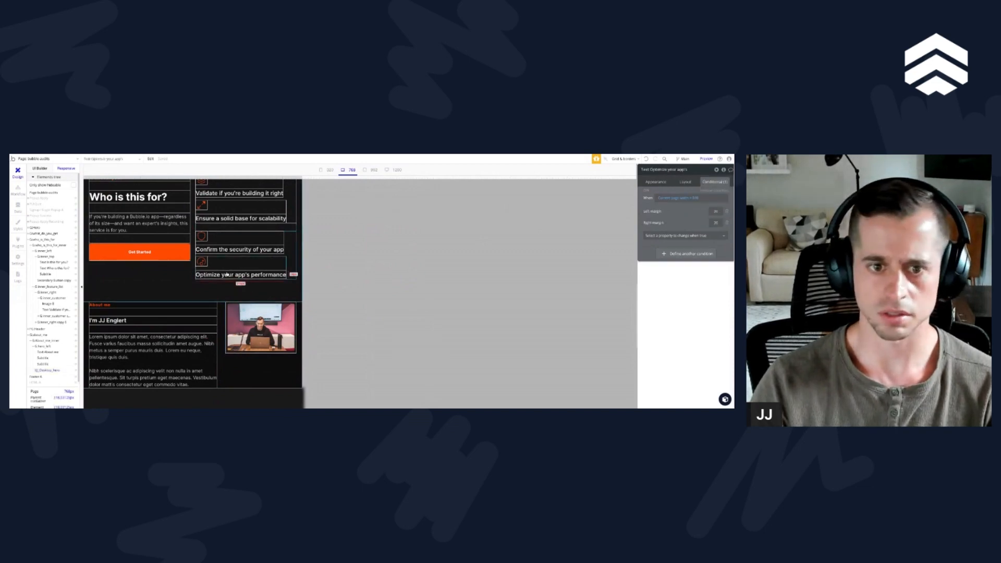
left_click(666, 236)
type("te")
key("BackSpace")
key("BackSpace")
type("f")
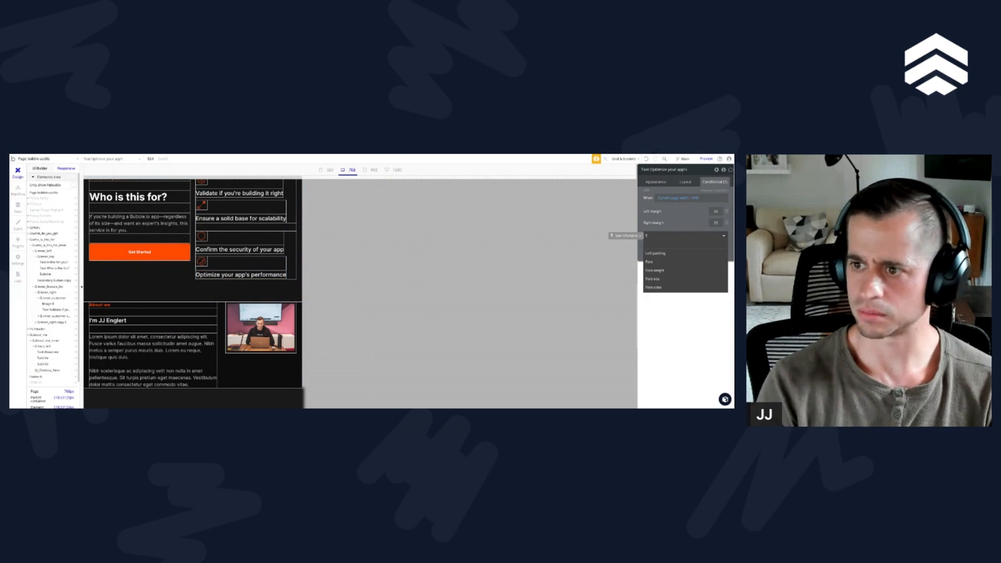
left_click(652, 279)
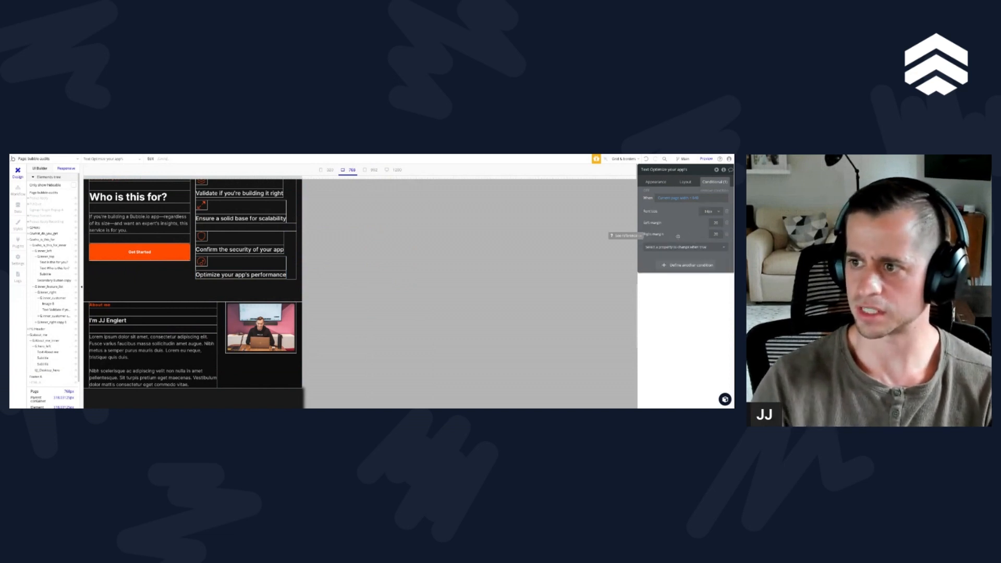
scroll(241, 245, "up", 2)
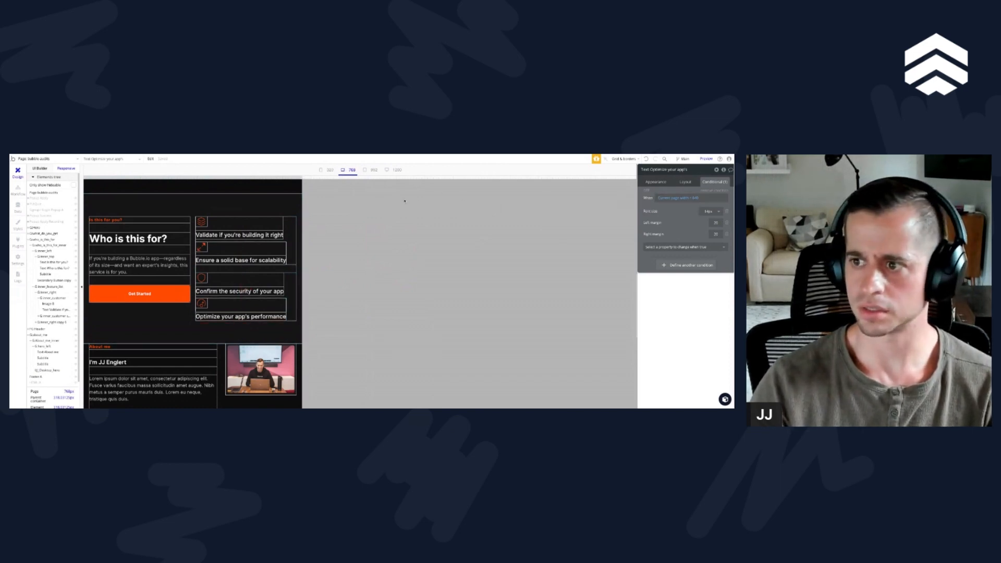
Step: Set the page-width limit in the "Optimize your app's performance" text's condition to 768
left_click(697, 199)
double_click(697, 199)
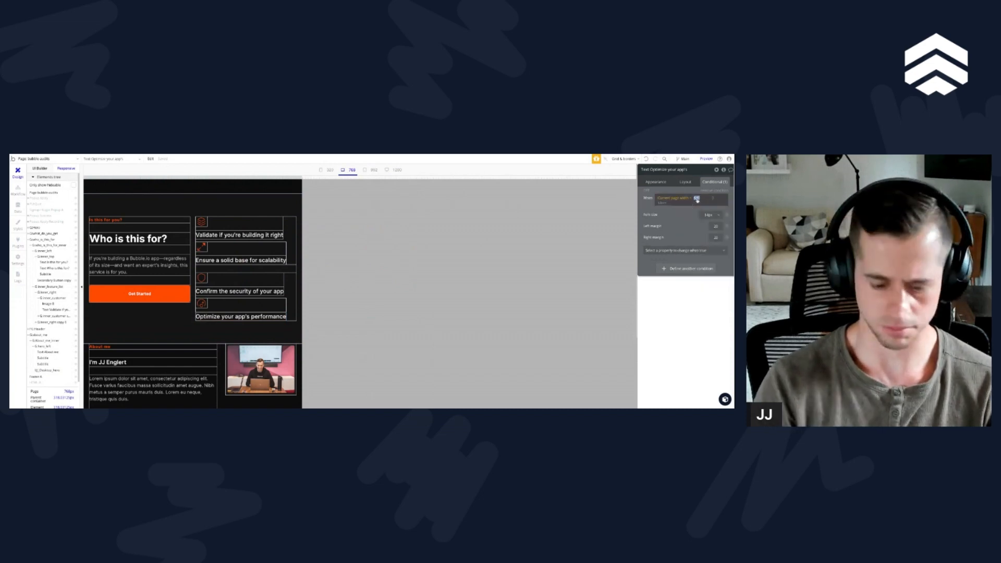
type("768")
key("Return")
left_click(682, 219)
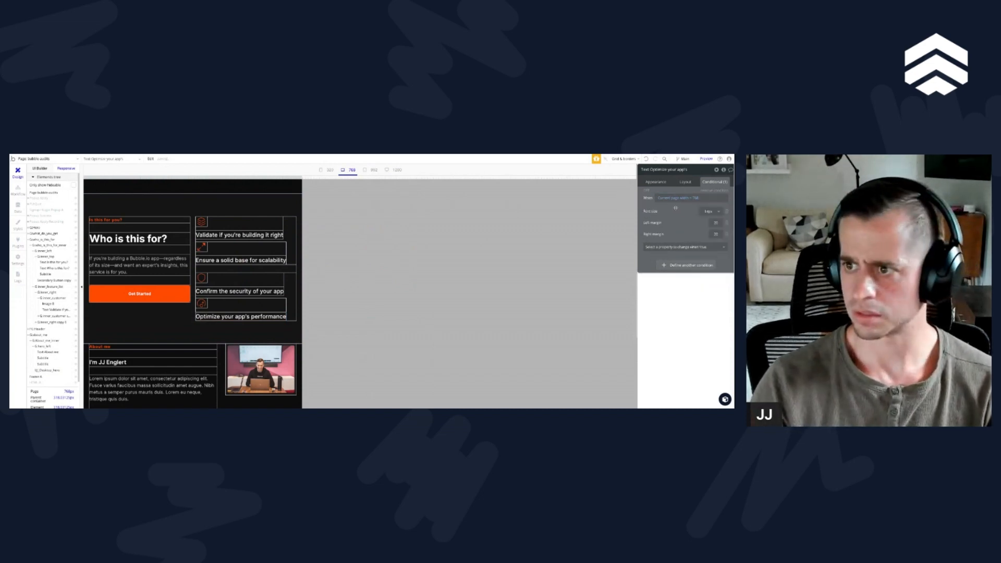
left_click(692, 200)
left_click(698, 257)
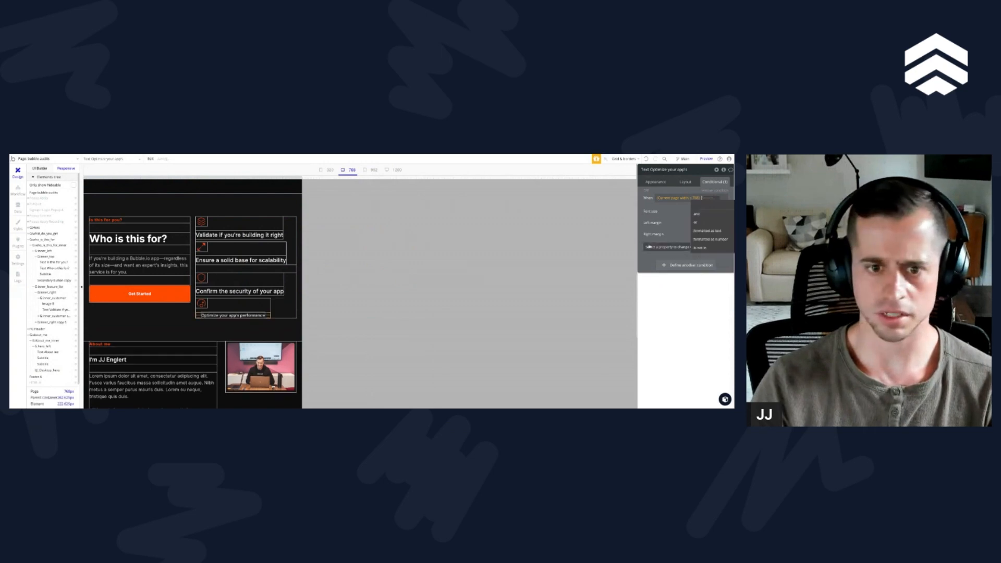
left_click(700, 257)
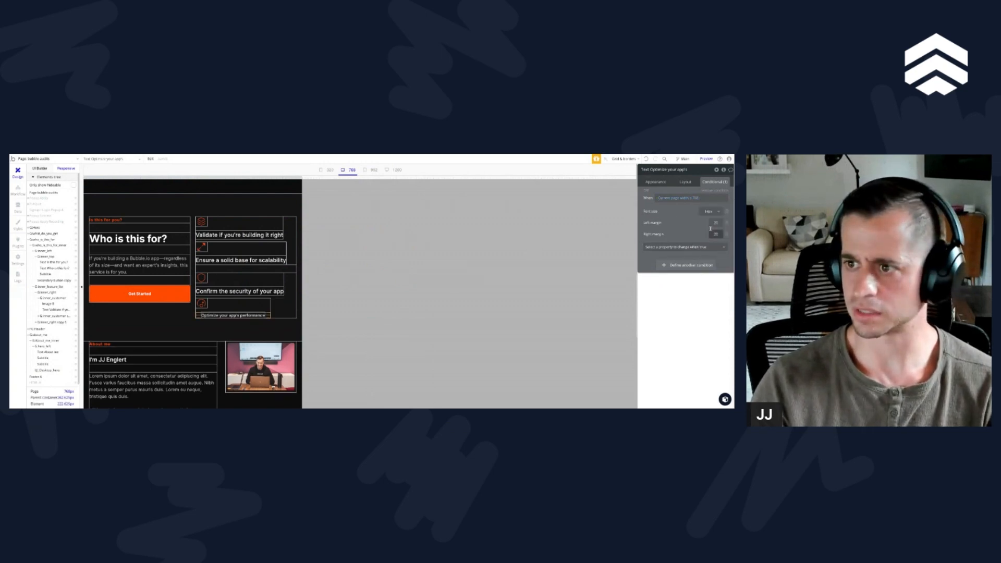
Step: Set the conditional font size of the "Optimize your app's performance" text to 16 px
left_click(707, 211)
type("16")
key("Return")
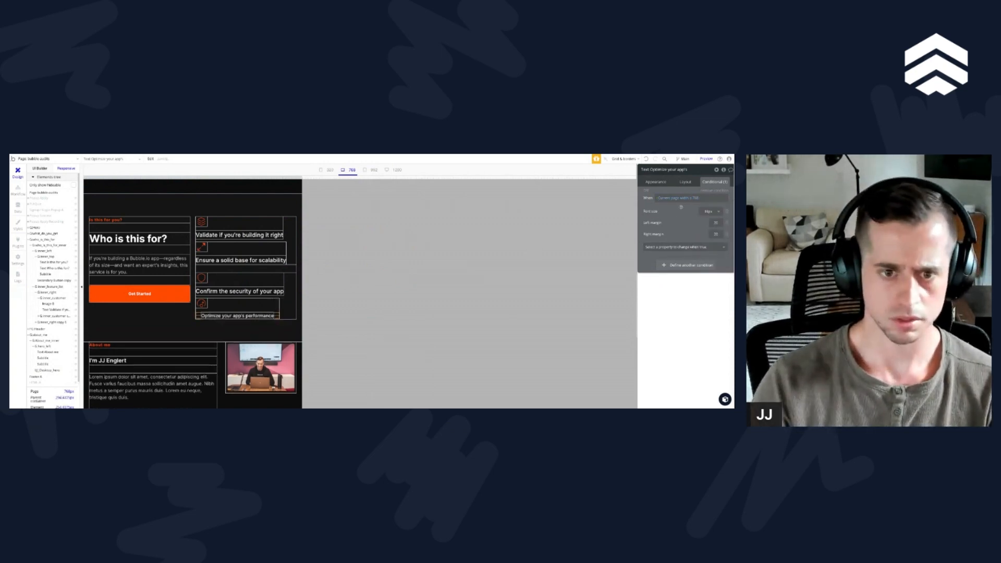
Step: Remove the left and right margin properties from the "Optimize your app's performance" text's condition
left_click(685, 182)
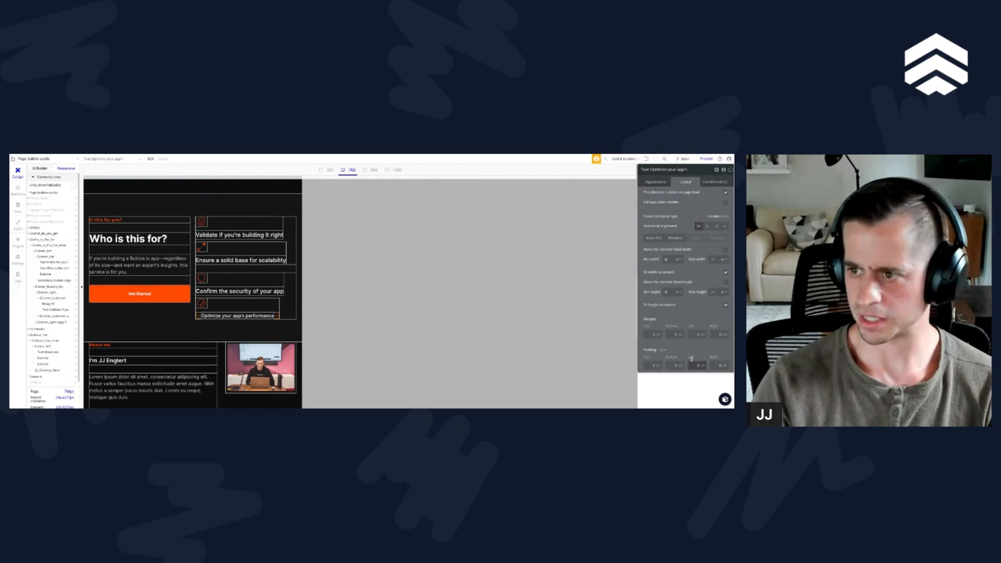
left_click(712, 182)
left_click(712, 223)
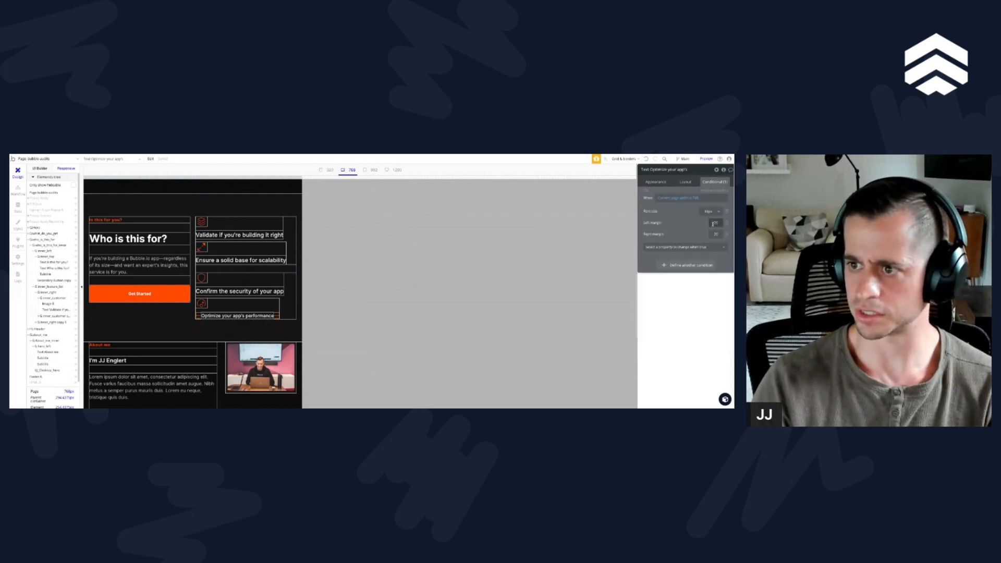
left_click_drag(300, 178, 476, 177)
scroll(160, 252, "down", 5)
scroll(160, 252, "down", 5)
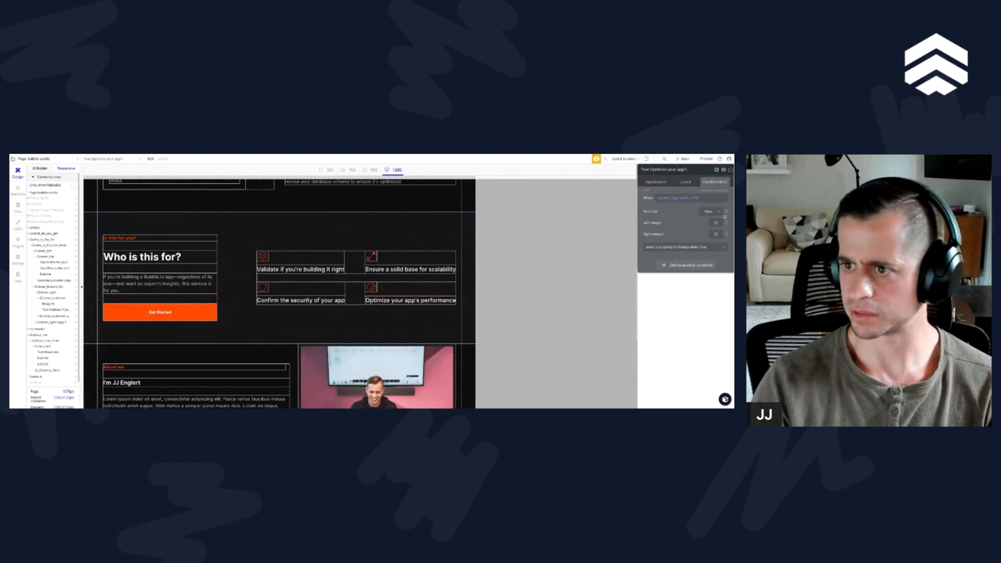
left_click(726, 223)
left_click(725, 223)
Step: Copy the font size condition and use it to replace the existing condition on the "Ensure a solid base for scalability" text
right_click(690, 193)
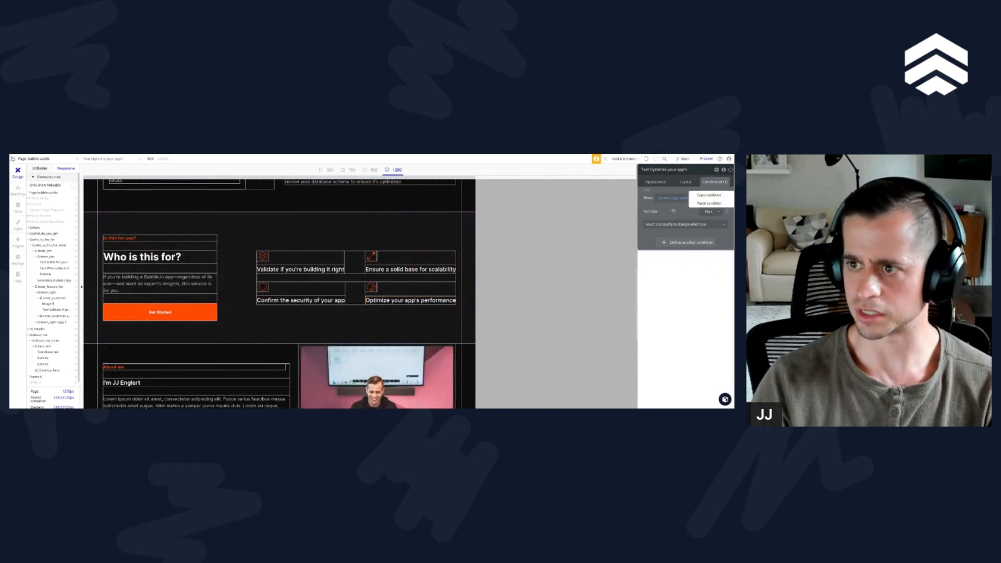
left_click(713, 197)
left_click(416, 270)
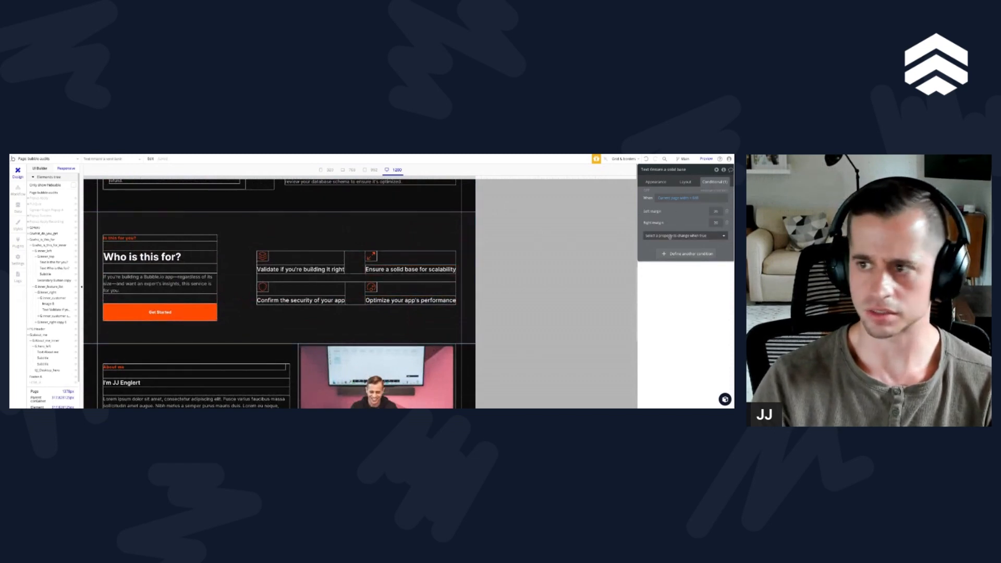
left_click(718, 191)
right_click(669, 176)
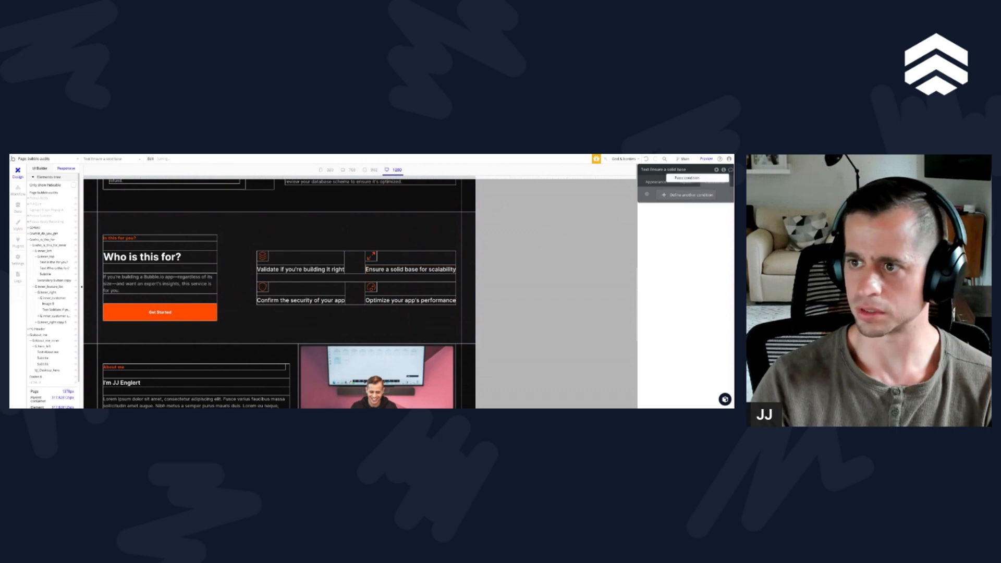
left_click(680, 179)
Step: Replace the conditions on the "Validate if you're building it right" and "Confirm the security of your app" texts with the copied condition
left_click(310, 271)
left_click(717, 192)
right_click(653, 195)
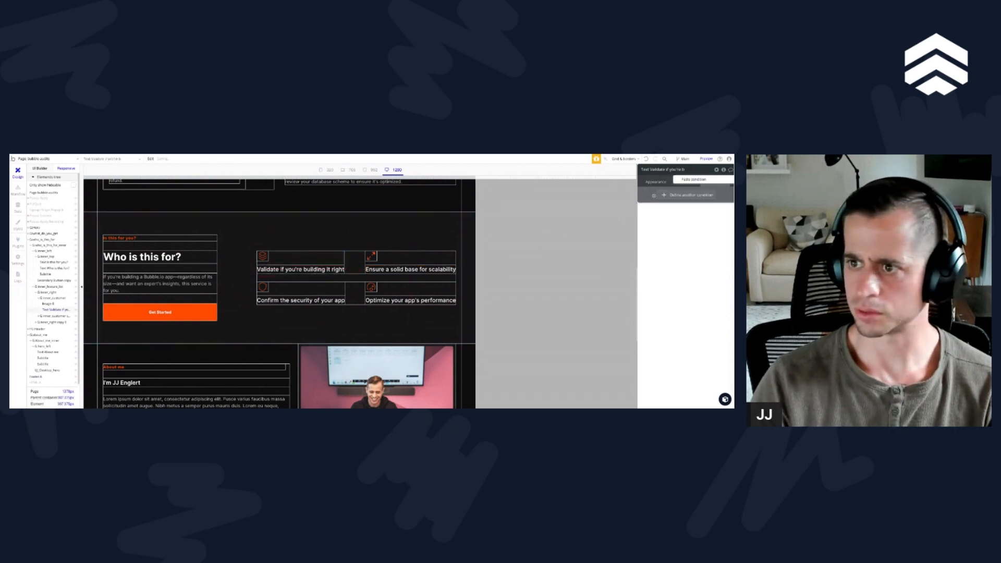
left_click(690, 180)
left_click(301, 300)
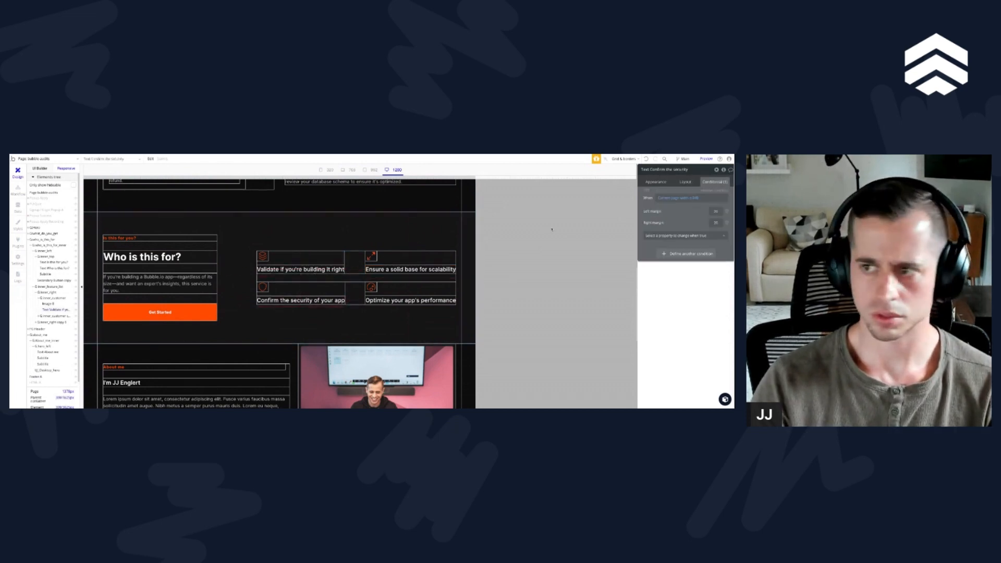
left_click(718, 198)
right_click(669, 176)
left_click(690, 180)
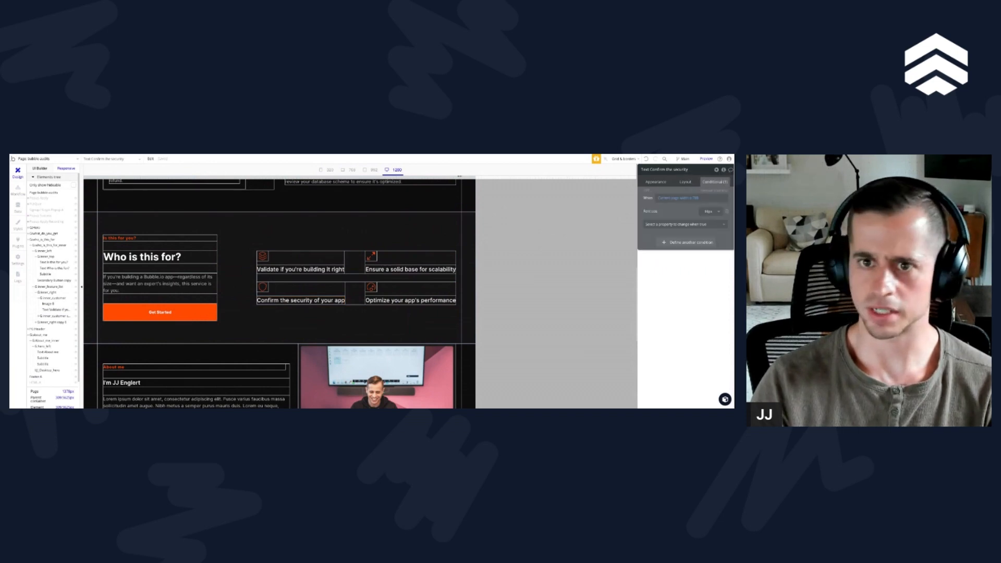
Step: Check the feature texts at the 992 and 768 breakpoints and try fitting the feature list's width to its content
left_click(372, 171)
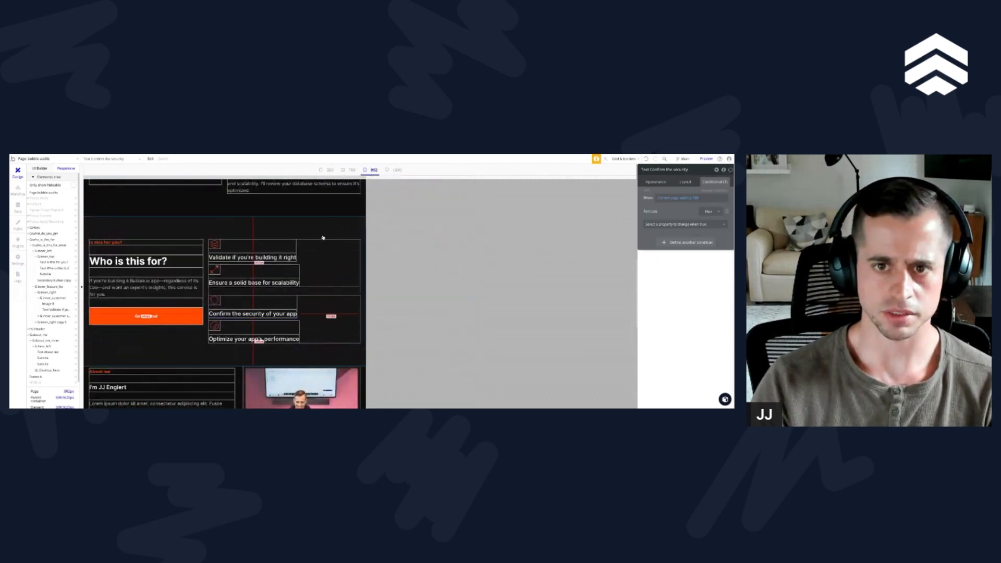
left_click(349, 171)
left_click(270, 313)
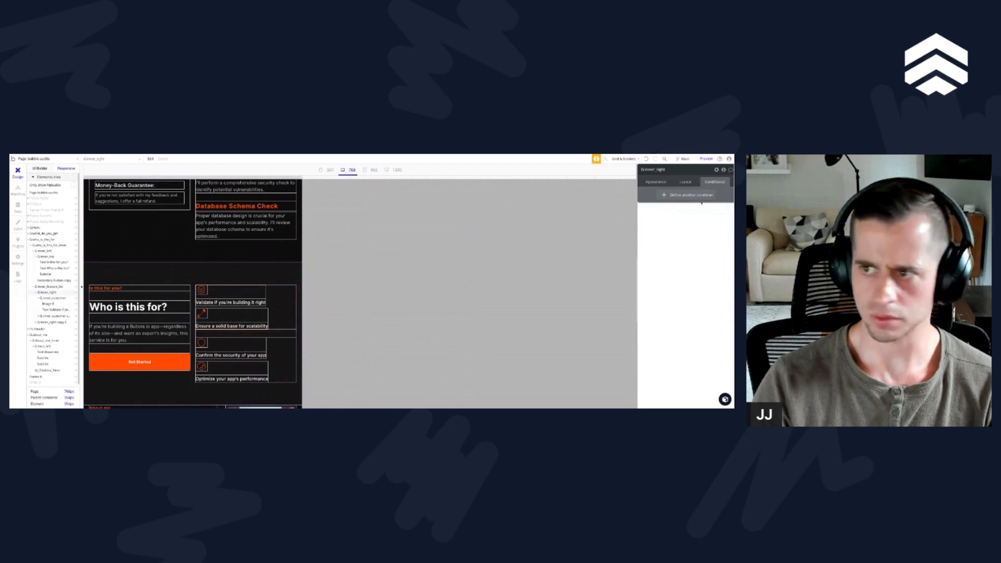
left_click(685, 182)
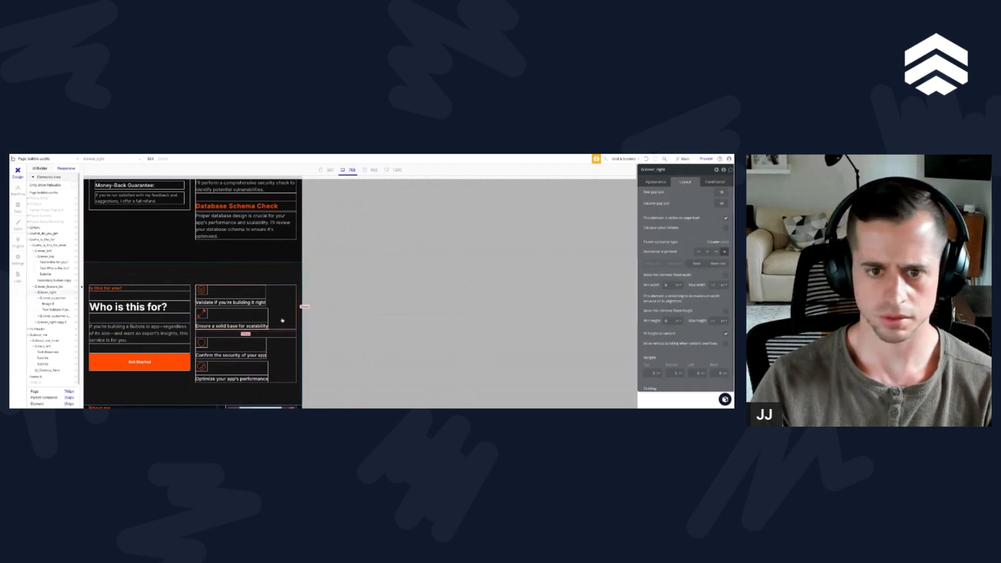
left_click(300, 335)
left_click(726, 287)
left_click(725, 287)
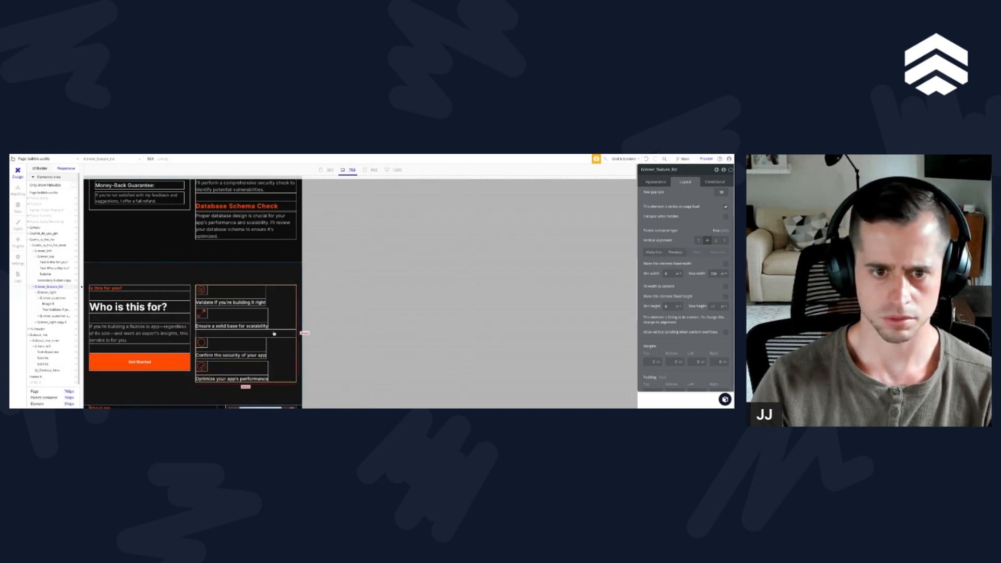
Step: Narrow the page to the 320 breakpoint and examine how the What Do You Get and Who Is This For sections adapt
left_click_drag(307, 178, 256, 178)
scroll(196, 267, "down", 5)
scroll(196, 267, "down", 1)
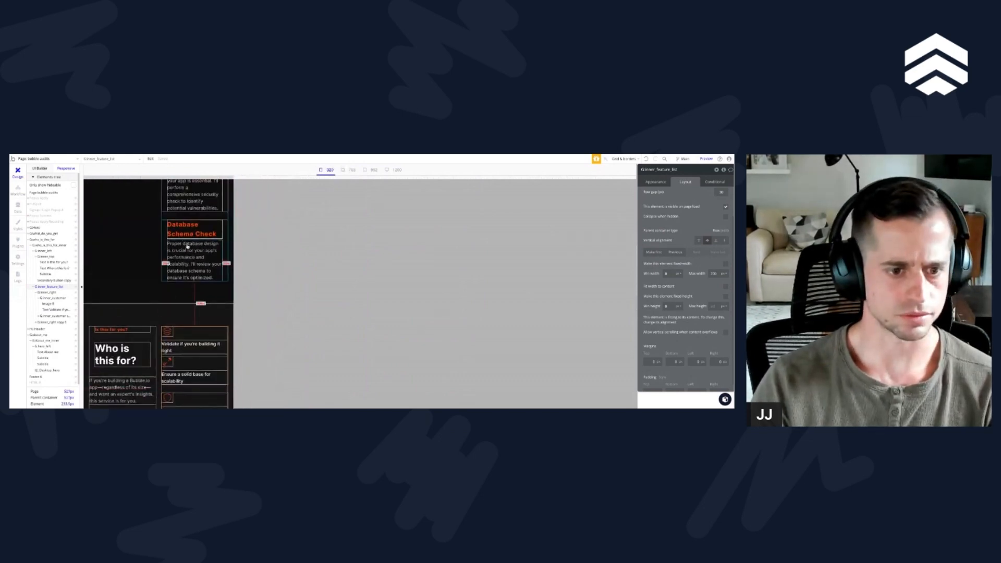
scroll(192, 274, "down", 3)
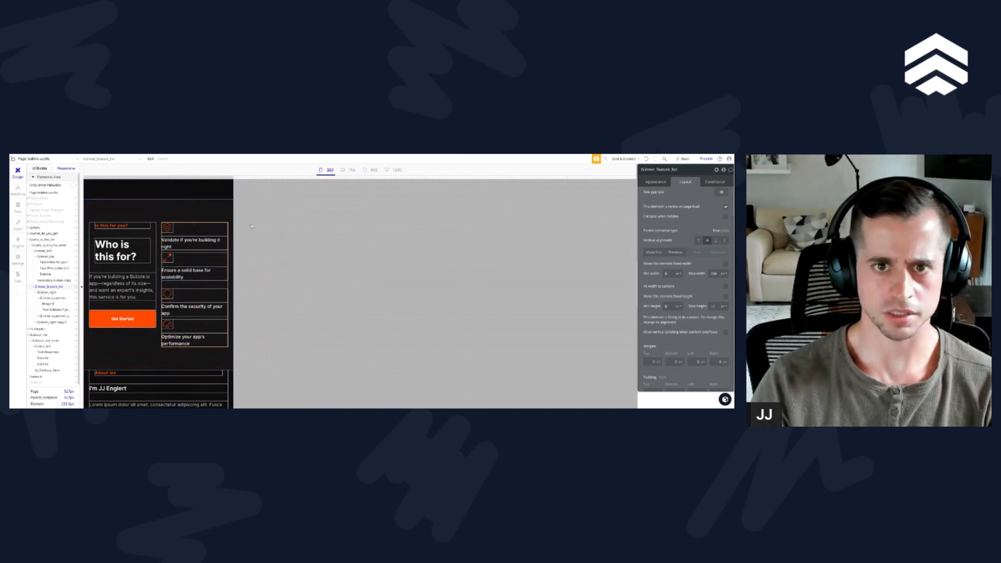
left_click(327, 169)
scroll(119, 274, "up", 5)
scroll(121, 297, "down", 3)
scroll(123, 324, "up", 3)
Step: Try a 200 px minimum width on the "What Do You Get?" heading group and undo it
left_click(123, 324)
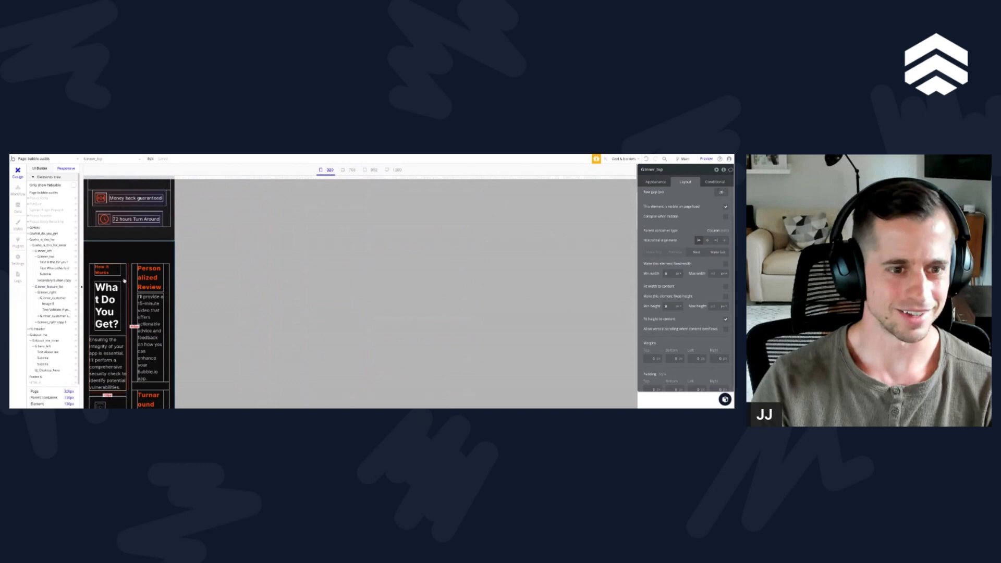
left_click(670, 272)
type("200")
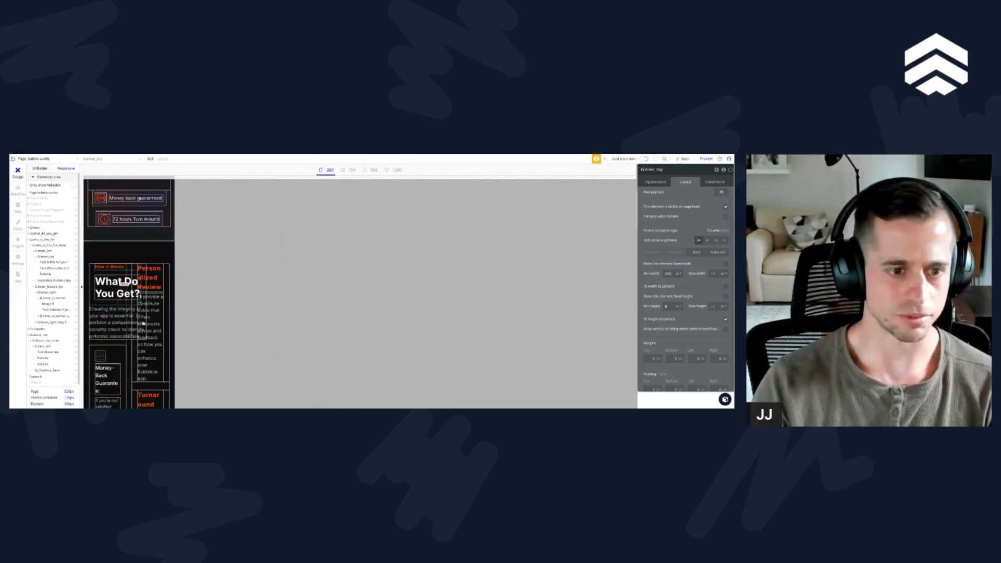
left_click(124, 345)
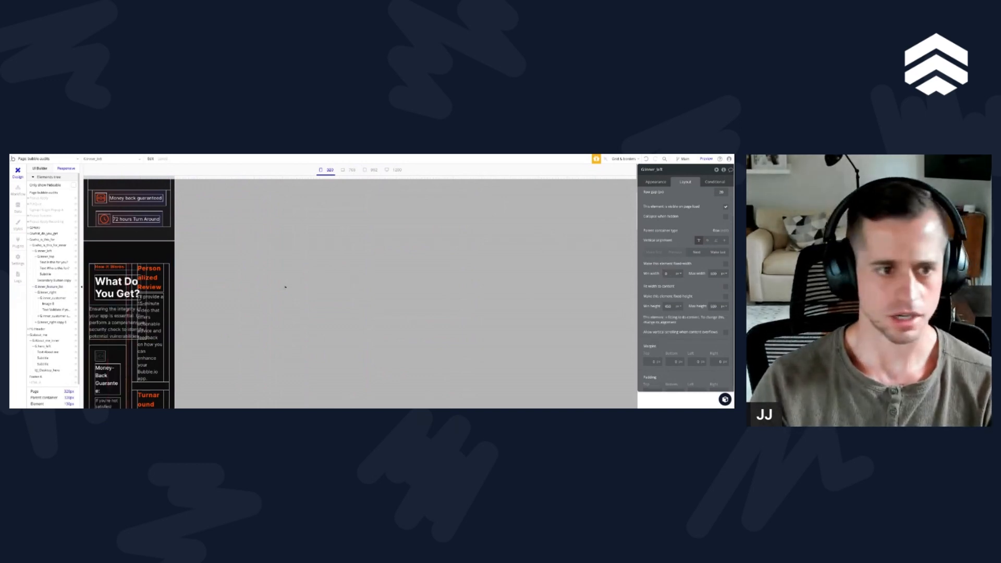
key("ctrl+z")
Step: Set the minimum width of the What Do You Get section's inner left group, trying 300 px first and settling on 250 px
right_click(91, 331)
left_click(61, 309)
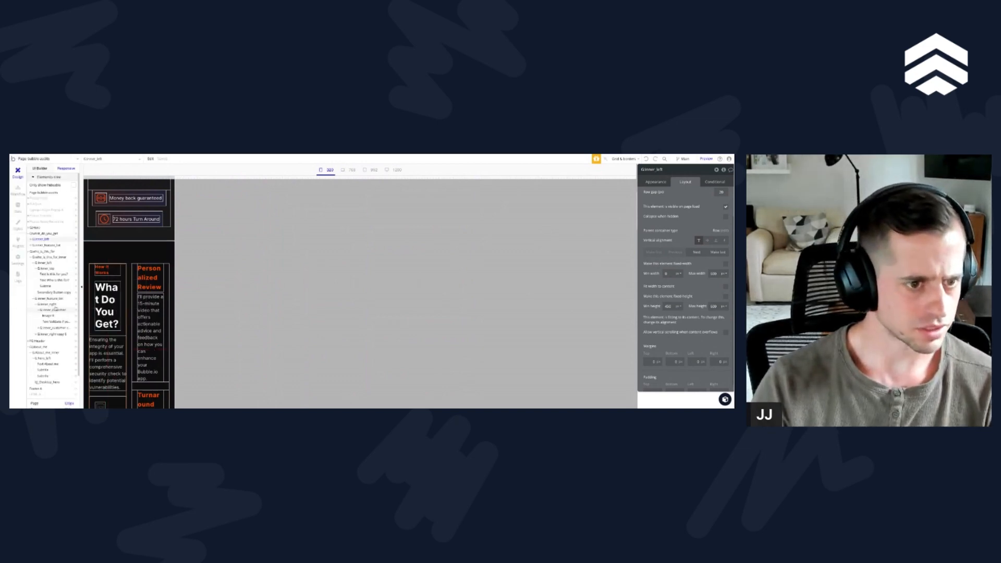
left_click(44, 233)
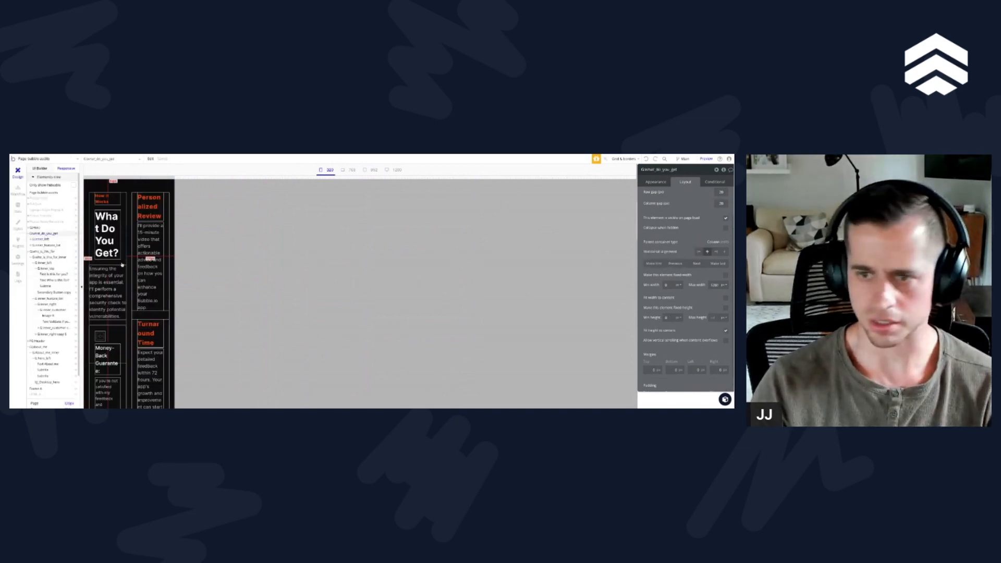
scroll(120, 267, "up", 3)
left_click(43, 239)
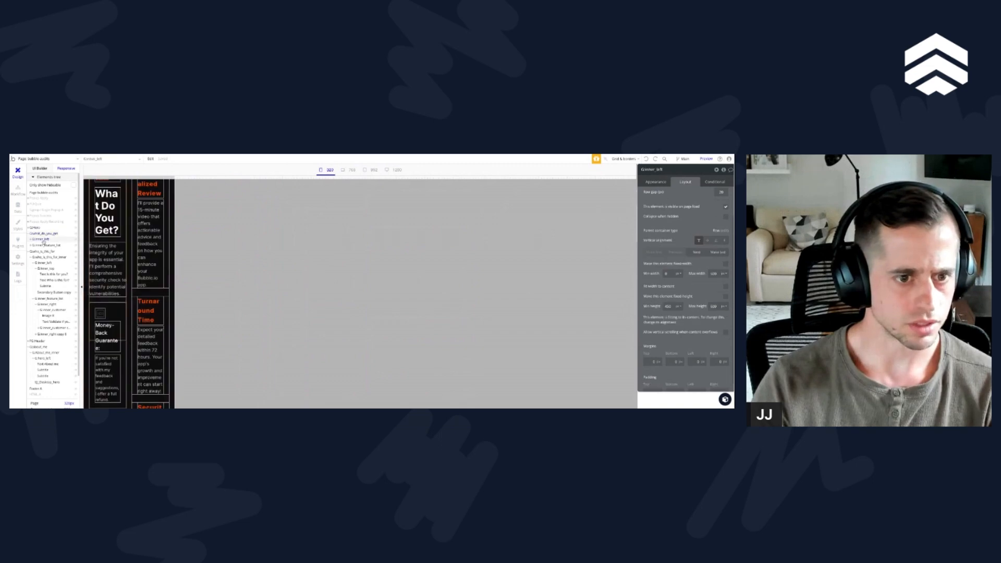
left_click(672, 274)
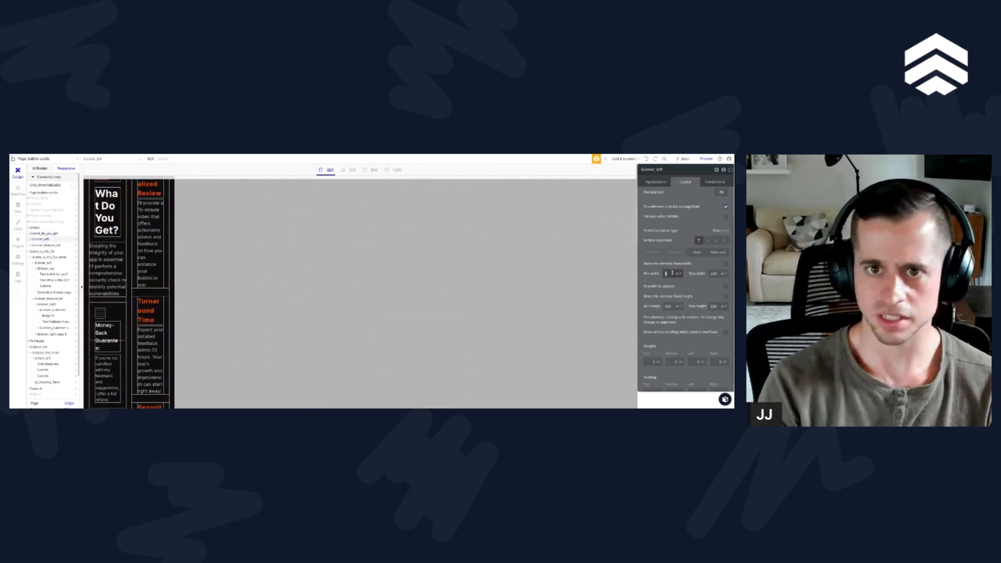
type("300")
scroll(139, 352, "up", 3)
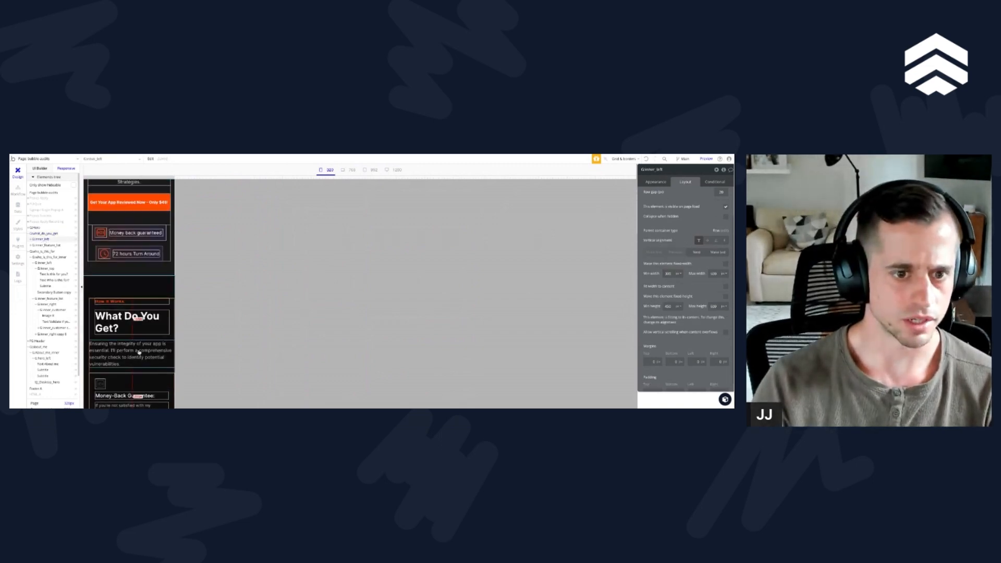
scroll(139, 353, "down", 2)
double_click(667, 274)
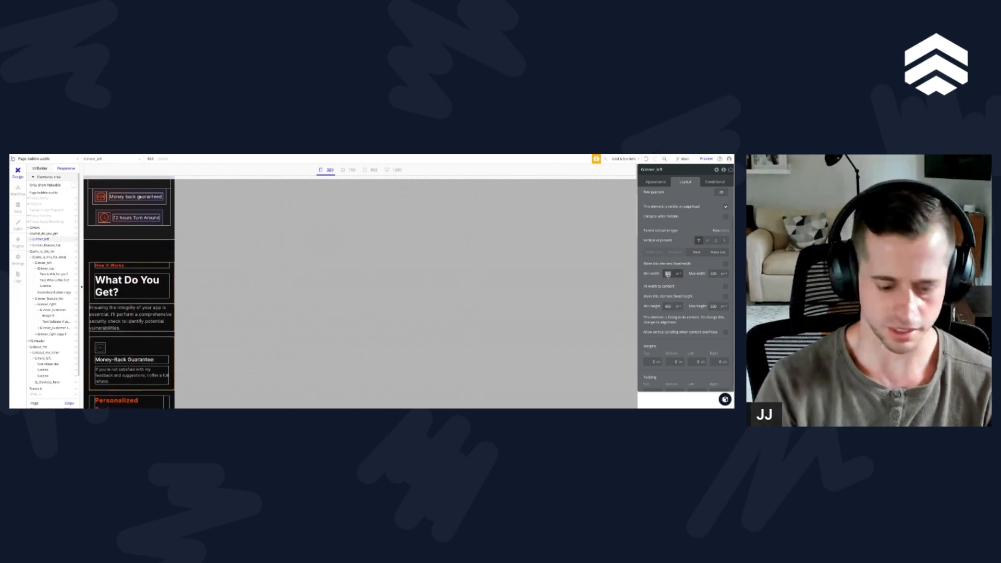
type("250")
Step: Set the minimum width of the What Do You Get section's feature list to 250 px and check the mobile layout
scroll(111, 300, "down", 2)
left_click(111, 300)
scroll(111, 300, "down", 3)
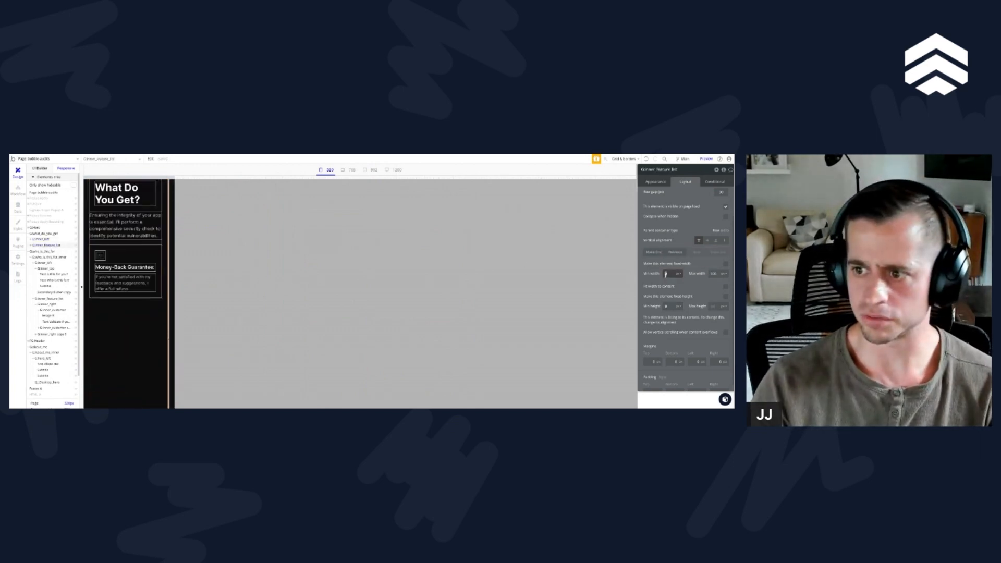
scroll(170, 304, "up", 2)
scroll(170, 304, "up", 2)
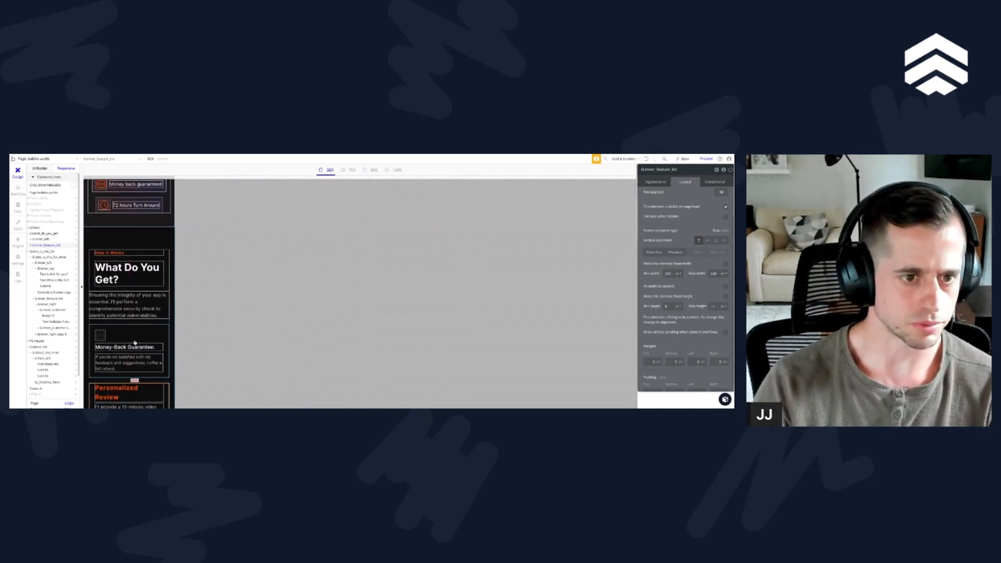
Step: Give the What Do You Get section a condition with a 450 current page width threshold that sets left padding to 10
scroll(135, 341, "up", 3)
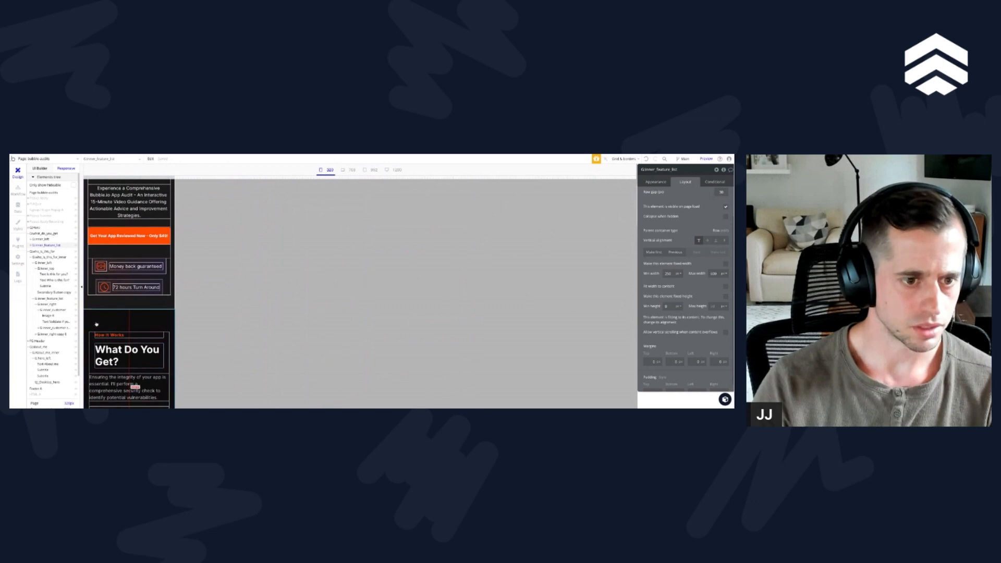
left_click(96, 324)
scroll(672, 293, "down", 1)
left_click(716, 182)
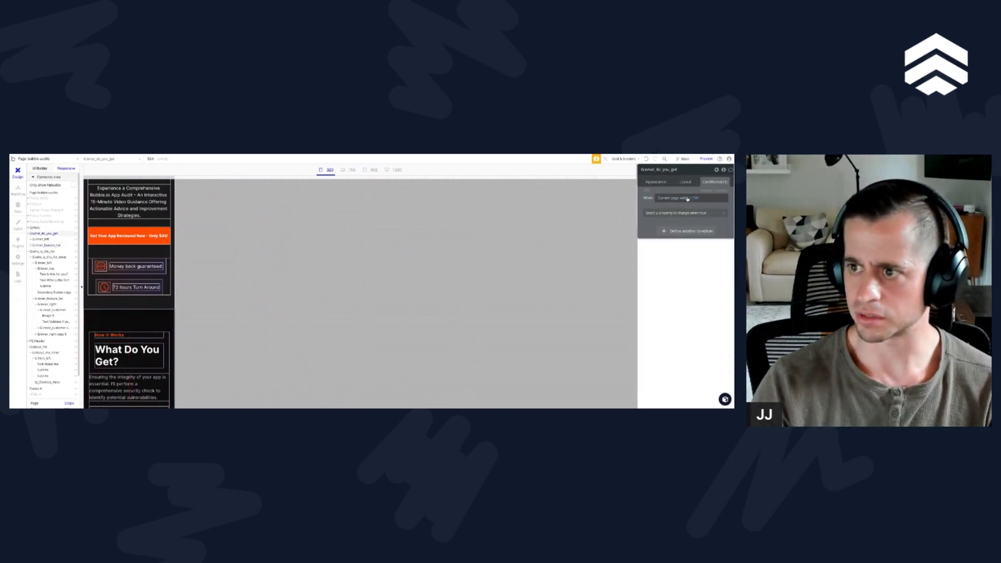
double_click(695, 198)
type("450")
left_click(669, 214)
type("lef")
key("Down")
key("Down")
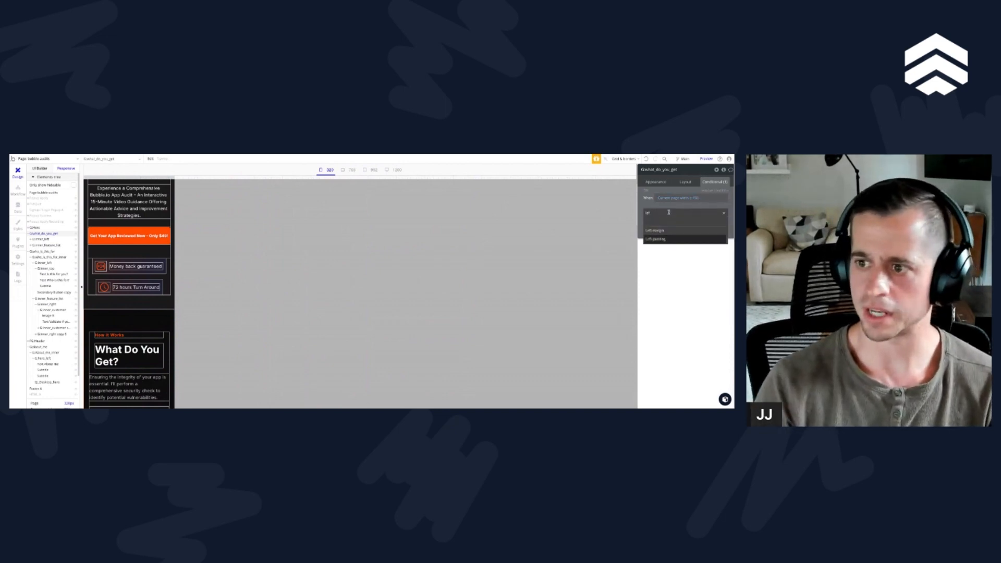
key("Return")
left_click(716, 211)
type("10")
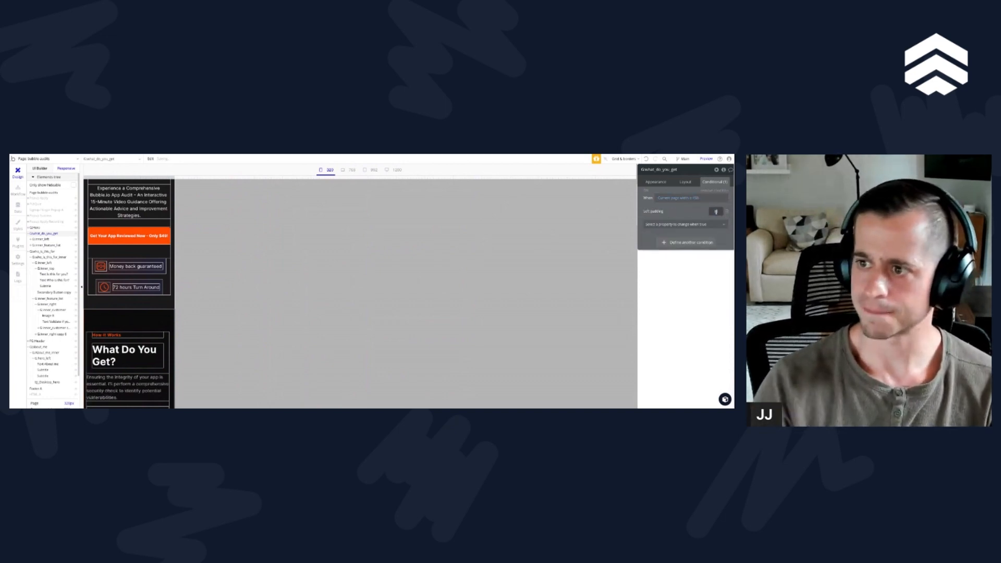
Step: Add a right padding of 10 to the What Do You Get section's page-width condition and check the narrow layout
left_click(687, 225)
type("rig")
key("Down")
key("Down")
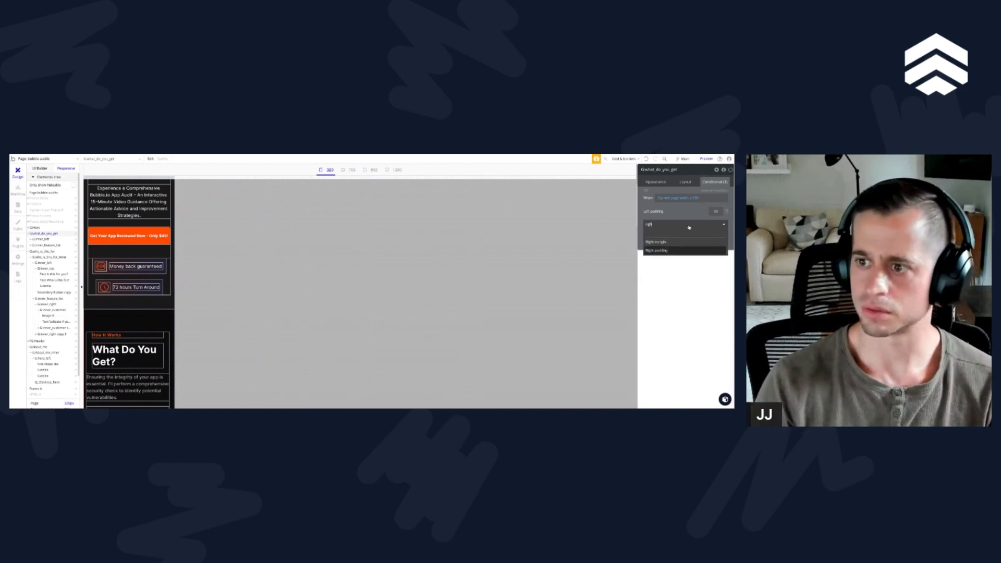
key("Return")
left_click(716, 223)
type("10")
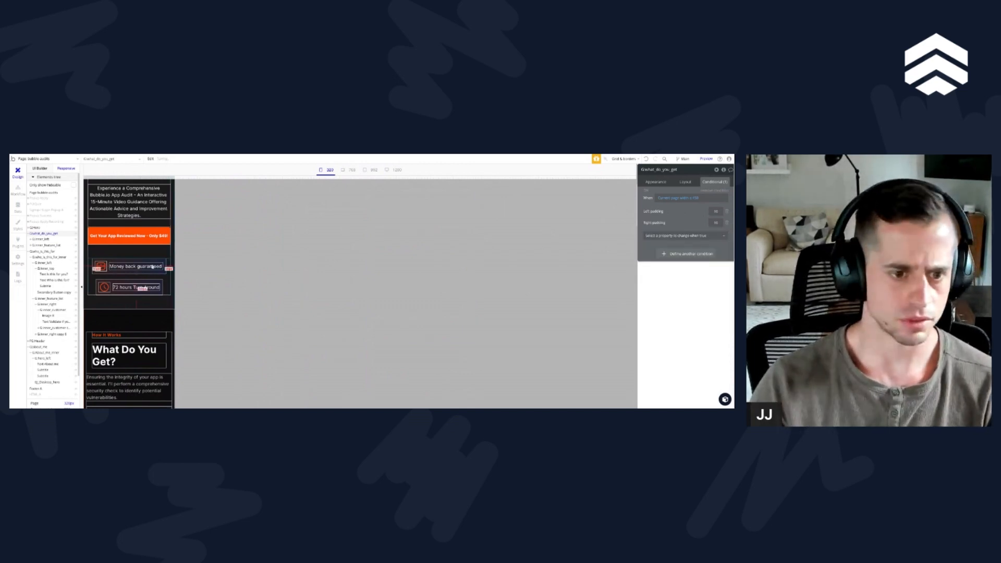
scroll(116, 353, "down", 3)
scroll(115, 354, "down", 3)
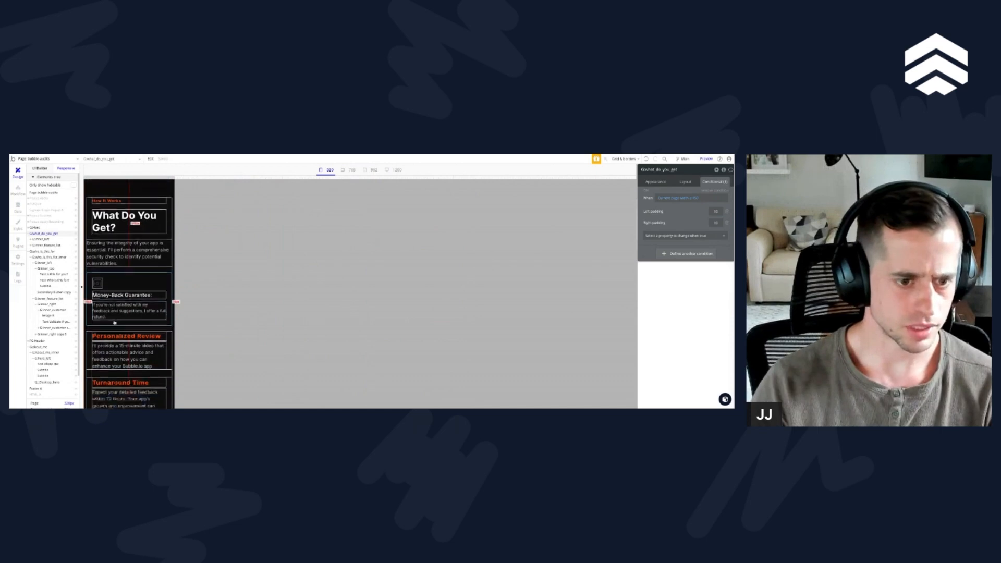
scroll(116, 353, "up", 3)
Step: Copy the What Do You Get section's padding condition and paste it onto the inner feature list group
right_click(694, 209)
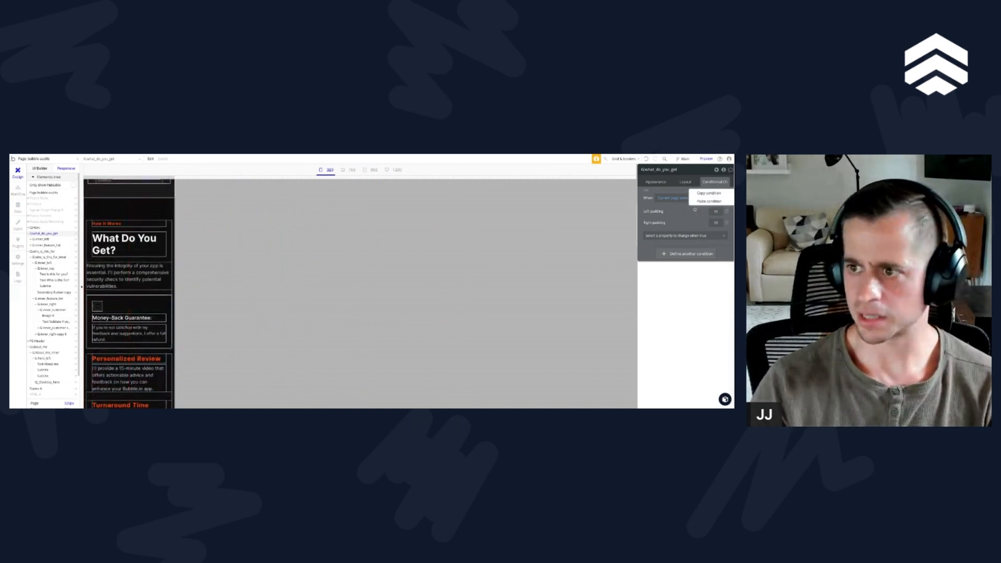
left_click(707, 193)
scroll(115, 333, "down", 1)
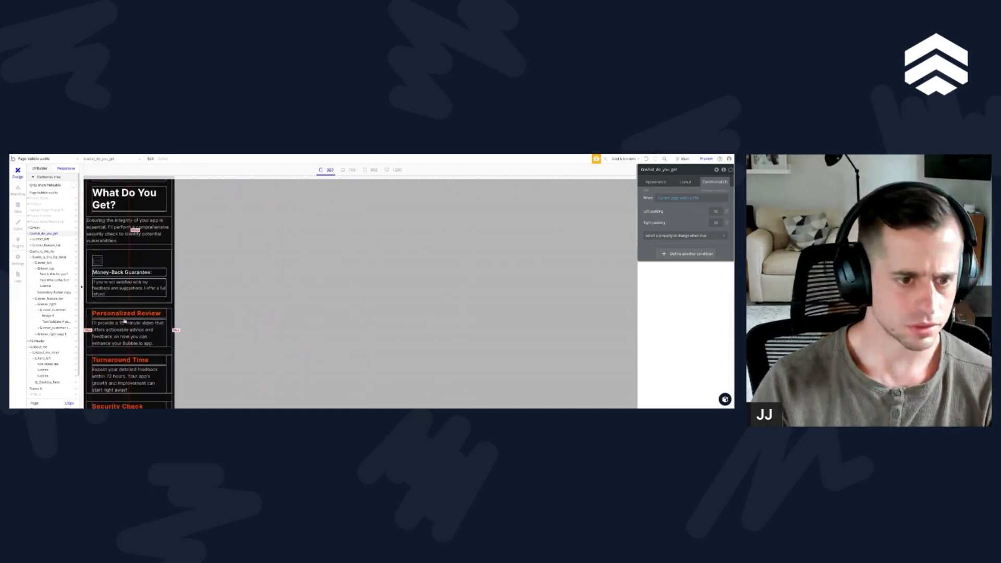
left_click(92, 350)
right_click(649, 197)
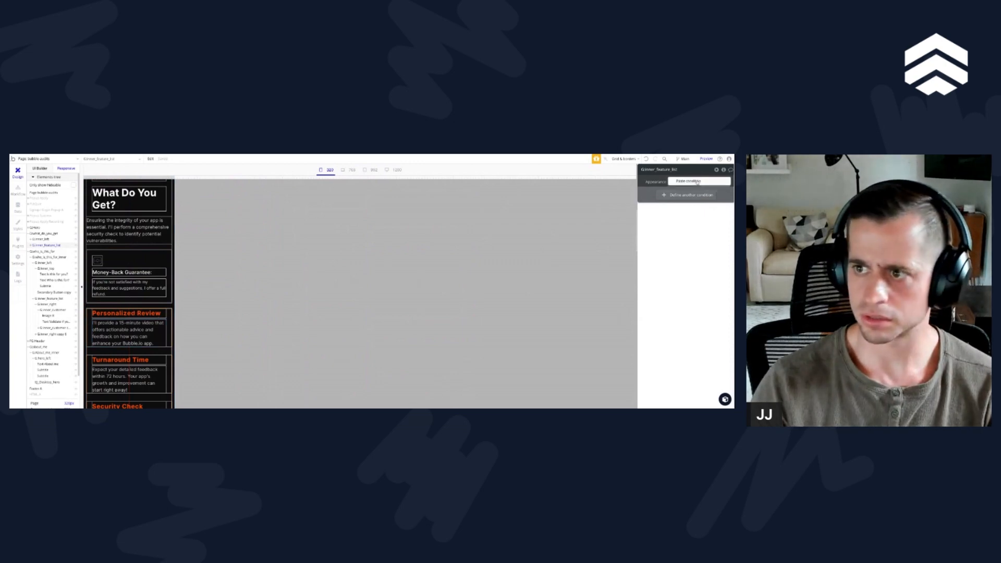
left_click(692, 182)
scroll(144, 344, "down", 1)
scroll(145, 344, "down", 1)
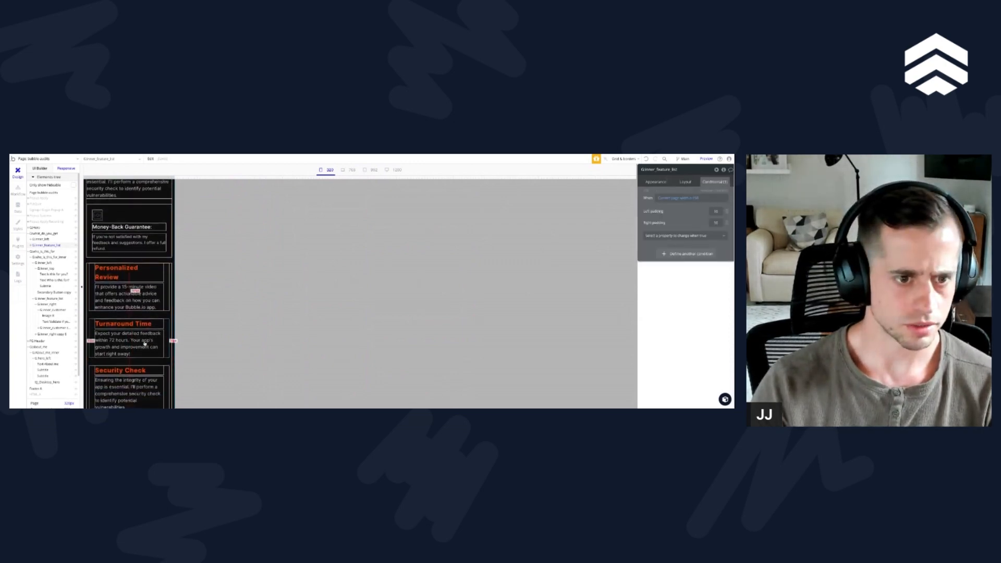
Step: Remove the left and right margin conditions from the Personalized Review heading and its description text
left_click(170, 285)
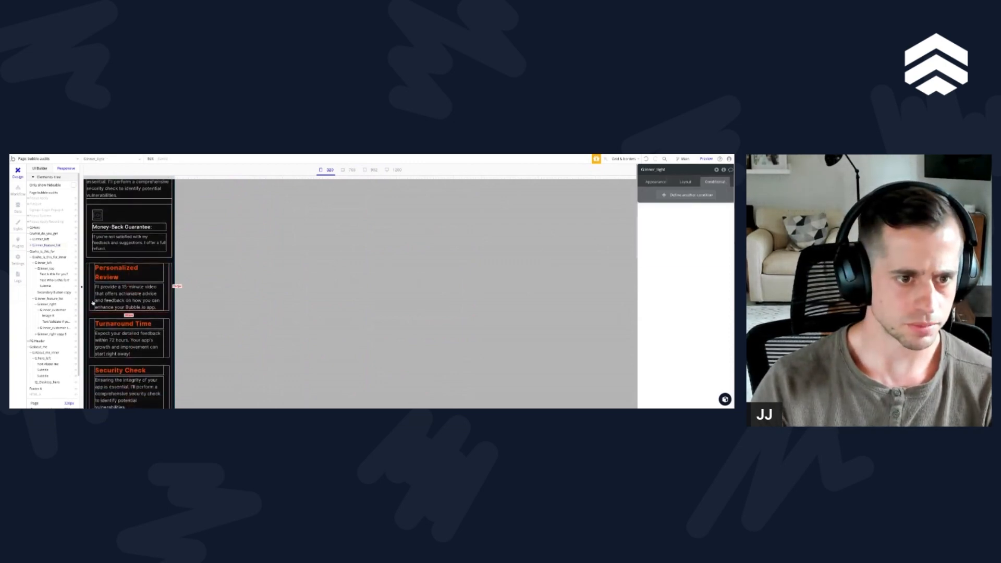
left_click(685, 181)
left_click(117, 271)
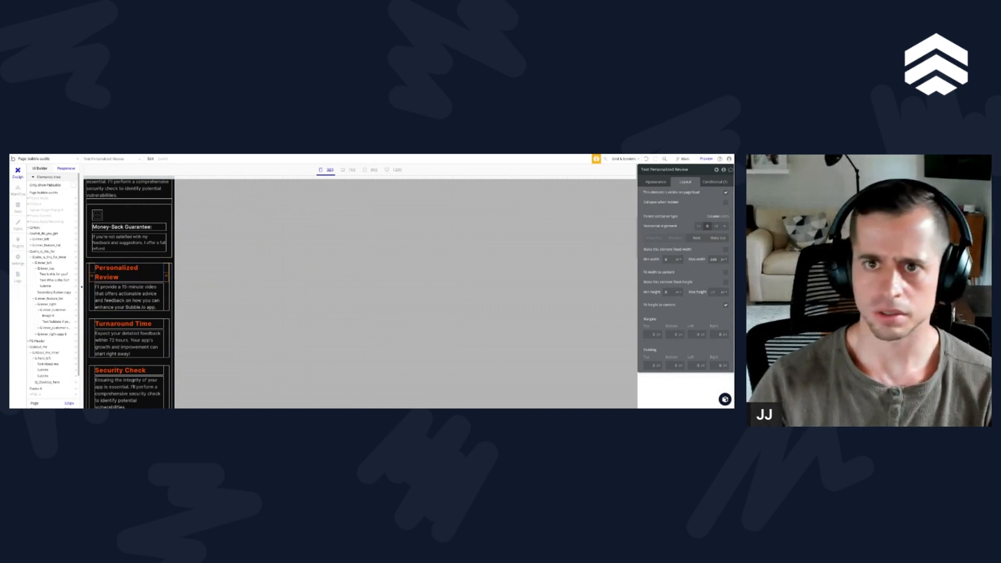
scroll(141, 304, "down", 1)
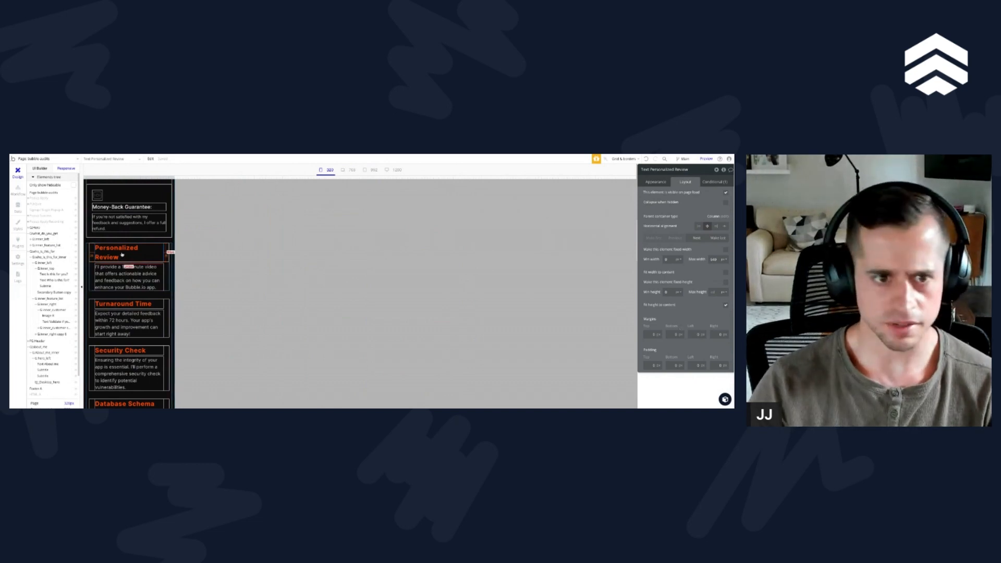
key("alt+r")
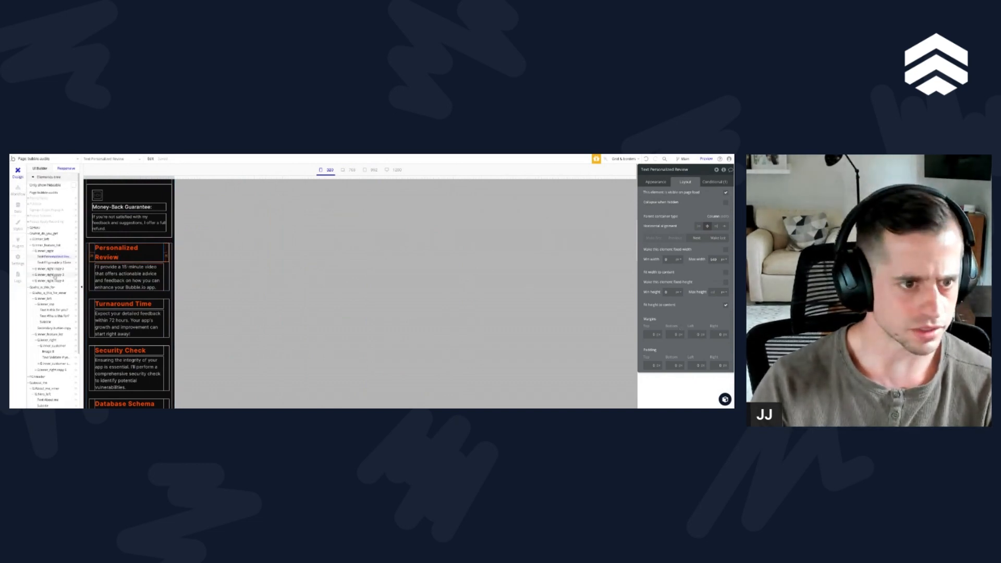
left_click(46, 251)
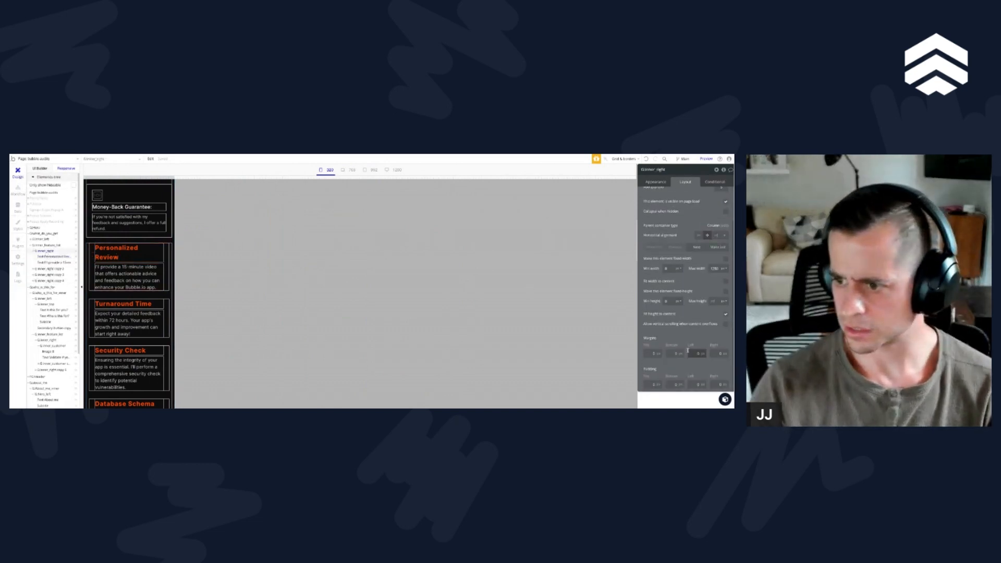
left_click(117, 253)
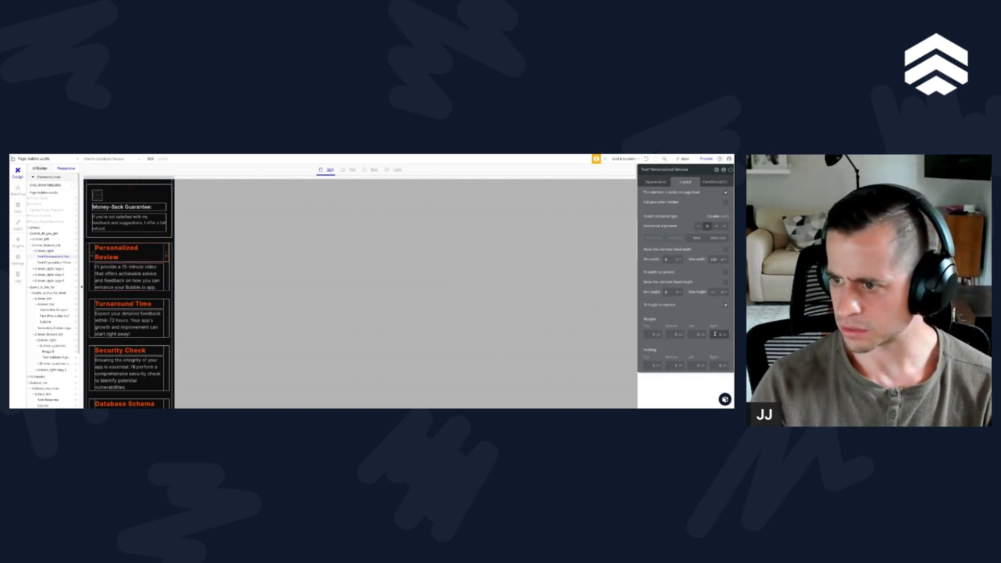
left_click(657, 182)
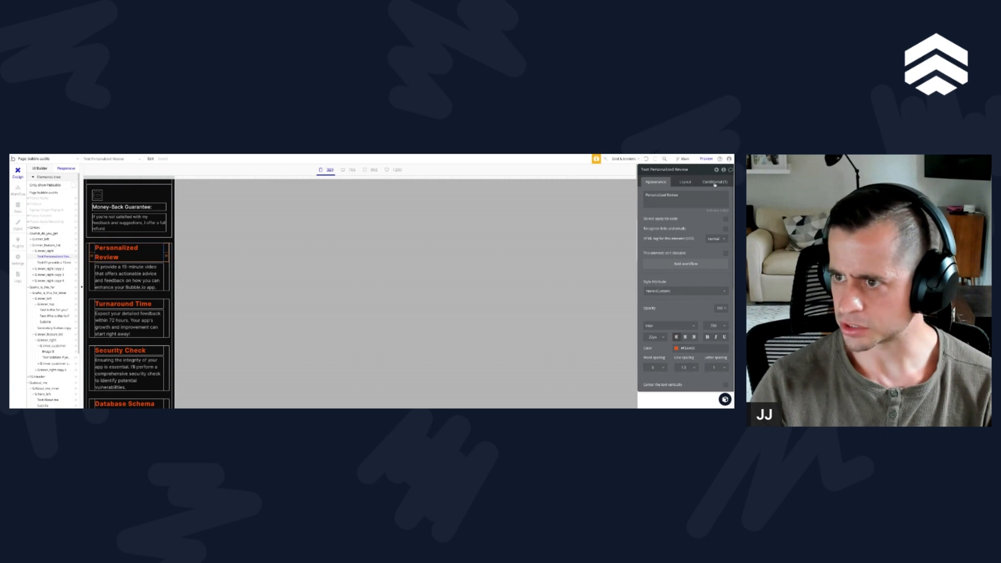
left_click(715, 182)
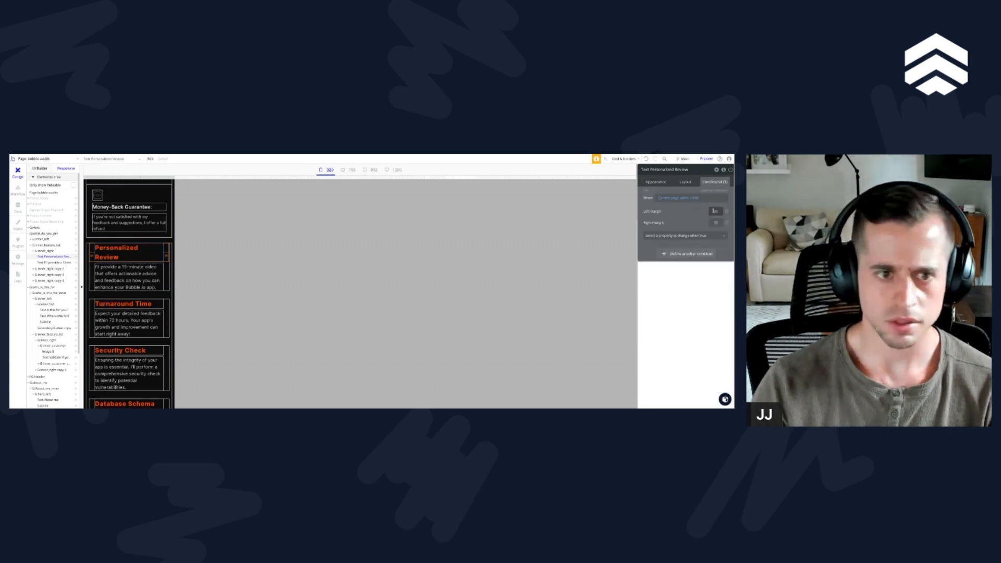
left_click(715, 191)
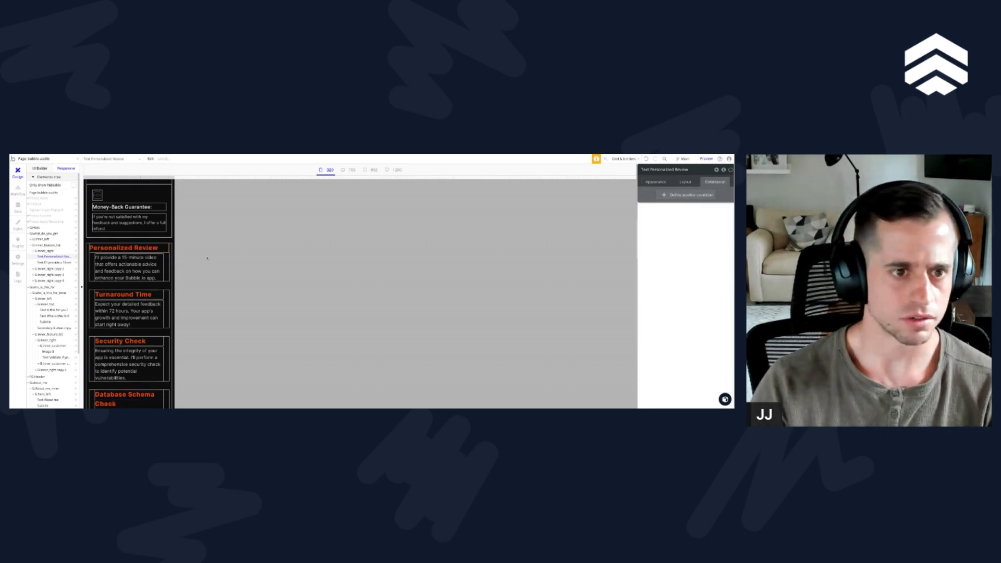
left_click(127, 277)
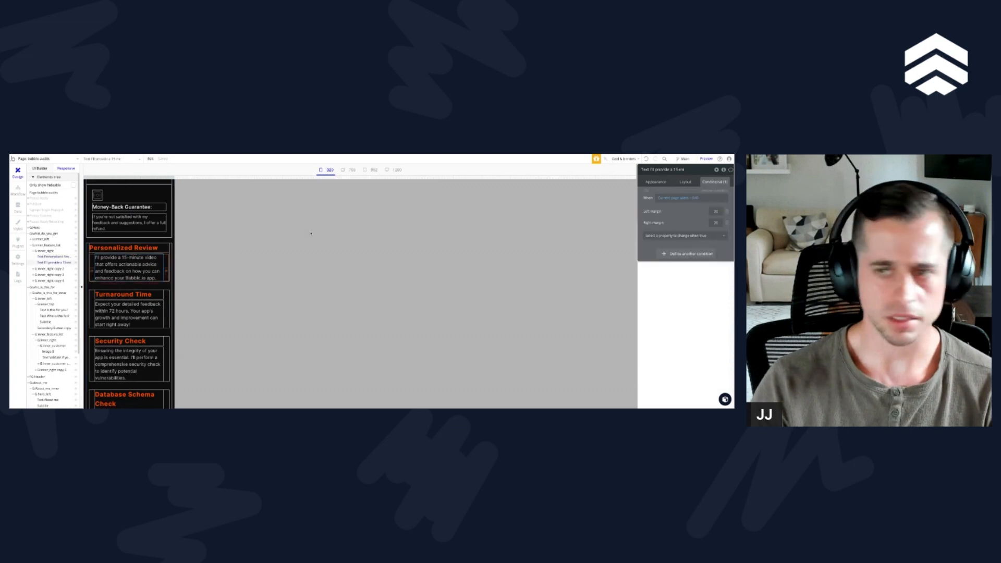
left_click(715, 191)
Step: Remove the margin conditions from the headings and descriptions of the Turnaround Time and Security Check features
left_click(109, 295)
left_click(715, 191)
left_click(114, 311)
left_click(715, 191)
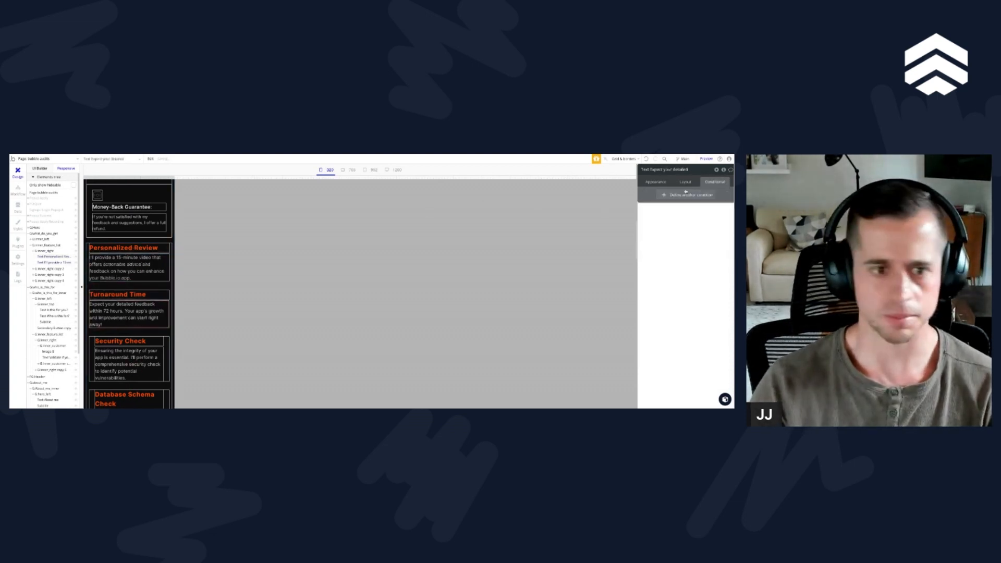
left_click(119, 341)
left_click(716, 191)
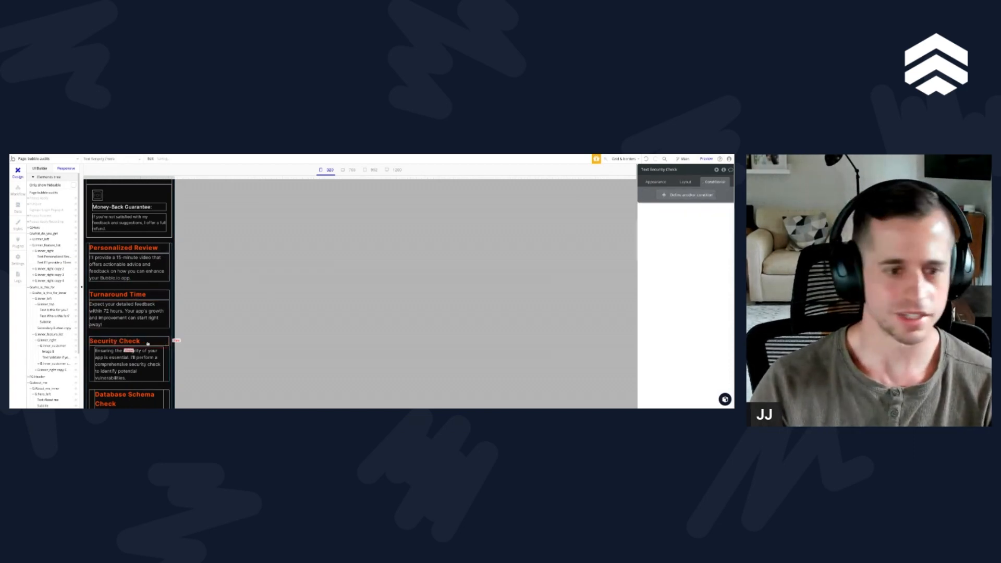
left_click(128, 364)
left_click(708, 191)
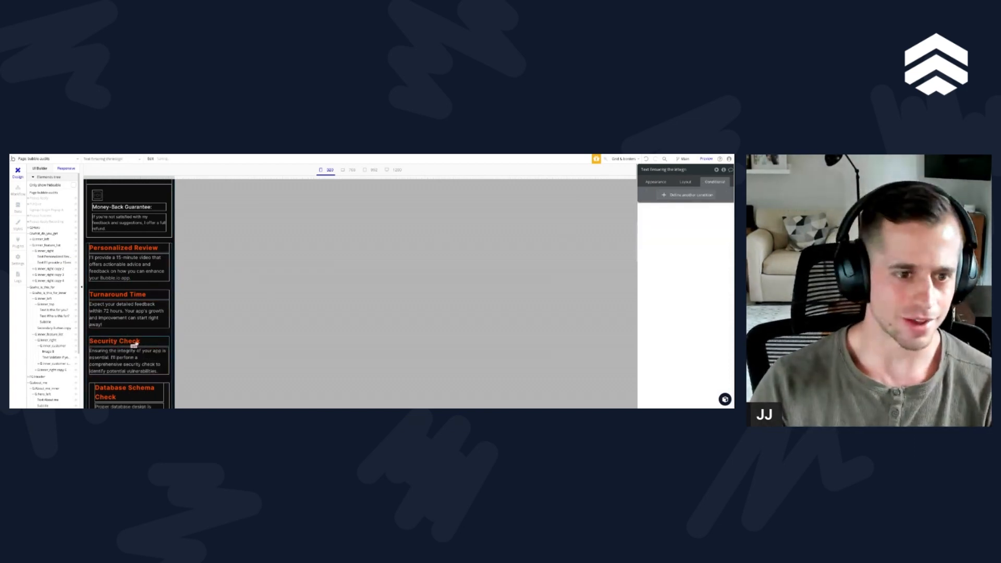
Step: Remove the margin conditions from the Database Schema Check heading and its description text
scroll(156, 324, "down", 2)
left_click(151, 359)
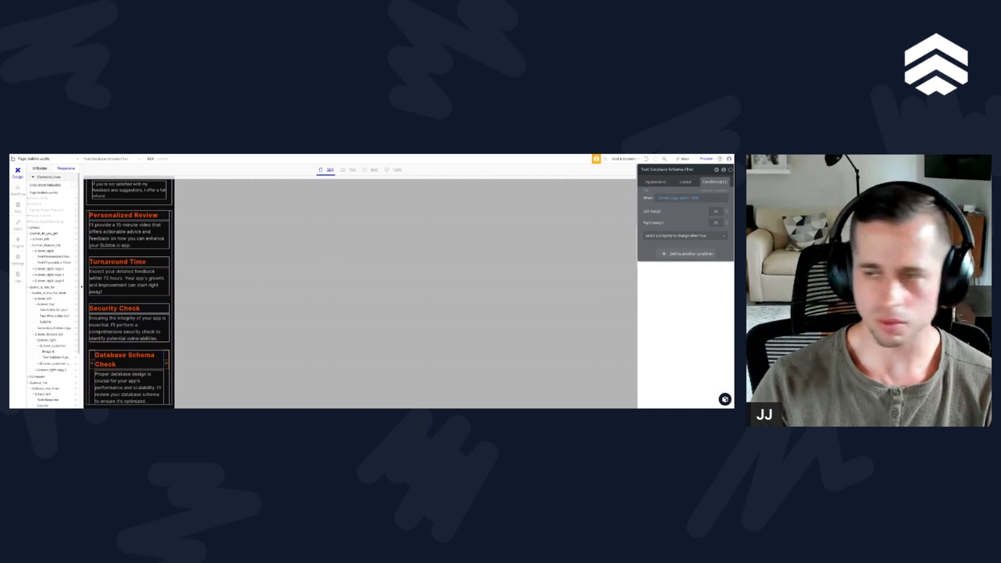
left_click(714, 191)
left_click(156, 385)
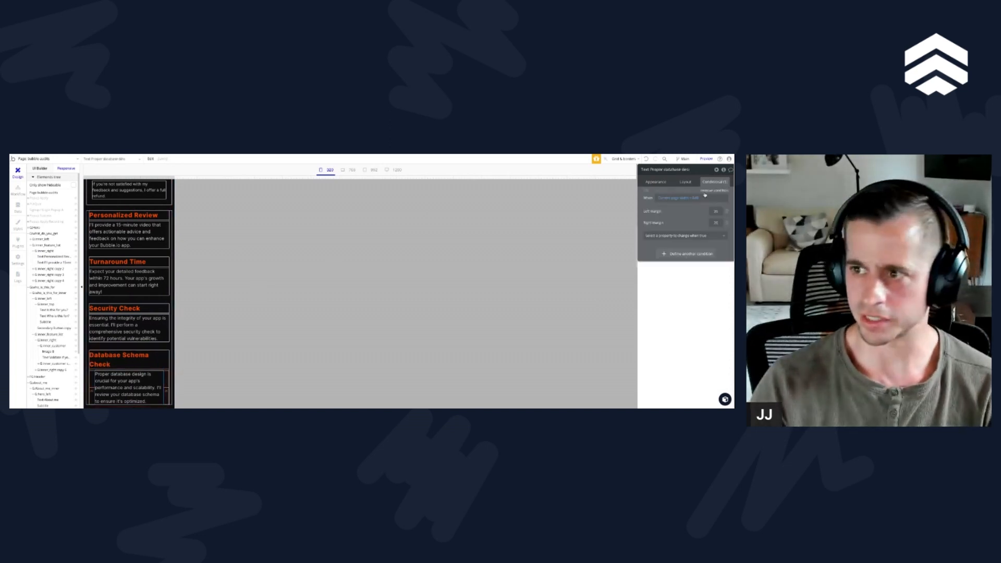
left_click(702, 191)
scroll(124, 322, "down", 2)
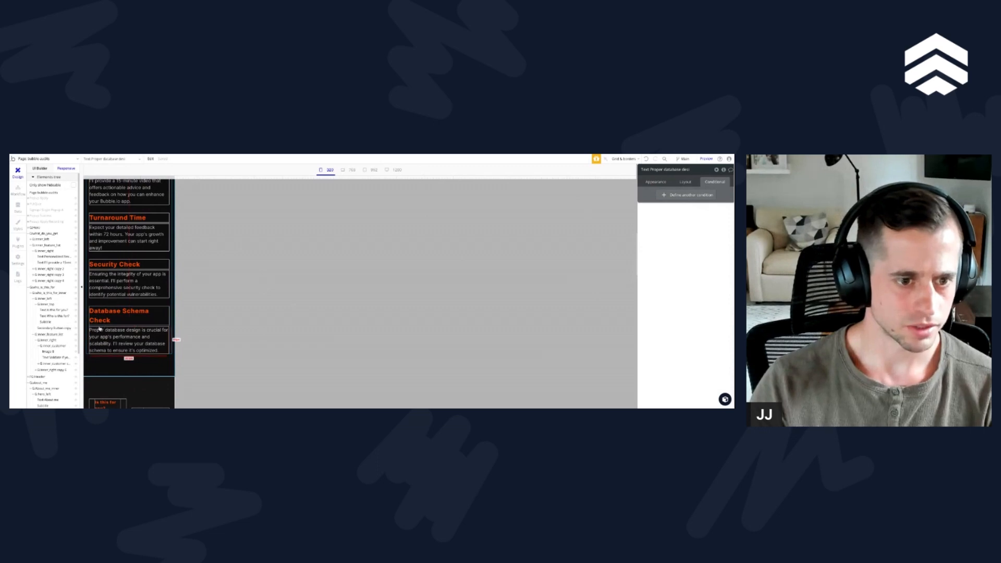
Step: Set the row gap of the Database Schema Check feature group to 10
left_click(34, 281)
left_click(53, 280)
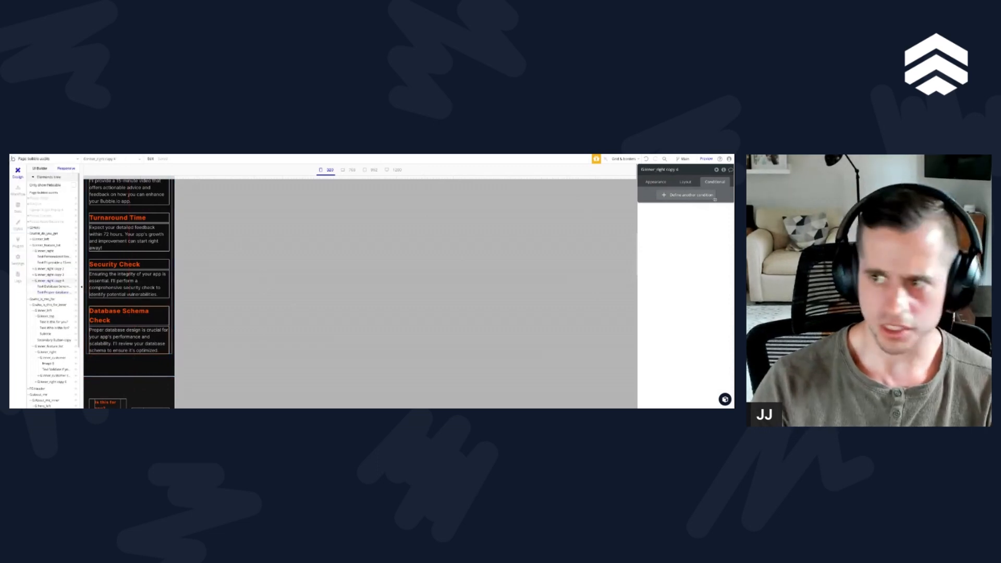
left_click(686, 182)
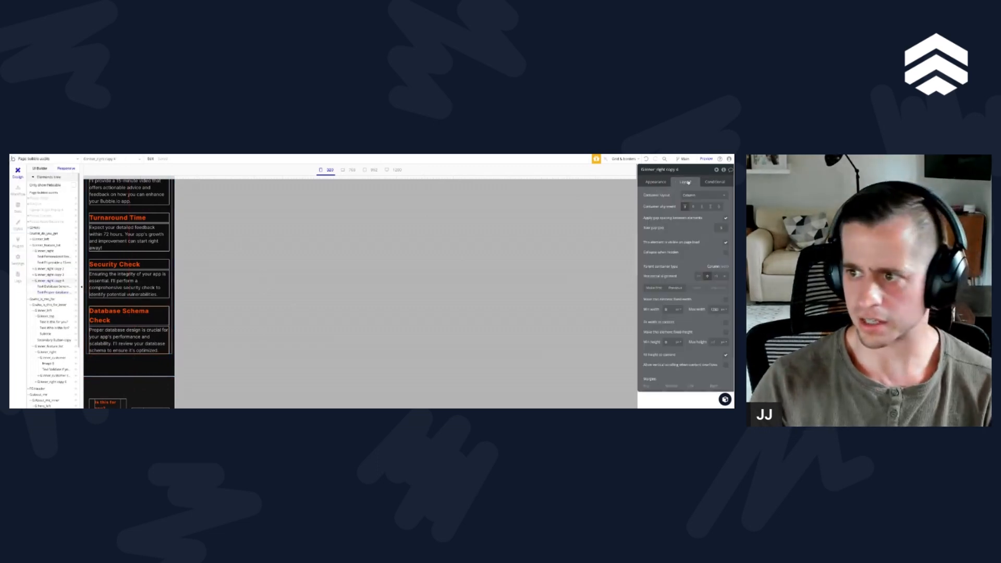
left_click(719, 228)
type("10")
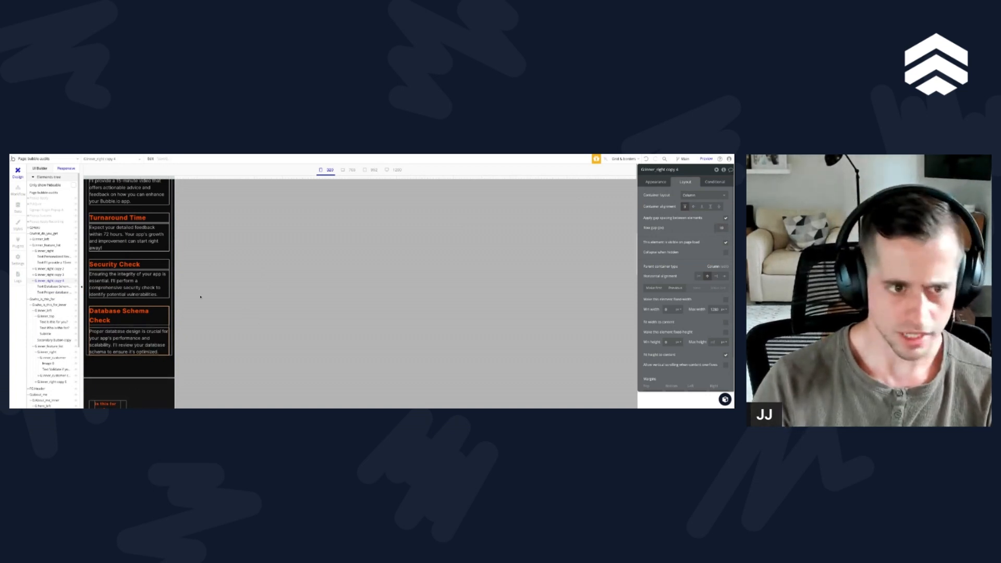
Step: Set the row gap of the Security Check, Turnaround Time and Personalized Review feature groups to 10
left_click(104, 276)
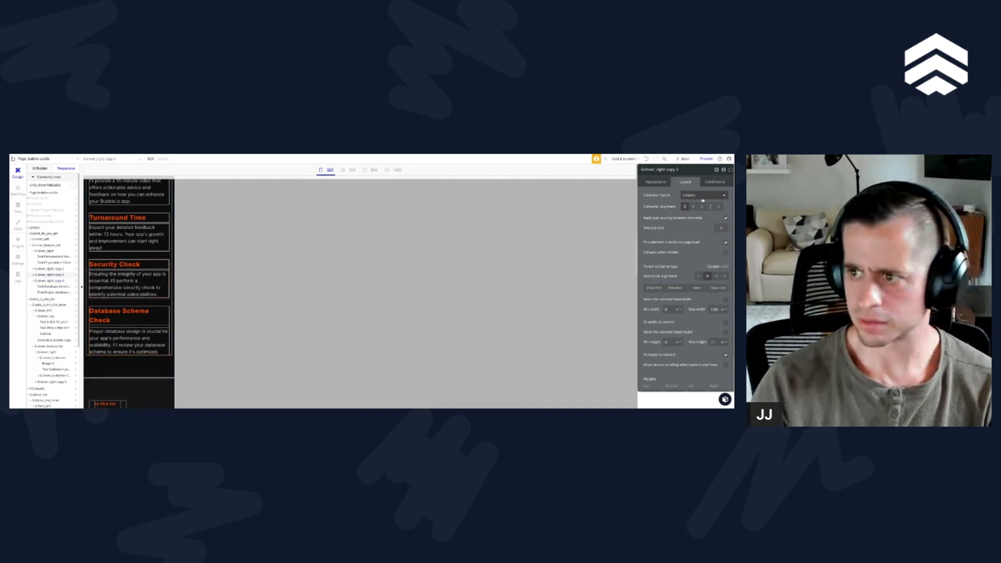
left_click(721, 228)
type("10")
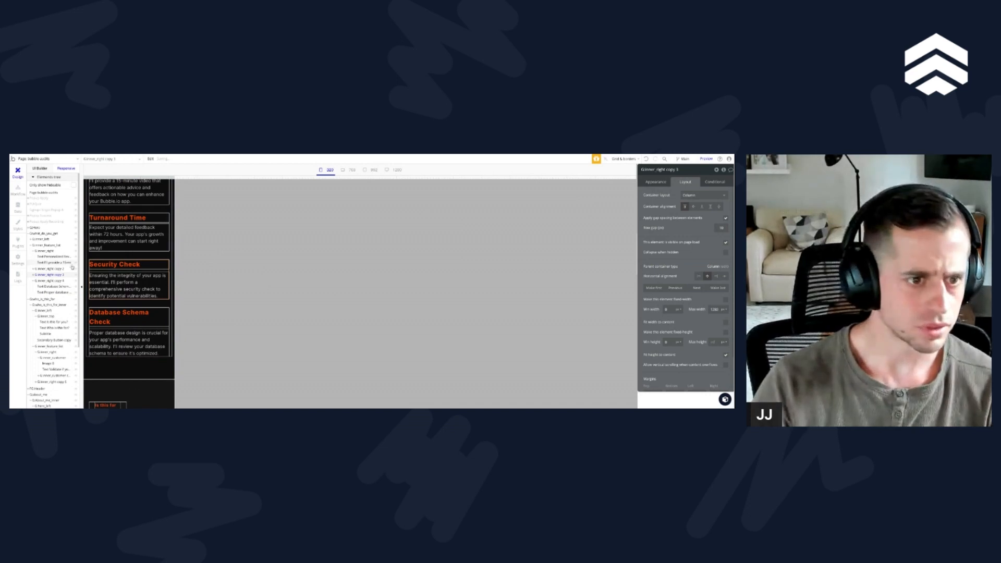
left_click(42, 268)
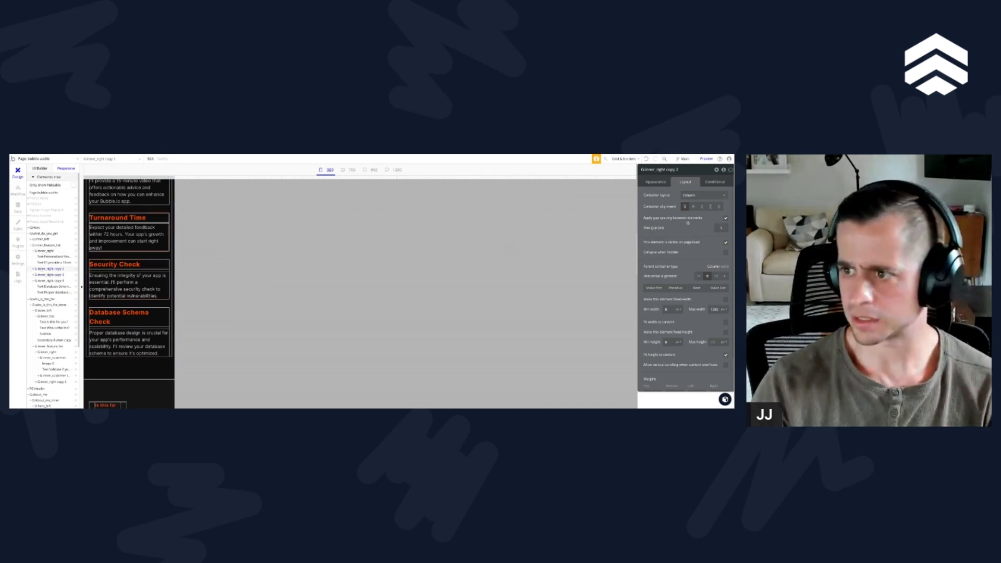
type("10")
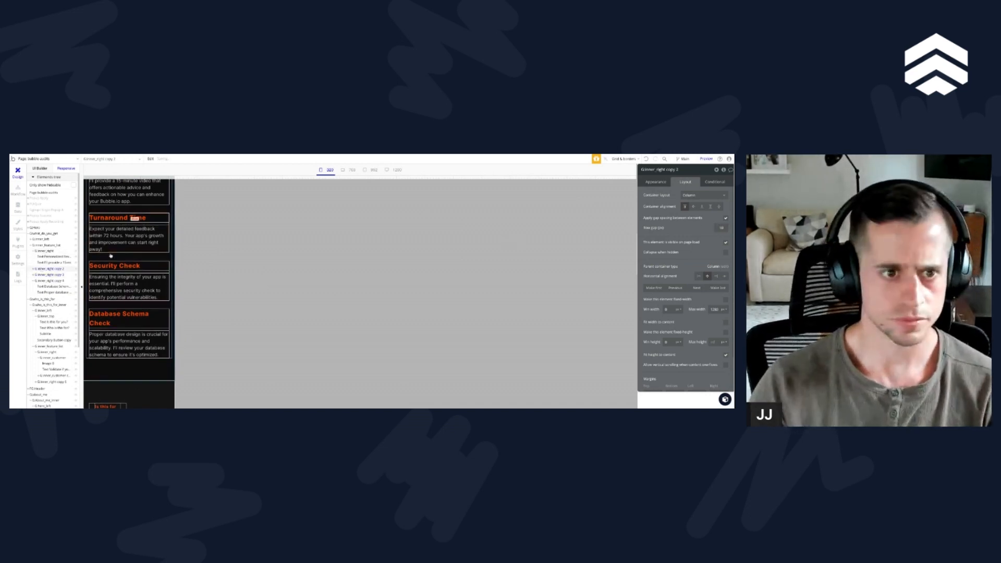
scroll(125, 313, "up", 5)
left_click(41, 251)
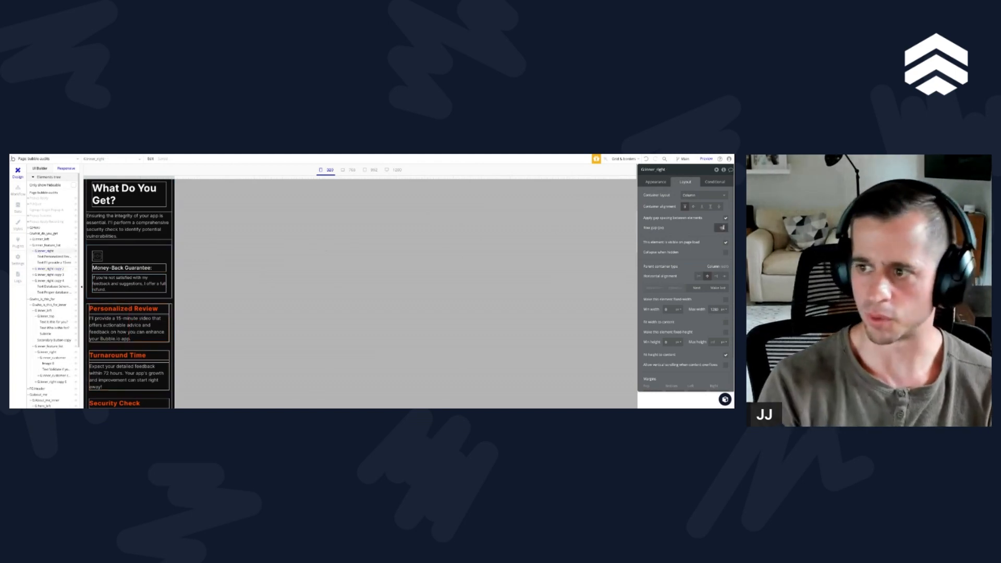
Step: Check the layout settings and conditions of the inner group in the "Who is this for?" section
scroll(126, 313, "down", 5)
scroll(121, 329, "down", 3)
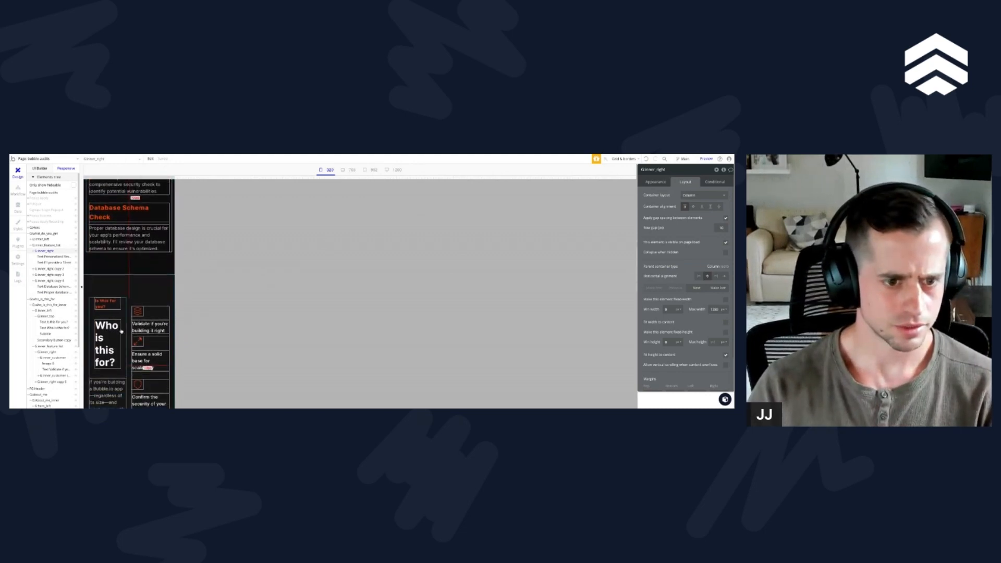
left_click(113, 308)
left_click(110, 369)
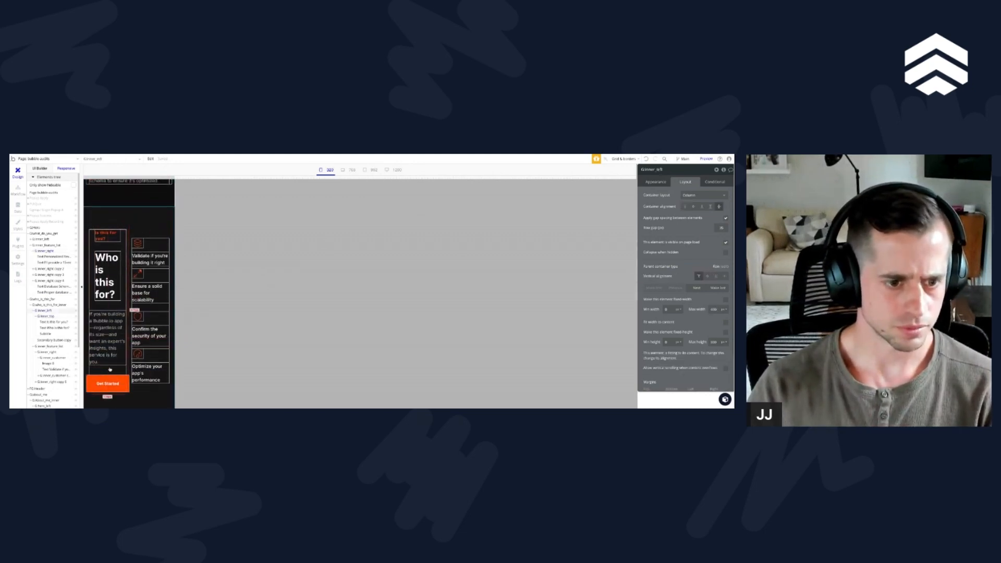
left_click(29, 305)
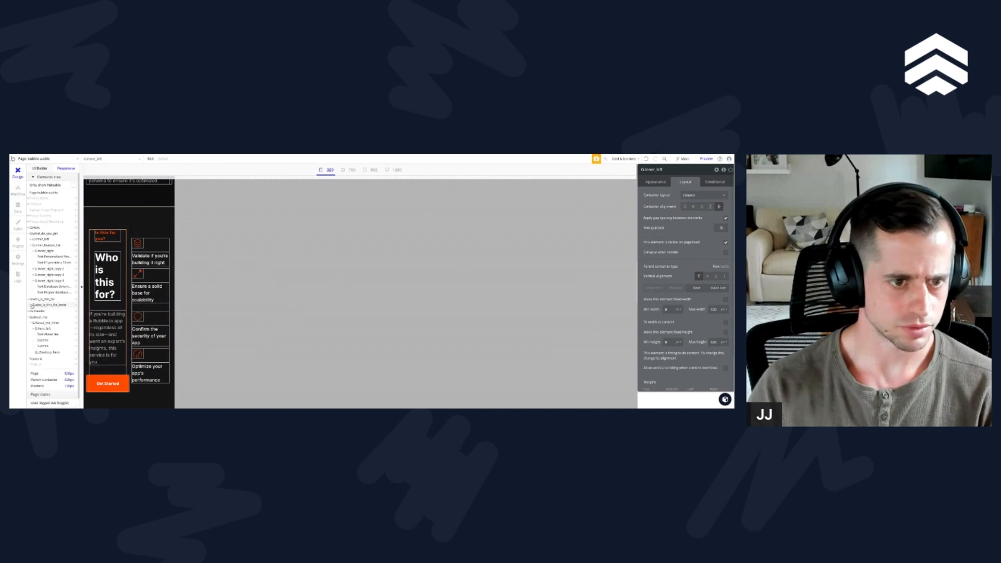
left_click(43, 306)
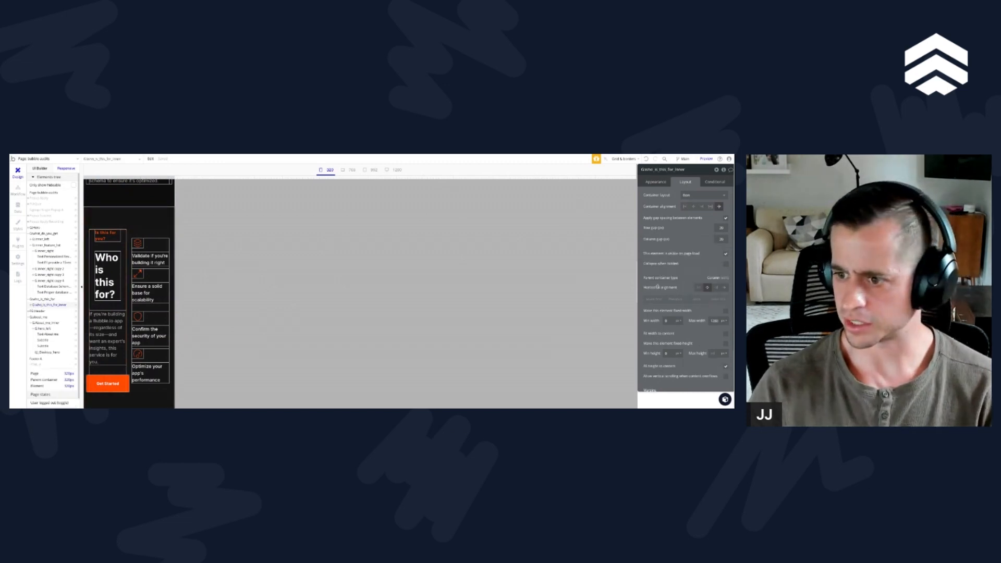
scroll(673, 292, "down", 1)
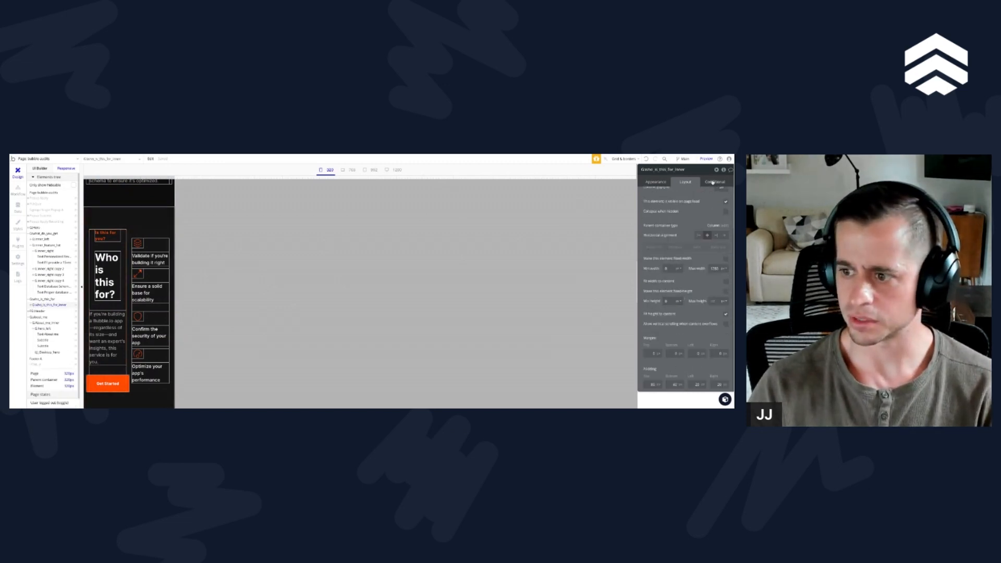
left_click(715, 183)
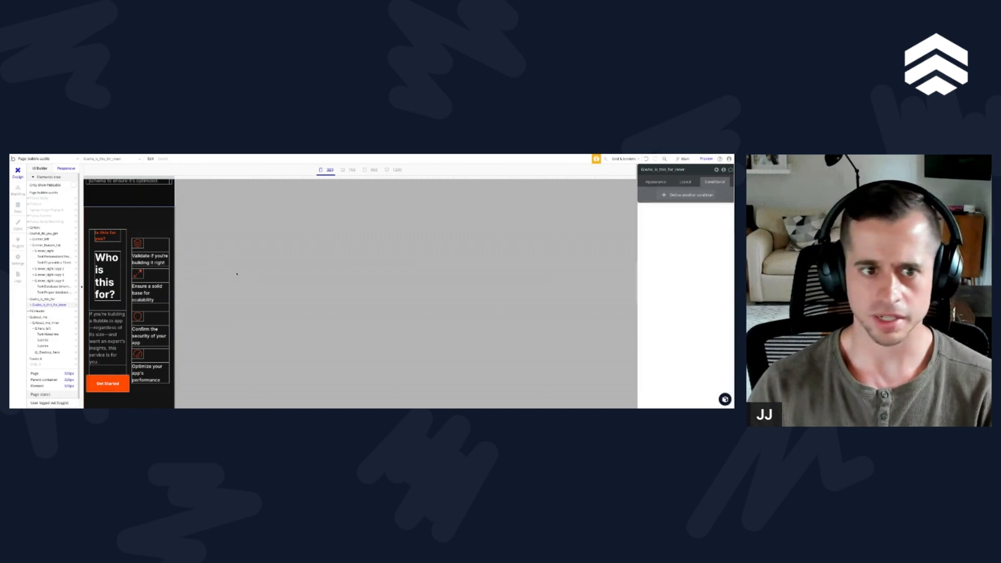
Step: Copy the page-width padding condition from the "What Do You Get?" section group to the inner group of "Who is this for?"
scroll(129, 258, "up", 2)
left_click(120, 261)
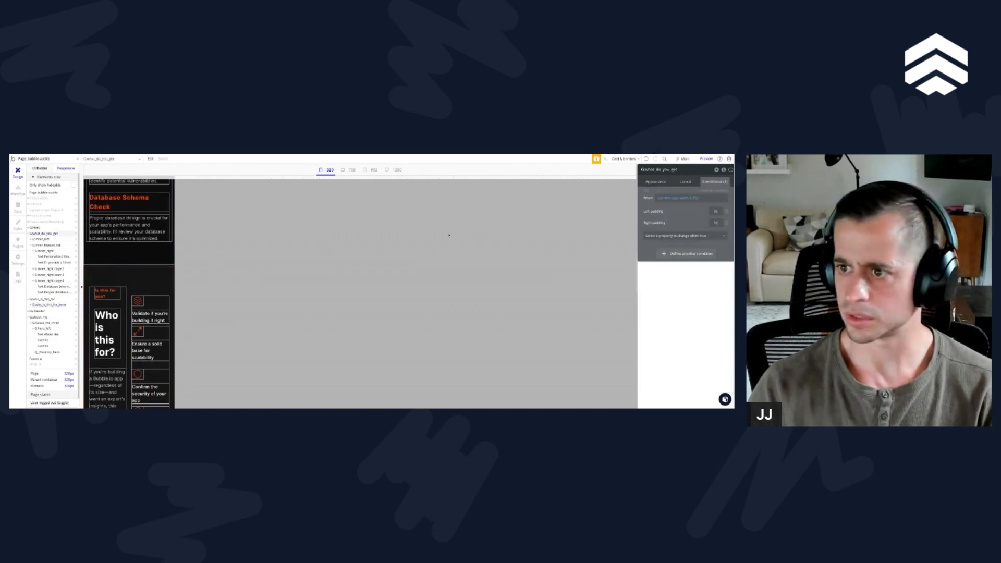
right_click(695, 192)
left_click(698, 197)
left_click(138, 277)
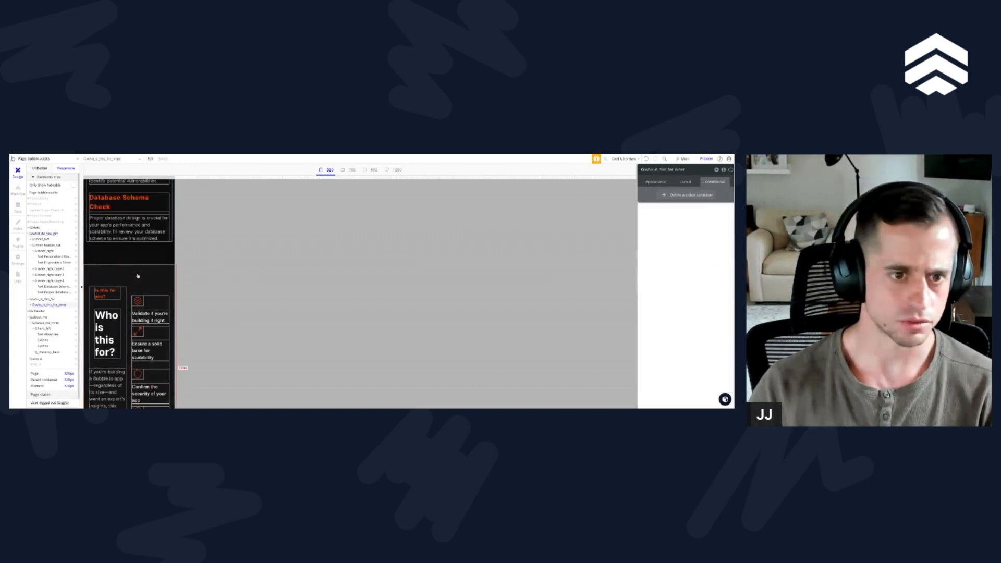
right_click(693, 192)
left_click(678, 180)
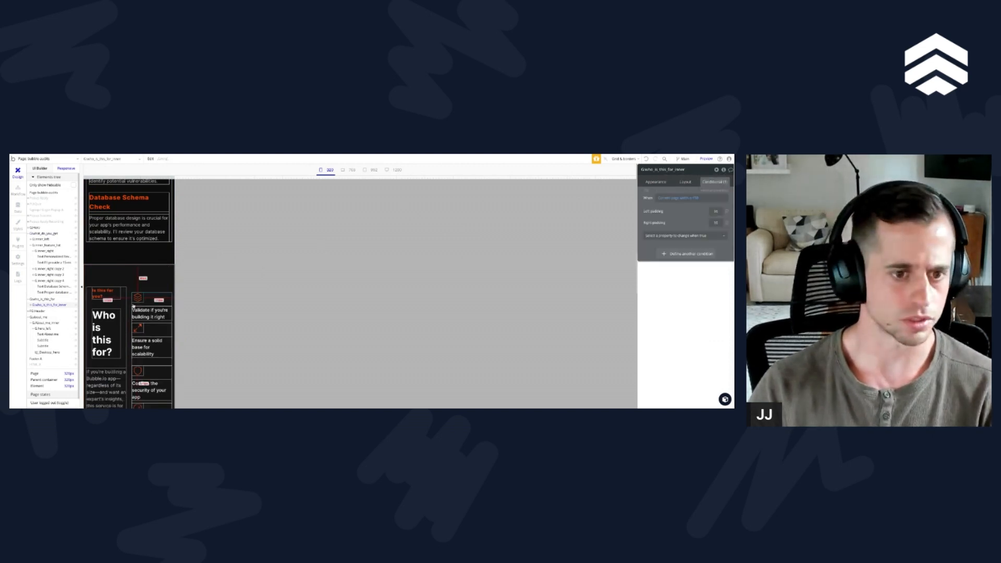
Step: Set the minimum width of both the left group and the feature list in the "Who is this for?" section to 250
left_click(30, 306)
left_click(36, 311)
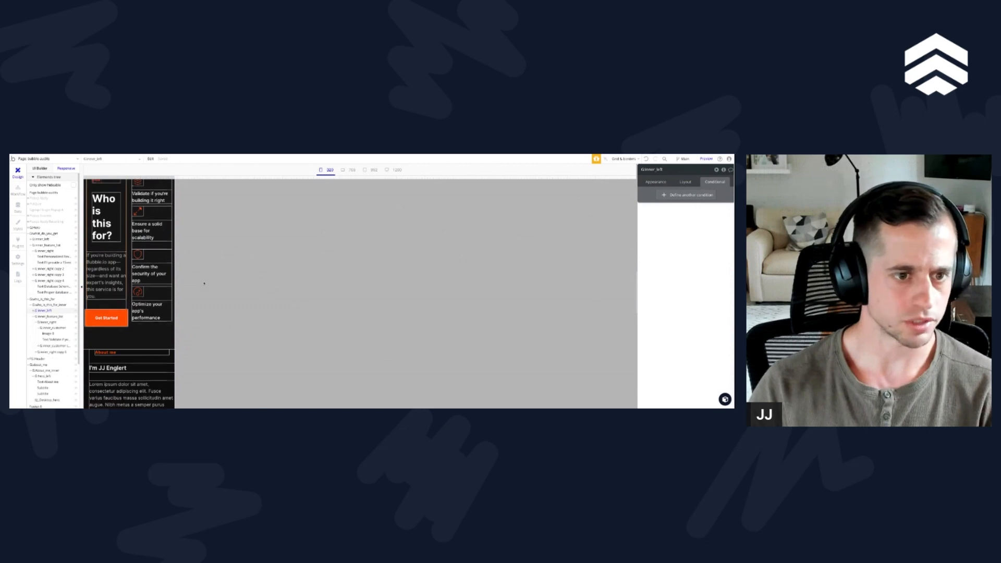
left_click(685, 181)
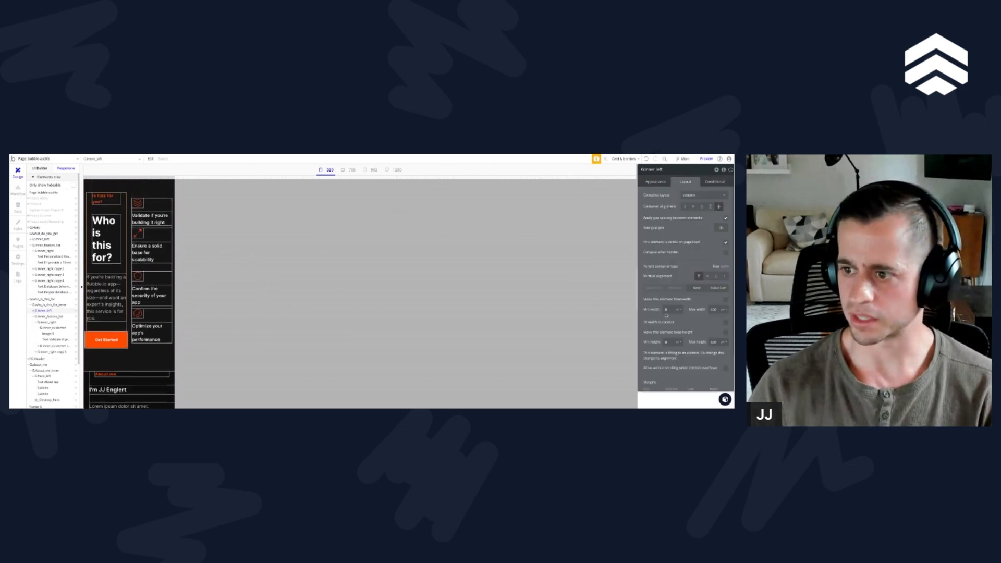
type("25")
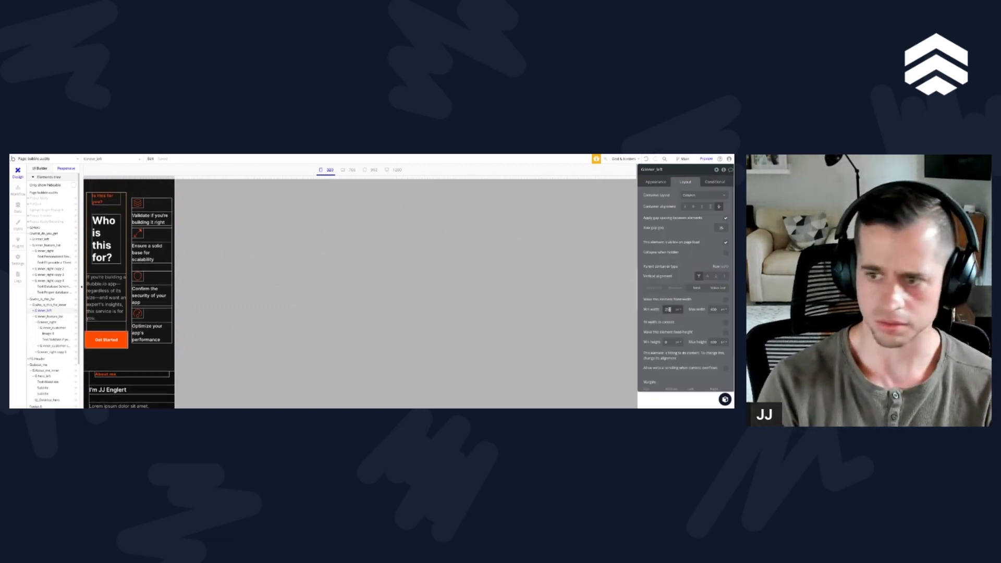
type("0")
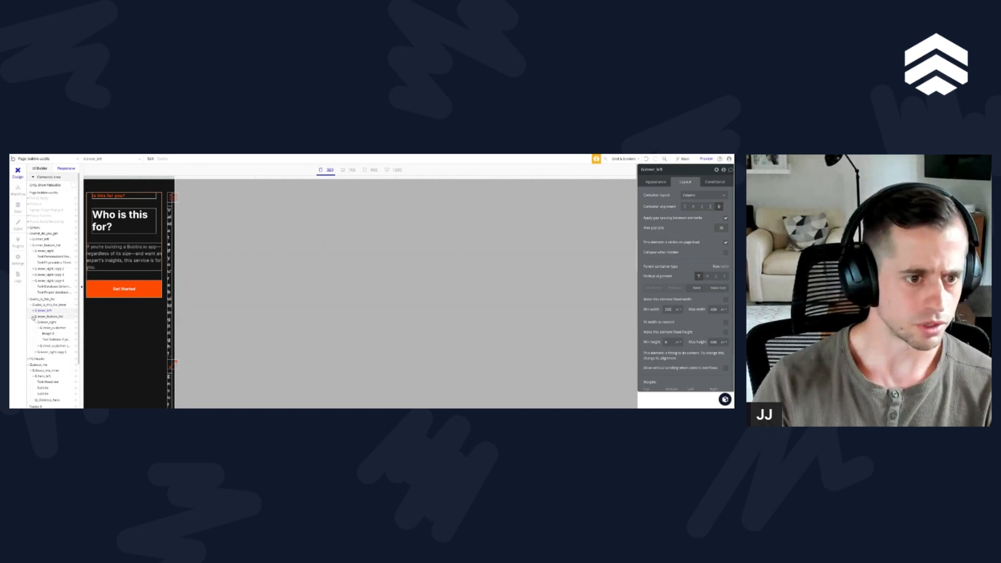
left_click(34, 316)
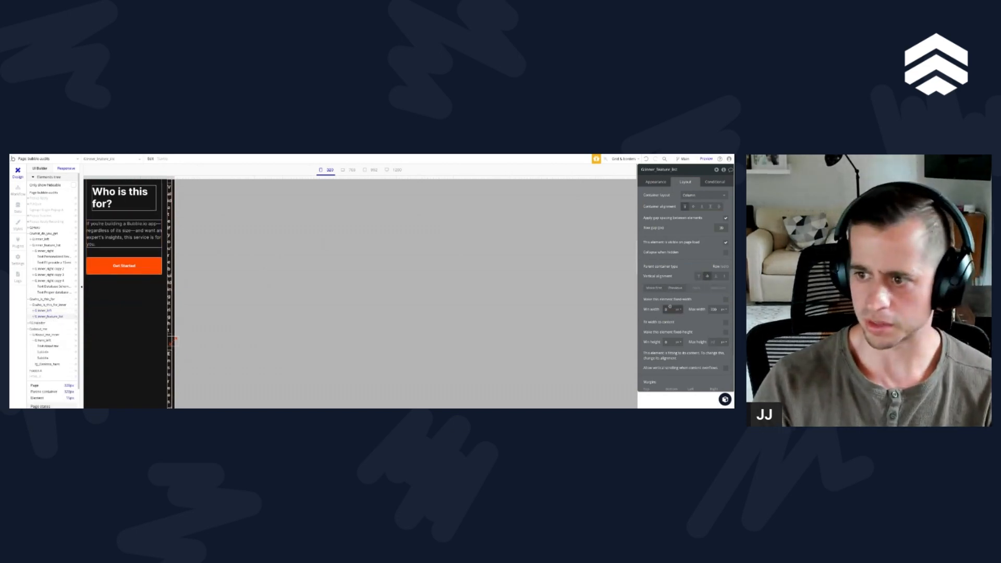
type("0")
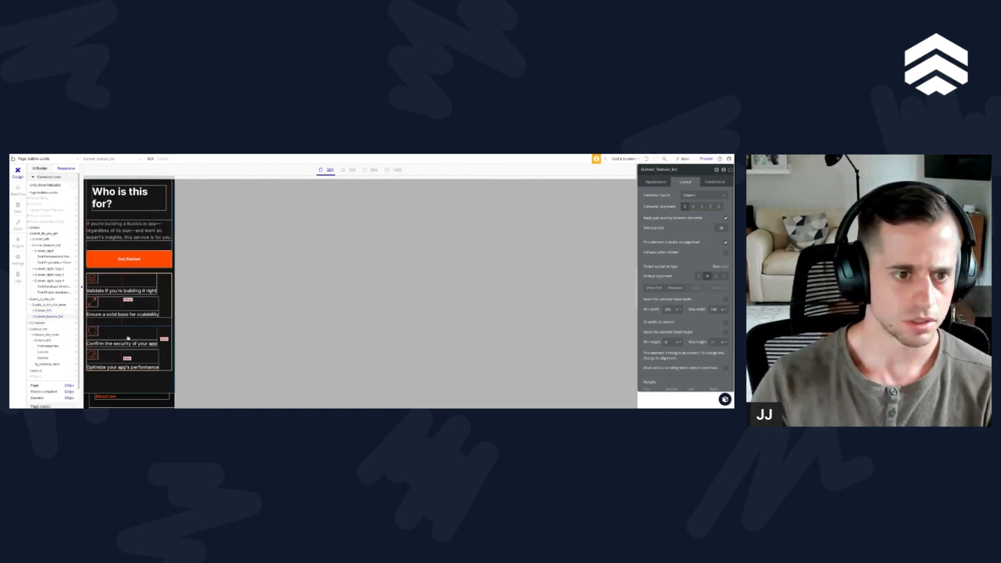
scroll(160, 336, "down", 2)
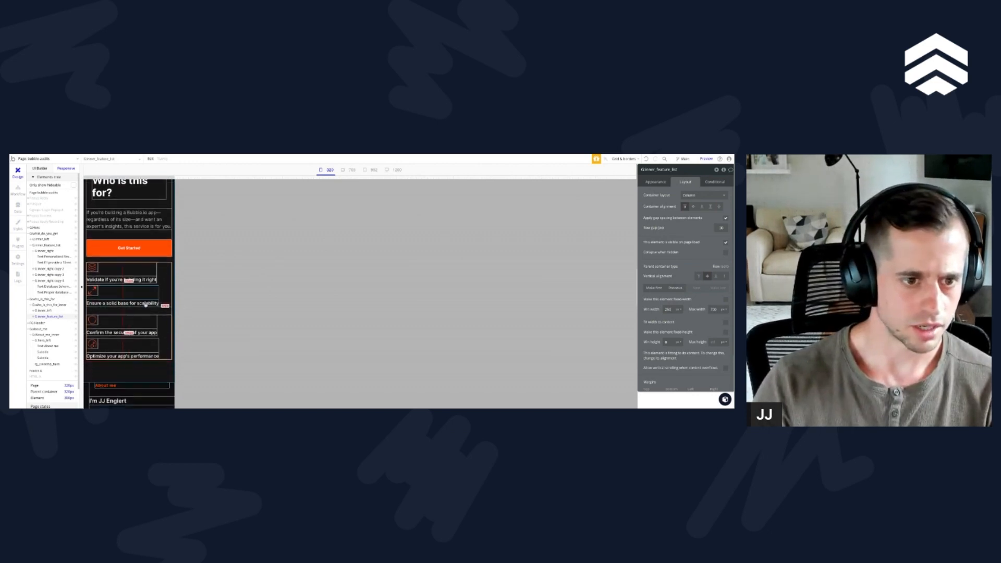
scroll(141, 276, "up", 4)
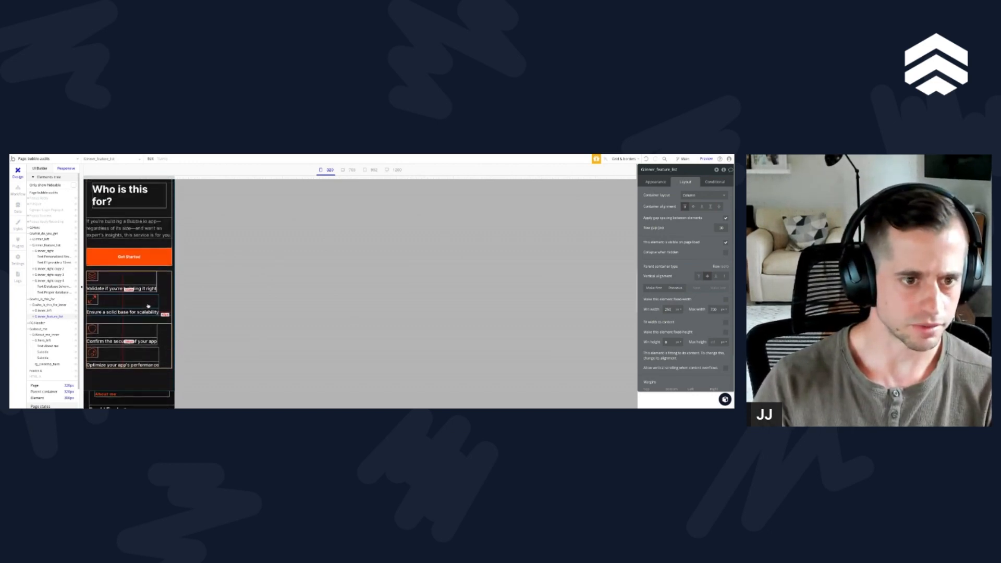
Step: Remove the left and right margin conditions from the "Who is this for?" heading and the "Is this for you?" label
scroll(146, 295, "up", 1)
left_click(139, 304)
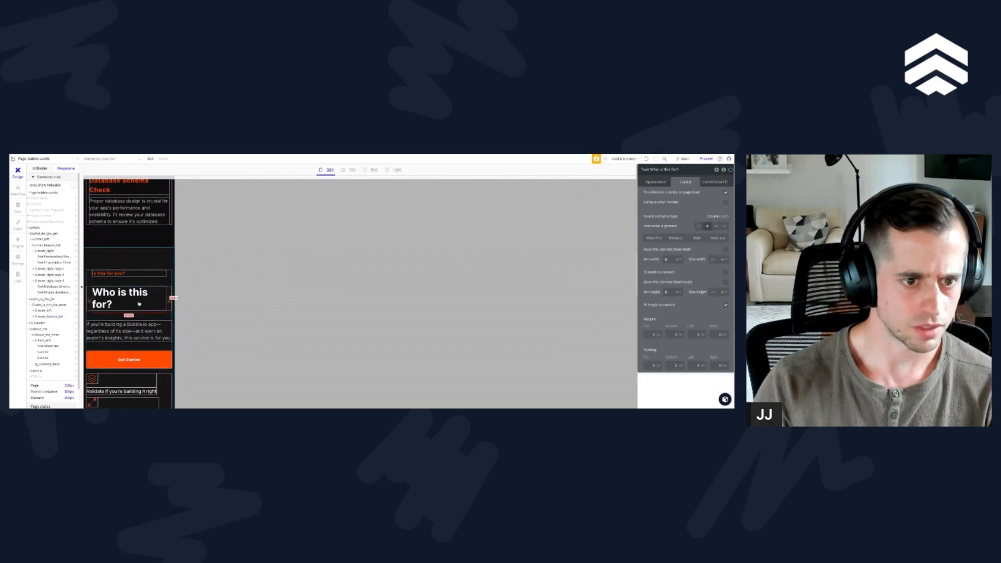
left_click(714, 183)
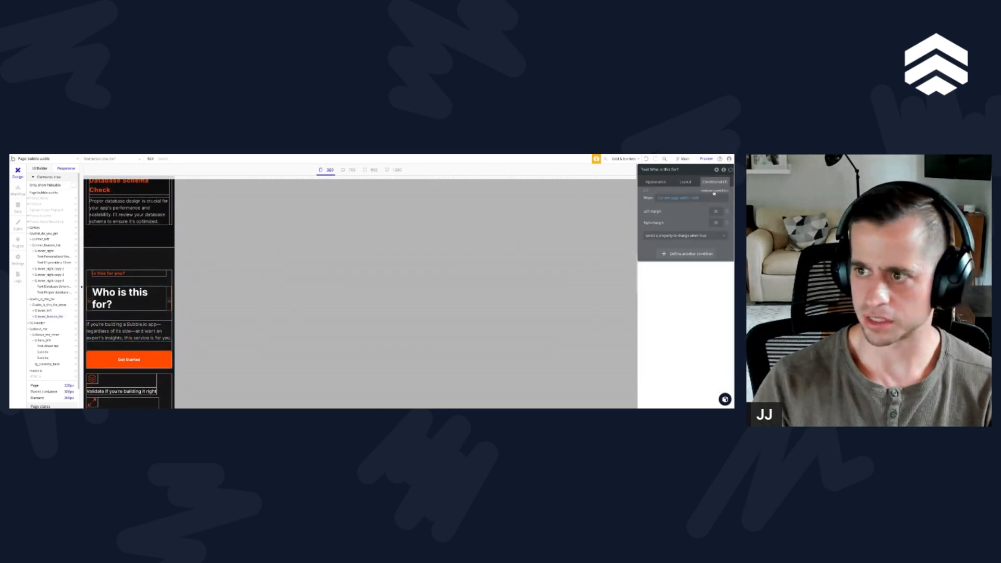
left_click(715, 197)
left_click(148, 273)
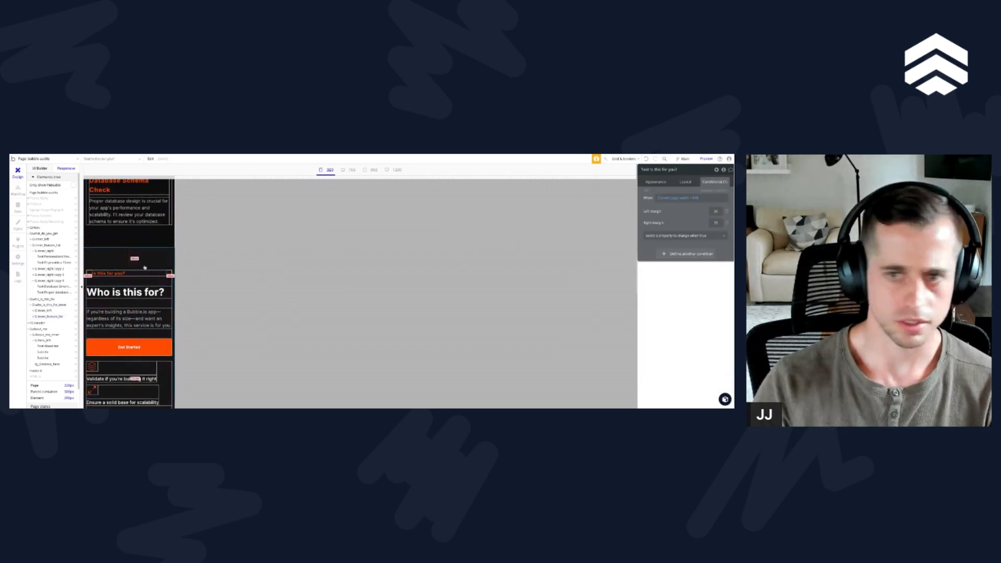
left_click(715, 197)
Step: Compare the side spacing of the "What Do You Get?" features with the section below and inspect the feature list's padding condition
scroll(114, 270, "up", 3)
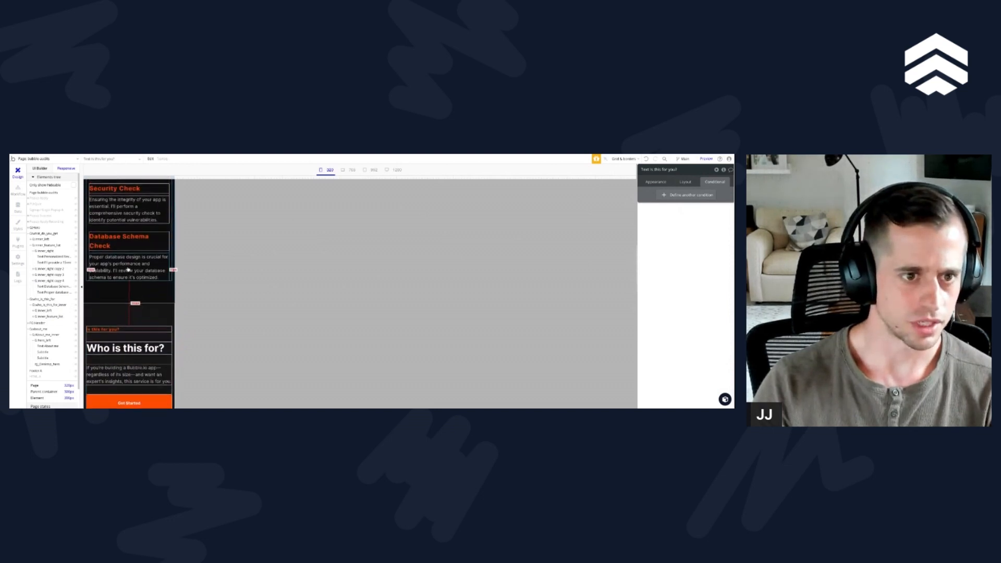
left_click(114, 271)
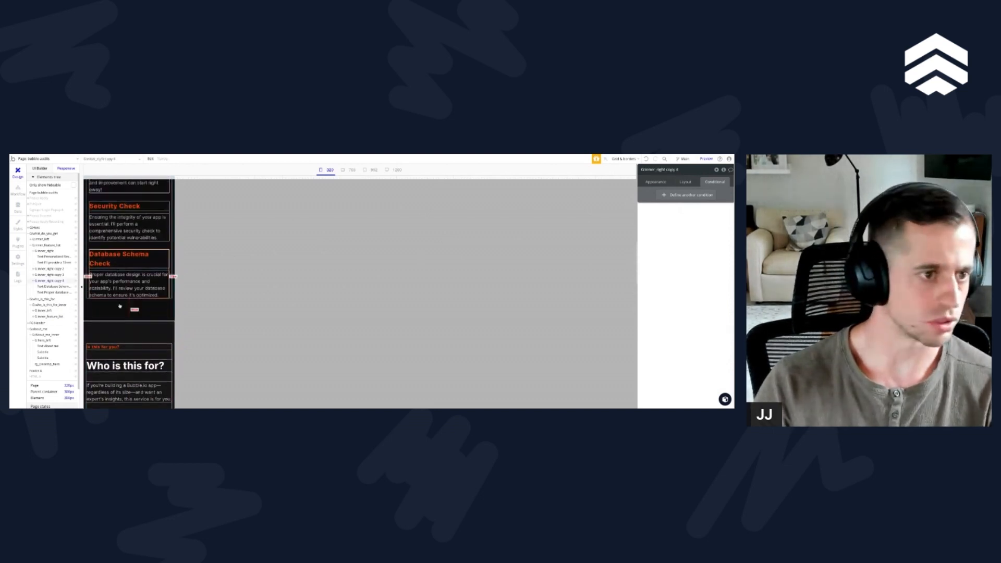
scroll(137, 294, "down", 1)
scroll(126, 276, "up", 1)
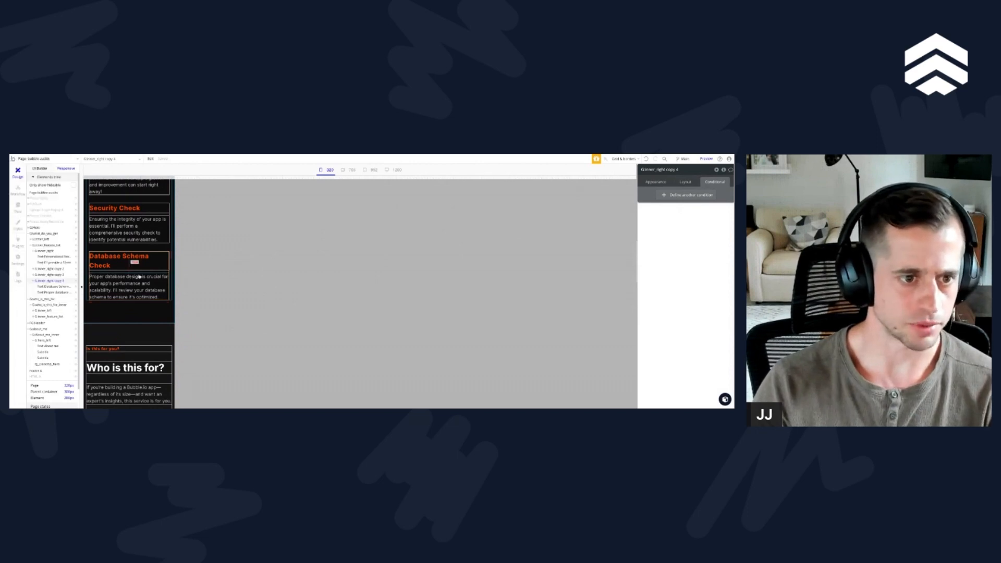
scroll(136, 304, "down", 2)
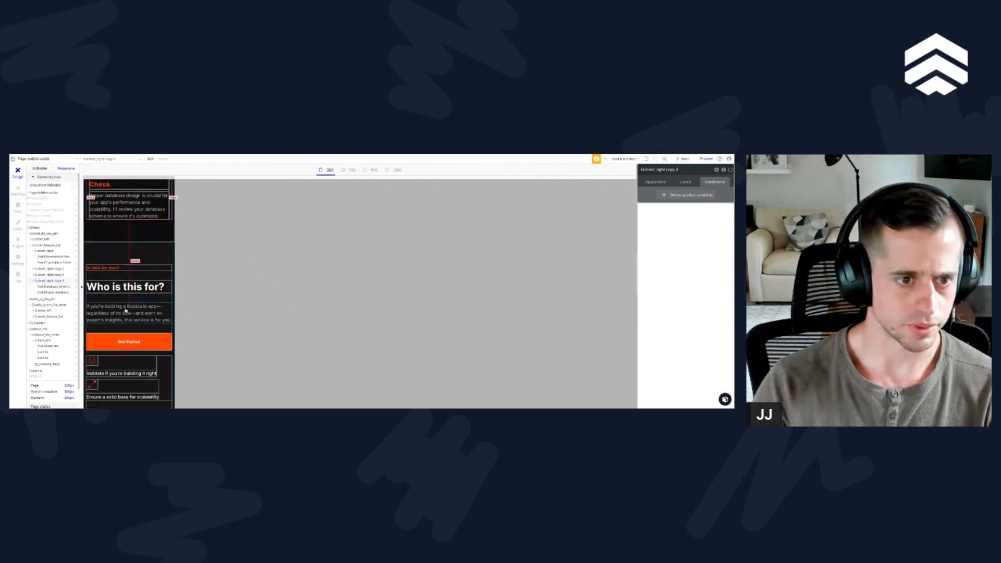
scroll(113, 255, "up", 1)
scroll(113, 255, "up", 1)
left_click(116, 228)
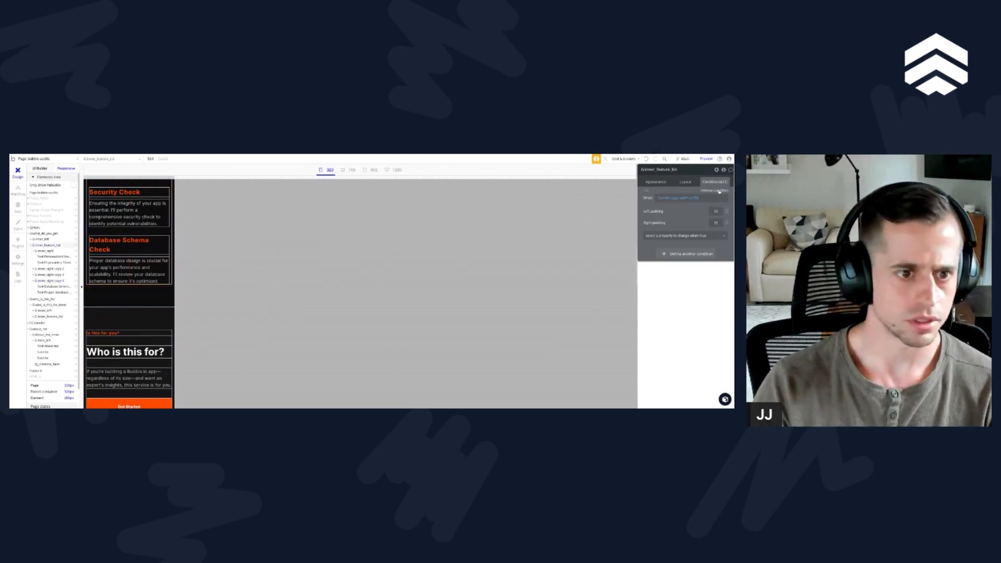
scroll(156, 308, "up", 5)
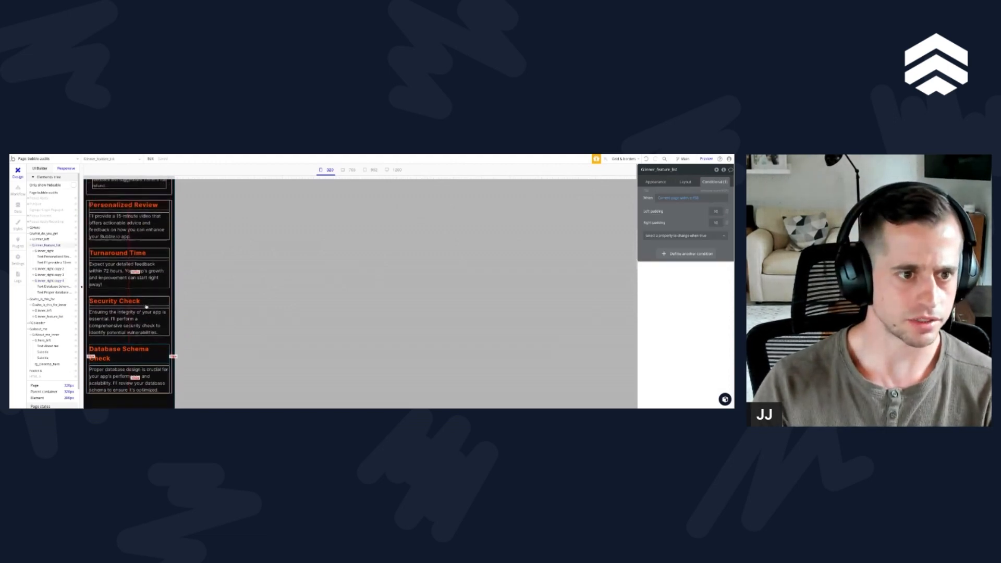
scroll(146, 306, "down", 2)
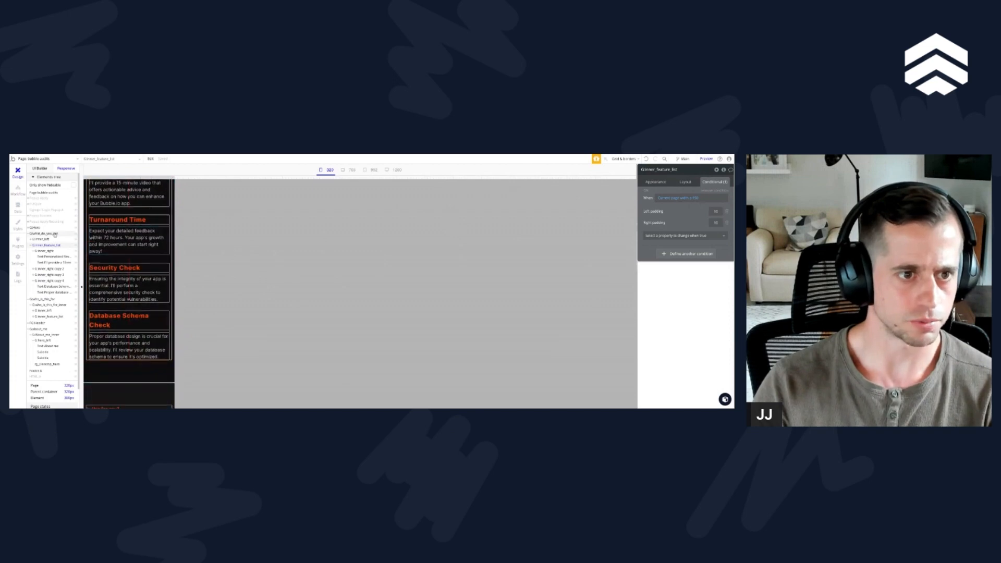
Step: Remove the left and right padding condition from the feature list group in the "What Do You Get?" section
left_click(53, 234)
left_click(47, 246)
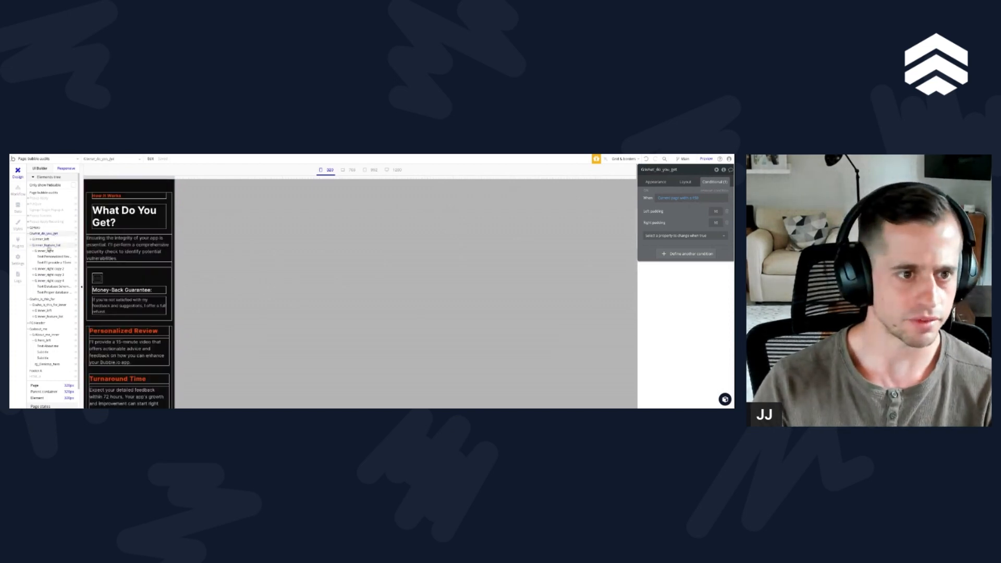
left_click(726, 190)
scroll(154, 311, "down", 2)
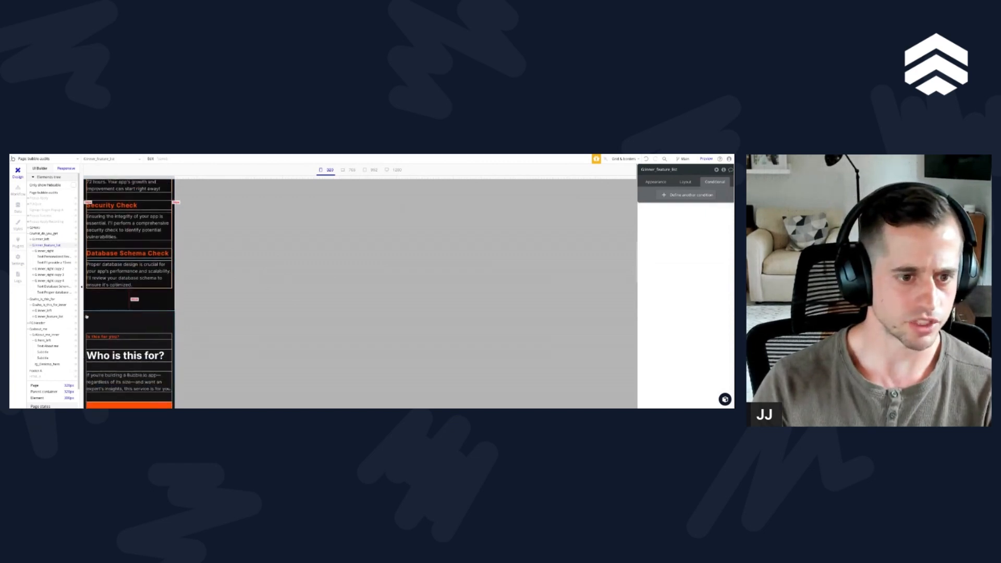
scroll(102, 283, "up", 8)
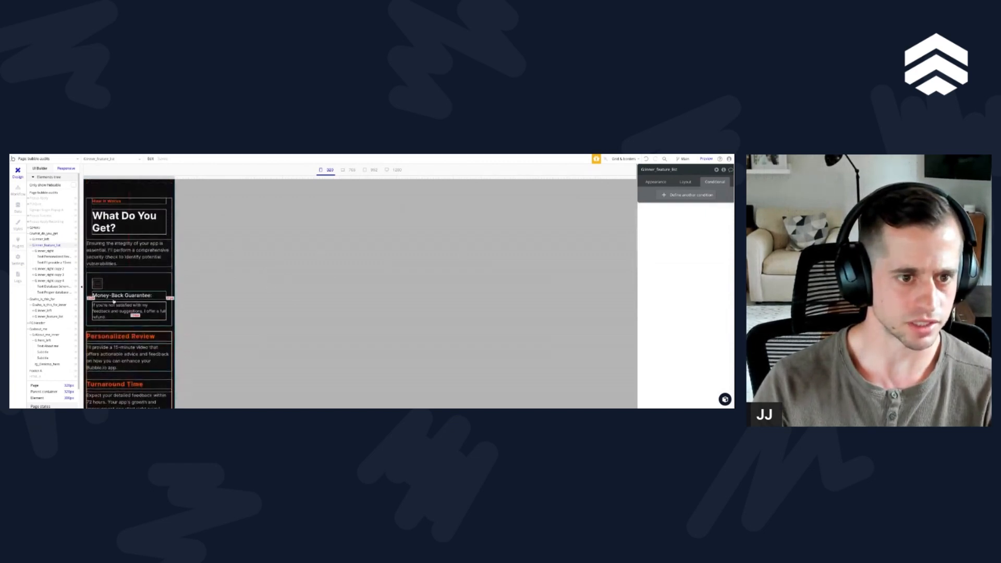
Step: Remove the left and right margin conditions from the "What Do You Get?" heading and the "How It Works" label
scroll(113, 295, "up", 1)
left_click(106, 257)
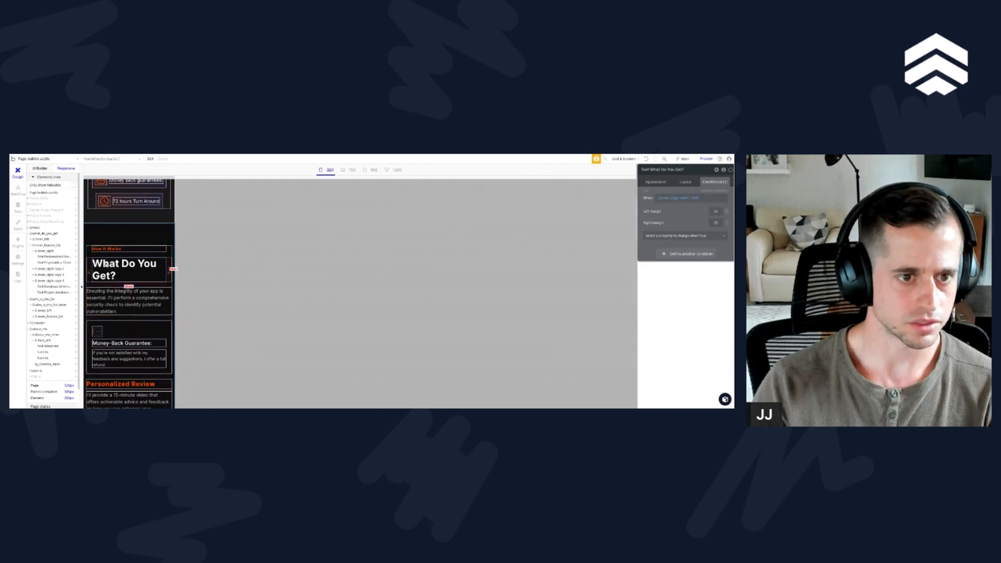
left_click(145, 248)
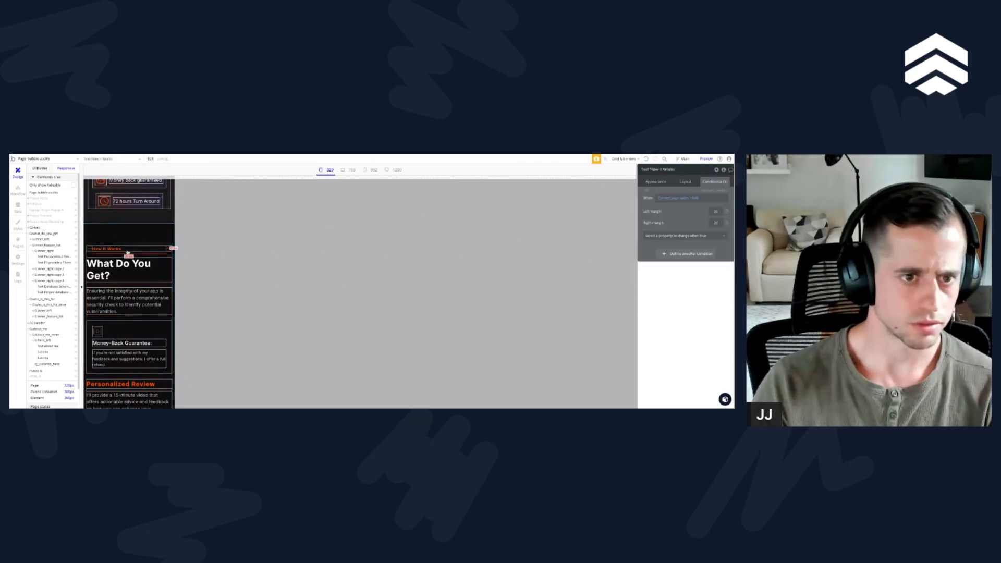
left_click(716, 190)
Step: Set the conditional minimum width of the About me section's left text group to 250 and remove the "About me" label's margin condition
scroll(127, 297, "up", 3)
left_click(125, 301)
scroll(126, 301, "up", 3)
scroll(130, 271, "down", 6)
scroll(132, 254, "down", 10)
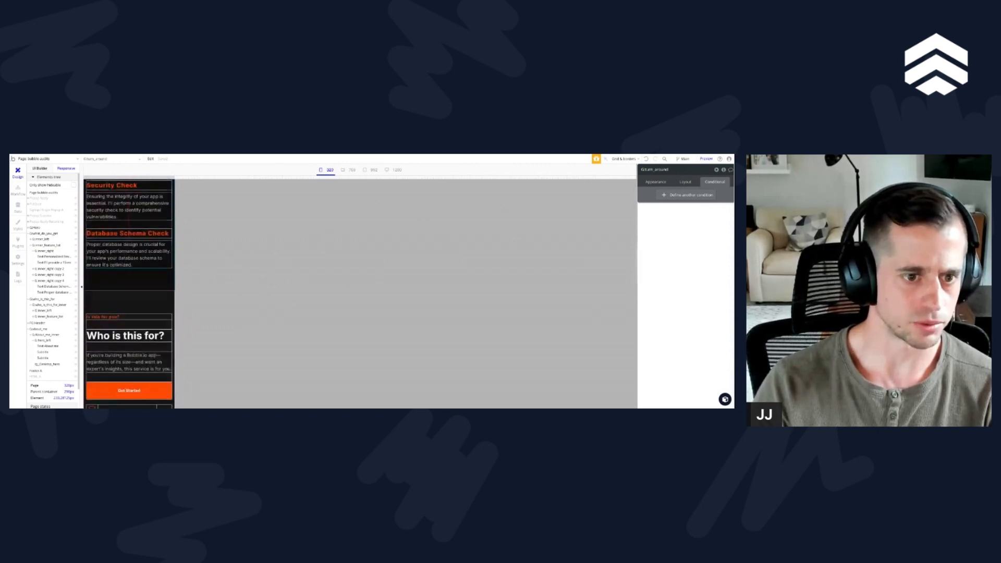
scroll(130, 261, "down", 4)
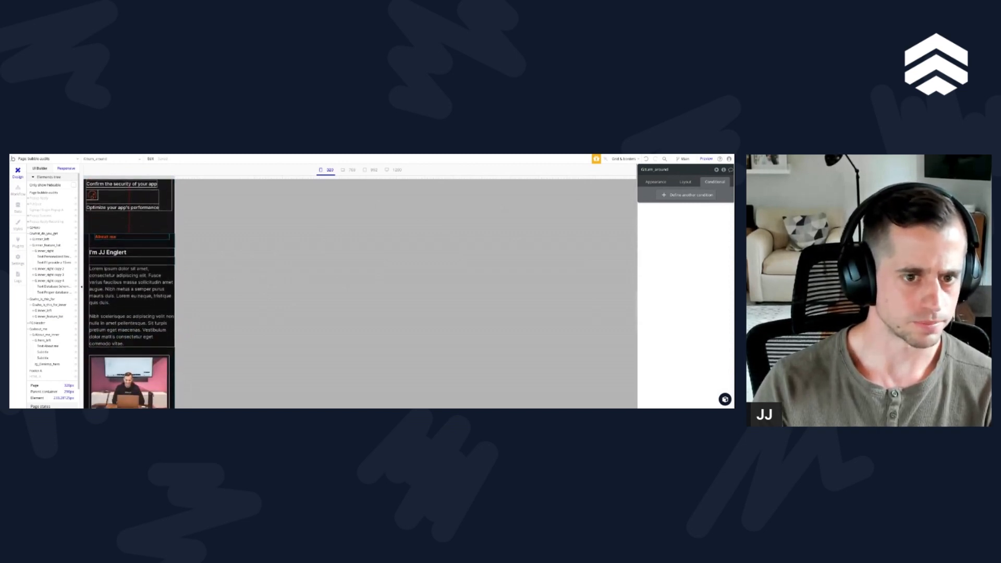
left_click(136, 263)
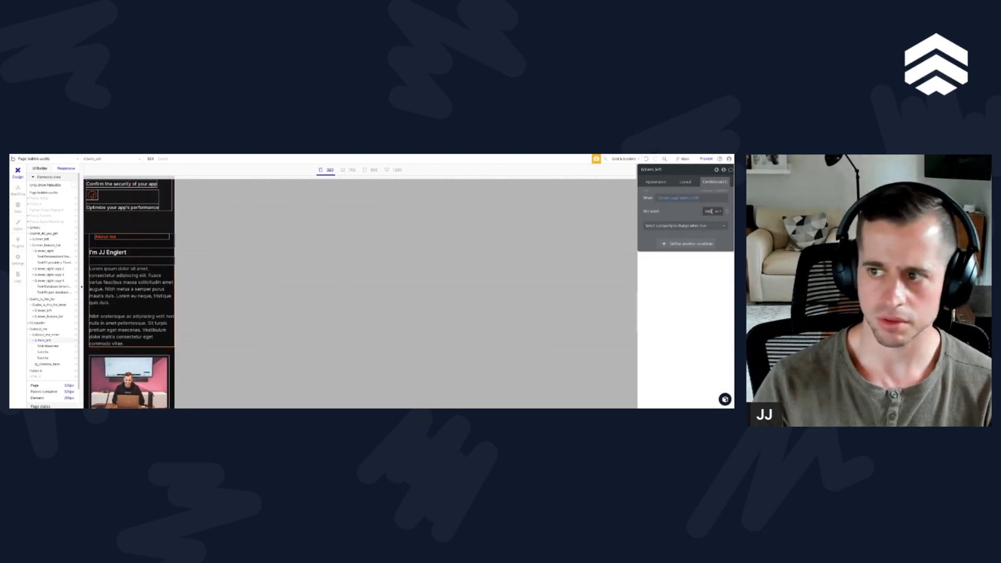
type("250")
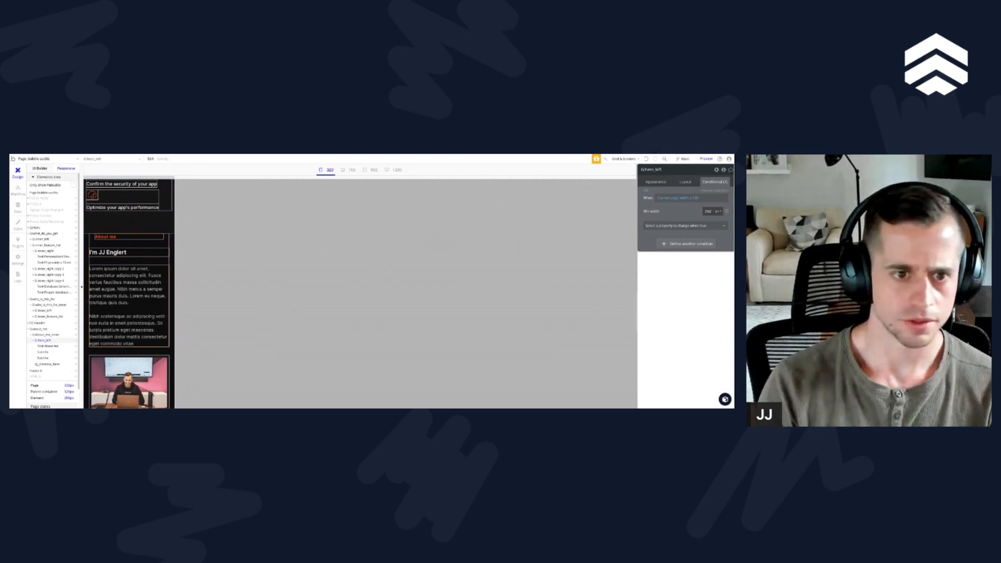
left_click(112, 237)
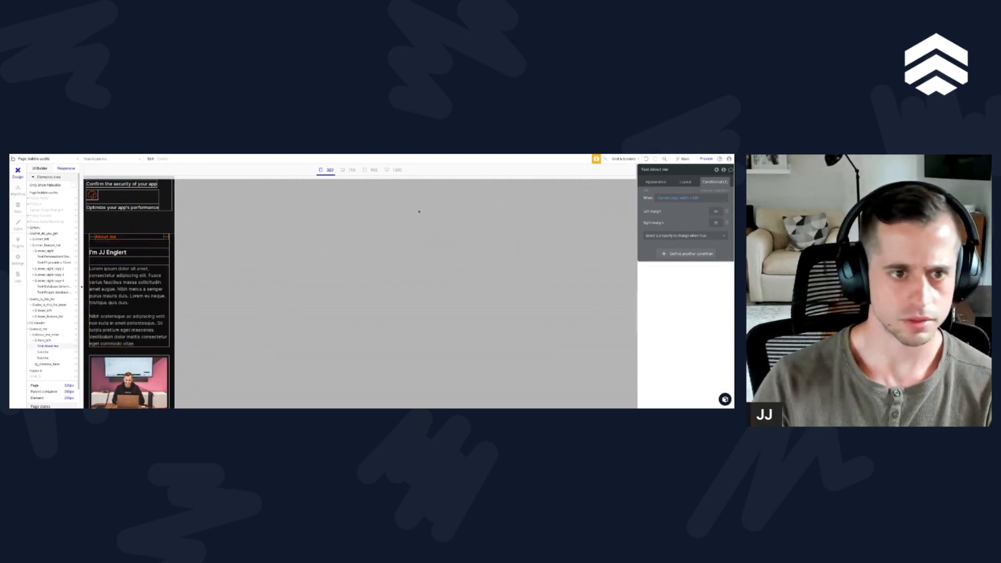
left_click(716, 192)
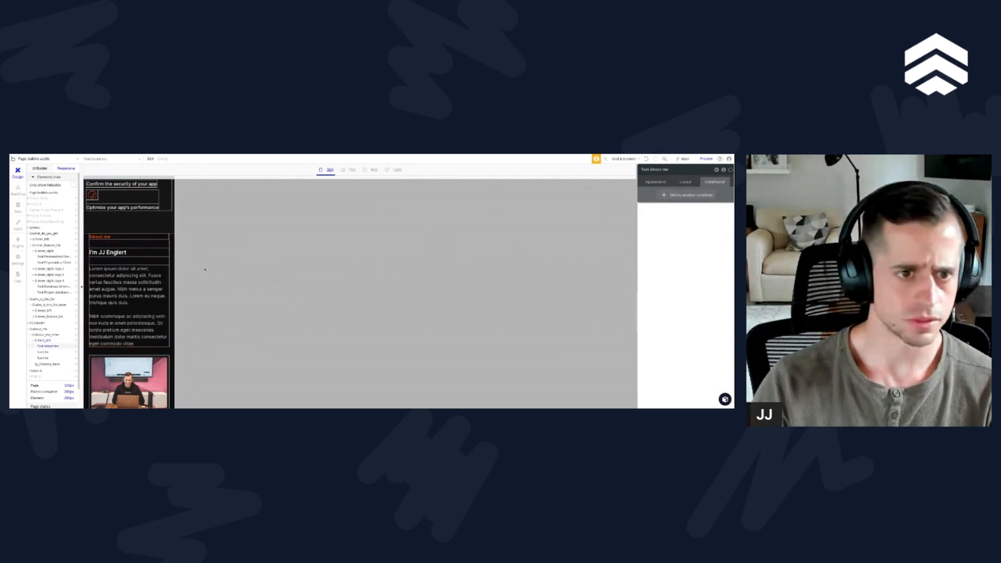
Step: Add the mobile left and right padding condition to the inner group of the About me section
left_click(150, 262)
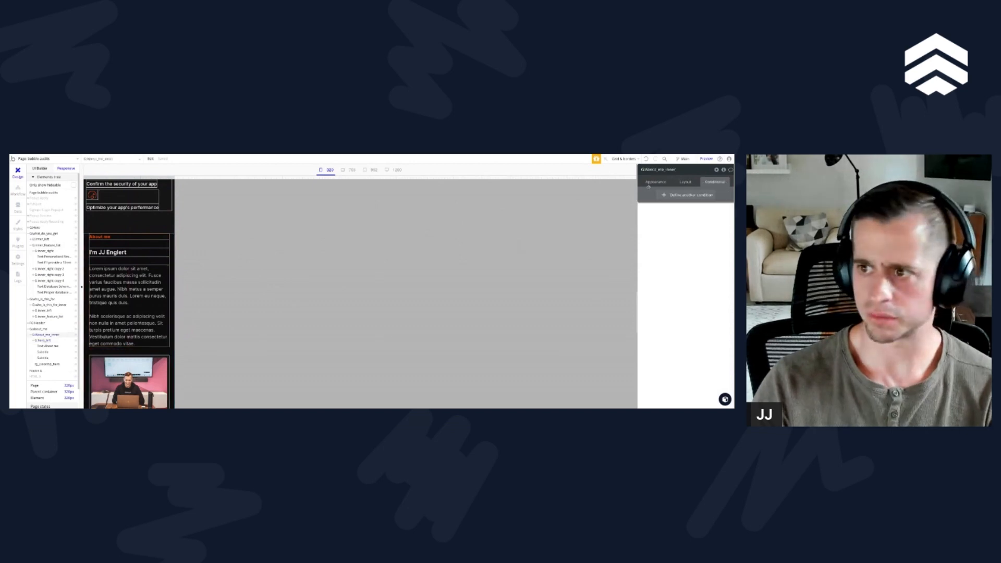
left_click(678, 181)
scroll(697, 304, "down", 3)
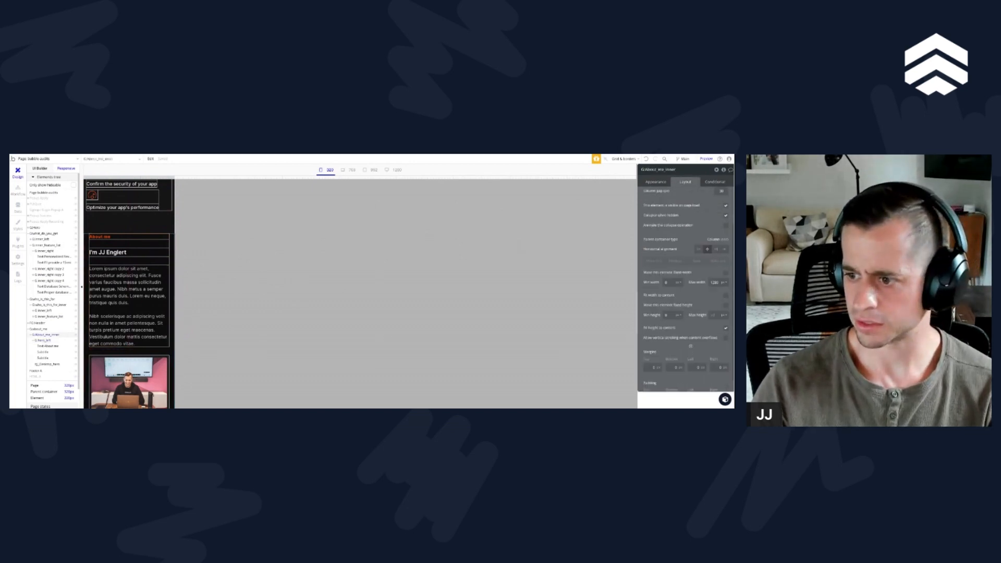
left_click(715, 182)
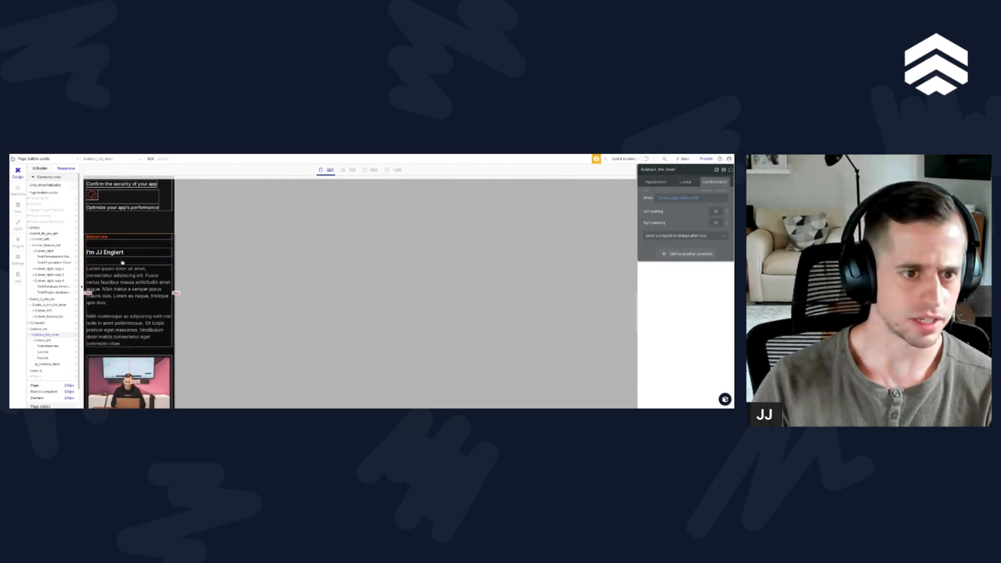
scroll(118, 273, "down", 4)
scroll(118, 273, "down", 4)
scroll(117, 272, "up", 6)
scroll(119, 227, "up", 2)
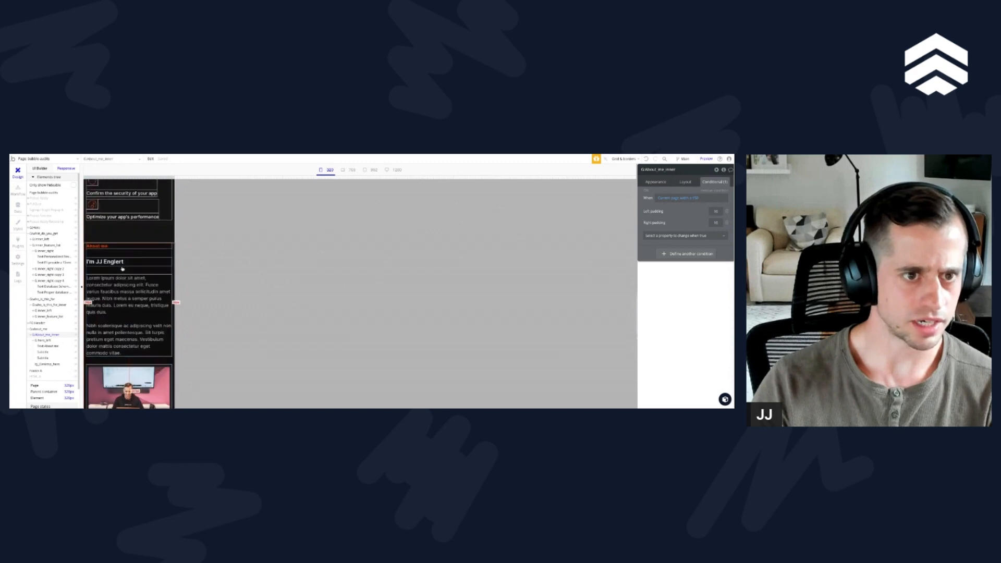
scroll(109, 245, "down", 1)
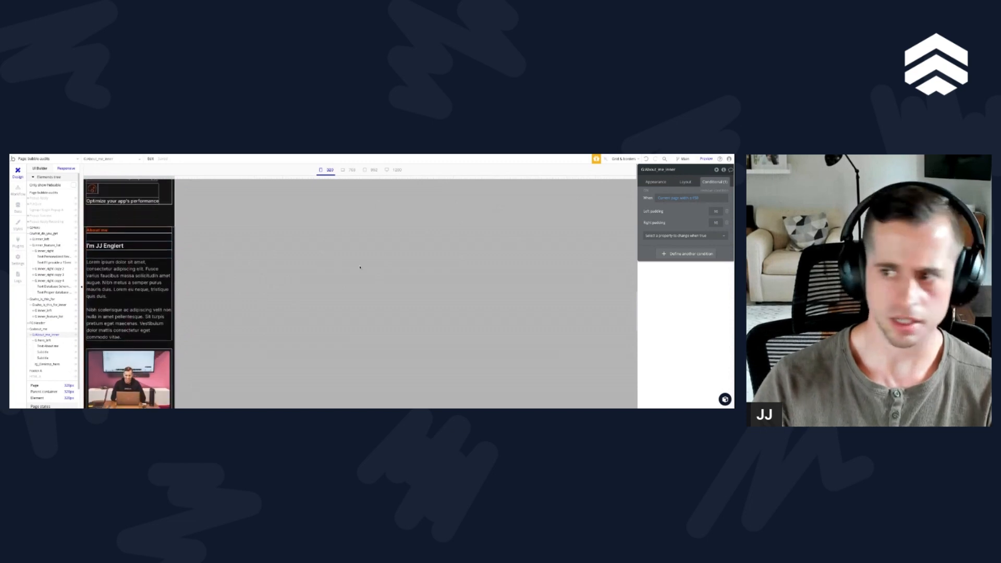
Step: Set the top and bottom padding of the About me inner group to 80
left_click(686, 182)
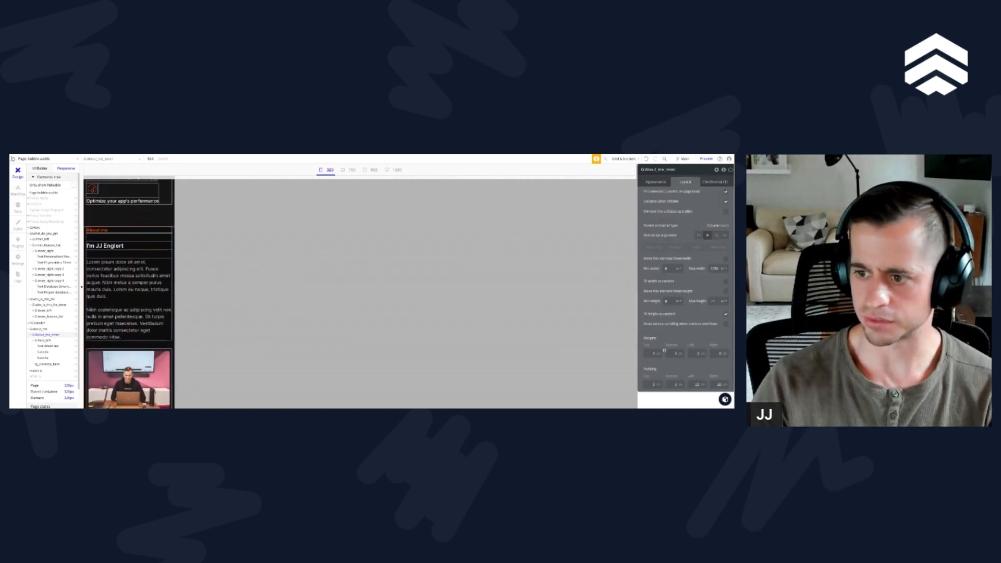
type("80")
key("Tab")
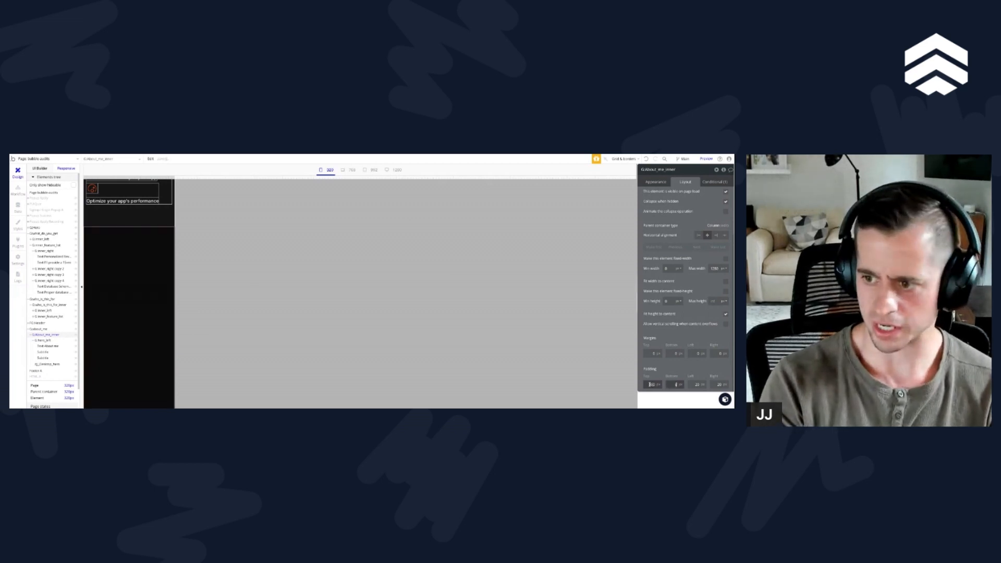
key("Tab")
scroll(123, 341, "up", 10)
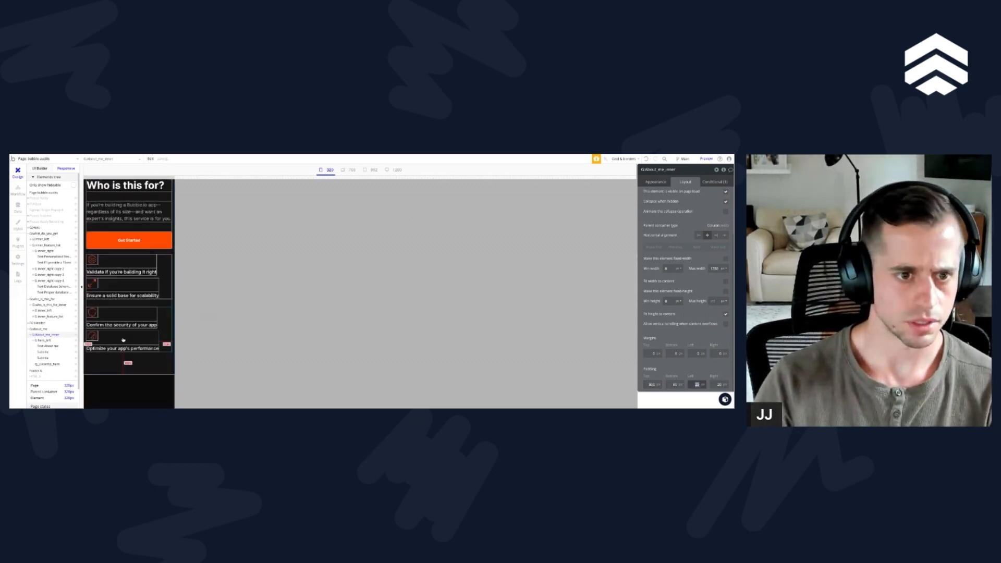
scroll(123, 339, "down", 10)
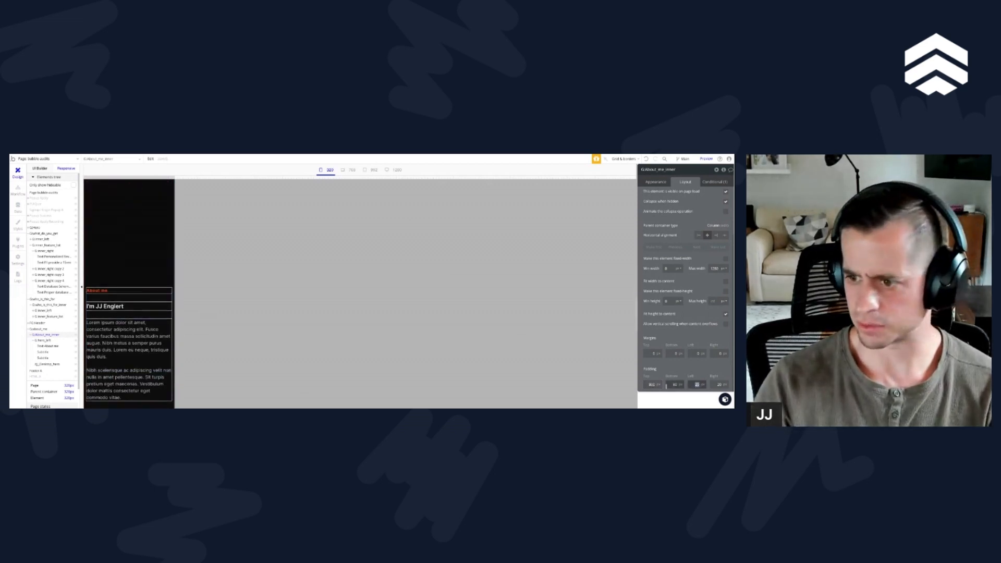
key("BackSpace")
scroll(120, 354, "up", 5)
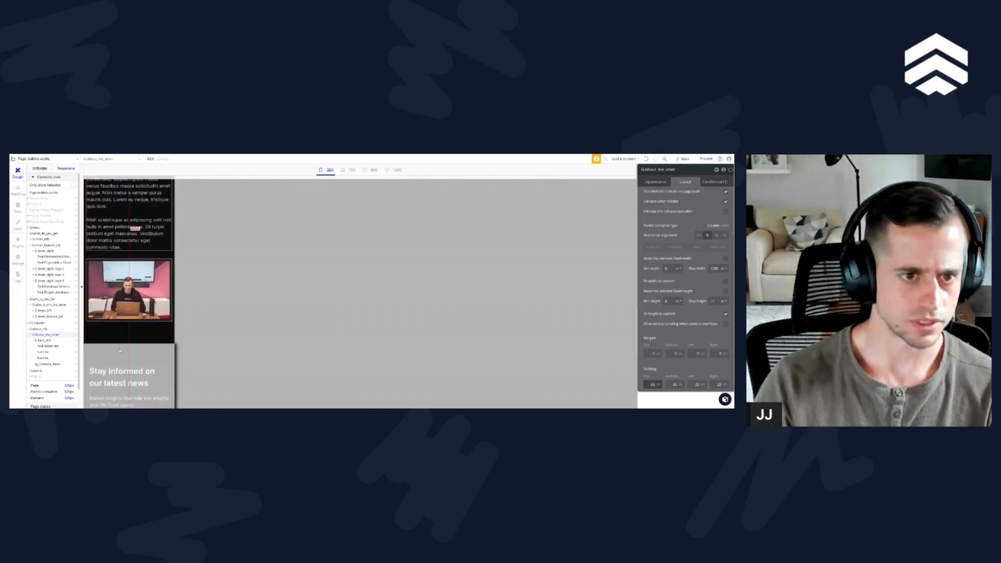
Step: Review the spacing and layout of the page sections at the 320, 768 and 992 breakpoints
scroll(119, 355, "down", 5)
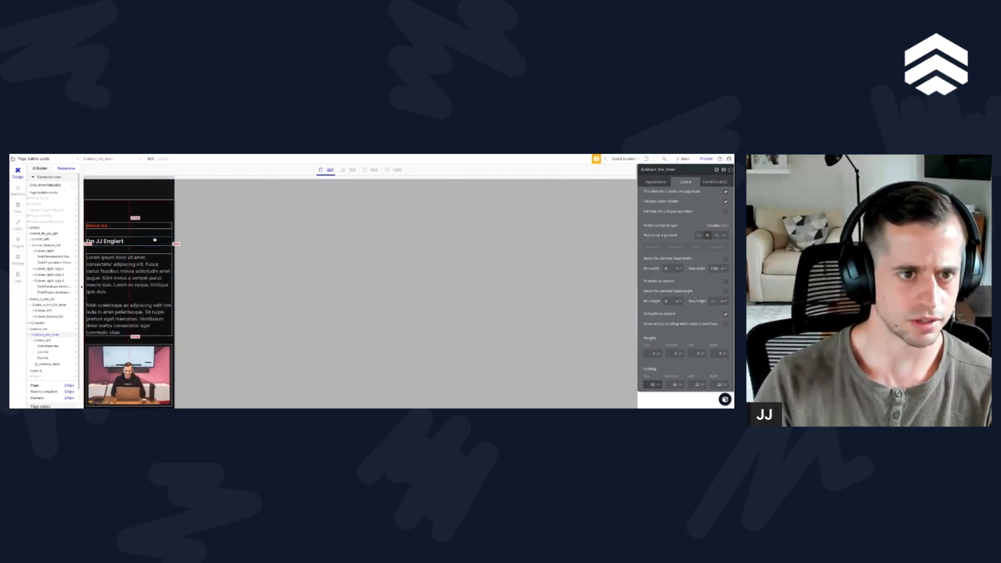
scroll(148, 241, "down", 2)
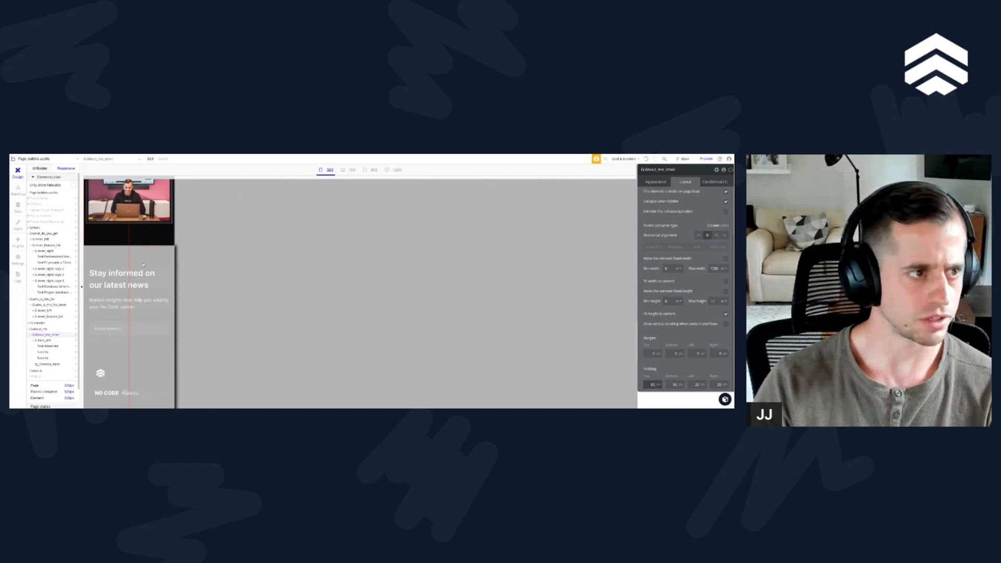
scroll(143, 264, "up", 8)
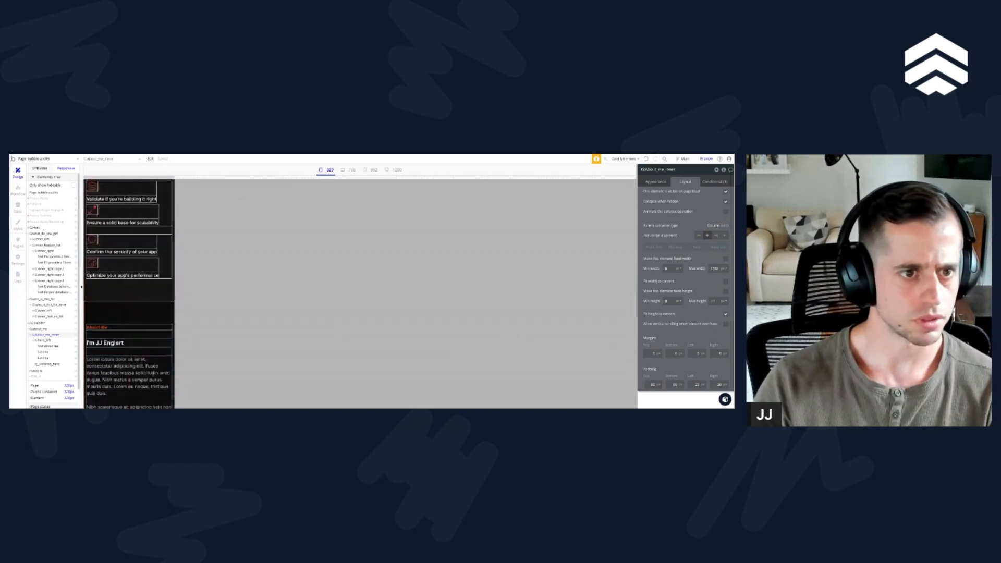
scroll(134, 233, "up", 6)
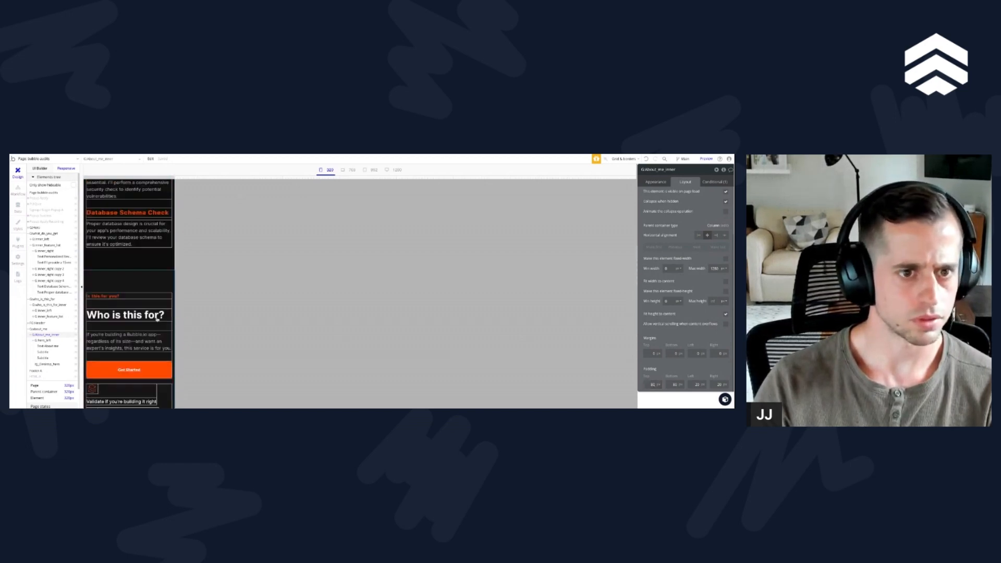
scroll(158, 319, "up", 10)
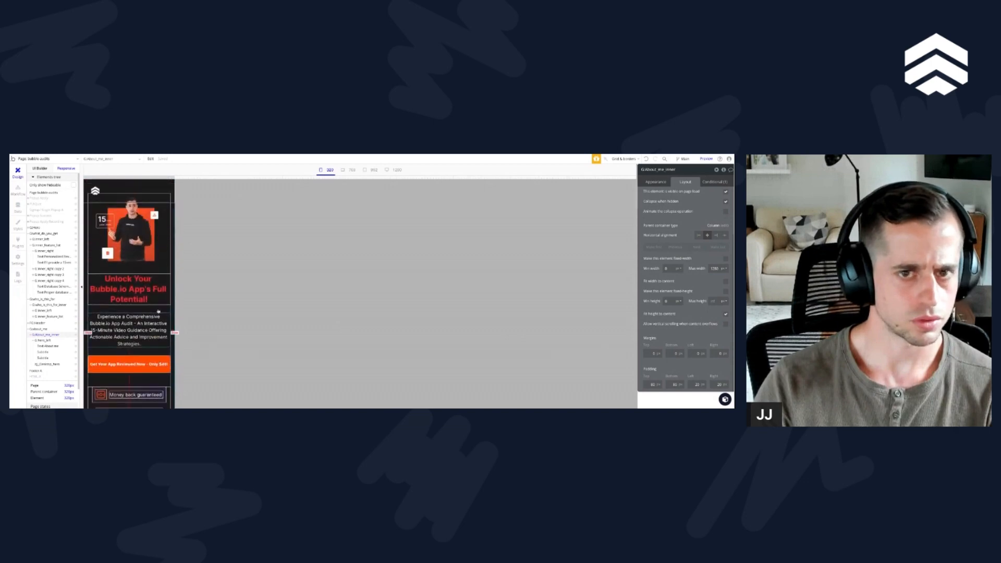
left_click(347, 170)
scroll(258, 272, "down", 5)
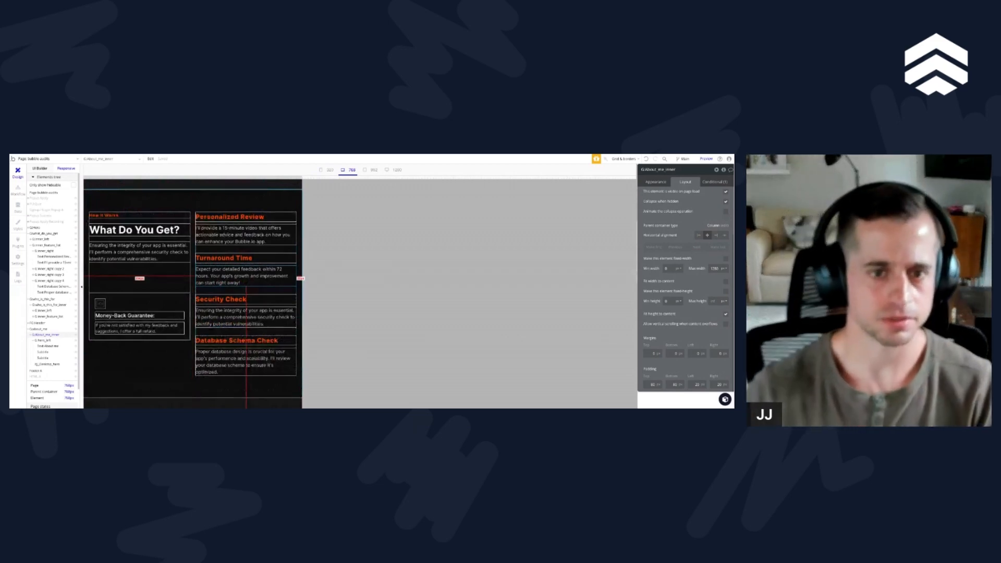
scroll(156, 271, "down", 3)
scroll(156, 271, "down", 5)
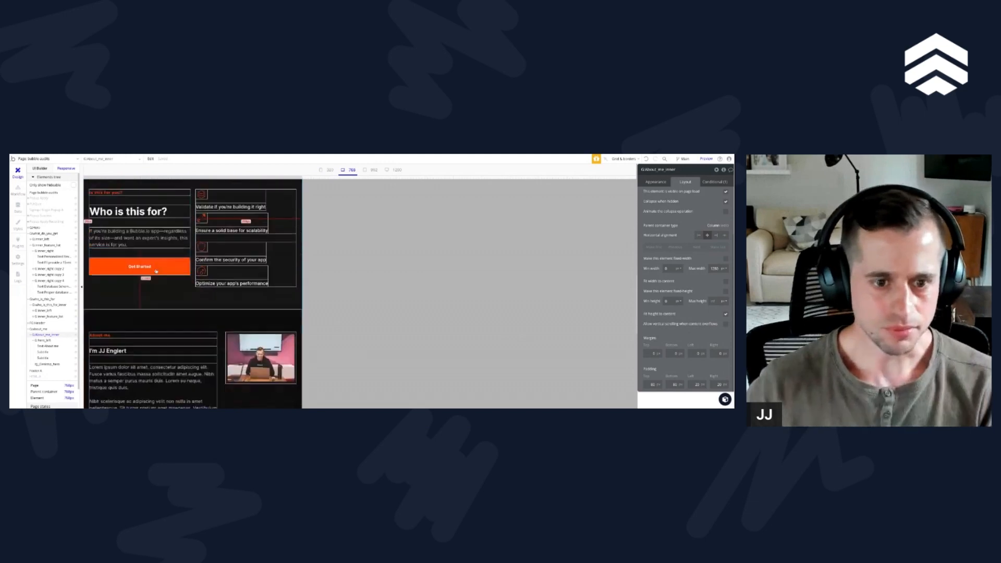
scroll(156, 271, "down", 3)
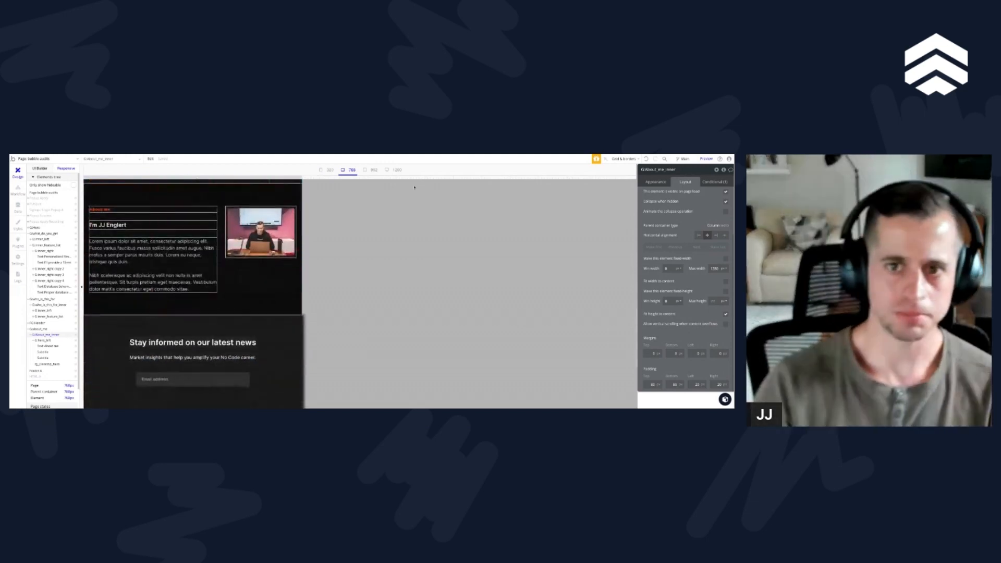
left_click(375, 170)
scroll(285, 265, "up", 8)
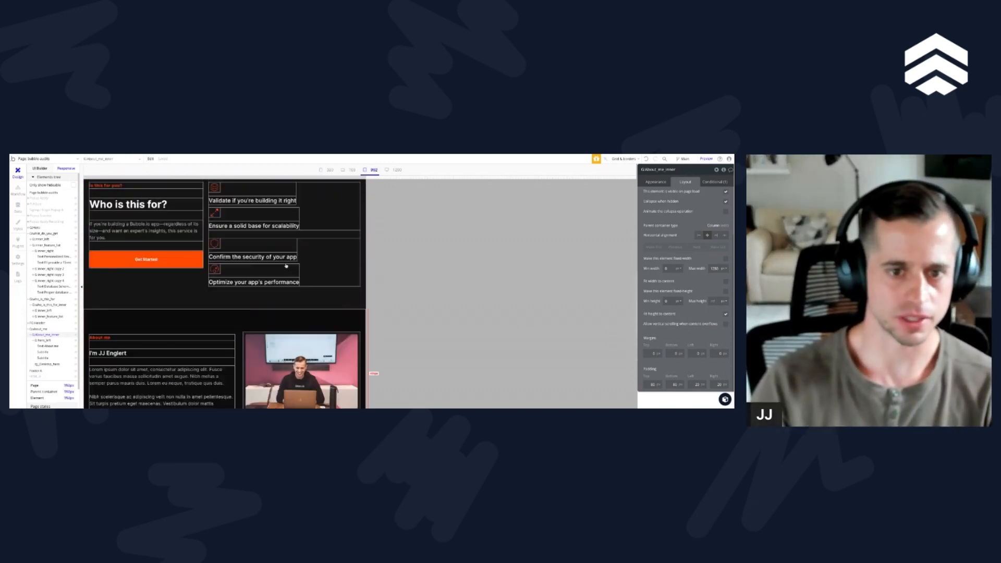
scroll(285, 265, "down", 3)
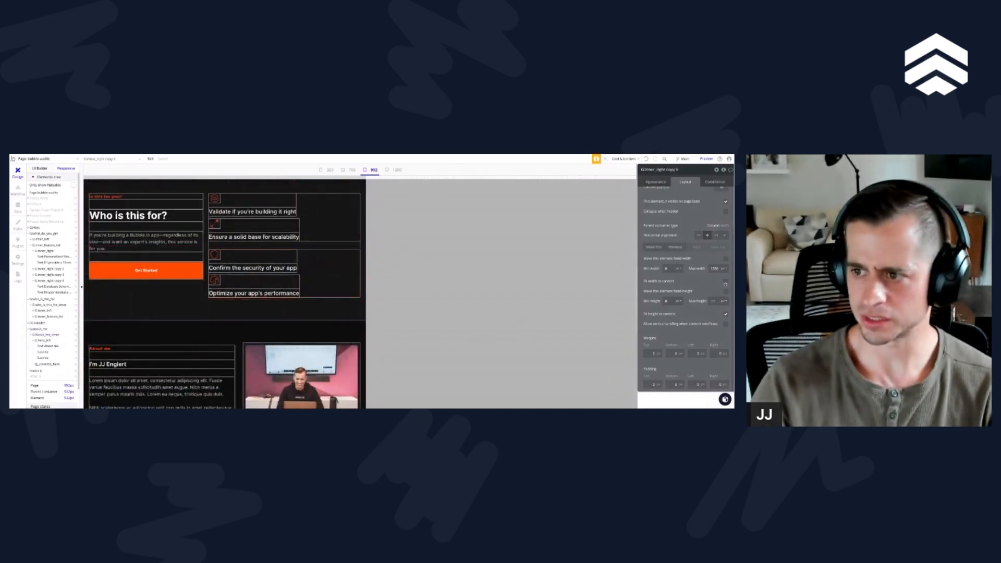
Step: Try fitting the lower feature row's width to its content and centering it in the "Who is this for?" feature list
left_click(726, 282)
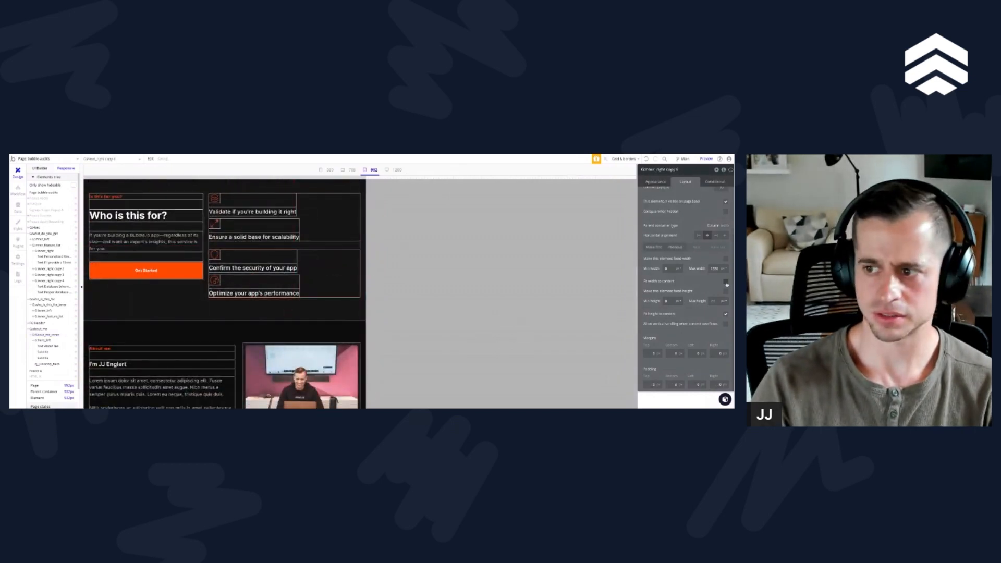
left_click(287, 280)
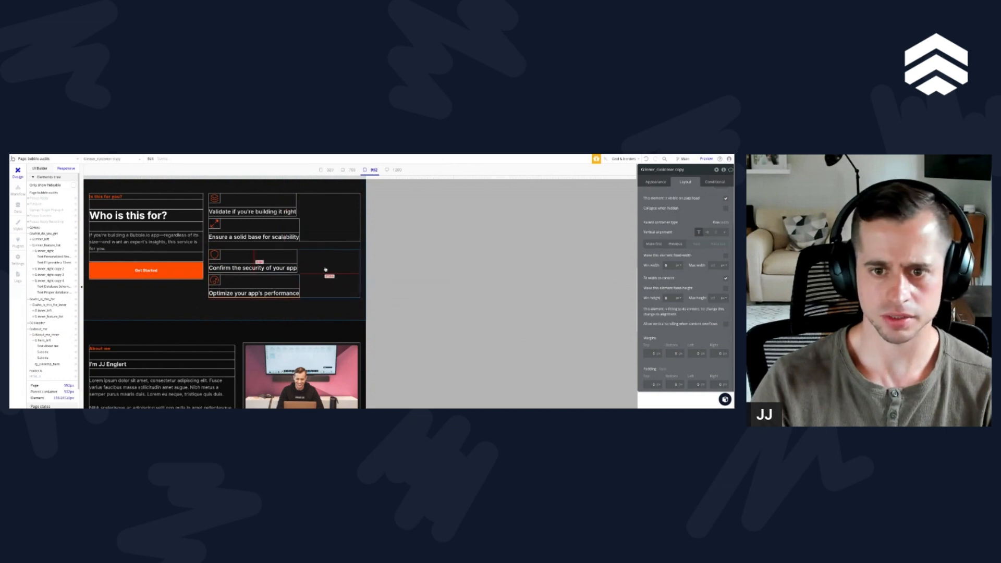
left_click(324, 277)
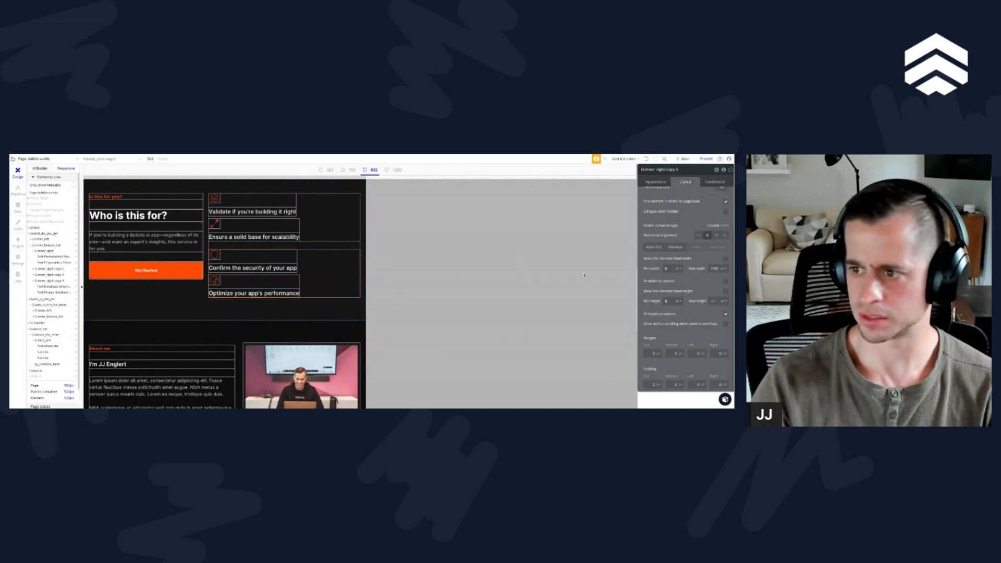
scroll(722, 284, "up", 2)
left_click(716, 290)
left_click(725, 334)
left_click(706, 288)
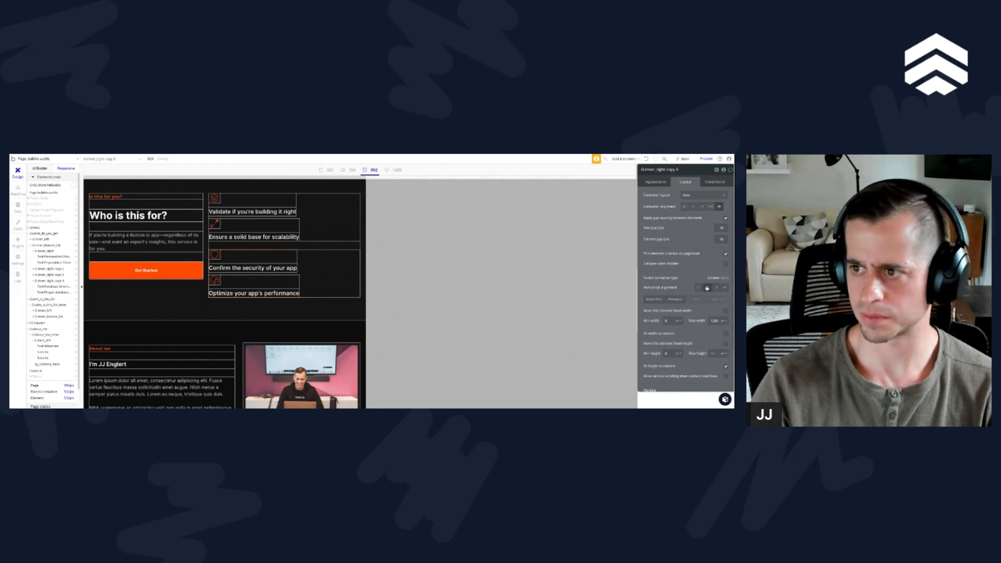
Step: Examine the layout settings of the feature list, its upper row and the inner group in the "Who is this for?" section
left_click(33, 317)
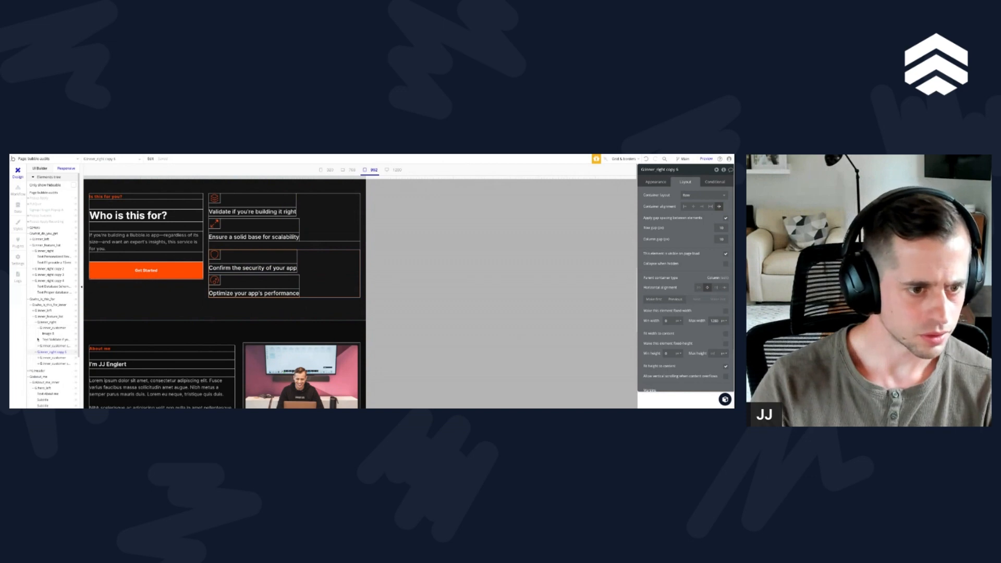
left_click(38, 329)
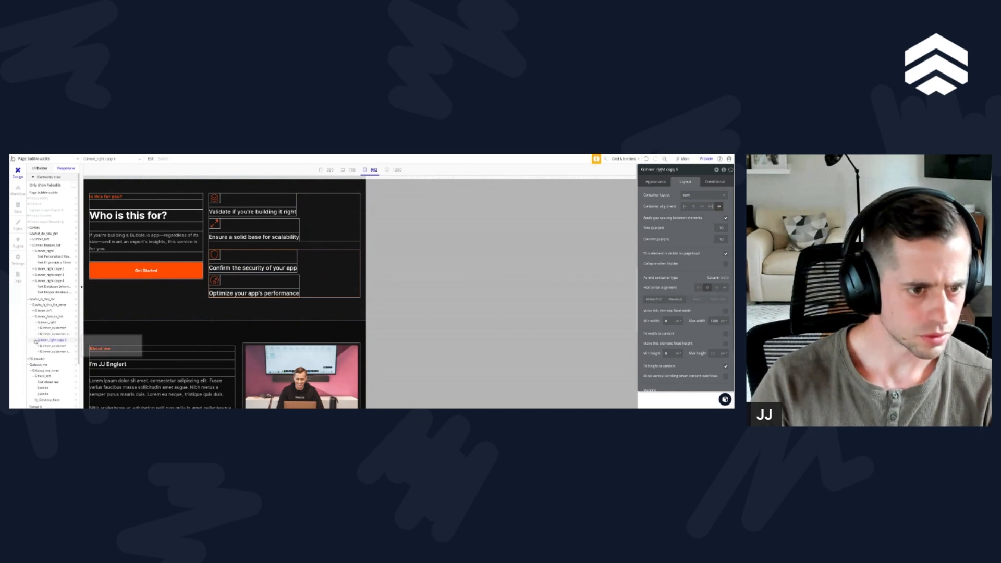
left_click(35, 322)
left_click(42, 316)
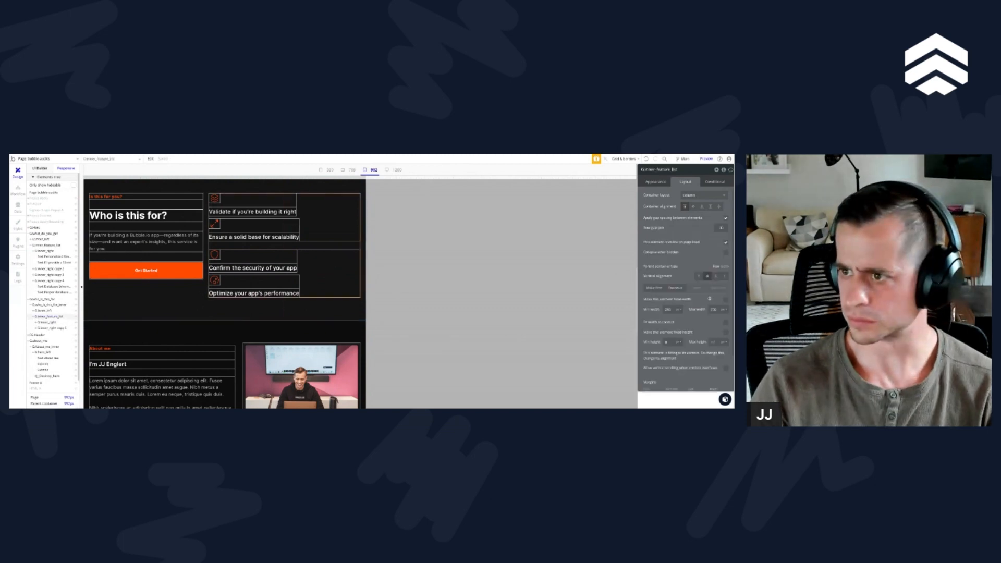
scroll(714, 289, "down", 1)
scroll(714, 289, "up", 1)
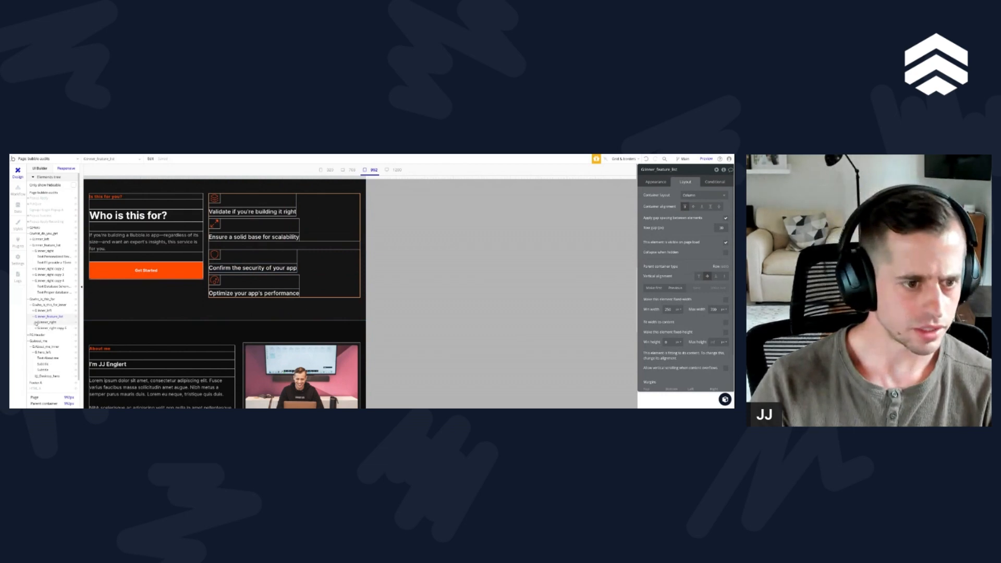
left_click(47, 323)
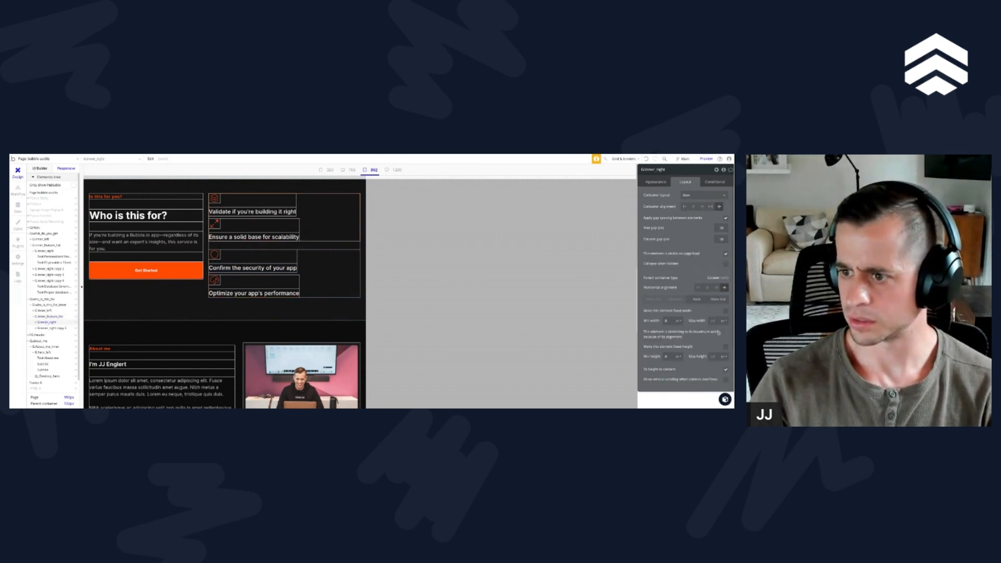
mouse_move(687, 337)
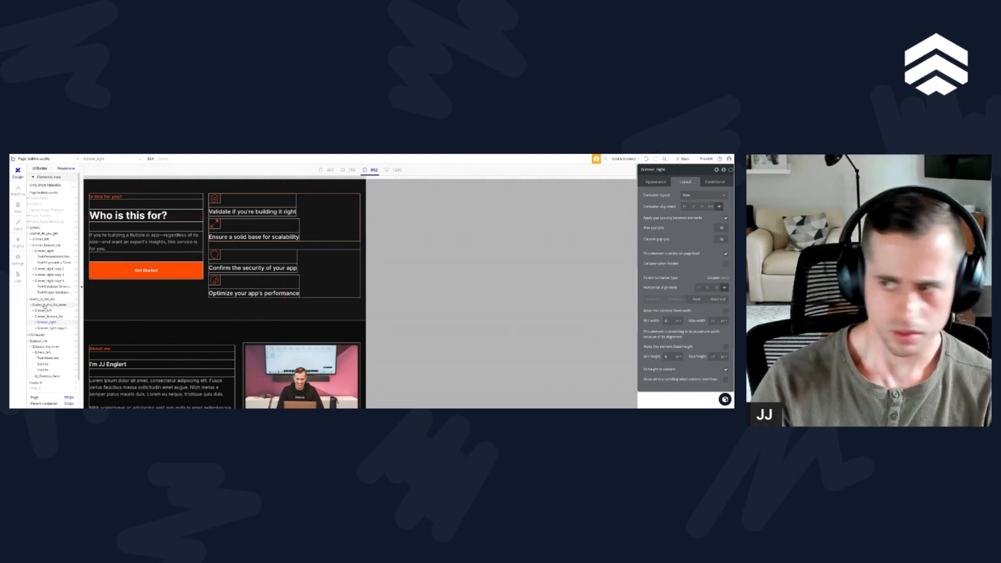
left_click(45, 305)
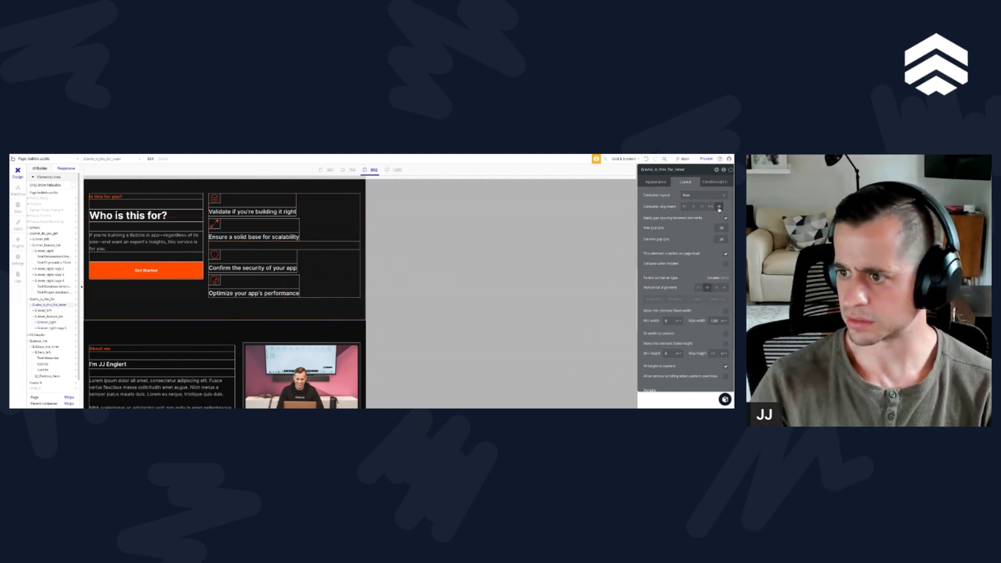
scroll(722, 235, "down", 2)
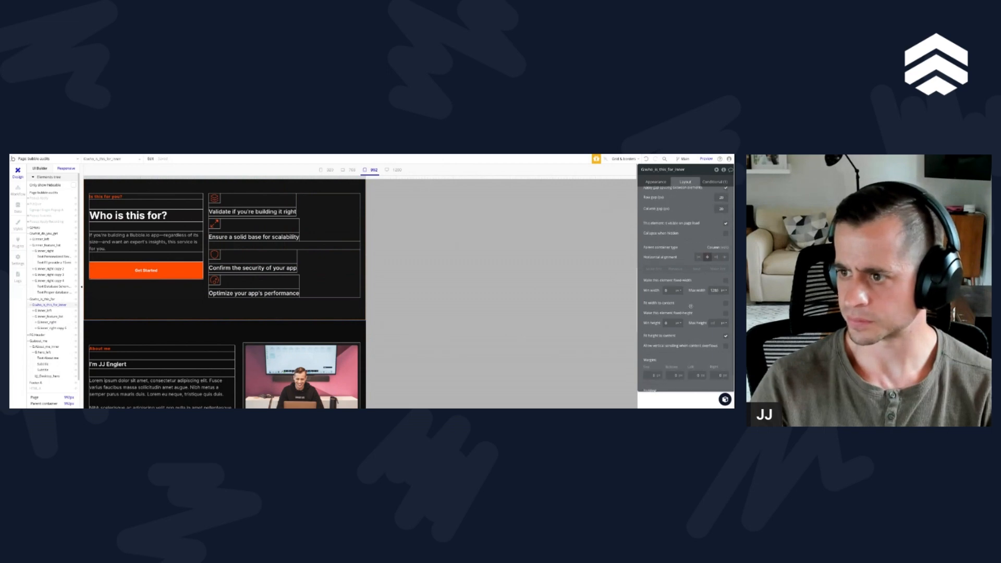
scroll(724, 271, "down", 2)
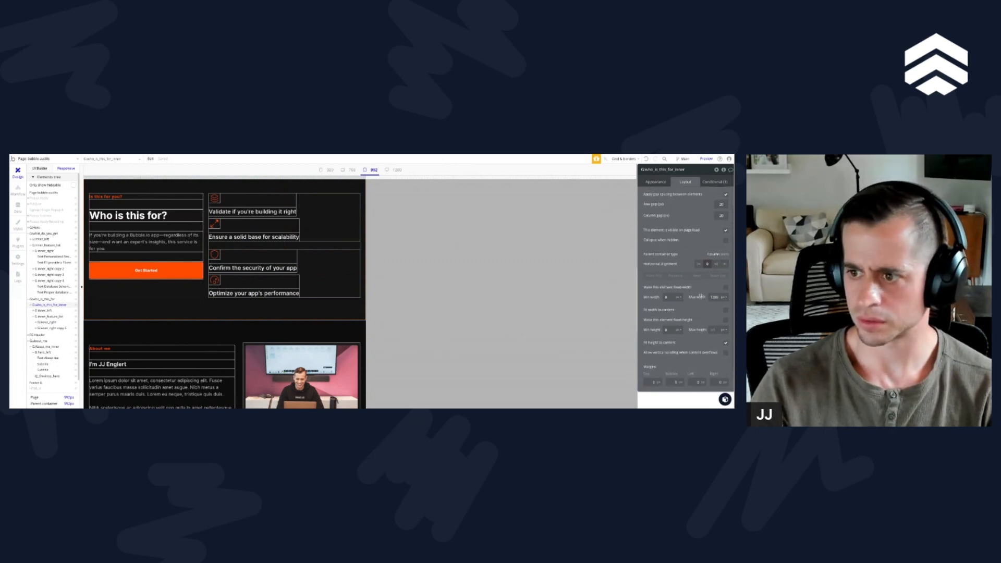
left_click(725, 282)
left_click(725, 282)
Step: Try fitting the "Who is this for?" feature list's width to its content at the 992 breakpoint
left_click(46, 316)
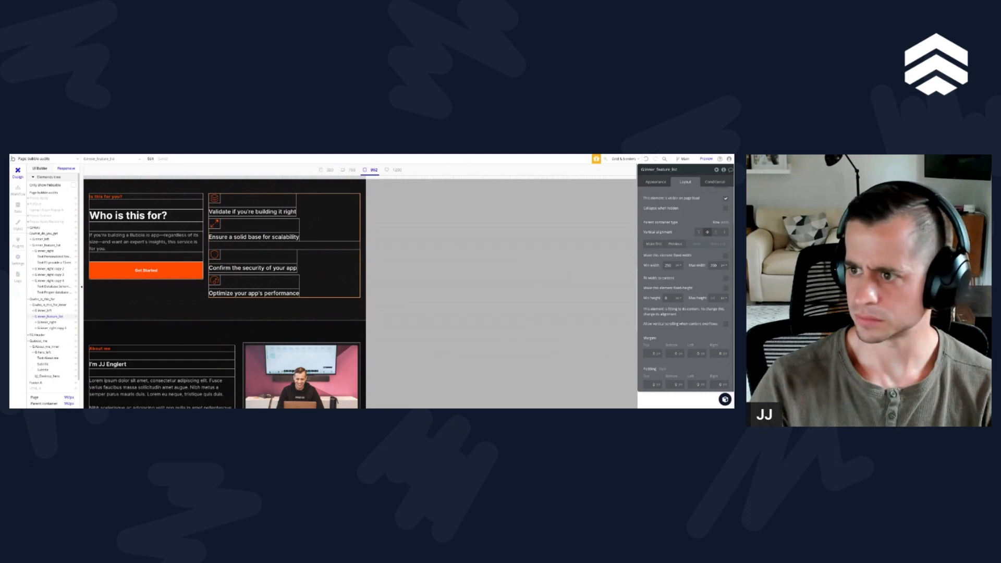
scroll(725, 307, "up", 1)
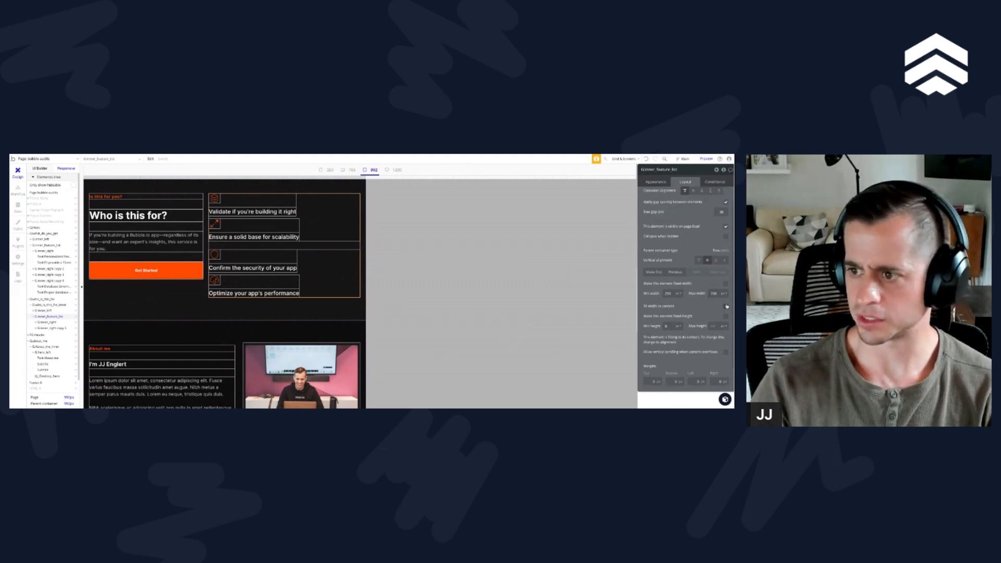
left_click(726, 306)
left_click(726, 306)
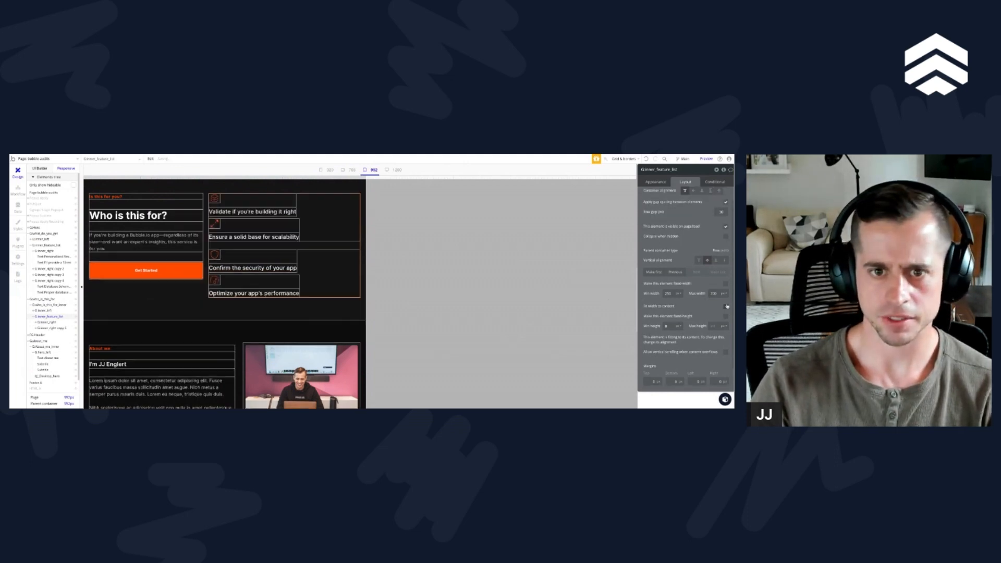
left_click(726, 306)
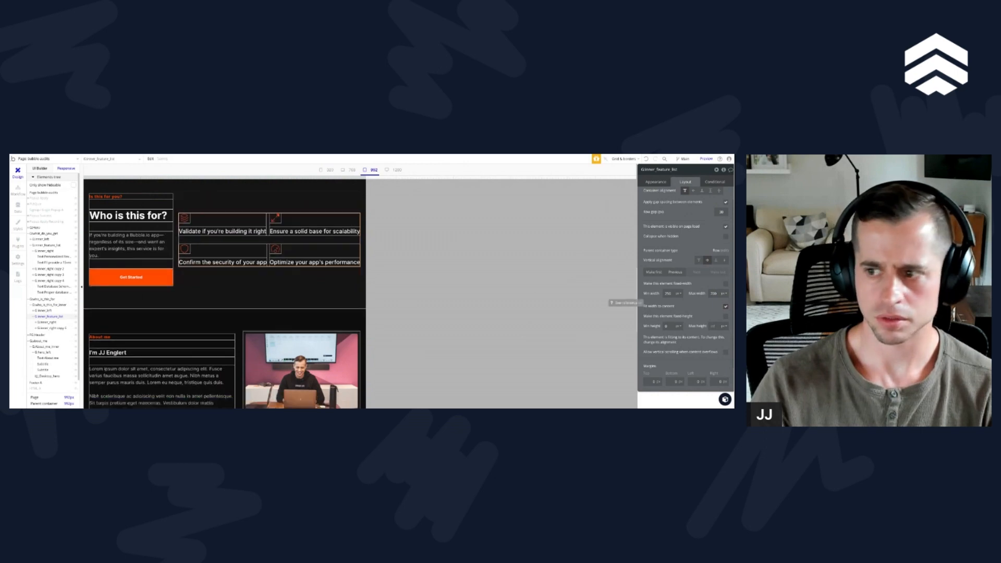
scroll(237, 306, "up", 2)
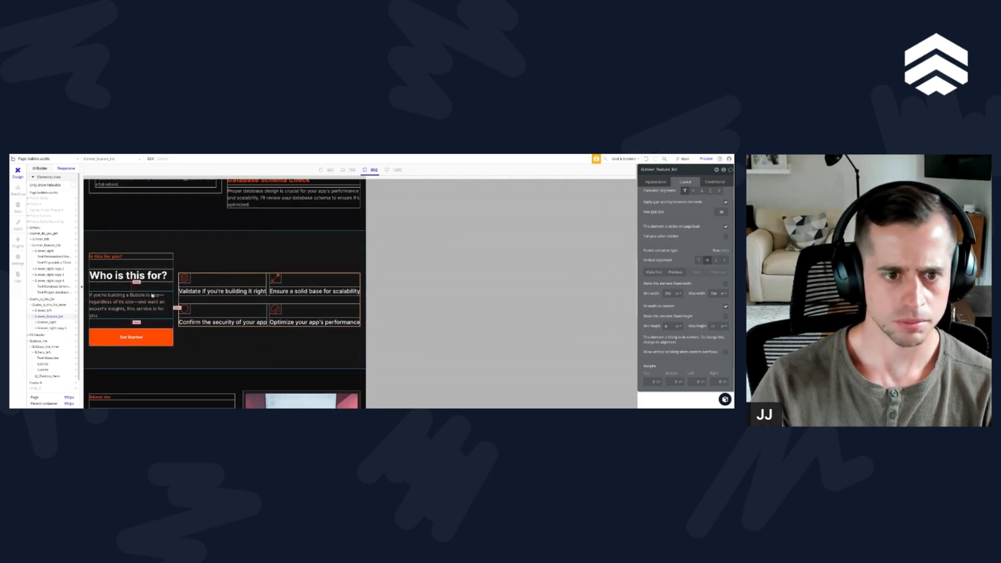
left_click(152, 287)
left_click(155, 322)
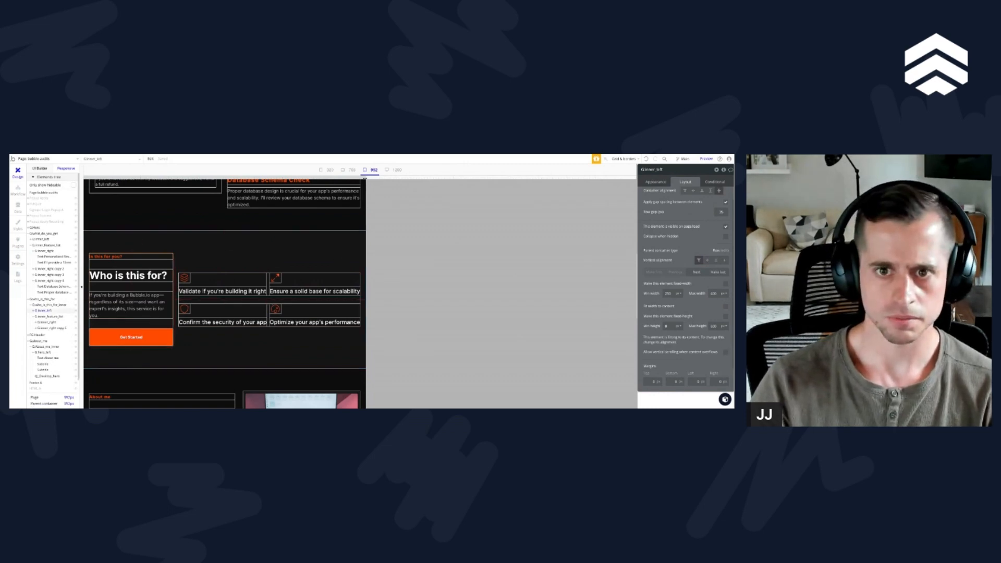
Step: Check the section at the 768 breakpoint and turn off fit-width-to-content for the feature list
left_click(349, 170)
scroll(251, 307, "up", 2)
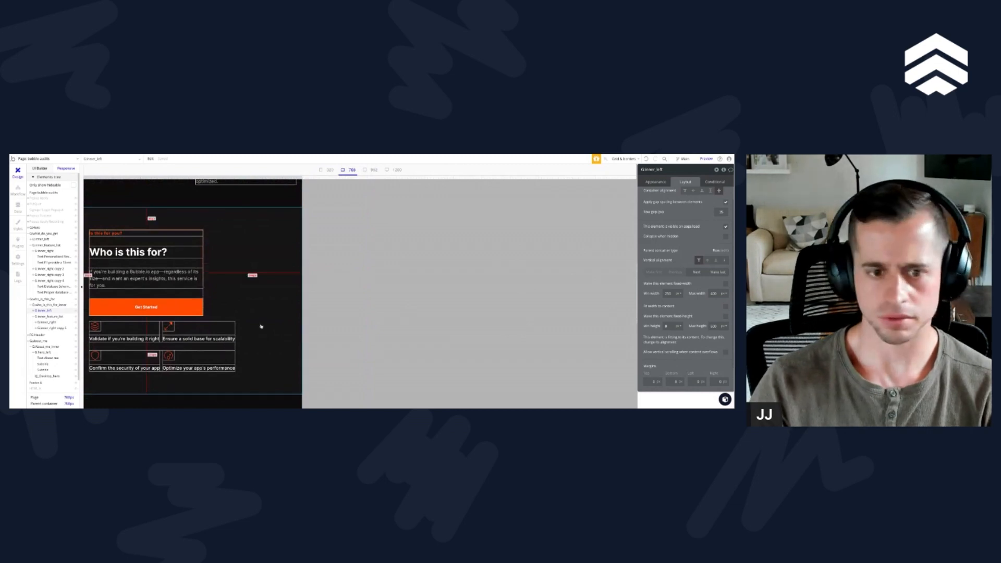
left_click(170, 348)
left_click(726, 306)
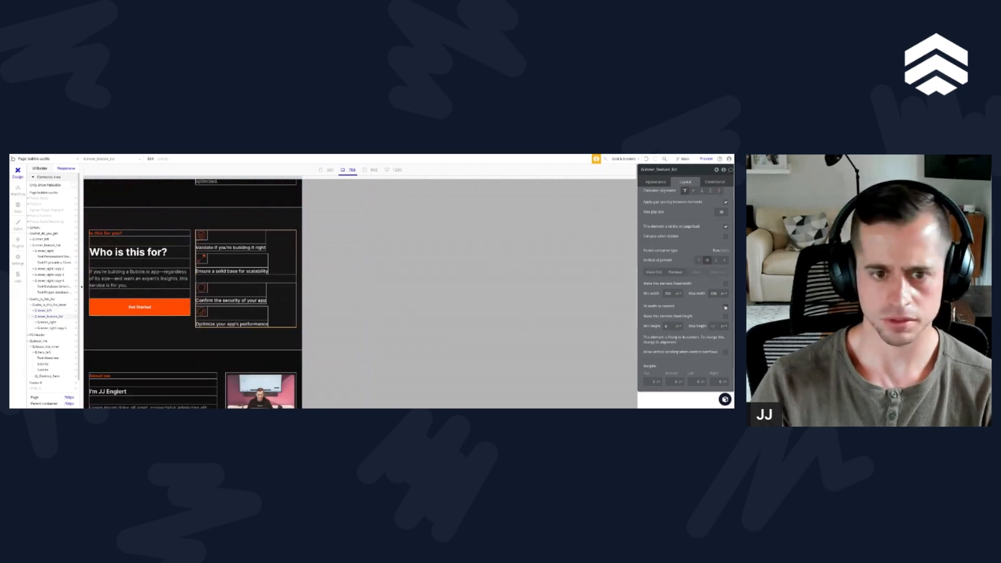
Step: Review the "Who is this for?" section at the 992 and 1200 breakpoints, including the About me and hero sections at 1200
left_click(373, 169)
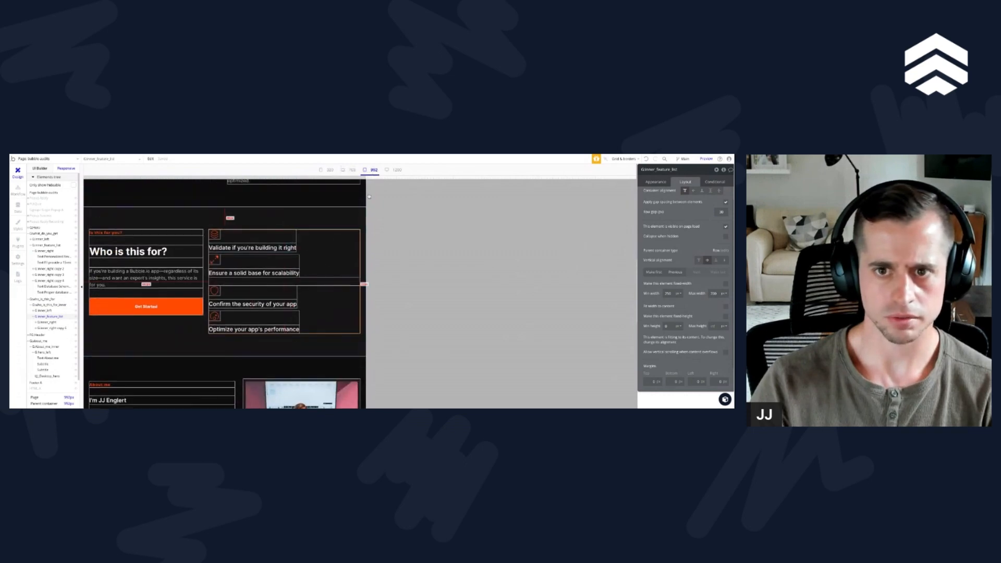
left_click(394, 169)
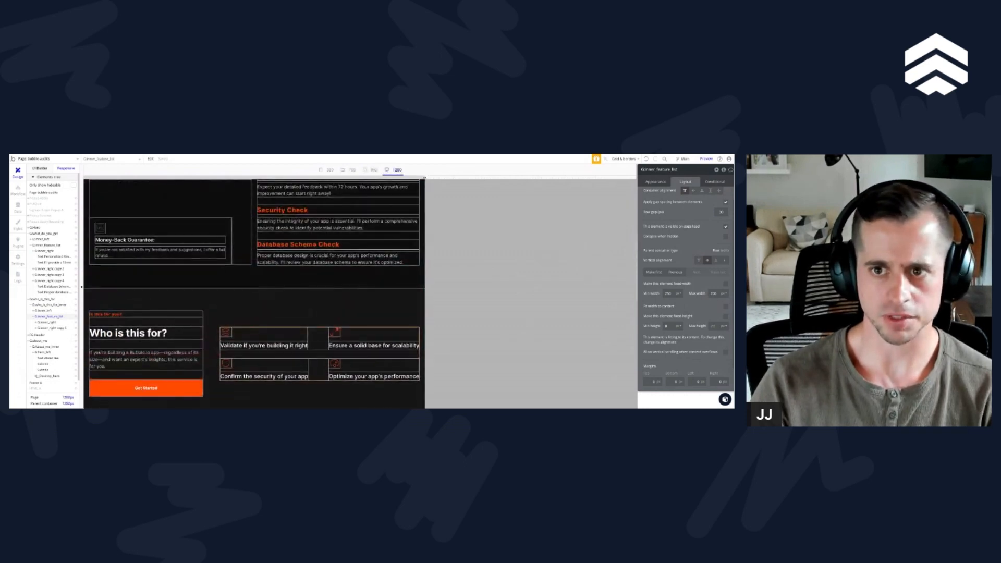
scroll(359, 238, "down", 3)
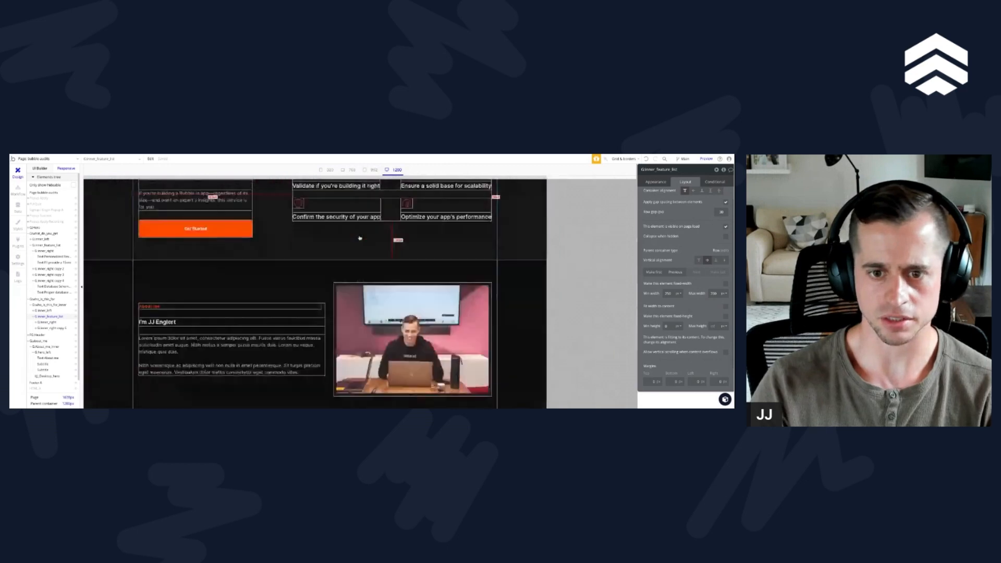
scroll(359, 239, "down", 5)
scroll(369, 313, "up", 15)
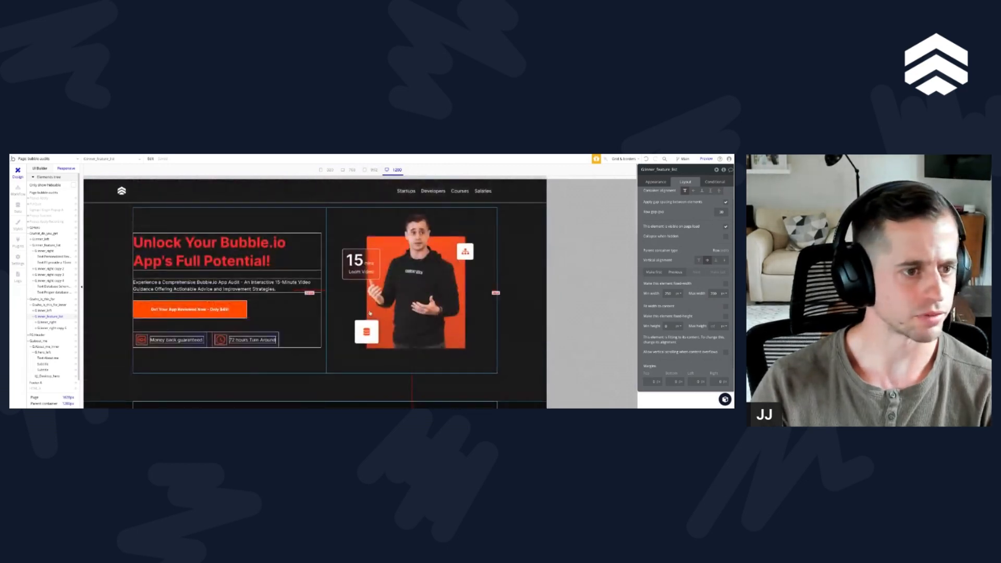
scroll(369, 312, "down", 1)
scroll(369, 313, "up", 1)
scroll(364, 267, "down", 2)
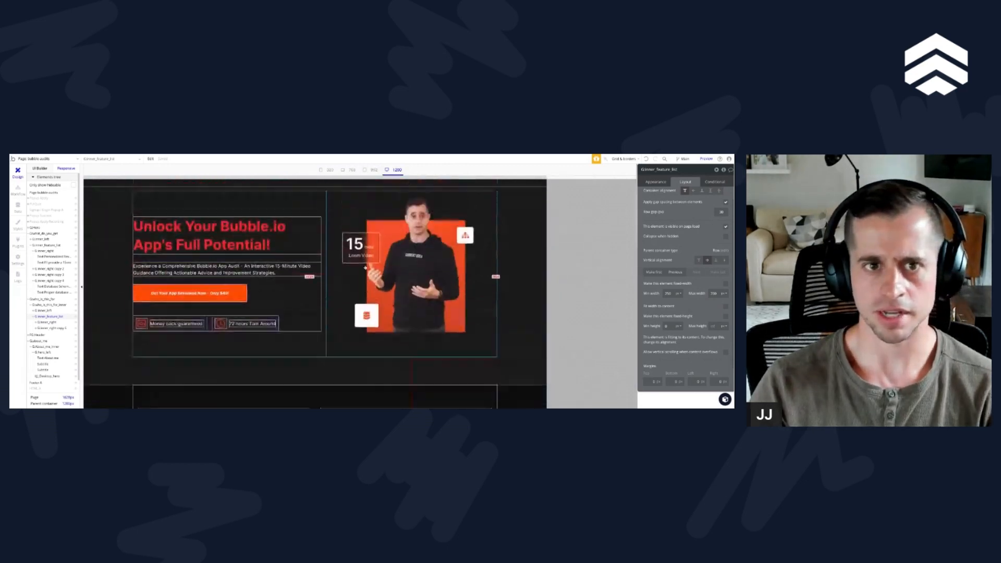
scroll(364, 268, "up", 2)
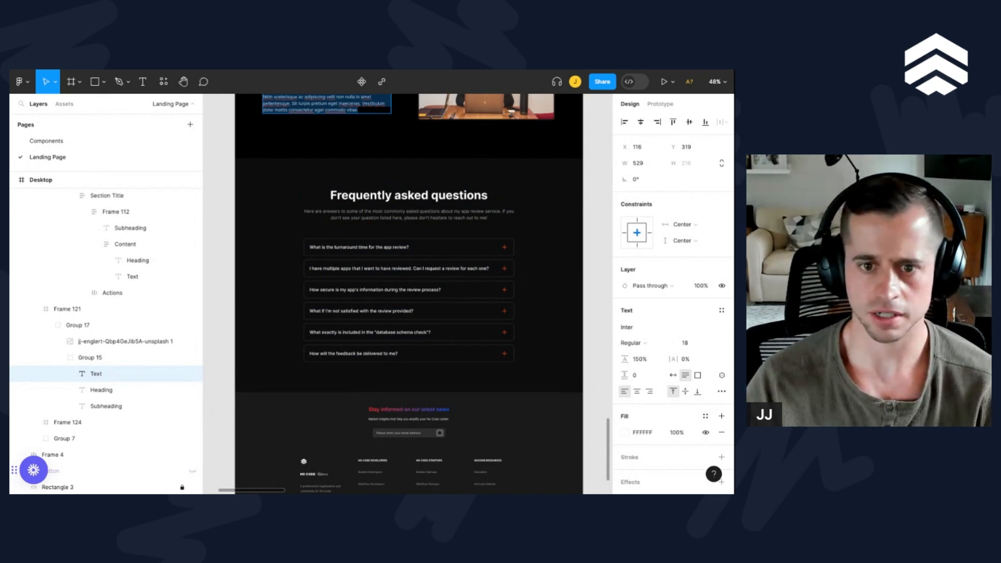
Step: In the Figma design, inspect the text styles of the FAQ heading and description, the accordion layout and the first question's text style
scroll(408, 291, "up", 3)
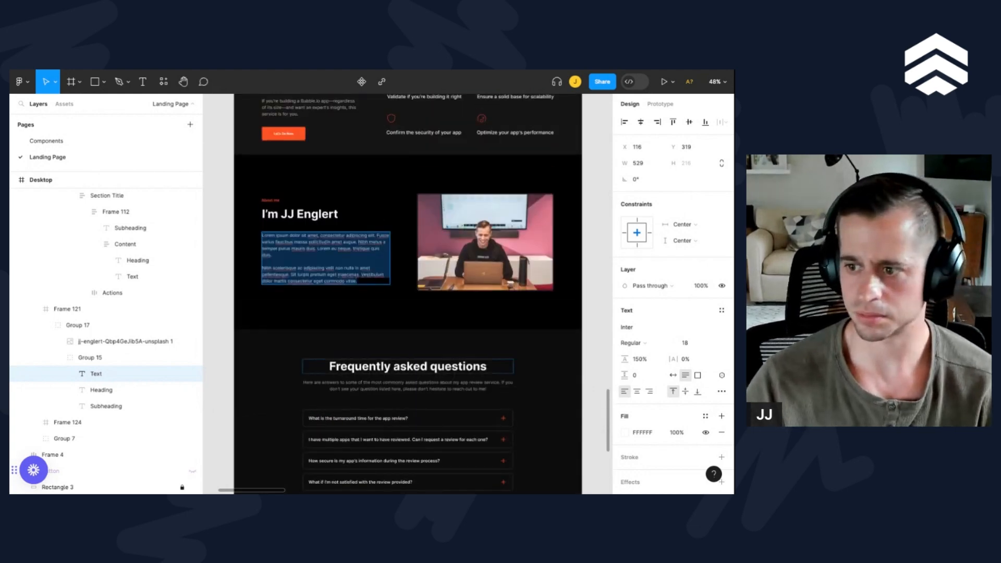
double_click(407, 366)
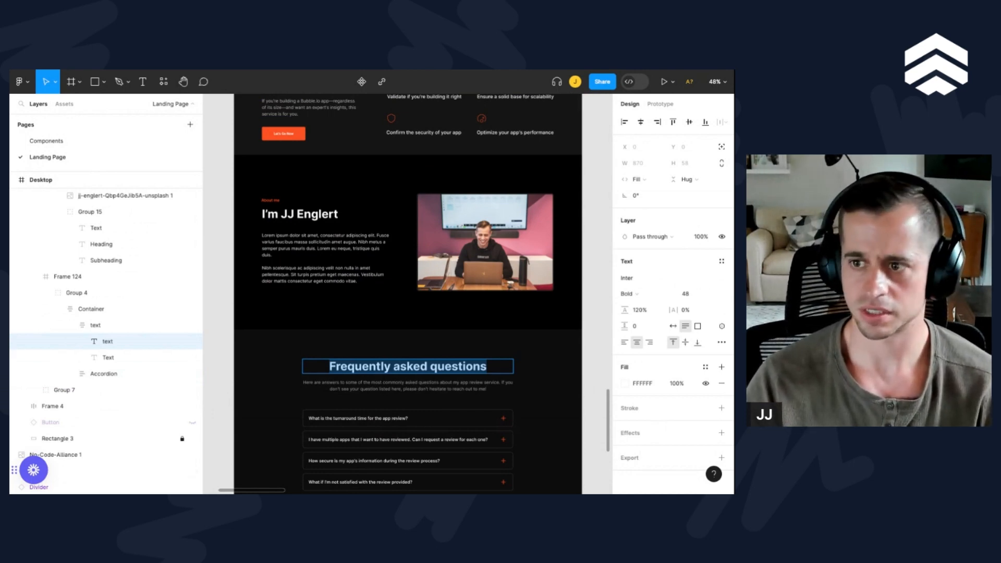
double_click(408, 386)
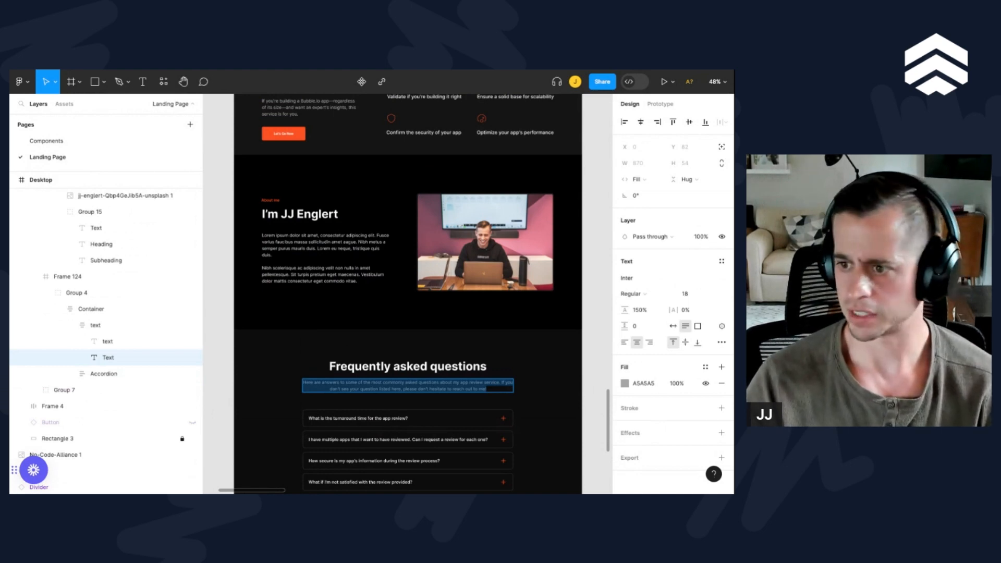
left_click(382, 367)
left_click(363, 413)
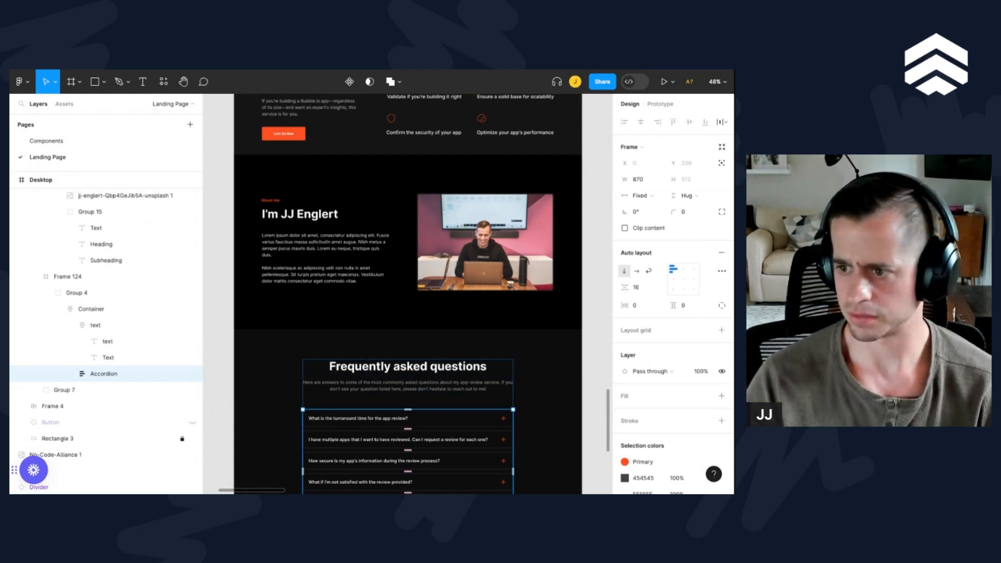
double_click(385, 418)
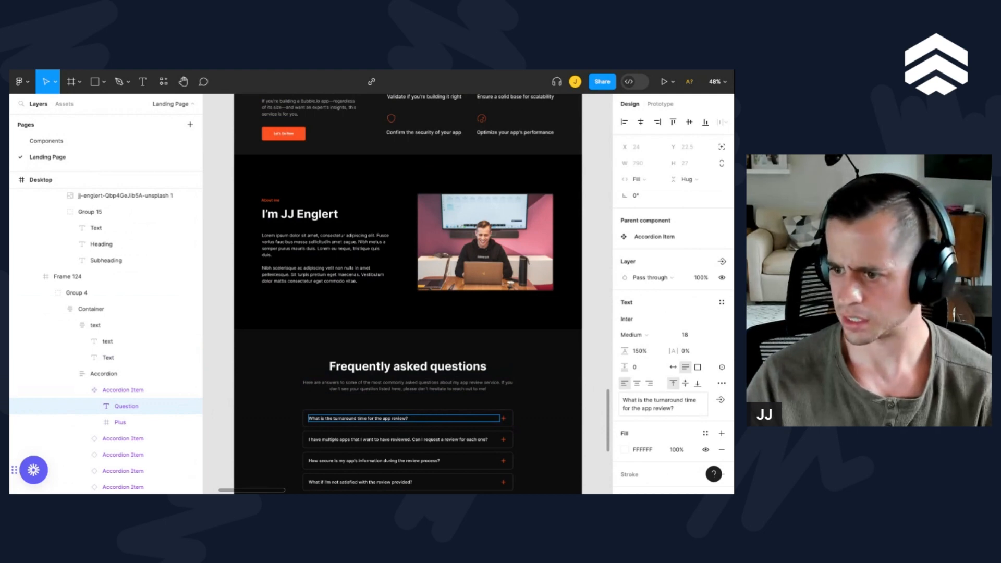
Step: Select the plus icon frame in the first FAQ accordion item and add an export setting in SVG format
scroll(334, 435, "up", 10)
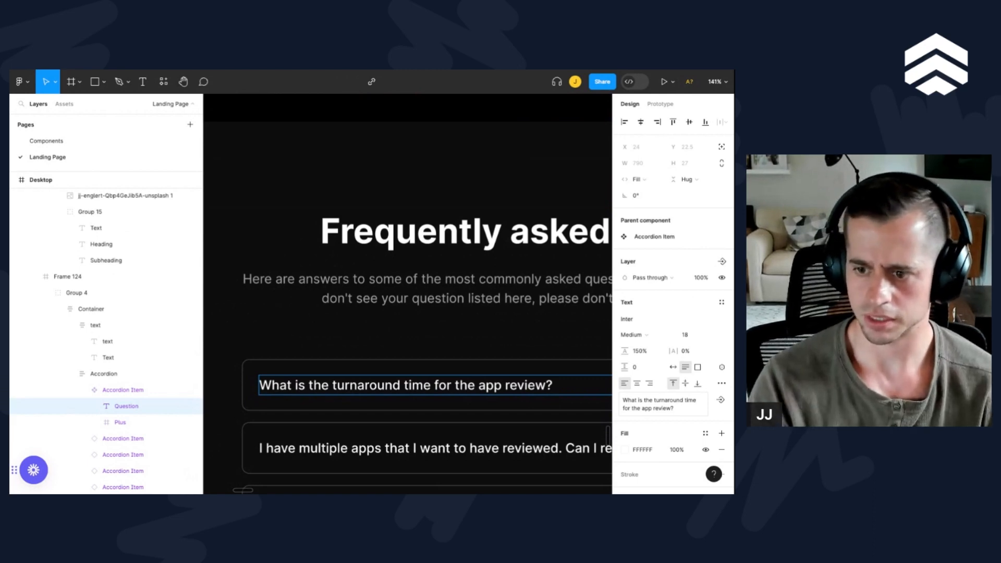
scroll(407, 300, "right", 10)
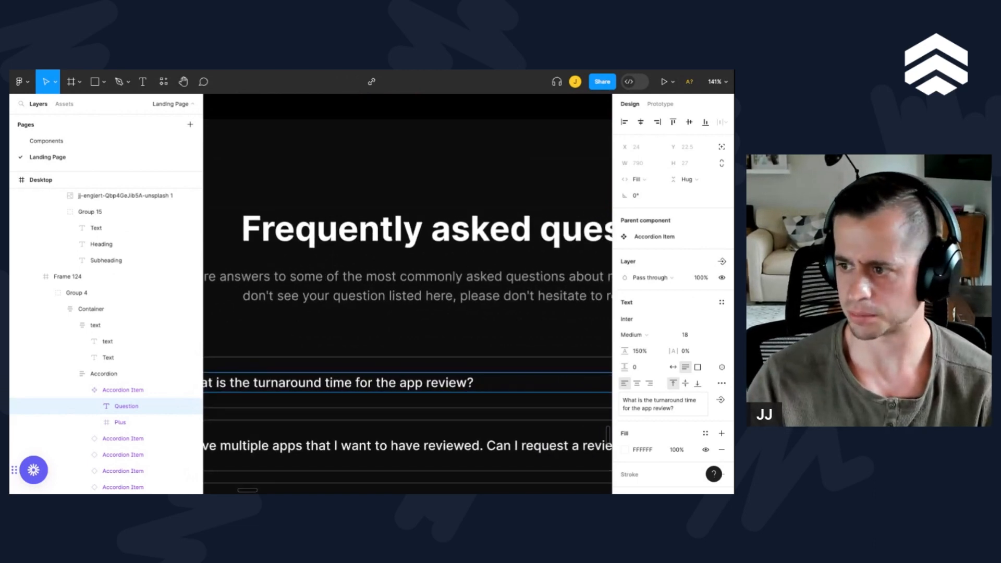
scroll(407, 301, "right", 6)
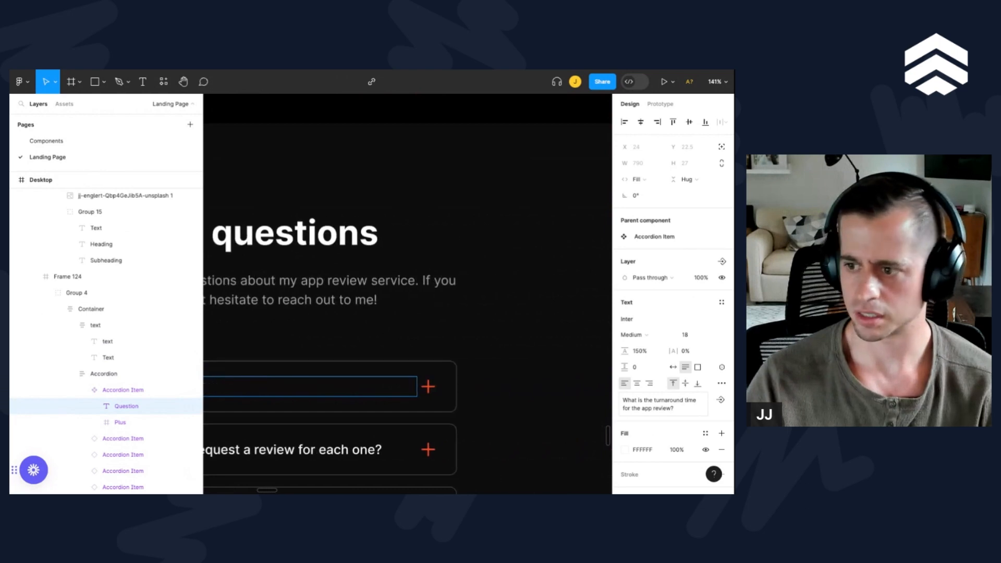
key("Tab")
key("Return")
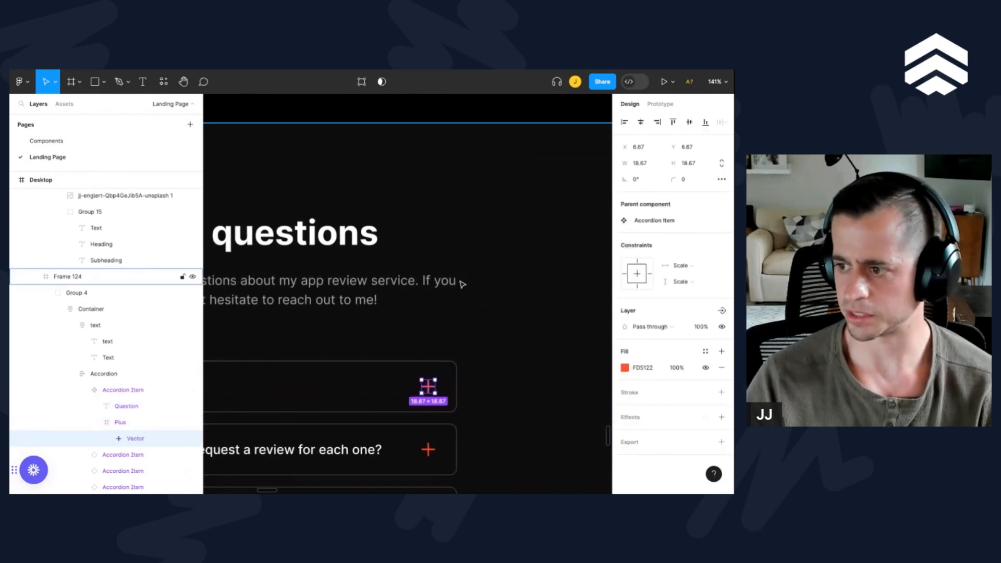
key("shift+Return")
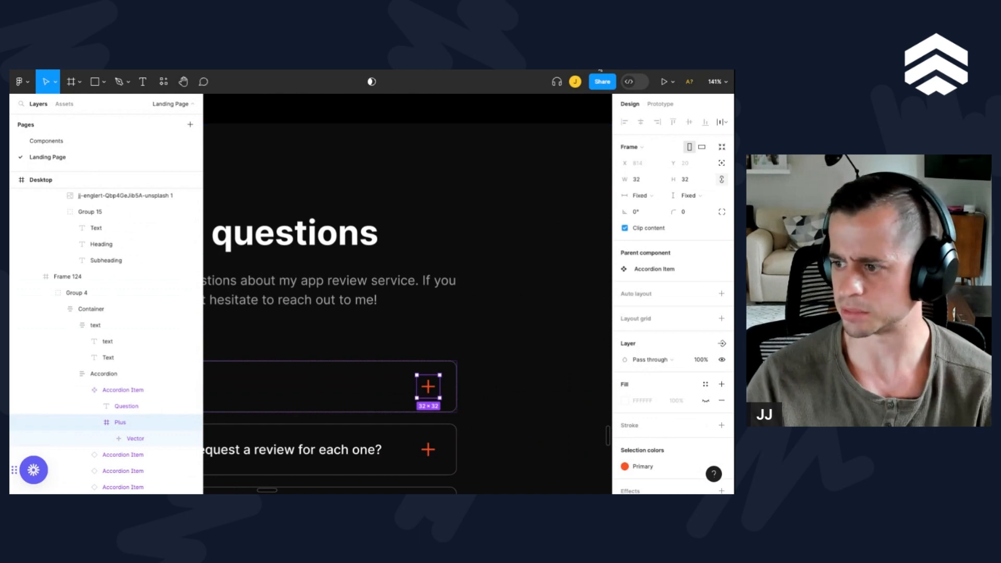
scroll(691, 325, "down", 2)
left_click(661, 460)
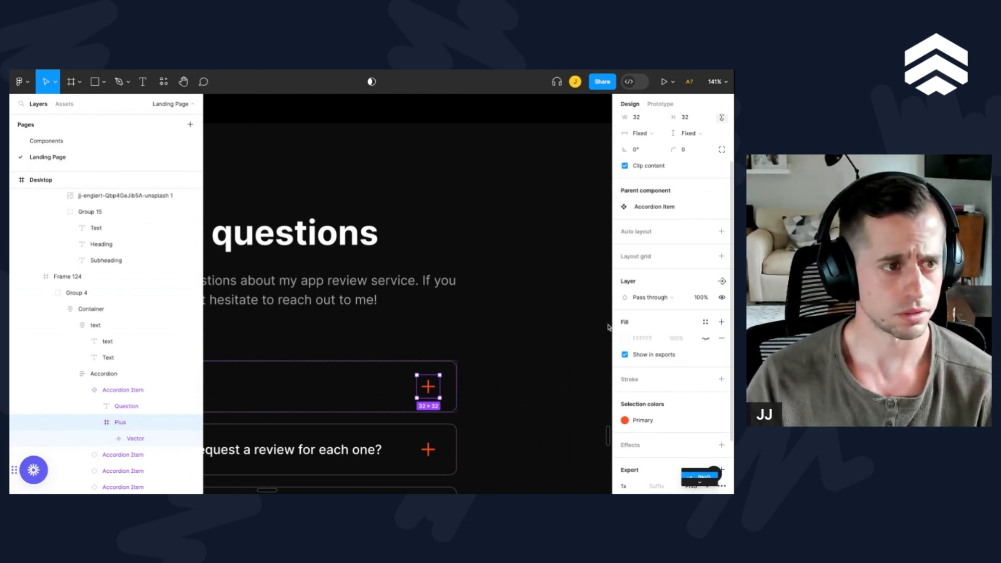
left_click(694, 486)
left_click(704, 464)
scroll(673, 443, "down", 2)
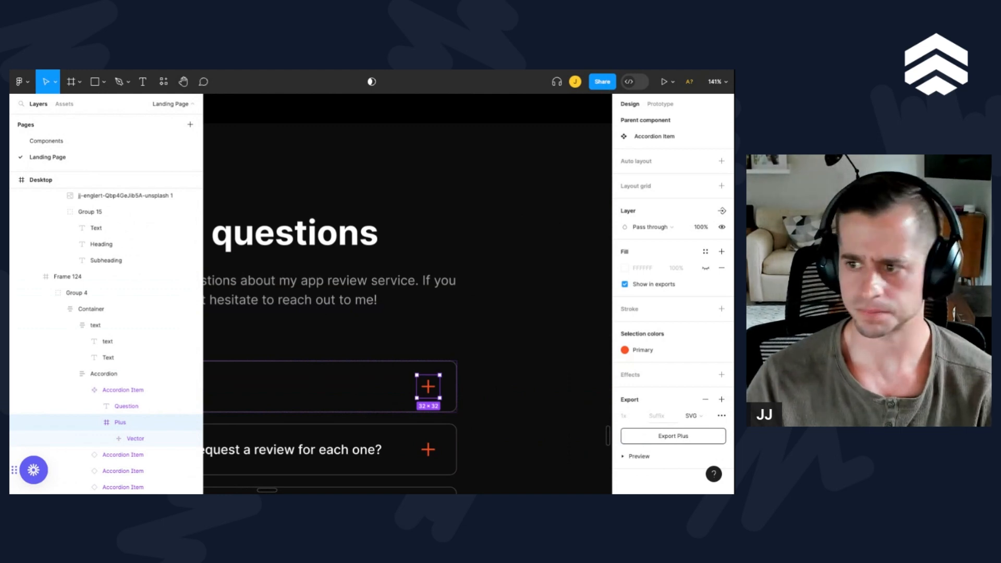
Step: Select the whole question text "What is the turnaround time for the app review?" inside the first FAQ accordion item
scroll(397, 367, "left", 5)
scroll(396, 367, "down", 1)
scroll(413, 364, "down", 3)
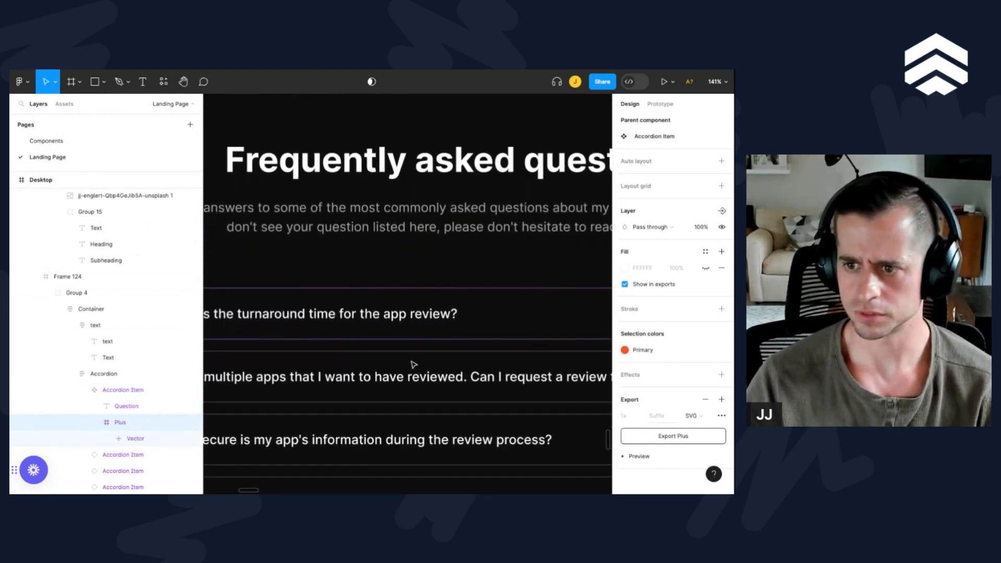
scroll(375, 323, "down", 4)
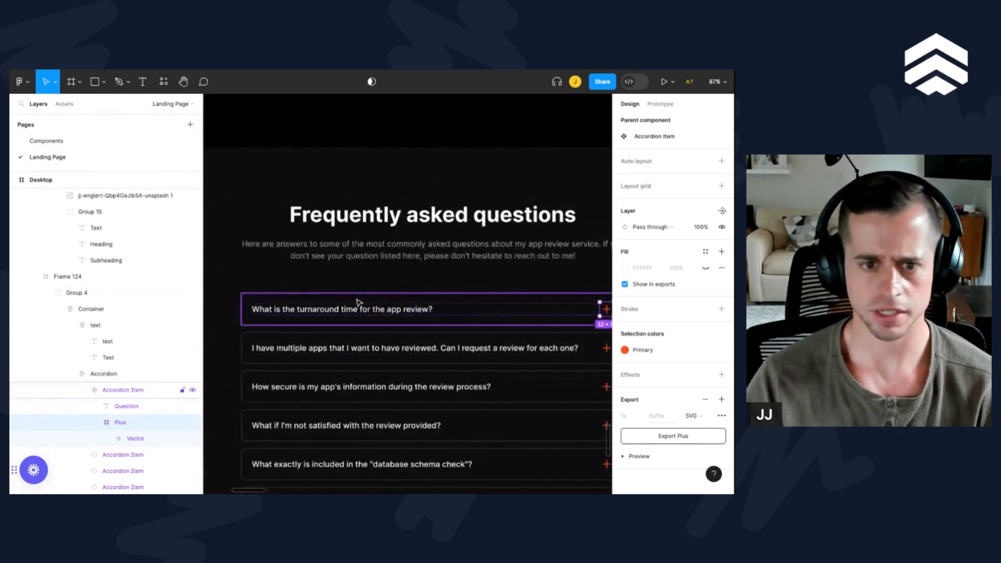
left_click(344, 310)
double_click(316, 312)
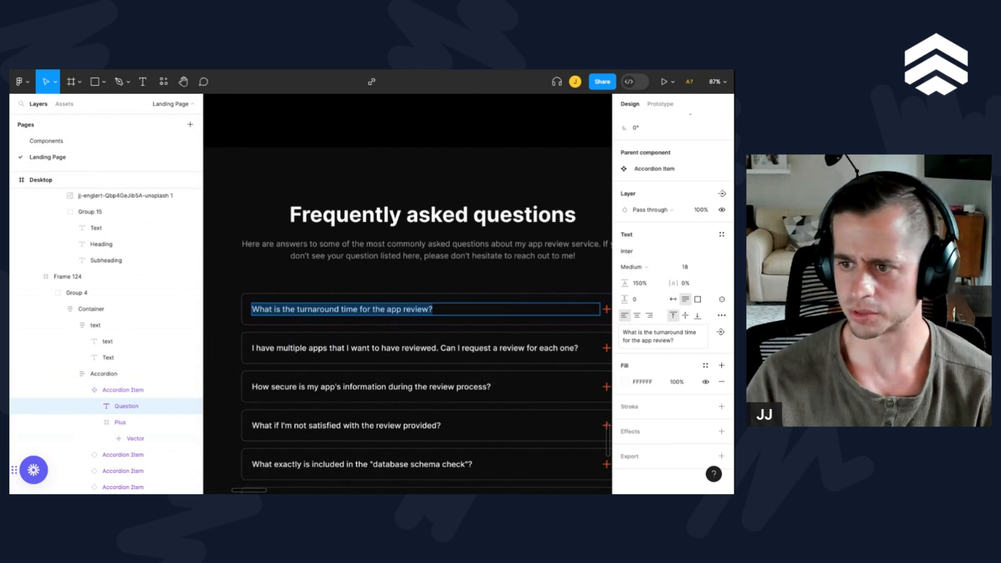
Step: Select the FAQ description text, and the stroke colour value of the first accordion item
scroll(420, 324, "down", 5)
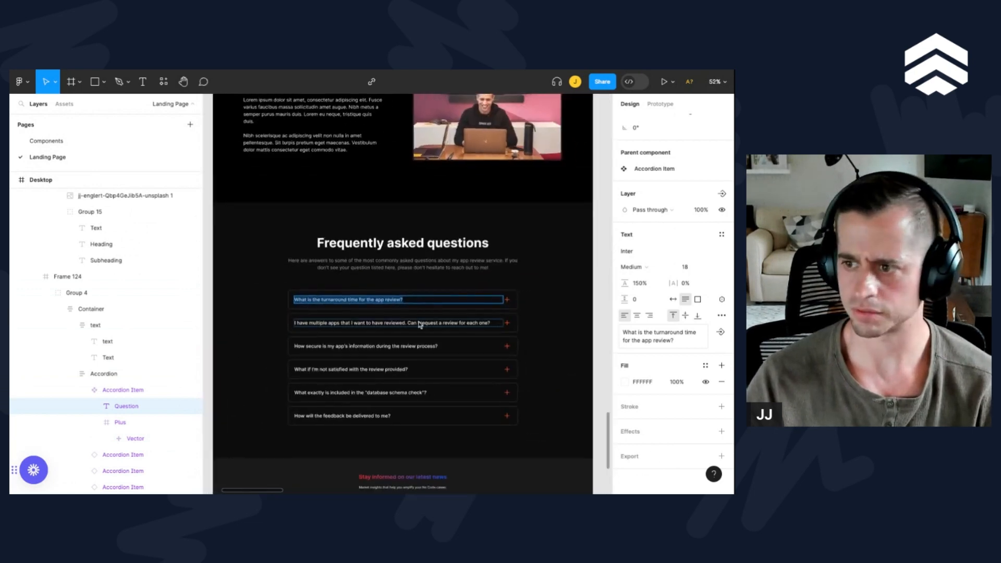
scroll(420, 325, "down", 8)
scroll(420, 325, "up", 10)
scroll(251, 300, "up", 3)
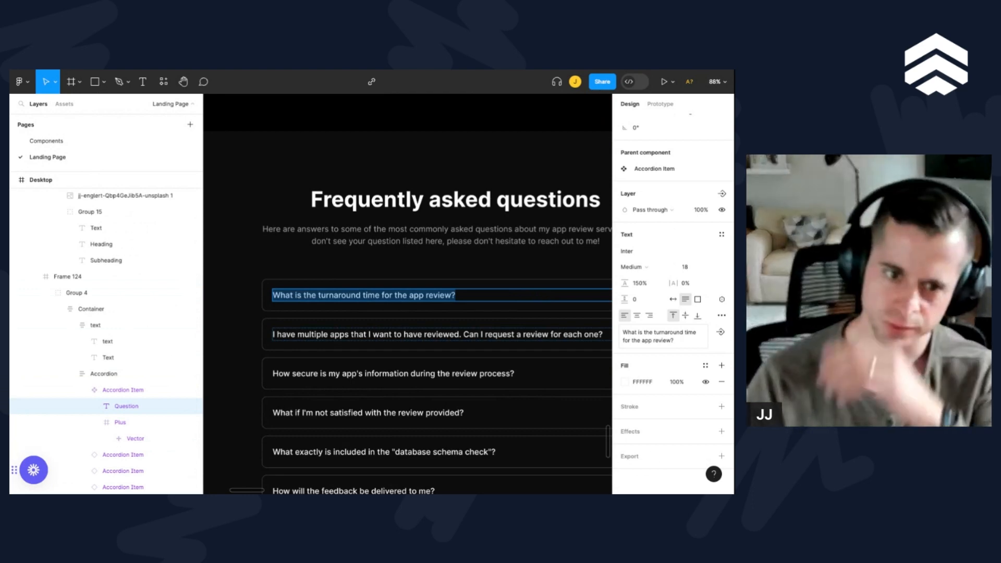
double_click(438, 237)
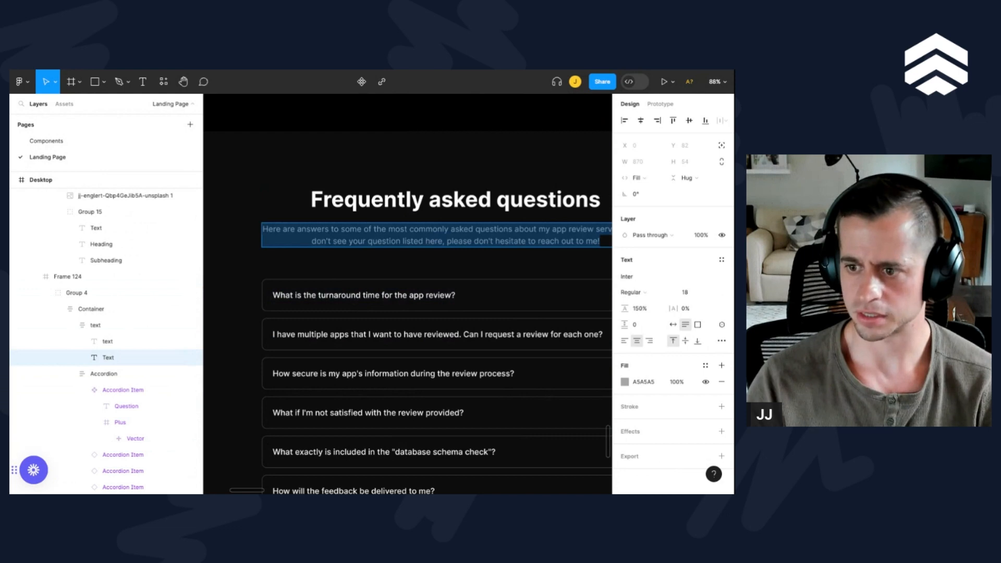
left_click(391, 311)
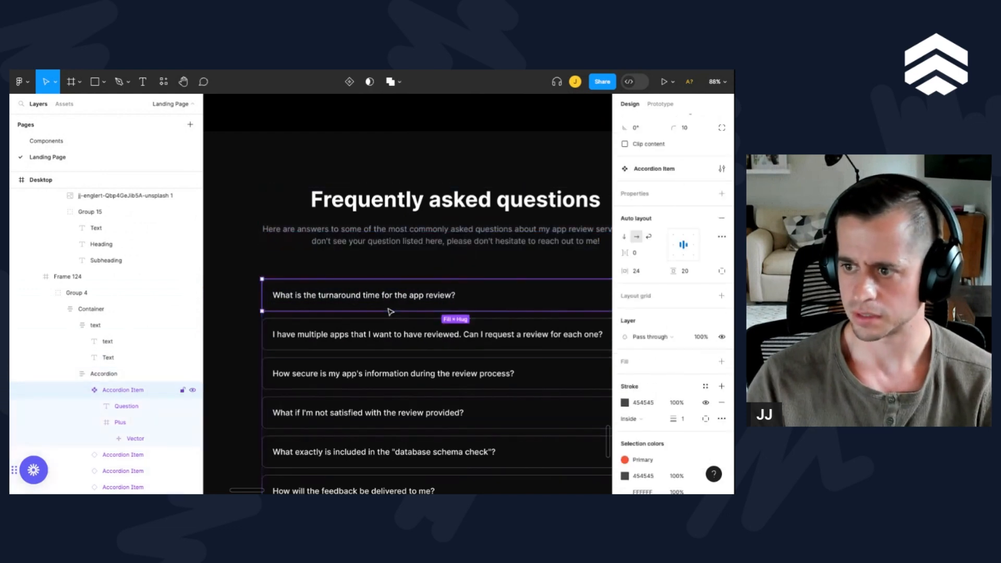
left_click(636, 402)
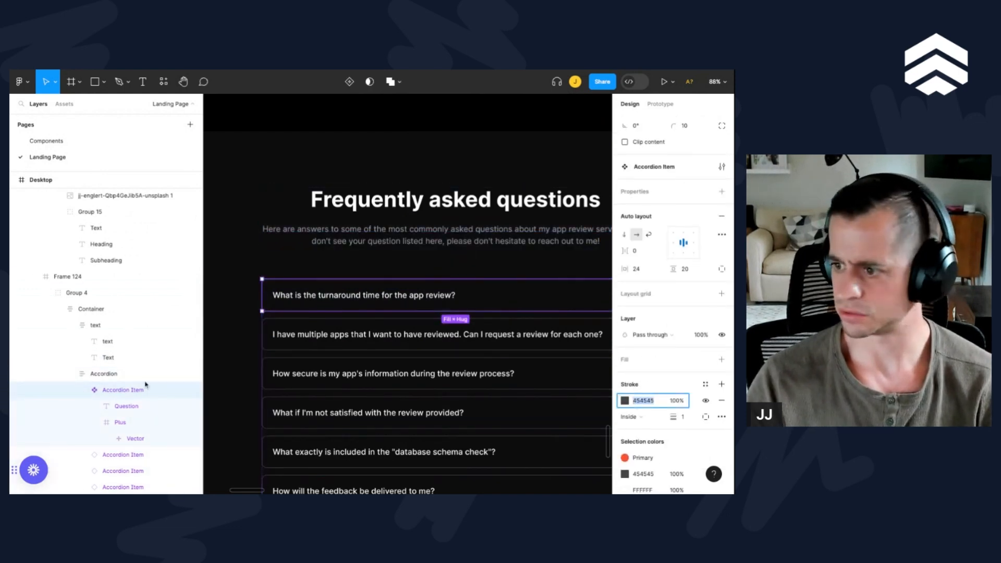
Step: Examine the "What Do You Get?" section with its money-back guarantee card in the Figma design
key("super+Tab")
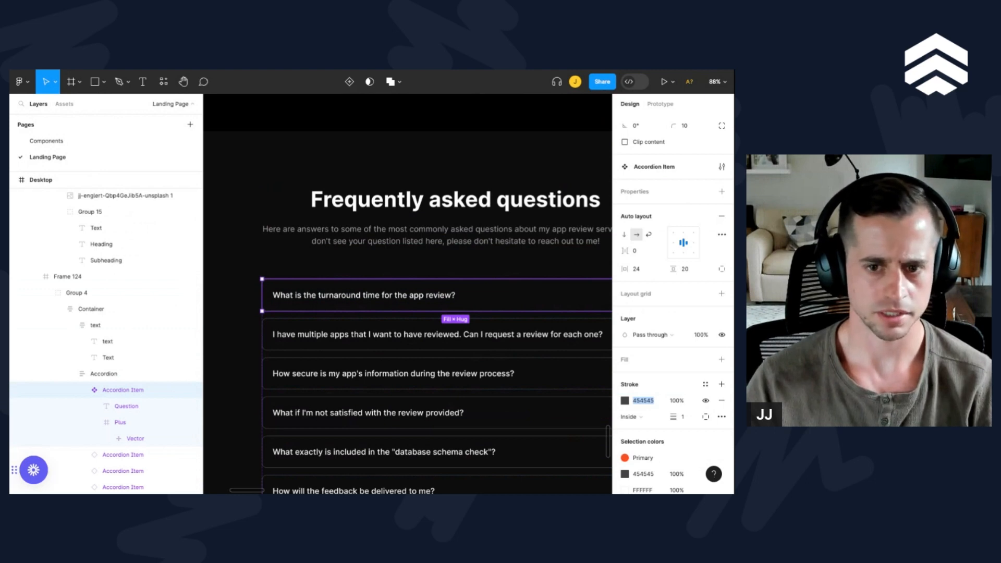
scroll(391, 382, "down", 5)
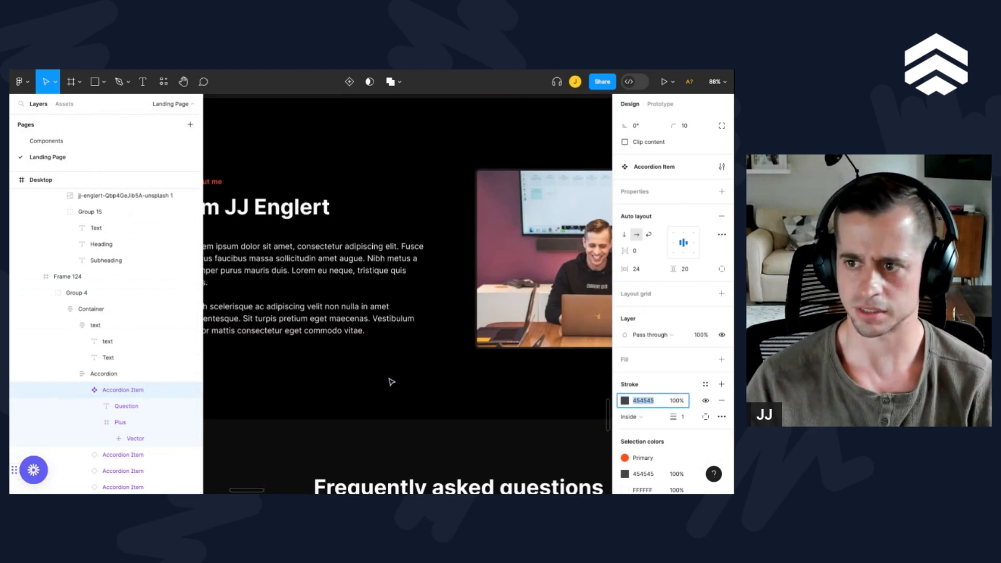
scroll(391, 382, "down", 2)
scroll(390, 381, "up", 5)
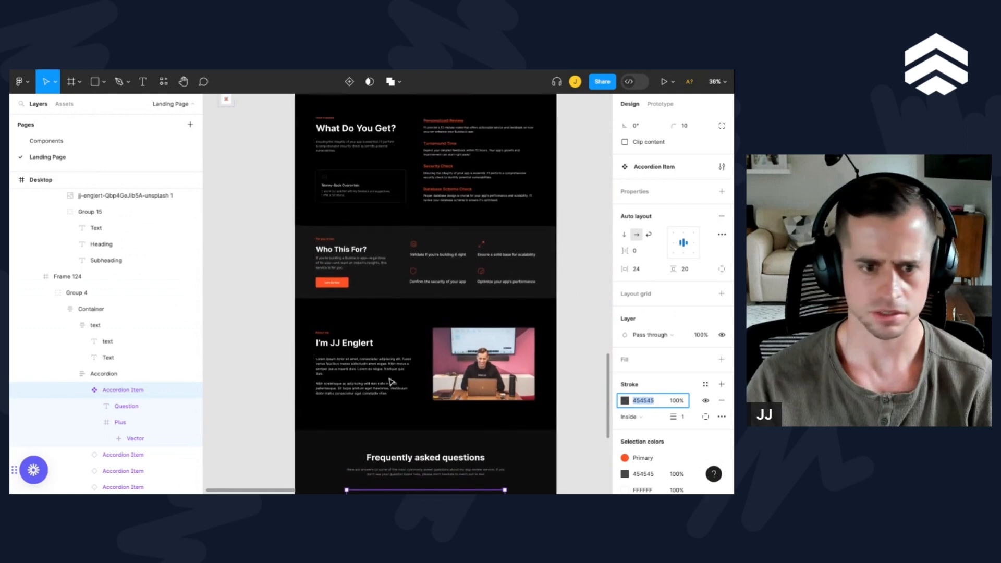
scroll(369, 323, "up", 4)
scroll(368, 323, "up", 3)
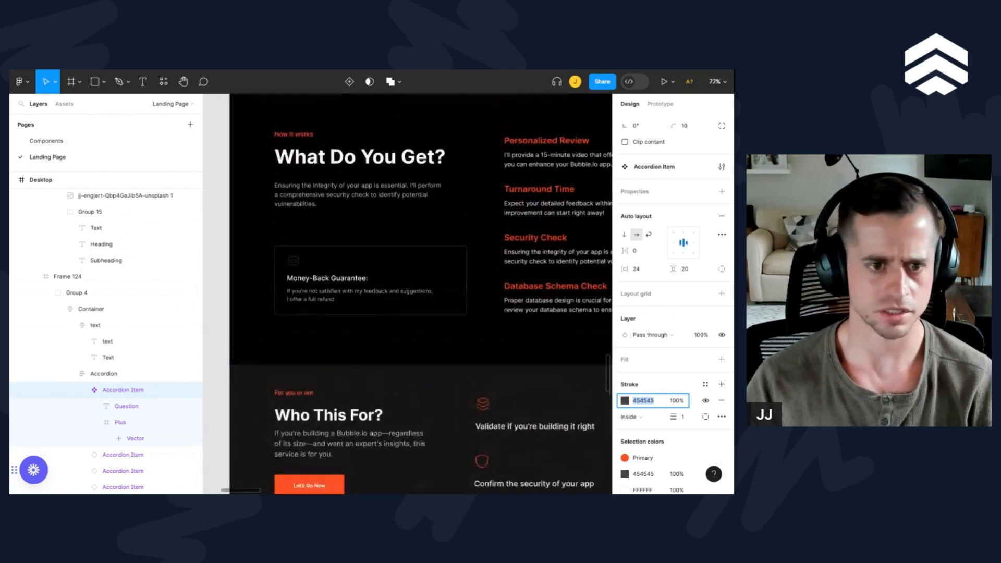